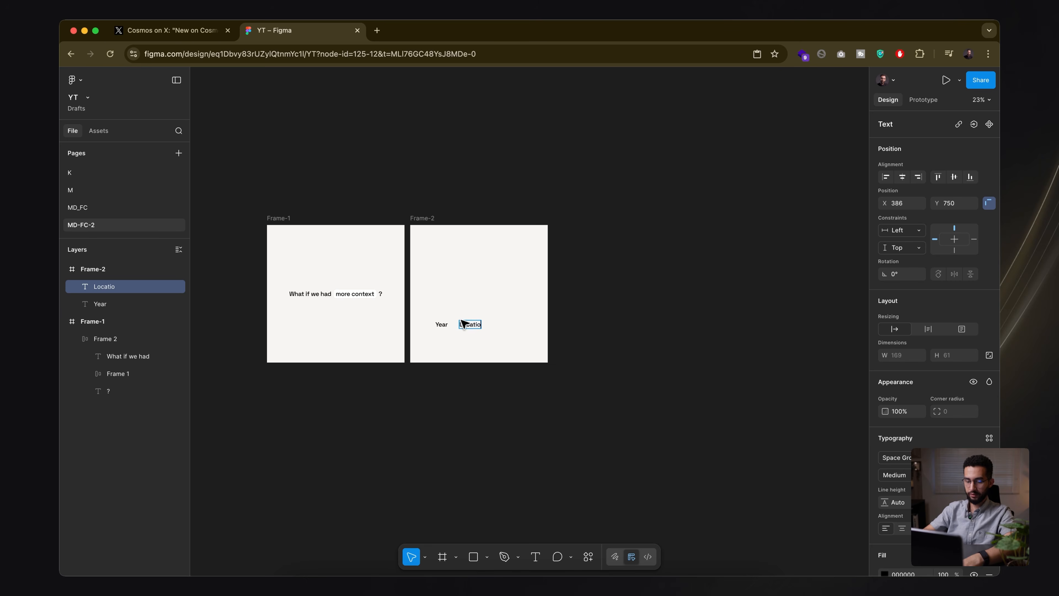
- Complete the Location label and add an Object label beside it in Frame-2, following the reference post
click(203, 34)
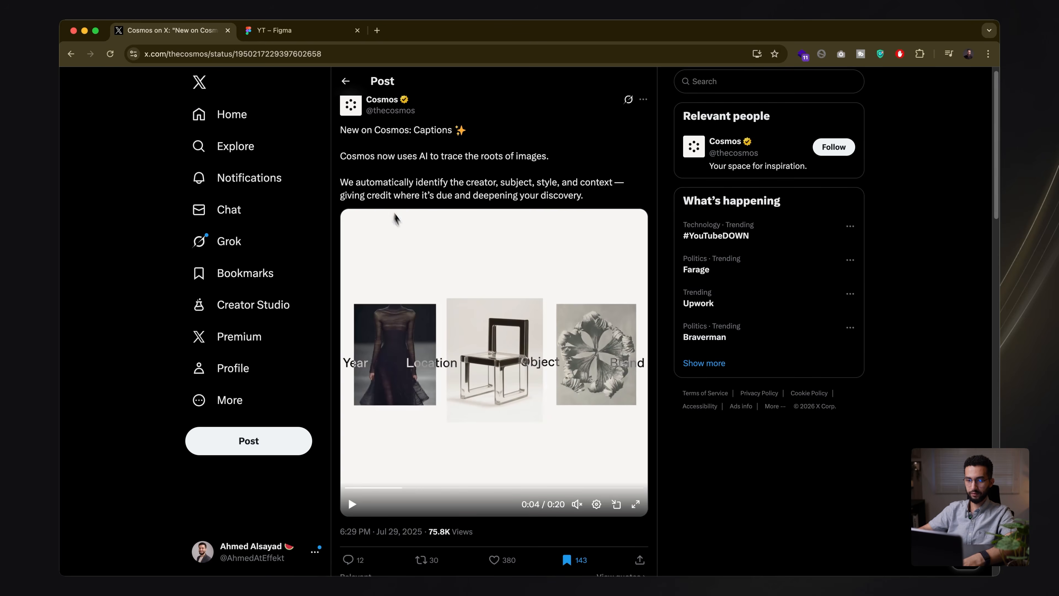
click(308, 35)
drag(478, 325, 509, 322)
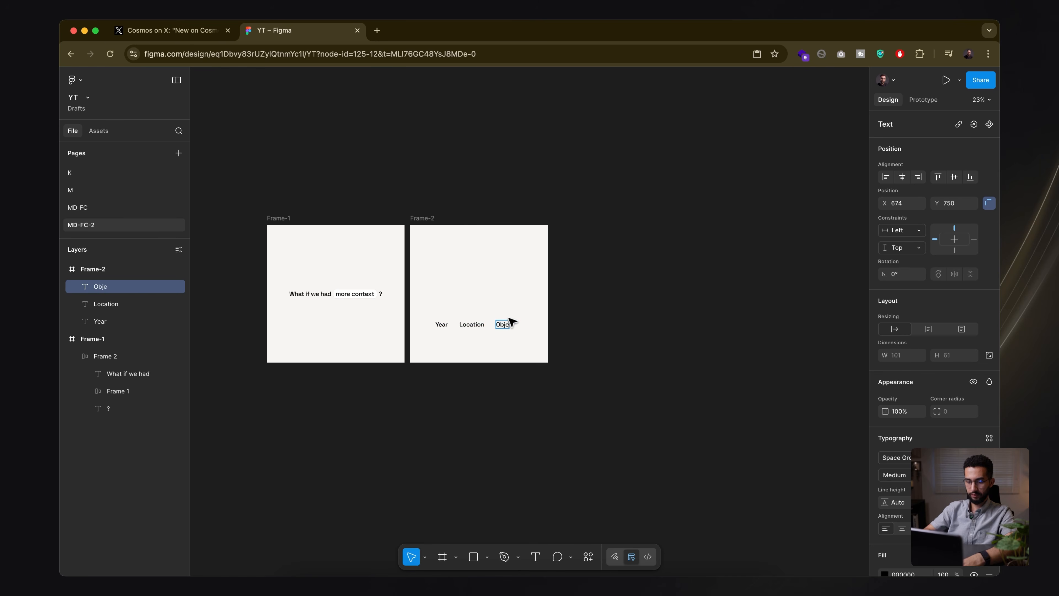
key(Escape)
- Add a Brand label after Object in Frame-2 and compare the row with the reference post
drag(506, 328, 532, 327)
click(171, 30)
click(292, 30)
double_click(538, 328)
text(Brand)
key(Escape)
click(188, 30)
click(292, 30)
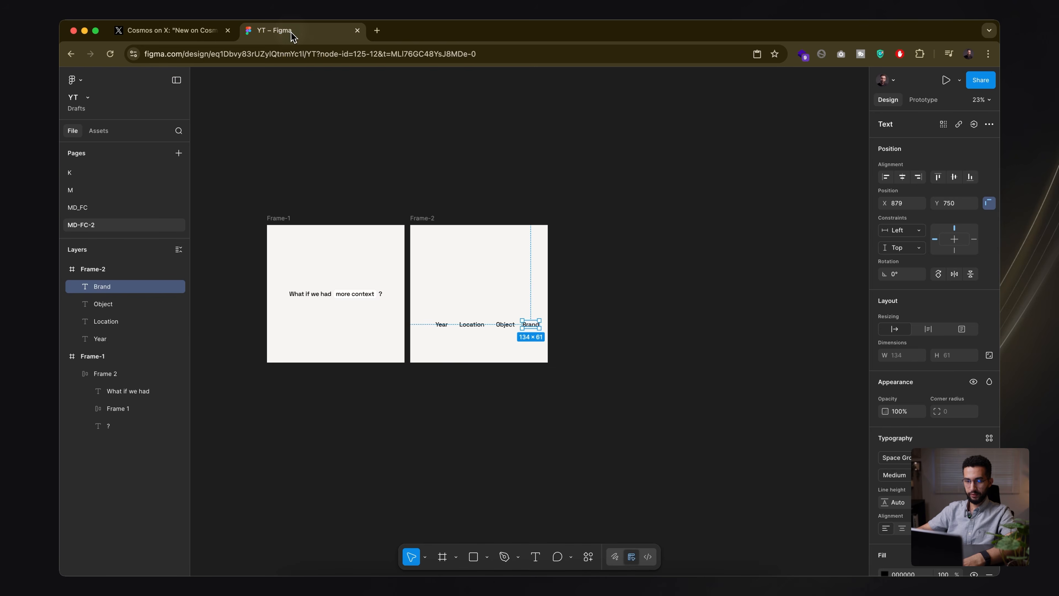
- Nudge the Year, Location, Object and Brand labels leftward so they are evenly spaced across Frame-2
scroll(460, 329, up, 5)
key(shift+Tab)
key(shift+Left)
key(shift+Left)
key(shift+Left)
key(shift+Left)
key(shift+Left)
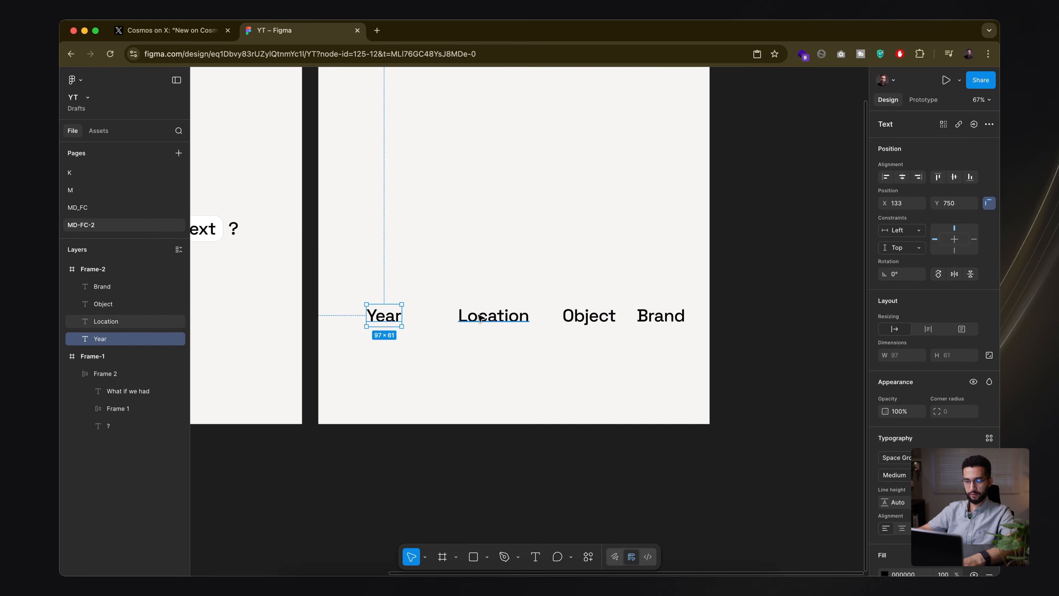
key(shift+Tab)
key(shift+Left)
key(shift+Left)
key(shift+Left)
key(shift+Left)
key(shift+Left)
key(shift+Tab)
key(shift+Left)
key(shift+Left)
key(shift+Left)
key(shift+Left)
key(shift+Left)
key(shift+Tab)
key(shift+Left)
key(shift+Left)
key(shift+Left)
key(shift+Left)
key(shift+Left)
click(629, 355)
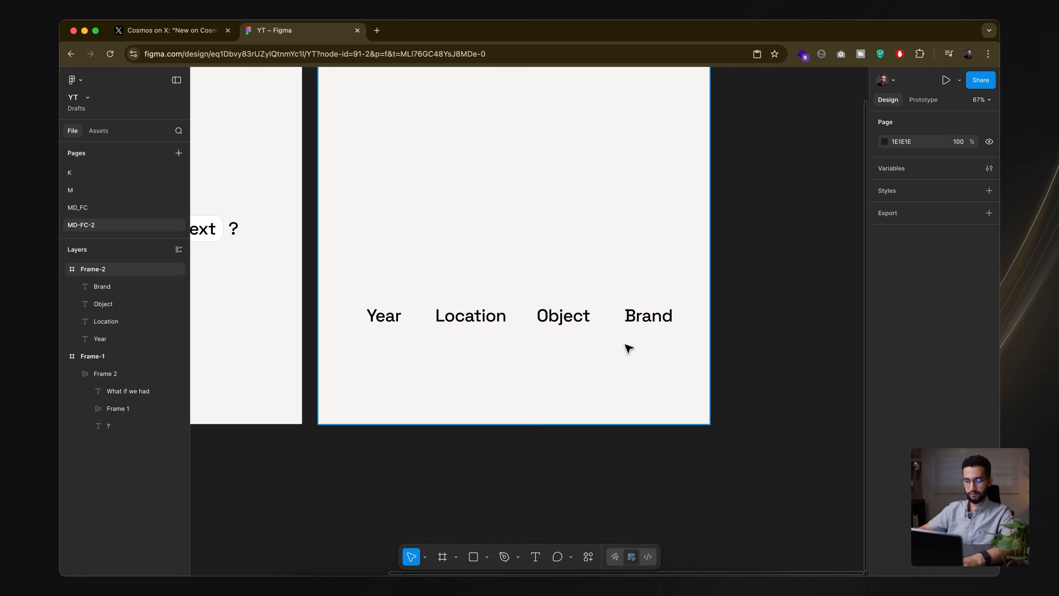
- Draw a rectangle about 260 × 304 above the labels in Frame-2 and check it against the reference post
scroll(560, 335, down, 5)
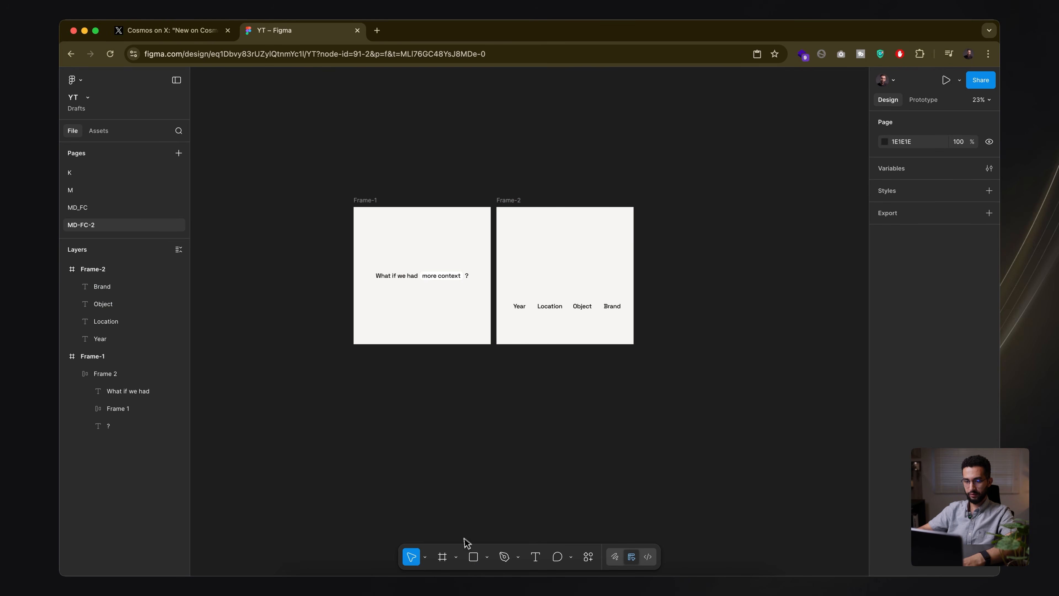
drag(517, 247, 549, 285)
click(203, 32)
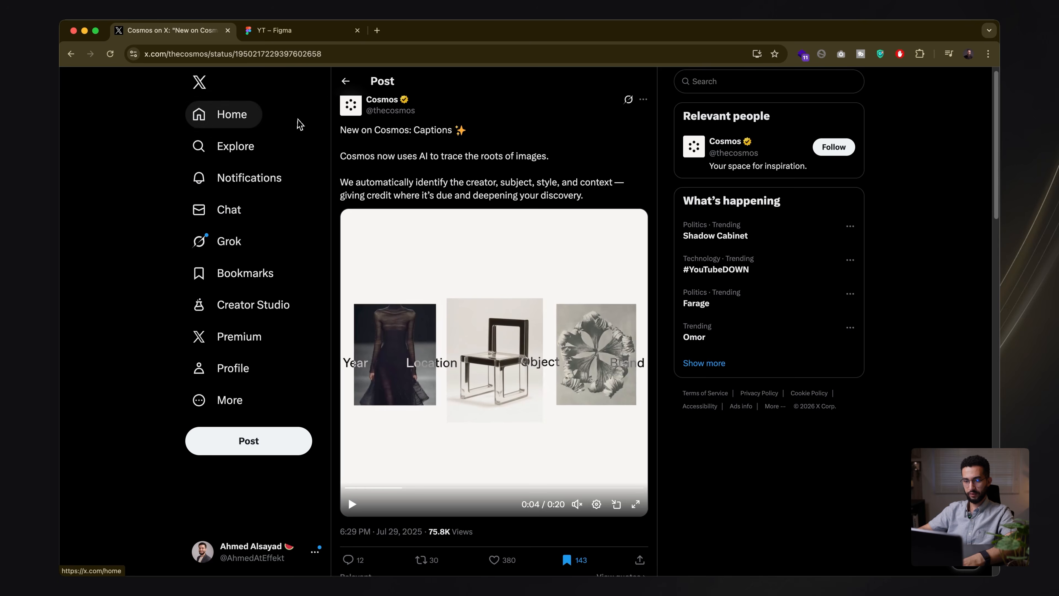
click(269, 38)
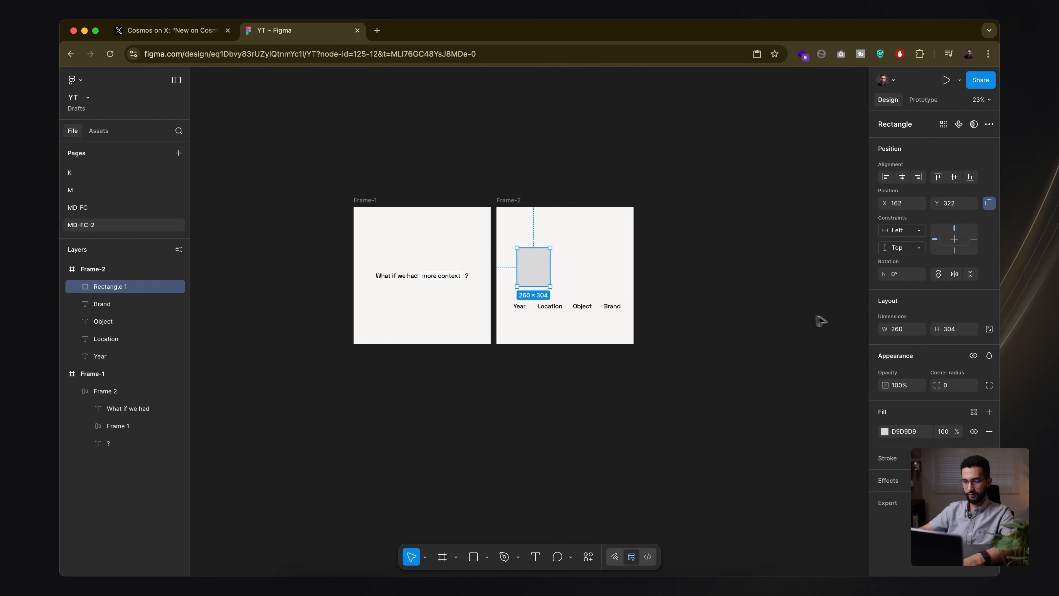
- Set the rectangle's size to 1080 × 1350 and scale it by 0.5
text(1)
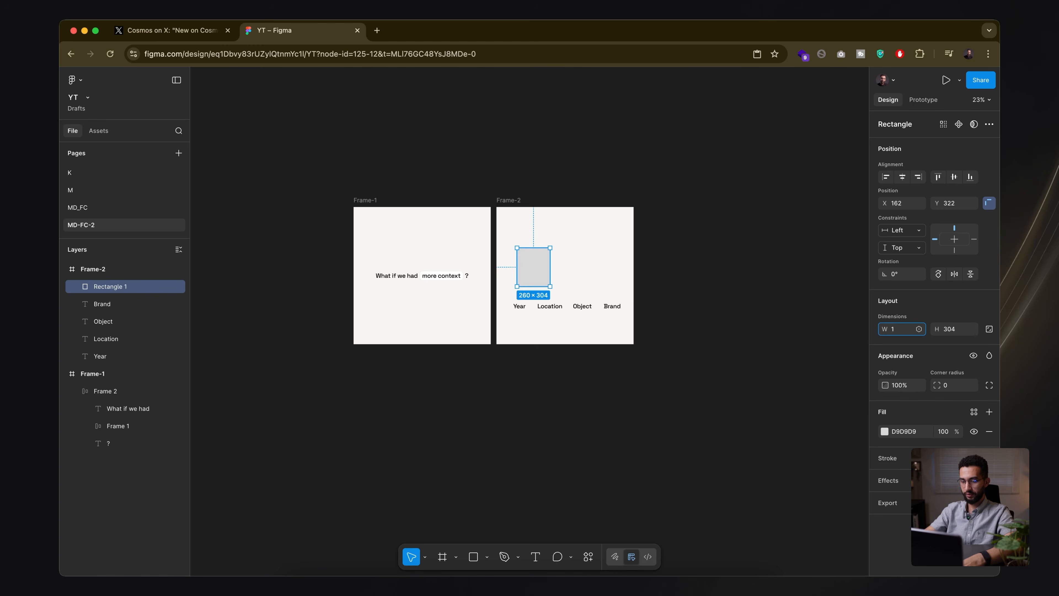
text(3508)
key(Tab)
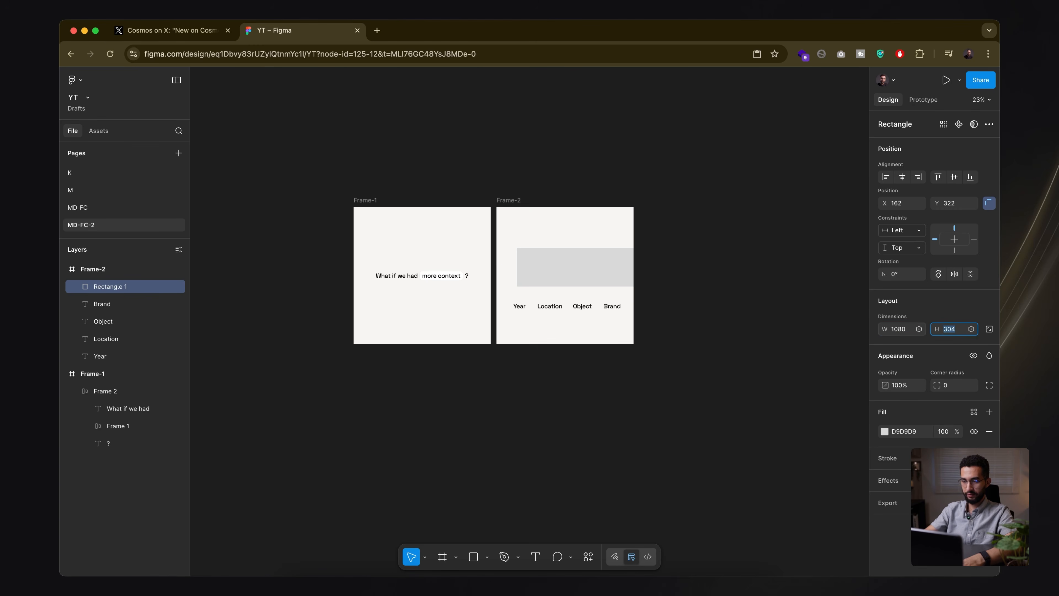
text(1350)
key(Return)
key(k)
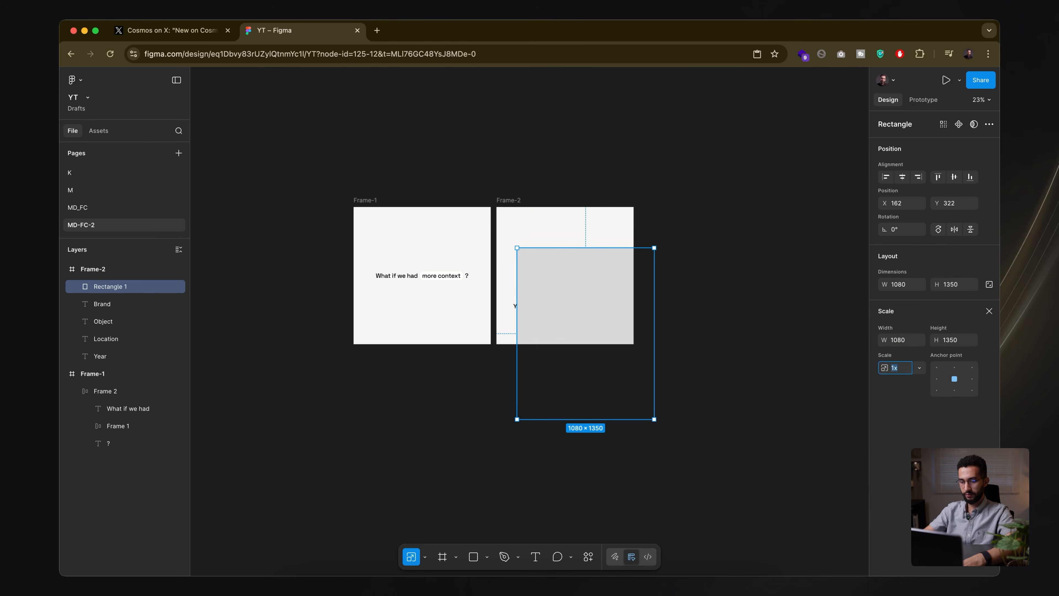
text(0.5)
key(Return)
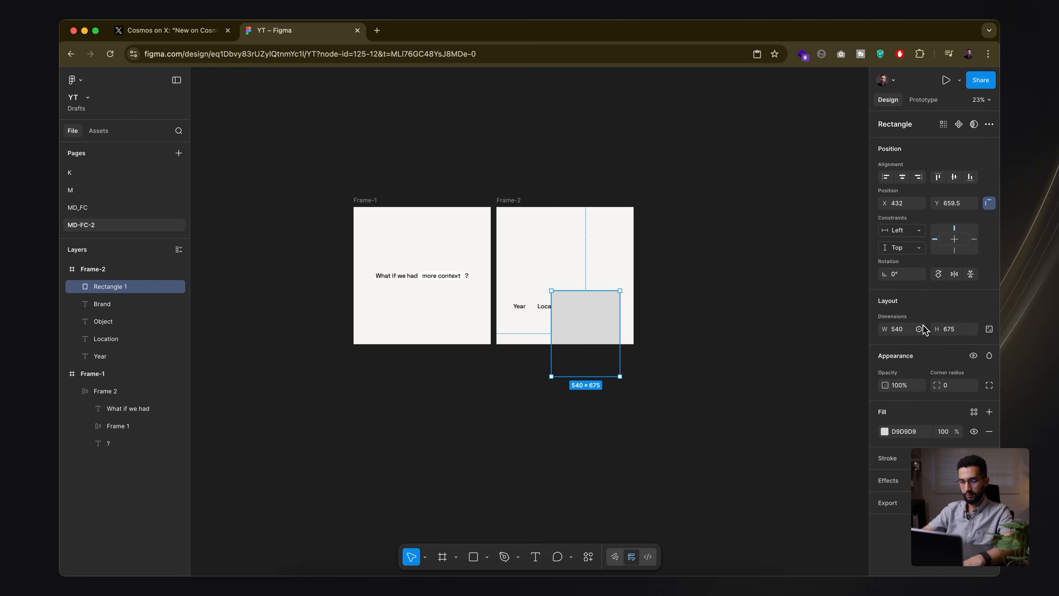
- Move the rectangle above the labels, centre it horizontally in Frame-2 and shrink it to about 328 × 385
drag(606, 317, 577, 304)
scroll(578, 263, up, 2)
drag(564, 338, 569, 338)
scroll(567, 352, up, 2)
scroll(568, 355, up, 3)
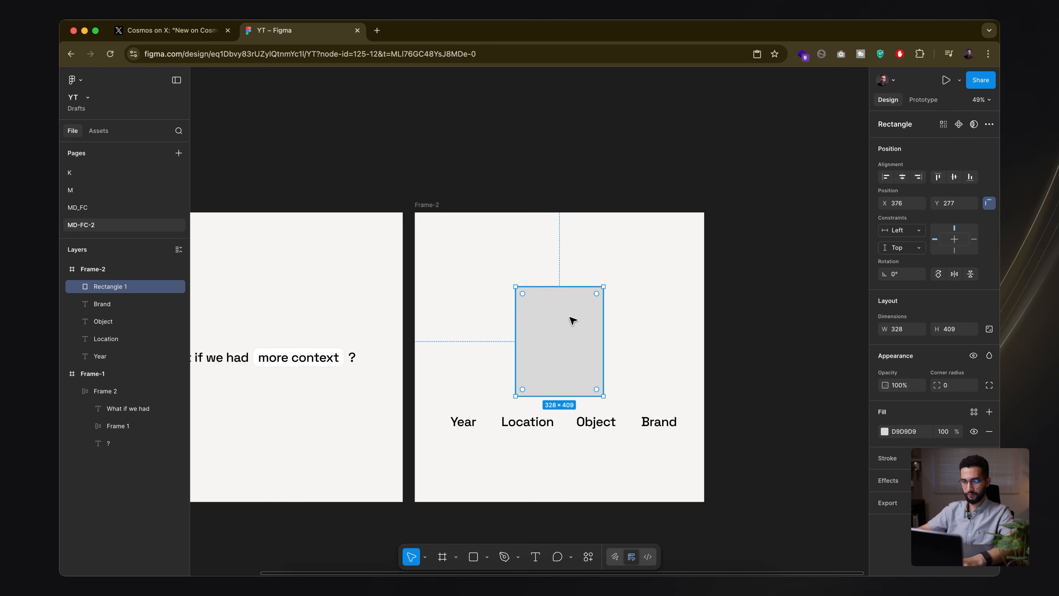
drag(570, 330, 570, 321)
click(610, 303)
click(576, 303)
drag(571, 276, 568, 280)
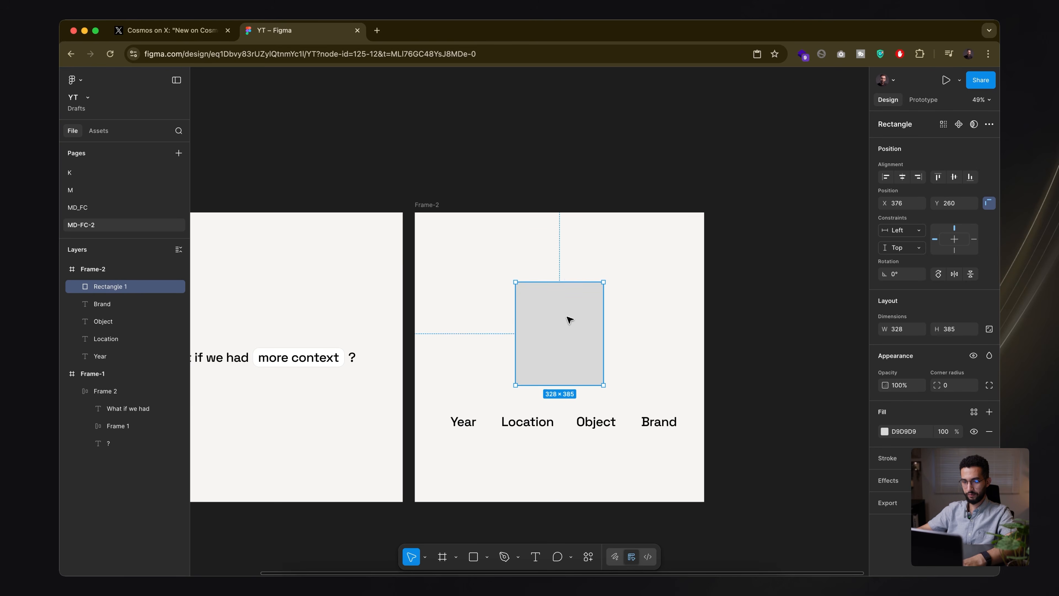
- Duplicate the rectangle on both sides and shrink the two copies to about 297 × 348
alt+drag(573, 324, 476, 331)
alt+drag(554, 334, 658, 329)
shift+click(474, 329)
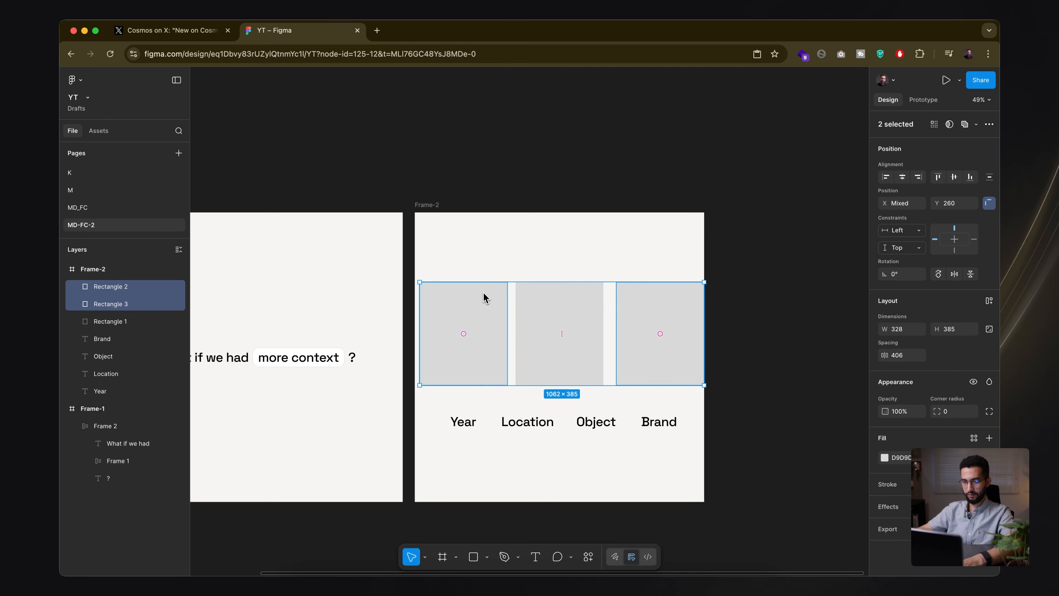
drag(481, 283, 481, 293)
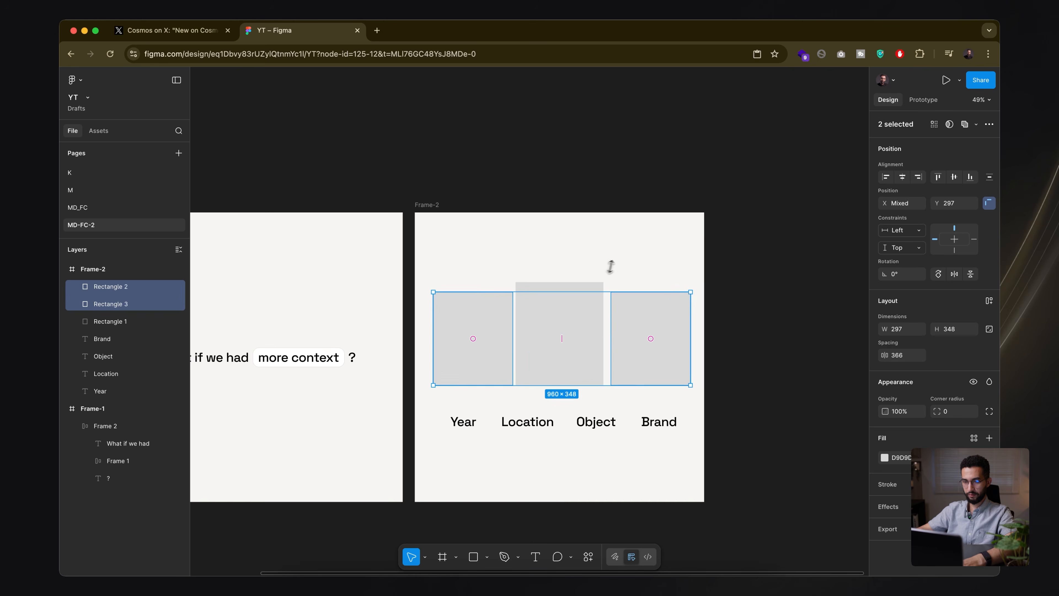
- Centre the middle rectangle between its neighbours and extend its height to about 417, using the reference post as a guide
click(600, 272)
click(569, 301)
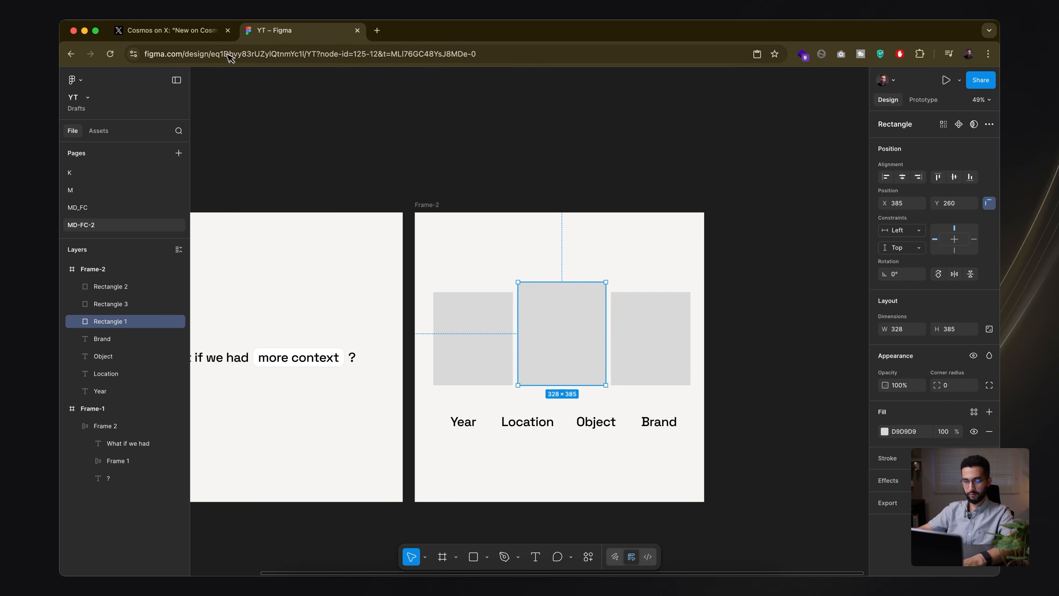
click(196, 31)
click(273, 31)
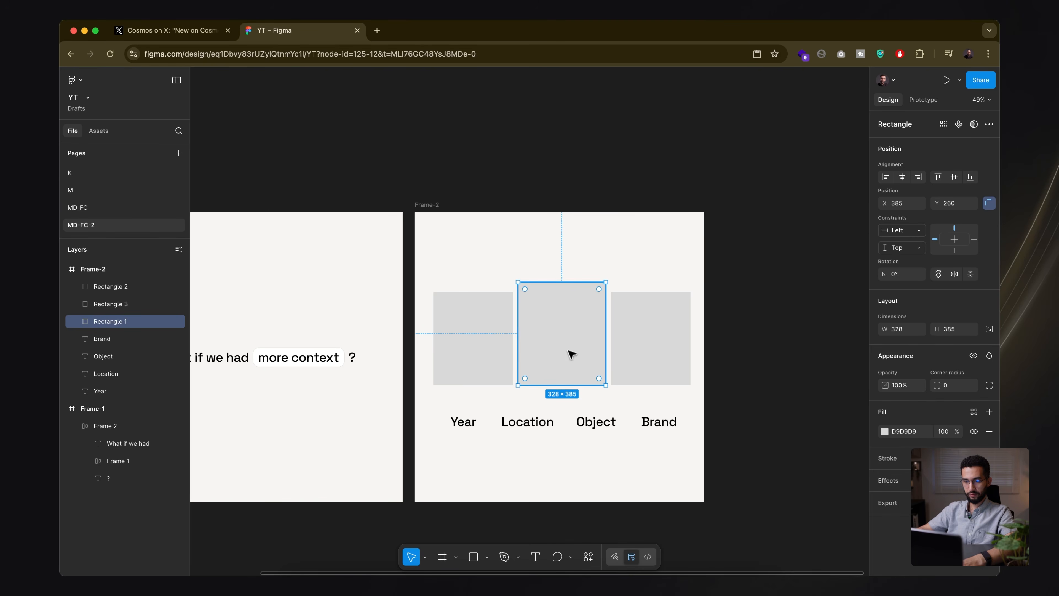
drag(566, 386, 565, 394)
- Align the three rectangles along their vertical centres
click(477, 357)
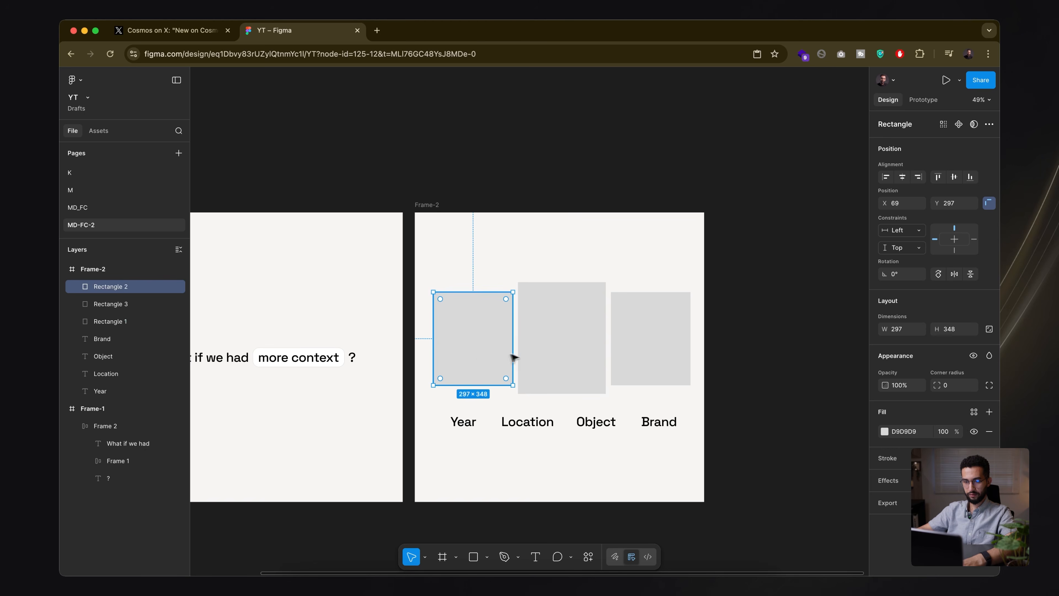
shift+click(584, 347)
shift+click(651, 338)
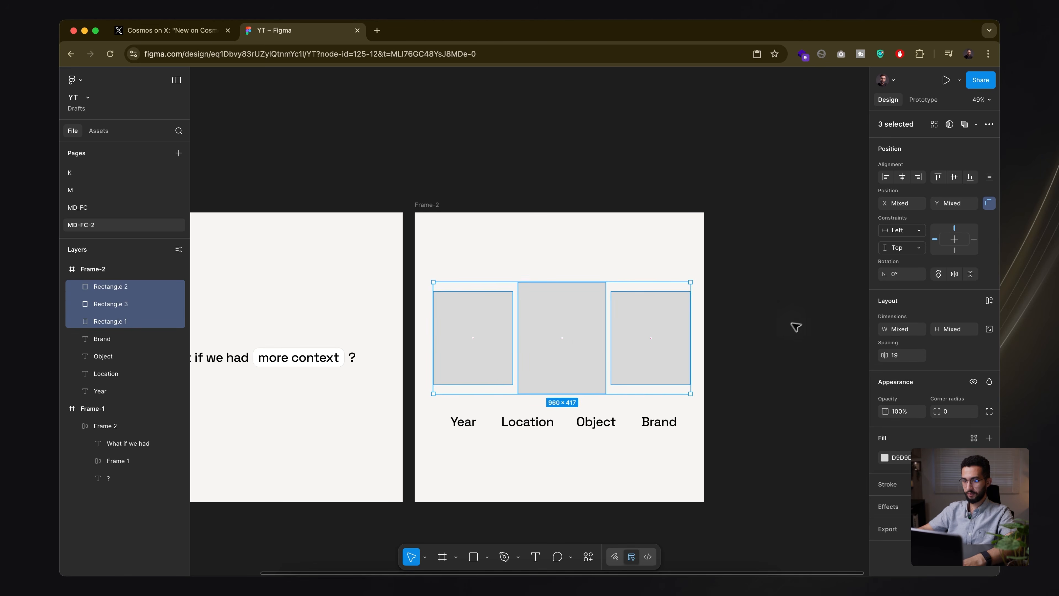
click(796, 328)
click(489, 366)
key(Tab)
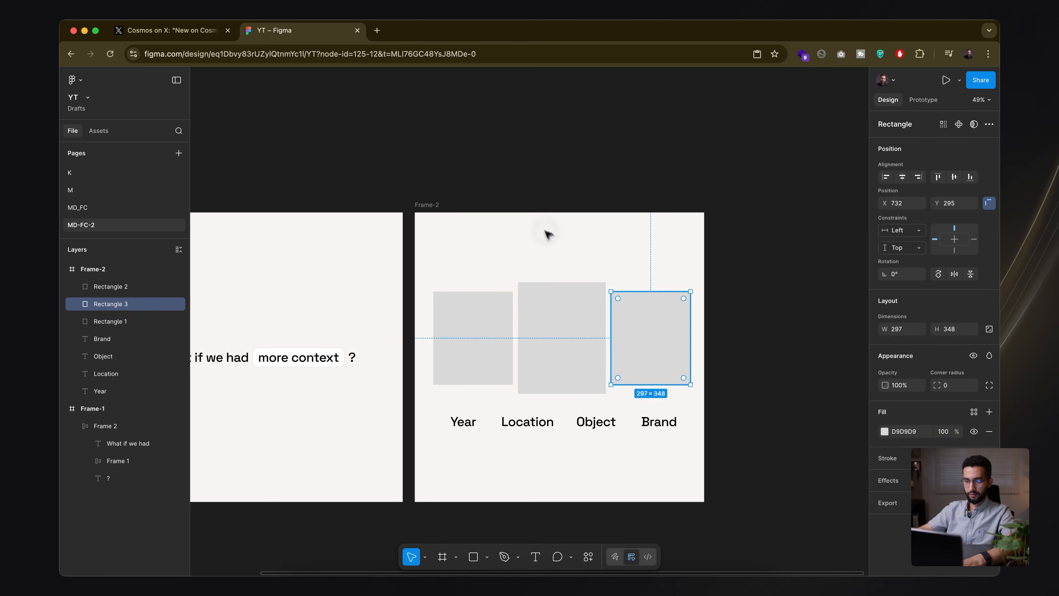
- Open unsplash.com in a new browser tab and search for furniture
click(378, 30)
text(unsplash.com)
key(Return)
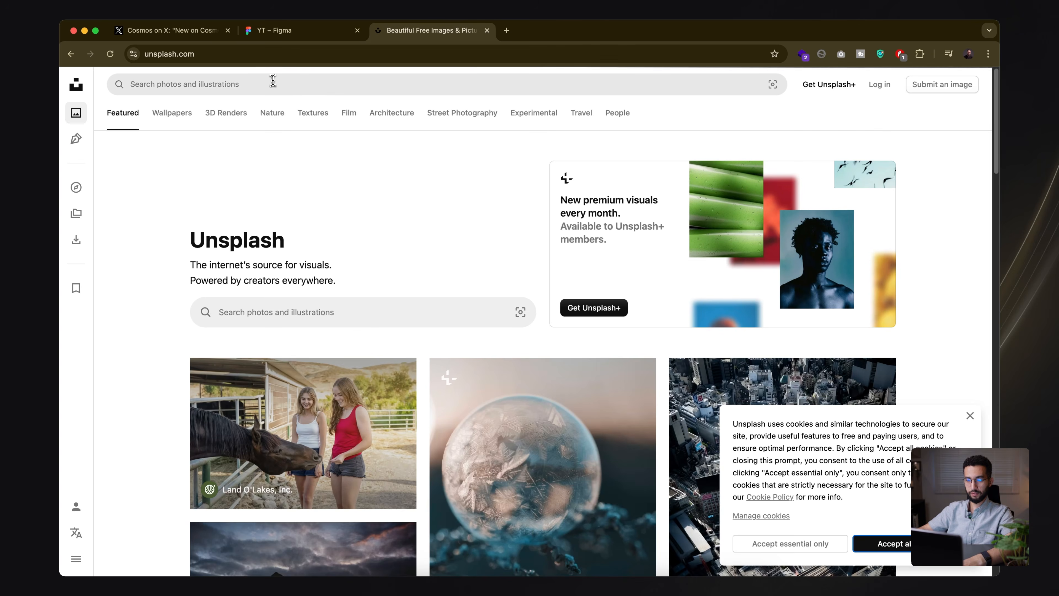
click(206, 83)
text(furniture)
key(Return)
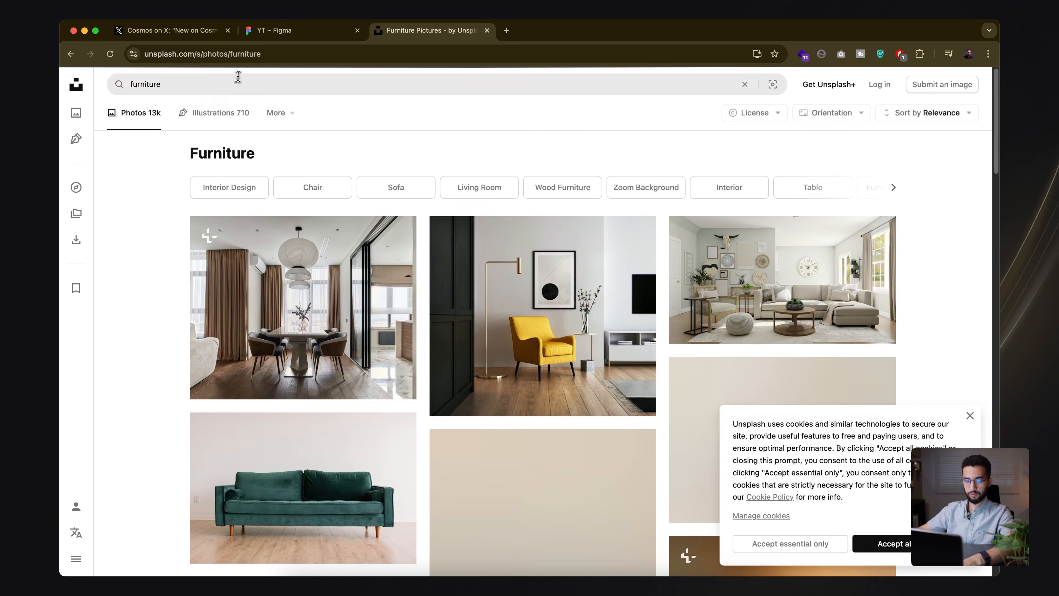
- Copy the yellow armchair photo from Unsplash and paste it into the middle rectangle in Figma
click(582, 306)
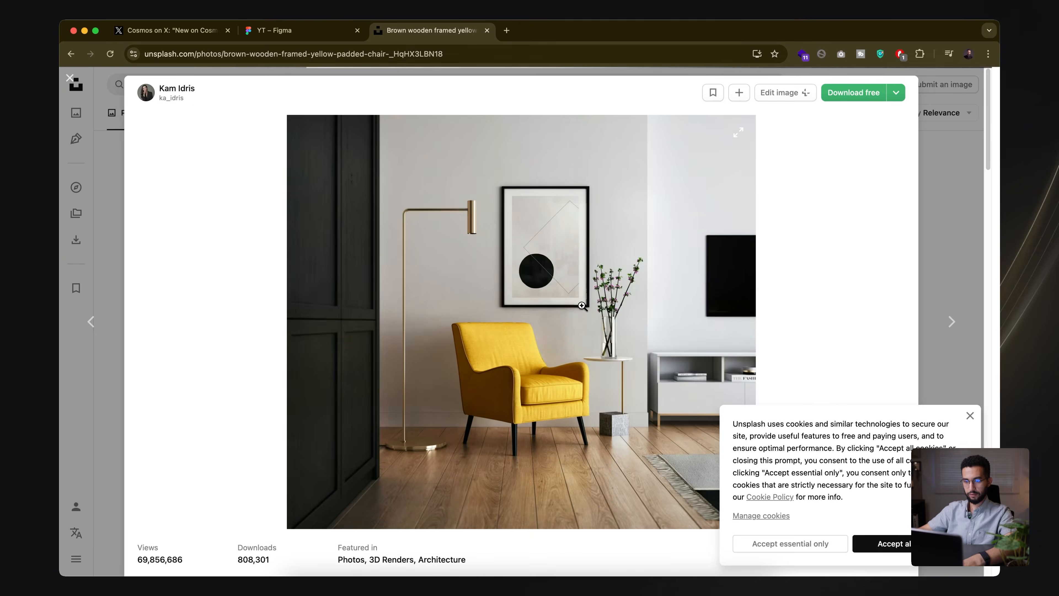
right_click(582, 306)
click(609, 335)
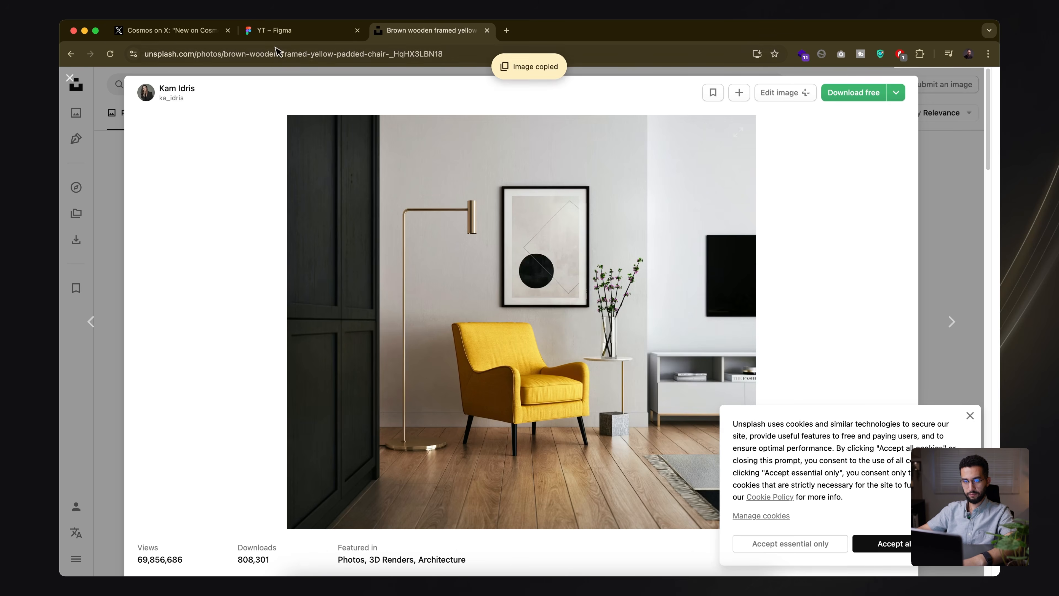
click(274, 30)
click(596, 319)
key(super+v)
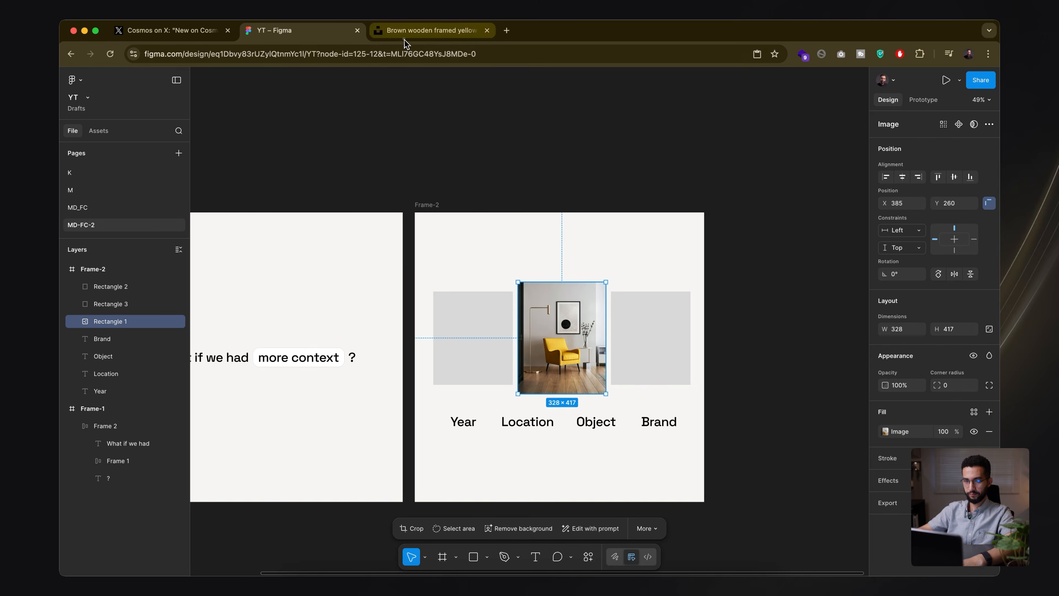
- Copy the white armchair photo on a grey background from the Unsplash furniture results
key(ctrl+Tab)
click(942, 232)
scroll(522, 292, down, 5)
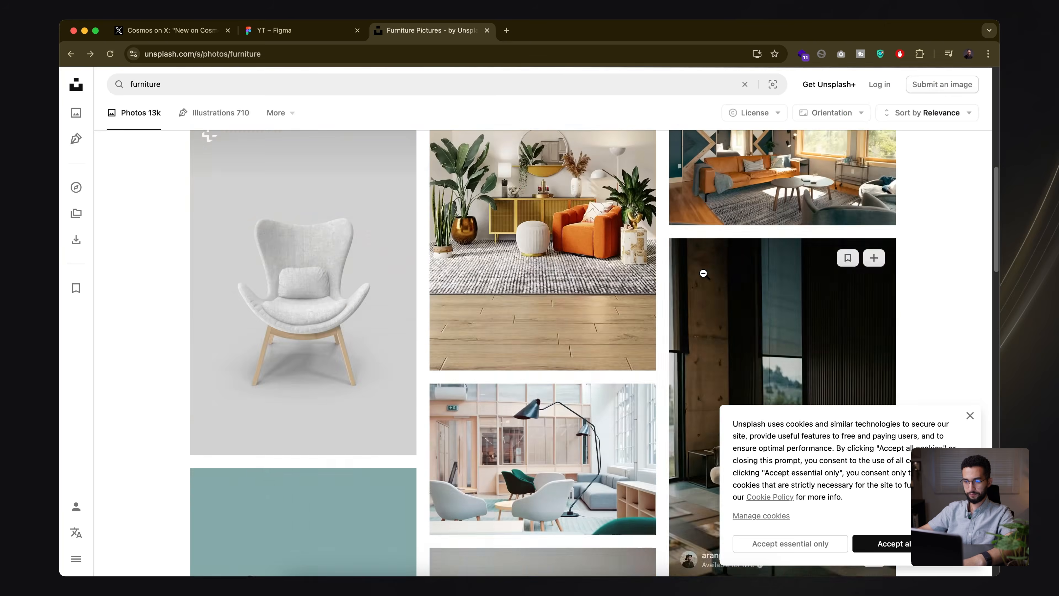
click(296, 284)
right_click(572, 277)
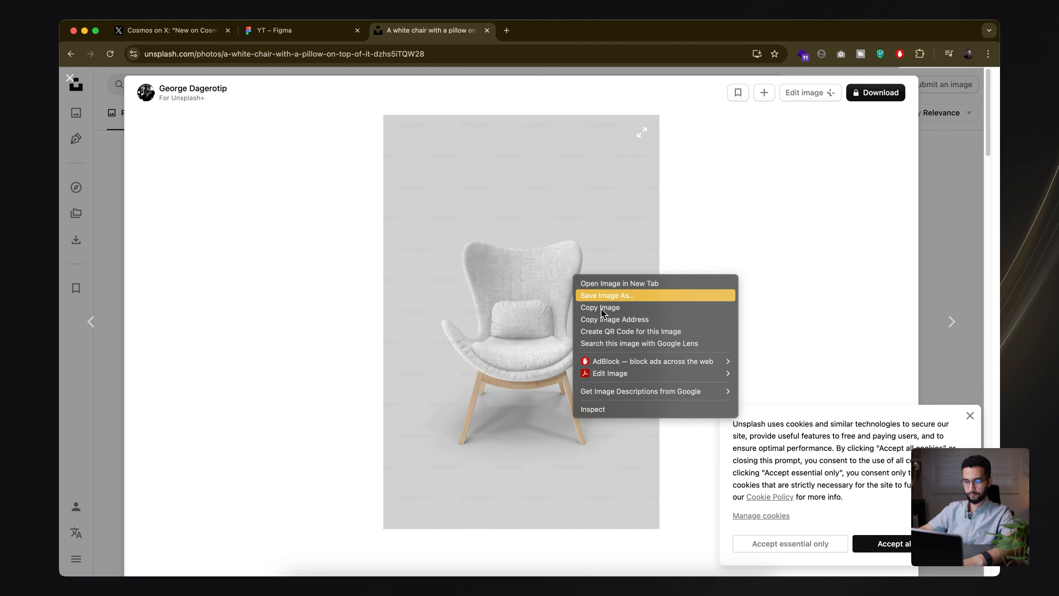
click(601, 312)
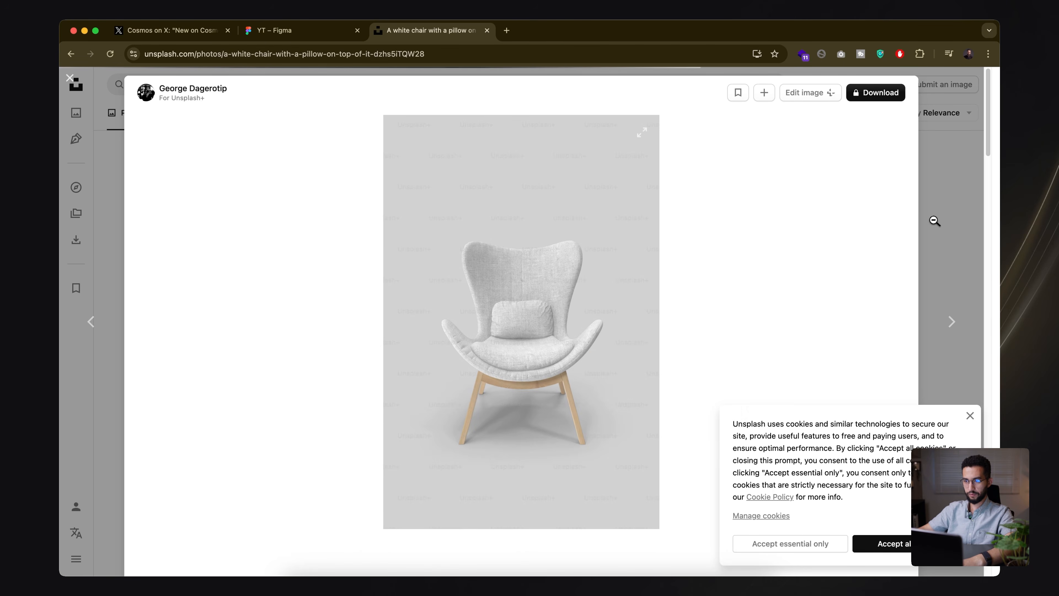
- Copy the black chair photo on a teal background from Unsplash and paste it into the rectangle above Brand in Figma
click(927, 223)
scroll(724, 252, down, 5)
scroll(723, 251, down, 1)
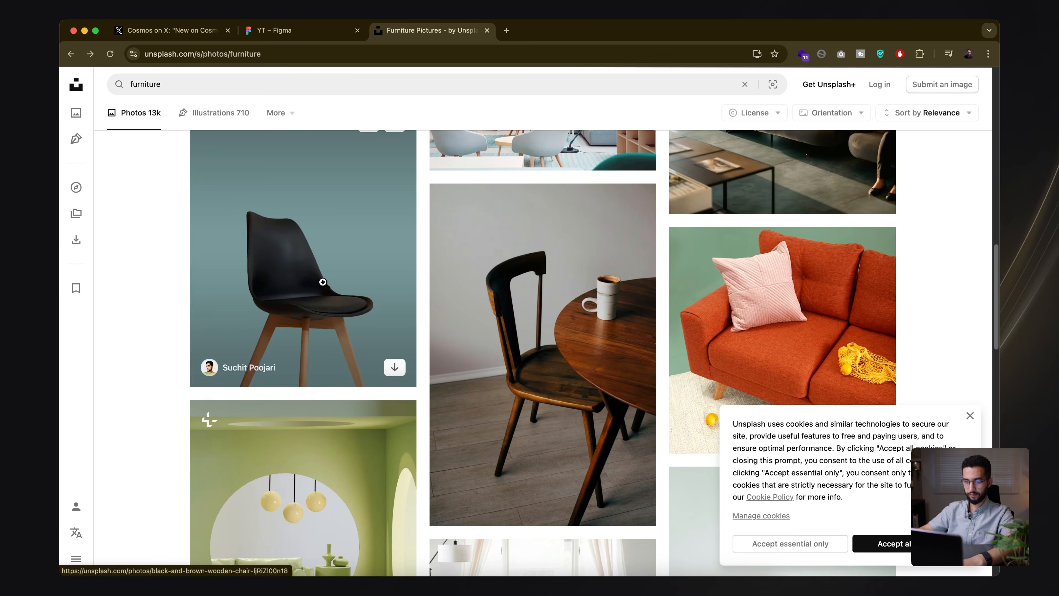
click(345, 274)
right_click(513, 287)
click(543, 316)
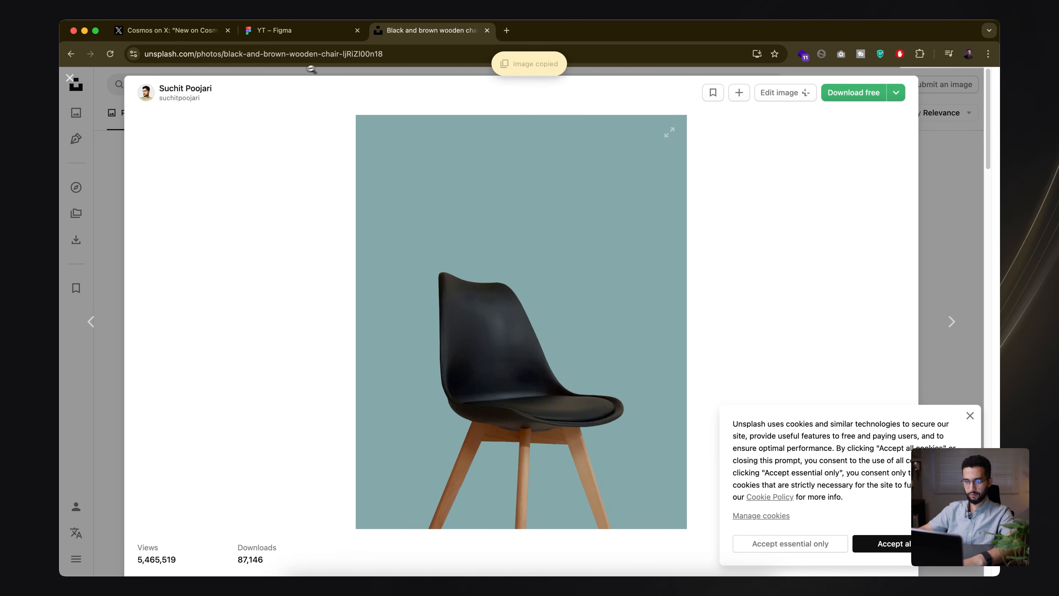
click(342, 30)
click(635, 331)
key(super+v)
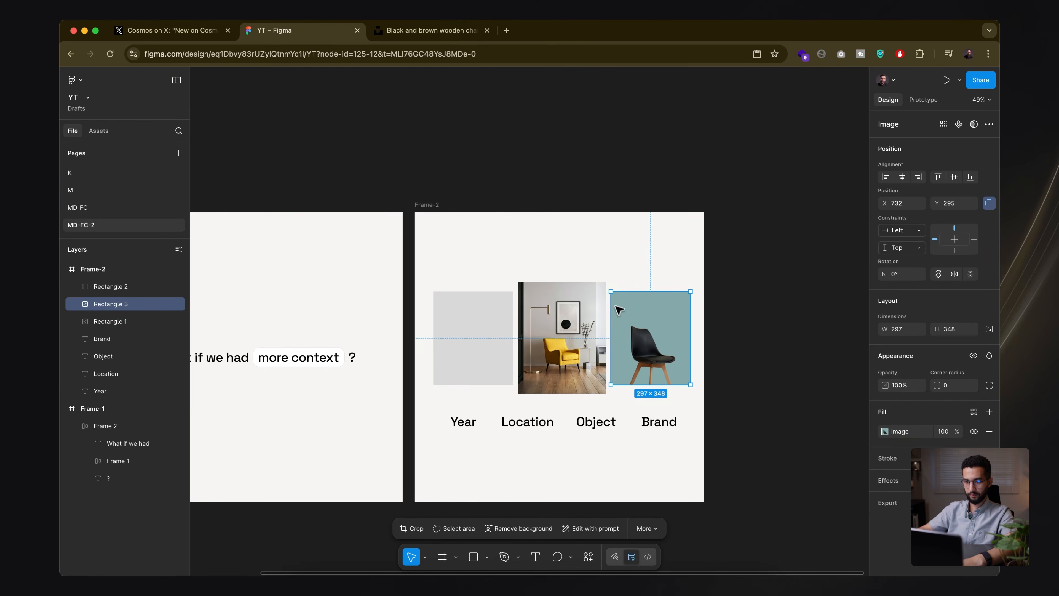
- Copy the pendant lamps photo from Unsplash and paste it into the rectangle above Year in Figma
click(430, 30)
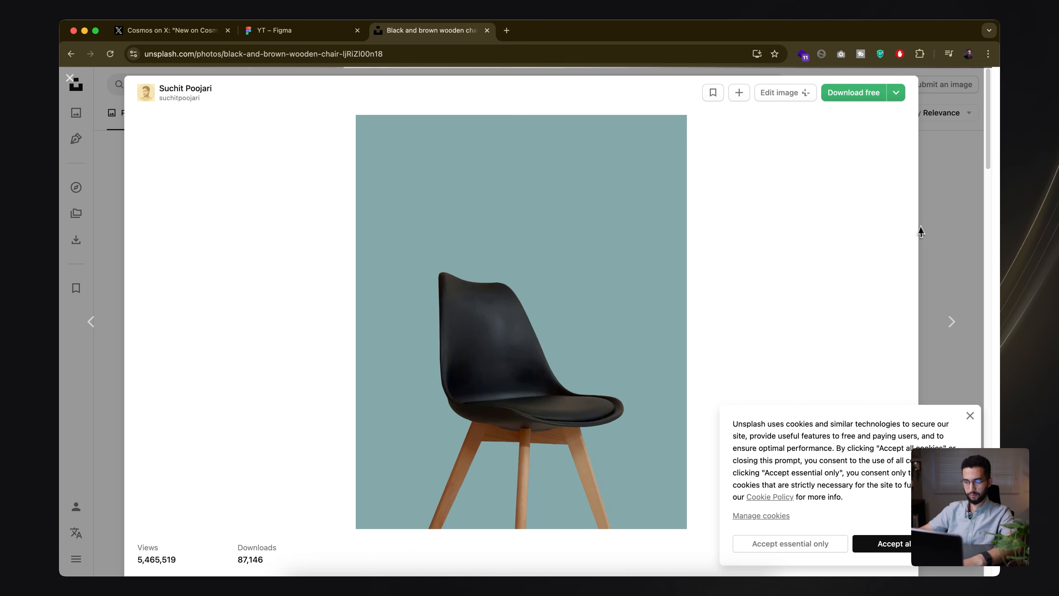
key(Escape)
scroll(874, 247, down, 10)
scroll(362, 249, up, 2)
click(362, 249)
right_click(557, 285)
click(588, 315)
click(292, 30)
click(473, 331)
key(super+v)
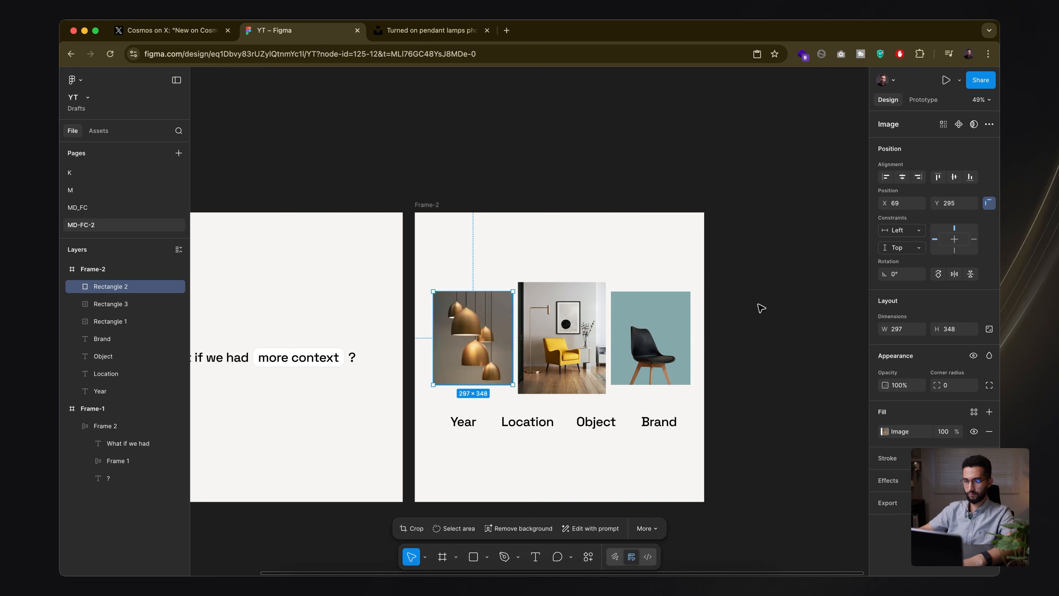
click(735, 288)
scroll(735, 288, down, 5)
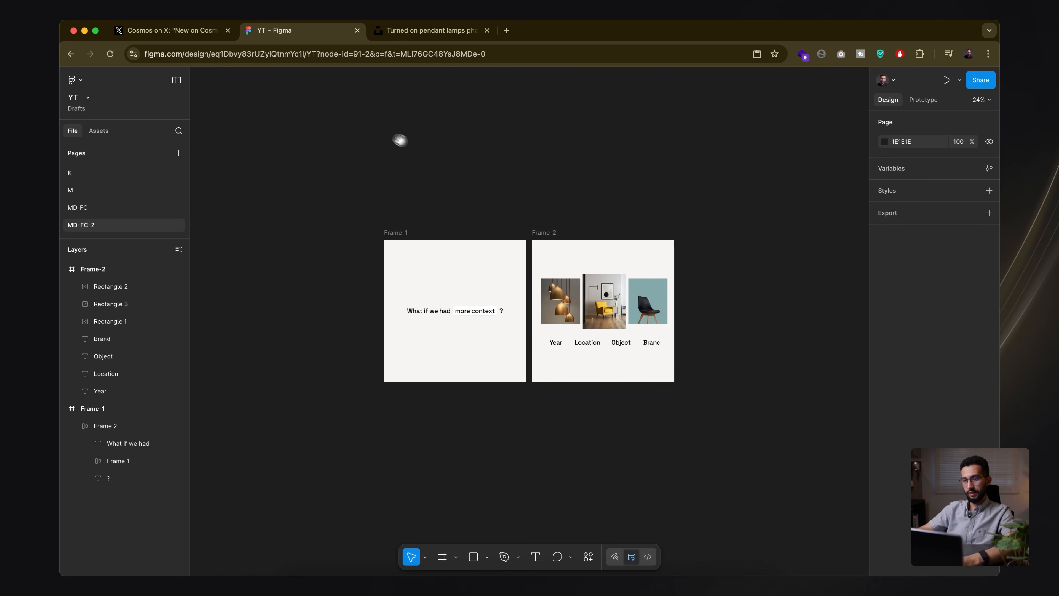
- Check the Cosmos reference post on X, move Frame-2's four labels over the images and in front of them in Figma
click(175, 30)
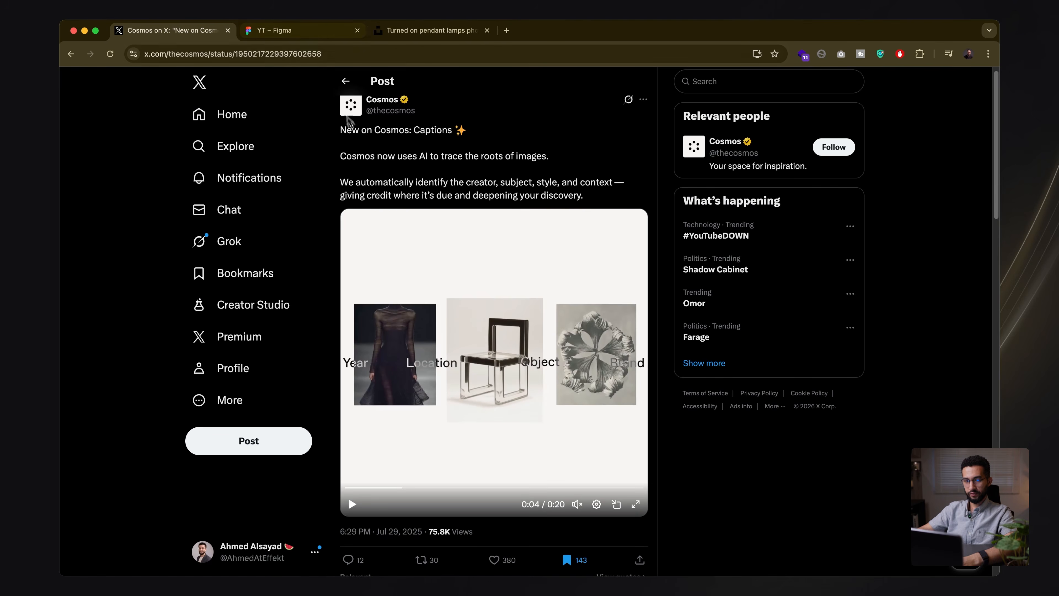
click(310, 35)
scroll(562, 351, up, 5)
drag(538, 347, 772, 340)
scroll(901, 434, down, 4)
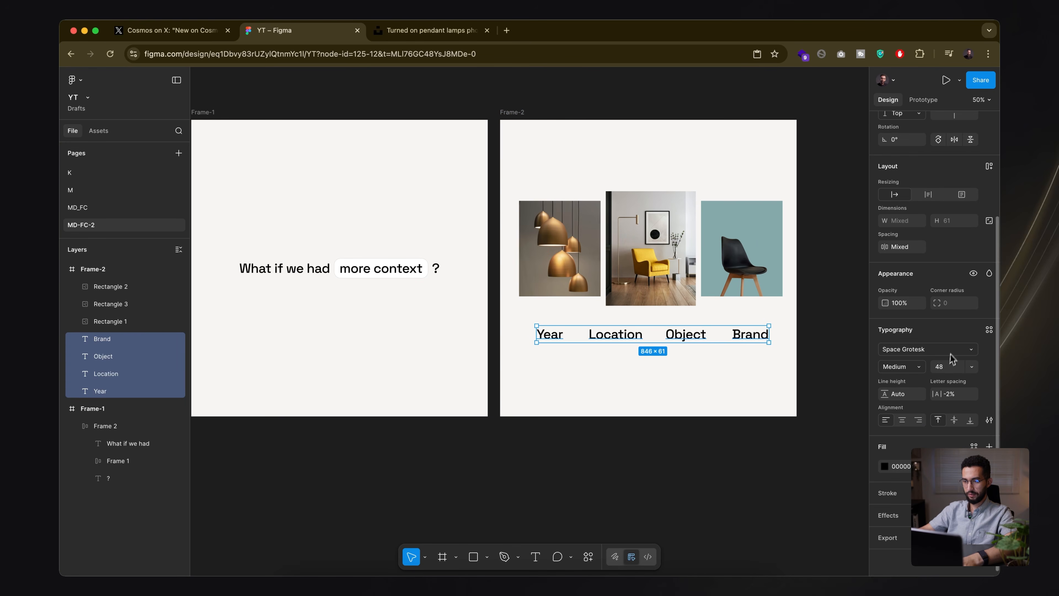
click(988, 274)
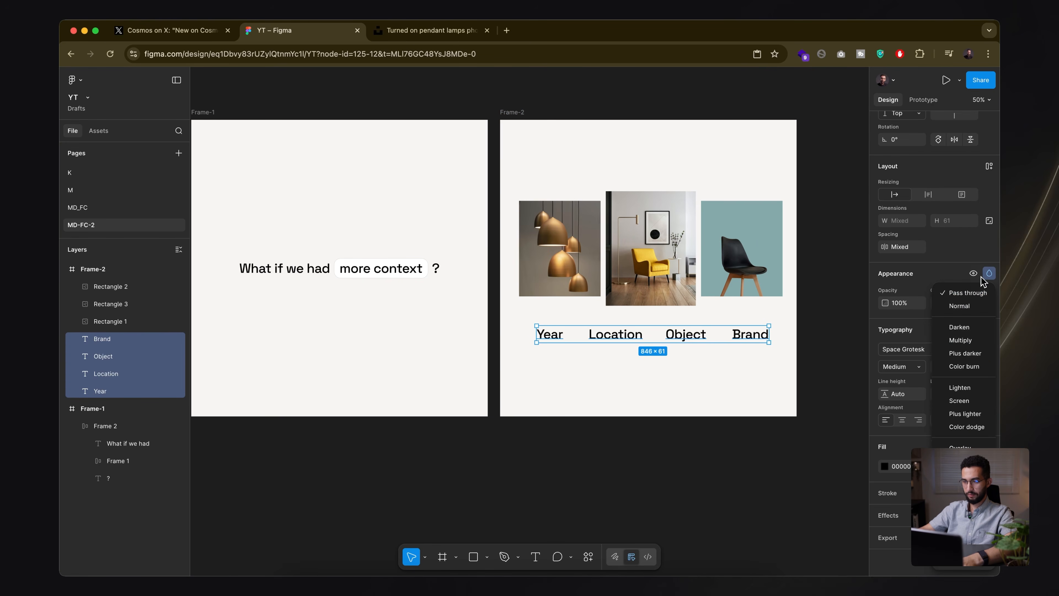
click(709, 378)
drag(697, 342, 693, 259)
key(])
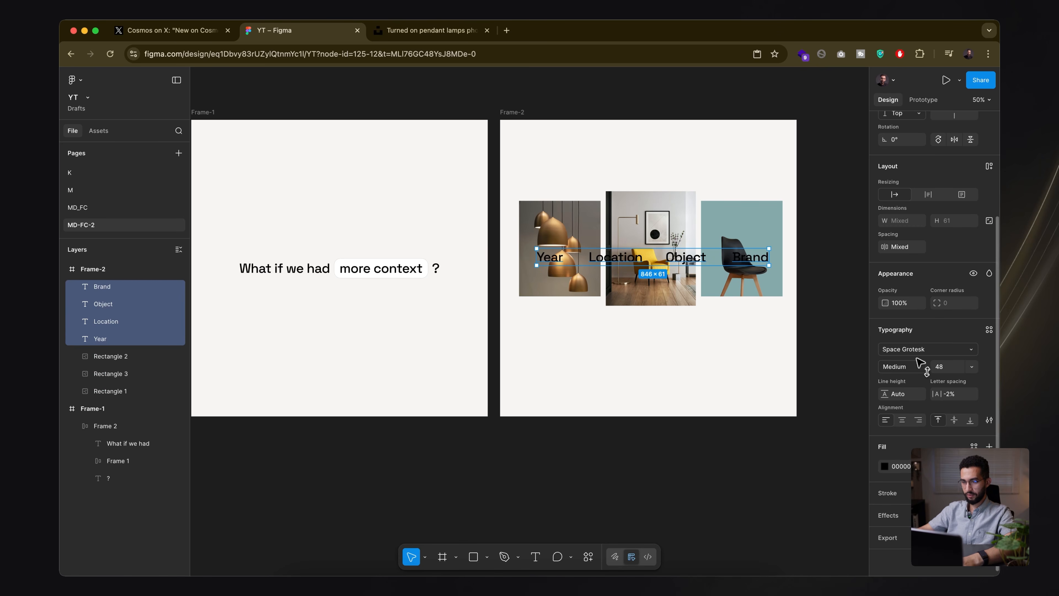
click(990, 274)
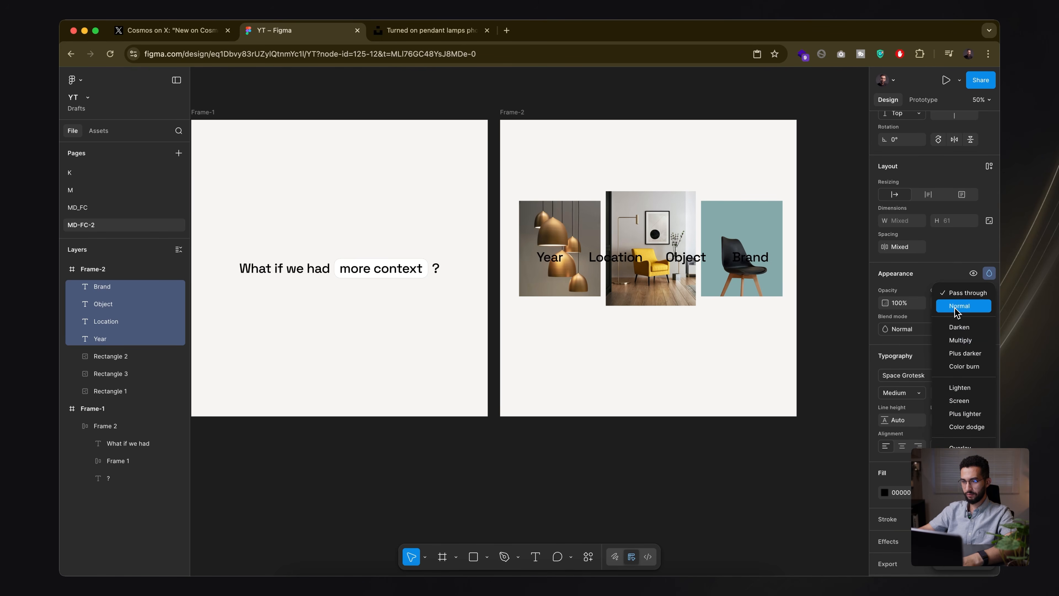
key(Escape)
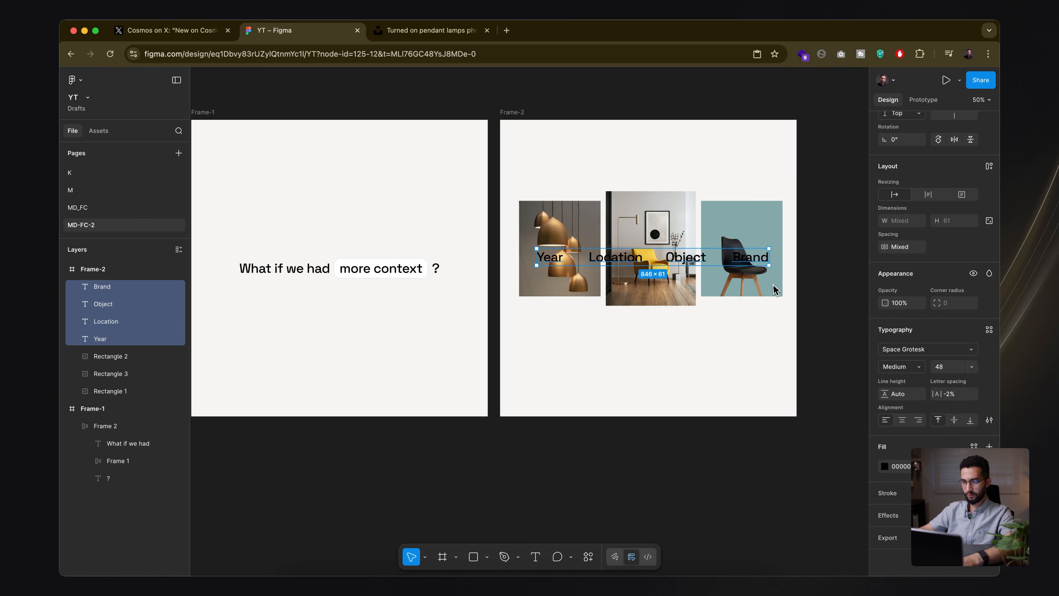
- Try the Regular font weight on the four labels and return them to Medium
click(806, 319)
click(581, 256)
click(554, 257)
shift+click(612, 258)
shift+click(680, 259)
shift+click(750, 257)
click(897, 500)
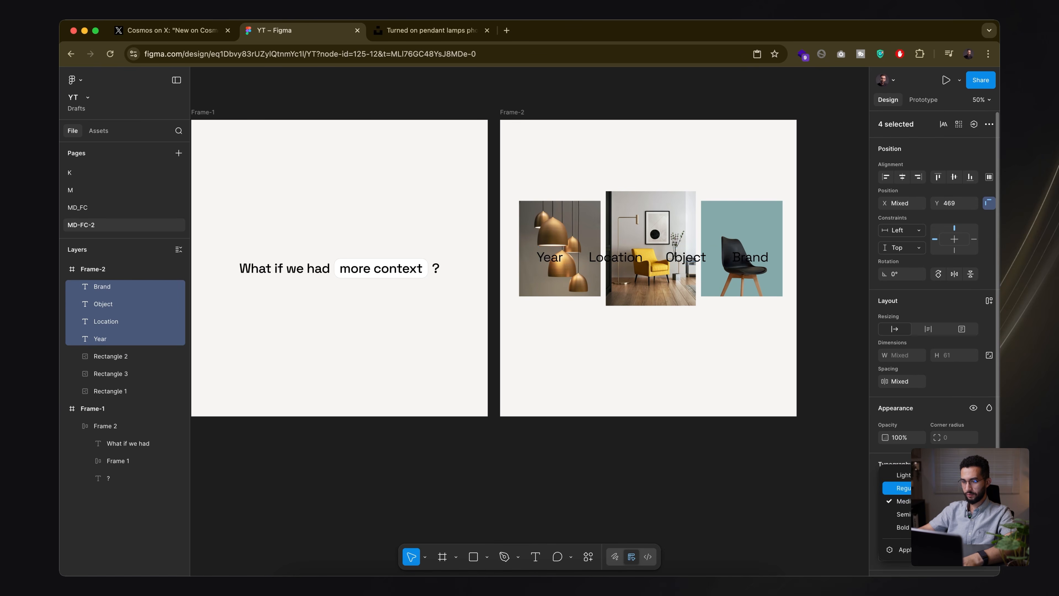
click(904, 488)
click(910, 501)
click(910, 514)
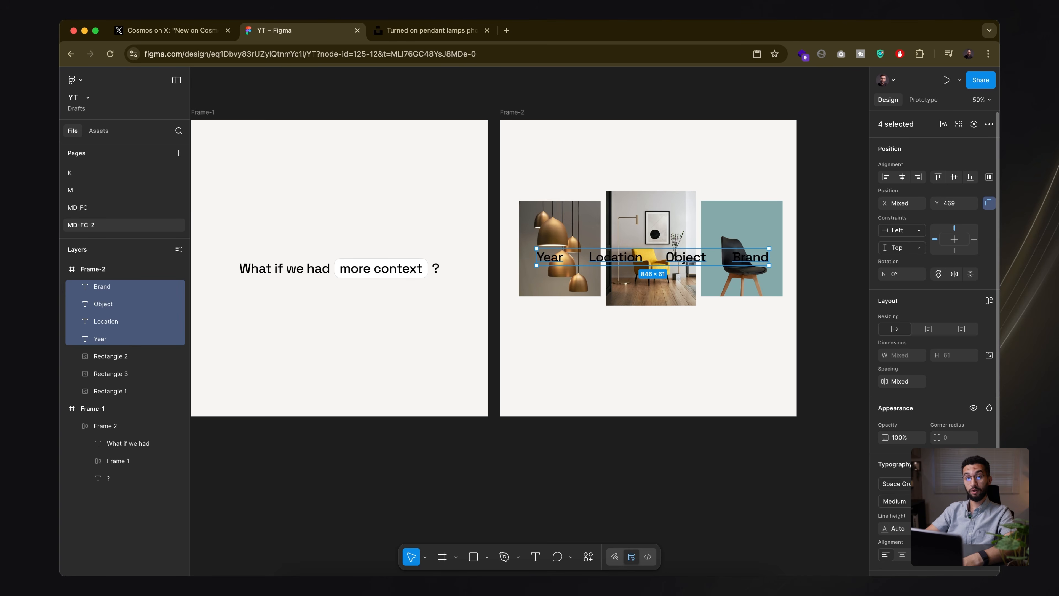
- Reduce the font size of the four labels and move them back below the images, to Y 725
key(Return)
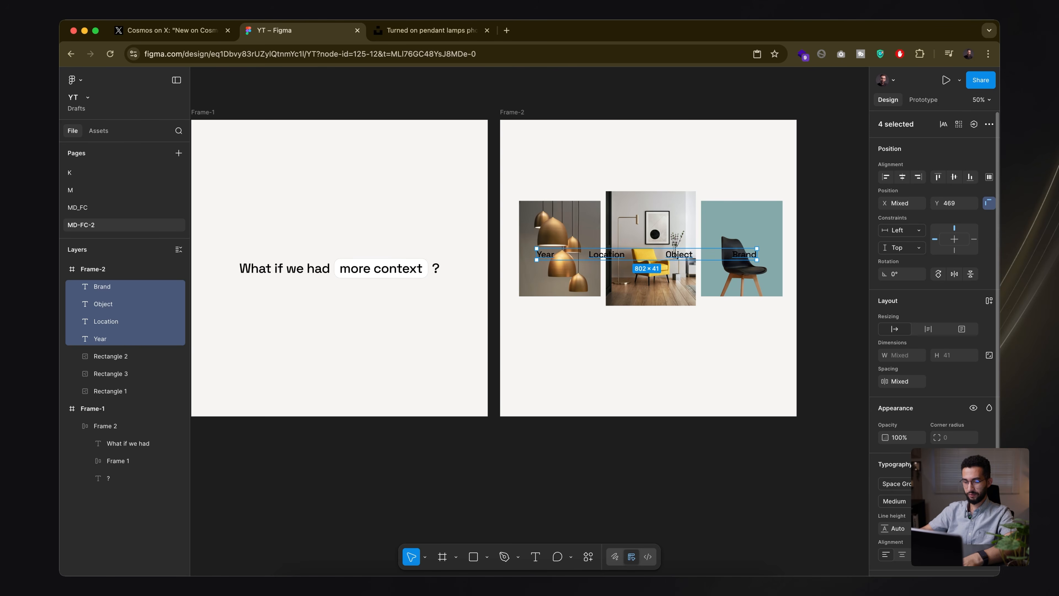
drag(555, 254, 563, 330)
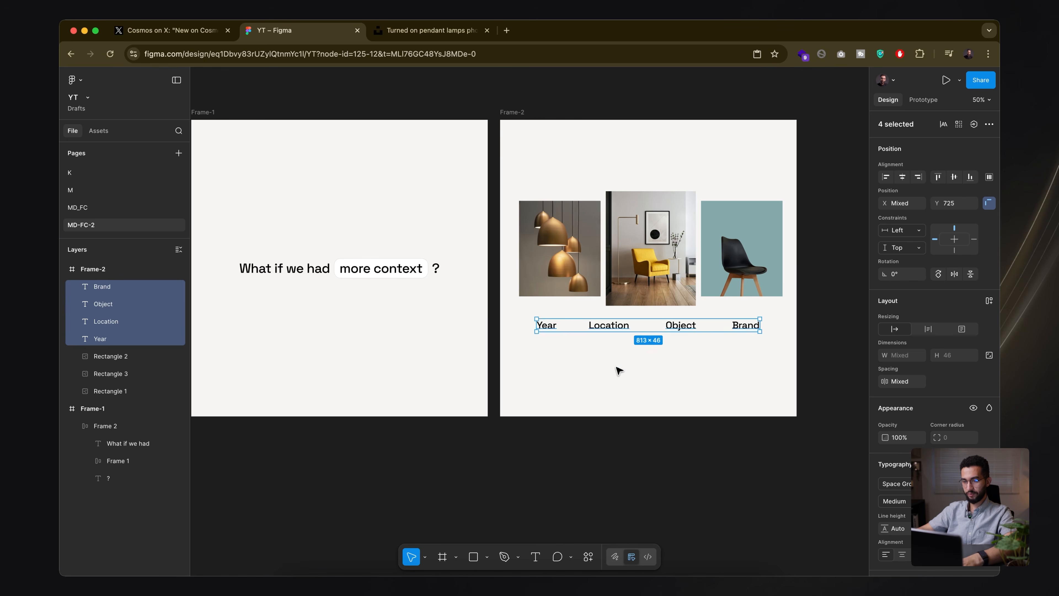
- Put the Year, Location, Object and Brand labels into a horizontal auto layout with the gap set to Auto
click(618, 368)
click(550, 326)
shift+click(593, 330)
shift+click(681, 326)
shift+click(751, 326)
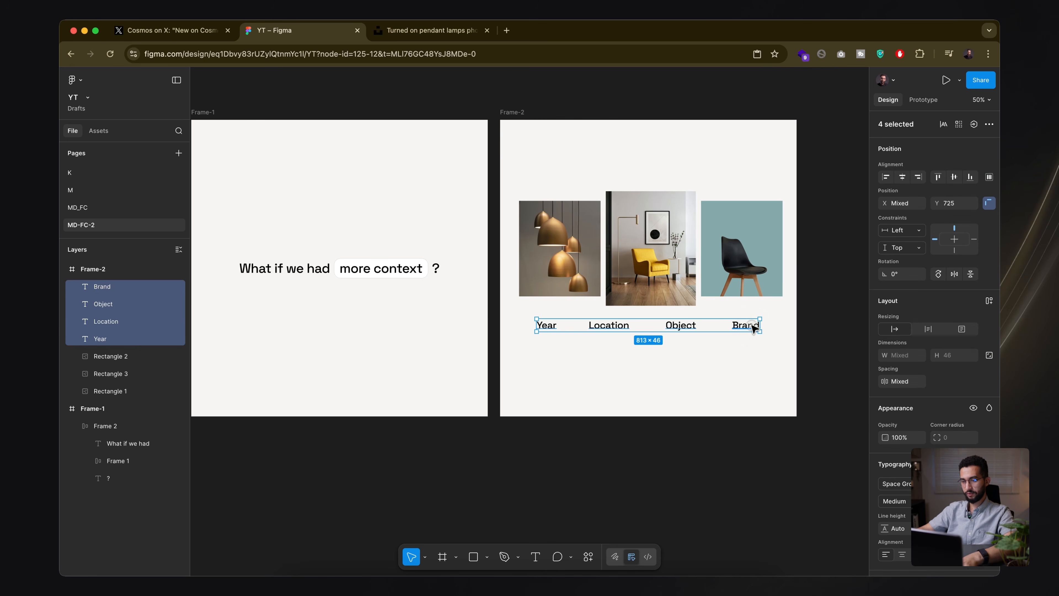
key(shift+a)
click(966, 386)
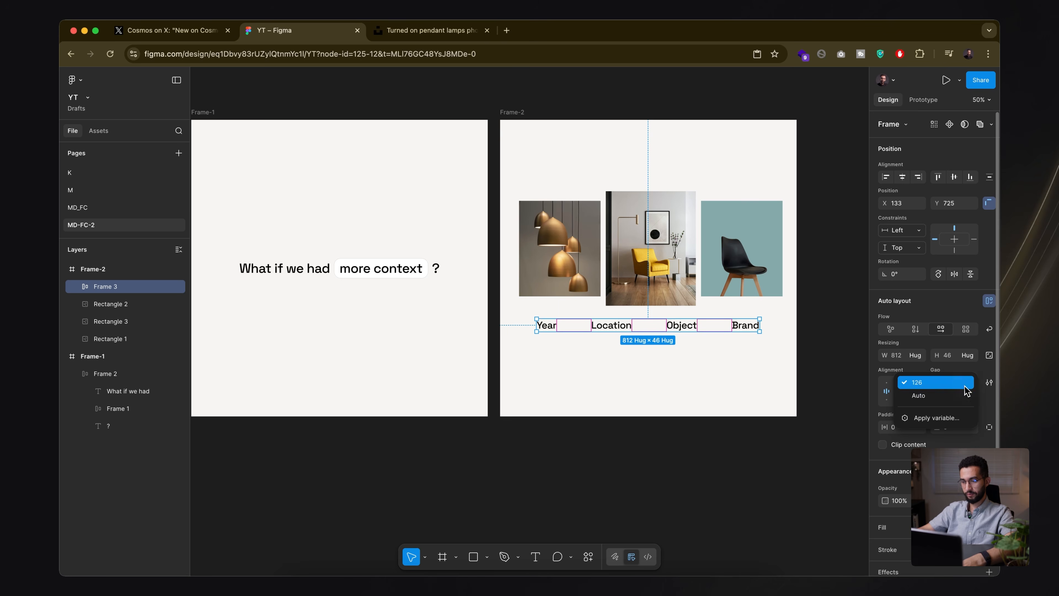
click(924, 399)
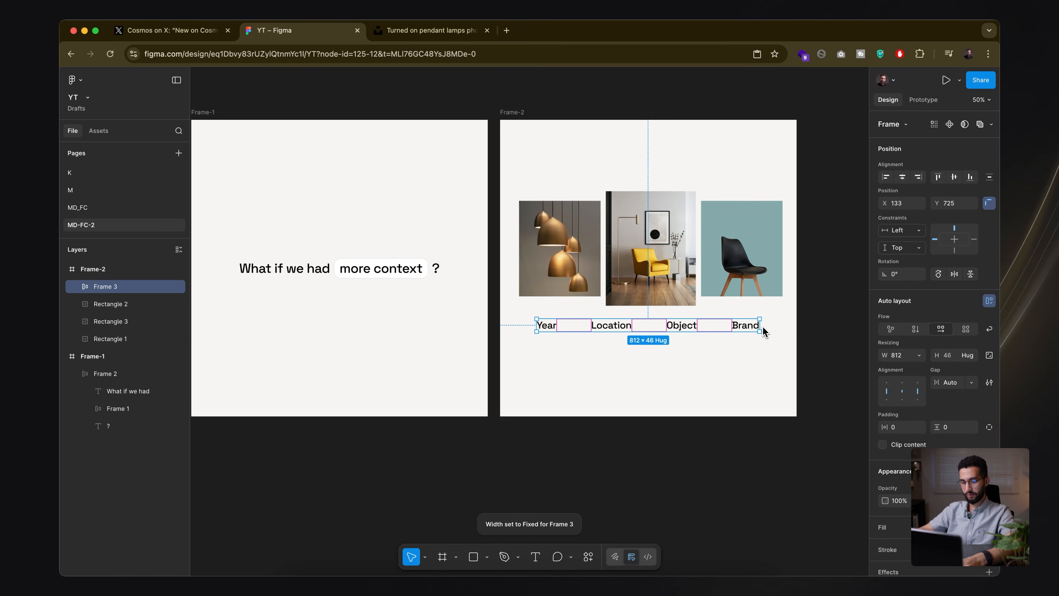
- Group the three furniture images, centre the group horizontally in Frame-2 and move it slightly down
click(745, 263)
shift+click(650, 271)
shift+click(559, 259)
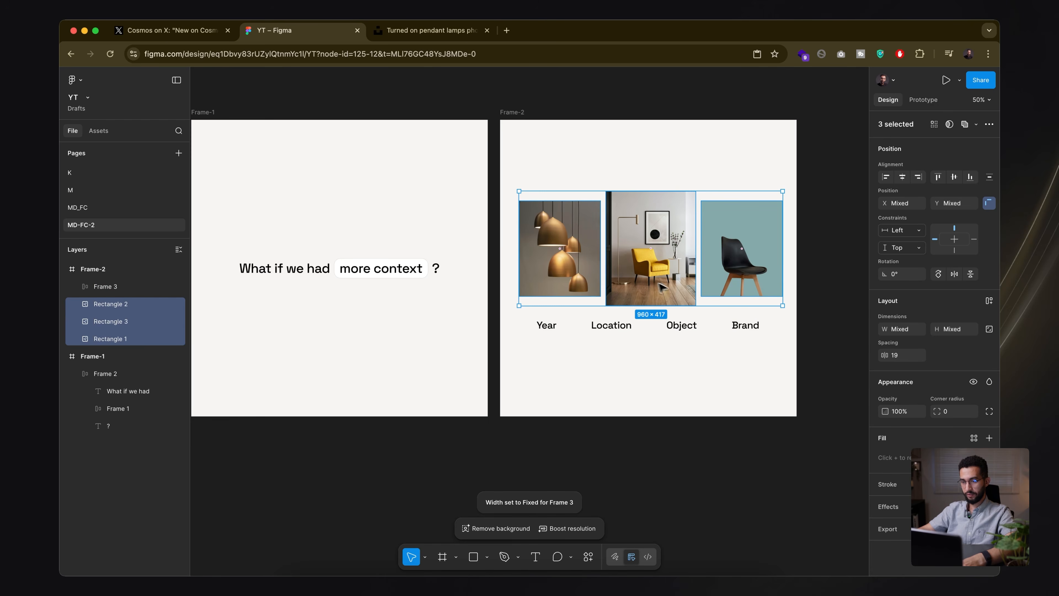
key(super+g)
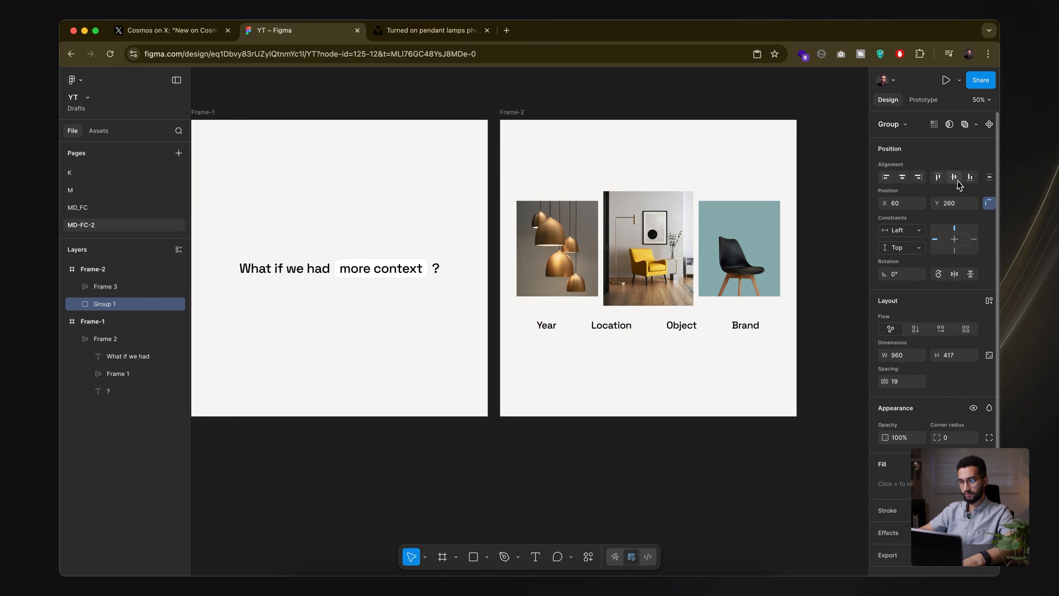
drag(776, 308, 774, 328)
- Move the label row down below the images and widen it evenly from its centre to about 878
click(703, 339)
click(686, 327)
drag(686, 327, 775, 341)
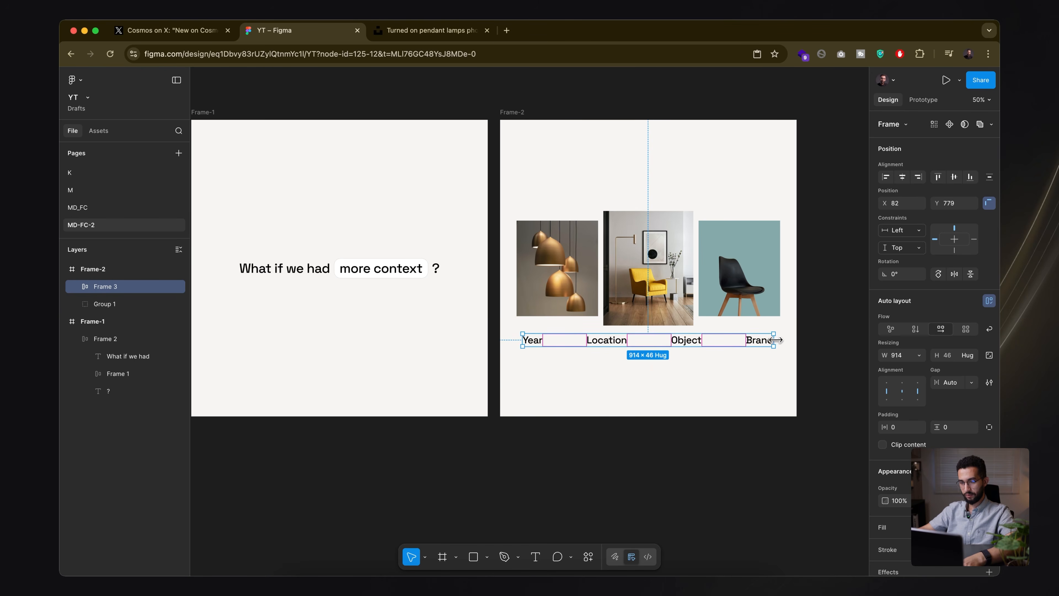
drag(773, 341, 768, 341)
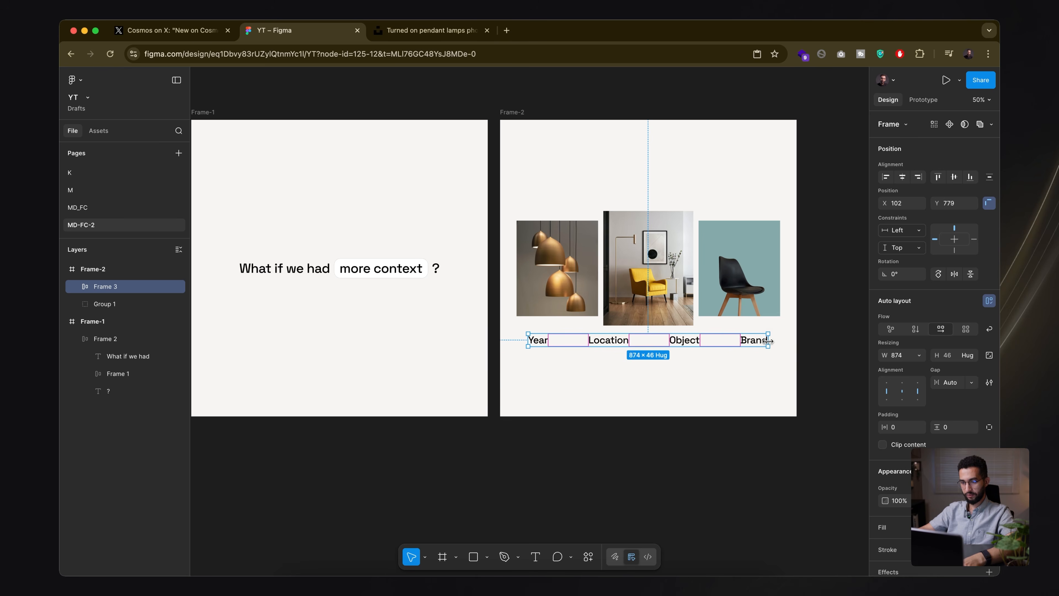
click(764, 384)
- Set the vertical spacing between the image group and the label row to 48
click(651, 267)
click(670, 342)
shift+click(668, 319)
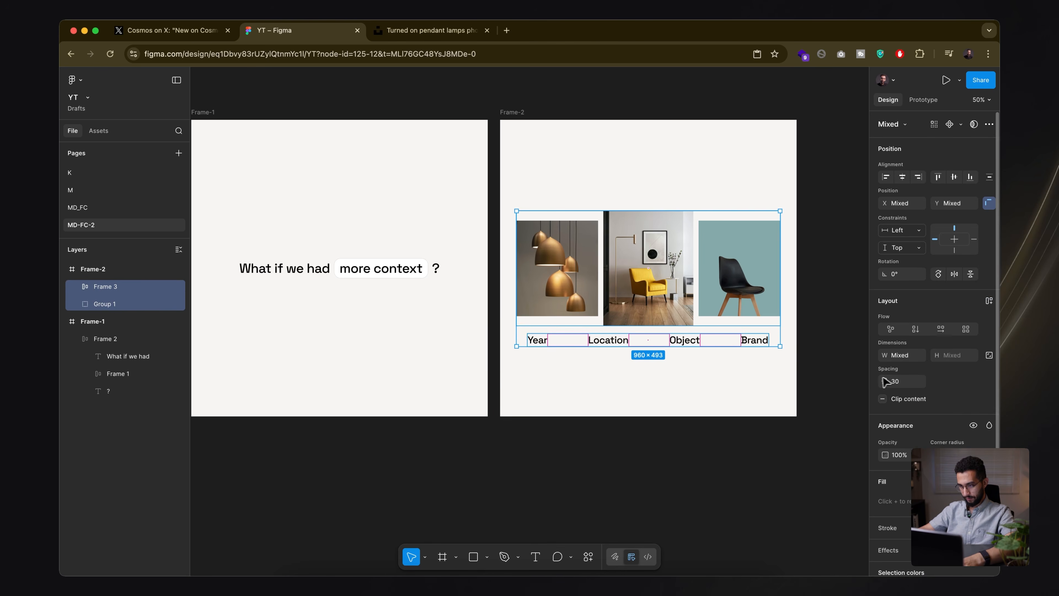
click(900, 388)
text(48)
key(Return)
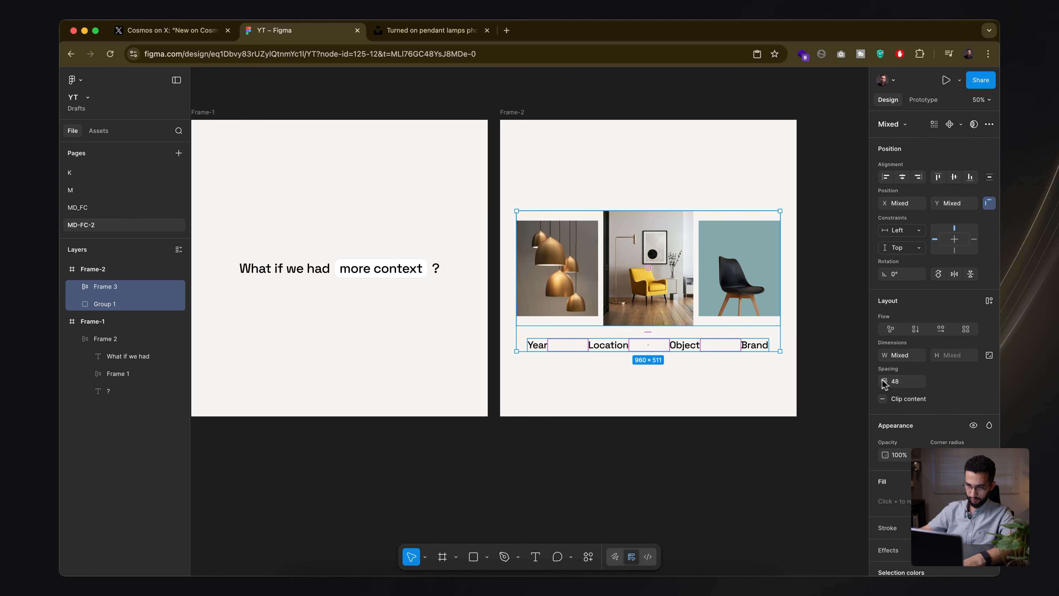
- Move the image group and the label row up together to the vertical centre of Frame-2
click(728, 447)
click(621, 348)
shift+click(666, 297)
key(shift+Up)
key(shift+Up)
drag(666, 297, 668, 290)
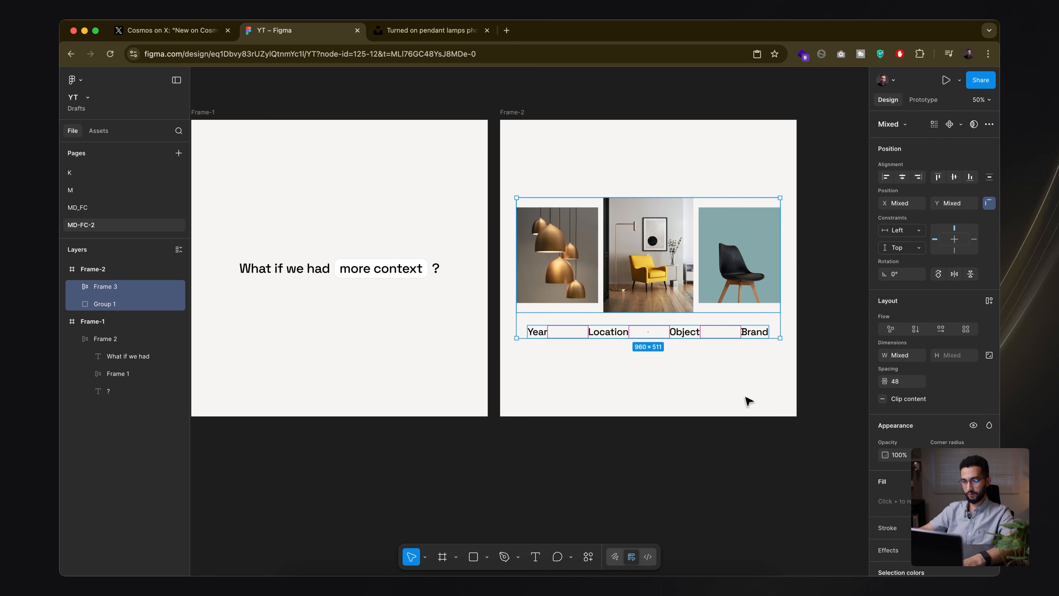
click(745, 398)
scroll(751, 411, down, 5)
scroll(743, 423, up, 5)
drag(718, 429, 681, 436)
- Group the image group and the label row of Frame-2 into a single group
click(662, 278)
shift+click(643, 345)
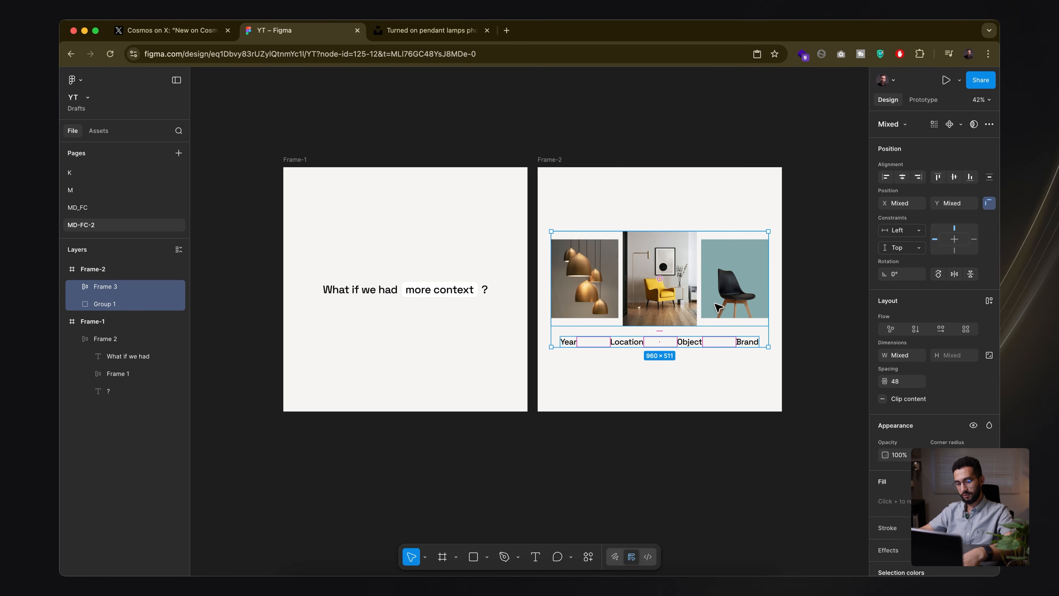
key(super+g)
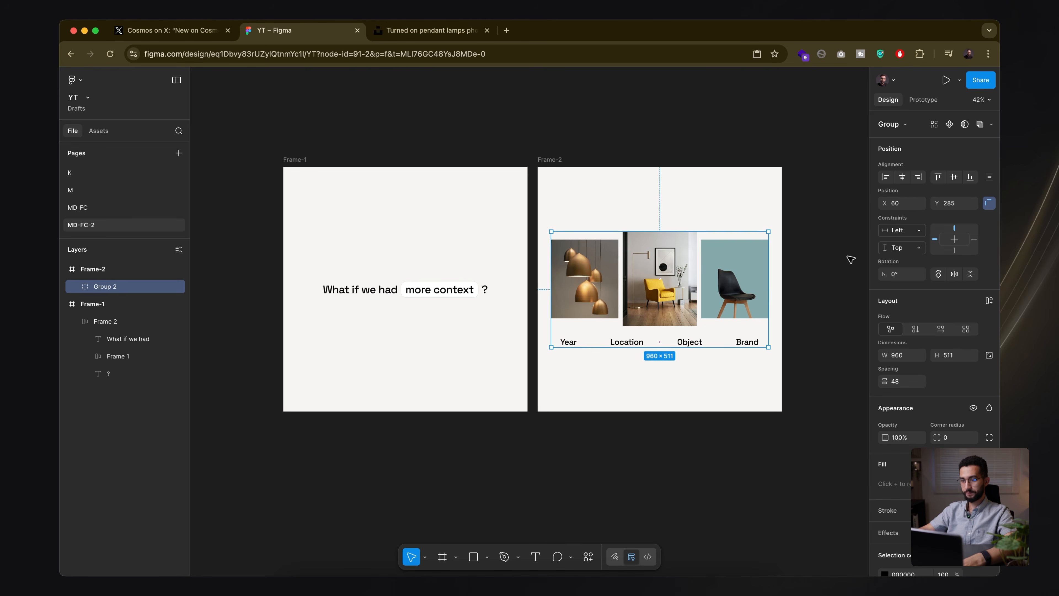
click(849, 255)
scroll(813, 256, right, 3)
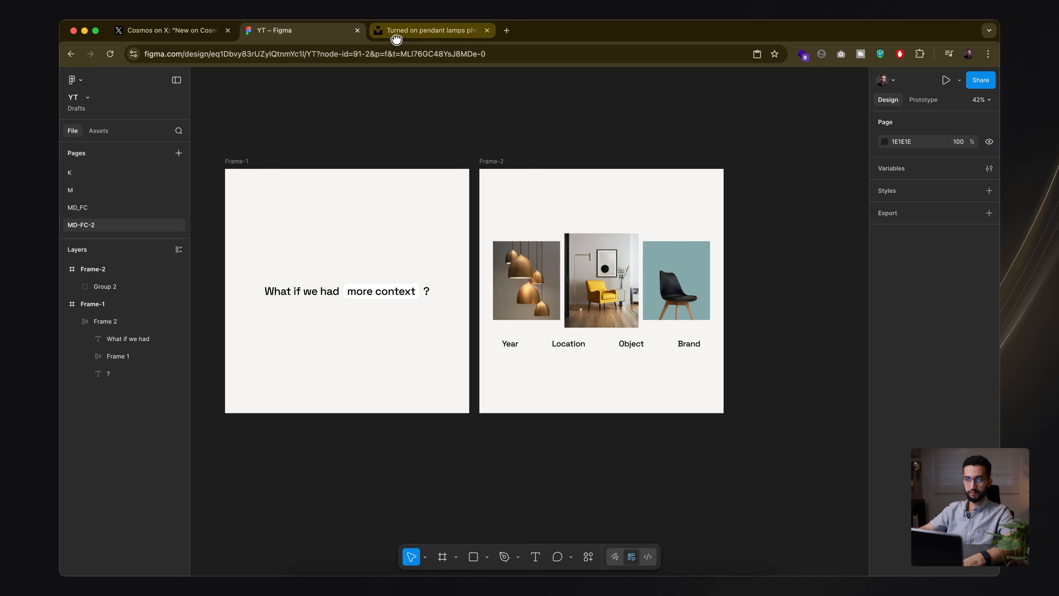
- Check the reference video's caption scene on X, duplicate Frame-2 in Figma and name the copy Frame-3
click(168, 30)
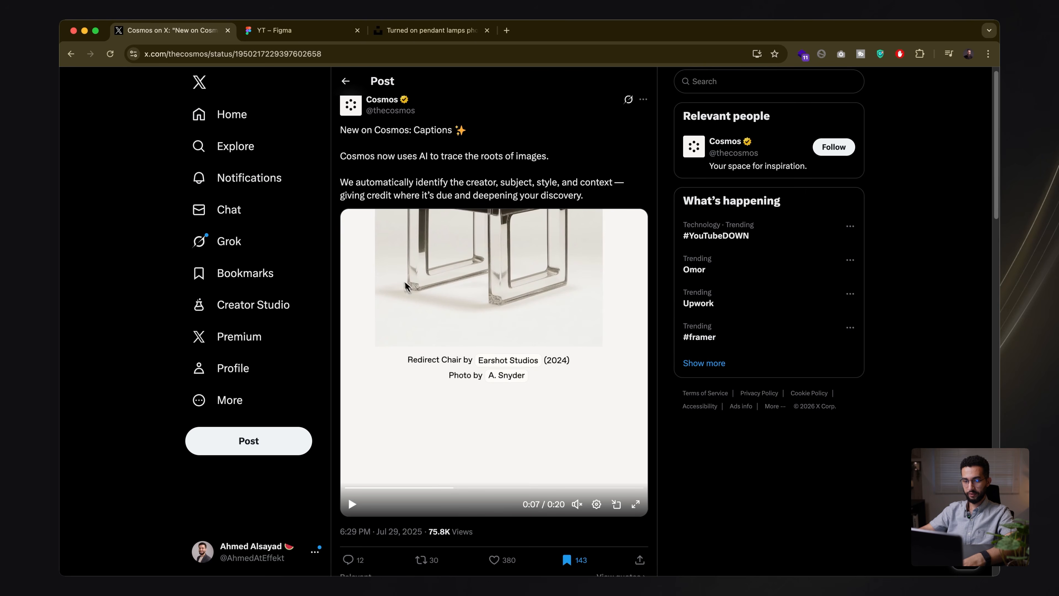
click(288, 30)
click(503, 162)
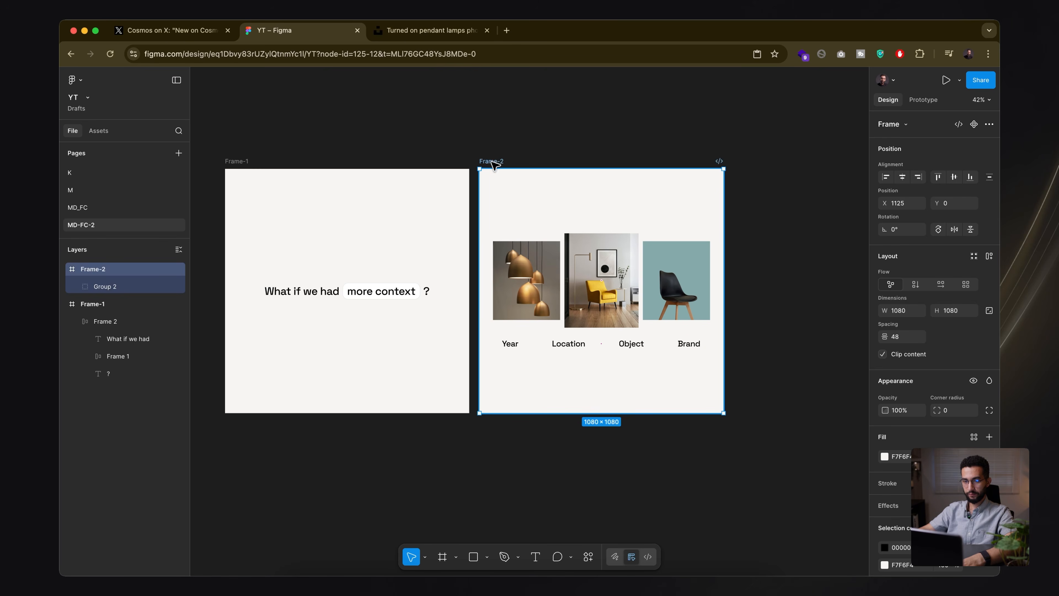
key(super+d)
scroll(709, 156, right, 3)
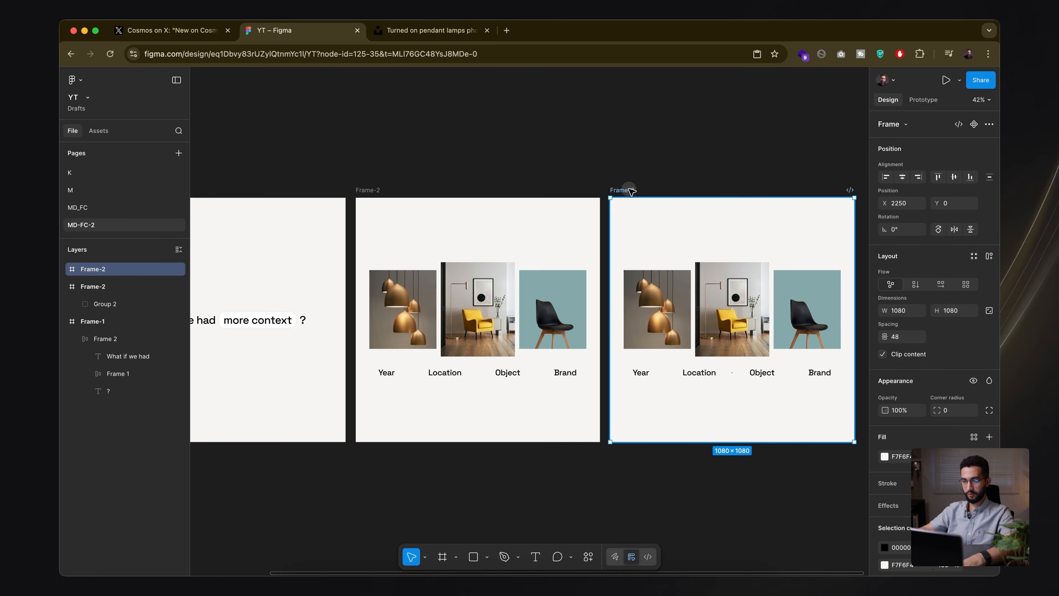
key(BackSpace)
text(3)
key(Return)
- Ungroup everything in Frame-3, including the label row and the image group, into separate labels and images
scroll(678, 185, right, 2)
double_click(771, 327)
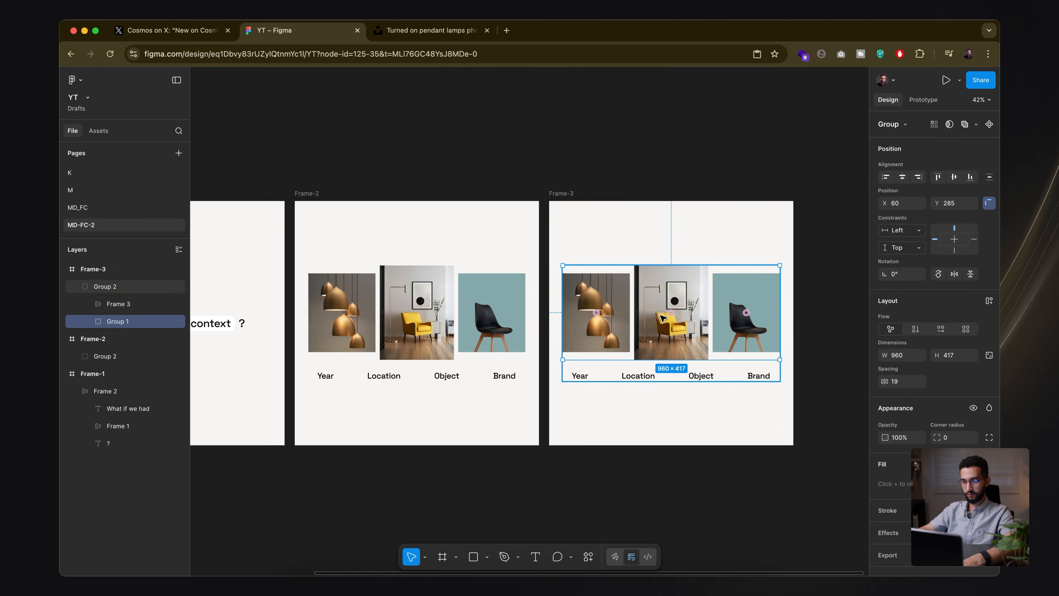
key(Escape)
click(771, 327)
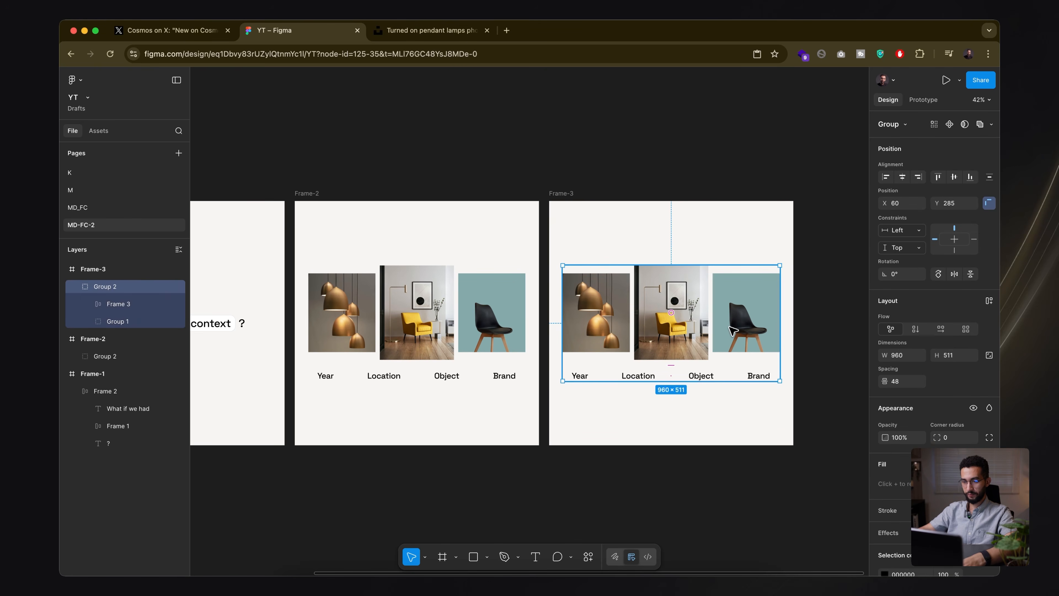
key(shift+super+g)
click(718, 376)
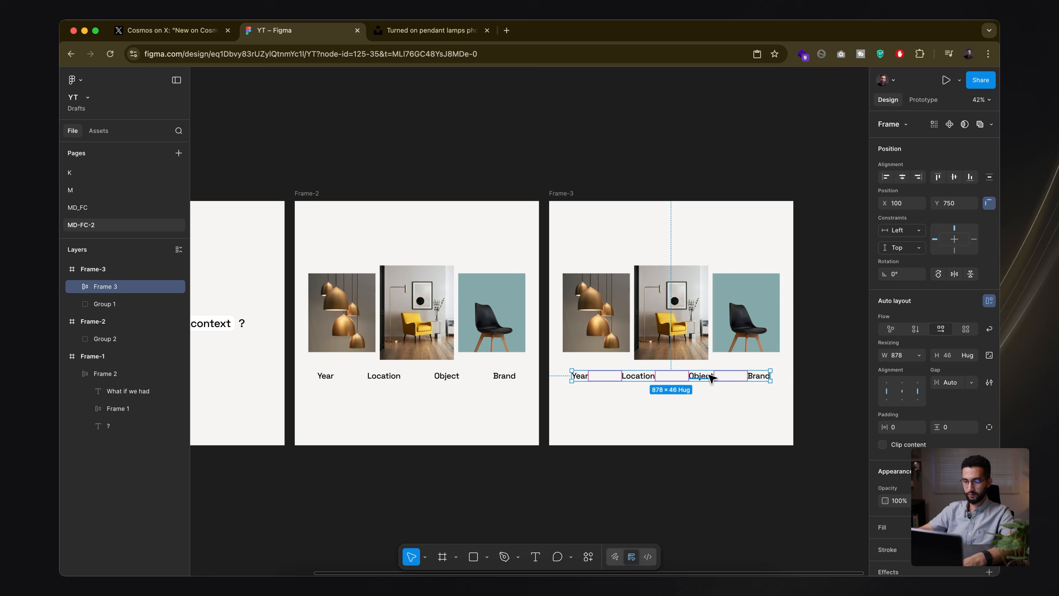
key(shift+super+g)
click(679, 307)
key(shift+super+g)
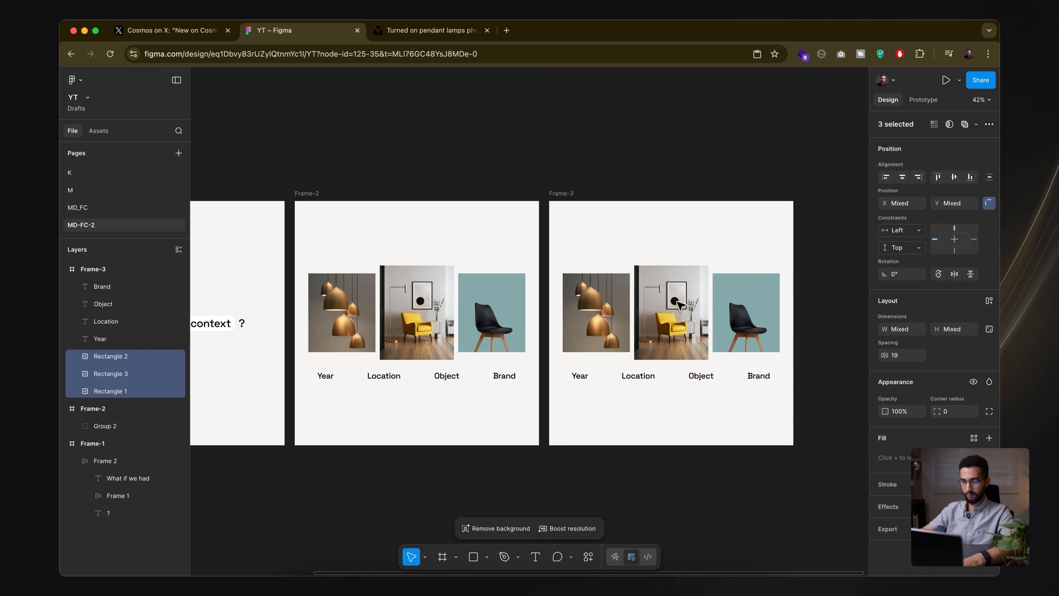
- Delete the pendant lamps and black chair images from Frame-3
click(678, 306)
click(595, 313)
shift+click(758, 314)
key(Delete)
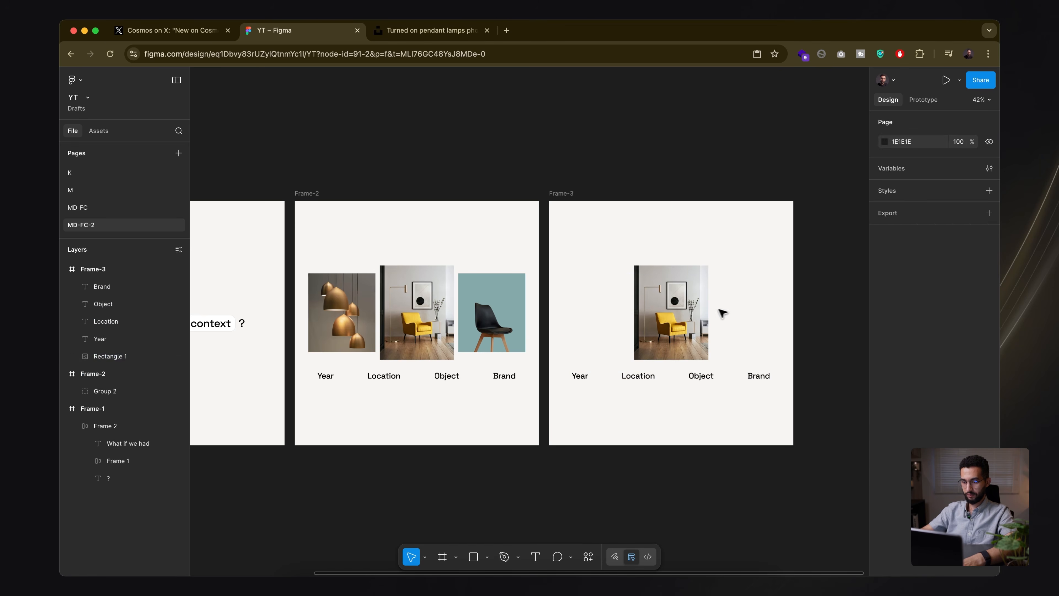
- Enlarge the yellow armchair image in Frame-3 and move it up so the frame's upper edge crops it
click(688, 314)
drag(677, 267, 672, 173)
drag(685, 295, 667, 251)
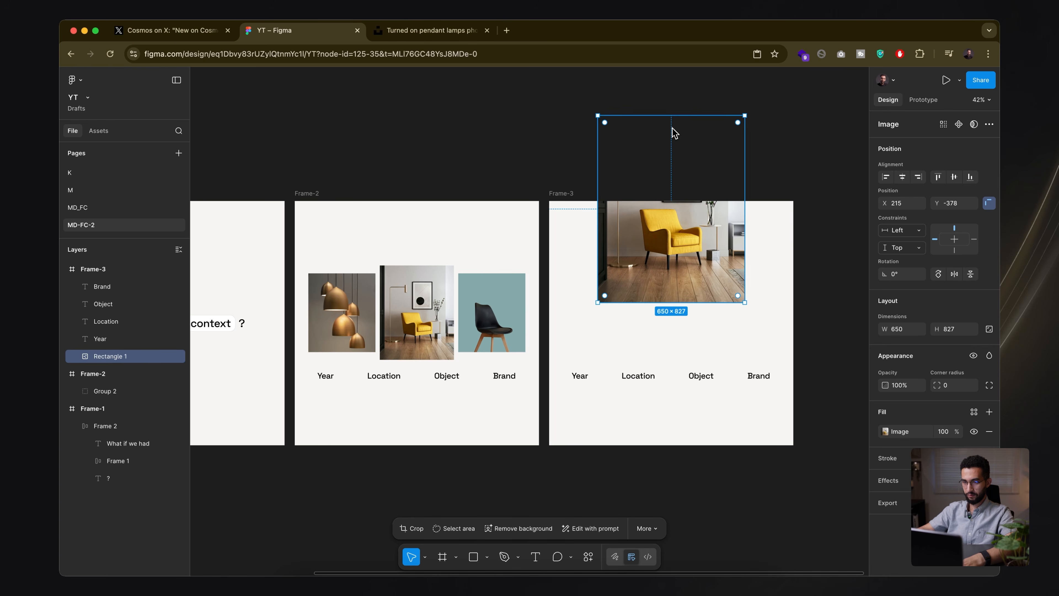
drag(672, 115, 672, 92)
drag(684, 270, 680, 252)
- Select the Location label in Frame-3 and check the caption wording in the Cosmos post on X
click(699, 375)
click(638, 376)
click(702, 411)
click(700, 378)
click(641, 378)
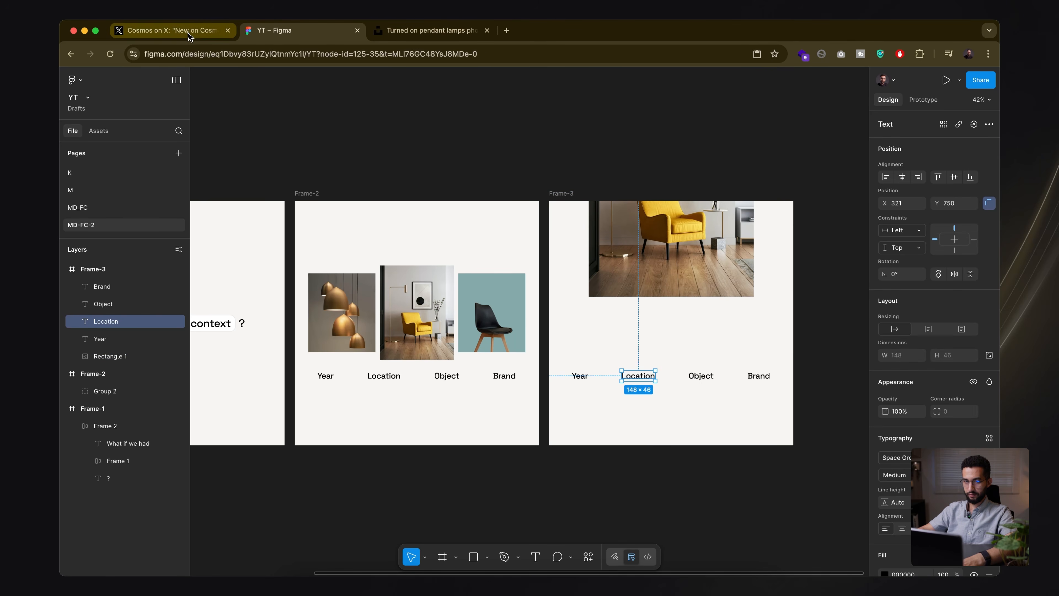
click(171, 31)
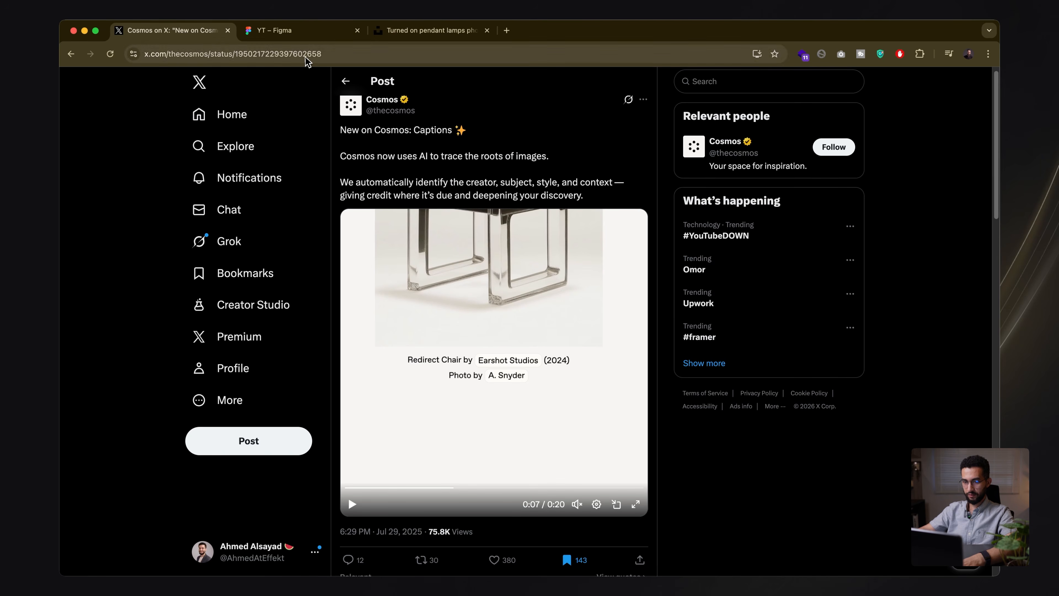
click(292, 31)
- Change the Location label's text in Frame-3 to "Yellow chair by"
double_click(630, 377)
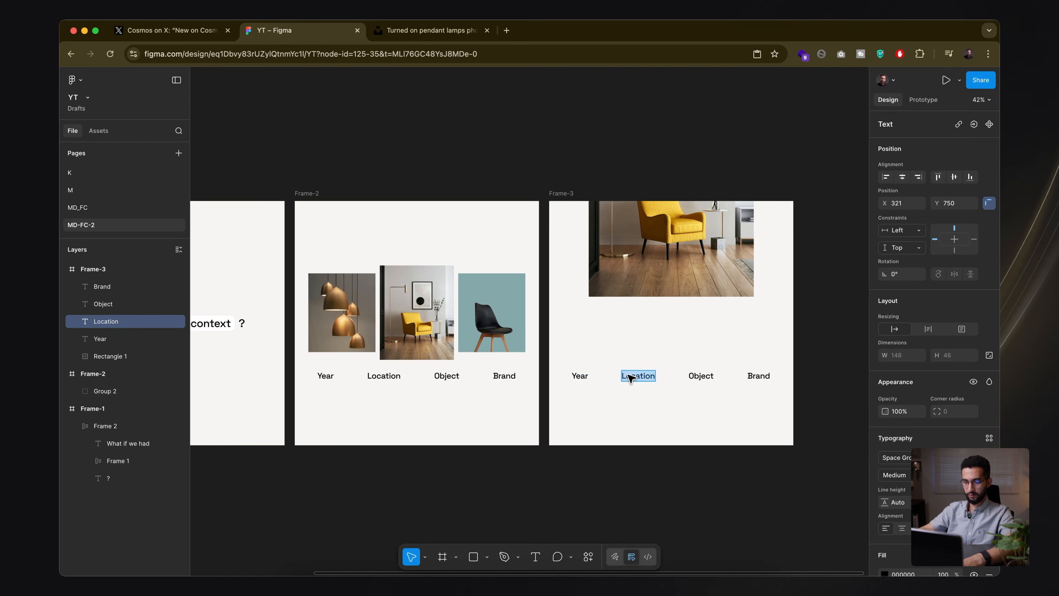
text(YELLO)
key(alt+BackSpace)
text(Yellow cha)
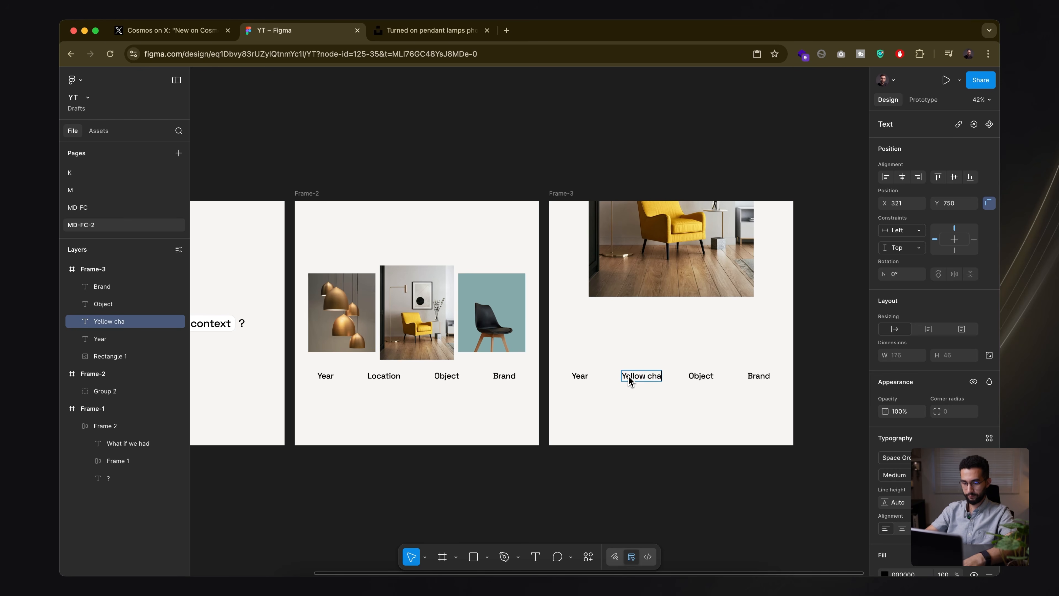
text(ir by)
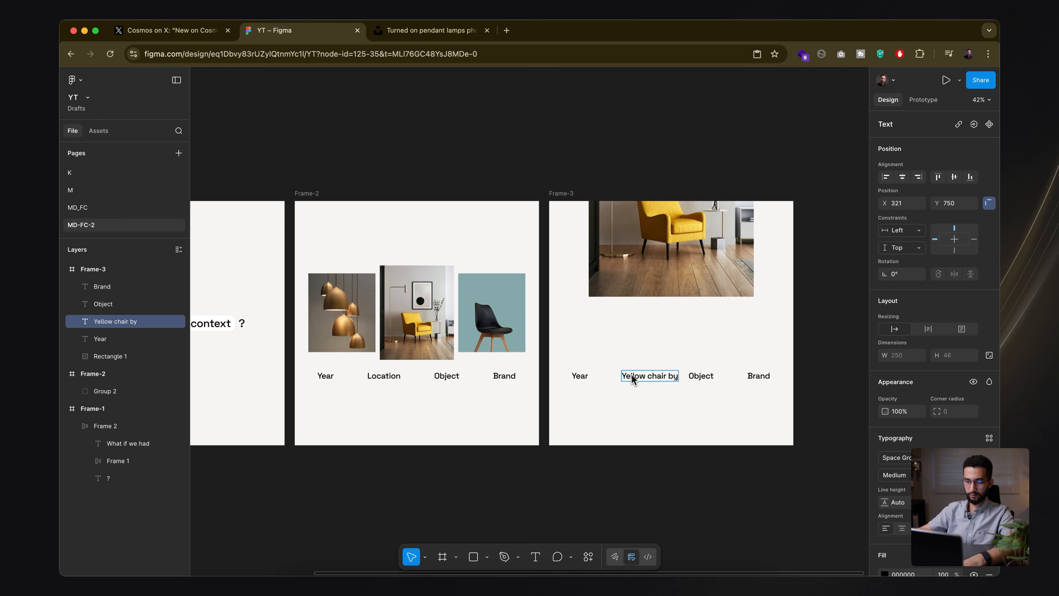
key(Escape)
- Copy the "What if we had more context ?" row from Frame-1 and paste it into Frame-3 between the armchair image and the labels
click(701, 376)
scroll(292, 309, left, 3)
scroll(292, 309, down, 1)
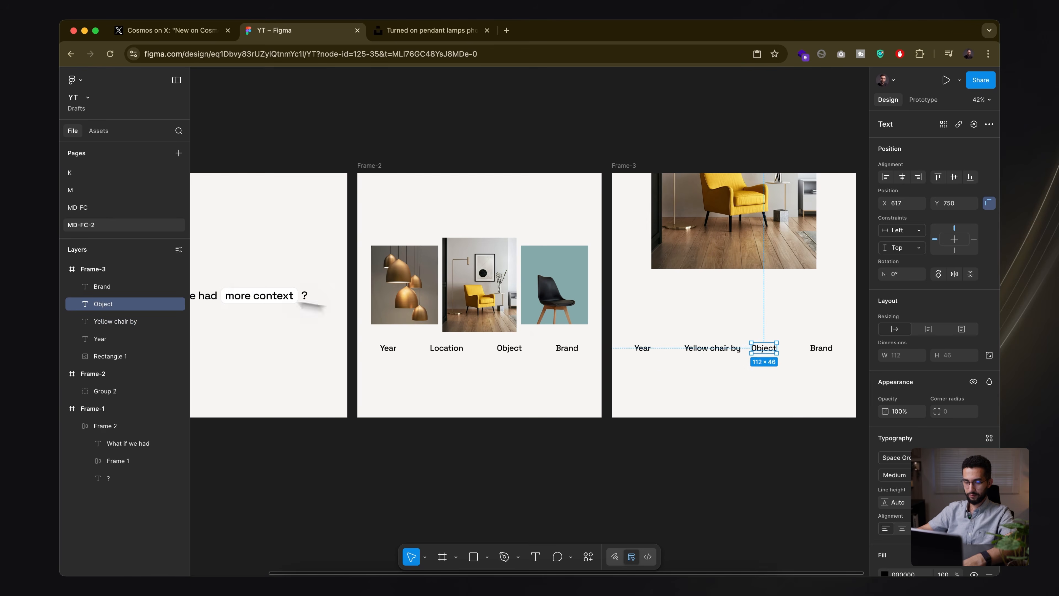
click(248, 299)
double_click(248, 299)
scroll(272, 305, left, 3)
shift+click(292, 308)
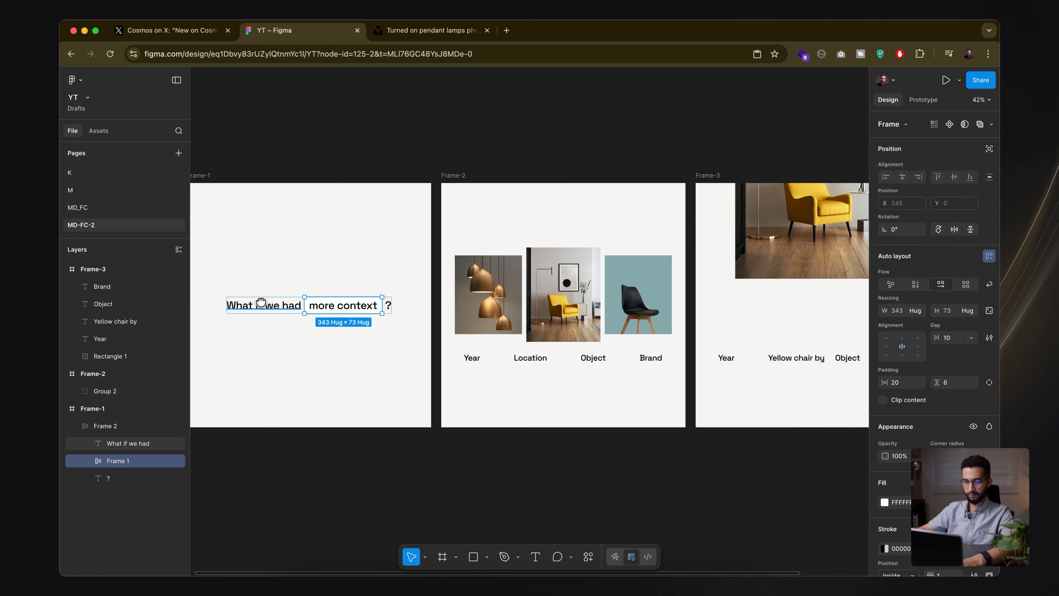
key(ctrl+c)
click(350, 344)
click(354, 324)
key(ctrl+v)
key(ctrl+z)
scroll(698, 319, right, 3)
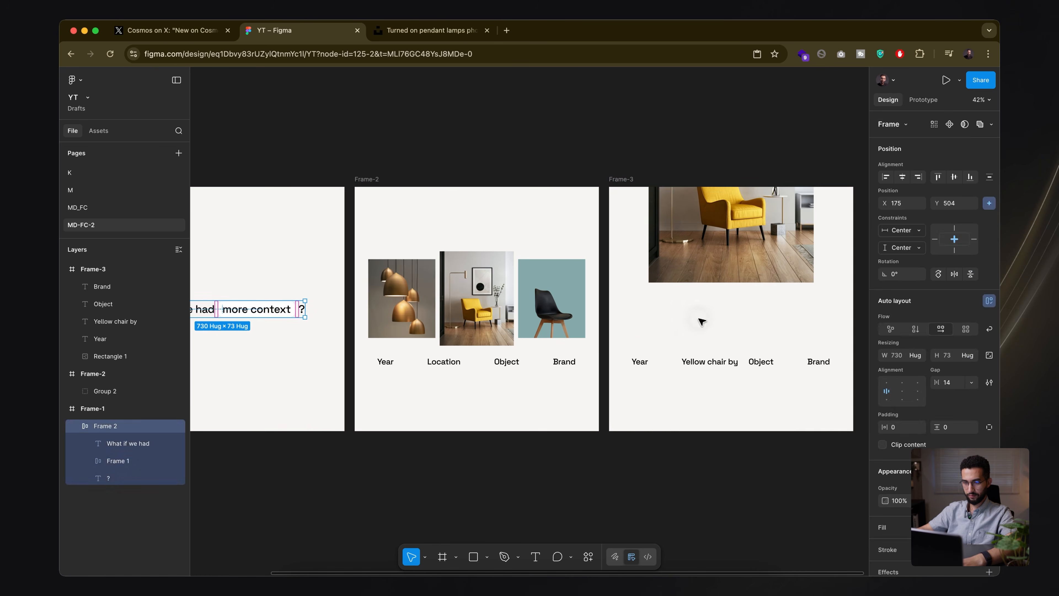
click(732, 323)
key(super+v)
drag(292, 311, 709, 316)
- Change the pasted row's opening text to "Yellow chair by" and its white-highlighted text to "effekt"
click(709, 318)
double_click(675, 318)
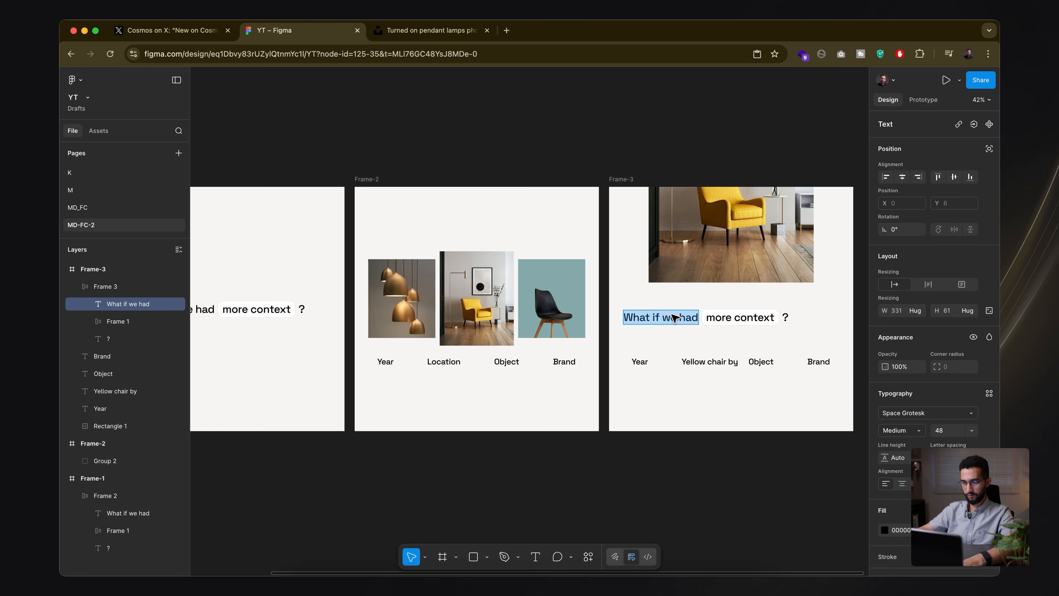
text(Yellow chair)
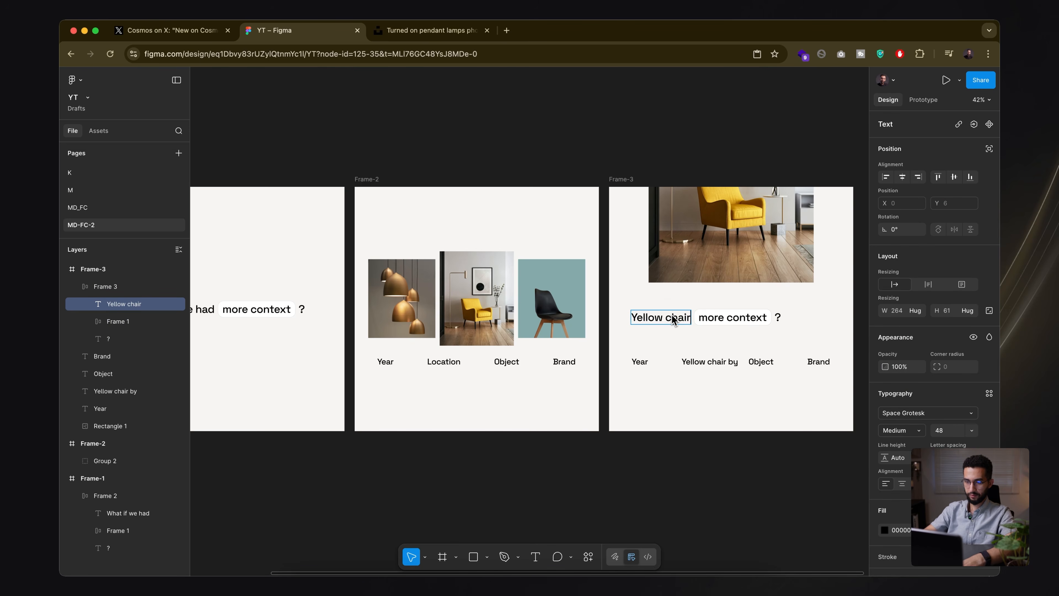
text( by)
double_click(735, 318)
text(effekt)
- Replace the question mark at the end of the caption row with 2026
double_click(768, 318)
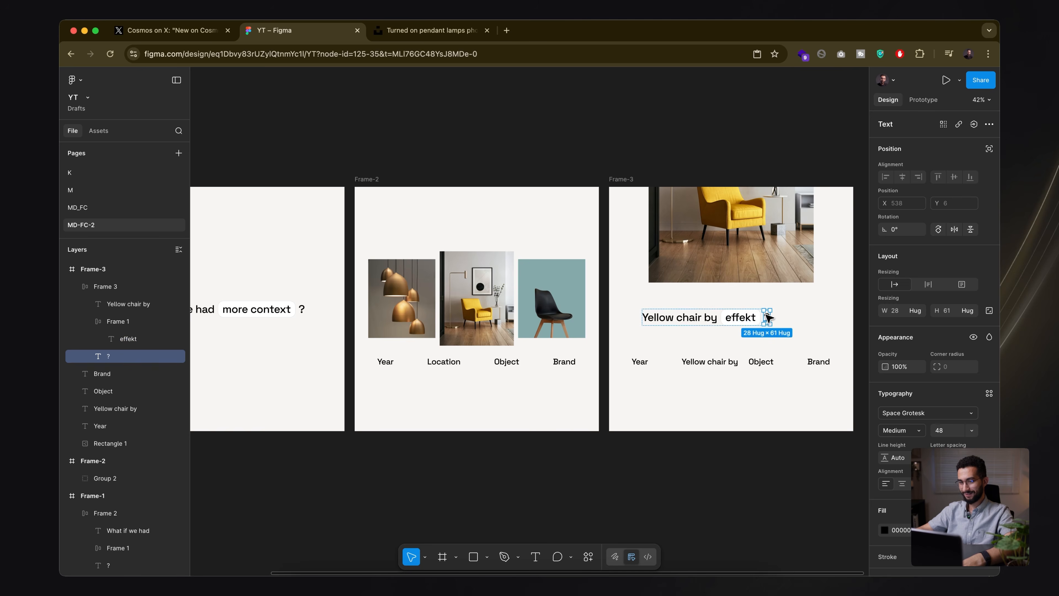
text(2024)
double_click(773, 315)
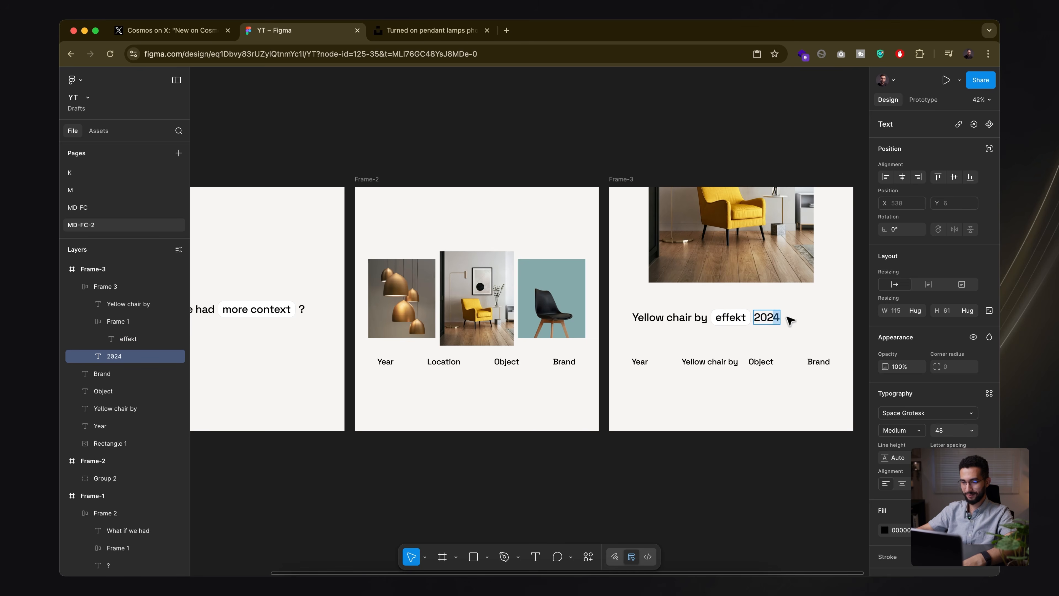
key(Escape)
key(Escape)
key(Escape)
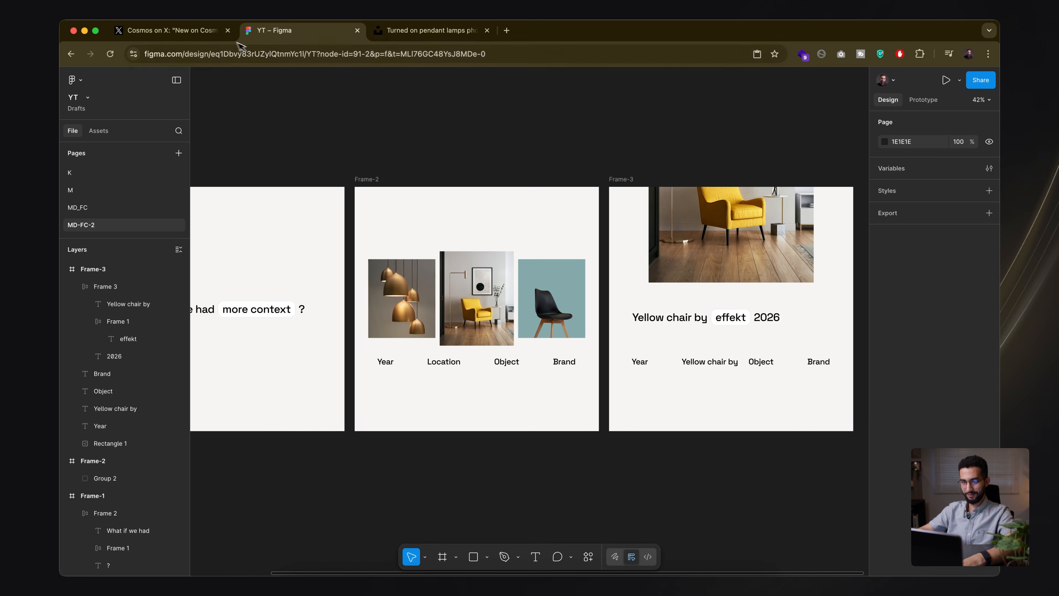
- Check the reference caption on X, duplicate the caption row directly below itself in Figma, and change the copy's opening text to "Photo by"
click(195, 31)
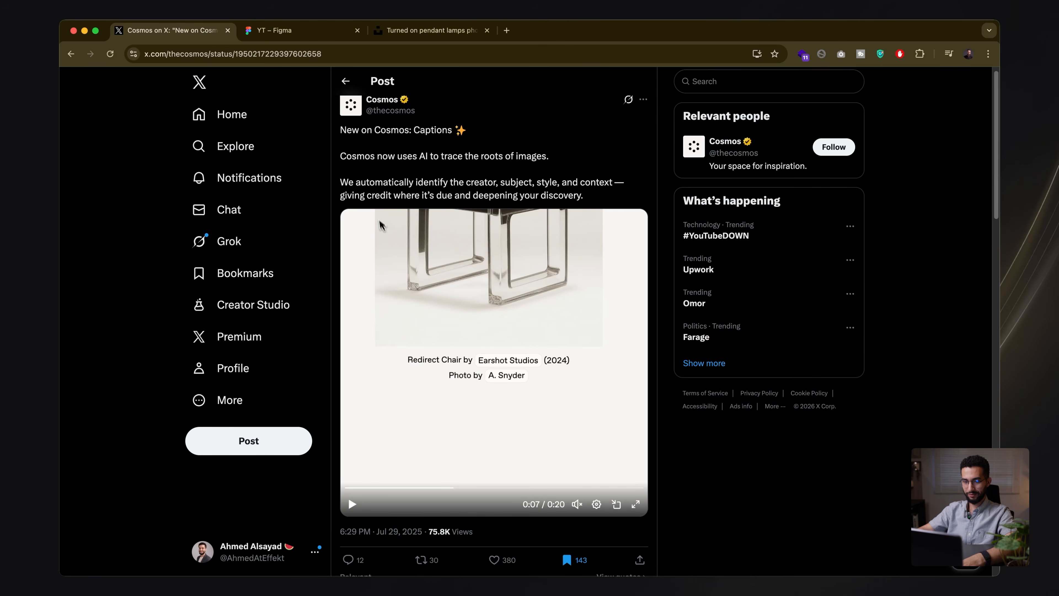
click(322, 33)
click(705, 316)
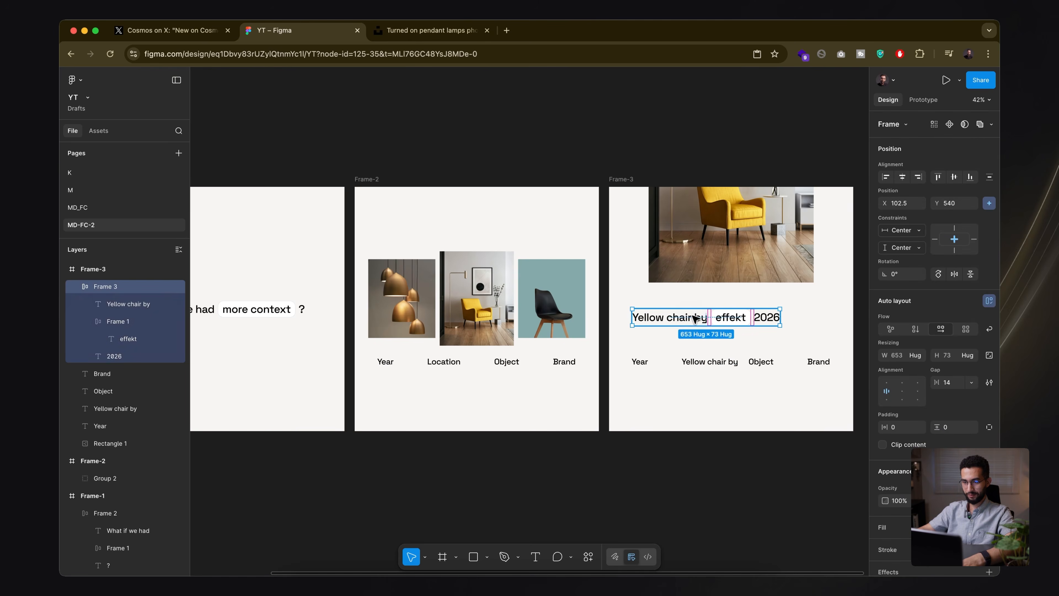
drag(705, 316, 693, 334)
click(690, 336)
double_click(691, 336)
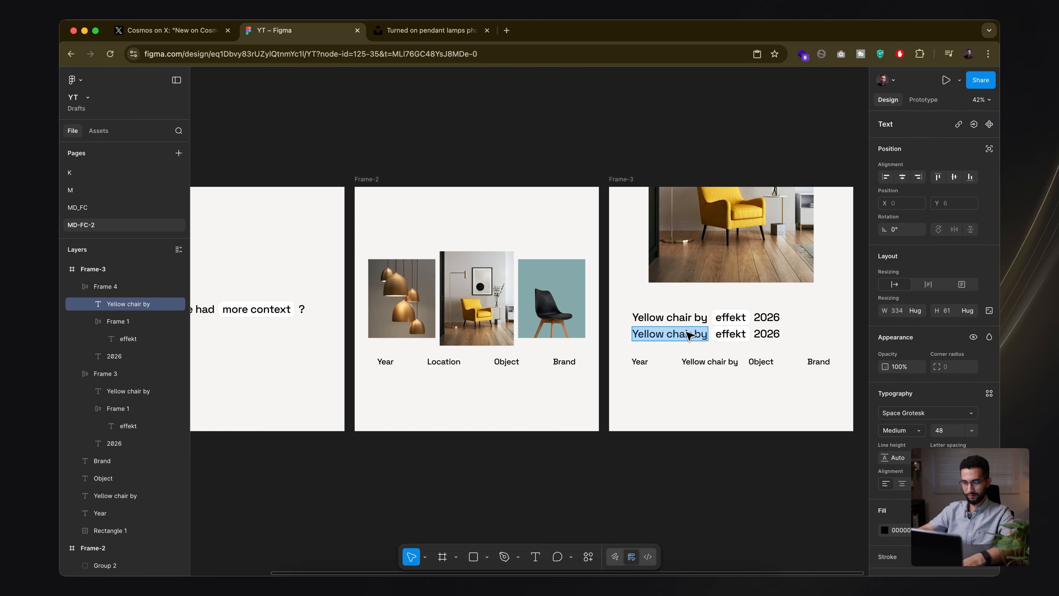
text(Photo by)
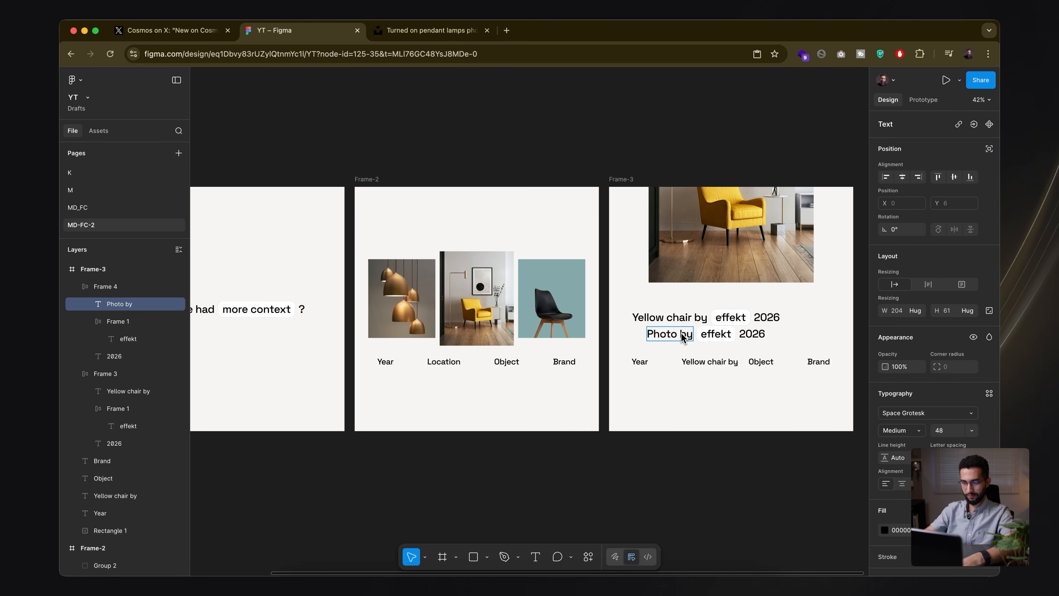
- Replace the highlighted text in the "Photo by" row with the photographer's first name copied from their Unsplash profile
double_click(714, 334)
text(A. Al)
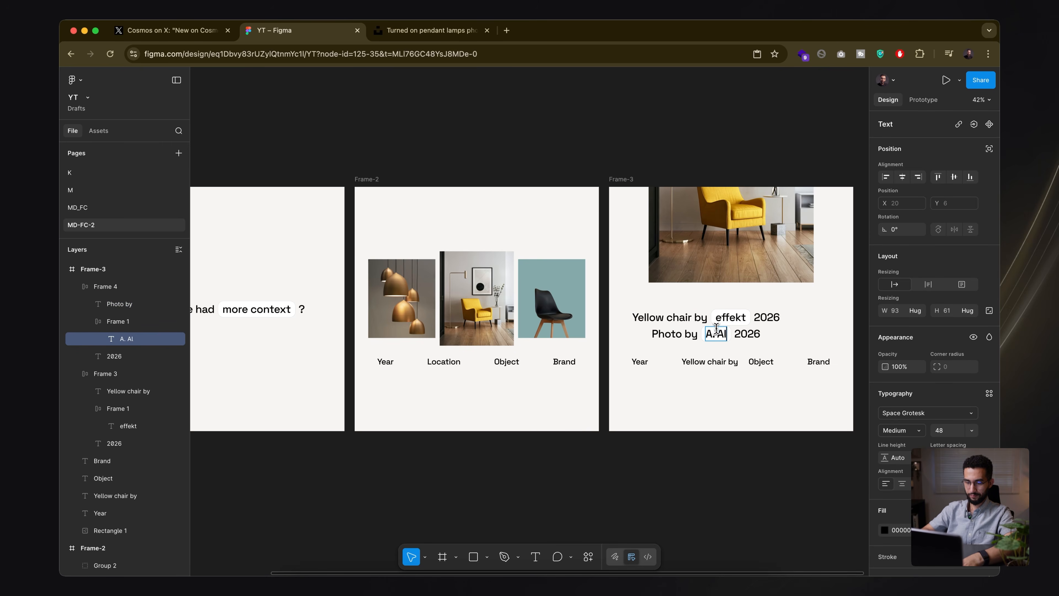
click(431, 30)
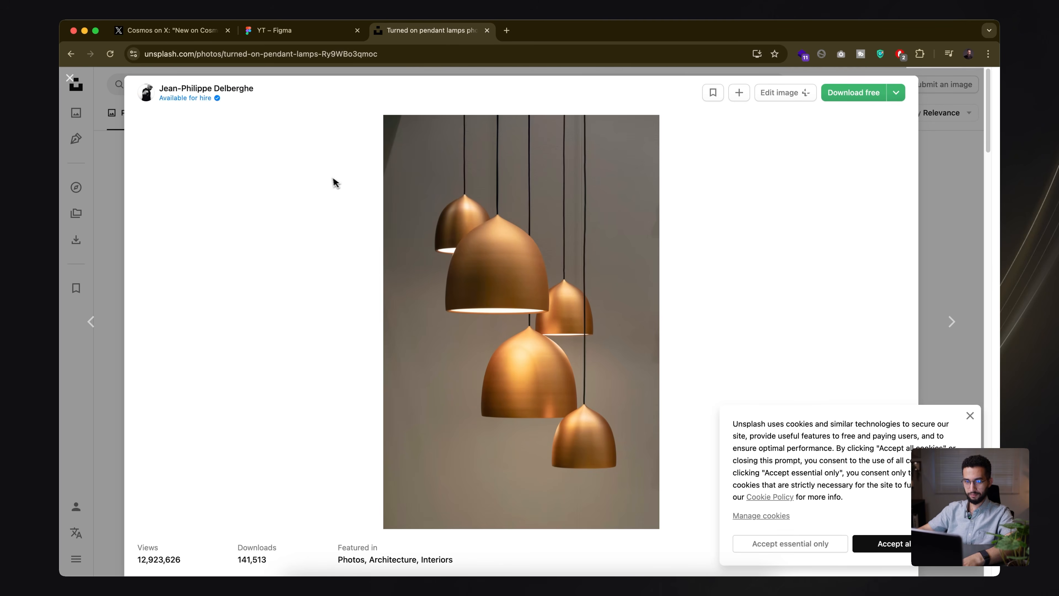
click(227, 89)
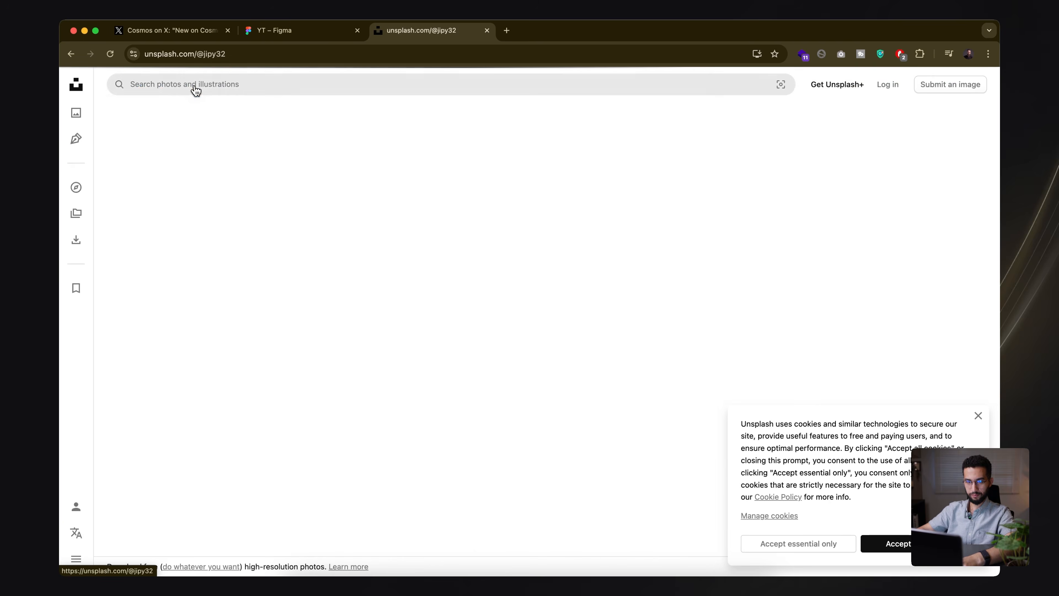
drag(429, 146, 574, 147)
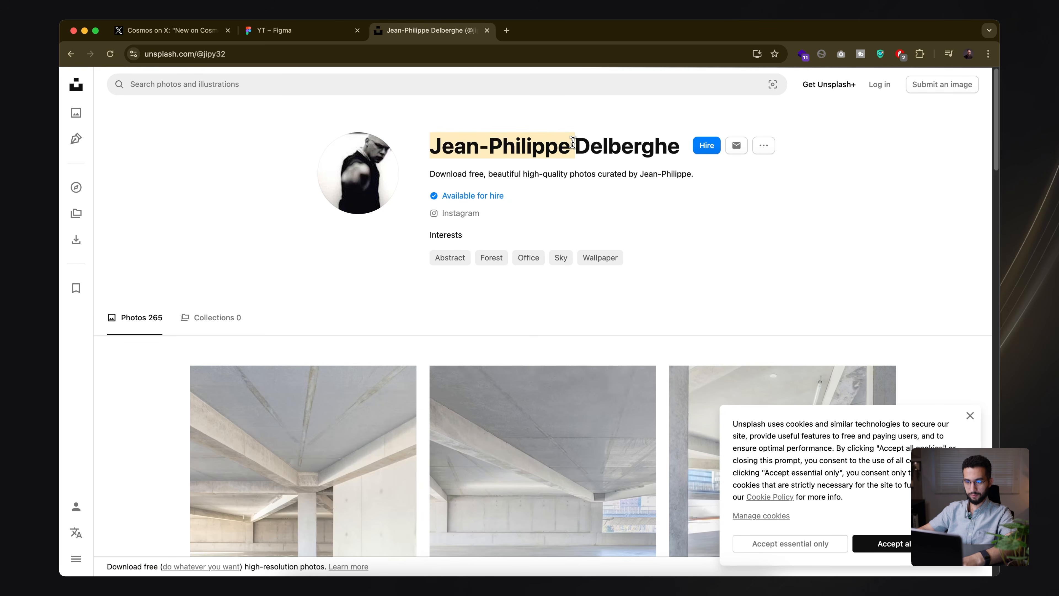
click(295, 30)
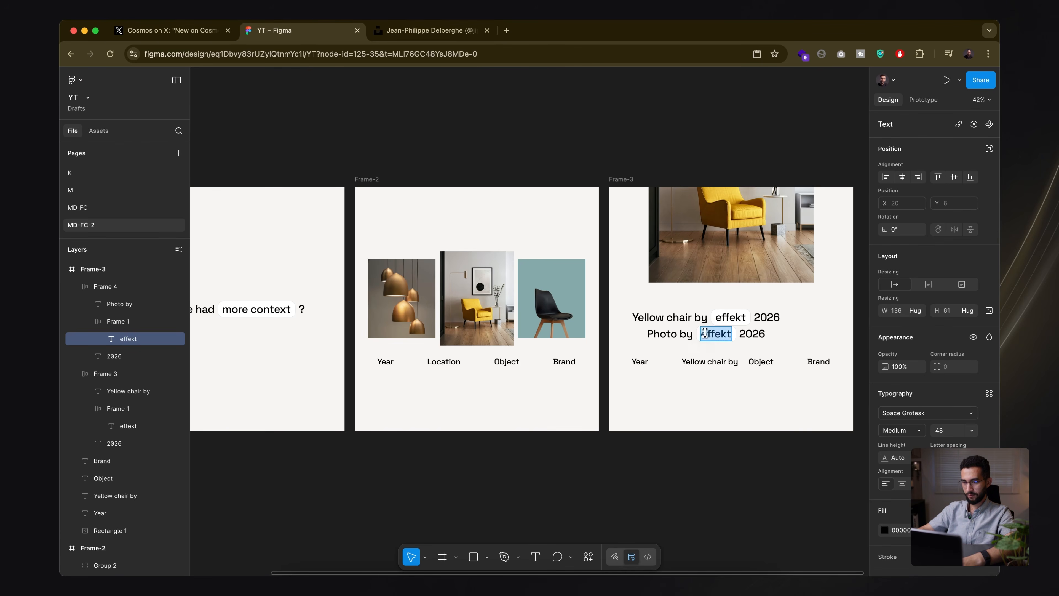
key(cmd+v)
- Compare with the reference caption on X and delete the year from the "Photo by" row
click(763, 334)
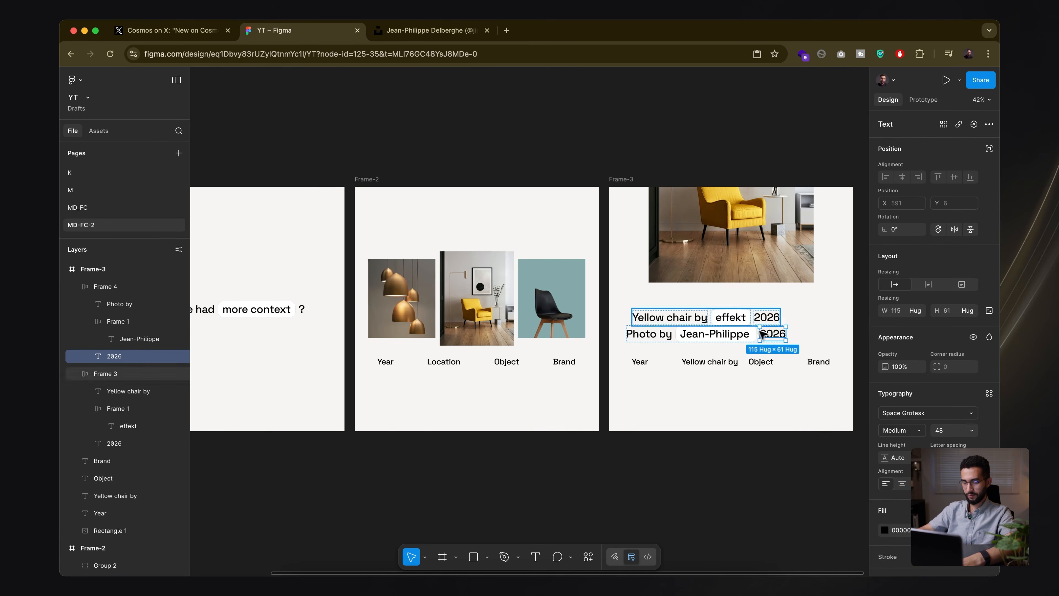
click(171, 30)
click(317, 36)
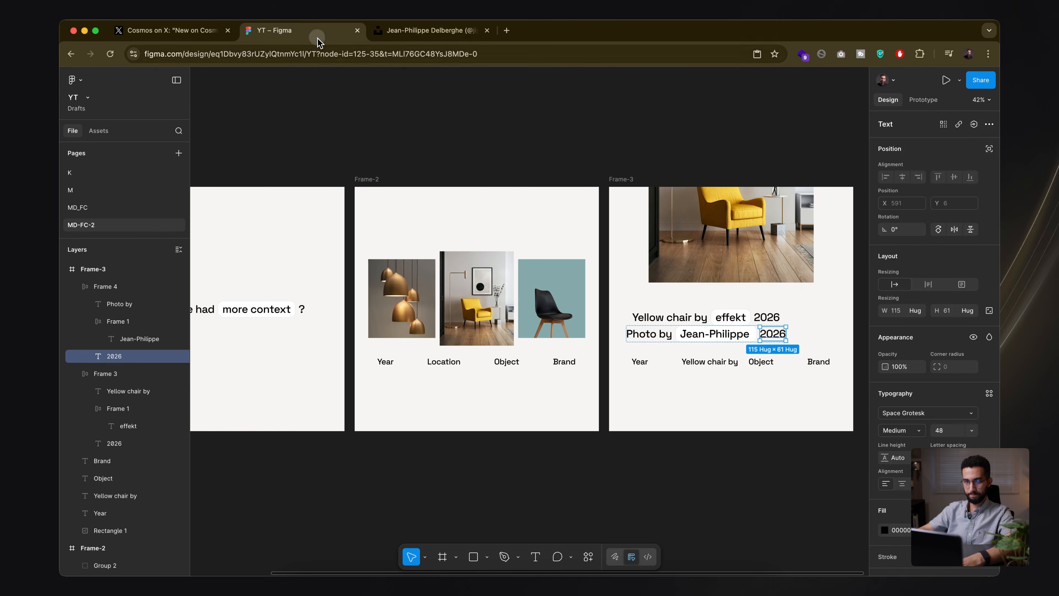
key(Delete)
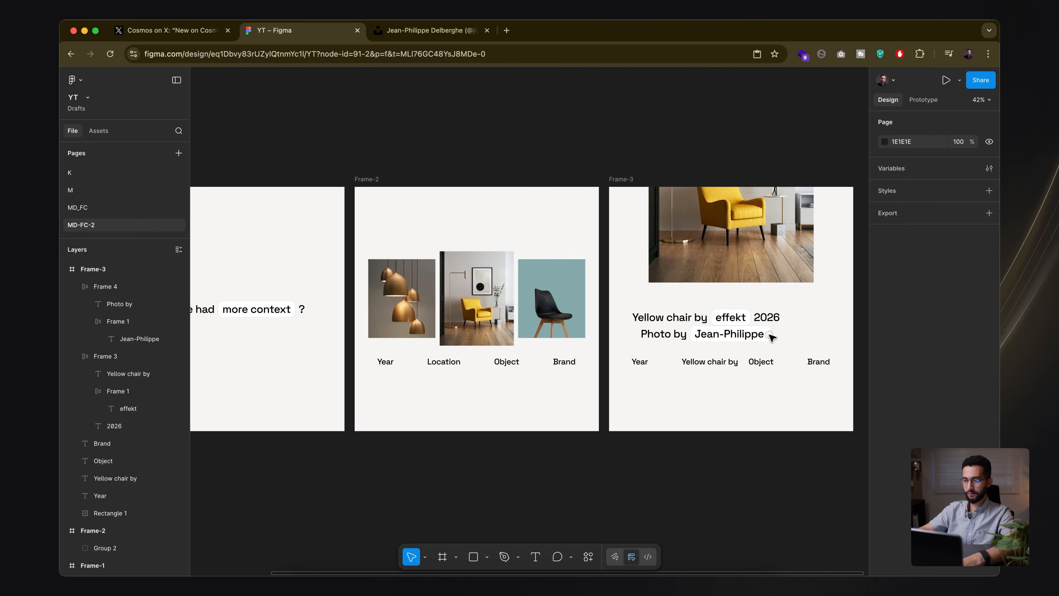
- Scale both caption rows down to about 404 px wide beneath the armchair image and place the "Photo by" row slightly lower
click(770, 336)
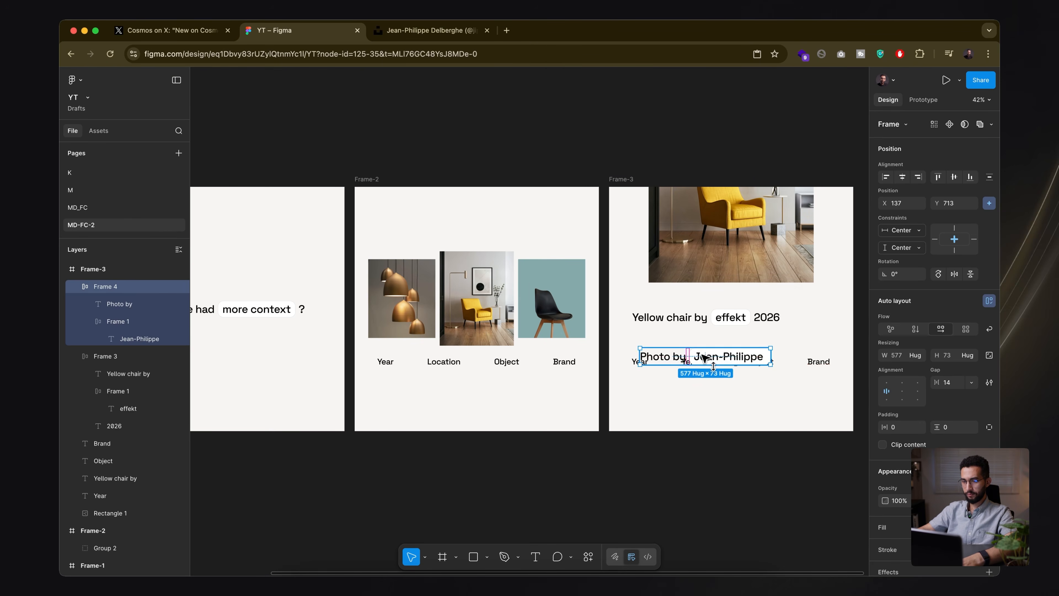
shift+click(718, 322)
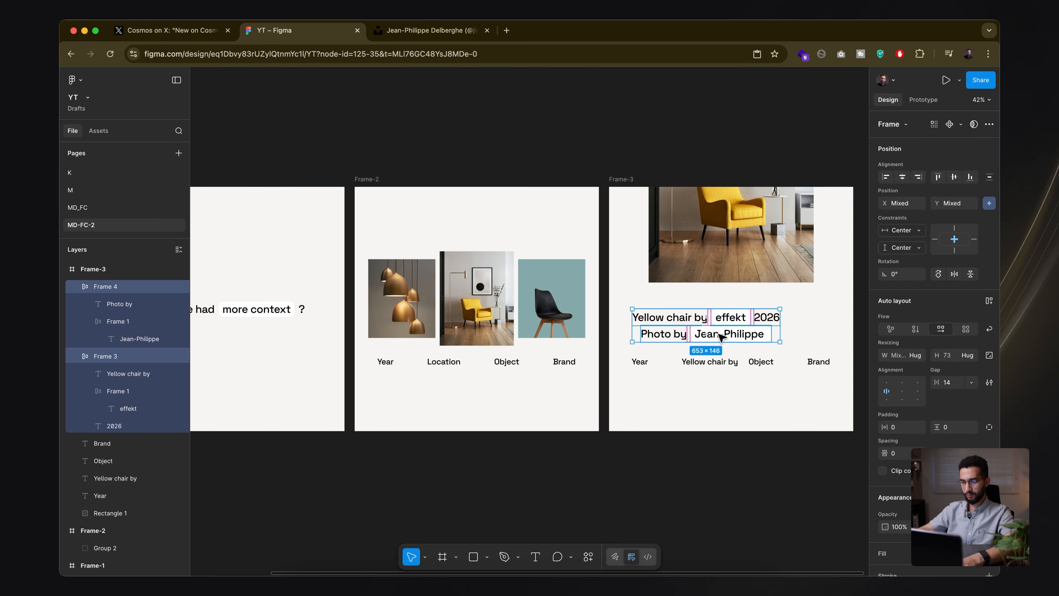
key(k)
drag(774, 323, 732, 306)
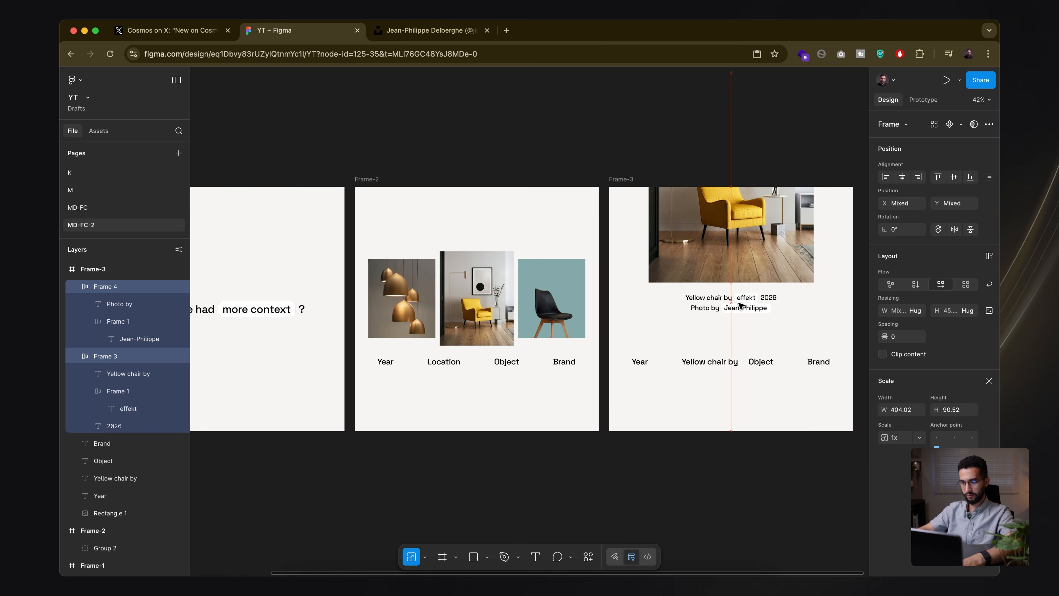
click(734, 323)
scroll(730, 304, up, 5)
click(728, 299)
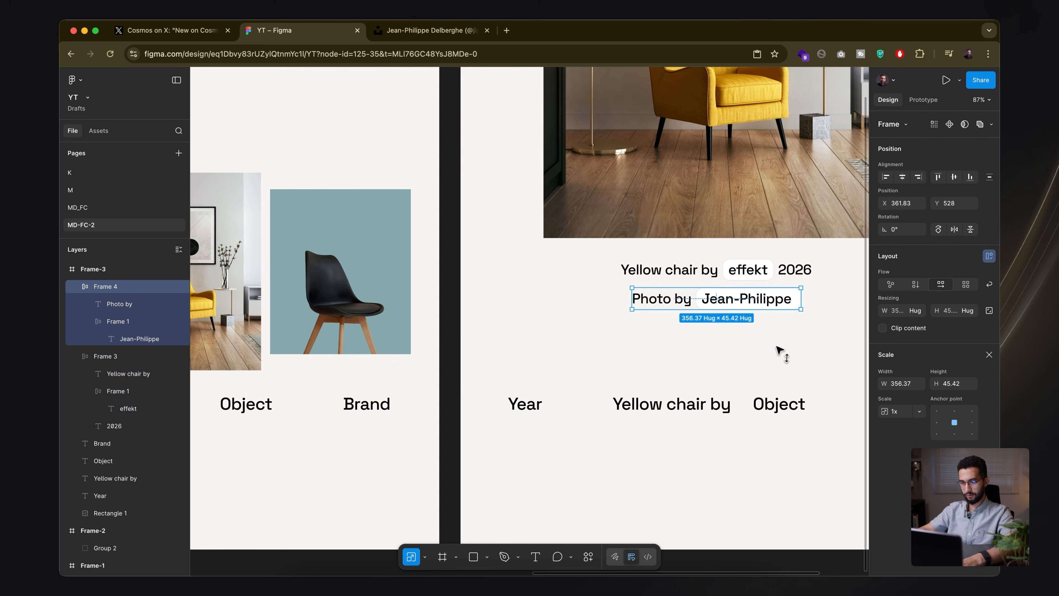
- Delete the leftover Year, Yellow chair by, Object and Brand labels from Frame-3
scroll(781, 355, down, 4)
click(737, 404)
drag(803, 444, 541, 391)
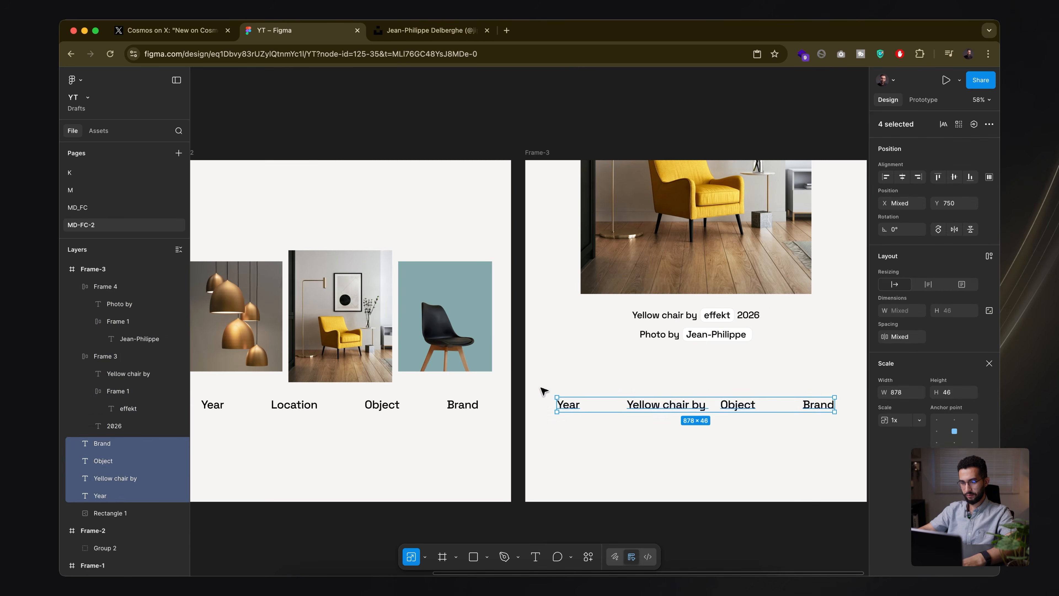
key(Delete)
- Enlarge both caption rows to about 449 px wide and combine them in a vertical auto layout with a gap of 20
scroll(657, 384, right, 3)
scroll(657, 384, up, 4)
click(572, 303)
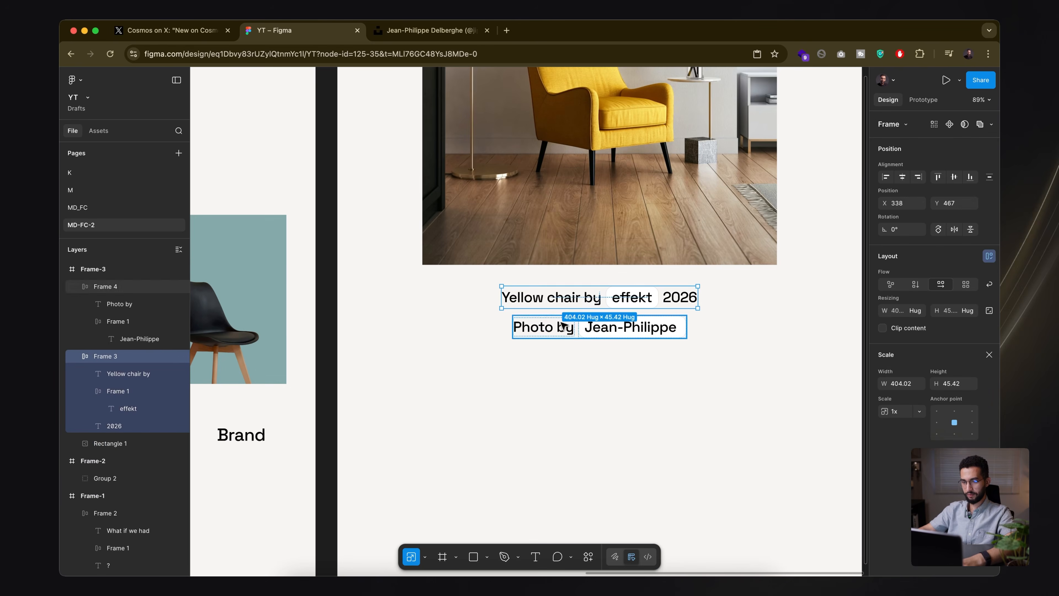
shift+click(610, 328)
drag(698, 308, 736, 305)
key(shift+a)
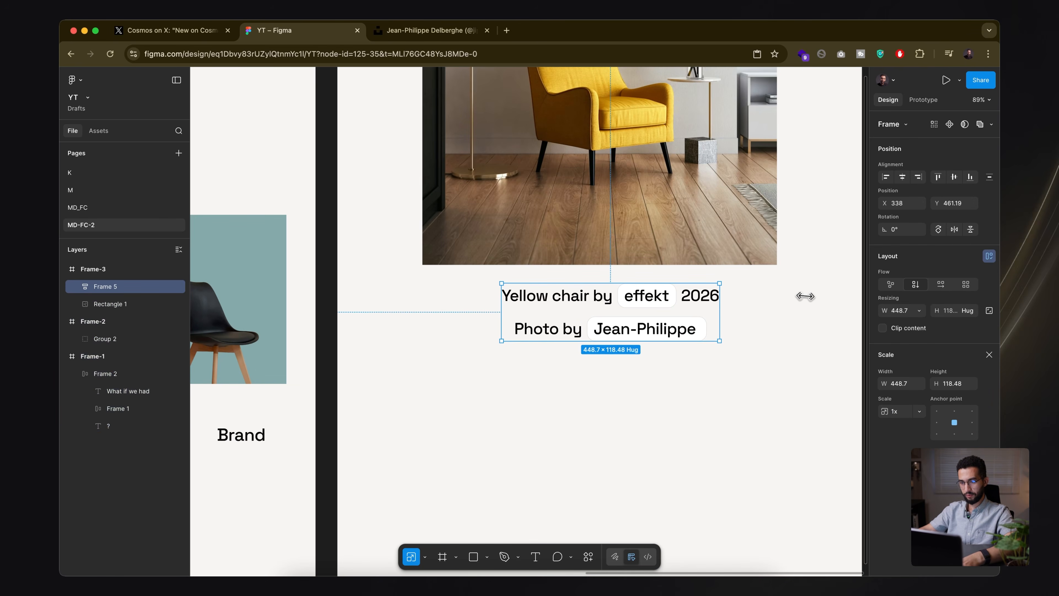
text(20)
key(Return)
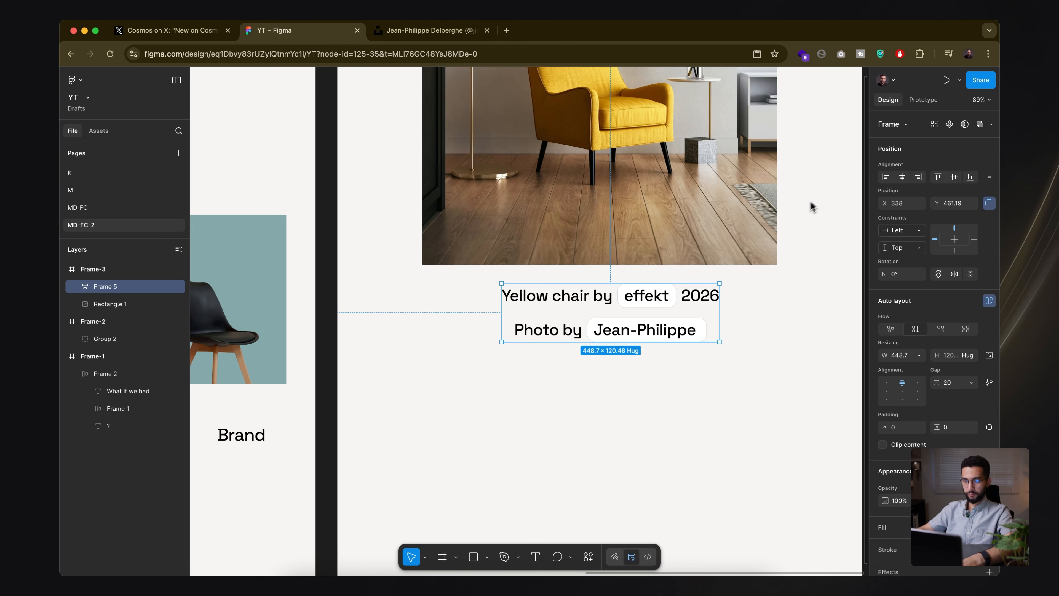
- Center the two-row caption block horizontally in Frame-3 below the armchair image
click(769, 317)
scroll(751, 319, down, 5)
click(682, 309)
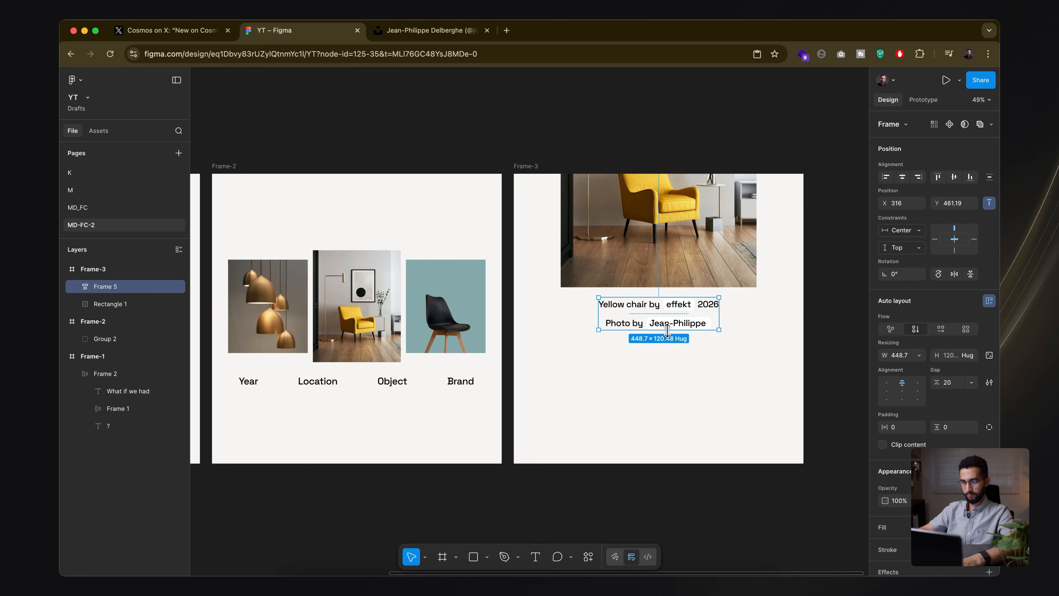
- Inspect the two highlighted names in Frame-3's credit caption and look over the three finished frames side by side
double_click(668, 326)
click(673, 324)
double_click(677, 325)
shift+click(678, 304)
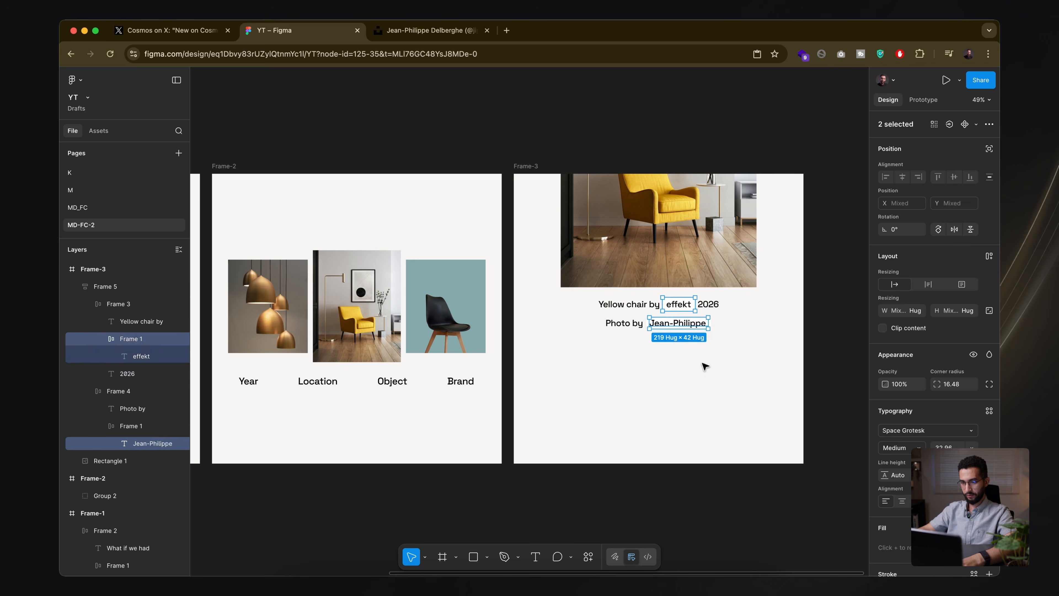
click(701, 369)
scroll(702, 368, down, 3)
scroll(701, 369, down, 2)
scroll(633, 383, left, 2)
scroll(686, 379, right, 1)
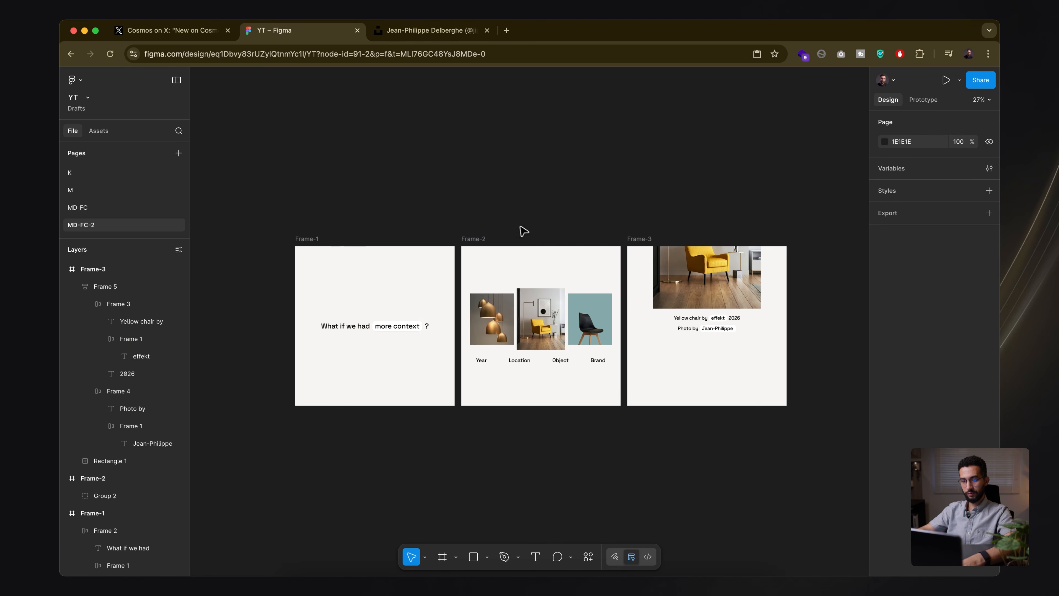
click(352, 330)
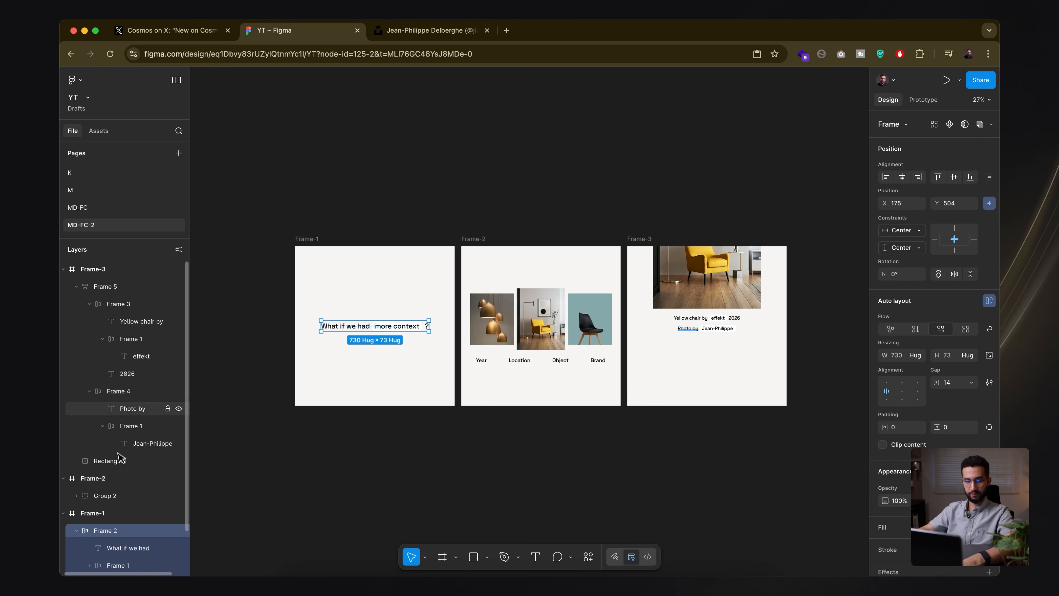
scroll(275, 390, down, 3)
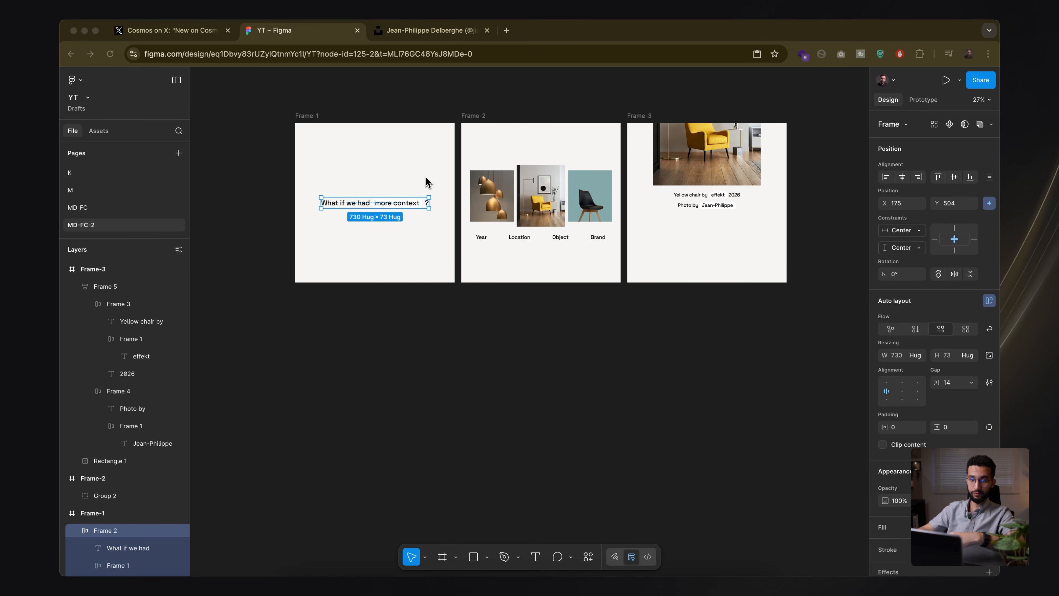
click(354, 103)
click(318, 112)
click(380, 108)
click(315, 116)
click(475, 116)
click(573, 105)
click(639, 115)
click(436, 111)
drag(276, 95, 795, 313)
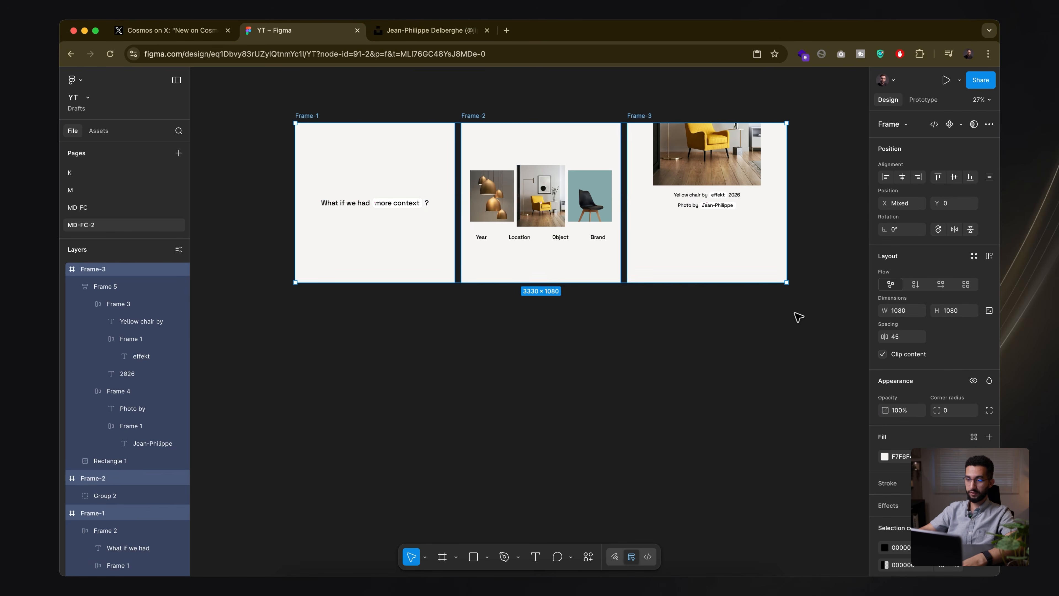
click(403, 324)
click(316, 134)
right_click(311, 115)
mouse_move(345, 382)
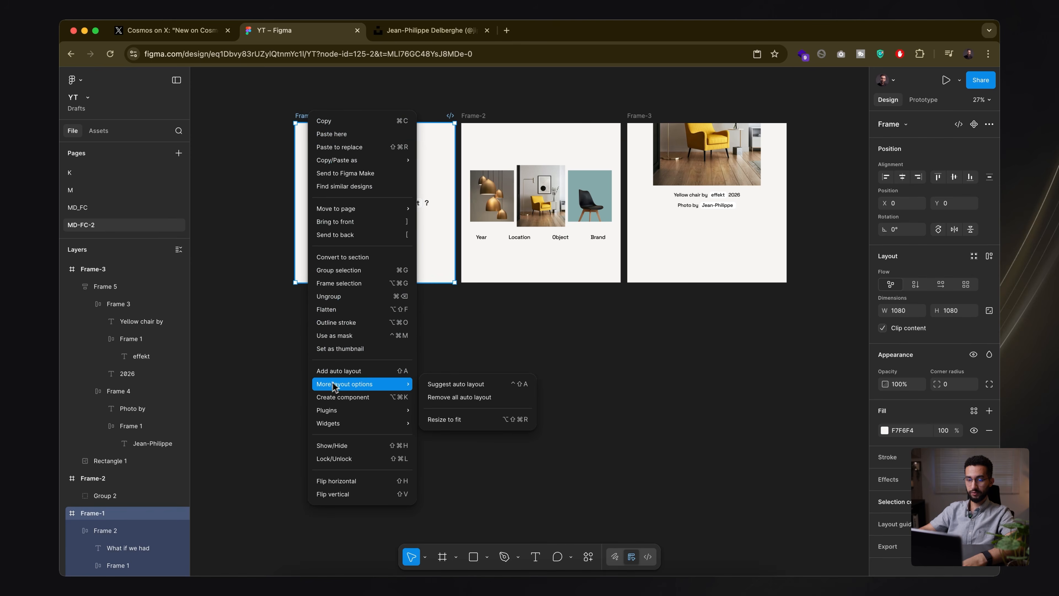
click(254, 395)
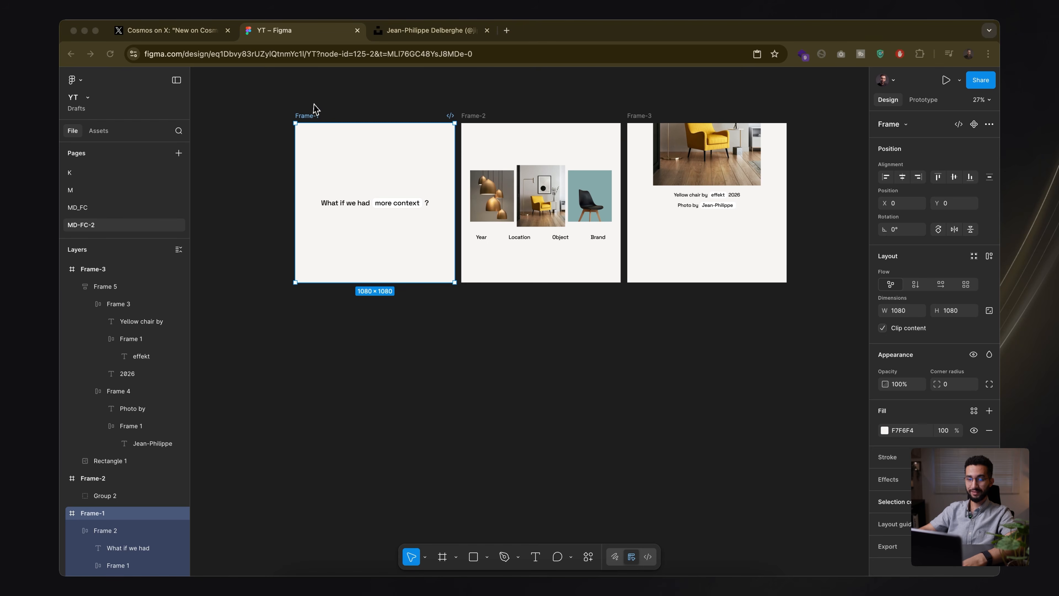
- Copy Frame-1 with the Jitter - Animation for Figma plugin and open it in Jitter
click(314, 115)
right_click(312, 119)
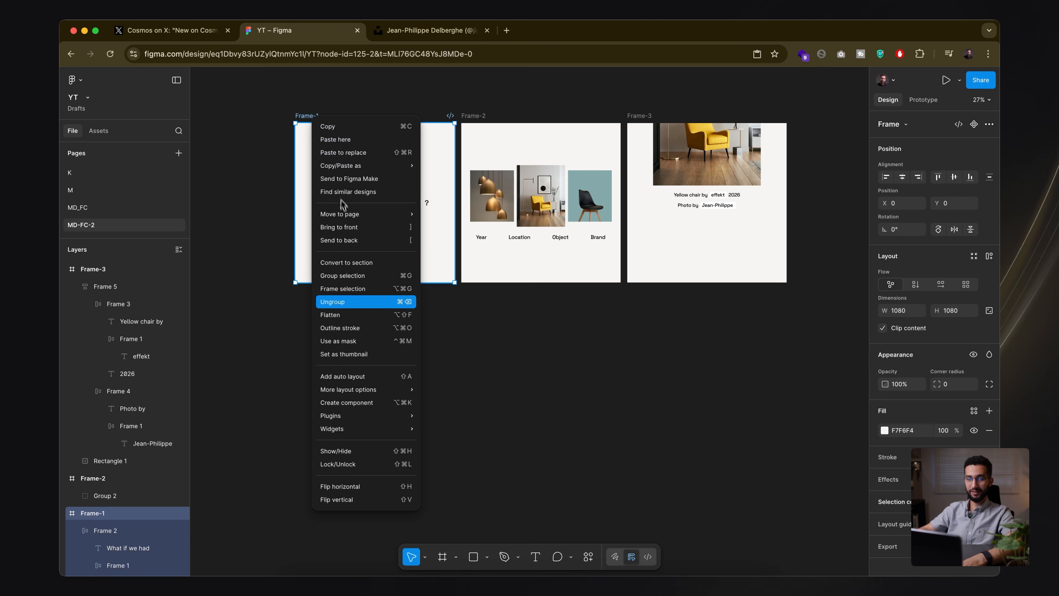
mouse_move(376, 416)
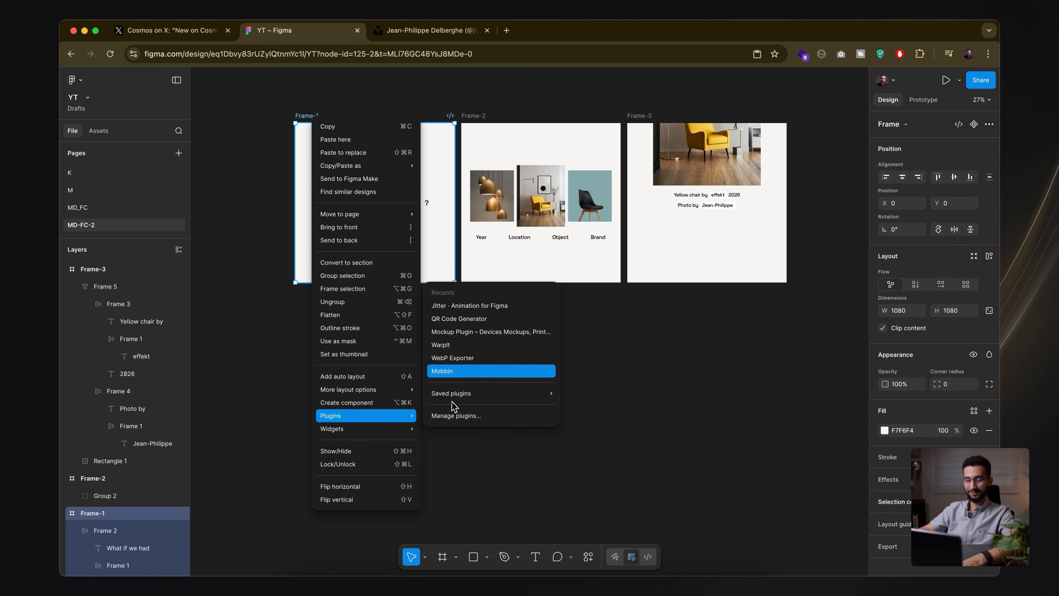
click(467, 309)
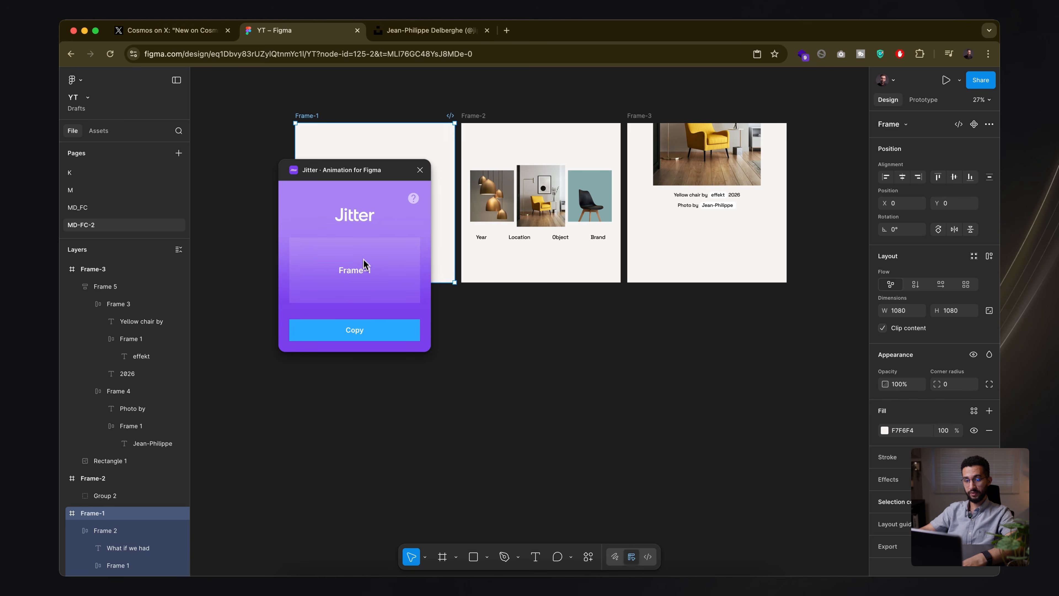
click(365, 329)
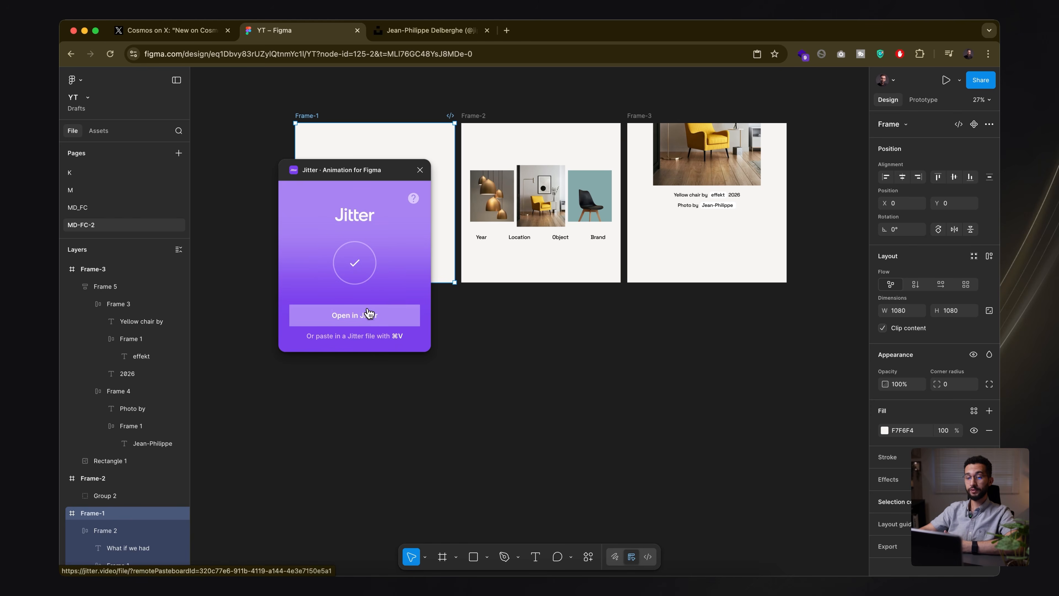
click(368, 317)
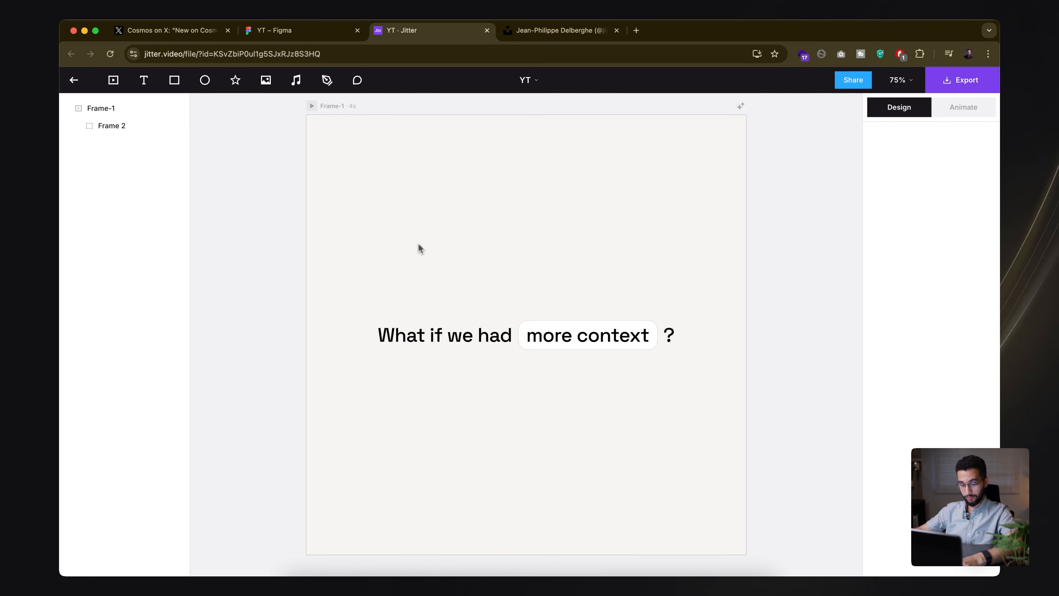
- Examine the imported layers inside Frame 2: the question mark, Frame 1 and the "What if we had" text
scroll(456, 239, down, 3)
click(475, 307)
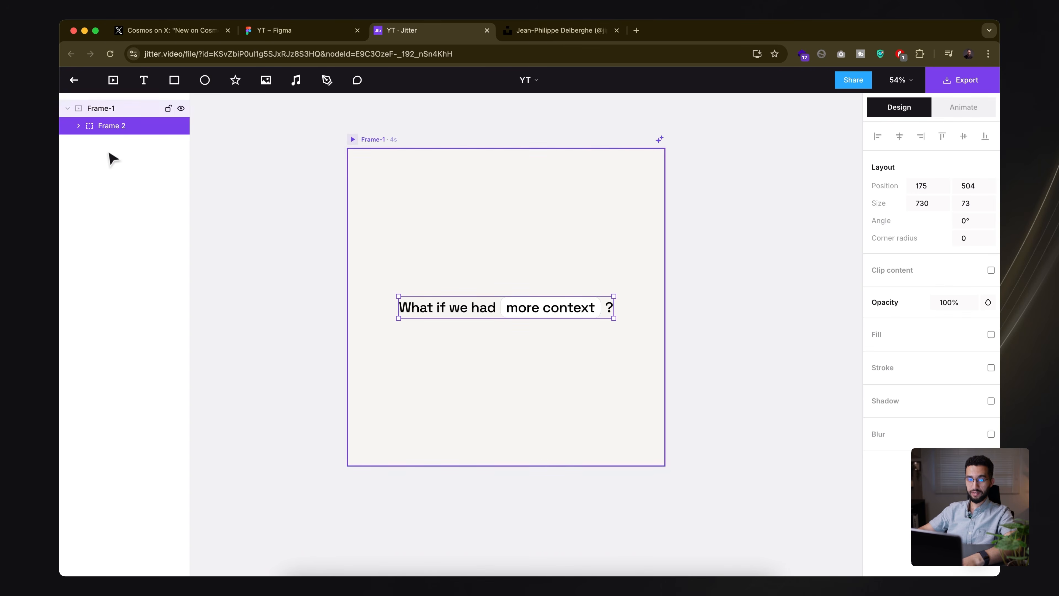
click(78, 126)
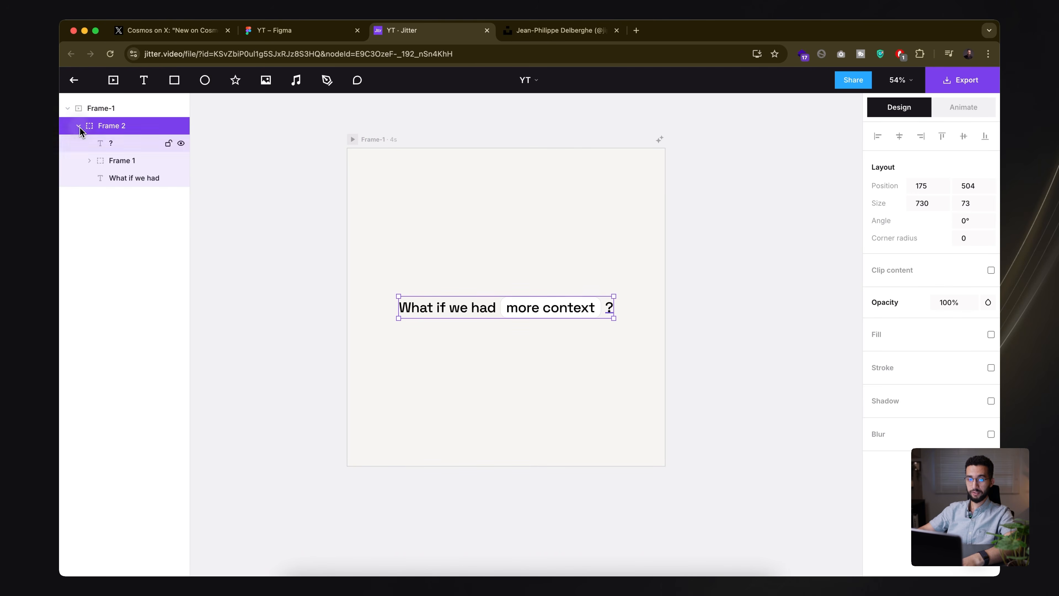
click(125, 143)
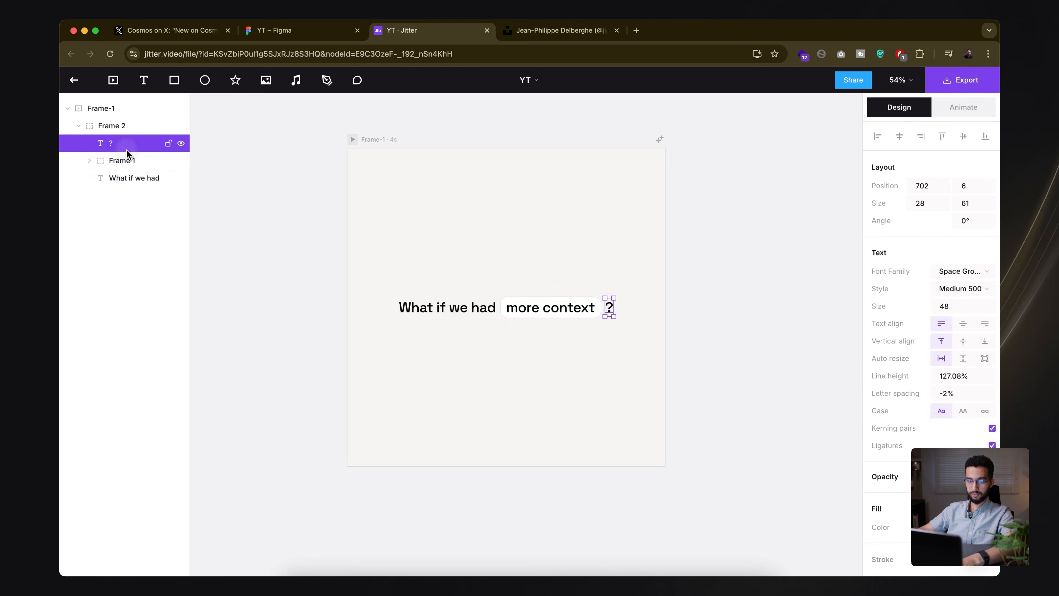
click(110, 163)
click(89, 161)
click(89, 161)
click(119, 178)
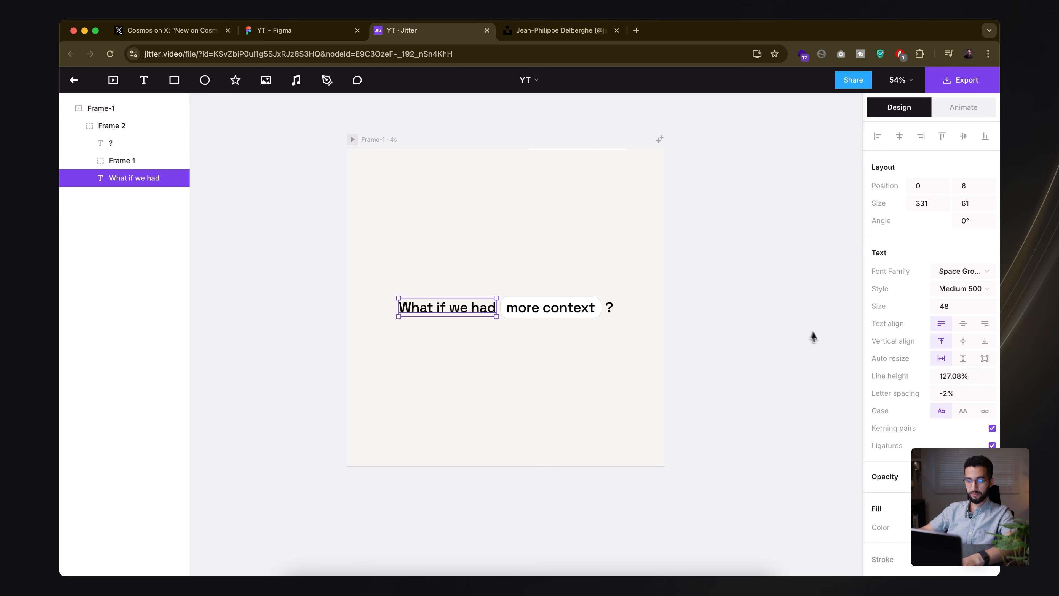
- Try the red fill F60000 on the "What if we had" text and restore its original colour
click(939, 527)
key(super+v)
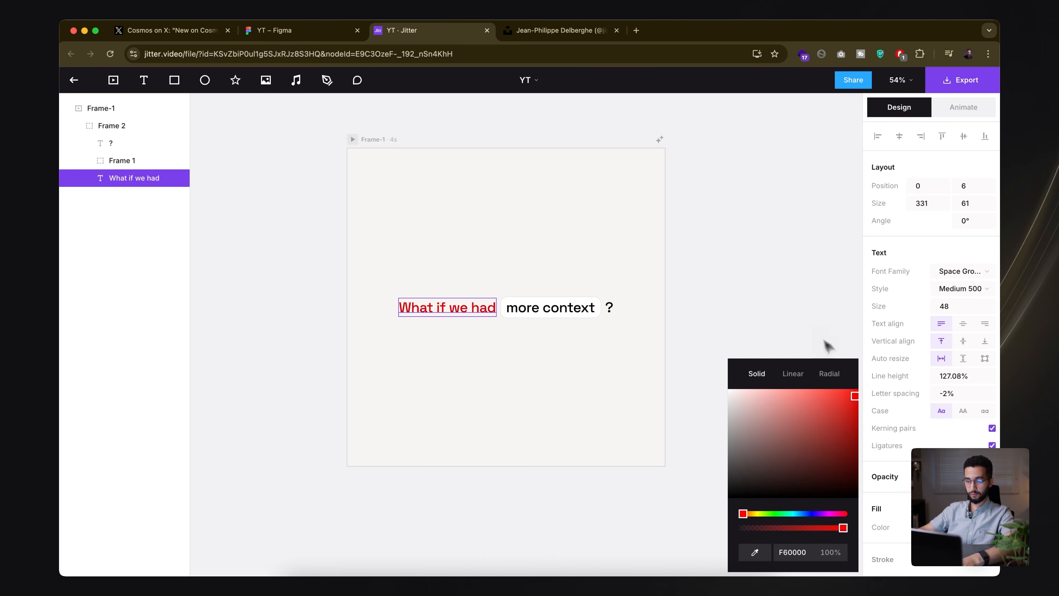
click(778, 276)
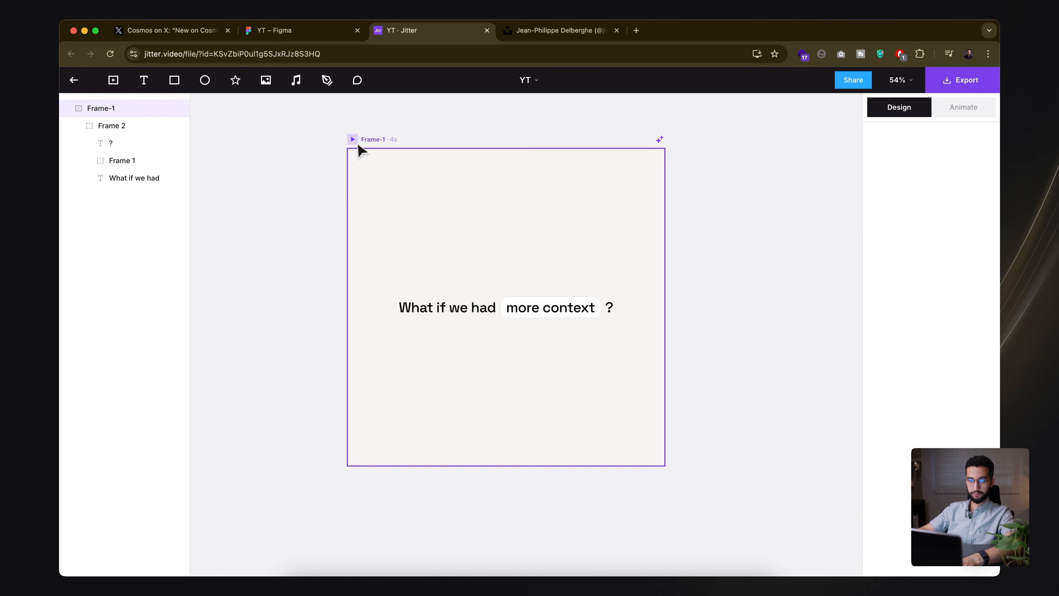
- Set Frame-1's duration to 8 seconds
click(366, 140)
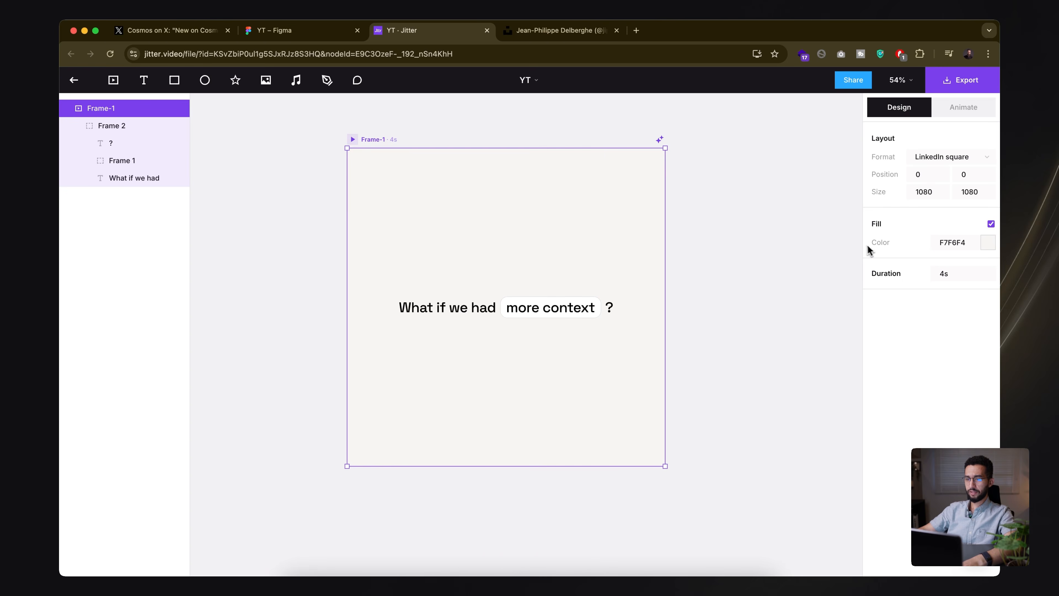
click(118, 144)
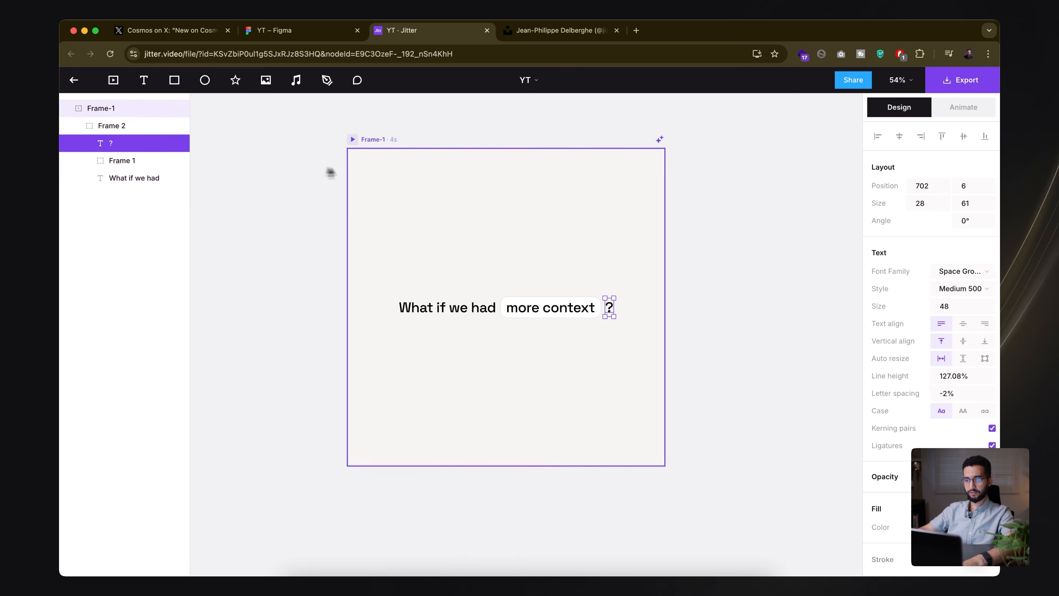
click(114, 112)
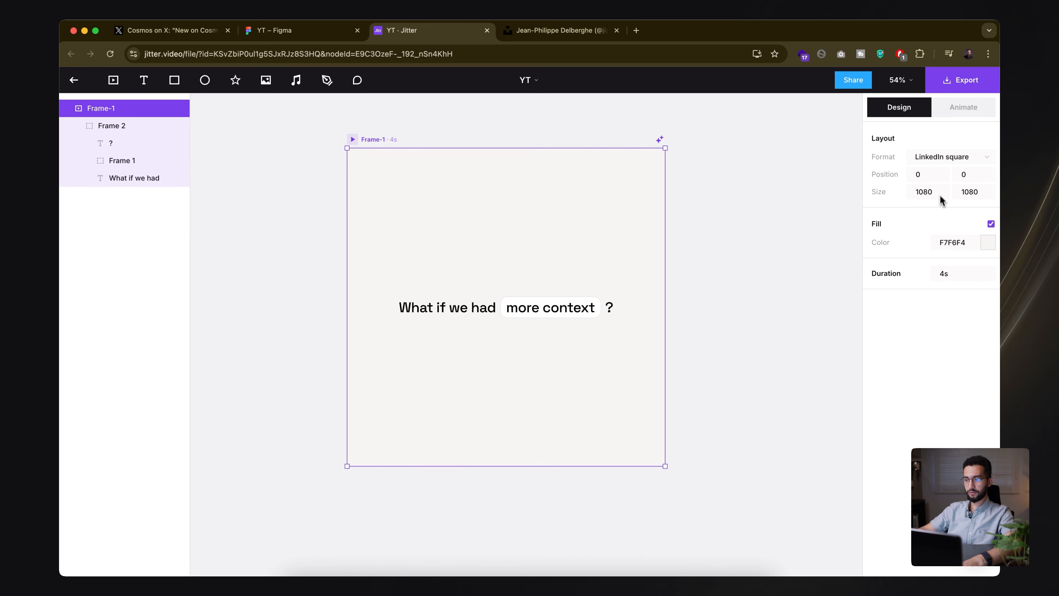
click(954, 115)
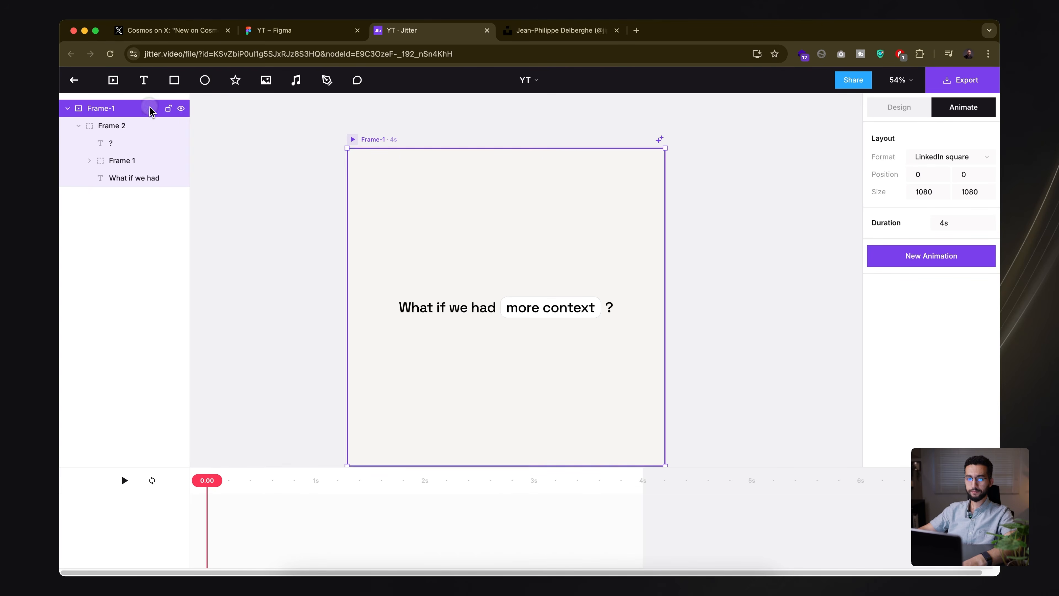
click(909, 112)
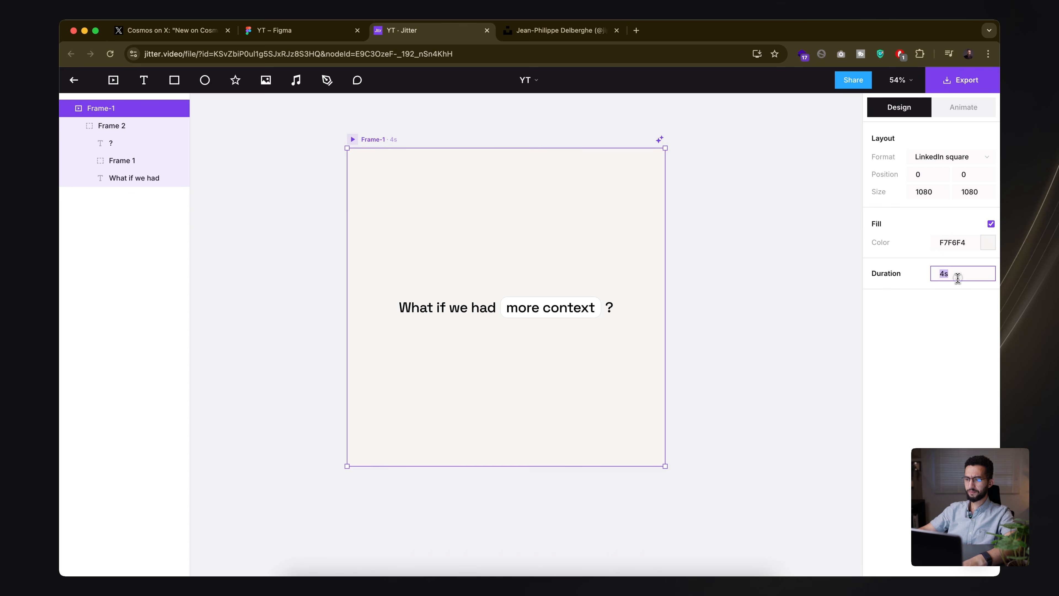
text(8)
key(Return)
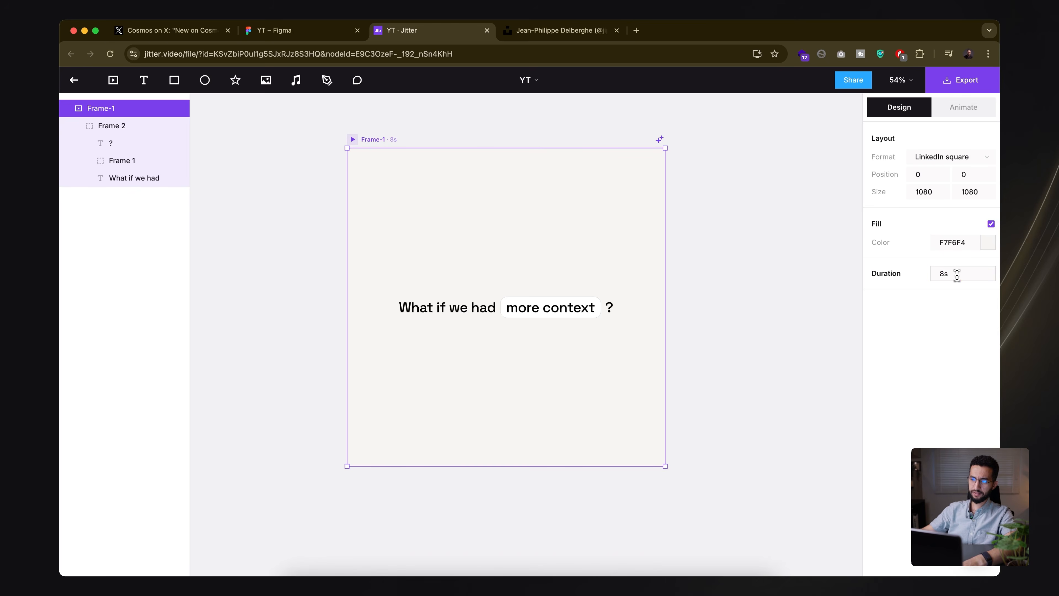
- Add a Blur & Slide in entrance animation to Frame 2's whole text line, with the slide direction upward
click(960, 110)
scroll(625, 529, down, 3)
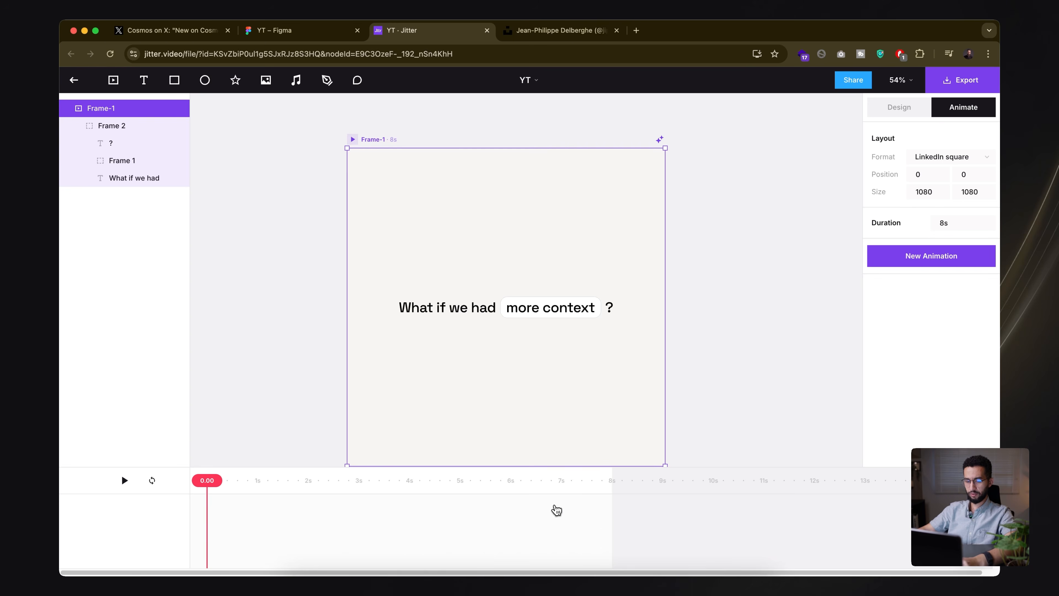
scroll(557, 516, right, 5)
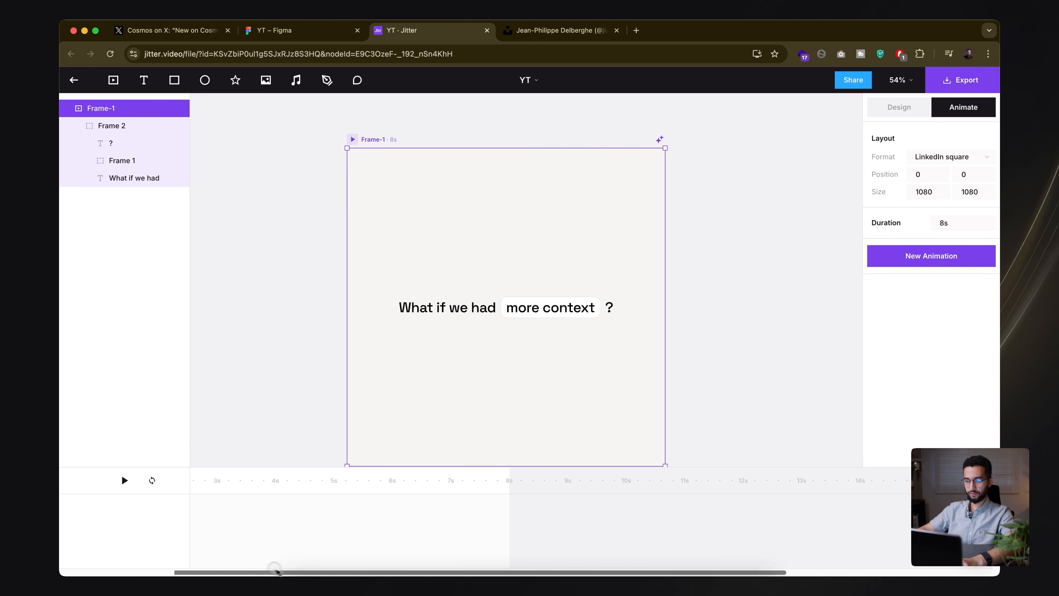
scroll(290, 540, left, 5)
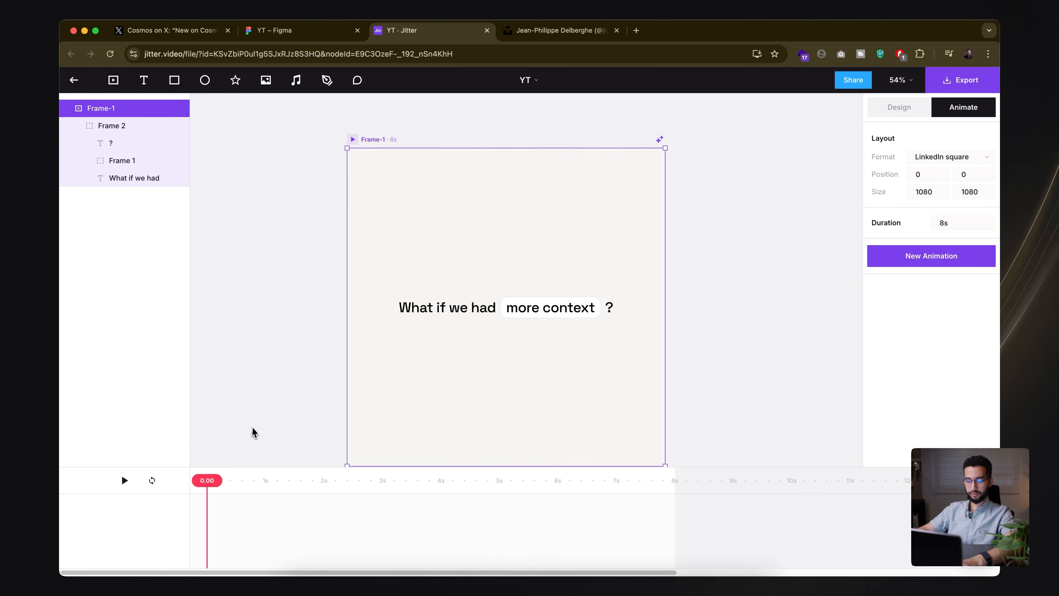
click(832, 221)
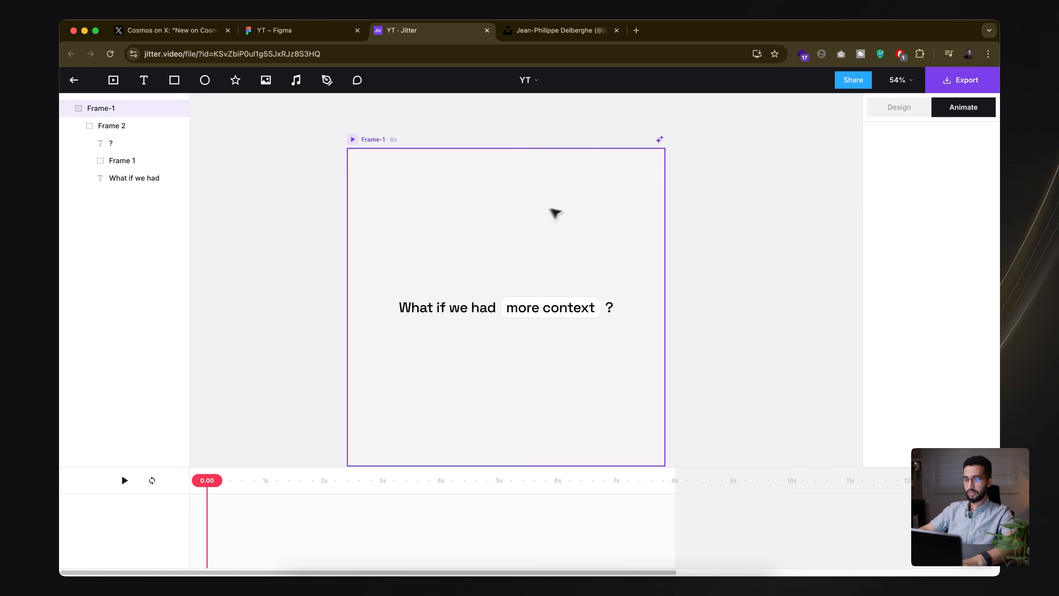
click(471, 308)
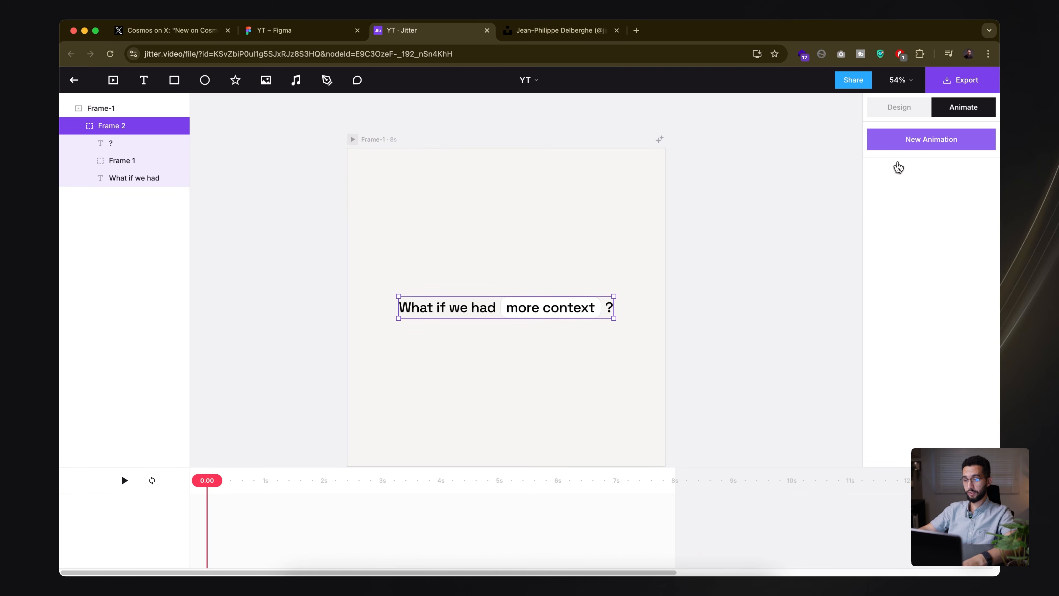
click(898, 141)
scroll(907, 322, down, 6)
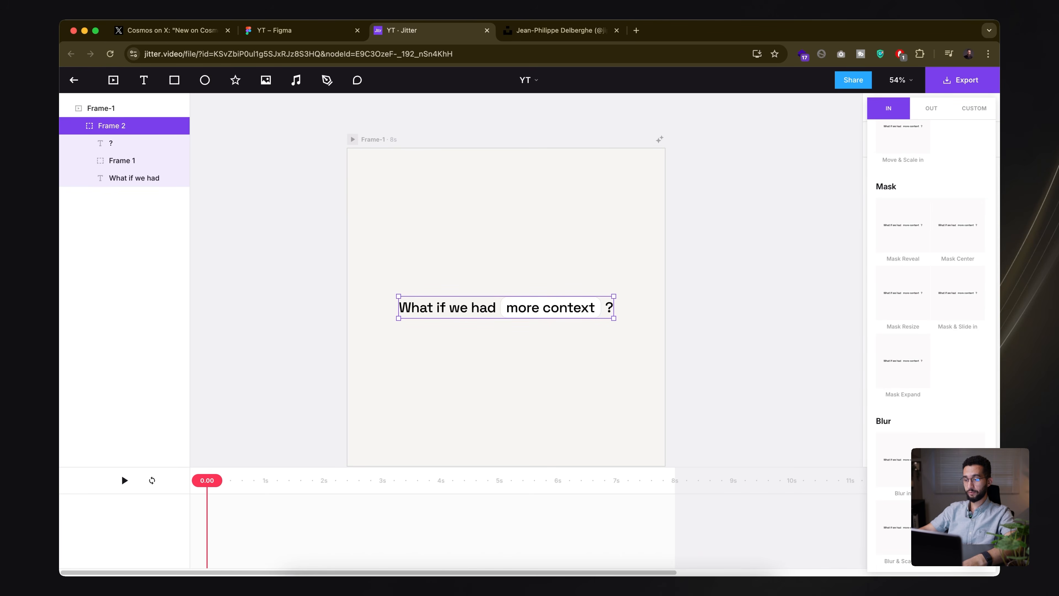
click(958, 463)
click(940, 206)
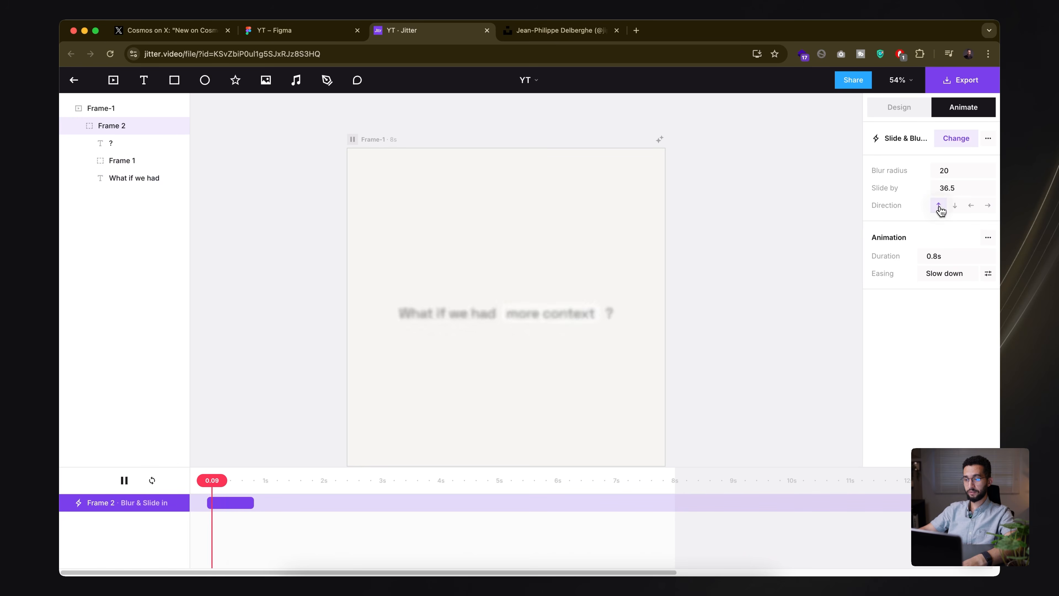
- Set the Blur & Slide in animation's slide distance to 200 and its blur radius to 80
click(963, 172)
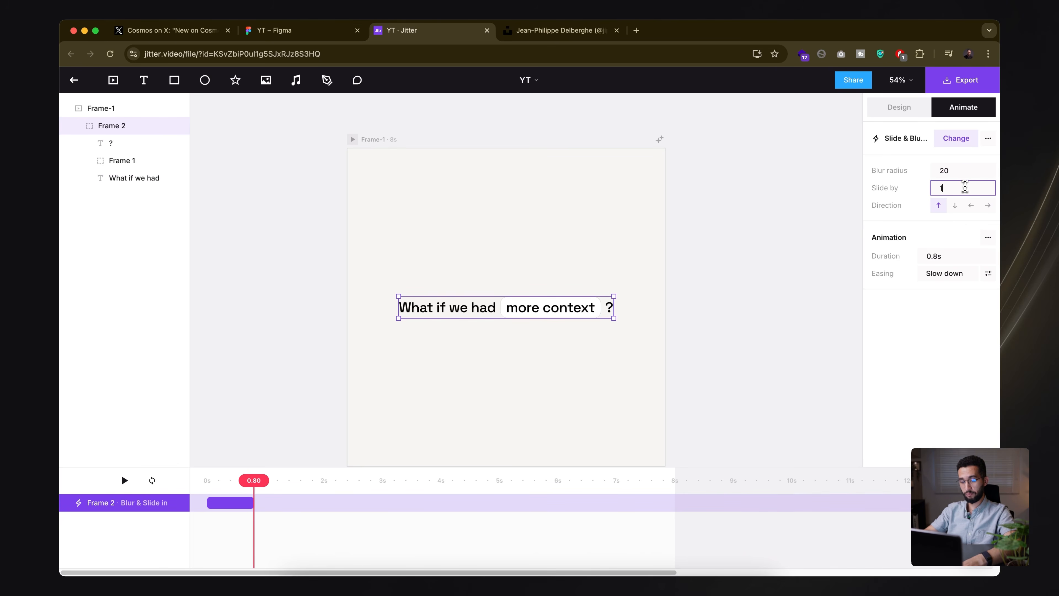
text(200)
key(Return)
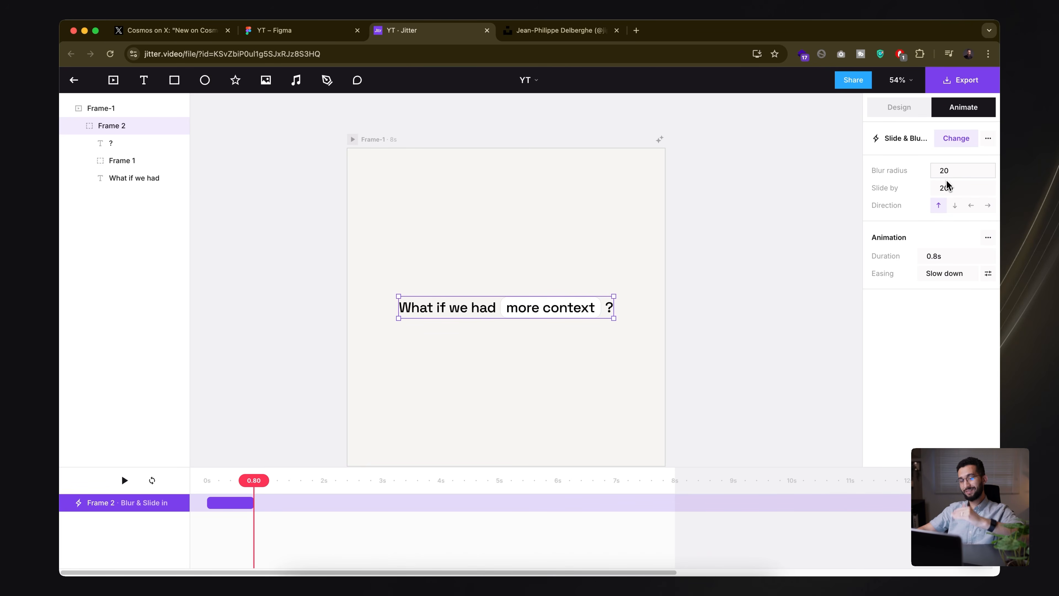
text(80)
key(Return)
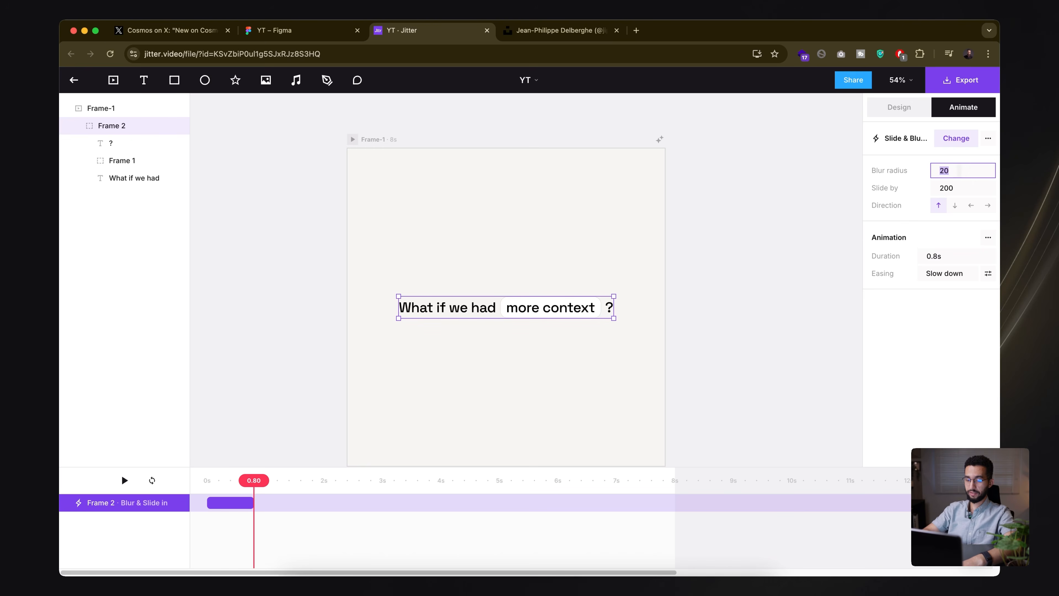
key(Return)
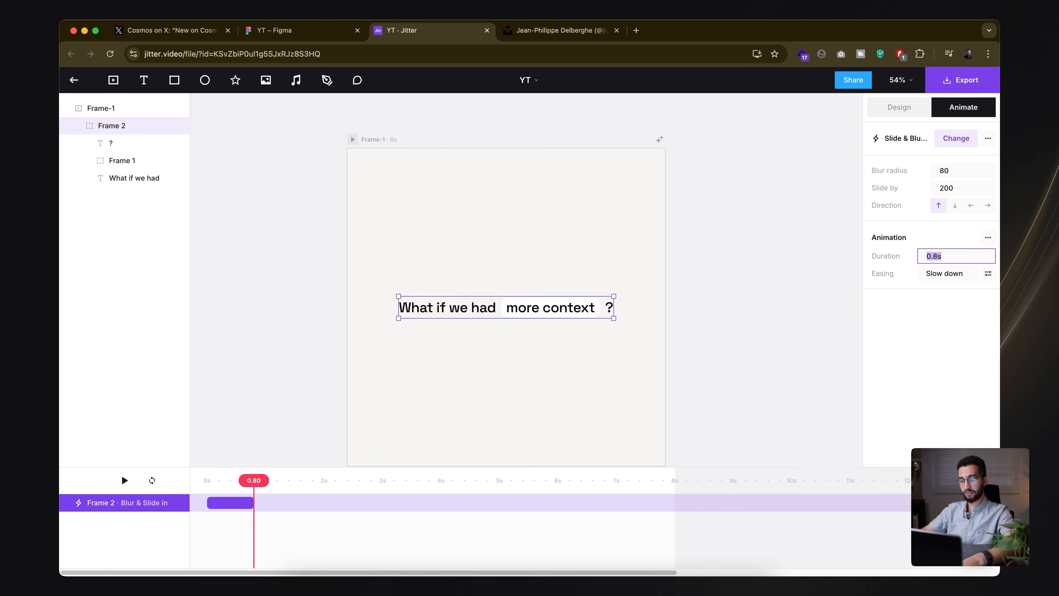
- Set the Blur & Slide in animation's duration to 2 seconds and try Accelerate easing against Slow down
text(2)
key(Return)
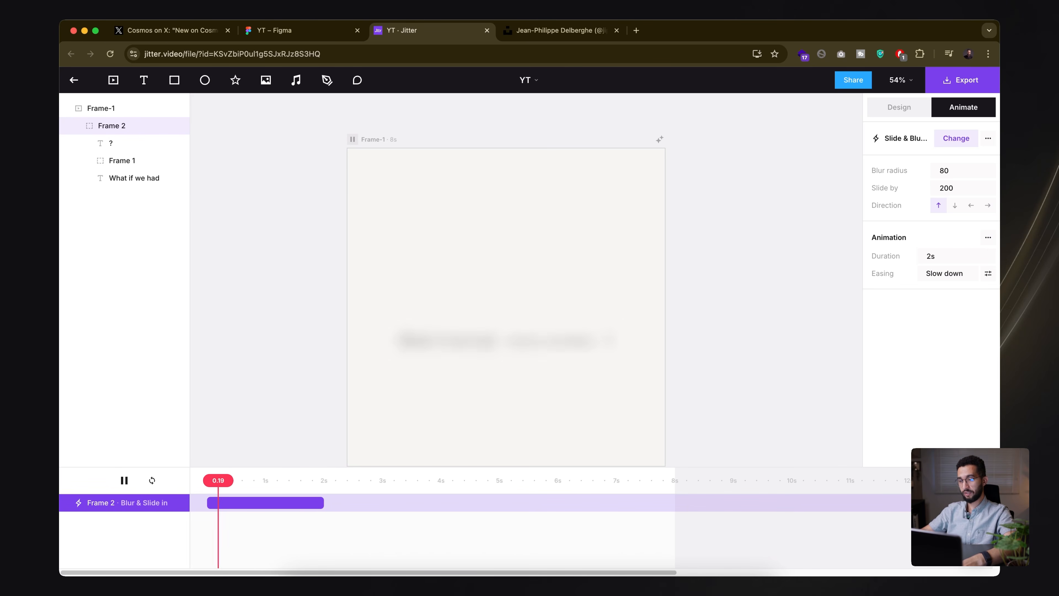
click(942, 276)
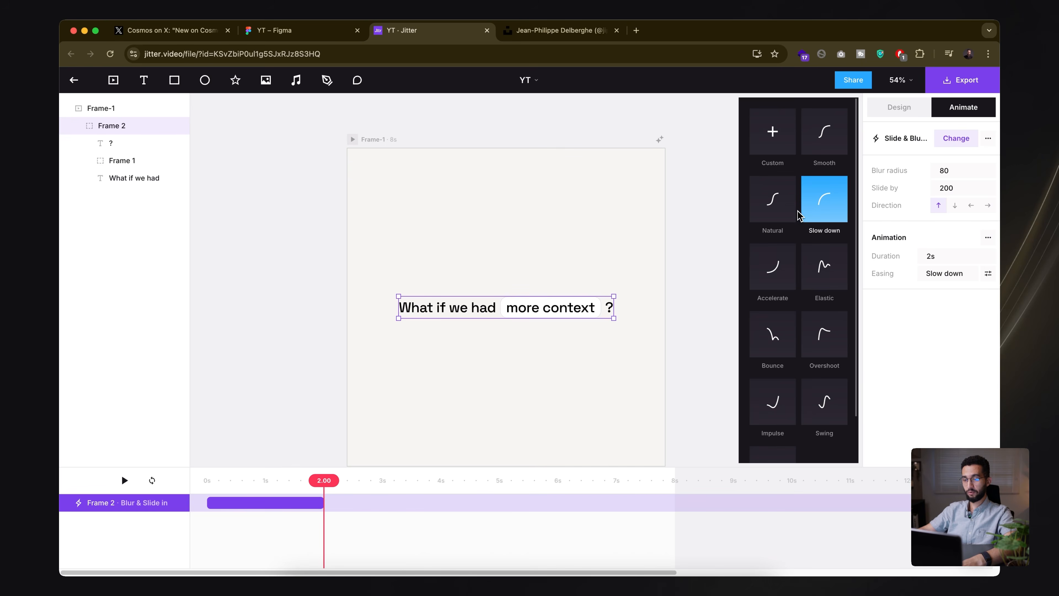
click(773, 281)
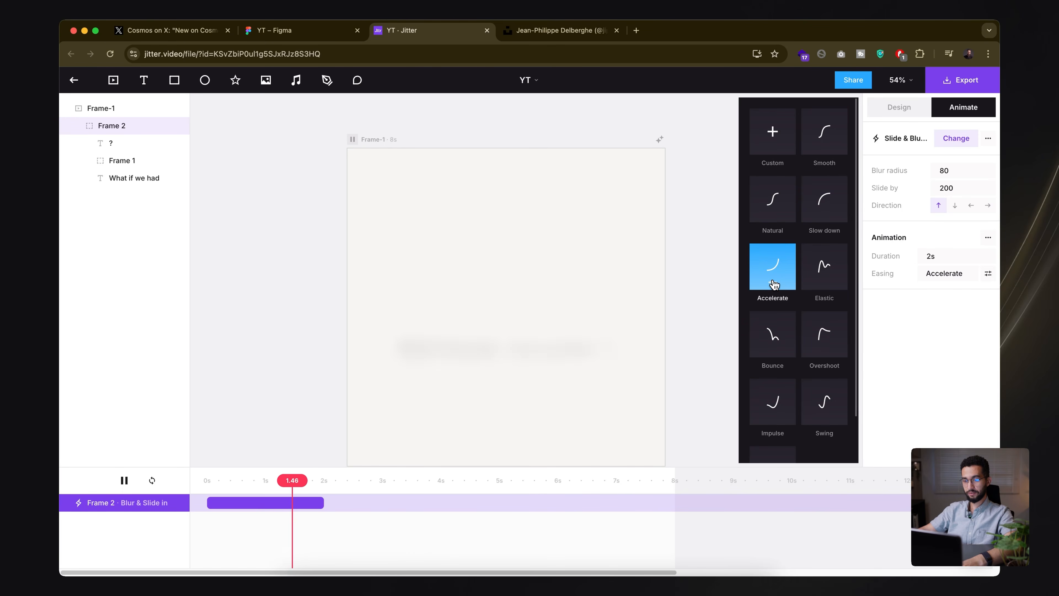
click(832, 216)
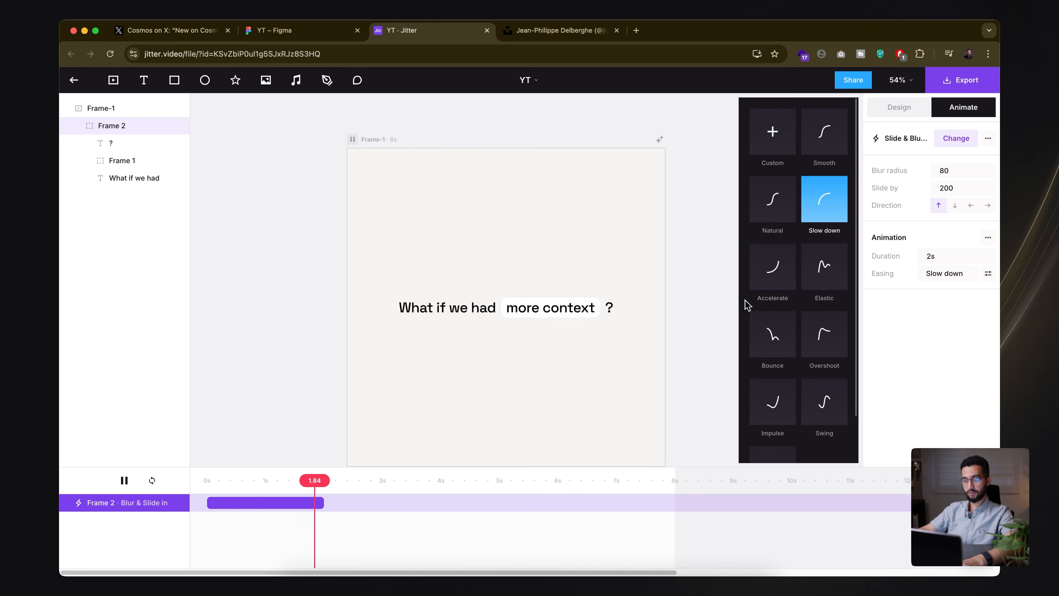
- Compare Smooth and Natural easing on the Blur & Slide in animation, ending on Smooth
click(834, 152)
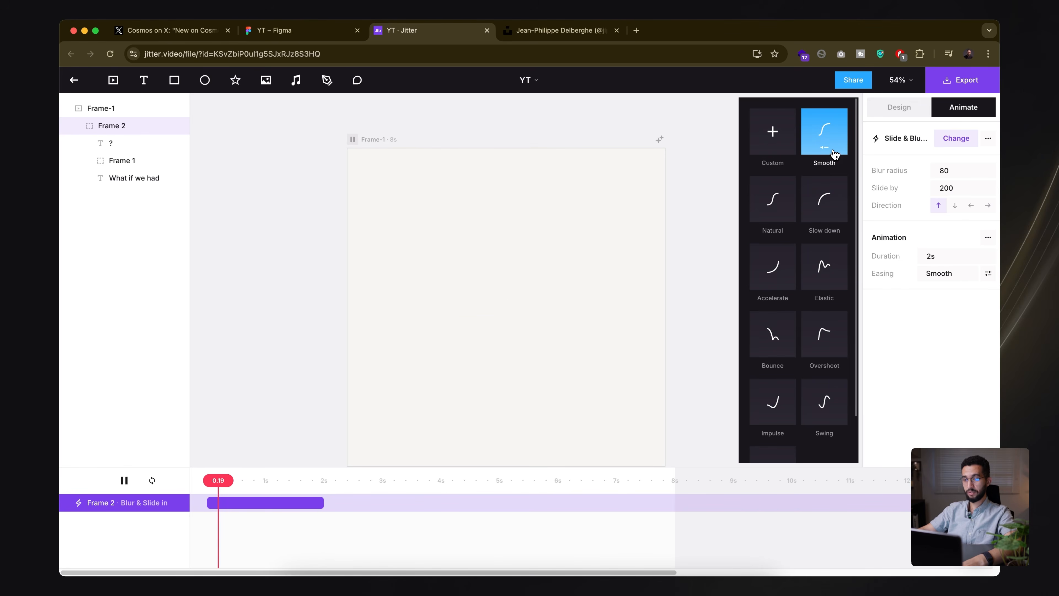
click(785, 221)
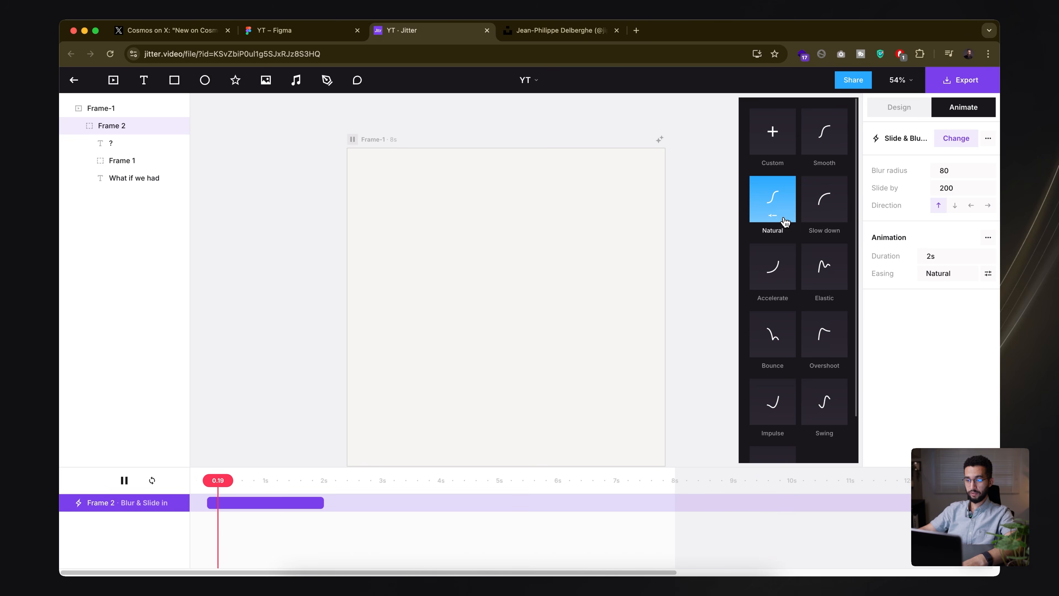
click(822, 144)
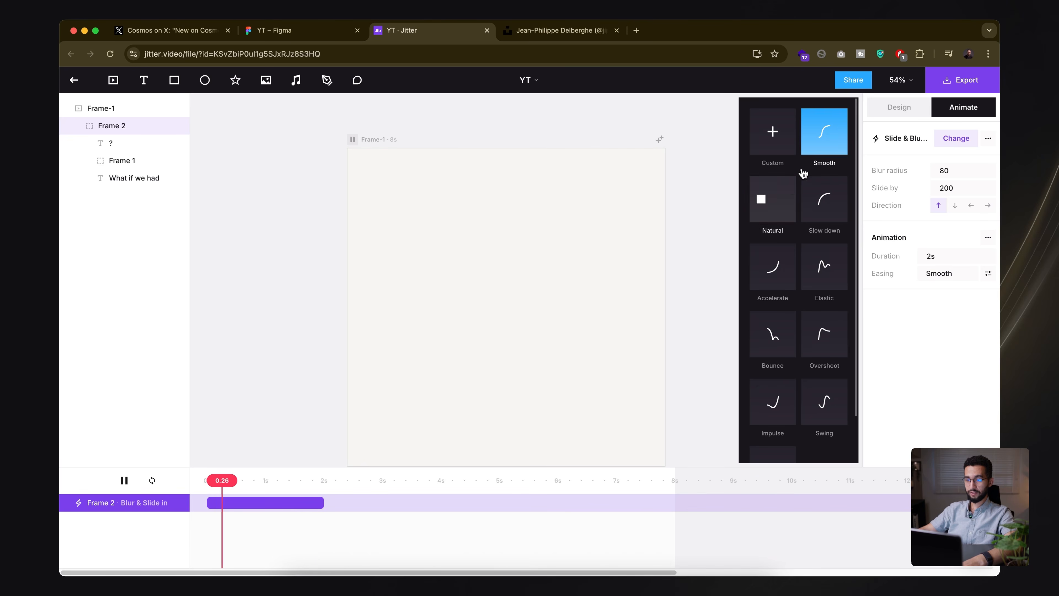
click(780, 202)
click(825, 147)
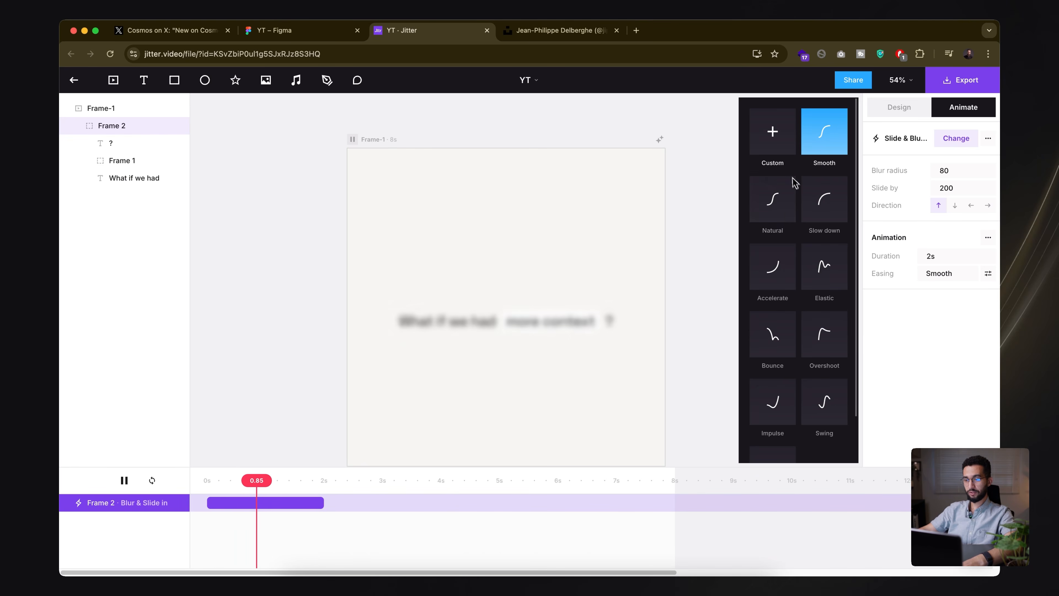
- Try Elastic and Bounce easing on the Blur & Slide in animation, ending on Smooth
scroll(791, 319, down, 2)
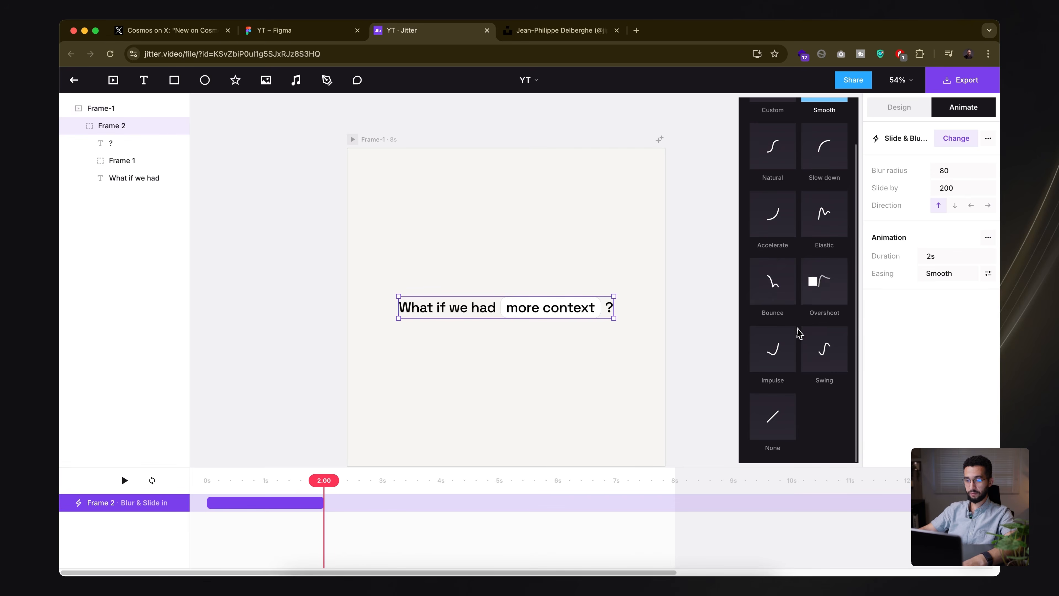
click(823, 235)
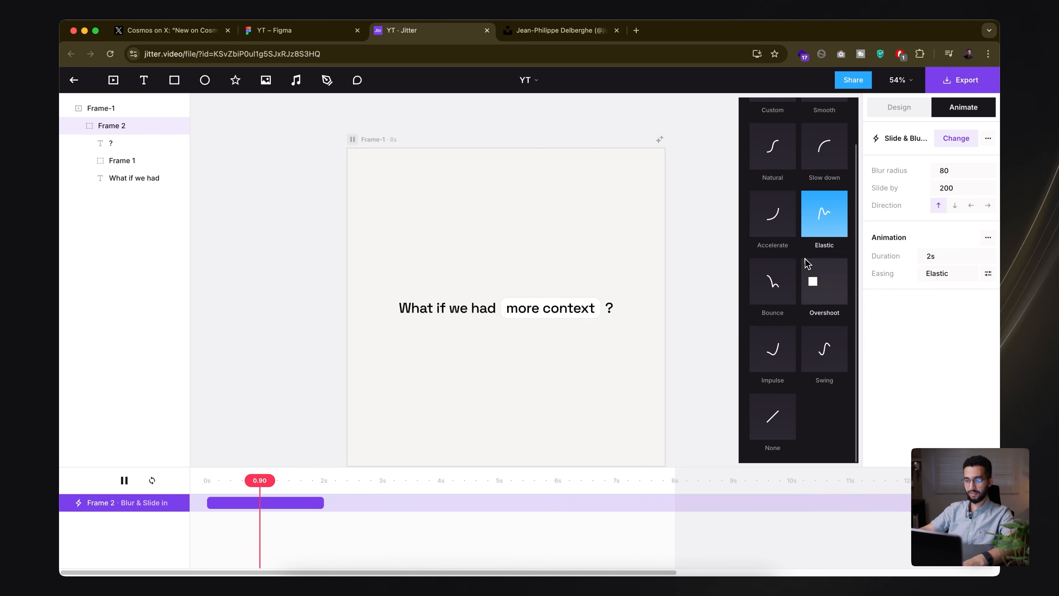
click(776, 302)
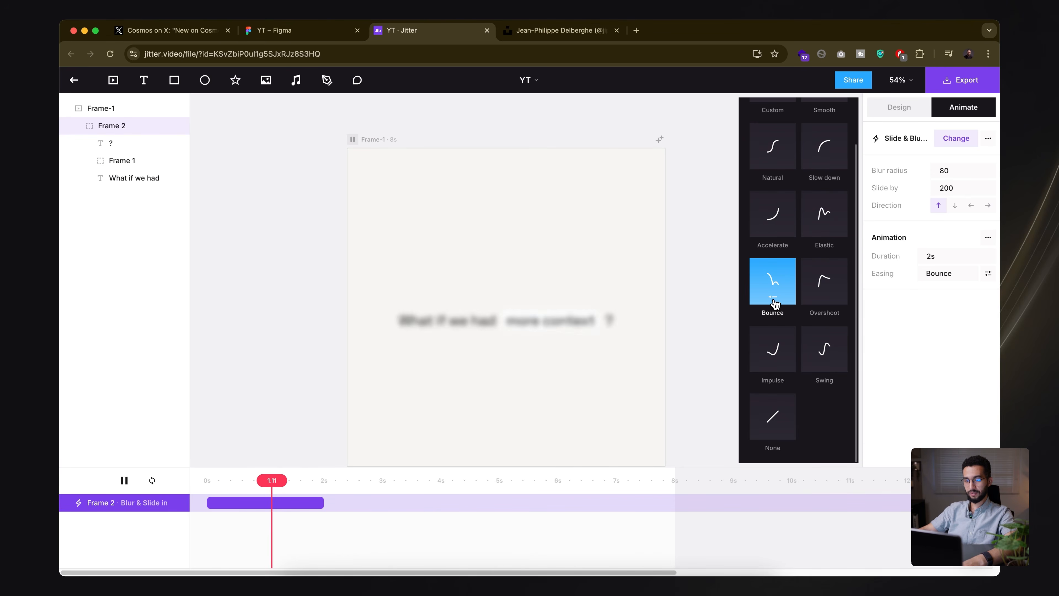
scroll(780, 301, up, 2)
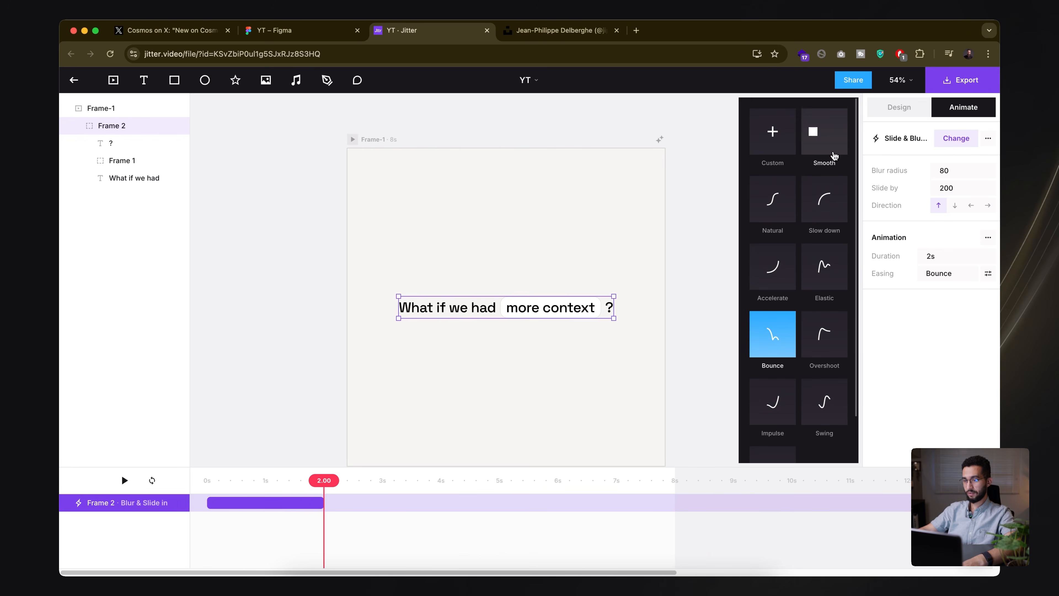
click(830, 142)
click(899, 311)
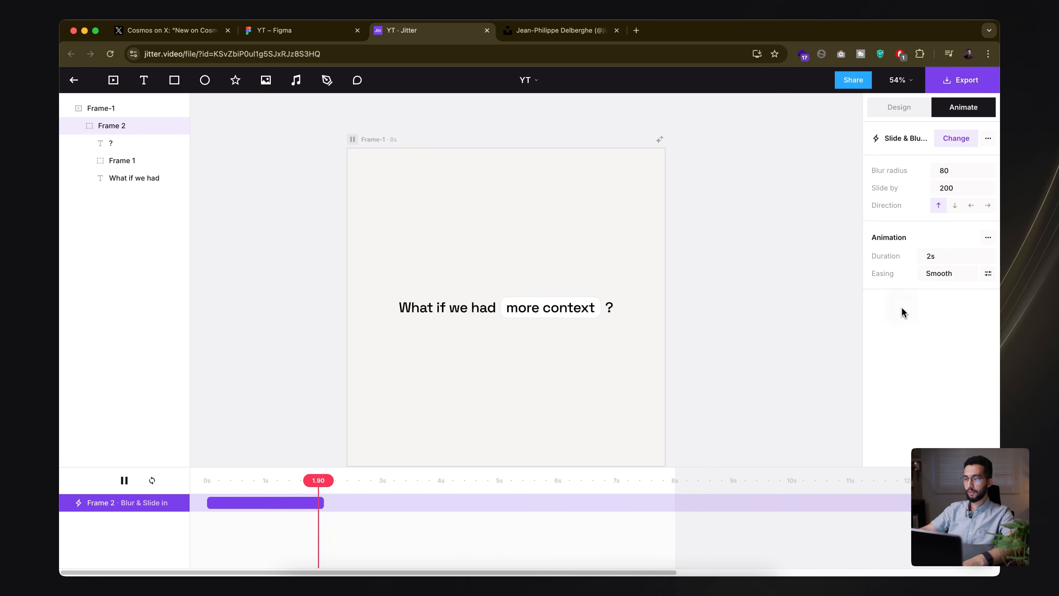
- Delete the Blur & Slide in animation from Frame 2
key(BackSpace)
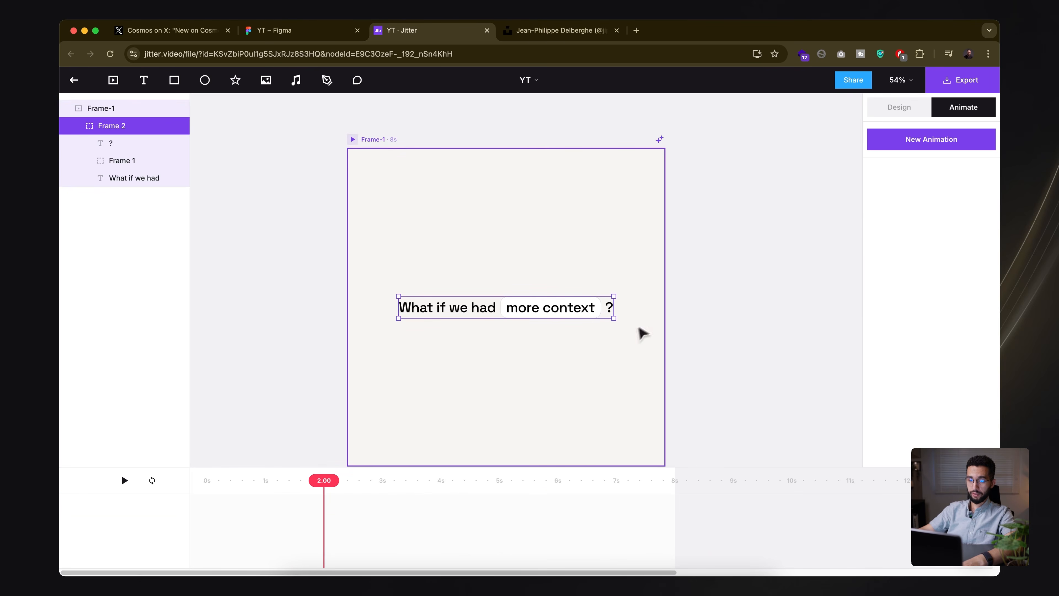
click(787, 244)
- Add a custom Move animation to Frame 2 with Move X set to 600
click(548, 306)
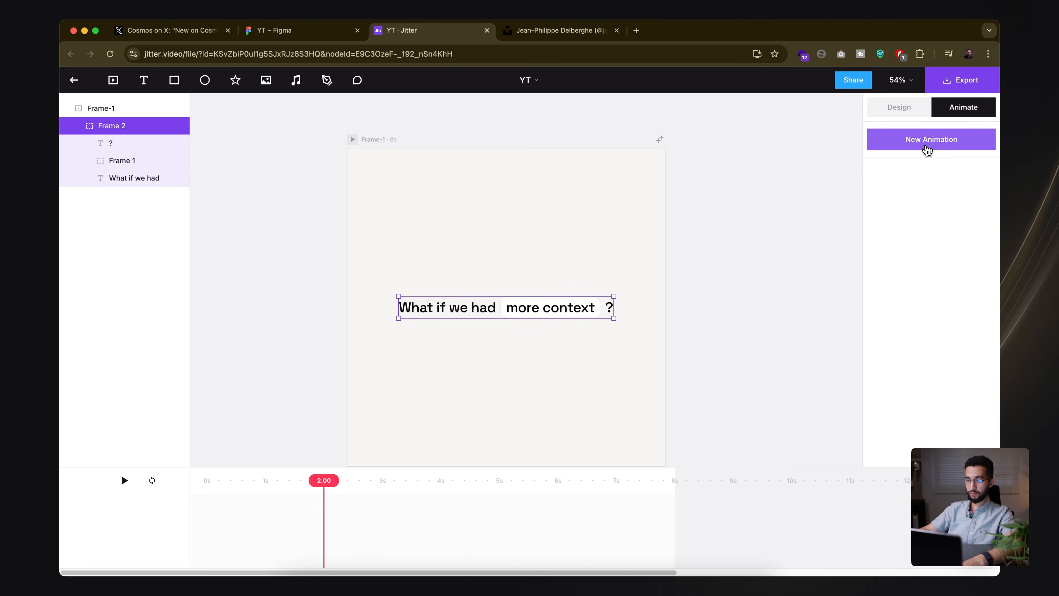
click(911, 148)
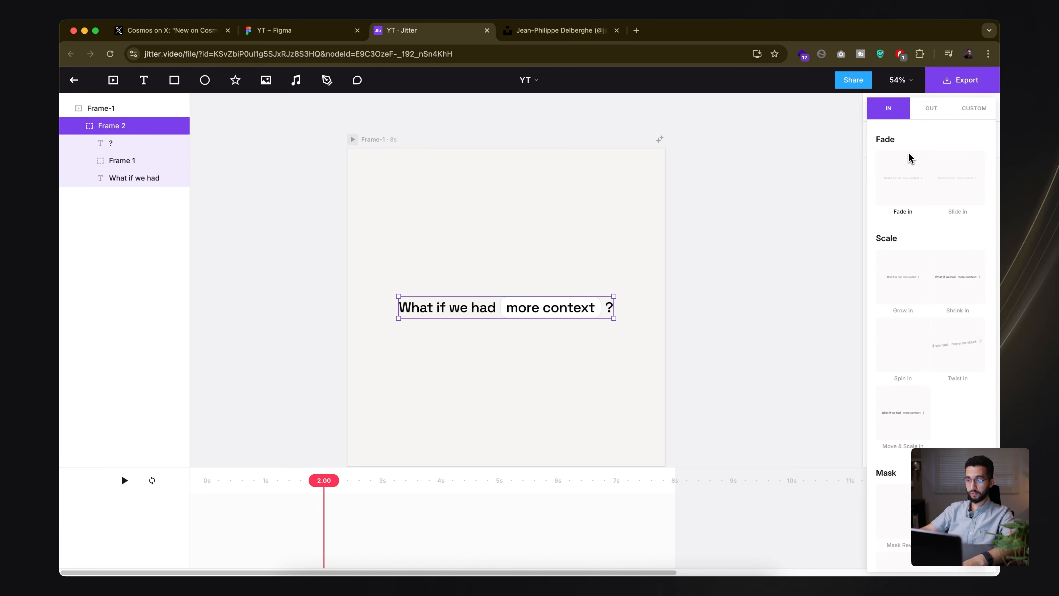
click(967, 117)
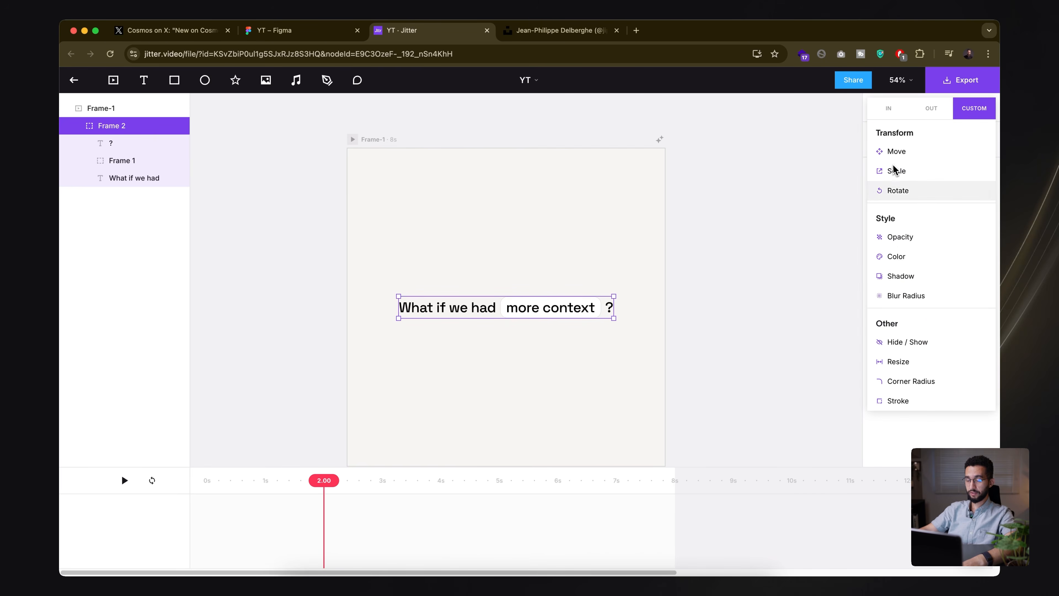
click(901, 152)
click(964, 207)
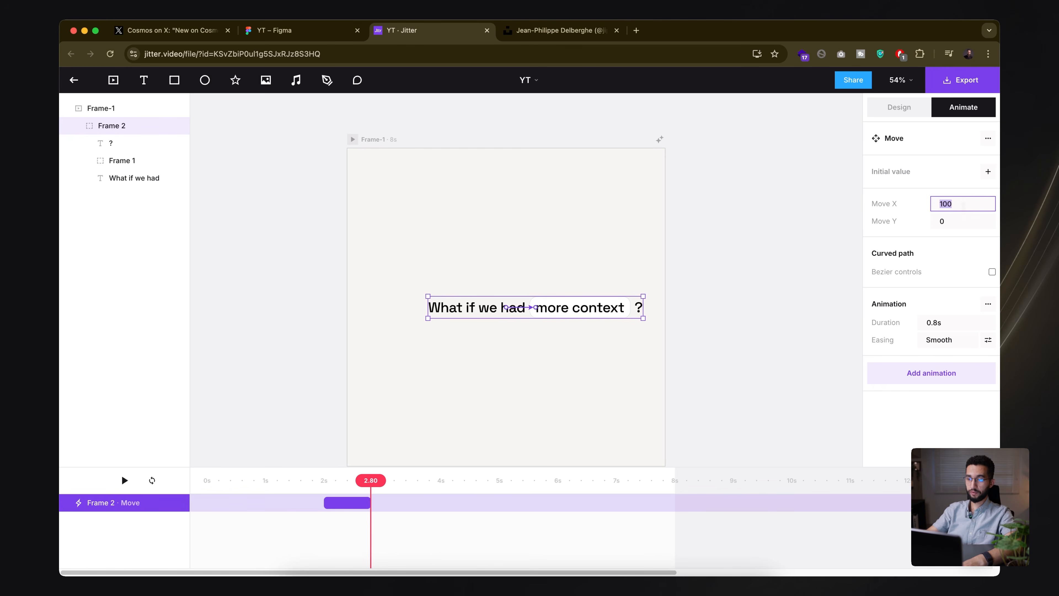
text(600)
key(Return)
- Shift Frame 2's Move animation to start at 0 seconds on the timeline and preview it
drag(361, 492, 230, 509)
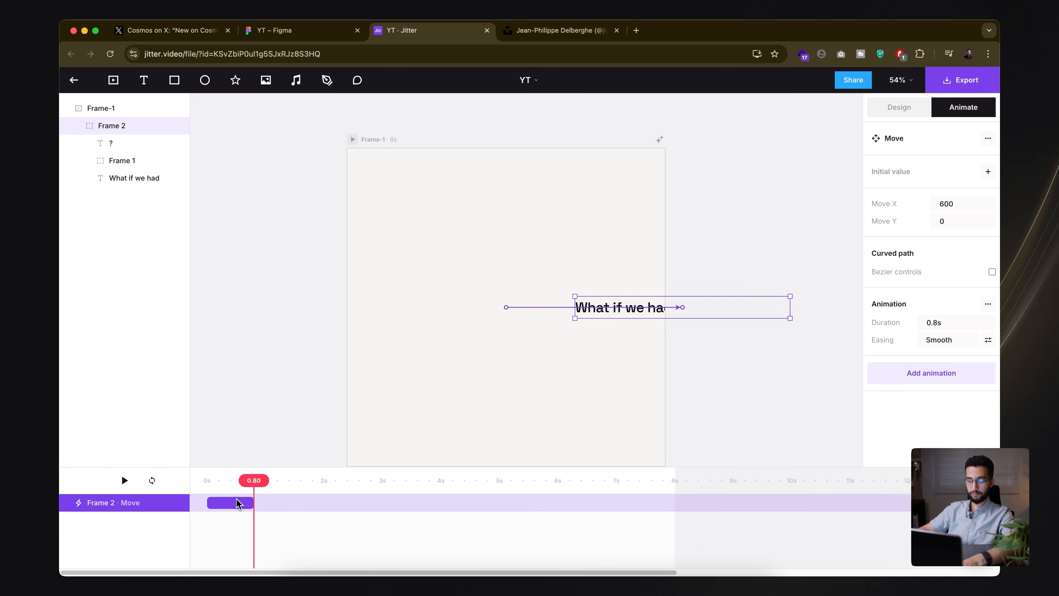
click(204, 498)
key(space)
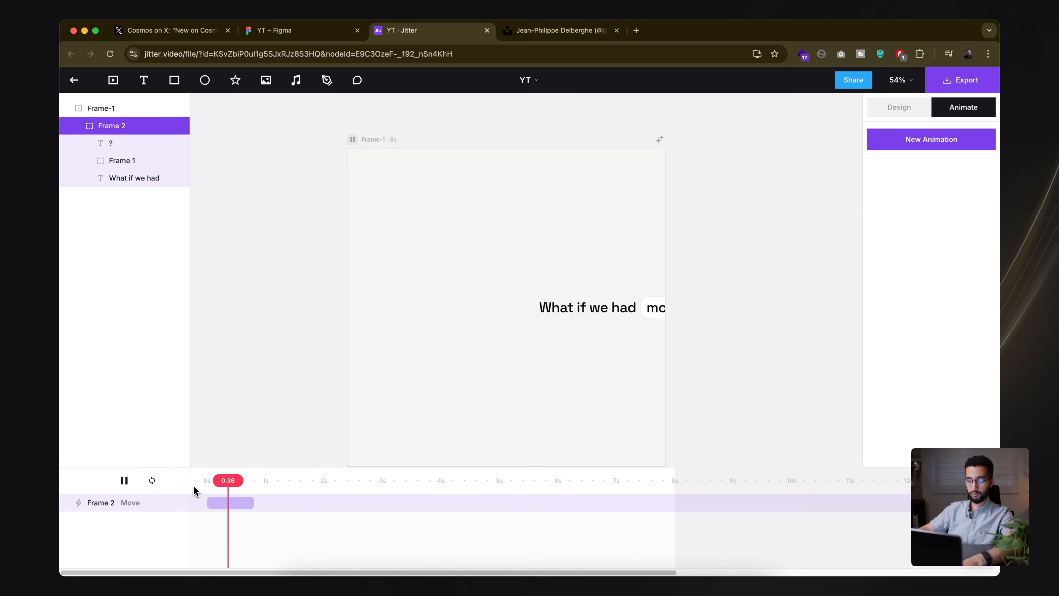
- Stretch Frame 2's Move animation on the timeline to a duration of 2.63 seconds and play it back
drag(227, 497, 360, 503)
click(193, 494)
key(space)
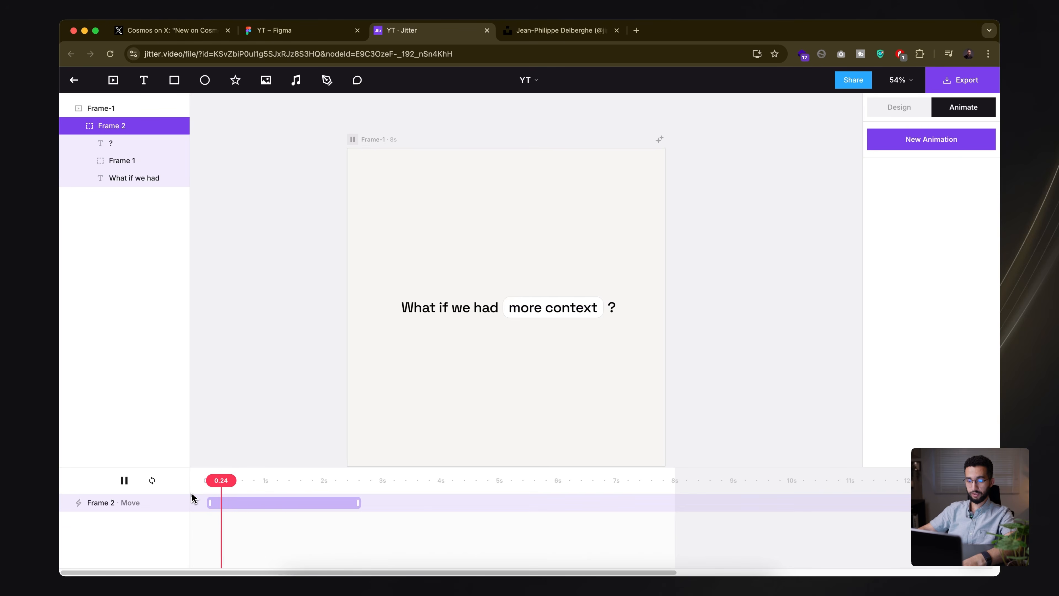
- Set the Move animation's easing to Natural and preview the motion
click(320, 503)
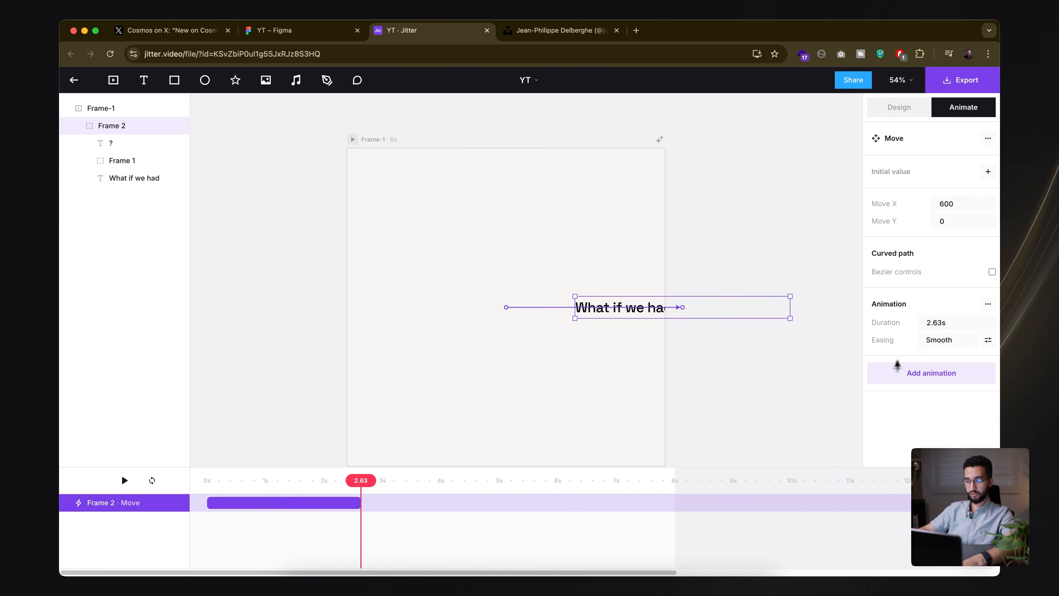
click(939, 339)
click(765, 200)
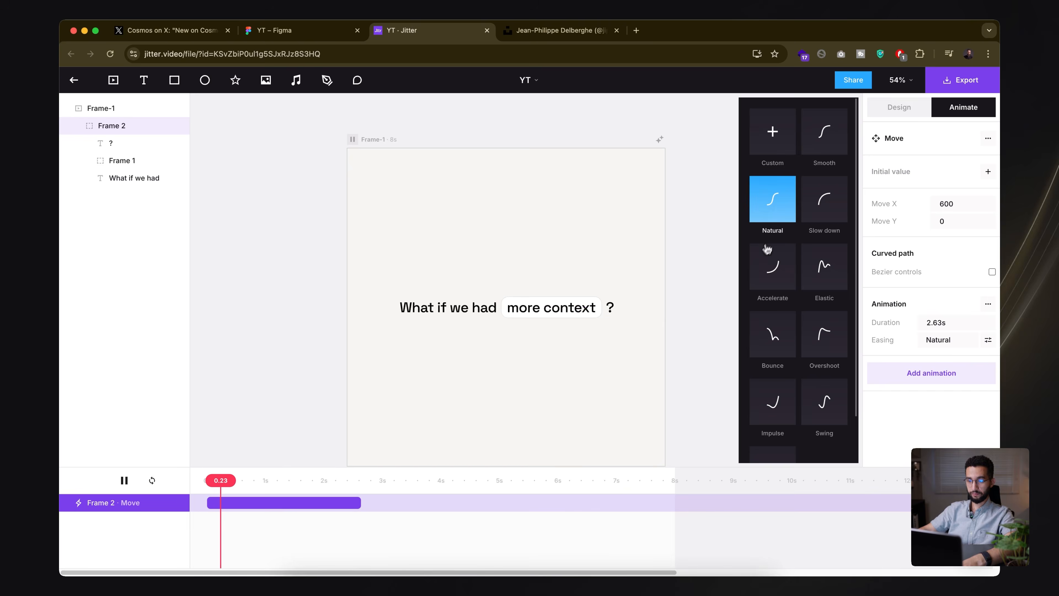
key(space)
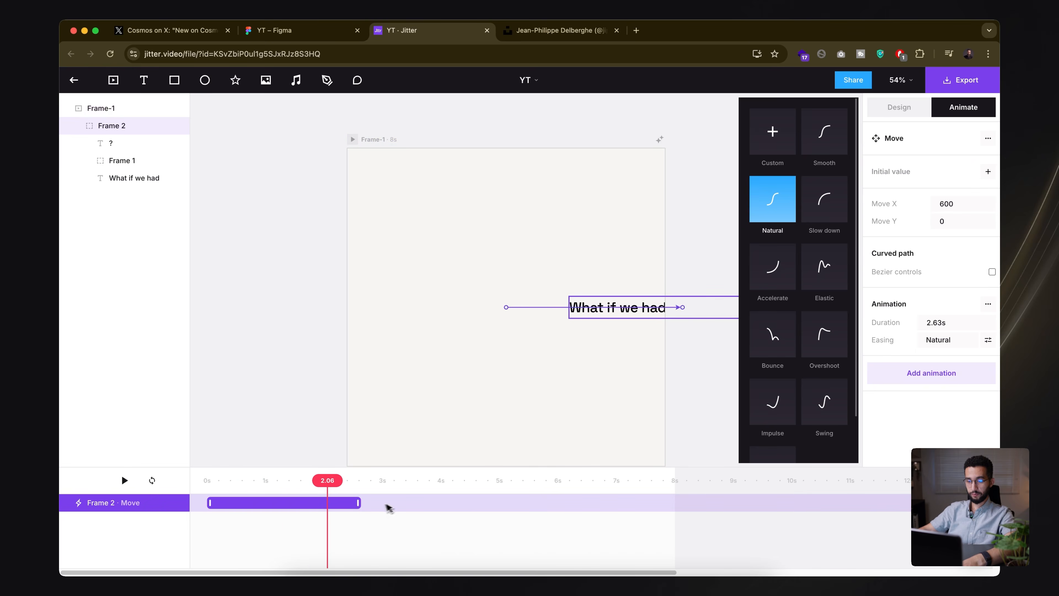
- Add a Rotate animation to 90° alongside Frame 2's Move animation and preview both together
click(342, 510)
click(328, 509)
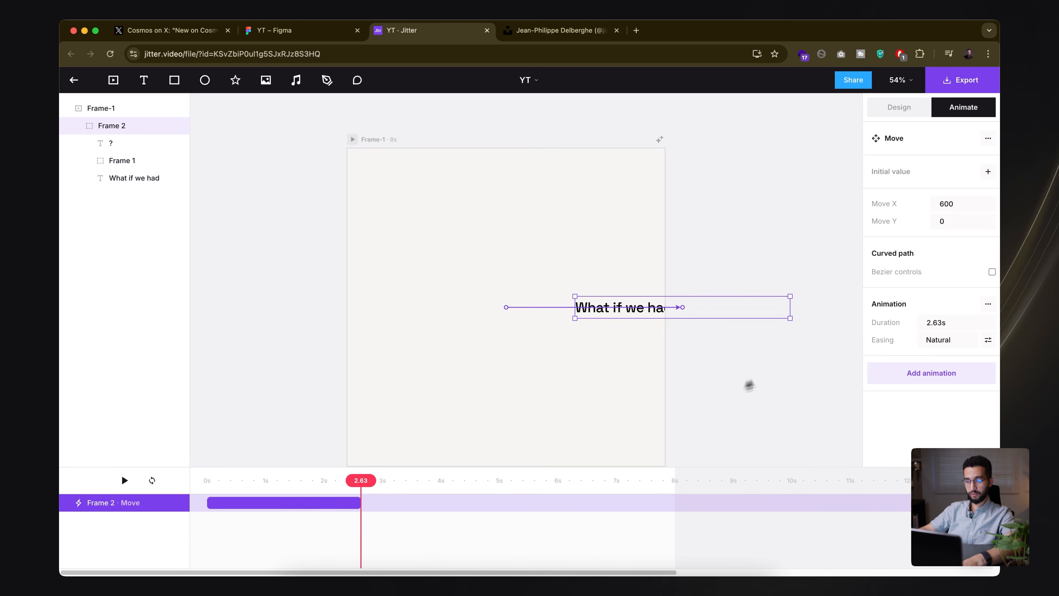
click(911, 377)
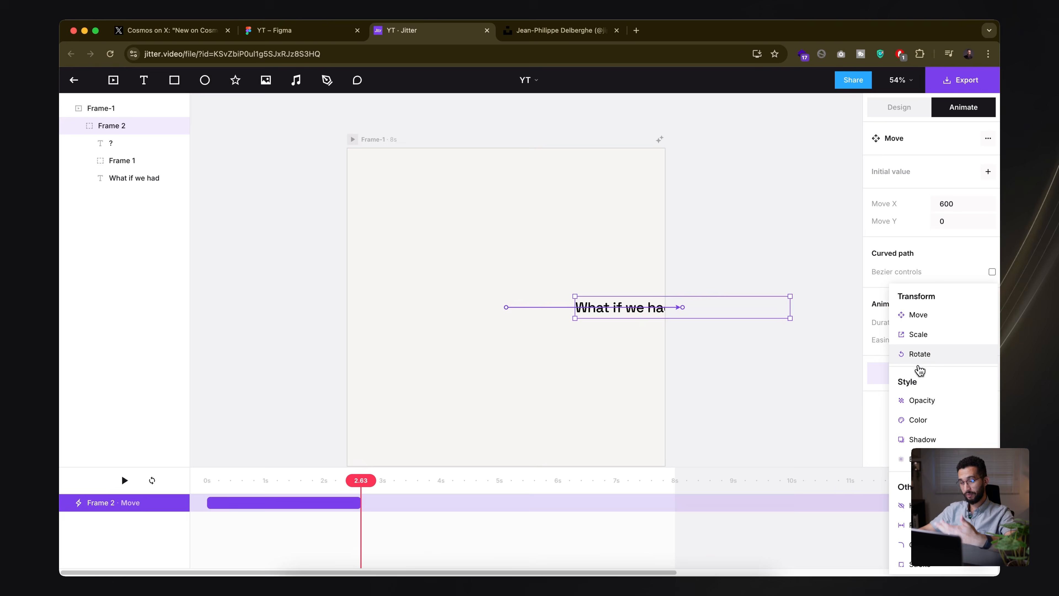
click(919, 355)
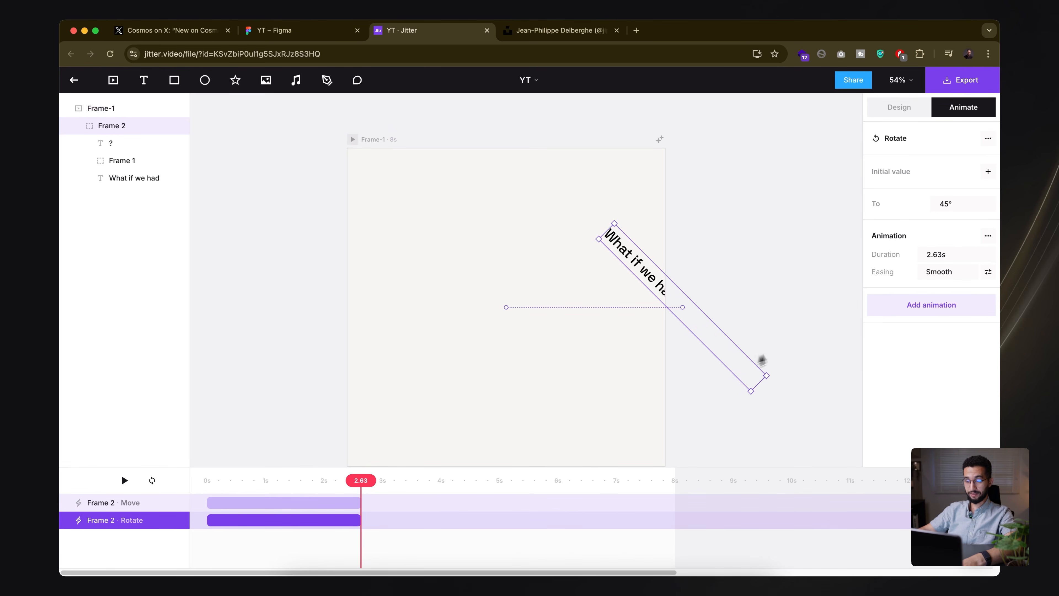
click(948, 212)
text(90)
key(Return)
click(196, 481)
key(space)
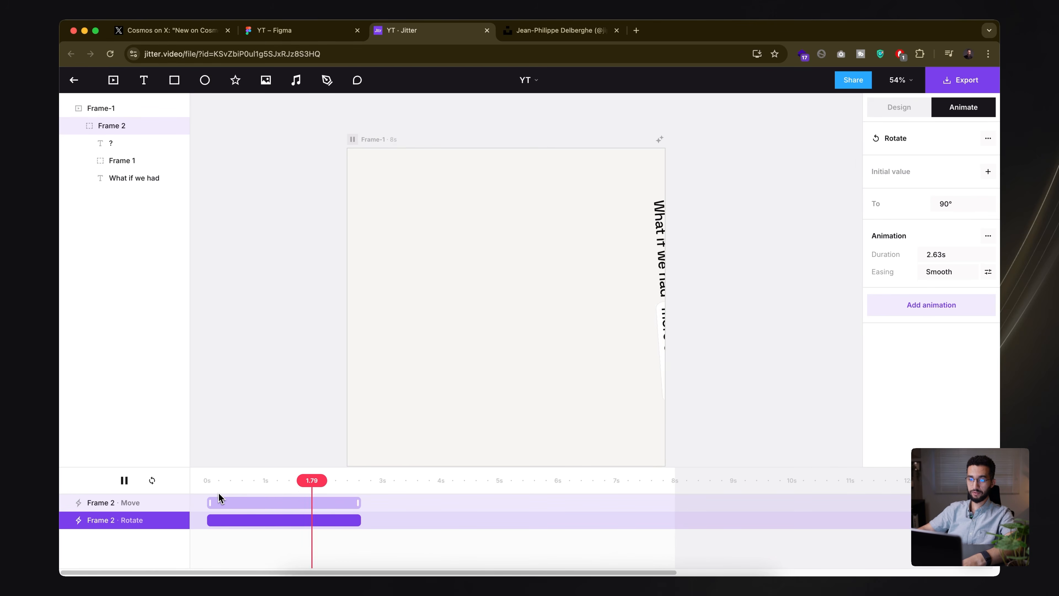
- Set the easing of Frame 2's Move and Rotate animations together to Smooth and play them back
click(258, 503)
shift+click(253, 519)
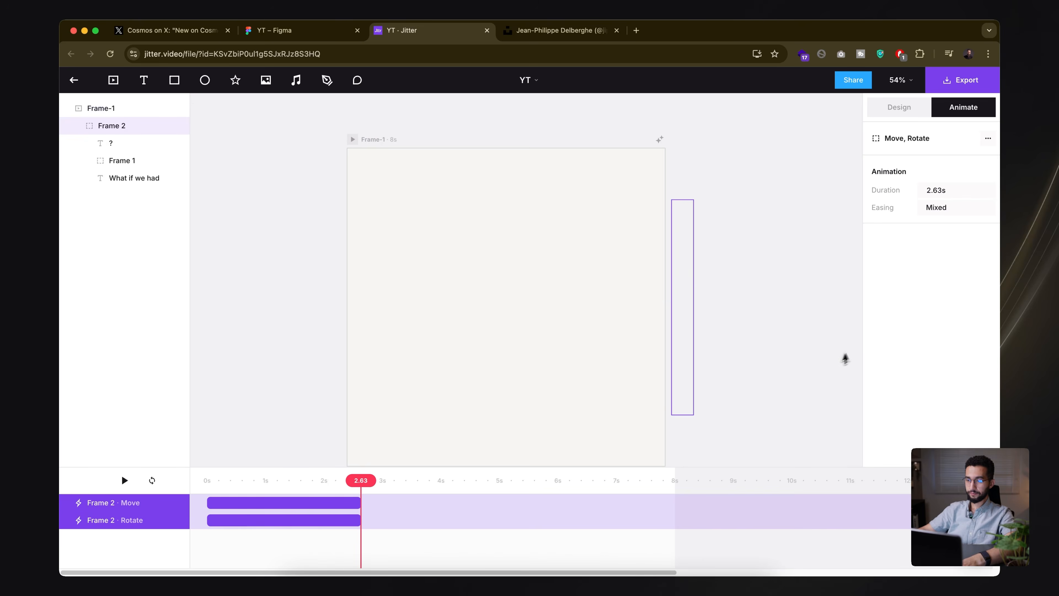
click(939, 215)
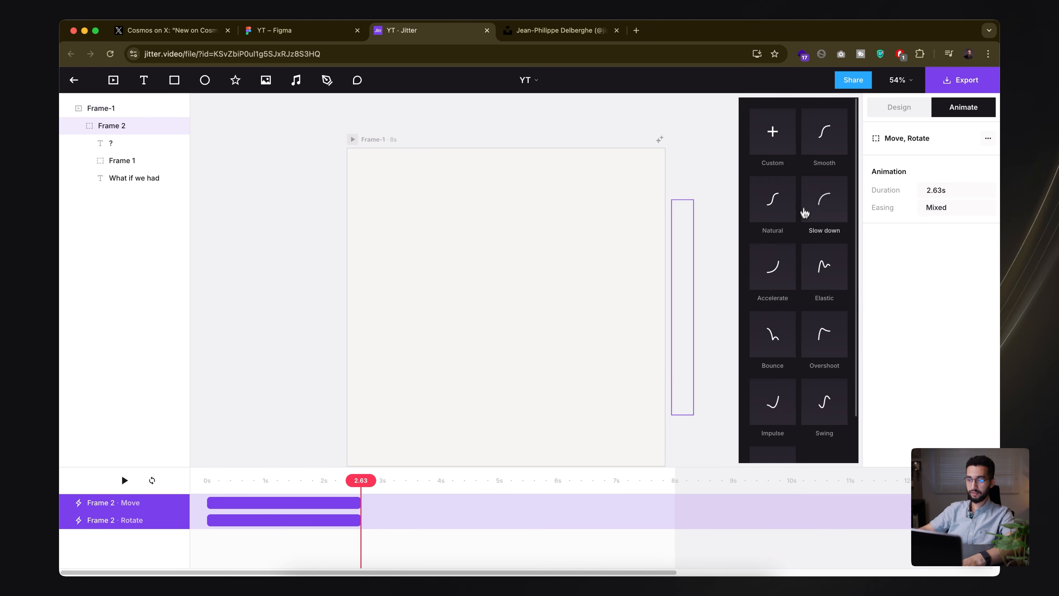
click(830, 151)
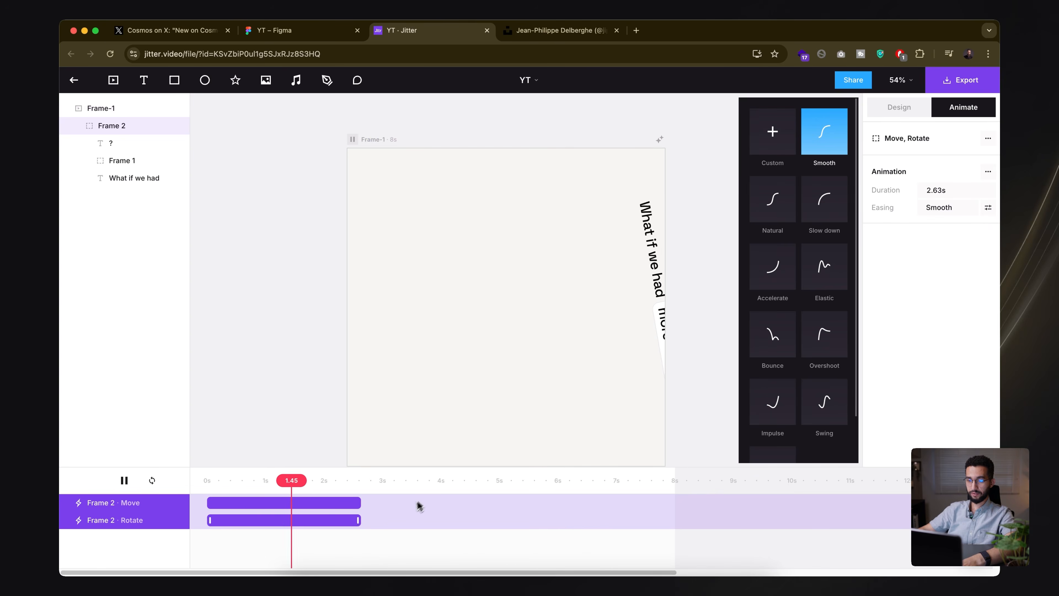
click(360, 554)
key(space)
- Place the Rotate track above Move, start Move at the end of Rotate, and preview the sequence
drag(317, 484, 207, 505)
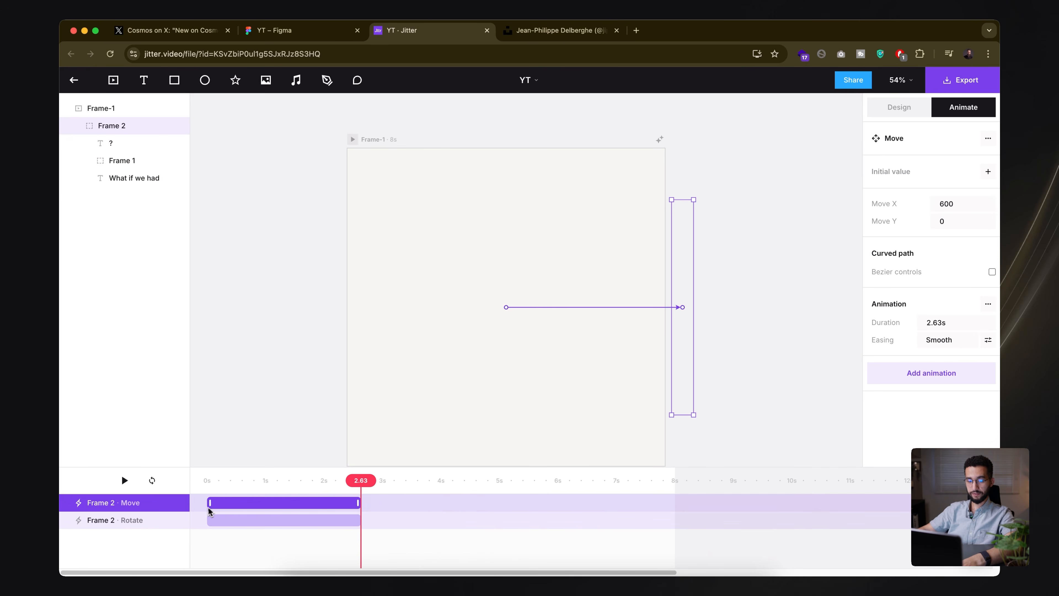
click(109, 520)
drag(111, 506, 116, 522)
drag(227, 520, 378, 514)
key(Escape)
key(space)
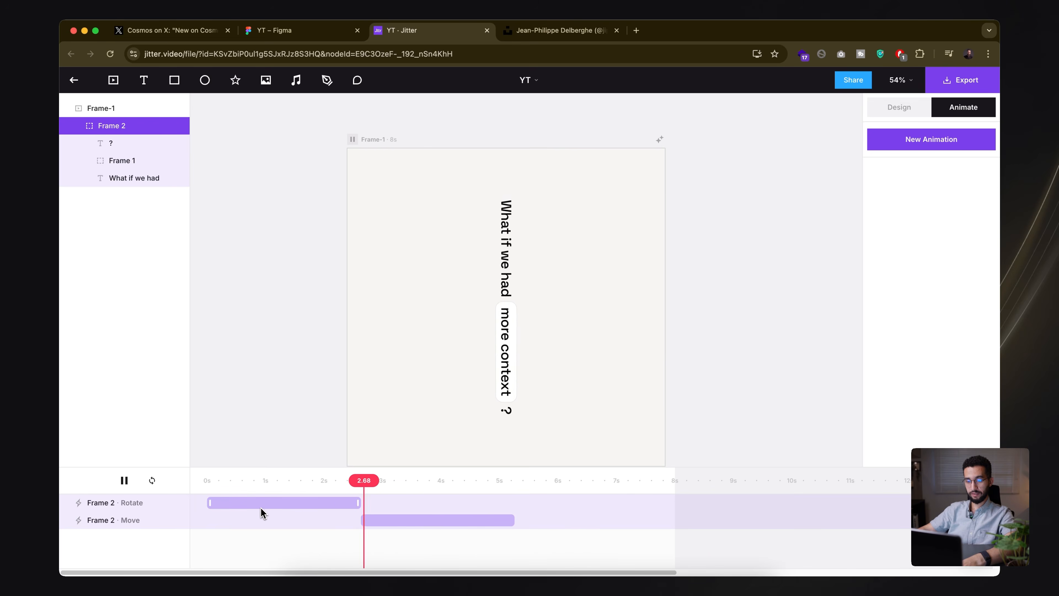
- Shift the Move animation earlier to start at about 1.1 seconds, overlapping Rotate, and preview the result
key(space)
drag(370, 522, 301, 524)
drag(297, 486, 261, 486)
key(space)
key(space)
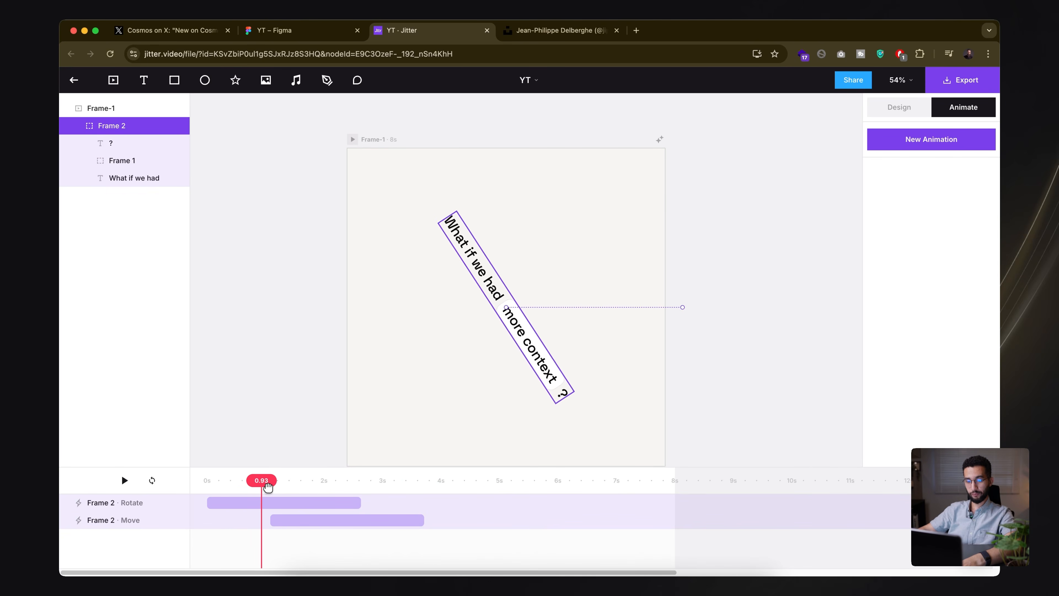
key(space)
drag(211, 487, 167, 488)
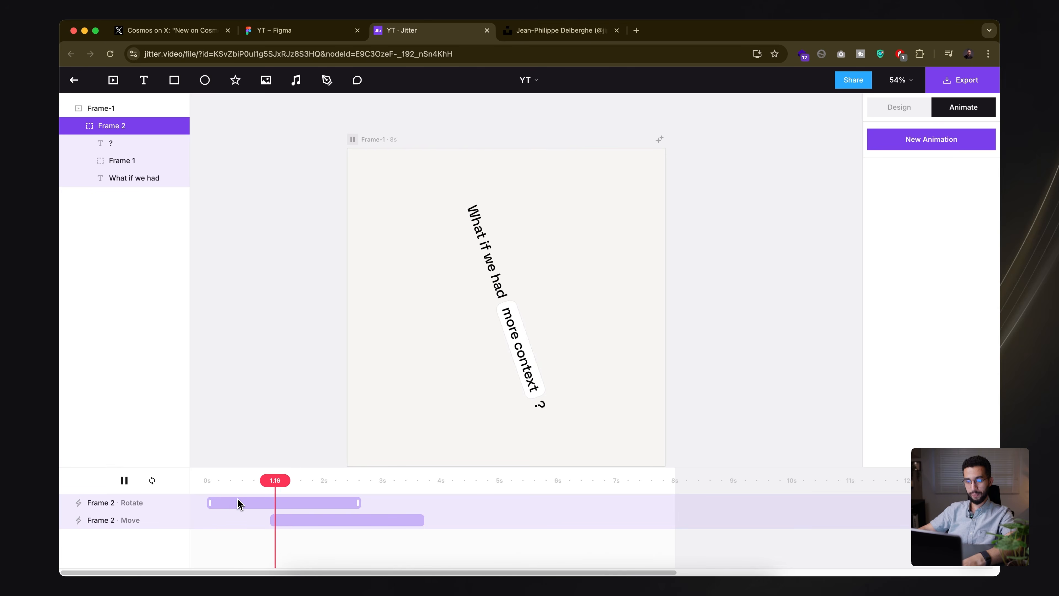
- Delete Frame 2's Rotate and Move animations and return the playhead to the start of the timeline
key(space)
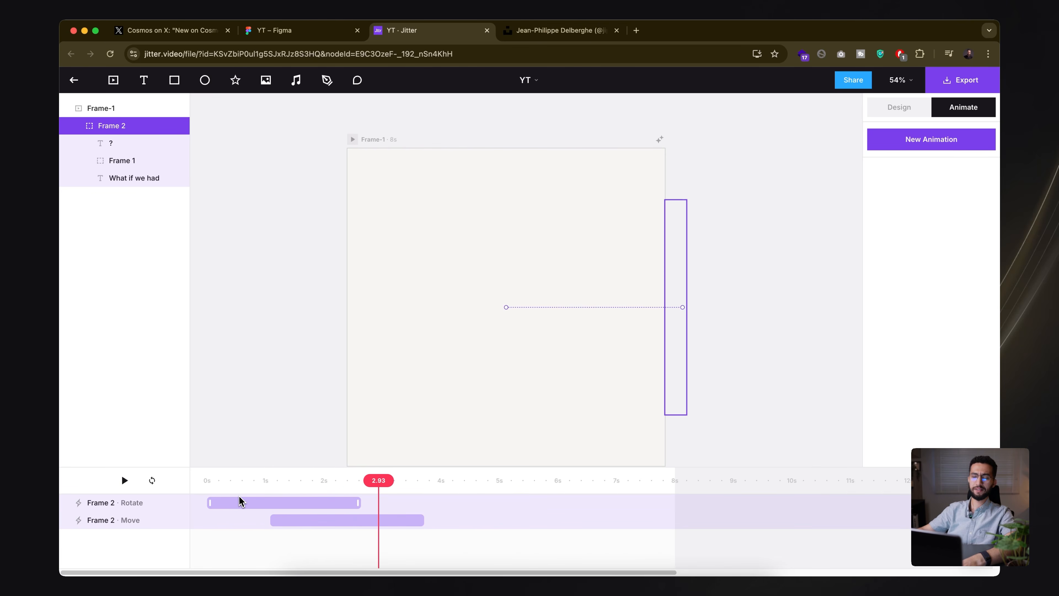
click(272, 505)
shift+click(302, 520)
key(BackSpace)
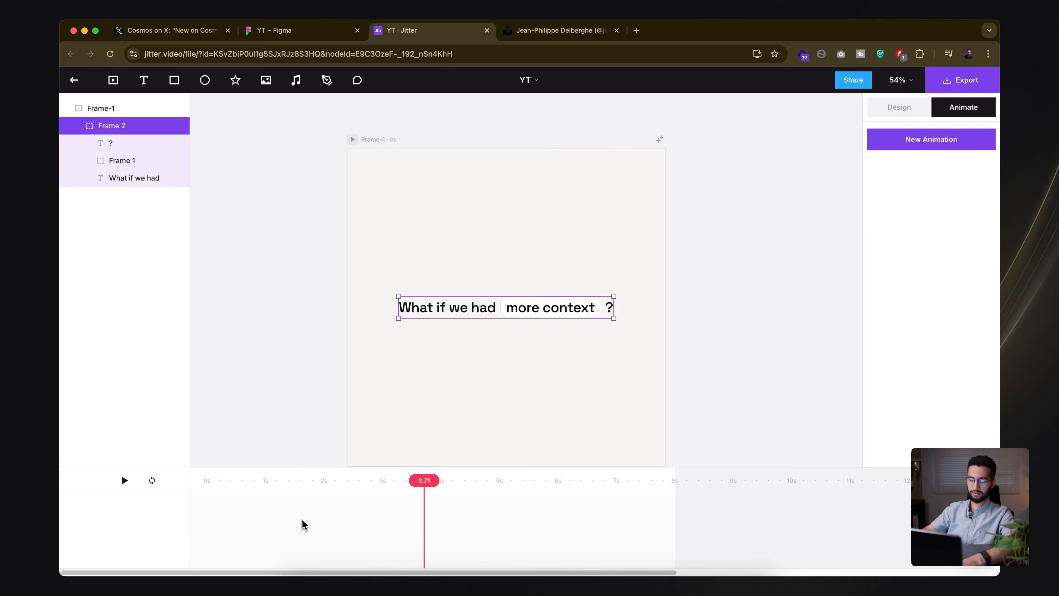
drag(319, 487, 177, 478)
key(space)
key(space)
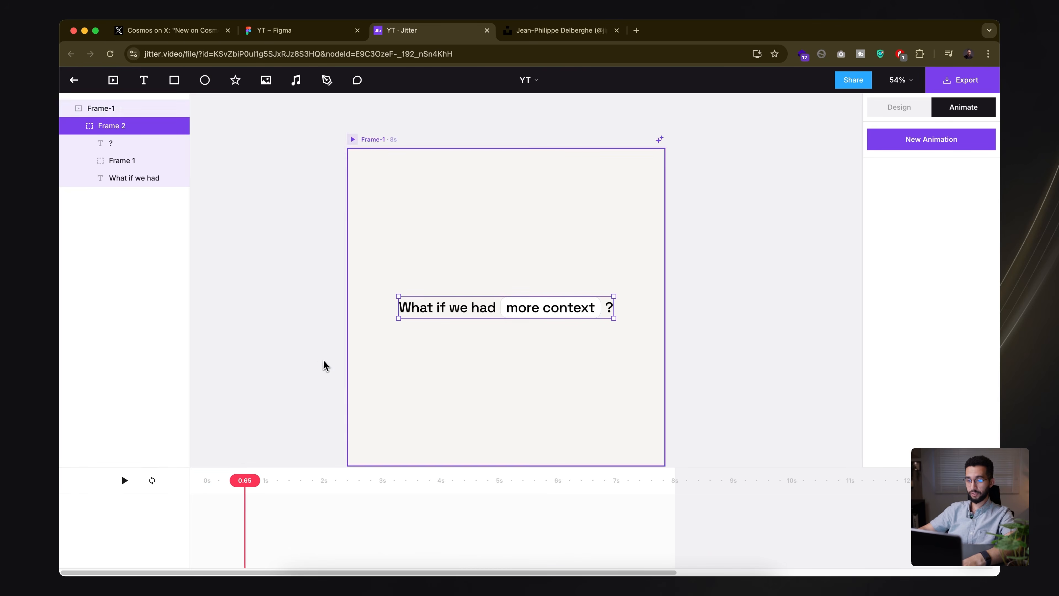
drag(271, 482, 194, 485)
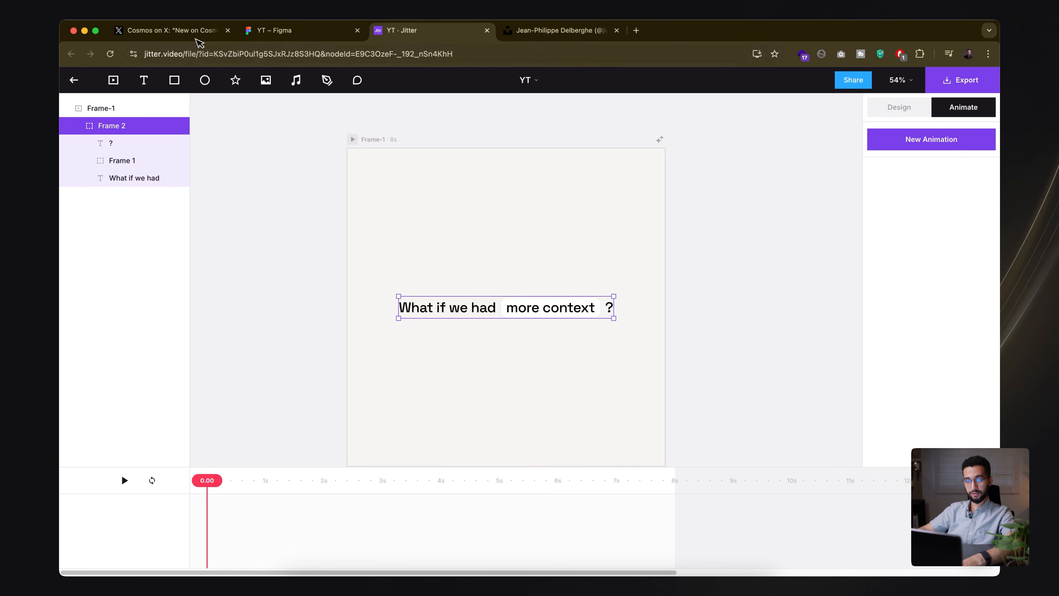
- Switch to the Cosmos Captions post on X, play the video's opening text animation, and return to Jitter
key(super+1)
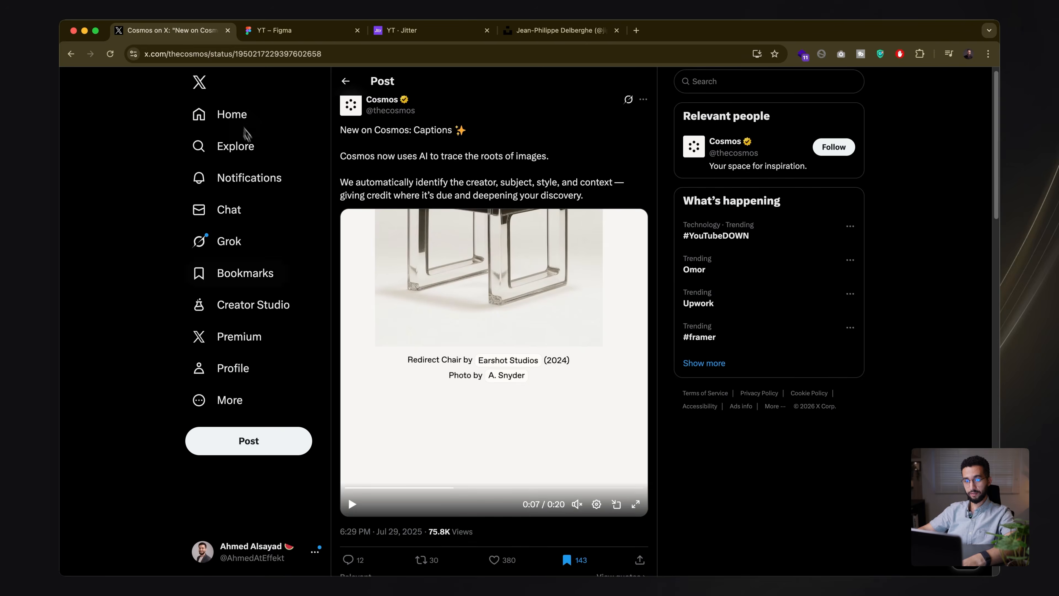
click(354, 505)
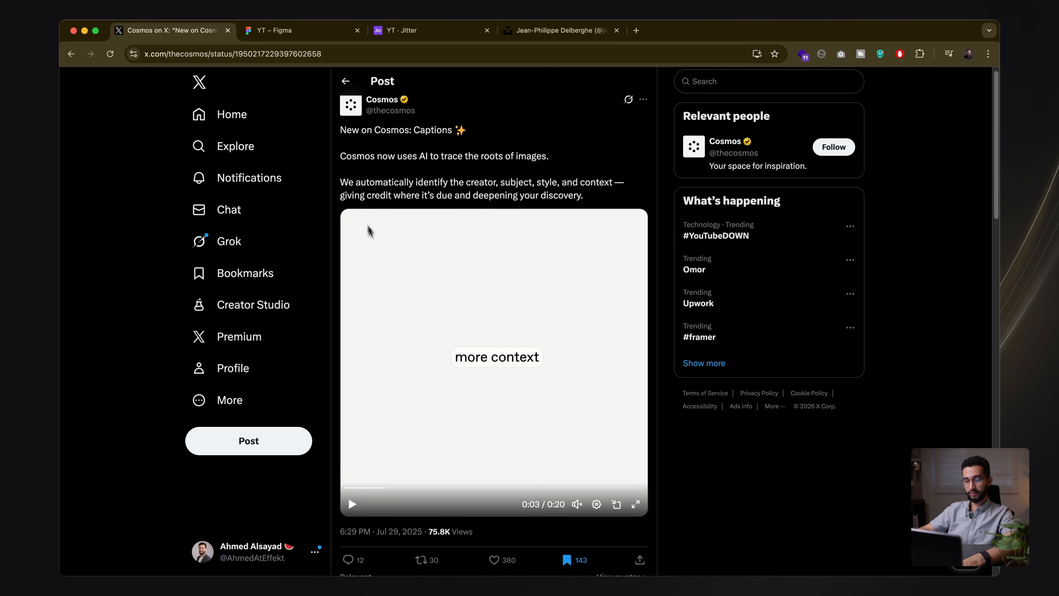
click(431, 34)
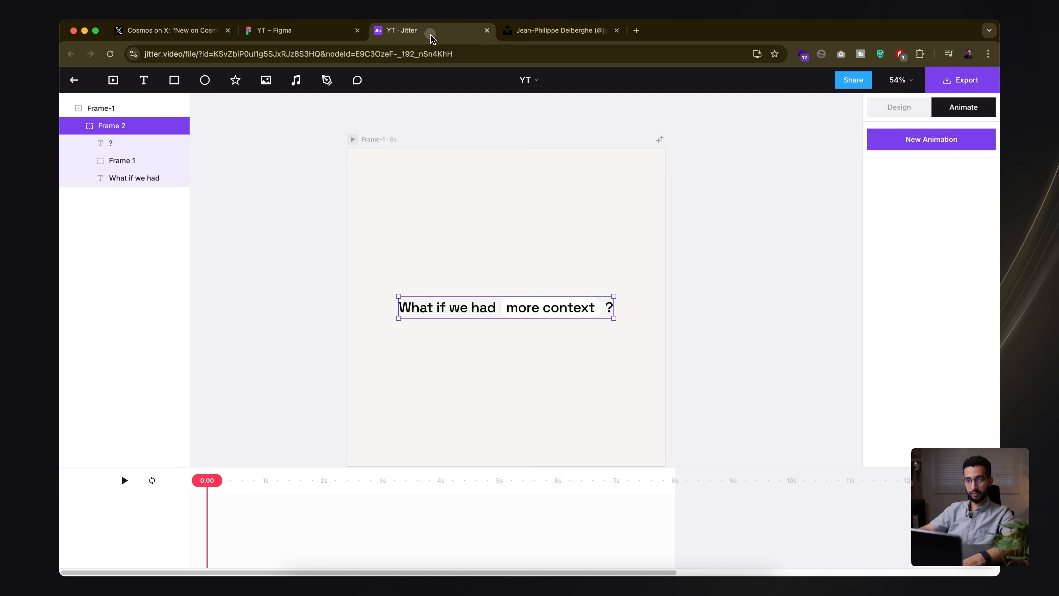
- Apply an upward Slide in animation to the "What if we had" text layer
click(460, 310)
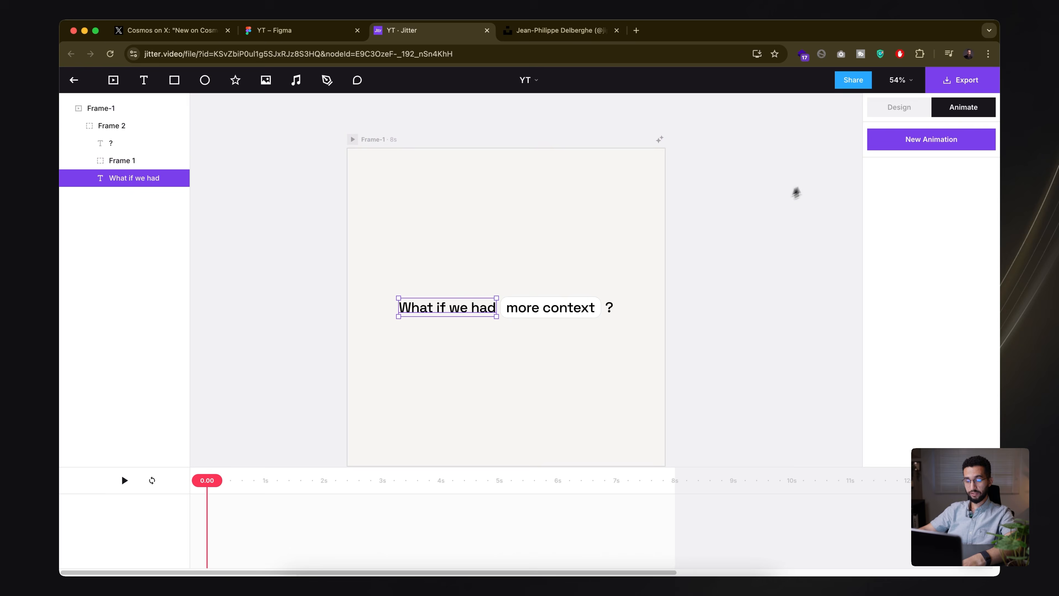
click(884, 140)
scroll(918, 427, down, 3)
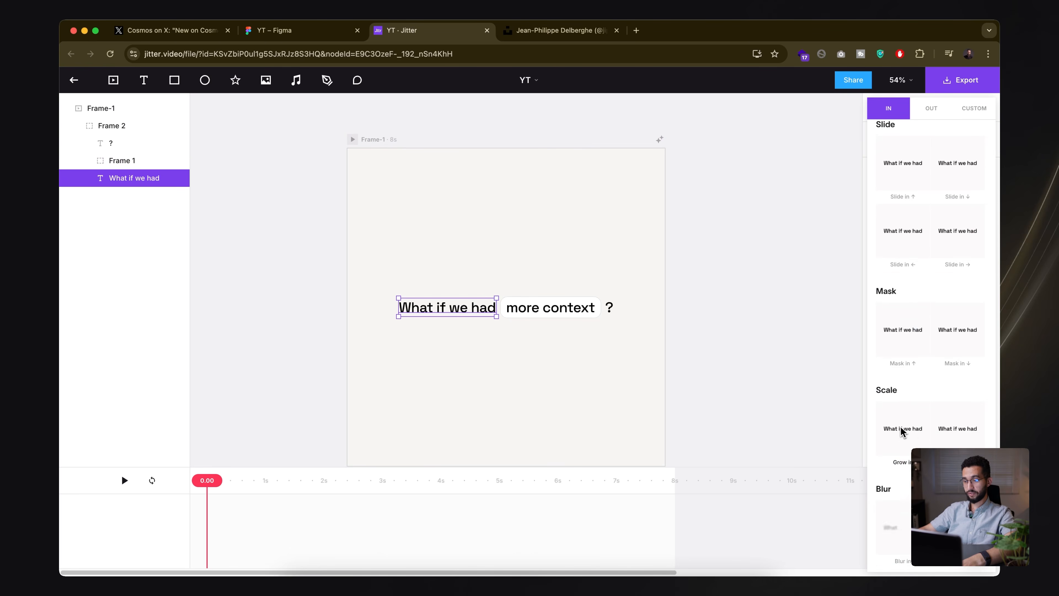
scroll(904, 433, up, 3)
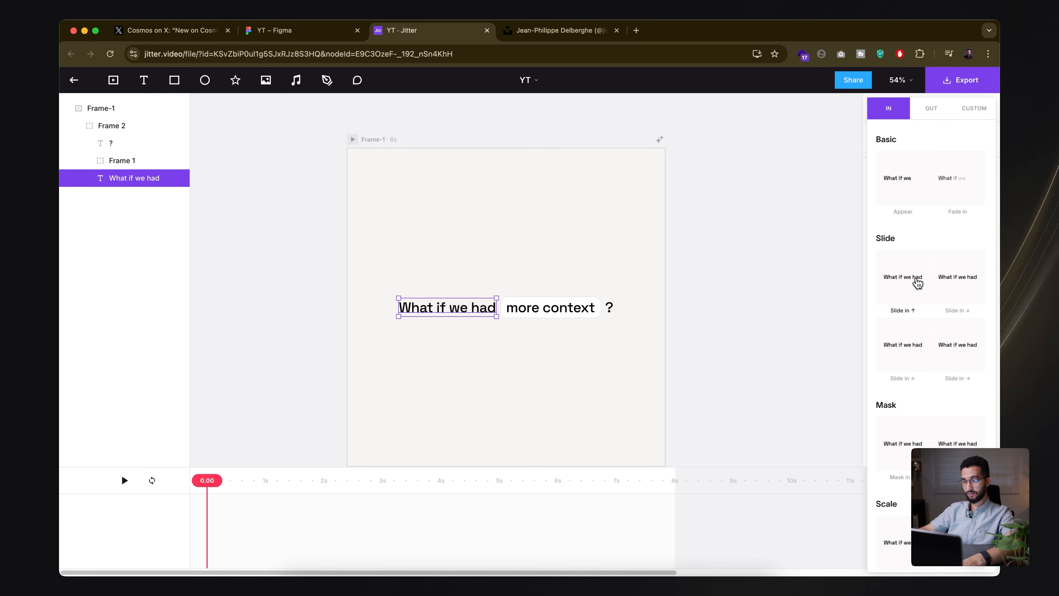
click(904, 284)
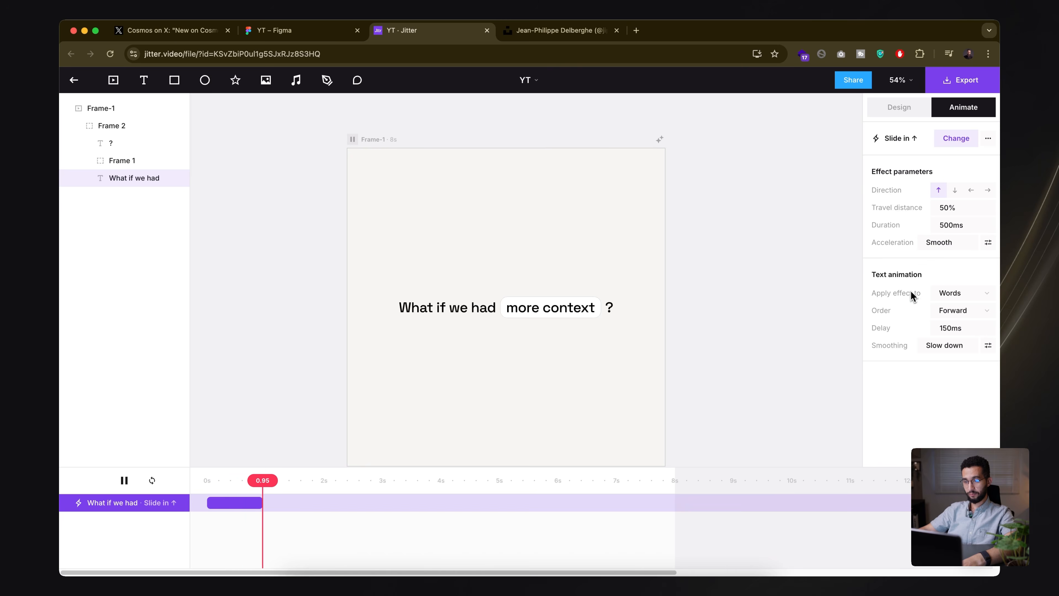
- Try a travel distance of 200% on the slide-in, and reduce it to 150%
text(200)
key(Return)
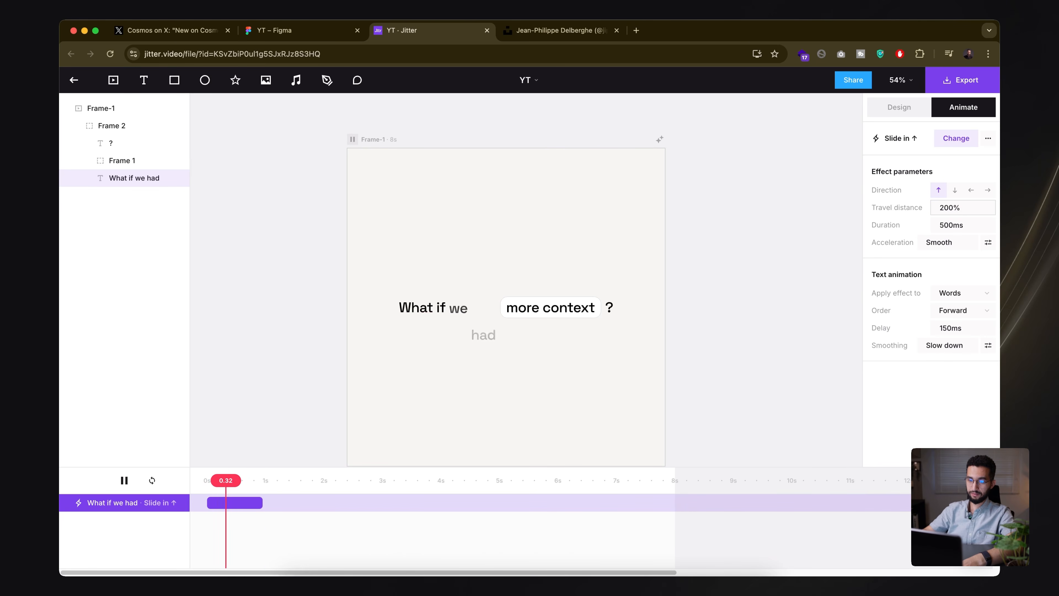
click(972, 208)
text(150)
key(Return)
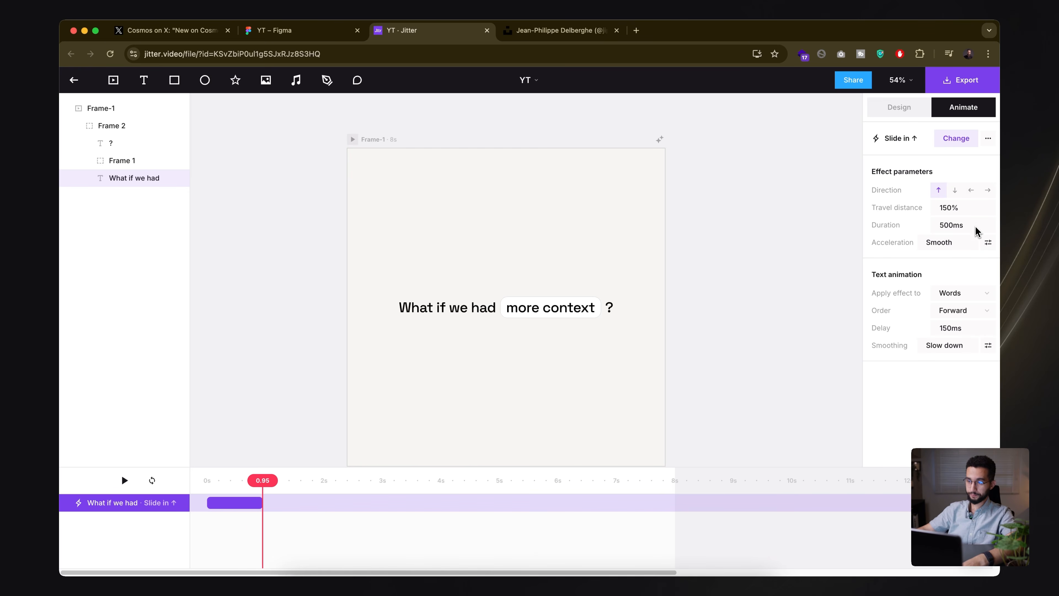
- Set the slide-in's text smoothing to None and its acceleration to Slow down
click(962, 350)
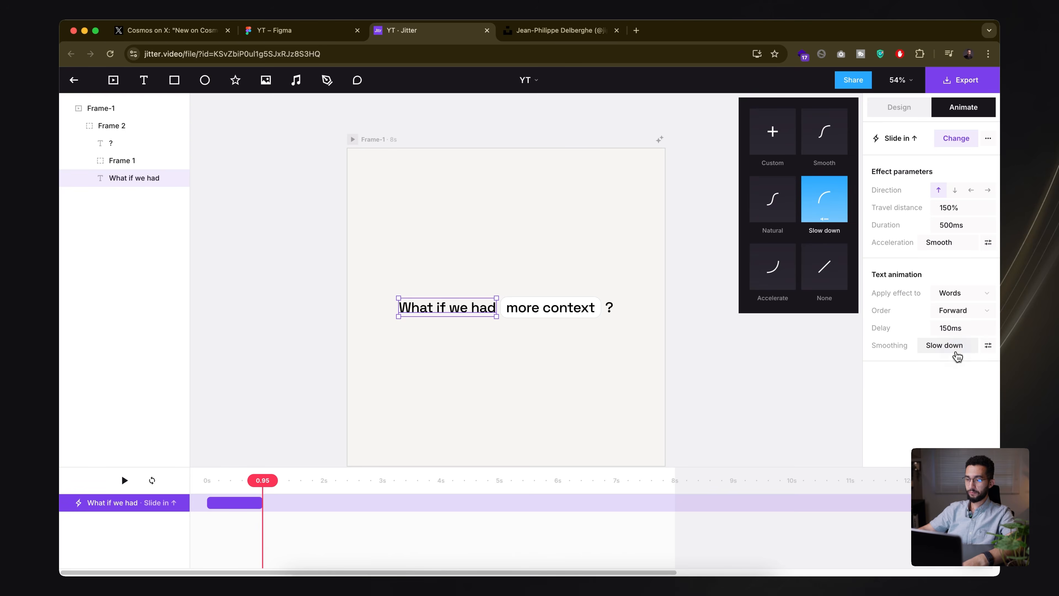
click(829, 275)
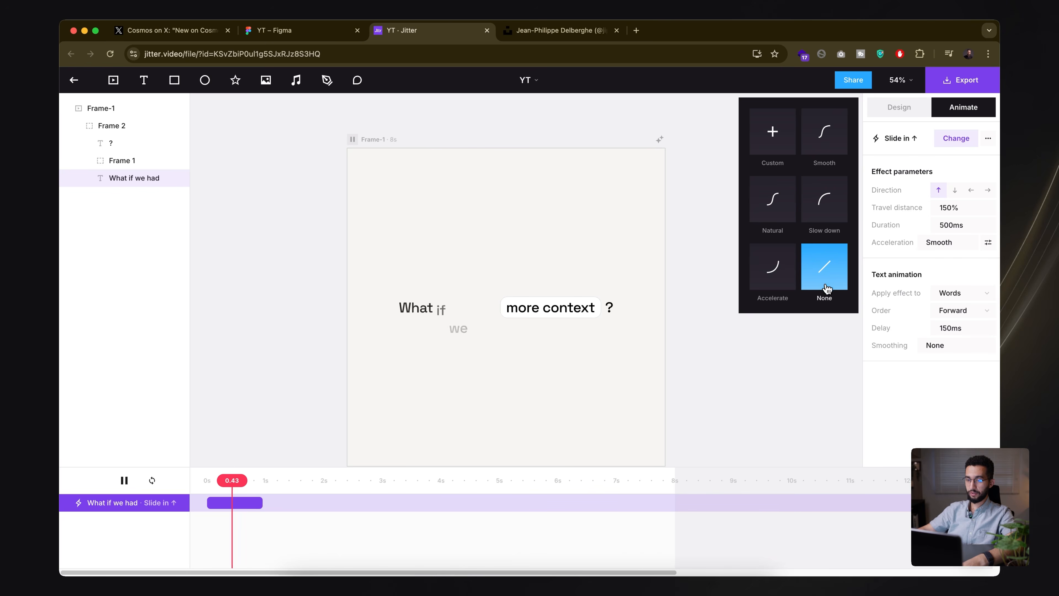
click(948, 244)
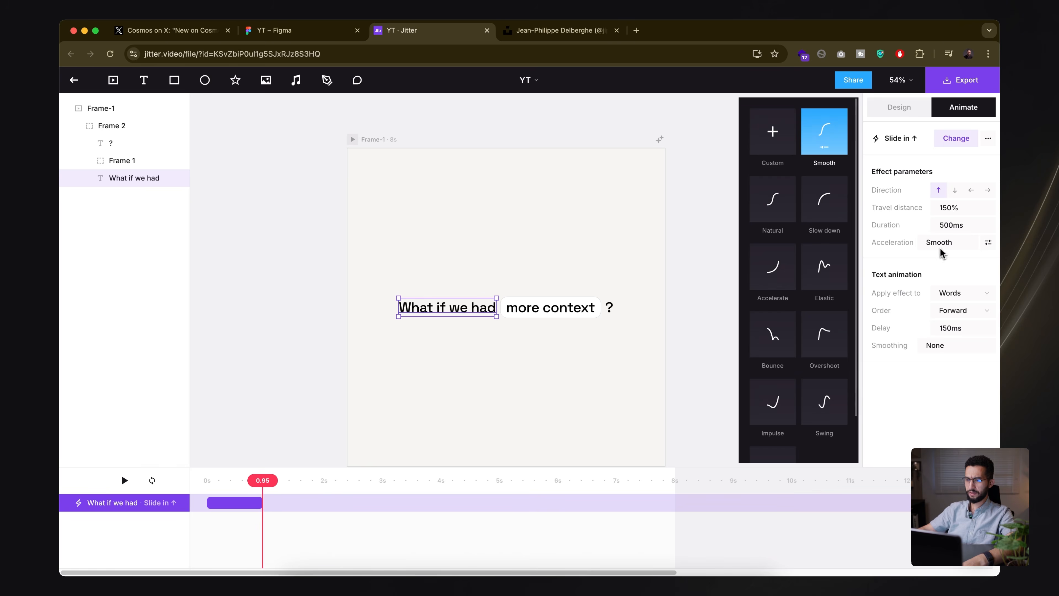
scroll(813, 346, down, 2)
scroll(818, 271, up, 2)
click(833, 221)
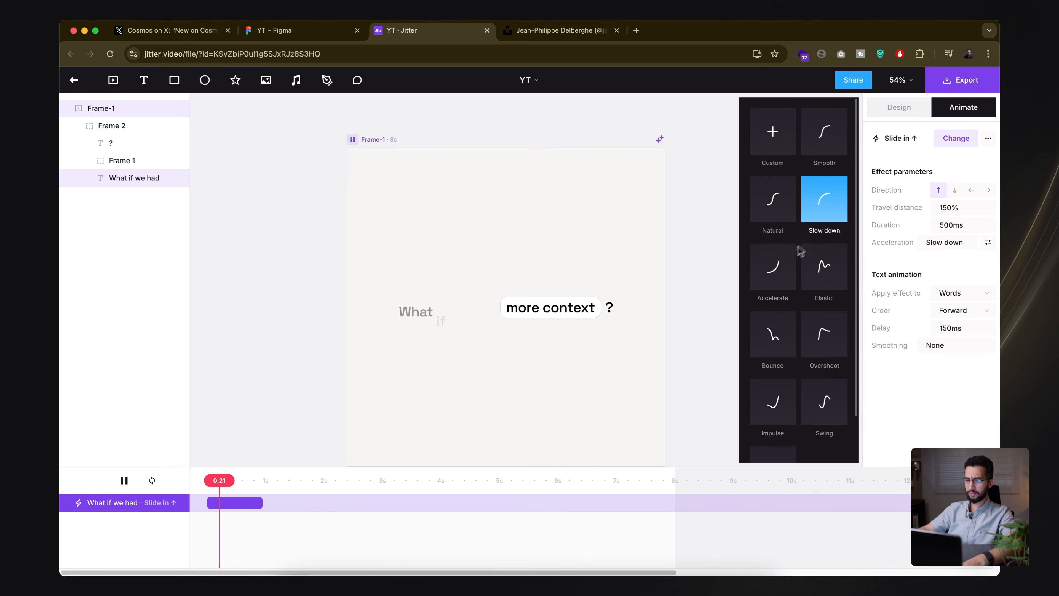
click(902, 374)
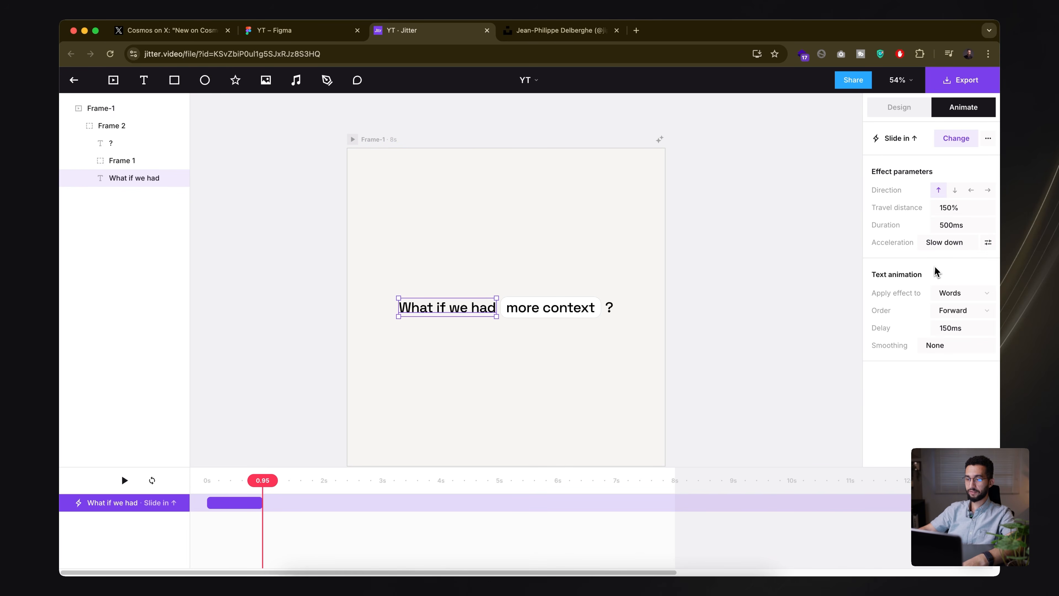
- Play the "What if we had" slide-in twice from the start to check its pacing
click(197, 480)
key(space)
click(199, 482)
key(space)
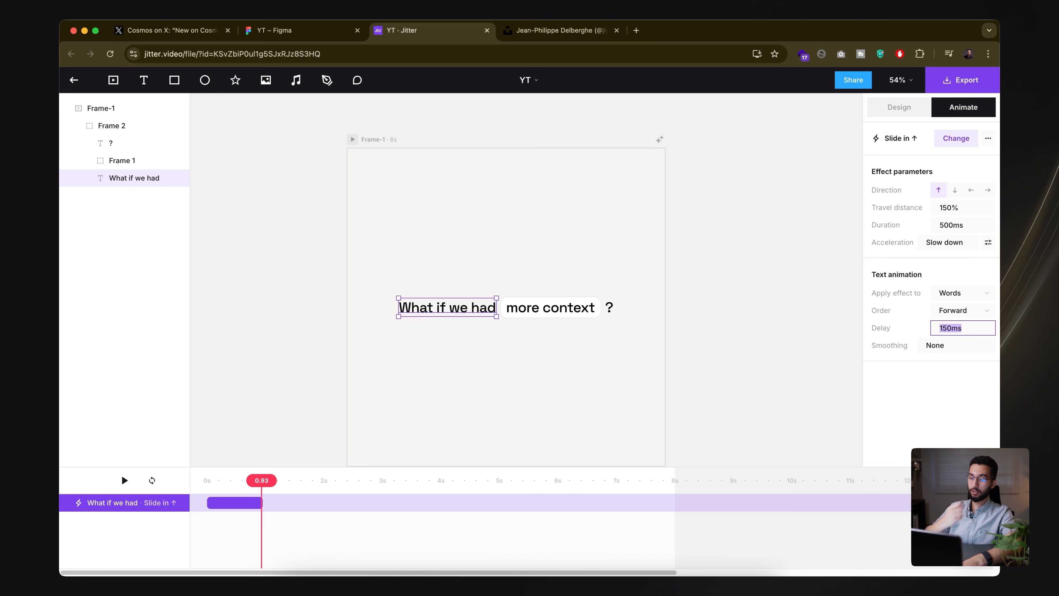
- Set the delay between words to 200 ms and preview the slide-in
text(200)
key(Return)
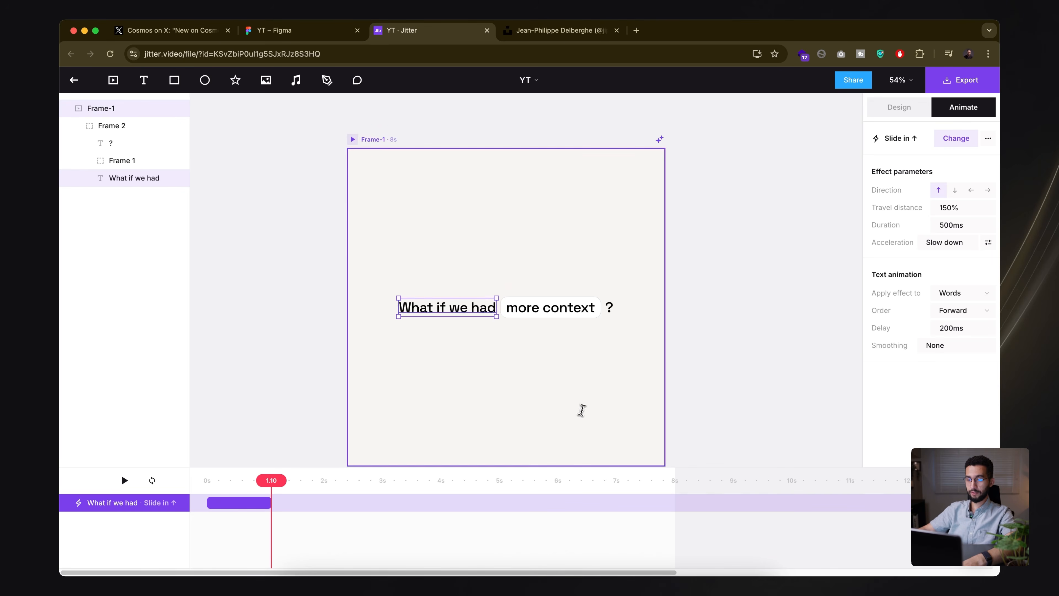
click(268, 479)
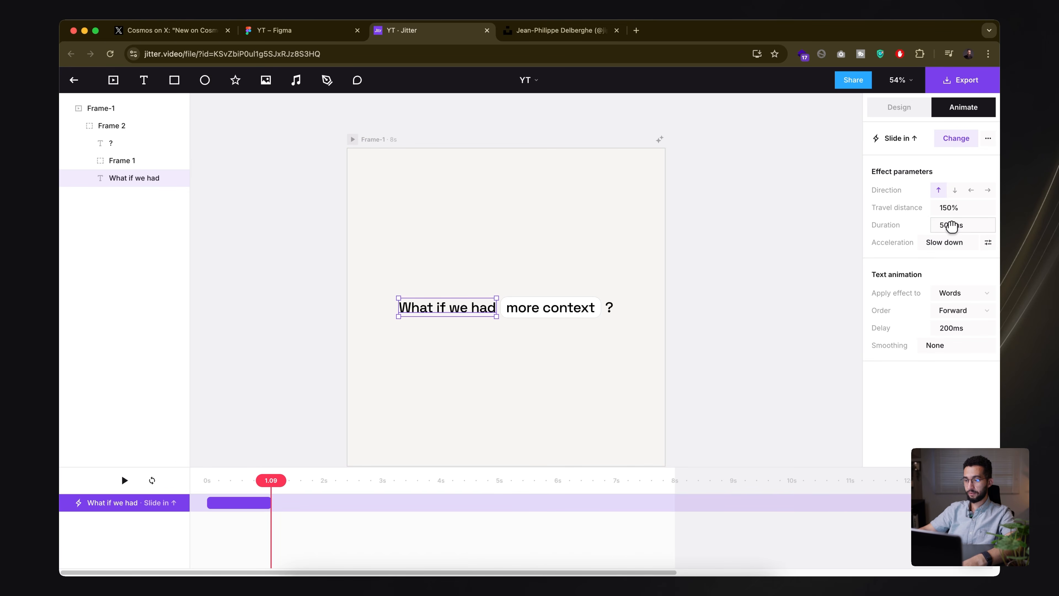
- Replay the opening "What if we had" text of the Cosmos video on X for comparison, and return to Jitter
click(176, 30)
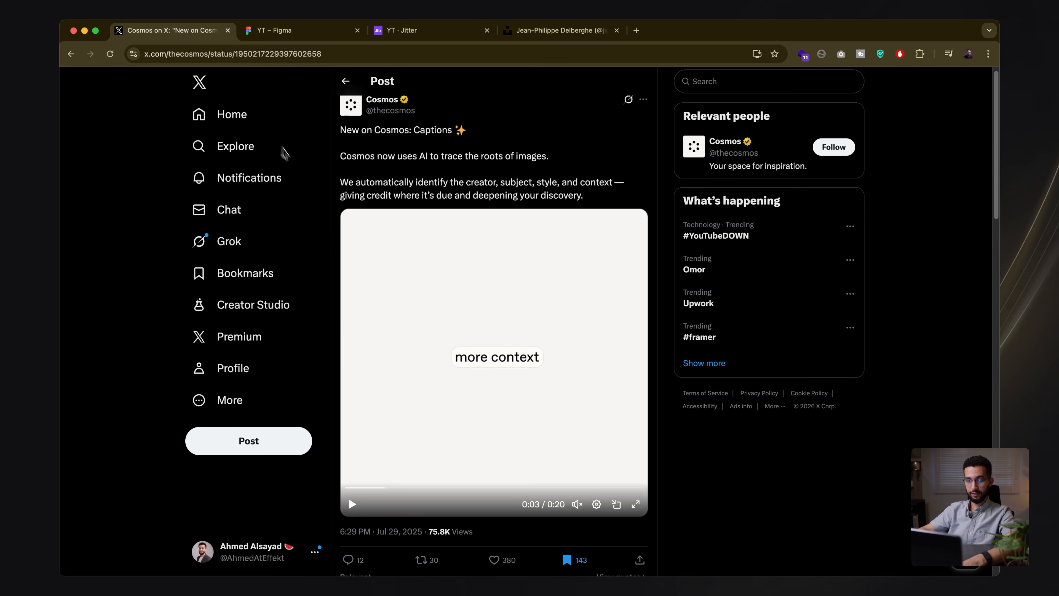
click(352, 506)
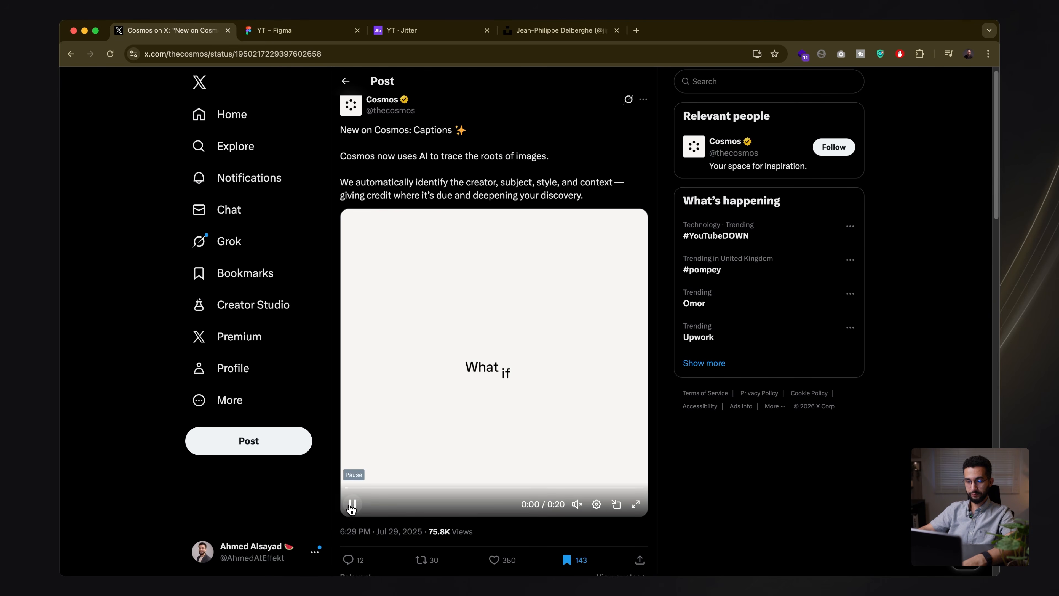
drag(360, 493, 342, 487)
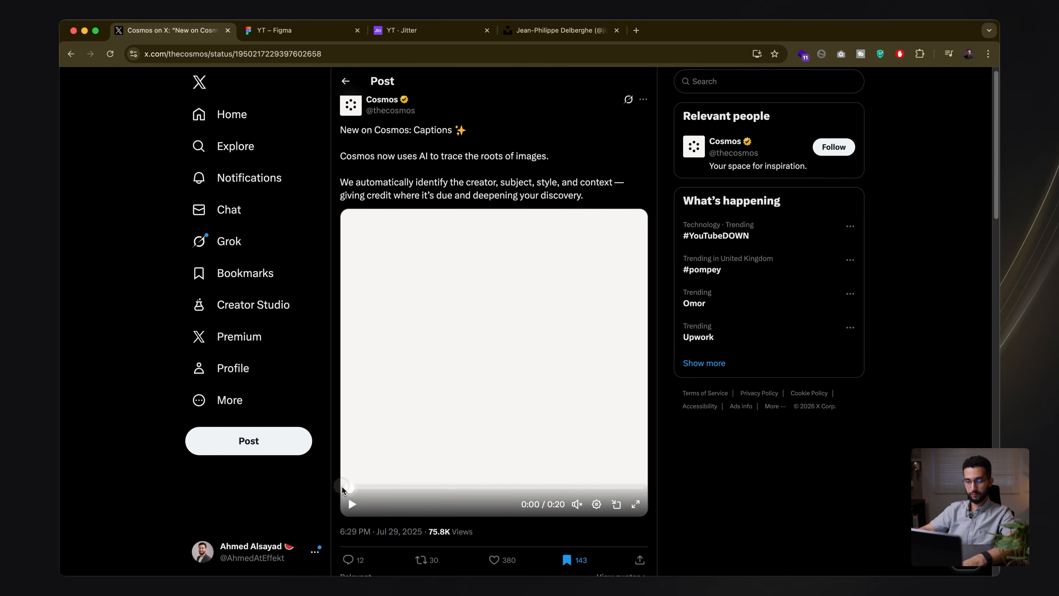
click(346, 488)
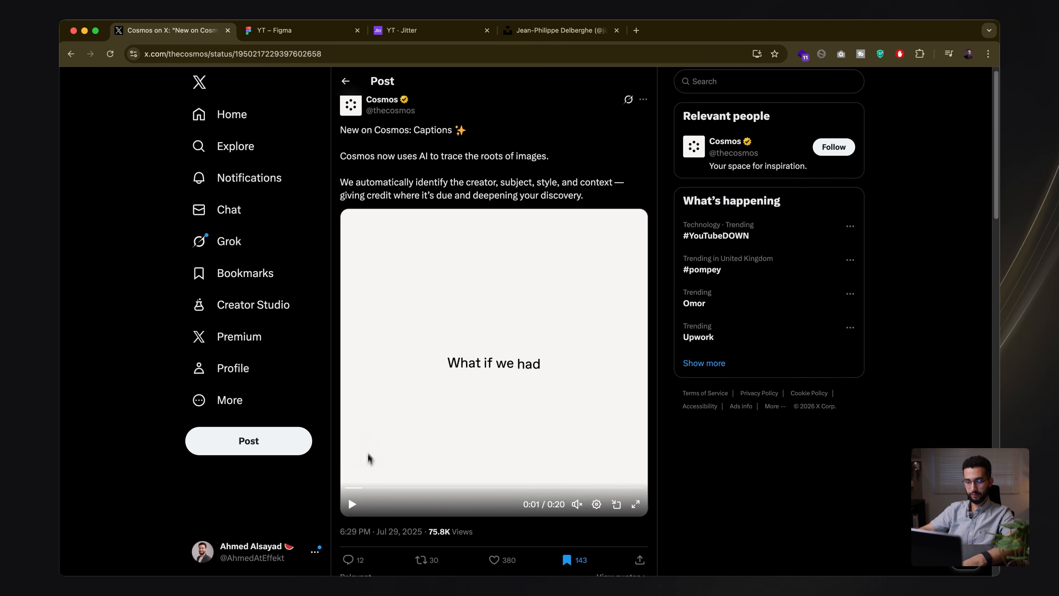
click(320, 33)
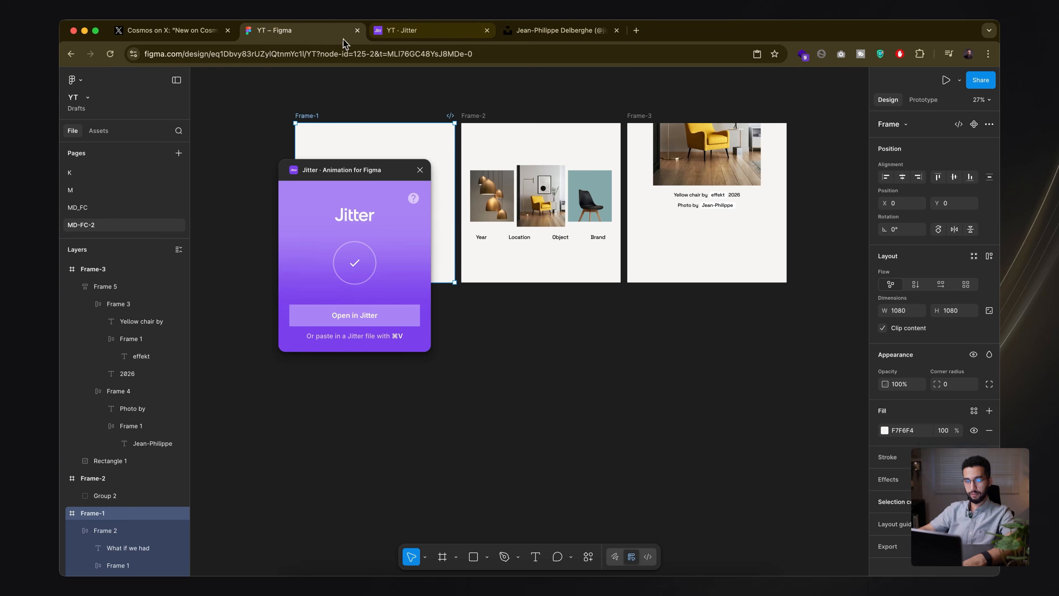
click(452, 33)
- Compare the Natural, Smooth and Slow down accelerations on the slide-in, and choose Smooth
click(946, 243)
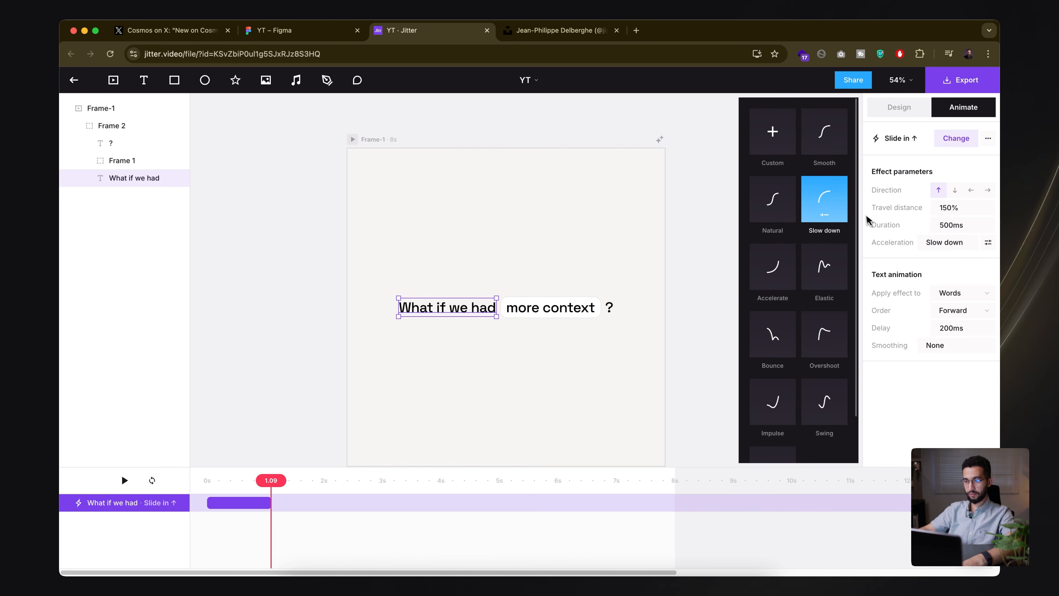
click(768, 224)
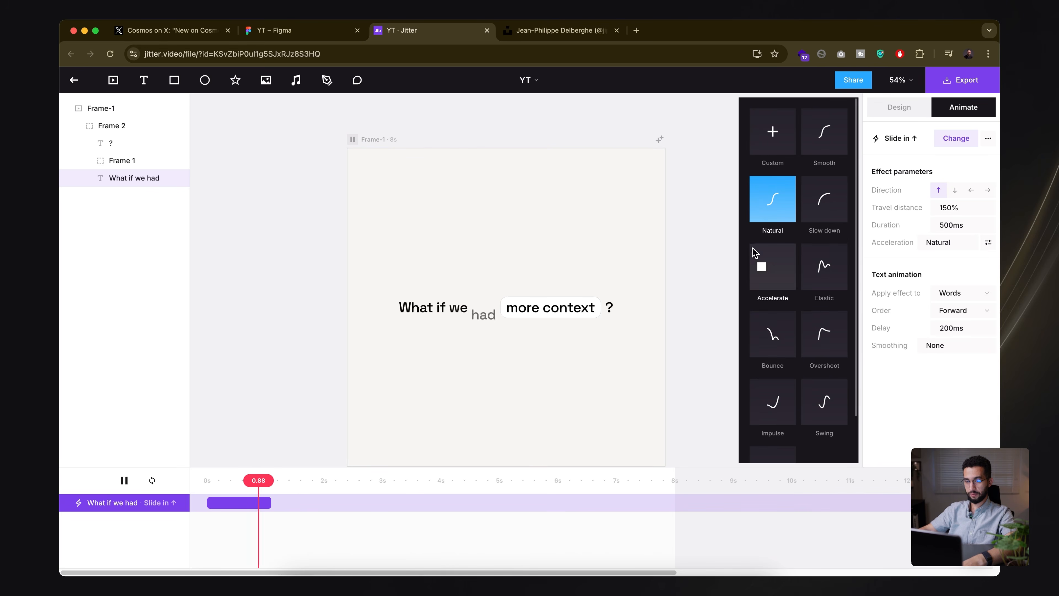
click(820, 161)
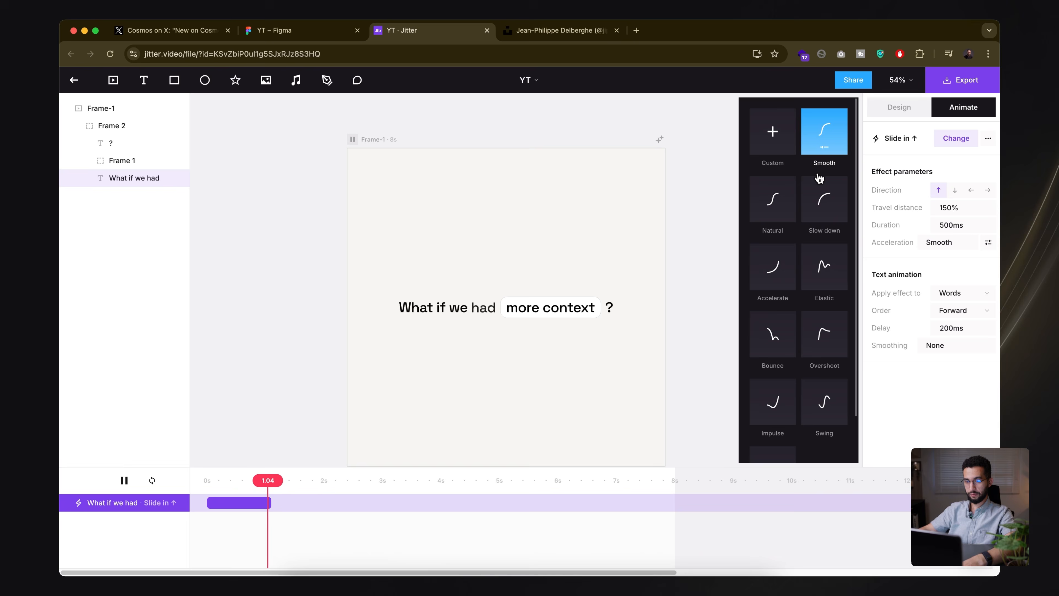
click(822, 204)
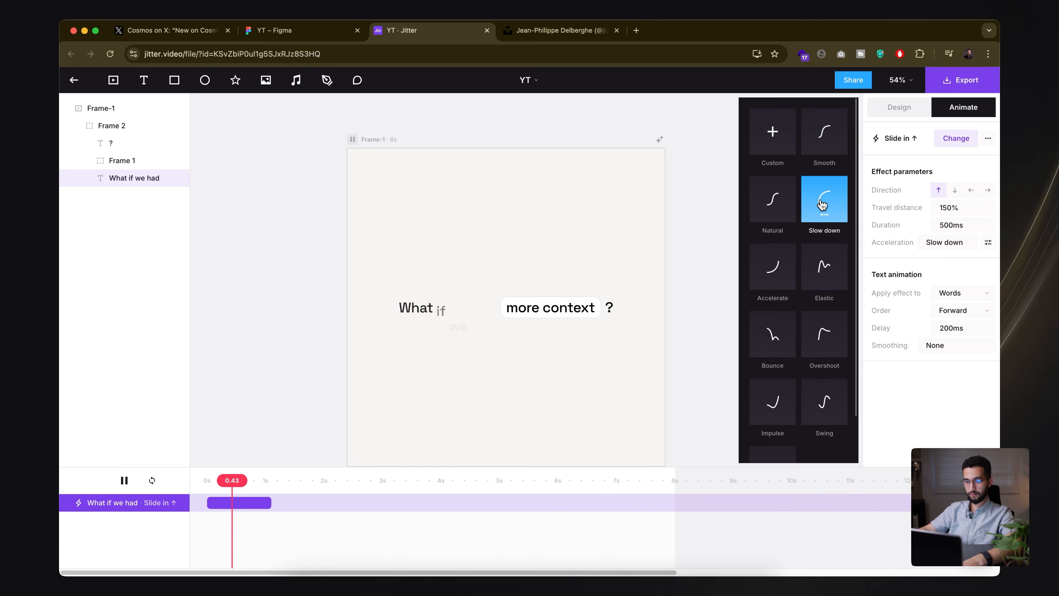
click(789, 208)
click(825, 158)
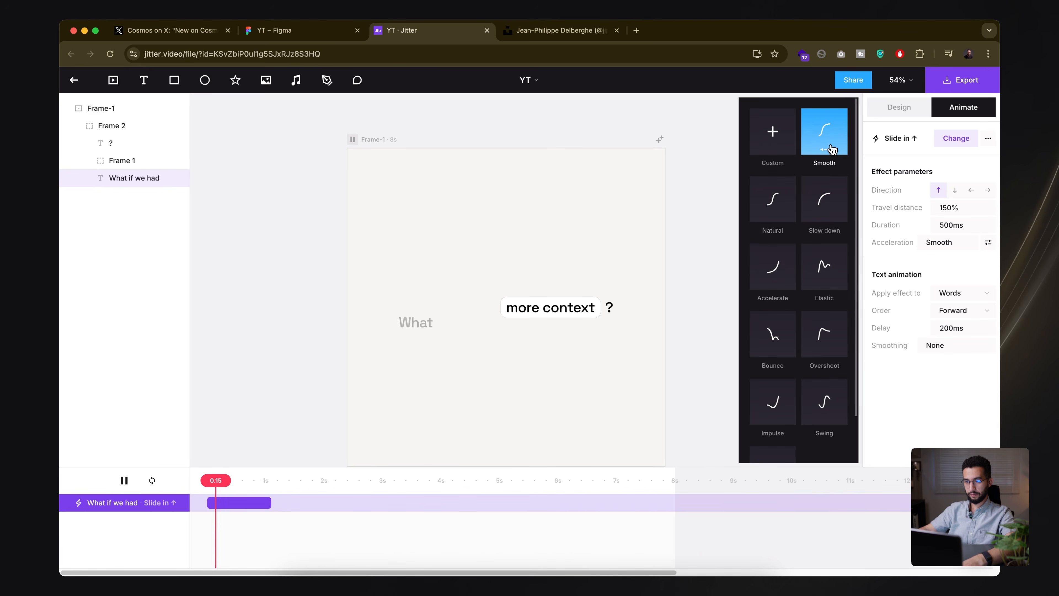
- Set the slide-in's word delay to 150 ms and travel distance to 120%, and replay it from the start
click(947, 328)
text(150)
key(Return)
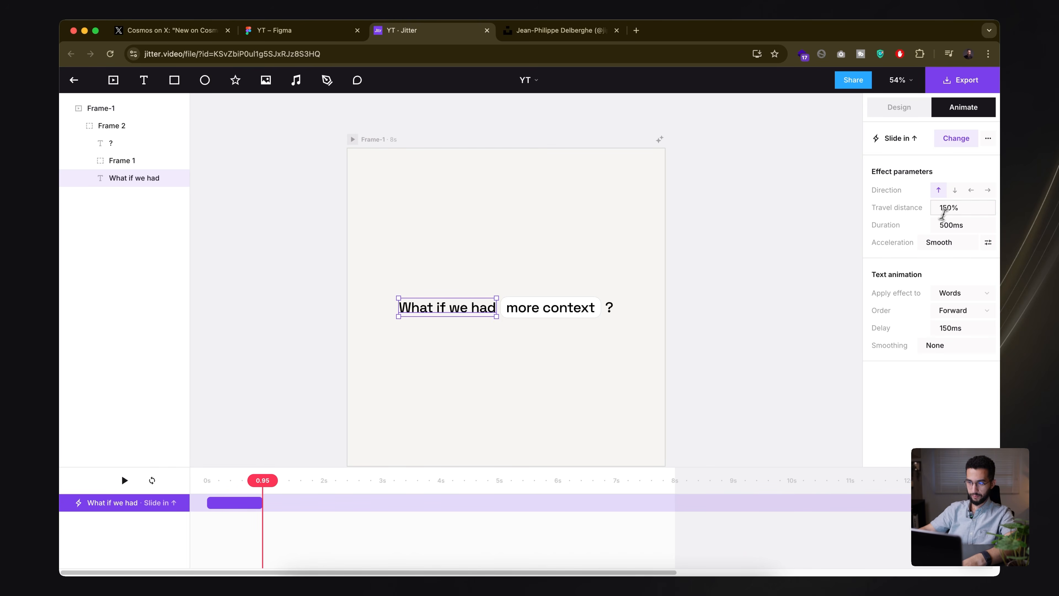
key(Return)
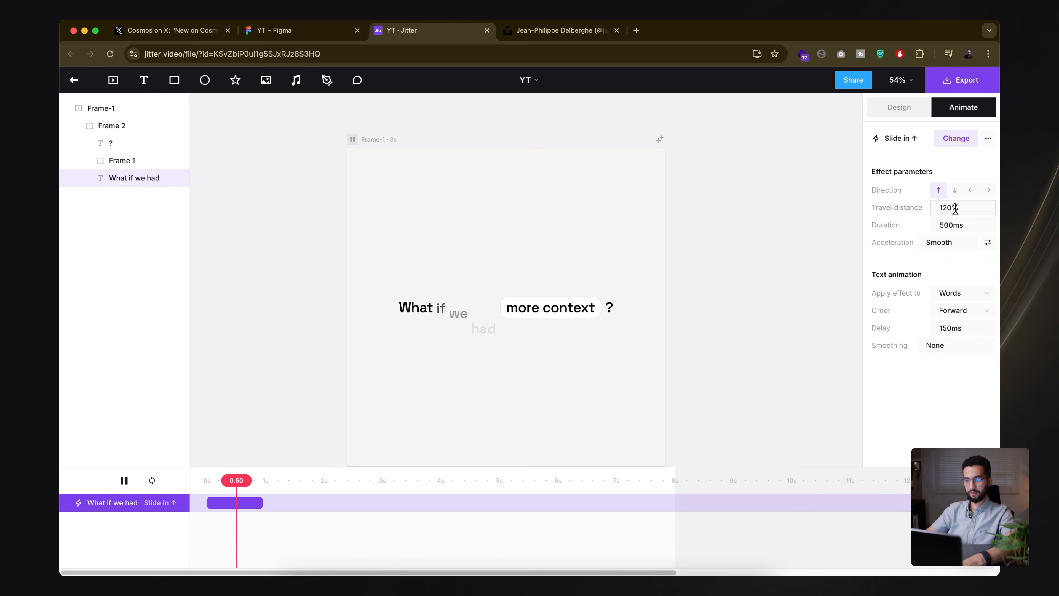
click(199, 481)
key(space)
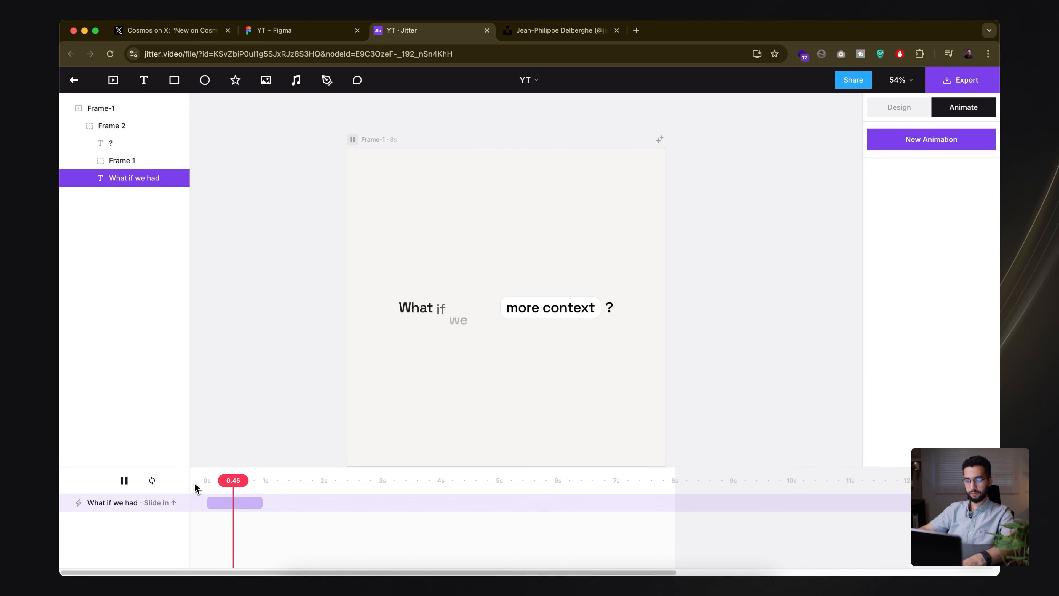
click(210, 481)
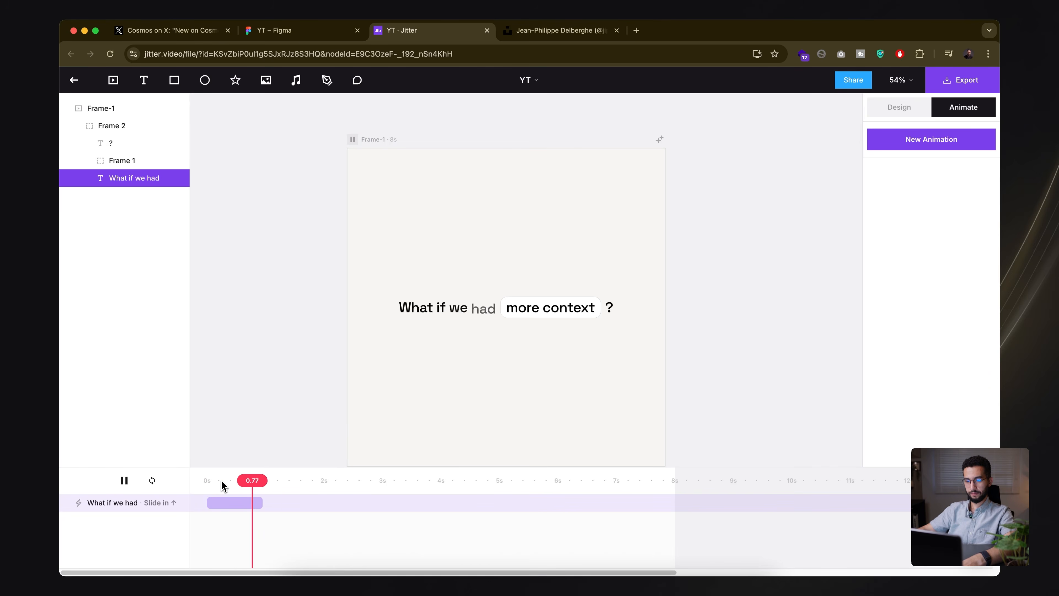
- Set the acceleration of the "What if we had" slide-in to Slow down and replay it from the start
click(253, 502)
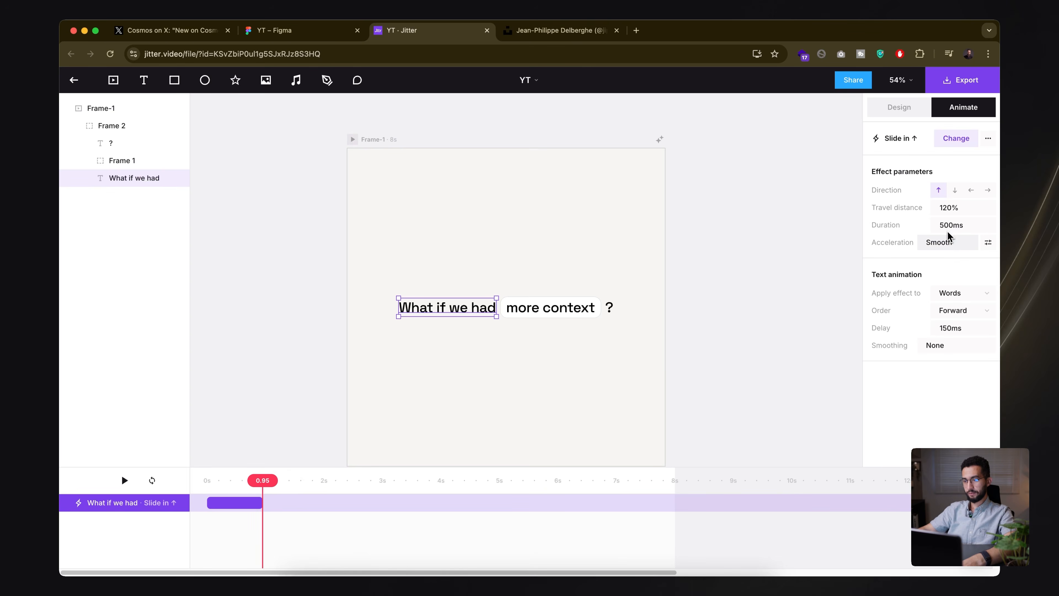
click(944, 242)
click(825, 199)
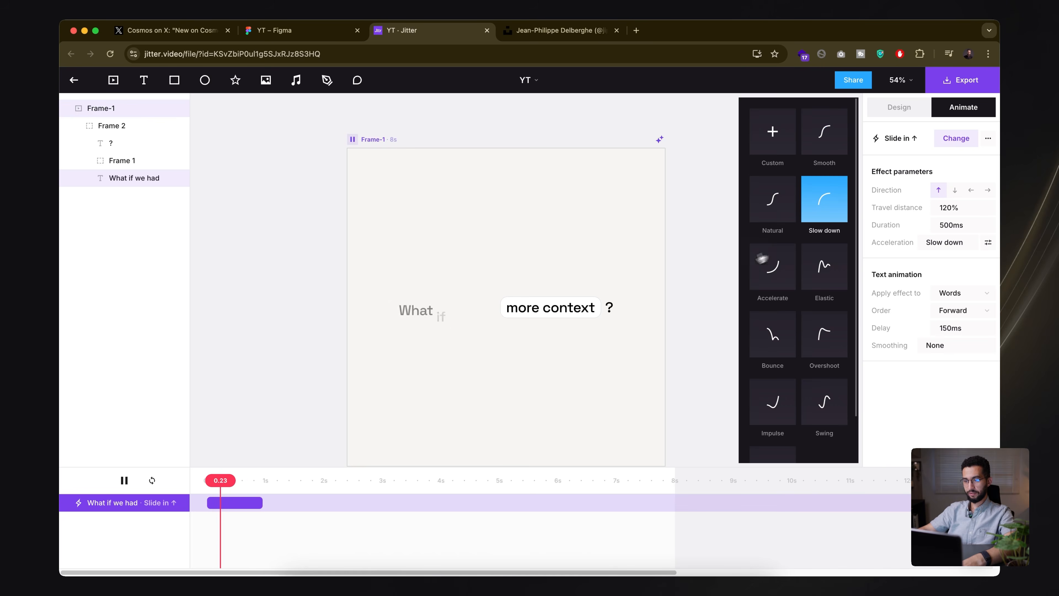
mouse_move(207, 480)
mouse_down()
mouse_move(265, 481)
mouse_move(196, 481)
mouse_up()
key(space)
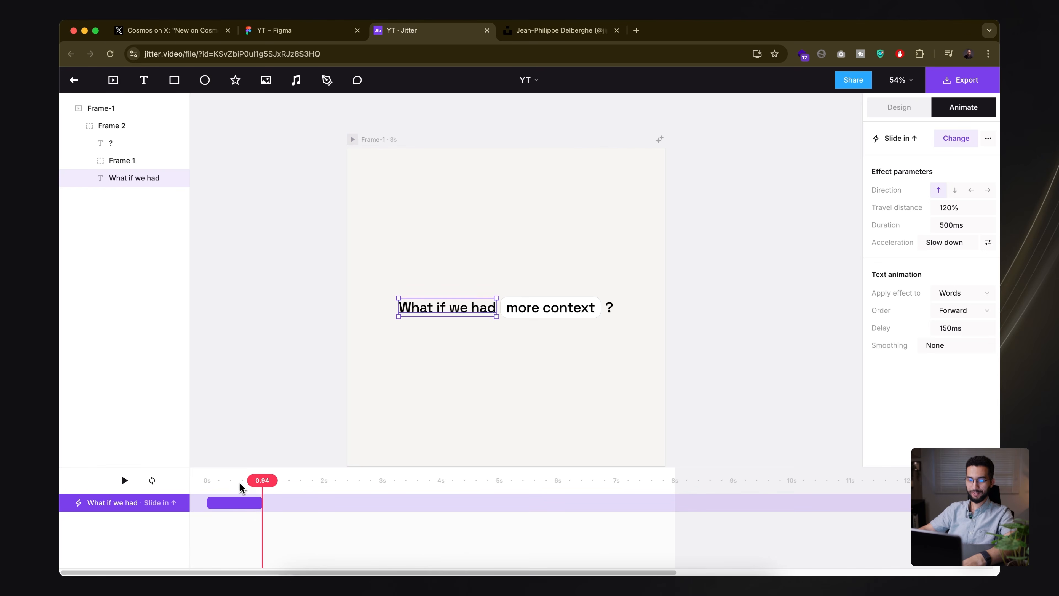
- Try a 130% travel distance on the slide-in, preview it, and raise the travel distance to 150%
click(963, 211)
text(130)
key(Return)
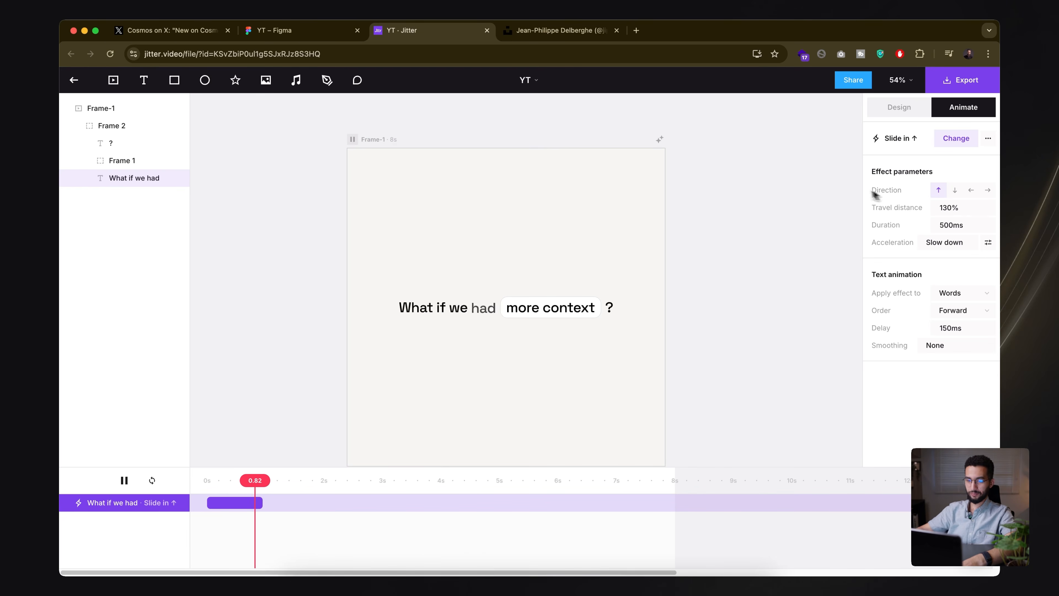
click(955, 212)
key(BackSpace)
key(BackSpace)
text(50)
key(Return)
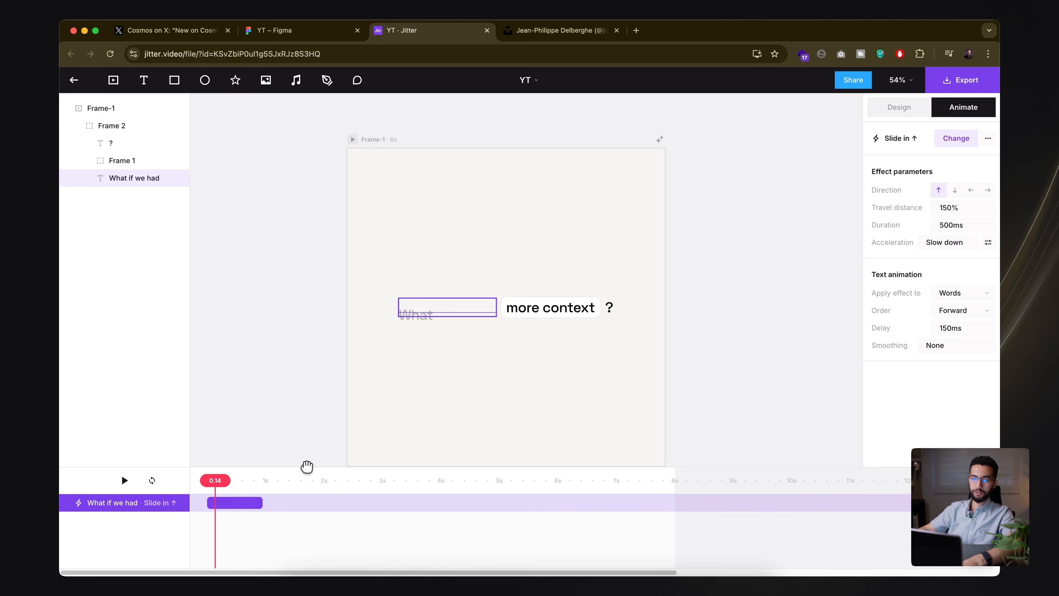
- Copy the "What if we had" slide-in animation onto the "more context" text and play it back
click(543, 311)
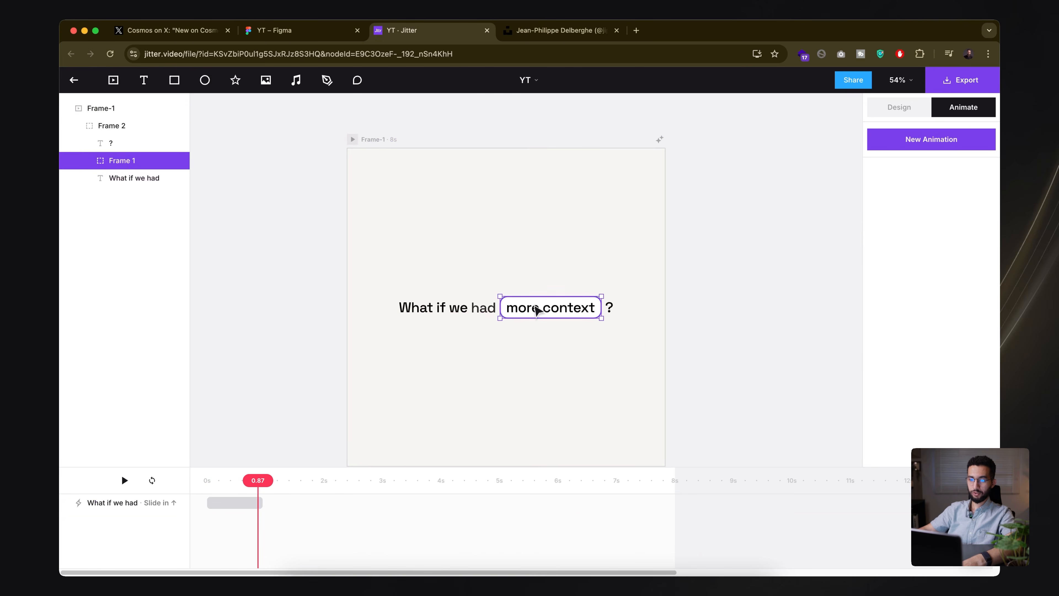
click(538, 311)
click(533, 342)
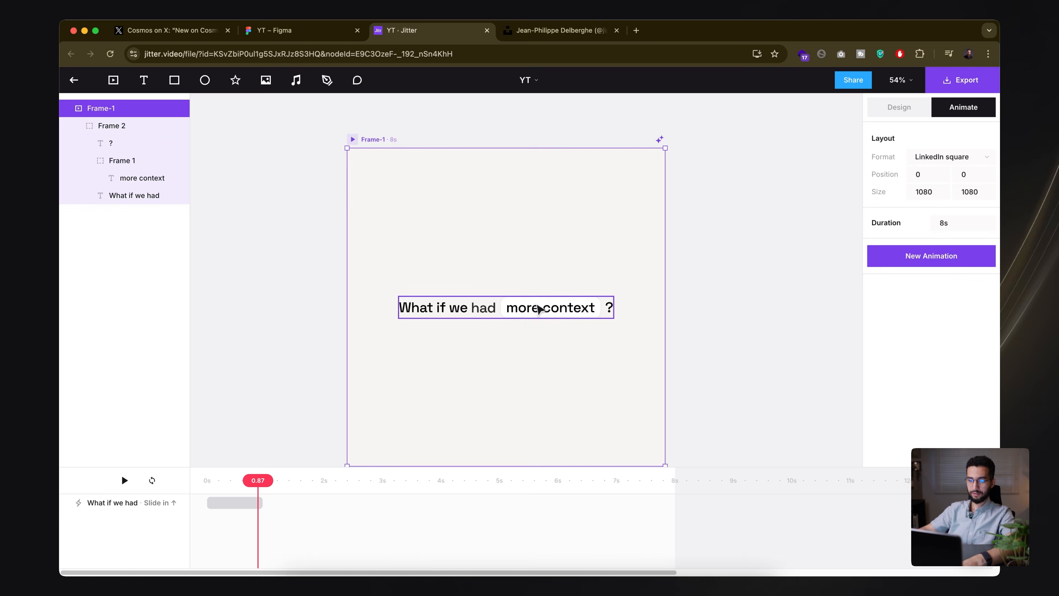
double_click(538, 305)
click(246, 502)
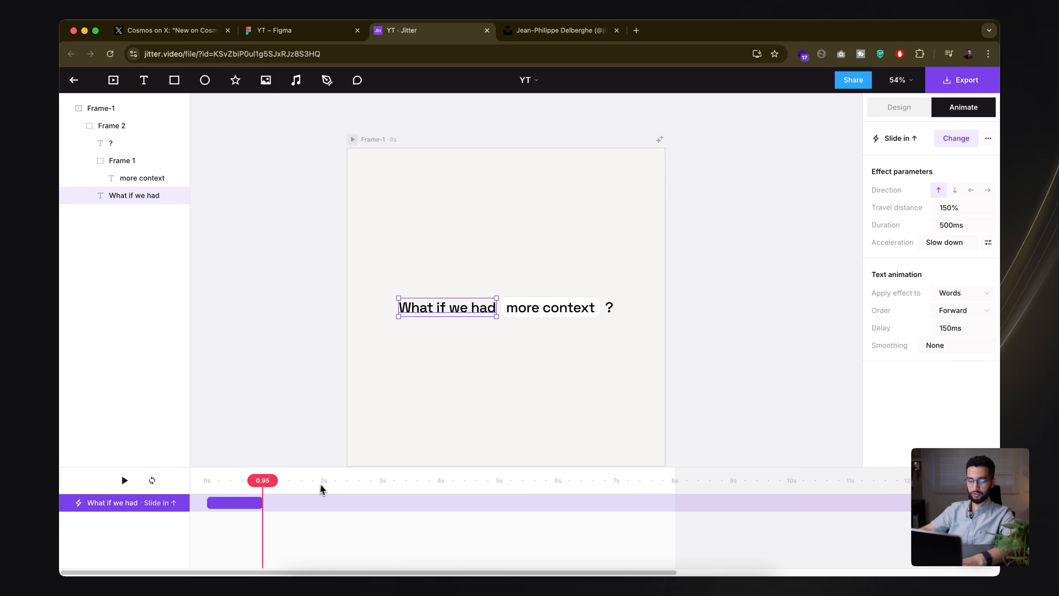
click(556, 311)
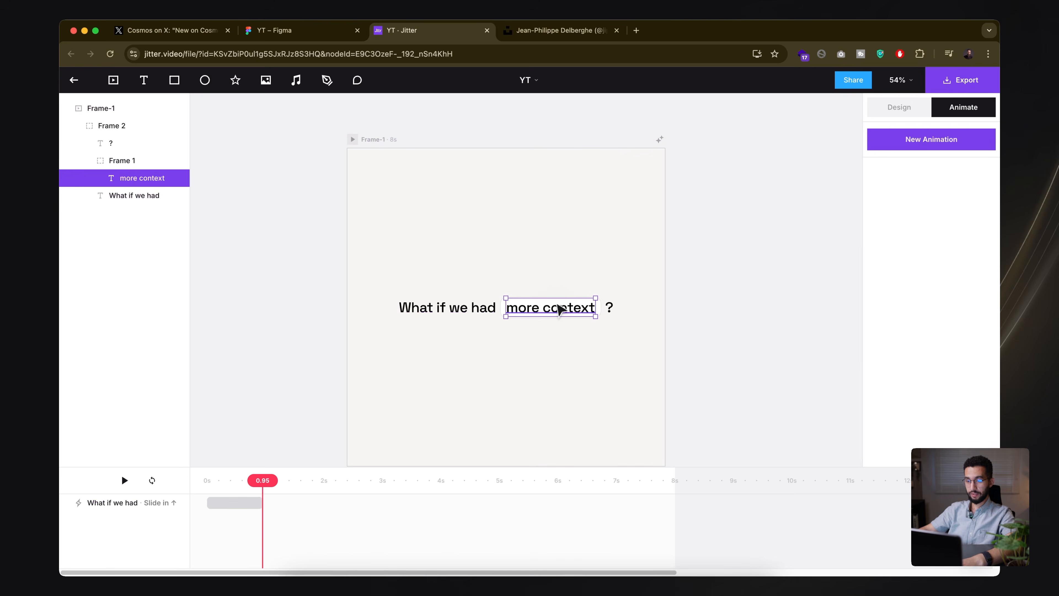
key(ctrl+v)
key(space)
key(space)
key(space)
- Review how "more context" and its pill appear in the Cosmos video on X, and return to Jitter
click(178, 31)
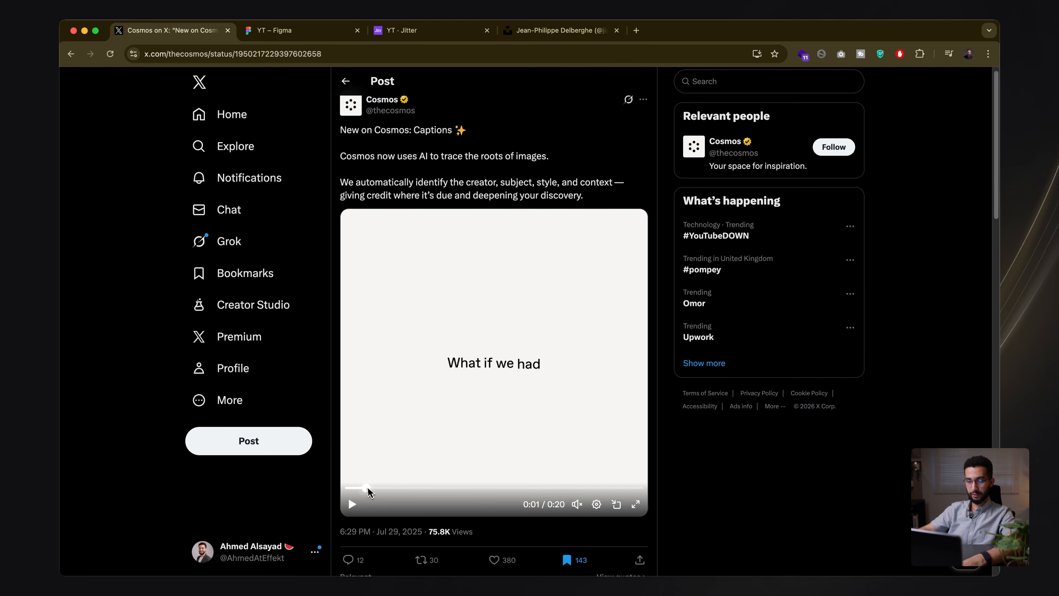
click(352, 504)
click(382, 490)
drag(382, 489, 372, 488)
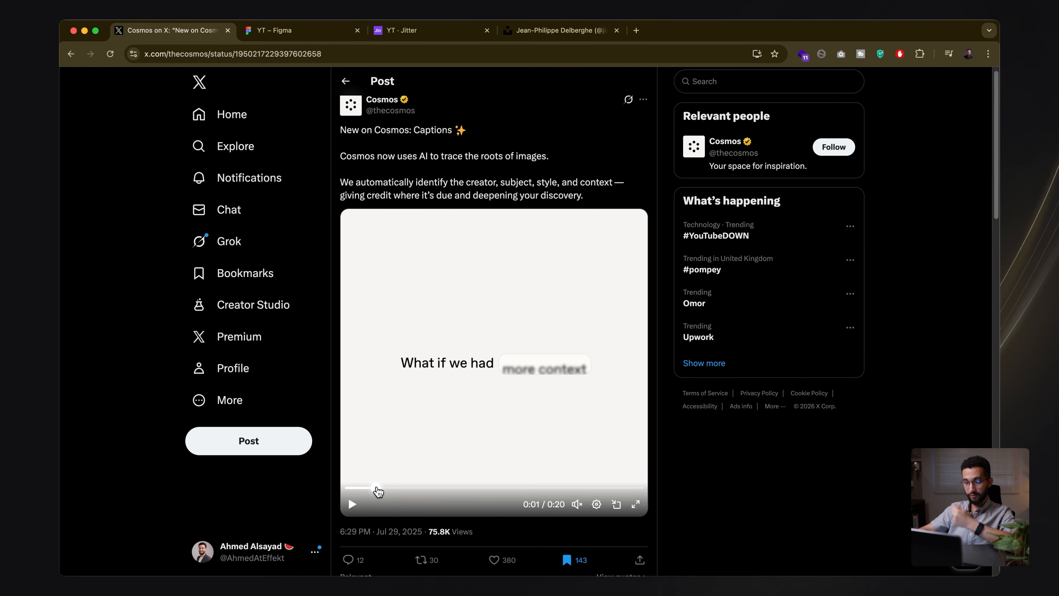
click(300, 30)
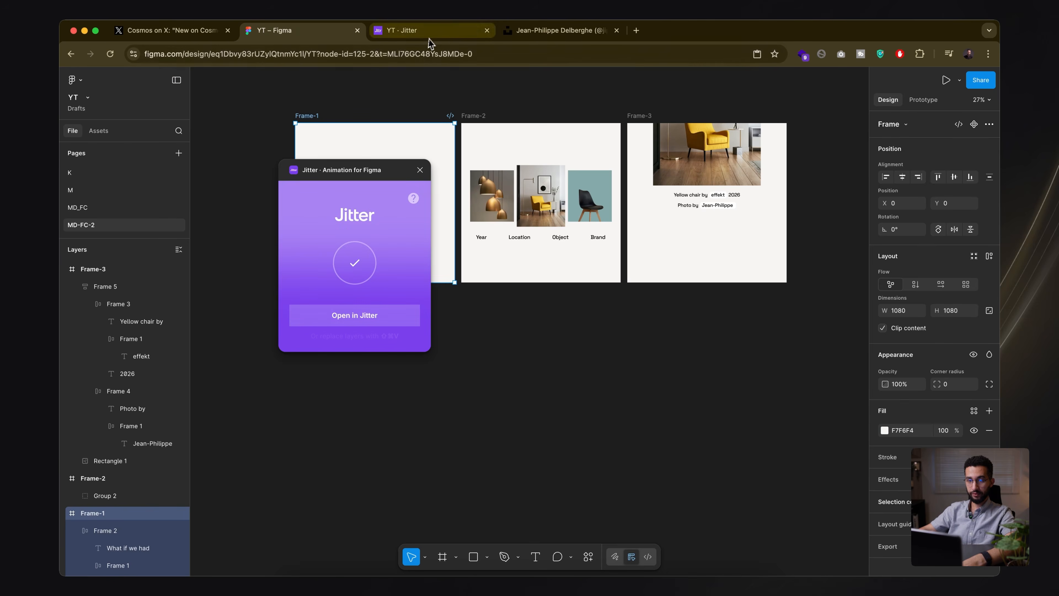
click(443, 33)
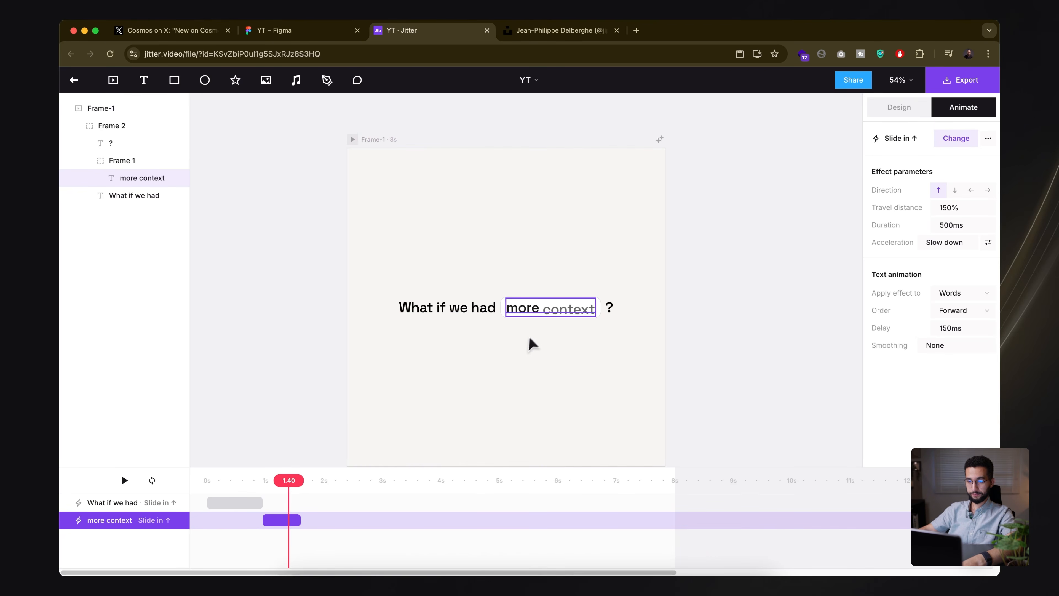
- Replay the title from the start and scrub through the "more context" slide-in
click(469, 310)
key(space)
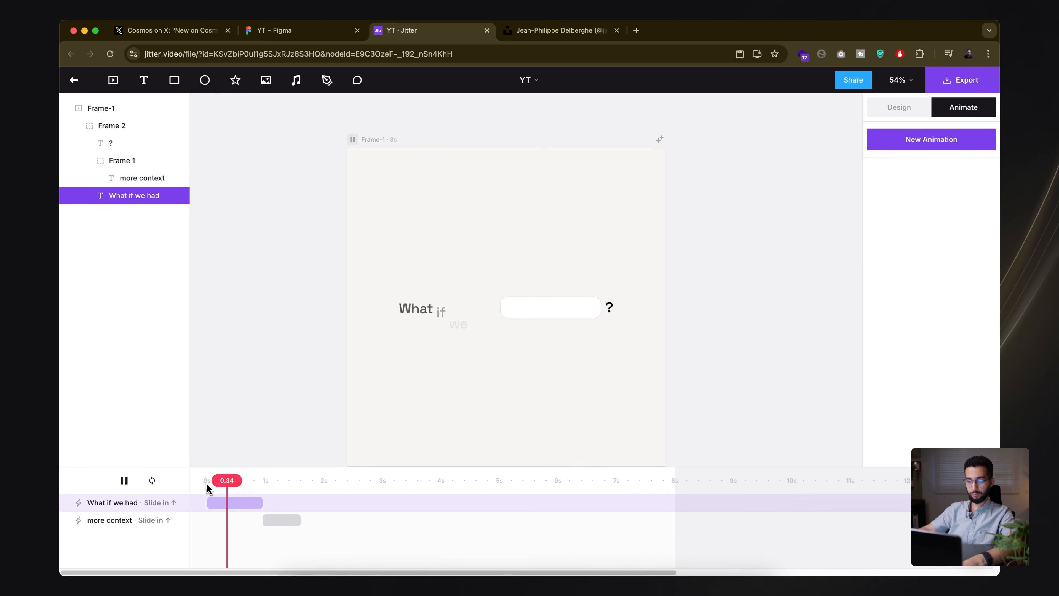
click(284, 520)
drag(300, 480, 249, 482)
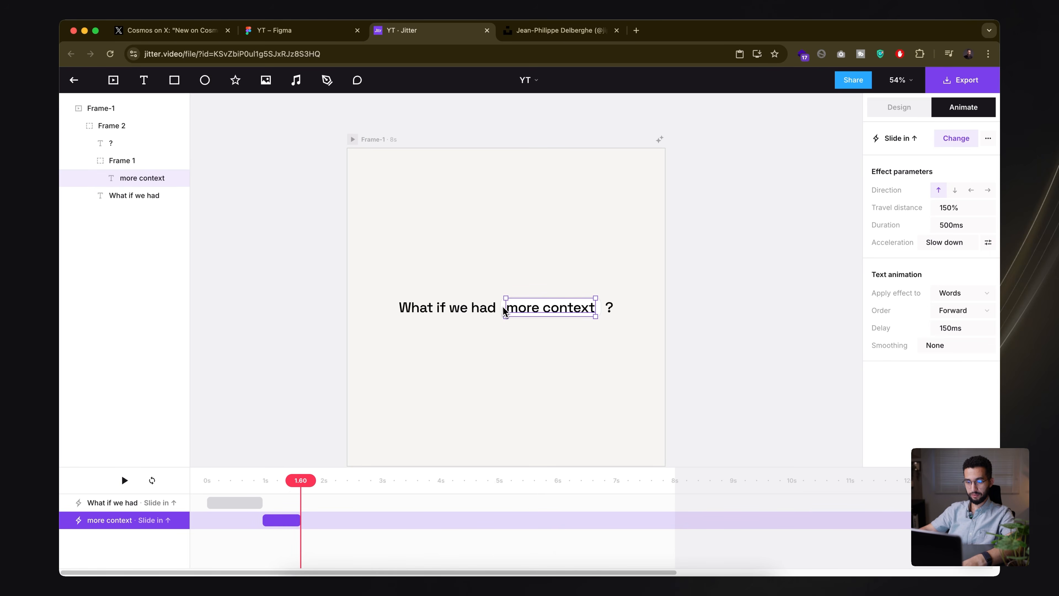
- Examine the design and animation settings of Frame 1, the pill behind "more context", and replay the scene
click(121, 160)
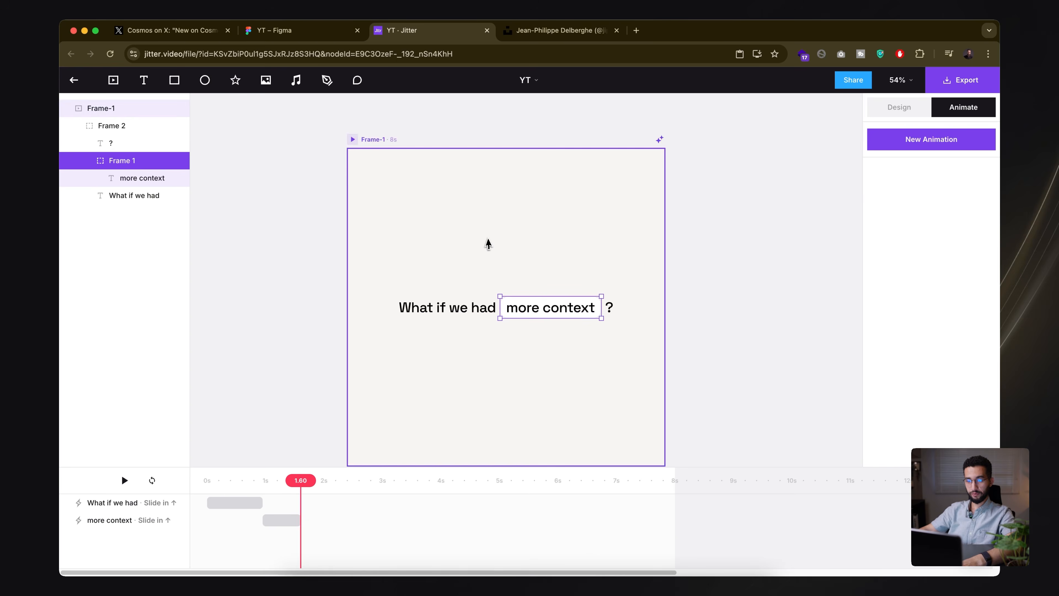
click(900, 108)
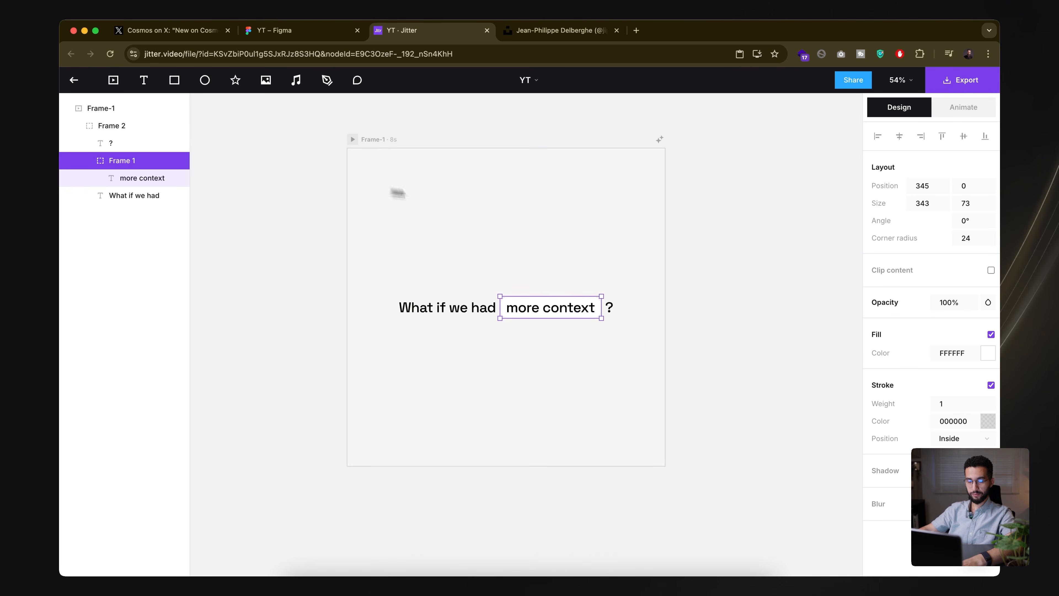
click(953, 107)
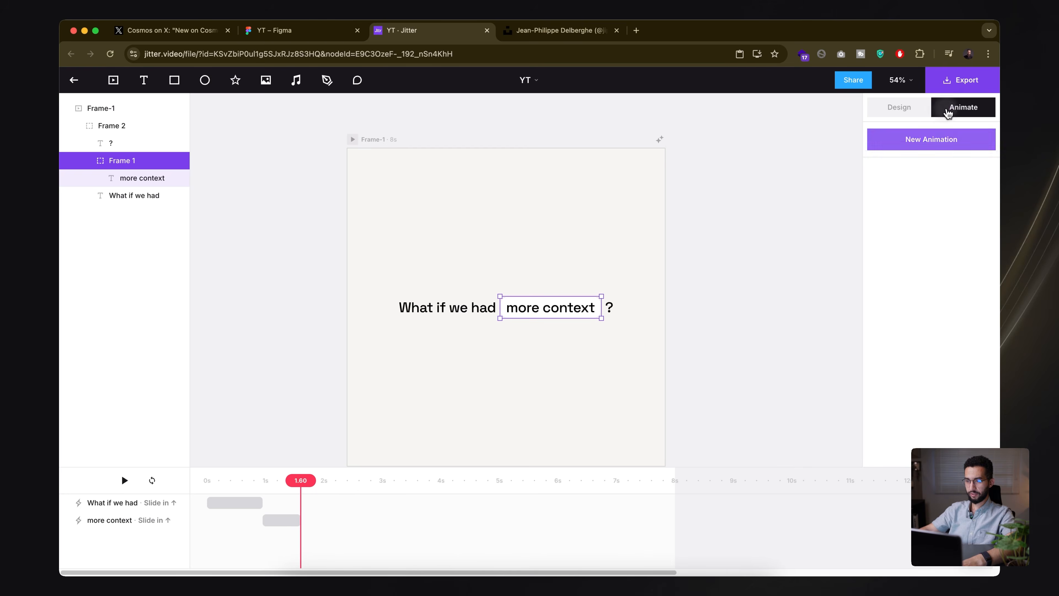
drag(301, 481, 267, 486)
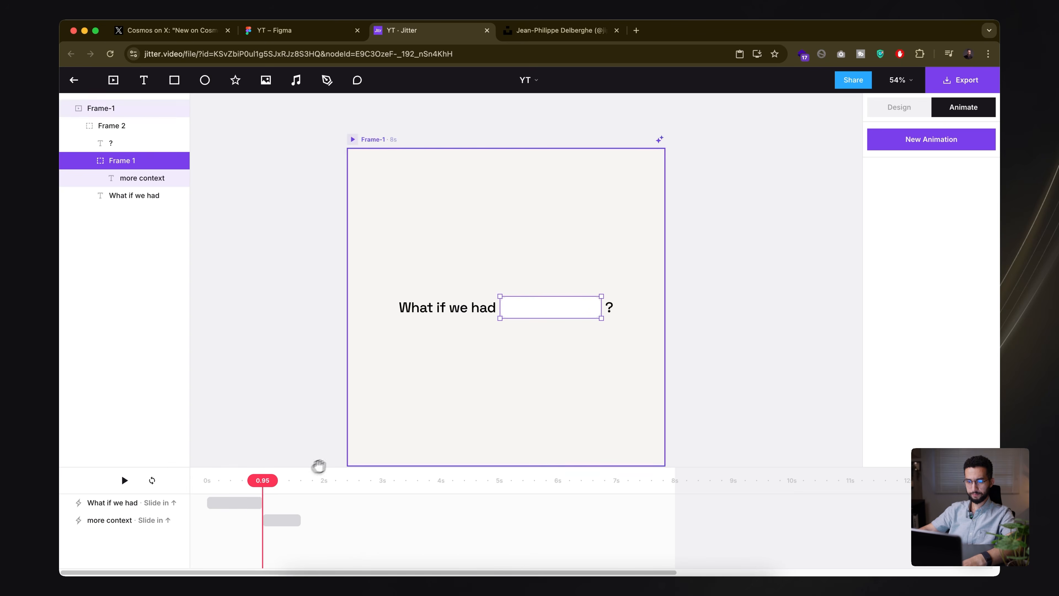
click(895, 111)
click(963, 107)
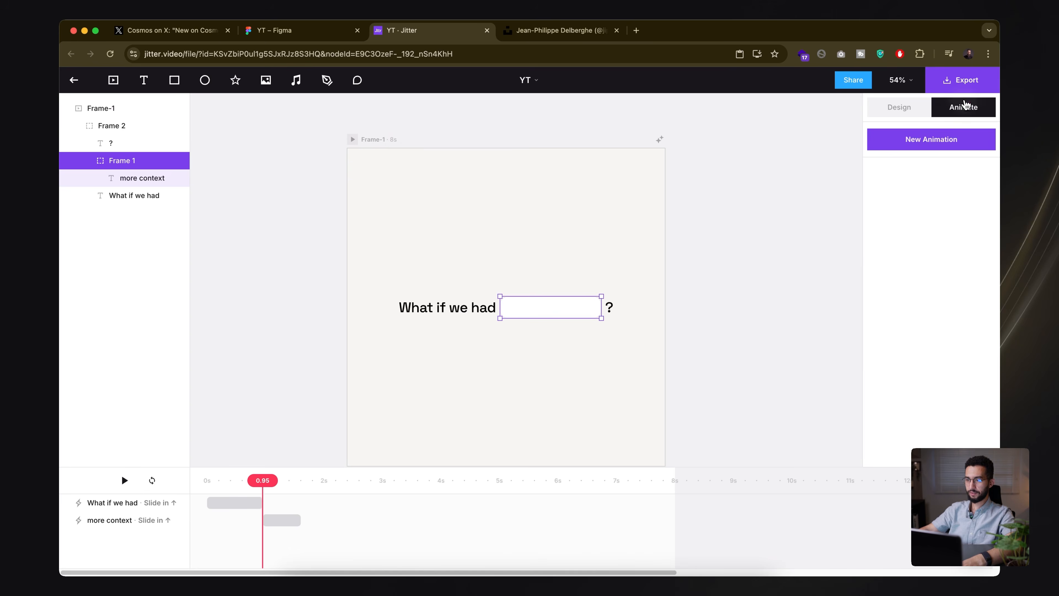
drag(266, 486, 236, 488)
key(space)
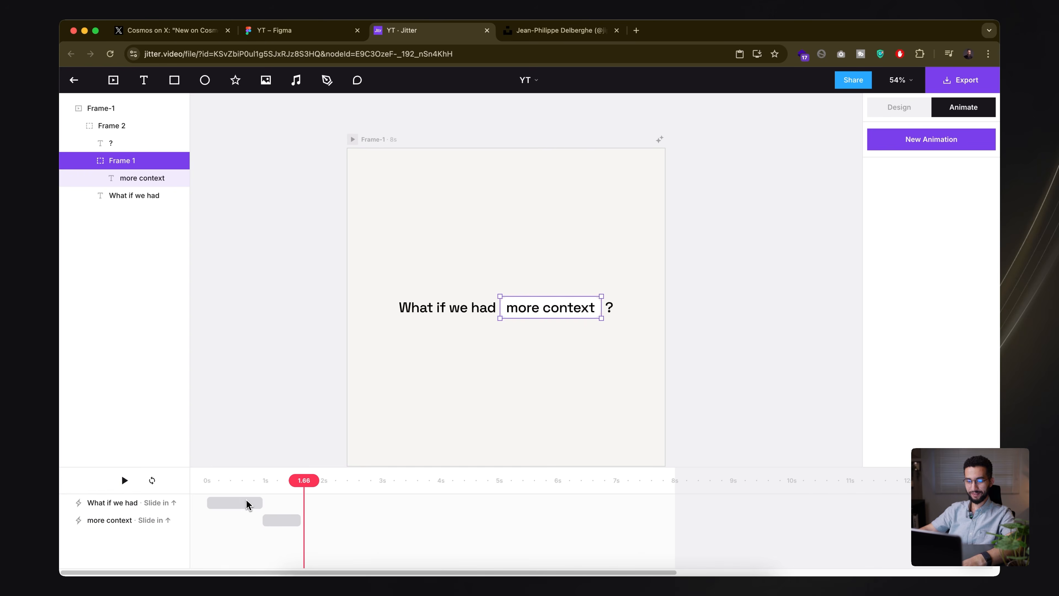
- Copy the "What if we had" slide-in animation onto the "?" text and preview it from the start
click(247, 503)
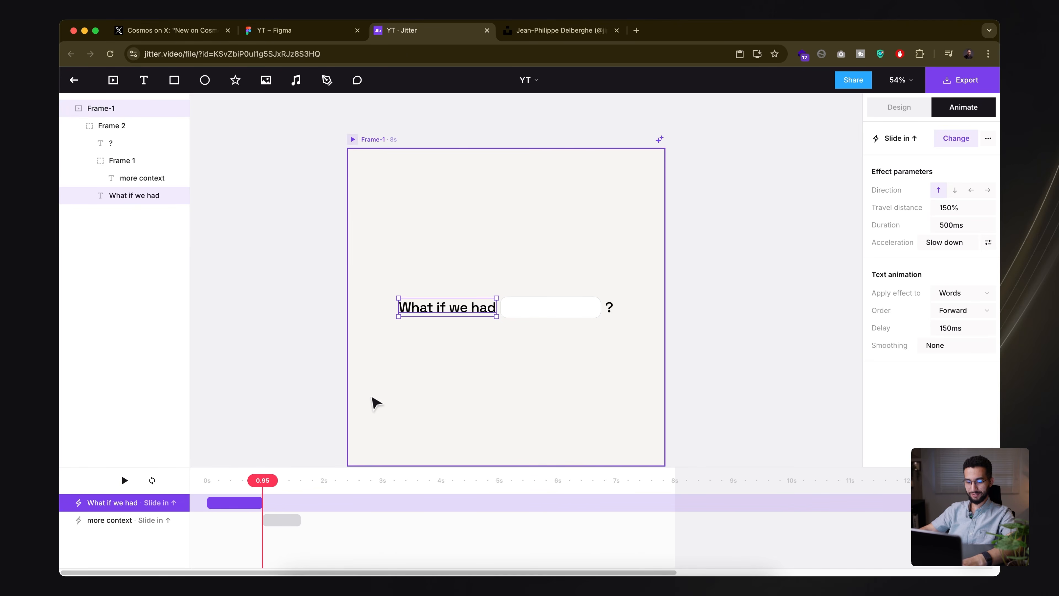
click(609, 307)
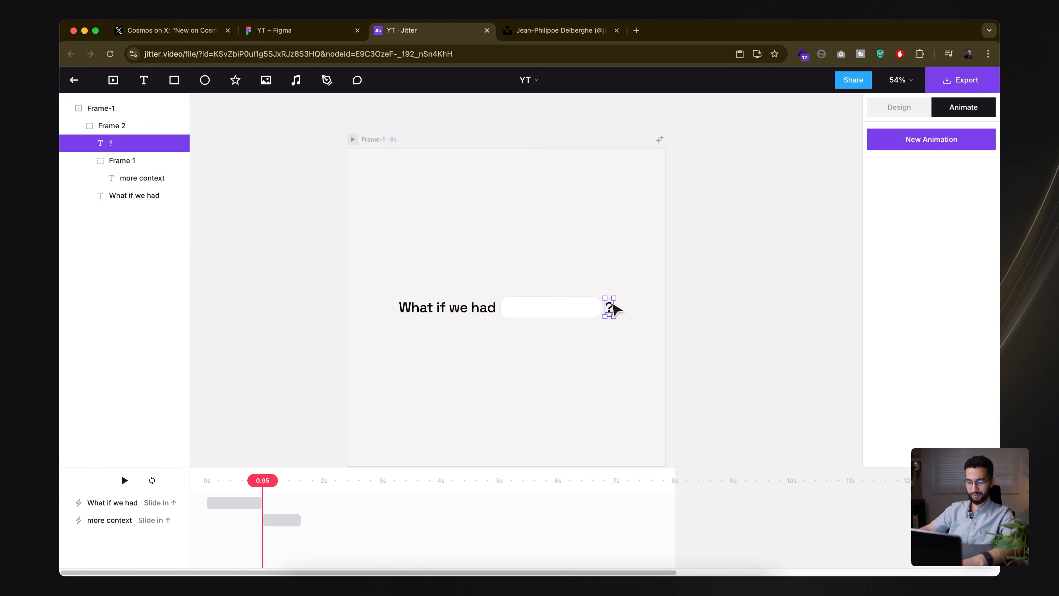
key(super+v)
drag(262, 480, 204, 487)
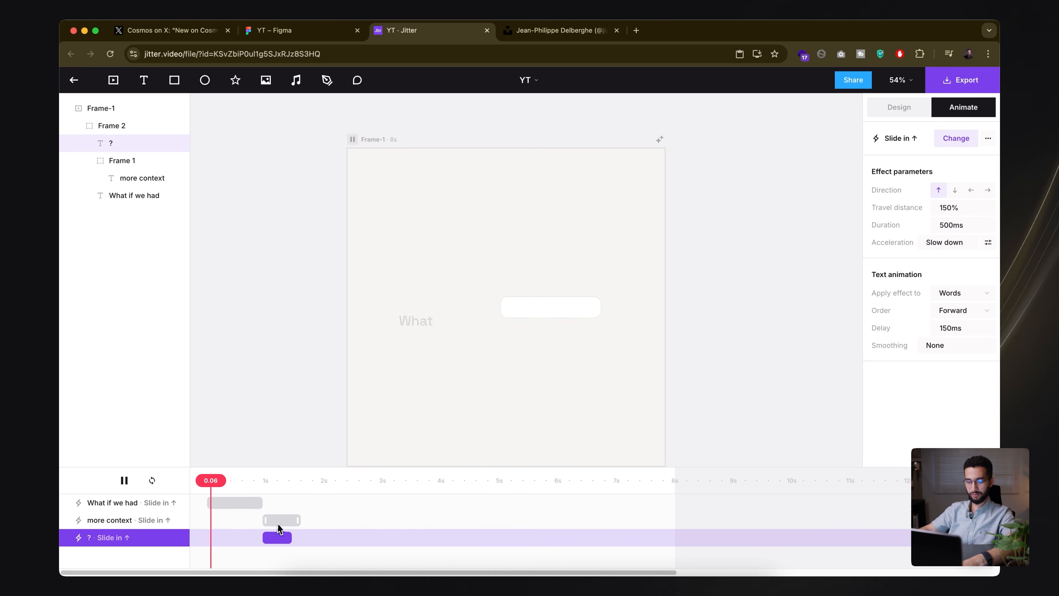
key(space)
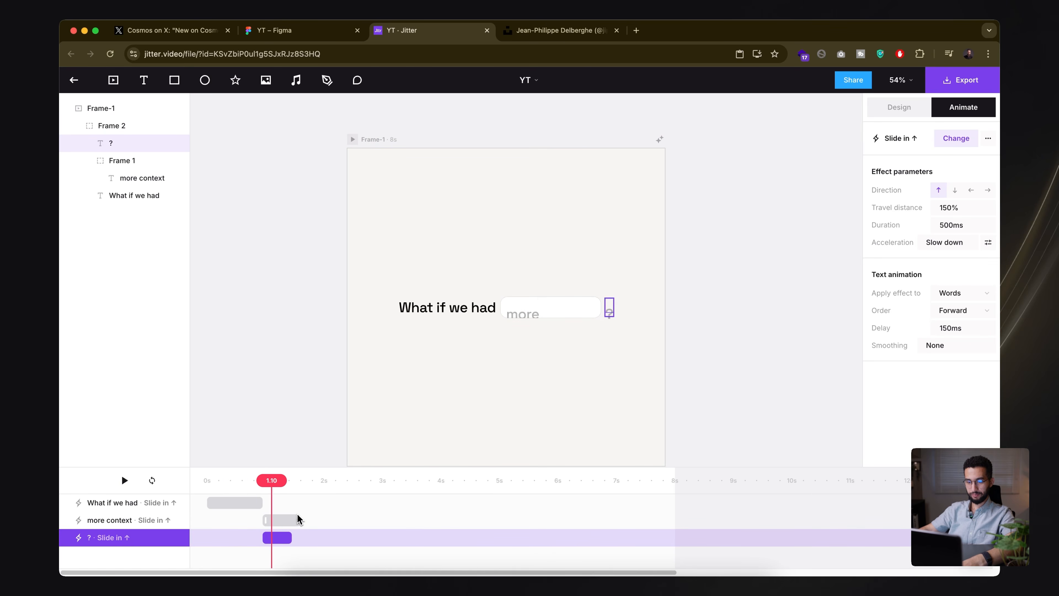
- Try starting the "?" slide-in at about 1.5 s and replay the scene
drag(275, 538, 305, 539)
click(205, 481)
key(space)
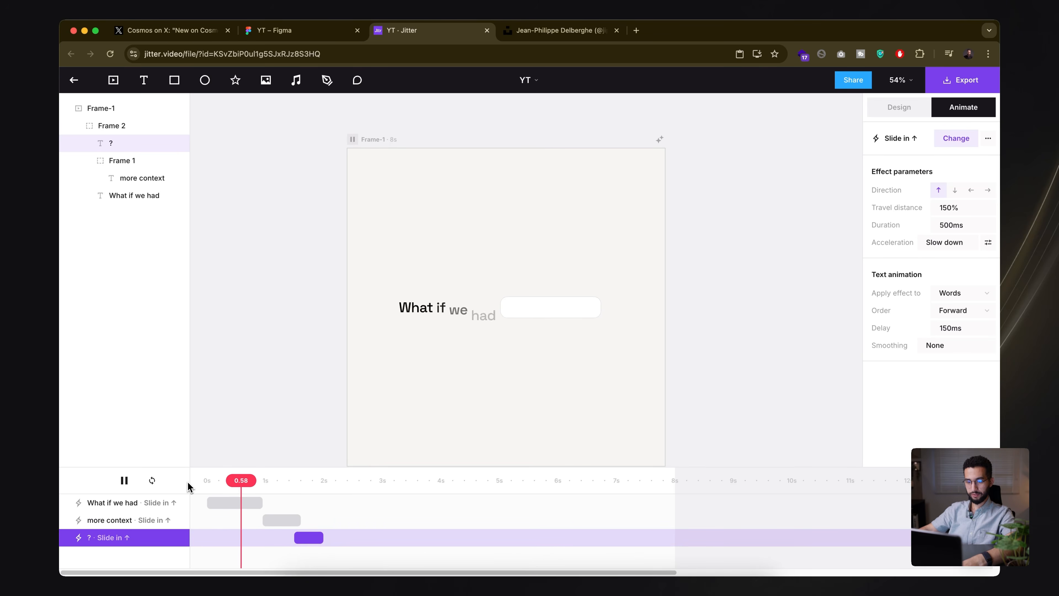
- Start the "more context" slide-in at about 0.6 s and the "?" slide-in at about 1 s, and preview the overlap
mouse_move(278, 521)
mouse_down()
mouse_move(263, 521)
mouse_move(280, 539)
mouse_up()
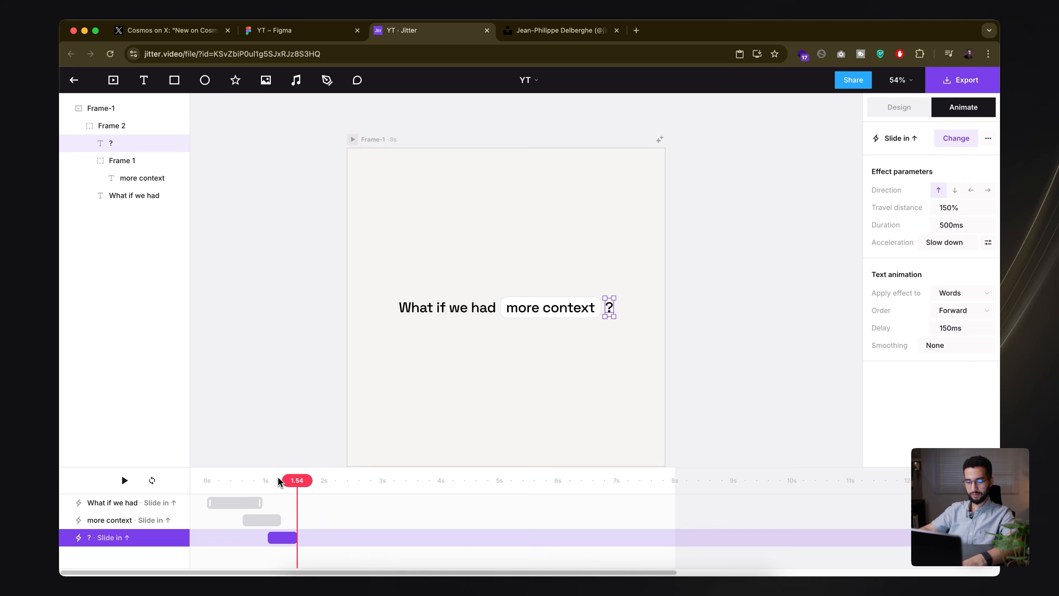
click(205, 481)
key(space)
key(space)
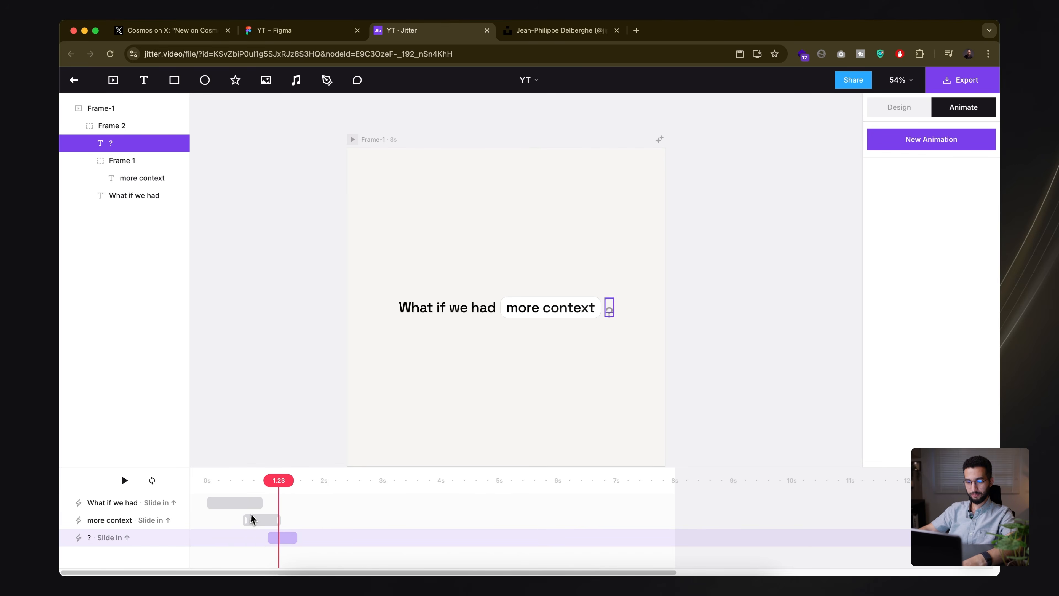
- Delay the "more context" and "?" slide-ins together to start at about 0.8 s and 1.2 s, and replay them
click(246, 519)
shift+click(287, 538)
drag(269, 522, 279, 525)
click(208, 483)
key(space)
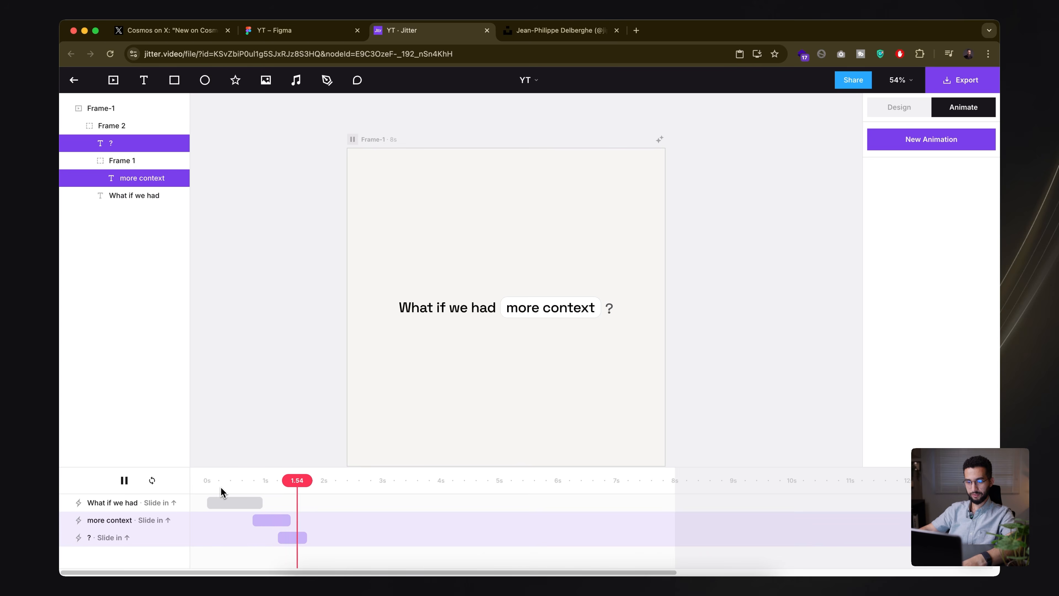
key(space)
- Delay the "?" slide-in slightly to start at about 1.3 s and replay the scene from the start
drag(289, 538, 293, 537)
click(293, 489)
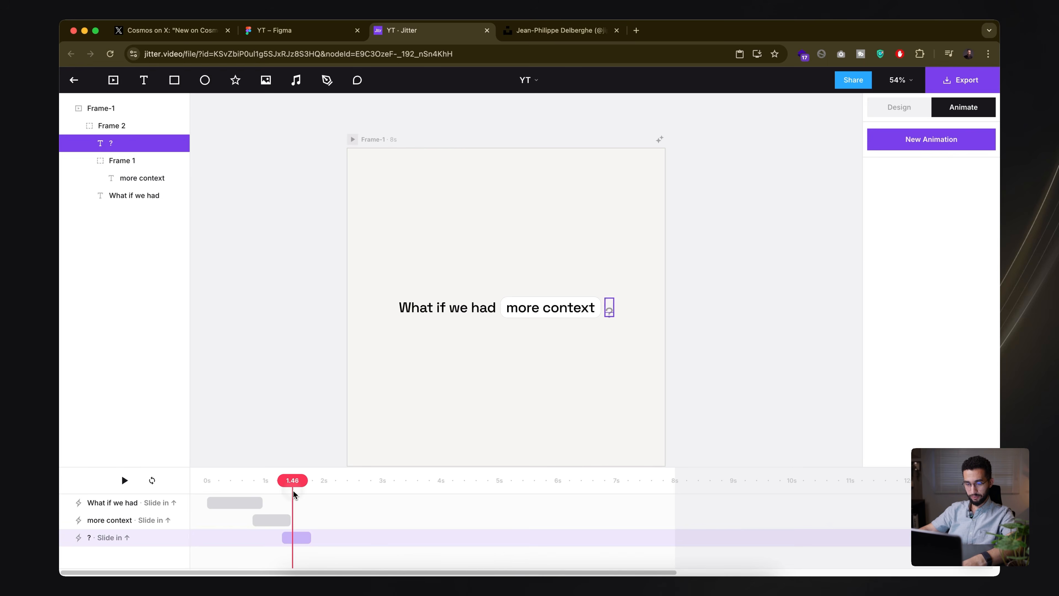
click(196, 481)
key(space)
key(space)
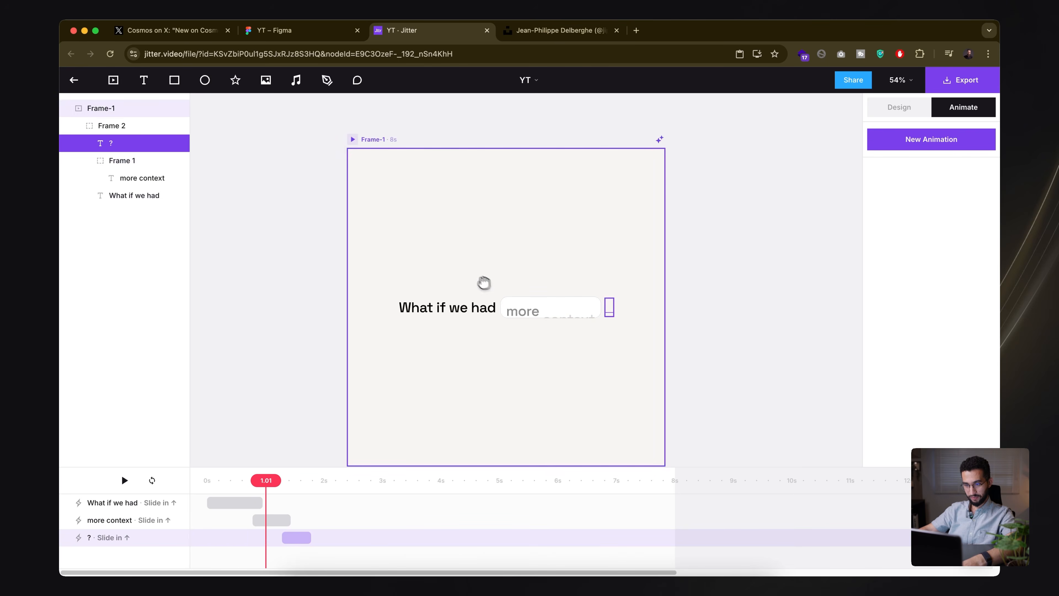
- Browse the In animation presets for the Frame 1 pill, including the Mask group, and select the "more context" text layer
click(525, 302)
double_click(544, 309)
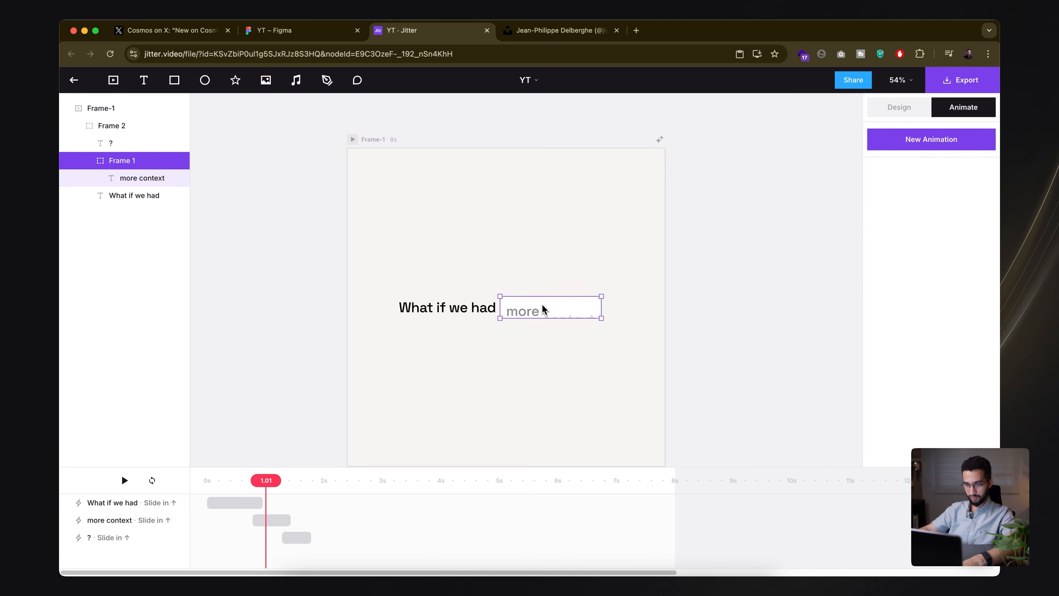
click(887, 146)
scroll(936, 375, down, 5)
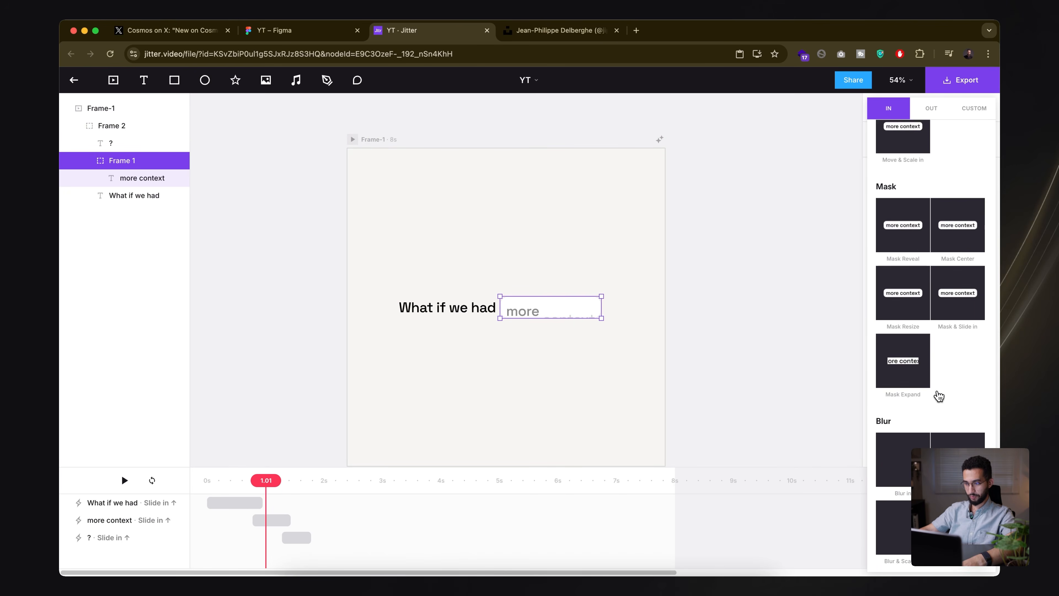
click(132, 179)
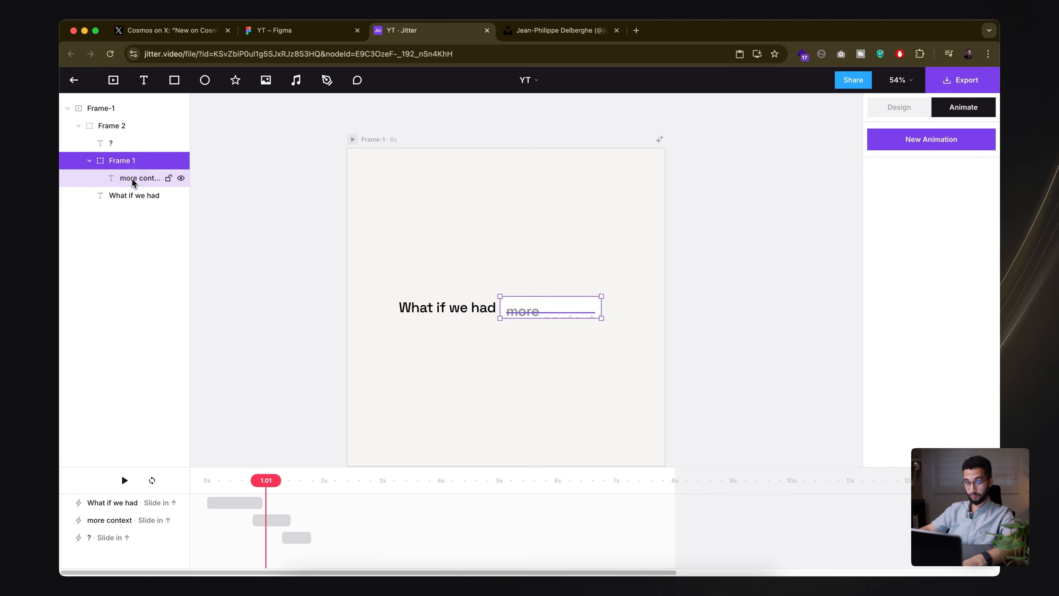
click(134, 179)
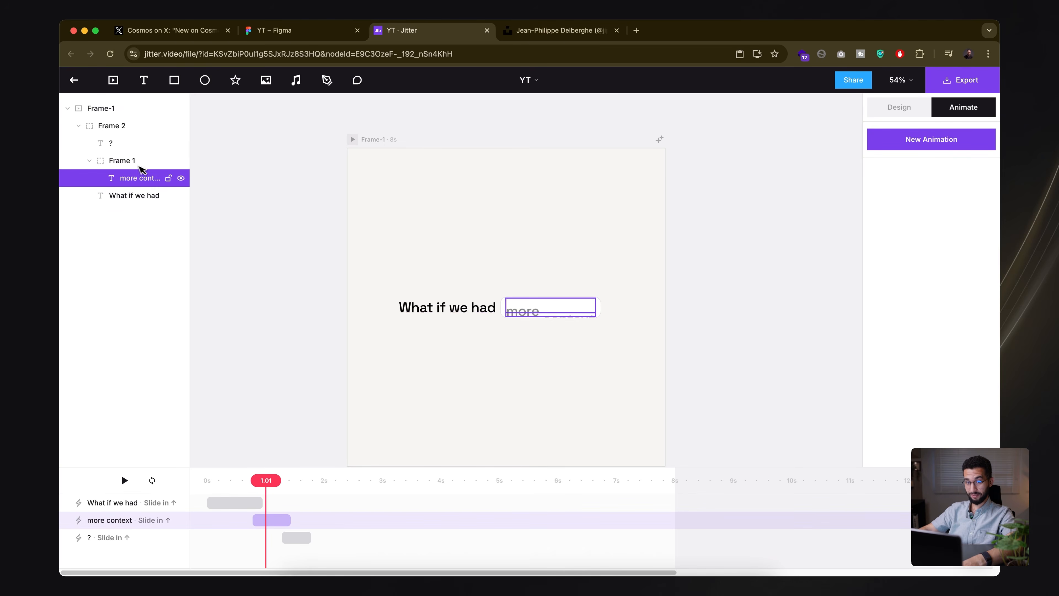
- Switch to Figma, close the Jitter plugin window, inspect the "more context" pill in Frame-1, and return to Jitter
click(140, 165)
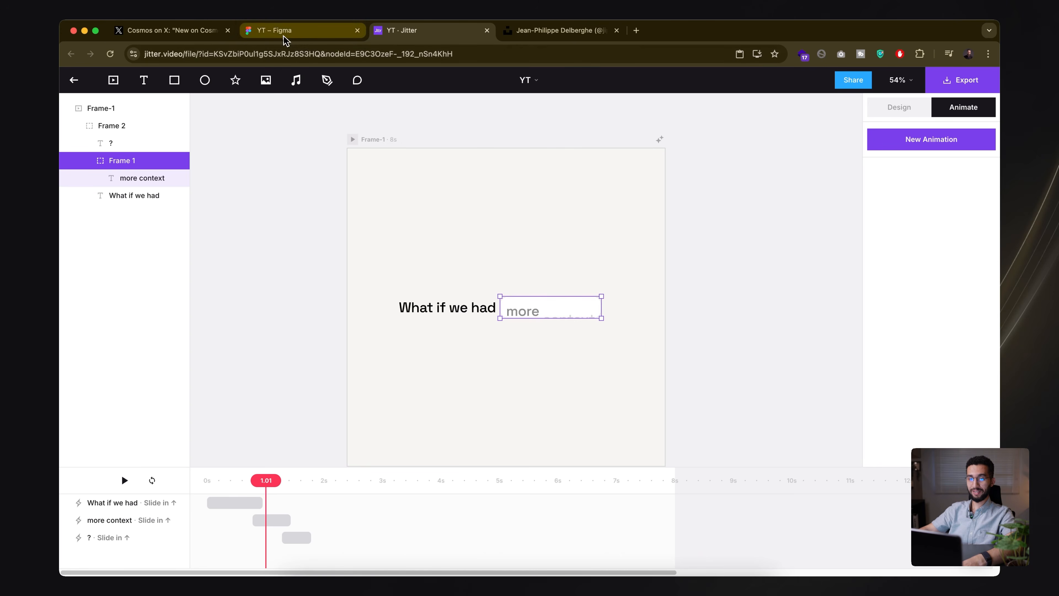
click(292, 31)
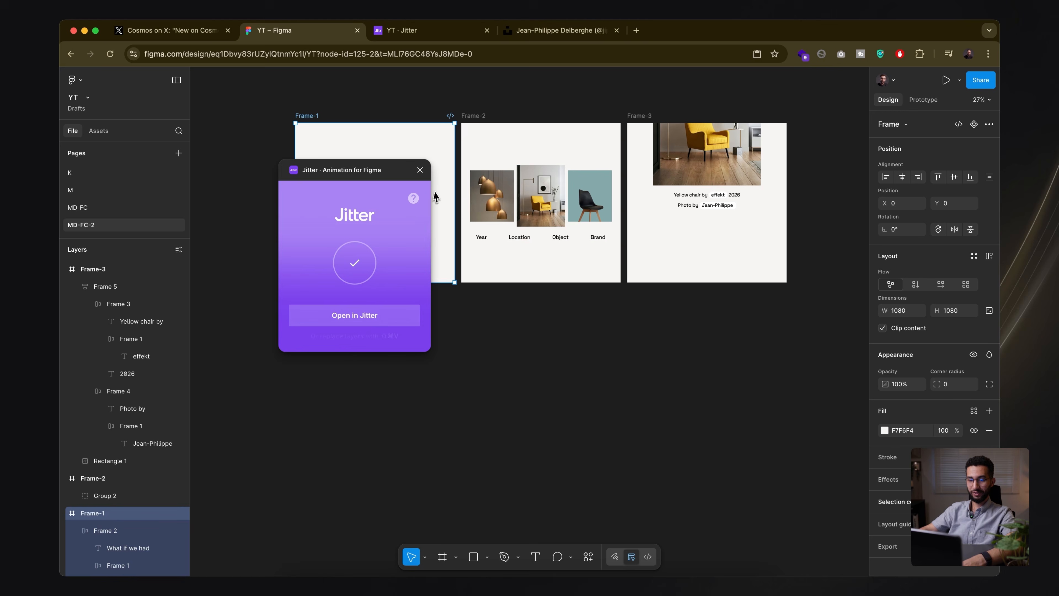
click(420, 170)
click(390, 203)
click(395, 204)
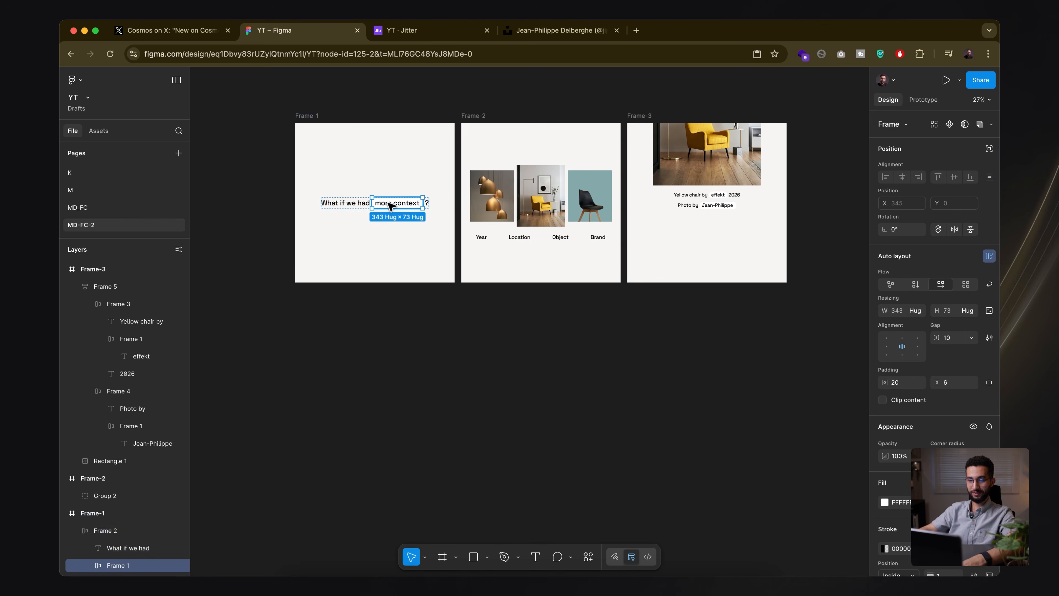
key(ctrl+Tab)
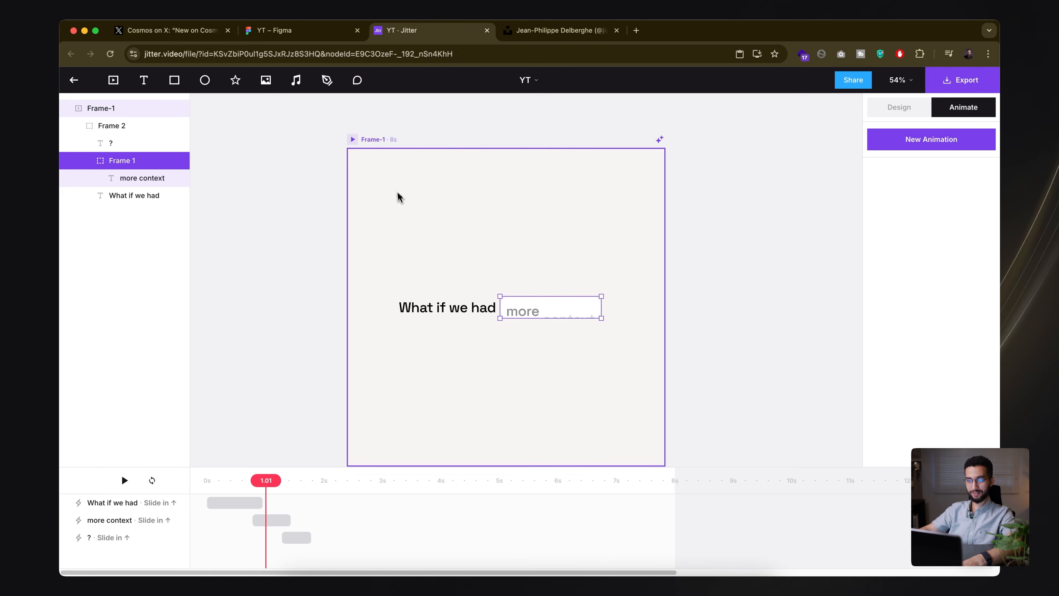
- Preview the scene to about 1.09 s and add an upward Blur & Slide in animation to the Frame 1 pill there
key(space)
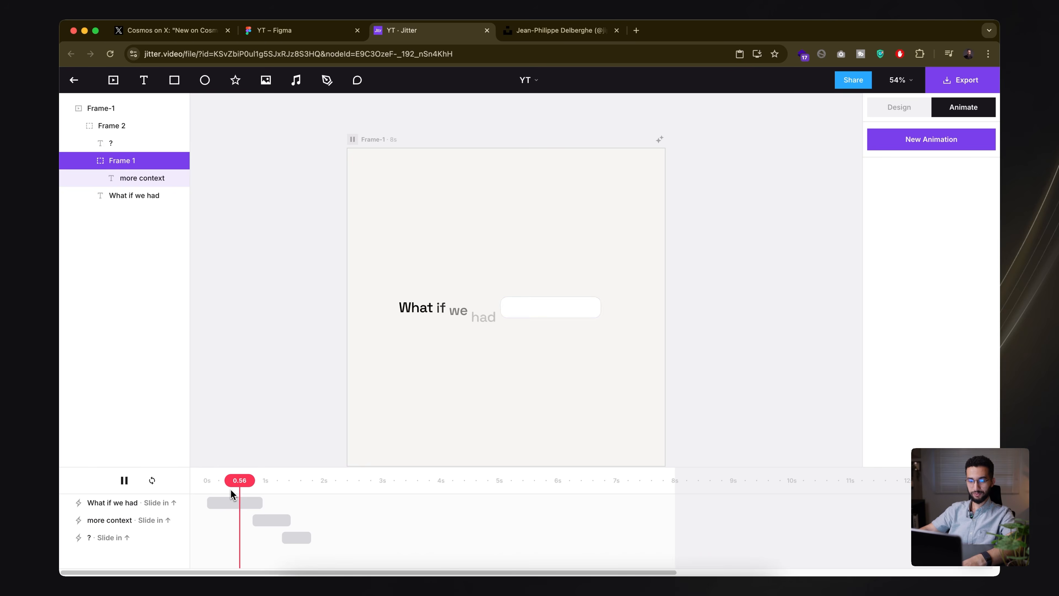
key(space)
click(889, 141)
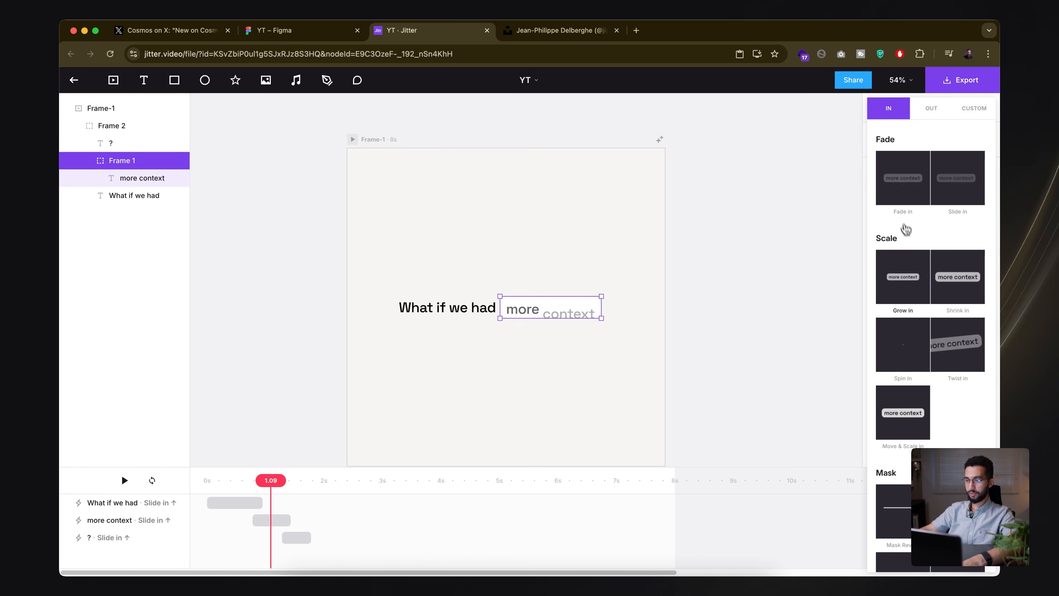
scroll(909, 334, down, 10)
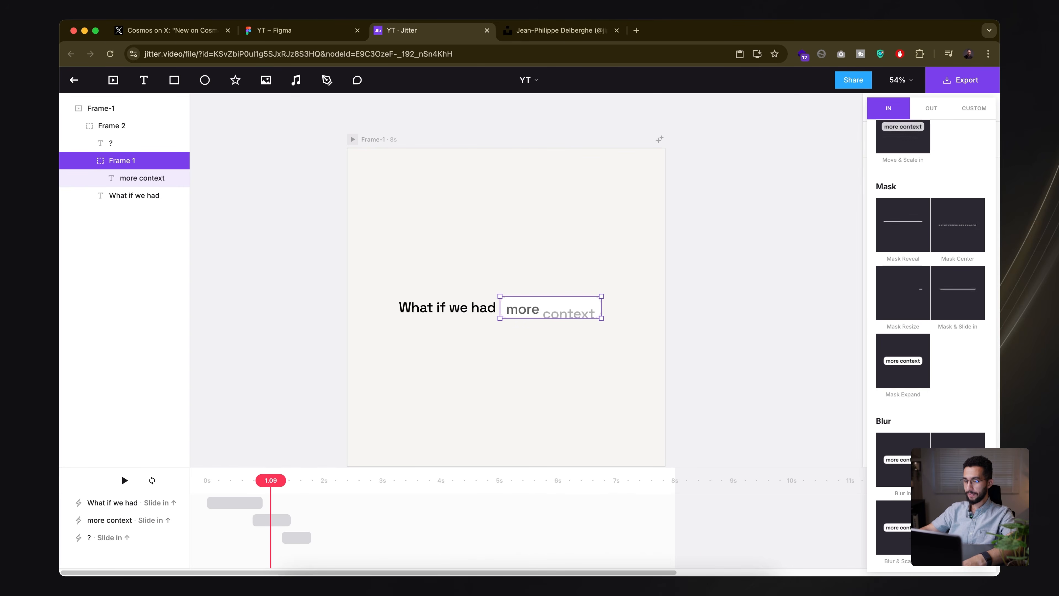
scroll(934, 422, up, 5)
scroll(939, 413, down, 5)
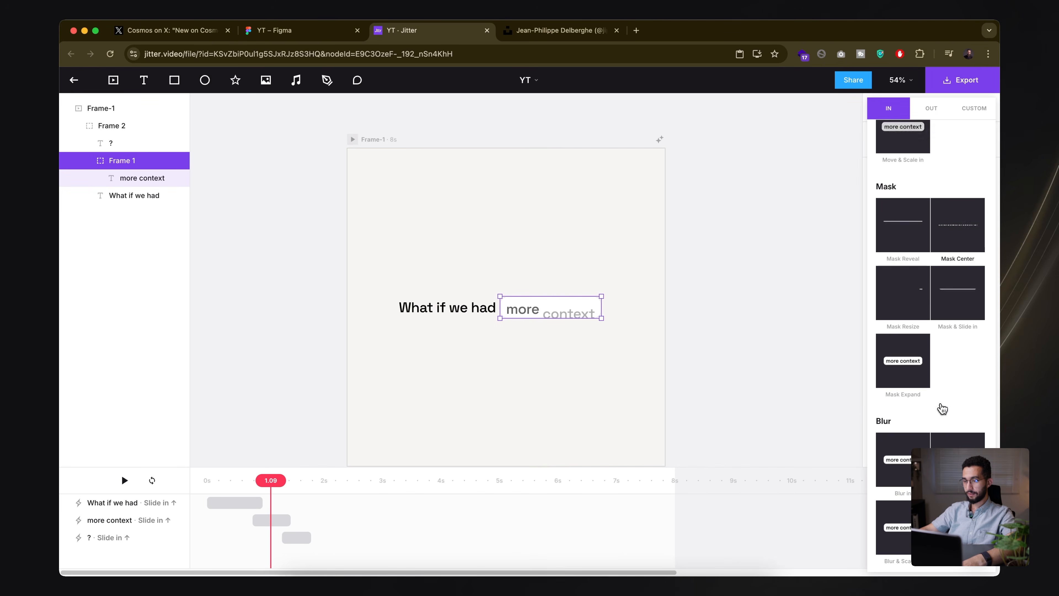
click(958, 476)
click(939, 205)
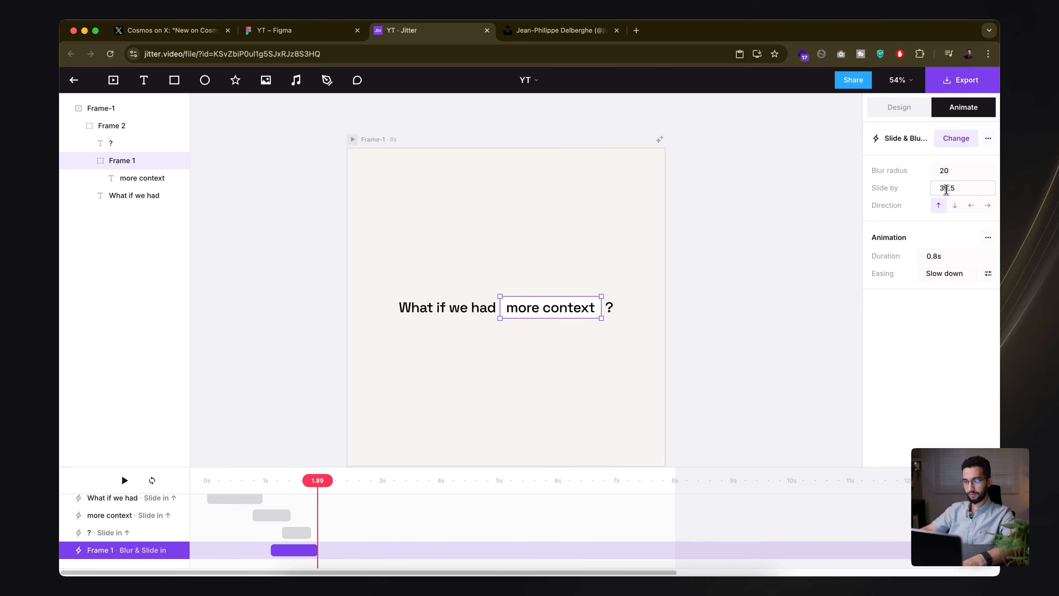
- Try a slide distance of 80 for the pill's Blur & Slide in animation, and settle on 120
text(80)
key(Return)
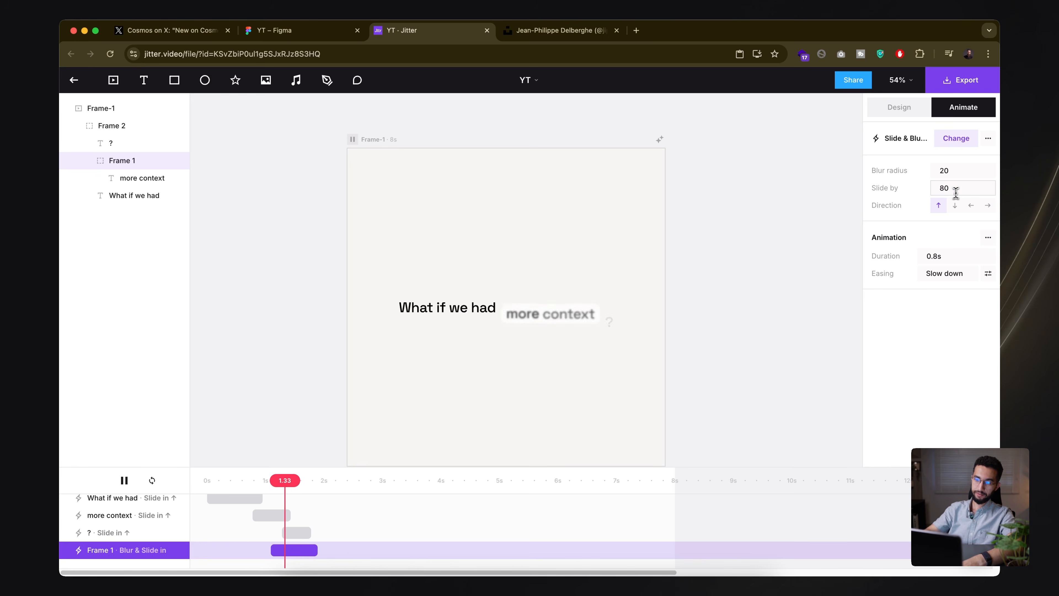
click(956, 192)
text(120)
key(Return)
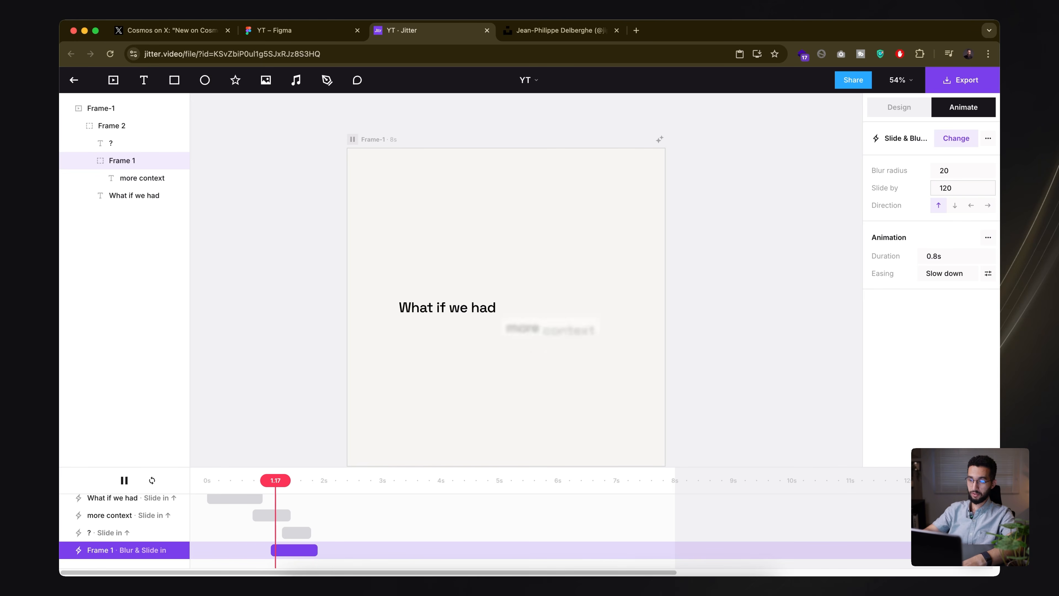
click(966, 171)
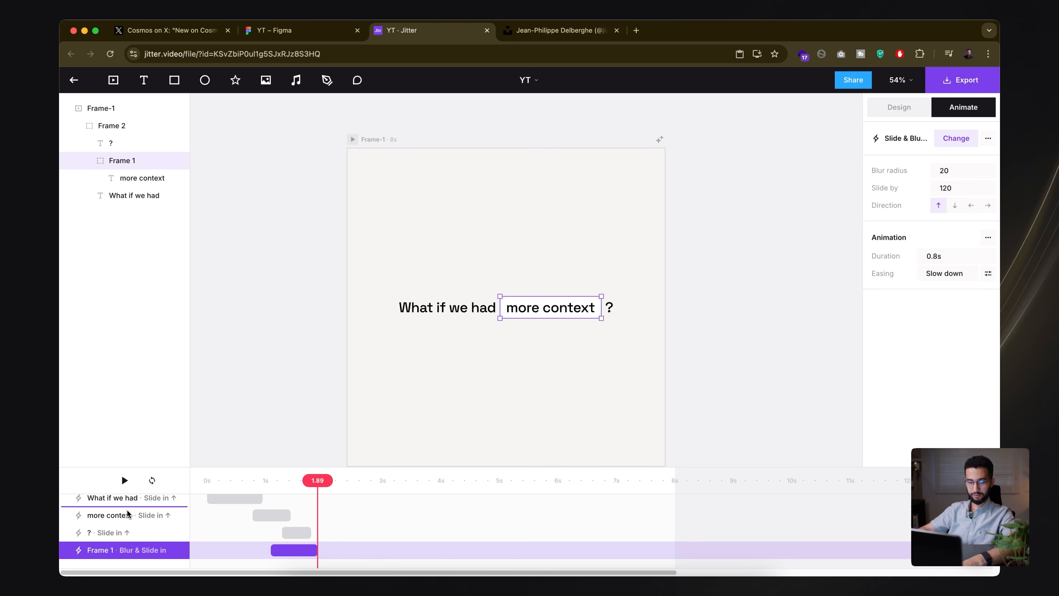
- Place the pill's Blur & Slide in above the "more context" slide-in, match its timing with a 0.65s duration, and compare their easing
drag(128, 515, 129, 513)
mouse_move(283, 518)
mouse_down()
mouse_move(263, 518)
mouse_move(287, 515)
mouse_up()
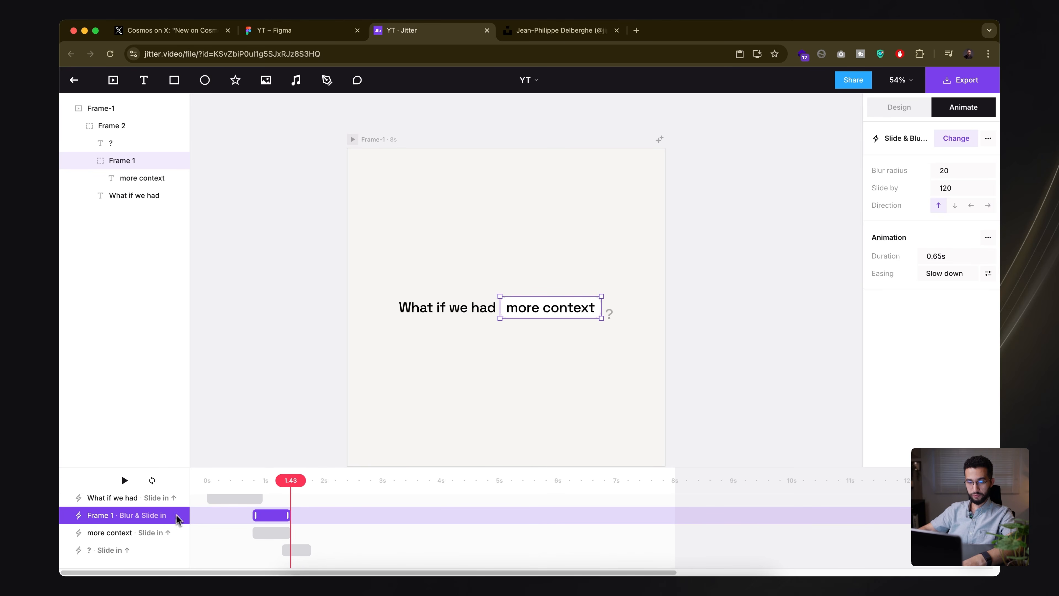
click(280, 533)
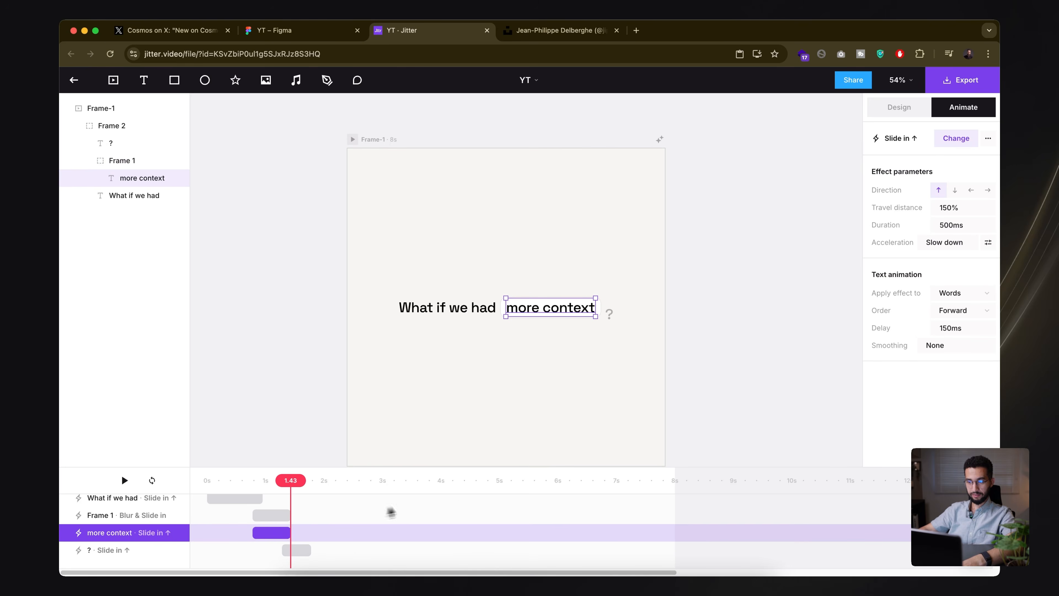
click(942, 246)
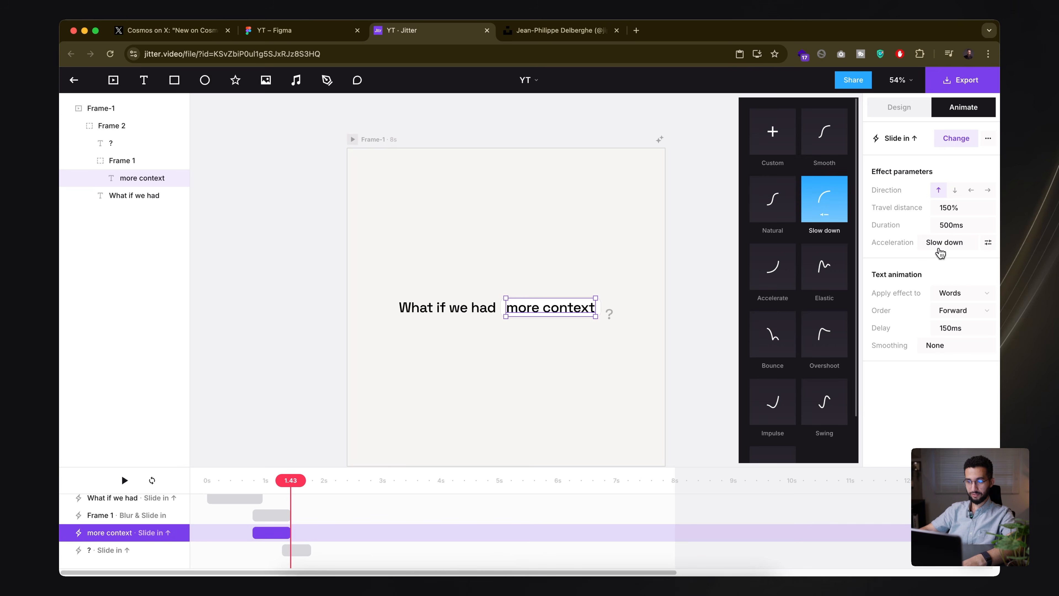
click(312, 506)
- Replay the scene from the start several times to check the pill and "more context" text entering together
drag(292, 479, 190, 482)
key(space)
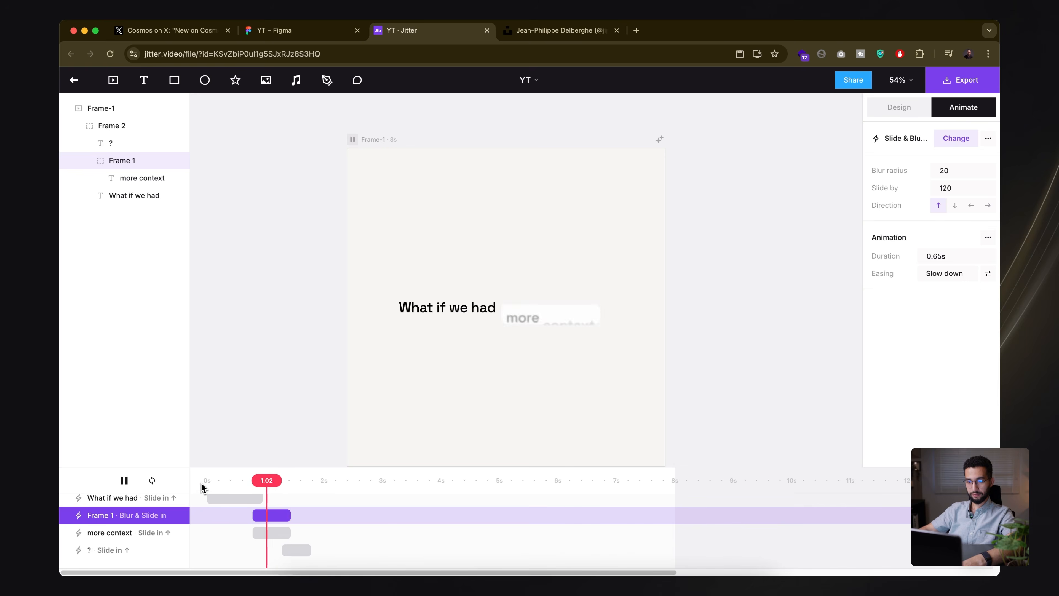
click(331, 516)
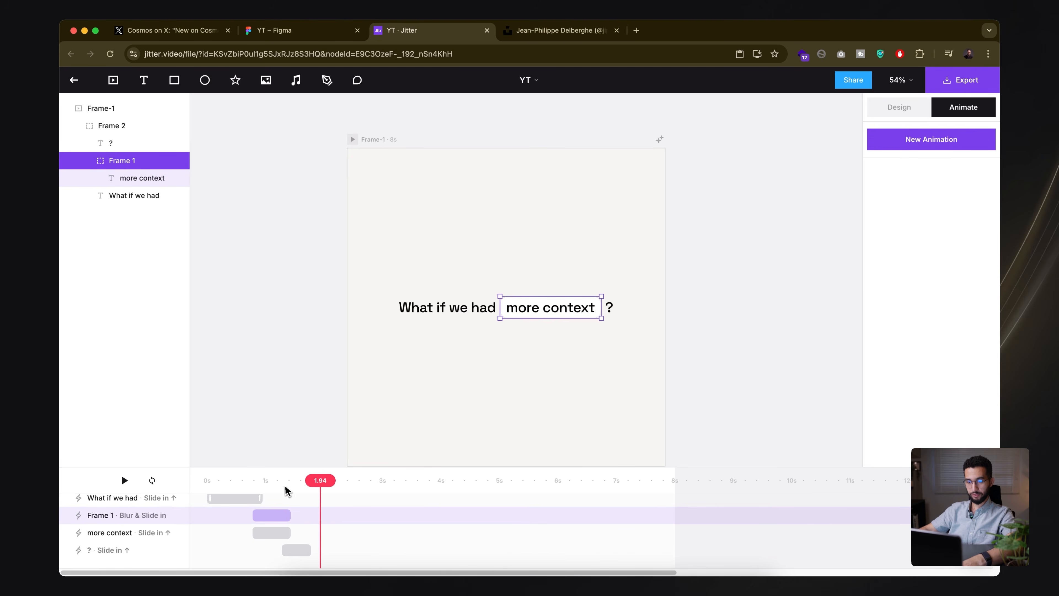
click(208, 484)
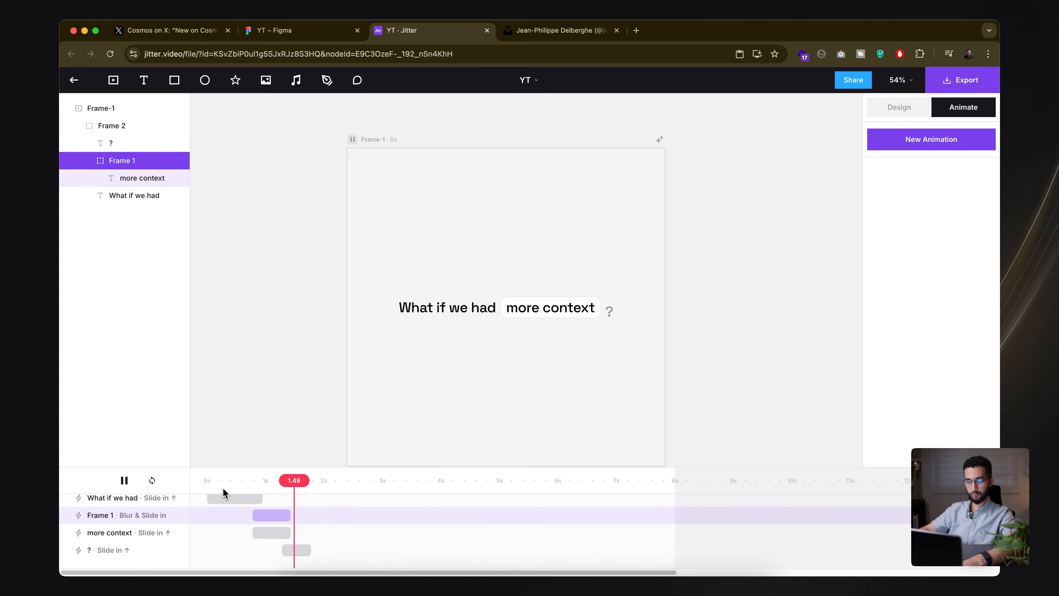
click(206, 484)
click(196, 484)
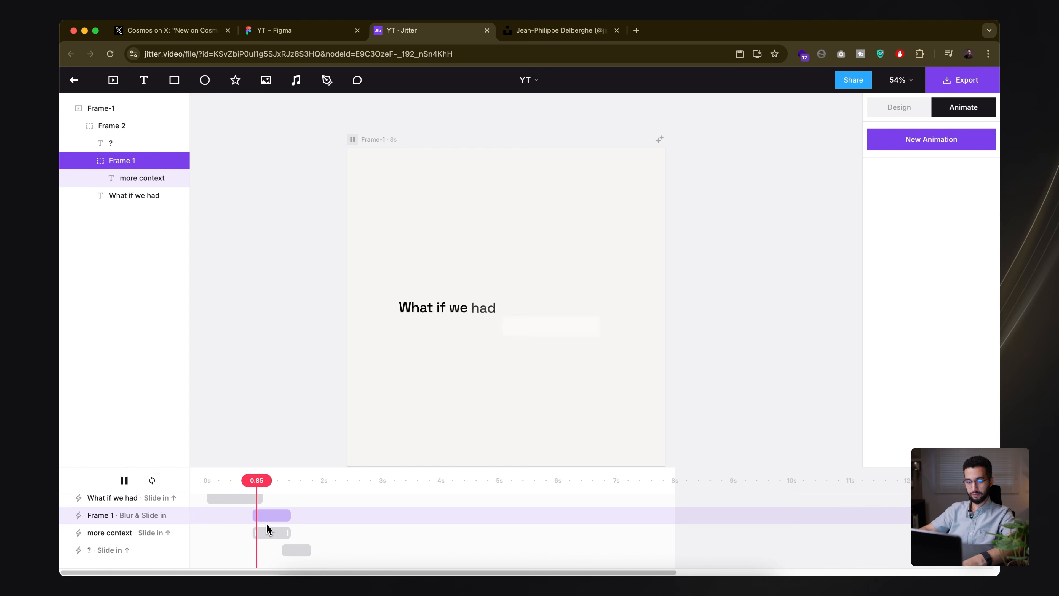
- Apply the "more context" slide-in to Lines instead of words, and replay the scene
click(267, 533)
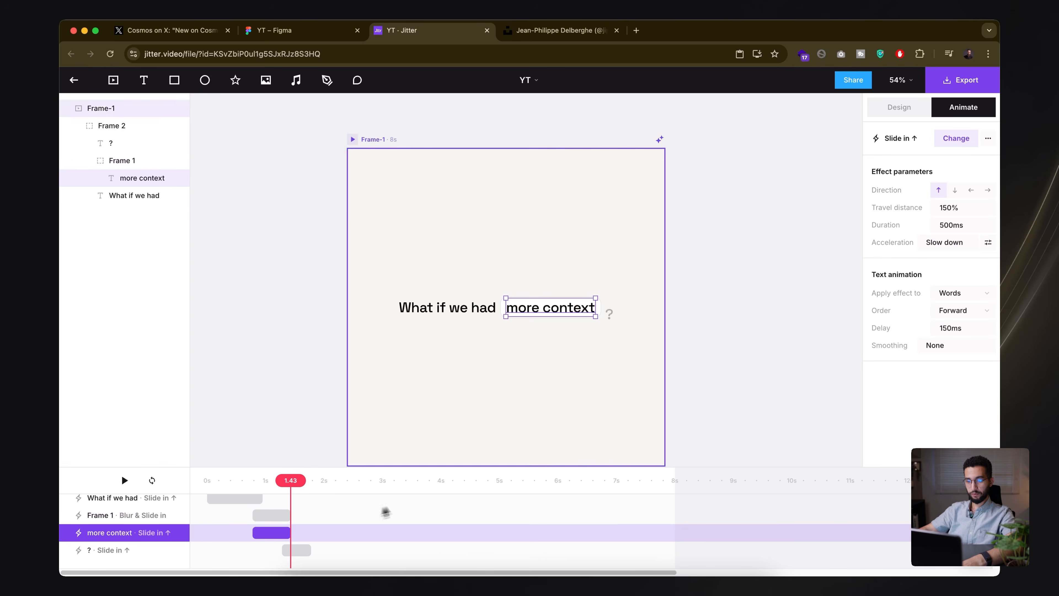
click(951, 297)
click(916, 311)
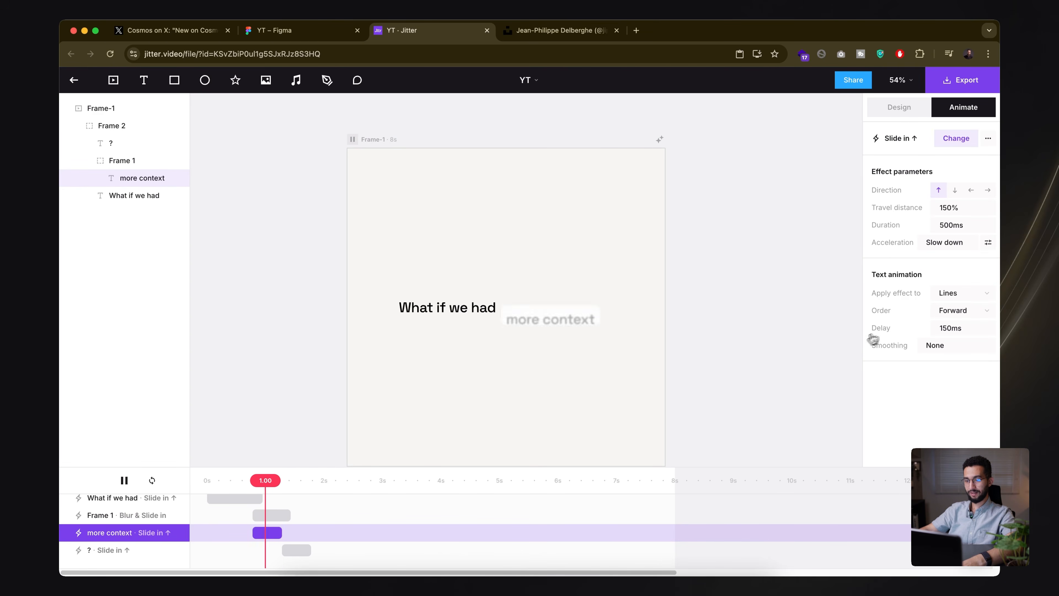
click(213, 484)
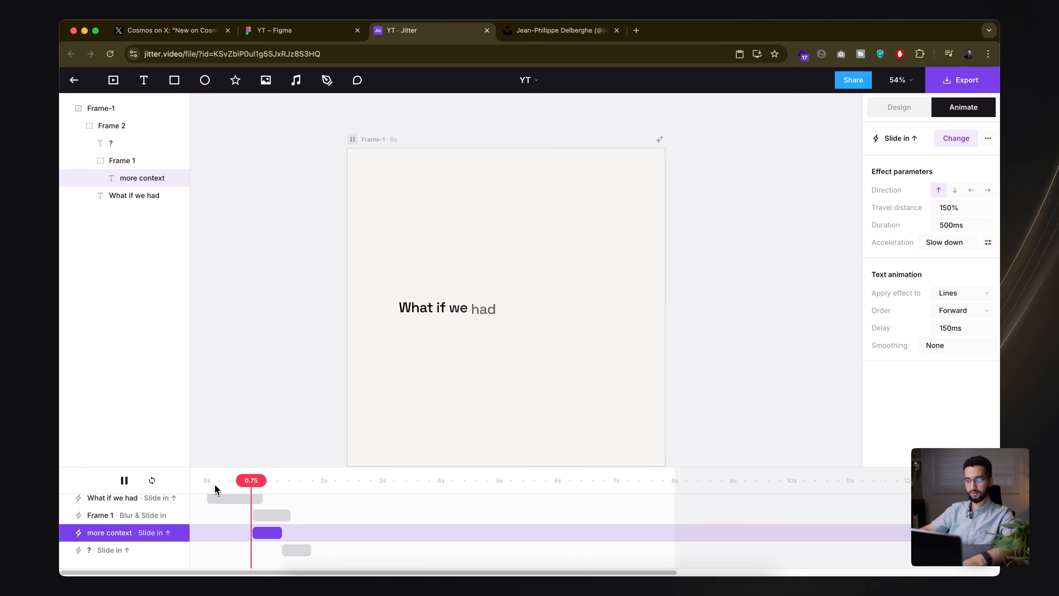
- Retime the "more context" slide-in to start at about 0.95 s with a 480ms duration, and replay the scene from the start
drag(282, 533, 263, 533)
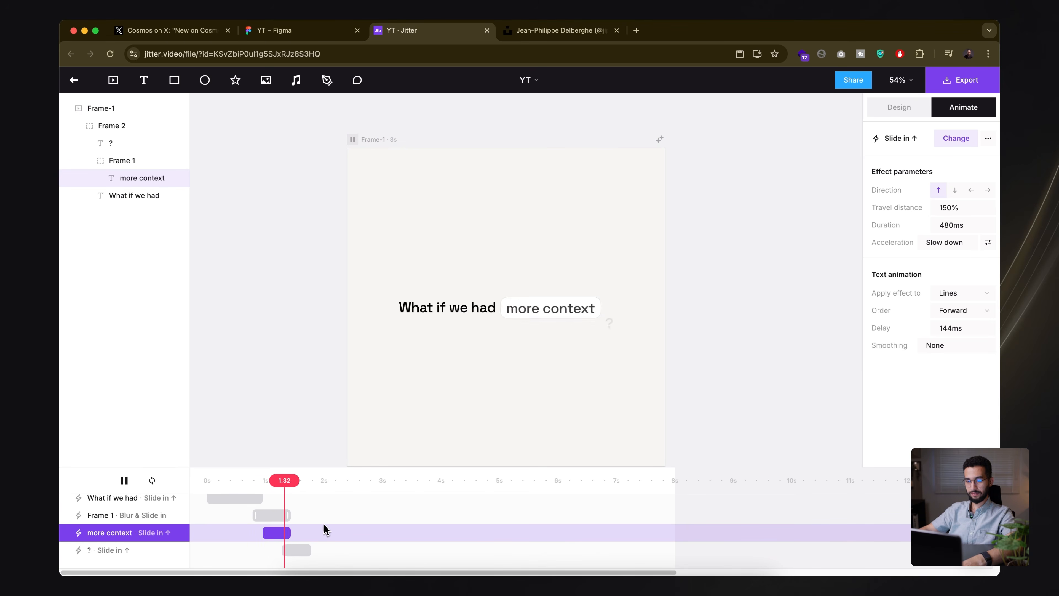
click(355, 527)
key(space)
drag(328, 482, 154, 484)
key(space)
key(space)
click(194, 480)
key(space)
- Delay the Frame 1 and "more context" animations together to start at about 0.85 s and 1 s, and replay them
drag(267, 520, 277, 522)
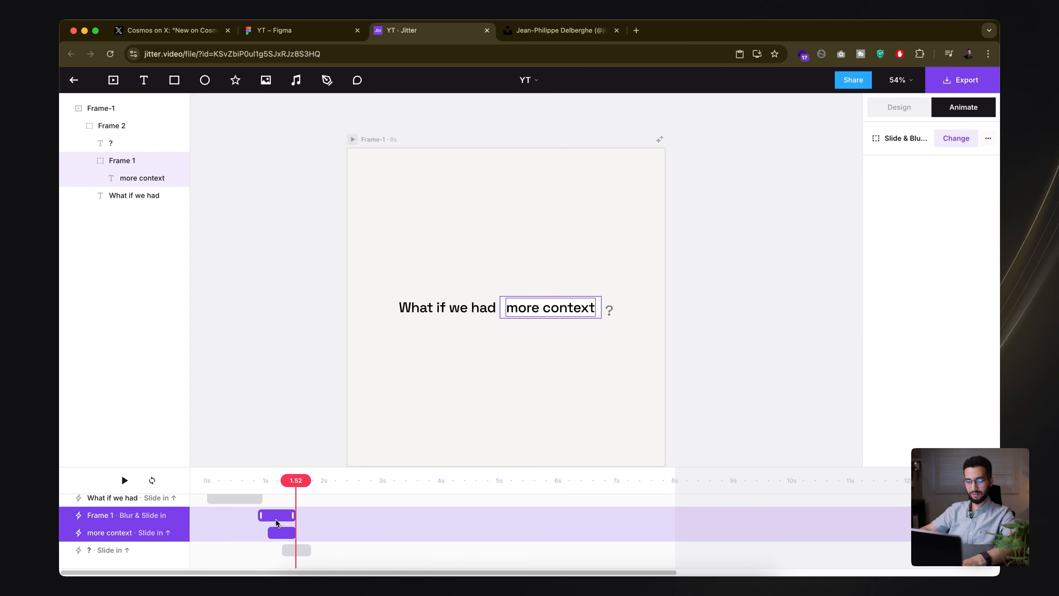
click(191, 481)
key(space)
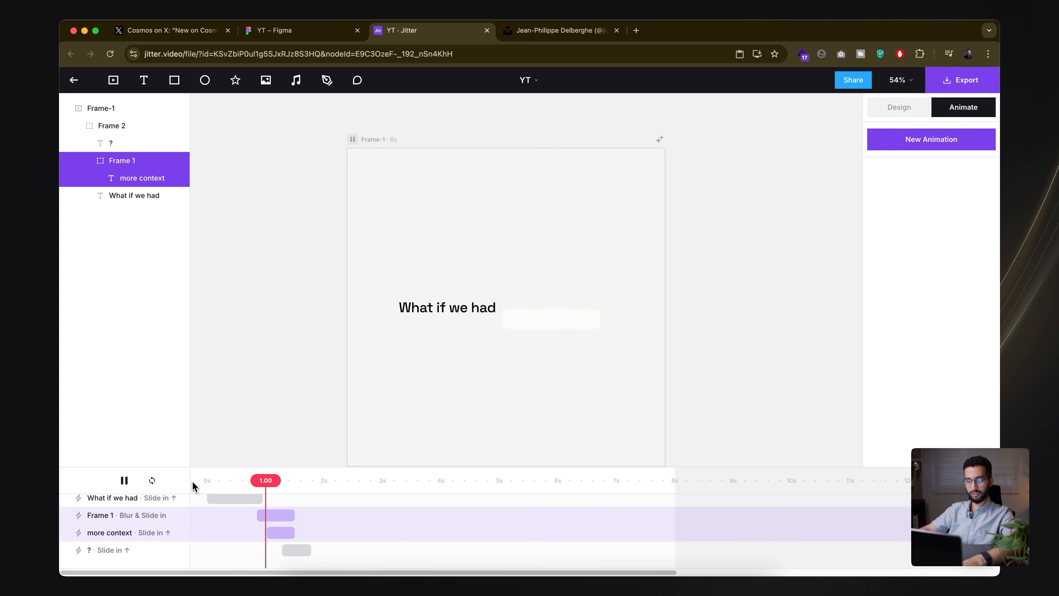
click(201, 482)
key(space)
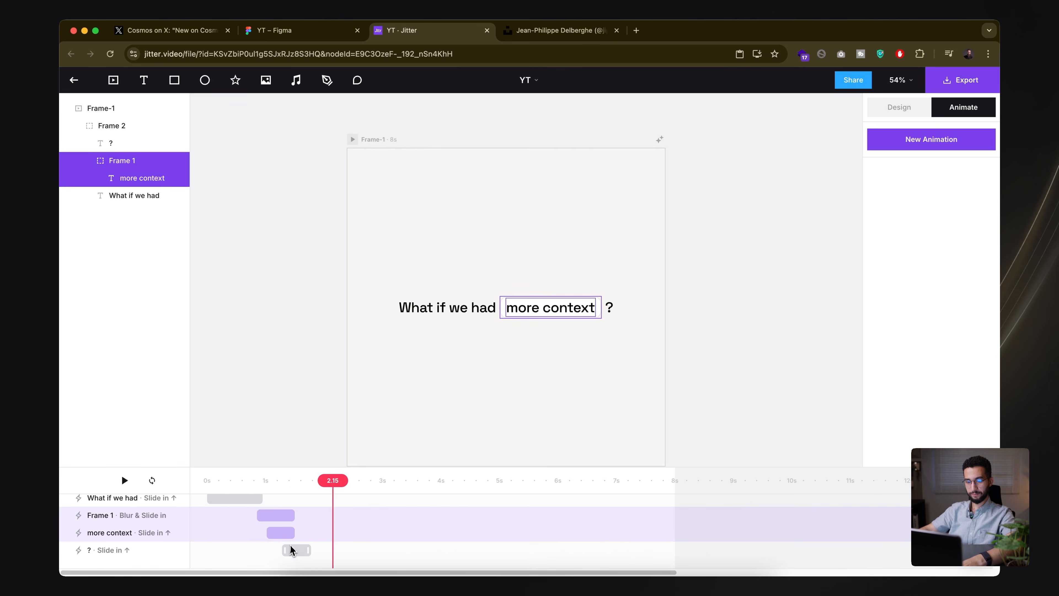
- Delay the "?" slide-in to start at about 1.4 s and replay the scene from the start
drag(291, 547, 297, 551)
click(192, 479)
key(space)
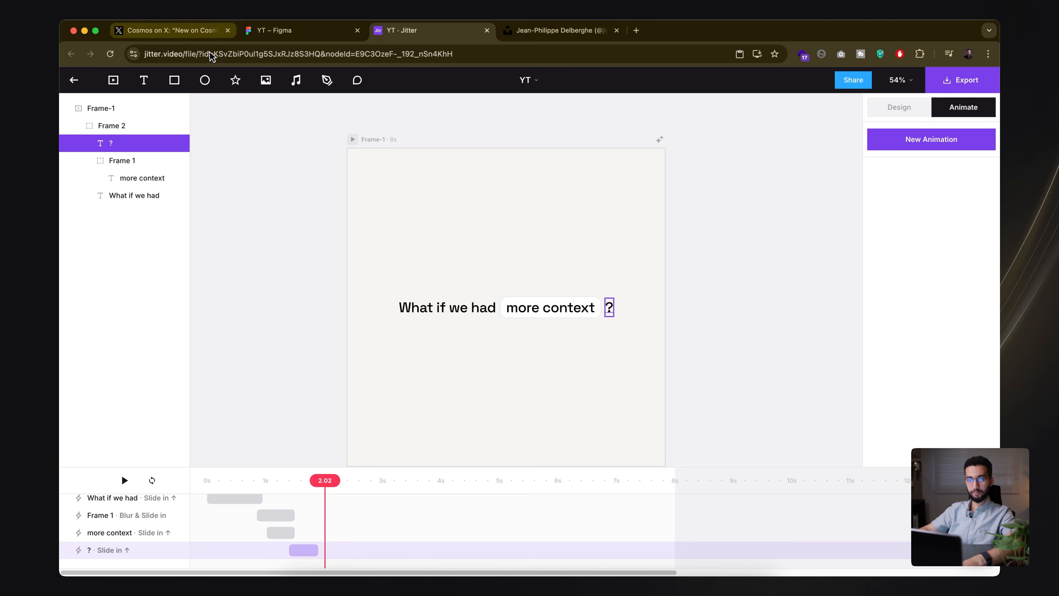
- Switch to the Cosmos post on X and review the reference video's opening title up to 0:03
click(179, 37)
click(352, 504)
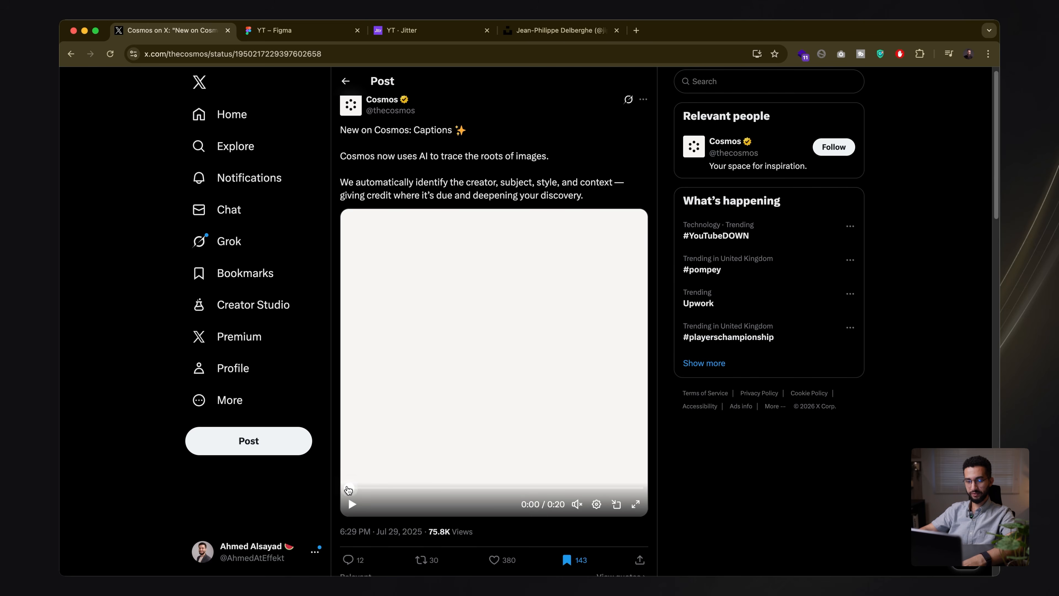
click(351, 501)
mouse_move(366, 490)
mouse_down()
mouse_move(395, 486)
mouse_move(345, 487)
mouse_up()
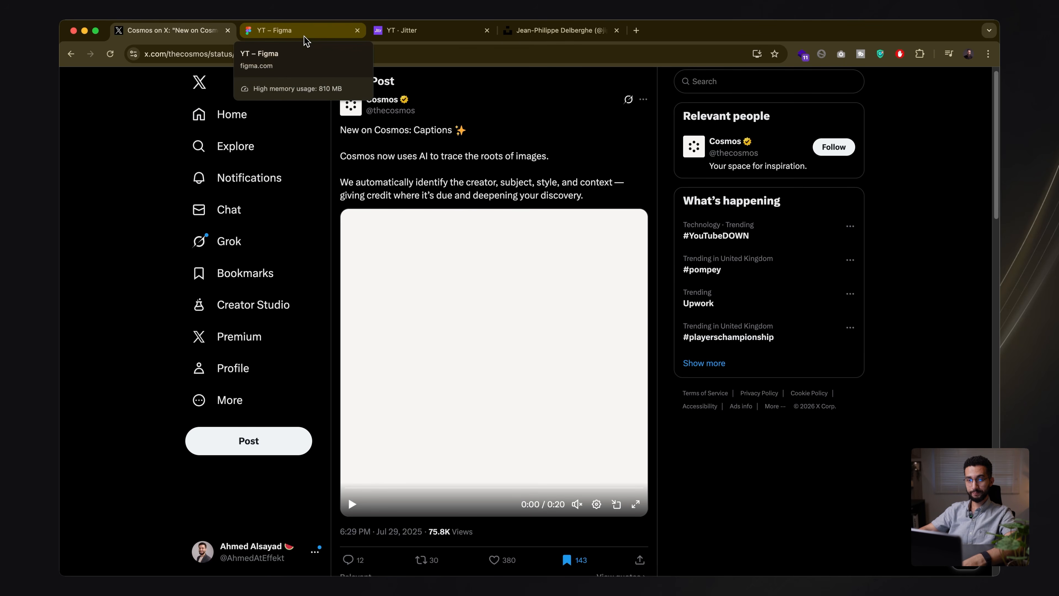
drag(355, 480, 397, 491)
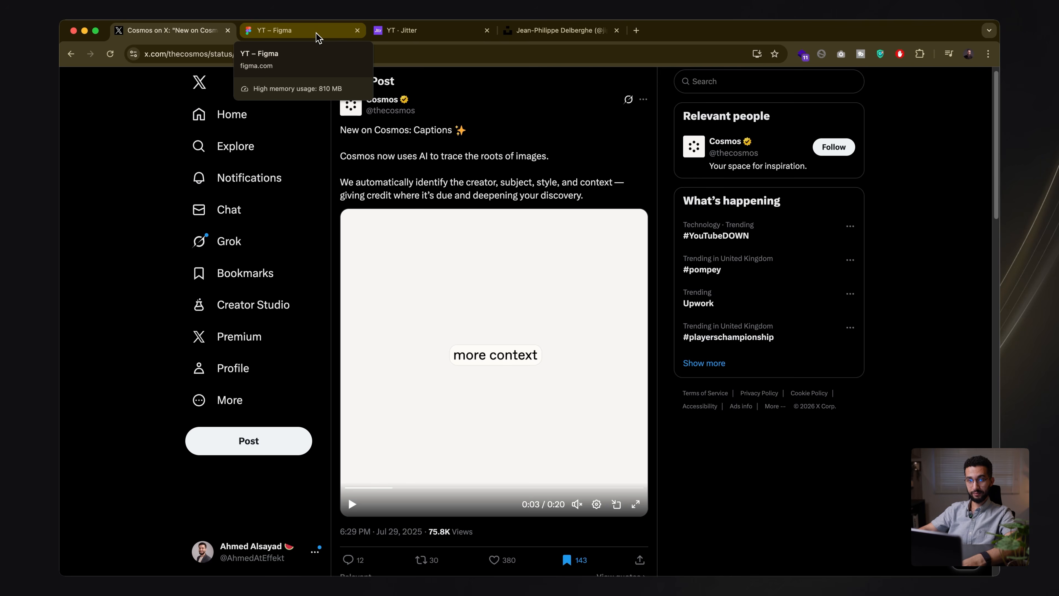
- Switch back to Jitter and replay the Frame-1 title animation from the start
click(392, 30)
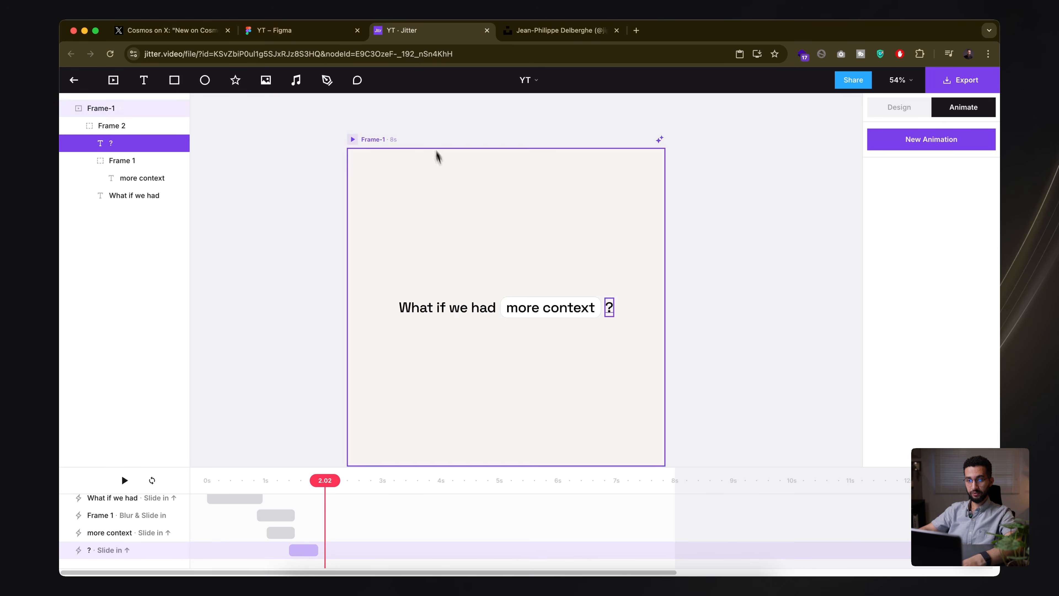
drag(321, 479, 188, 477)
key(space)
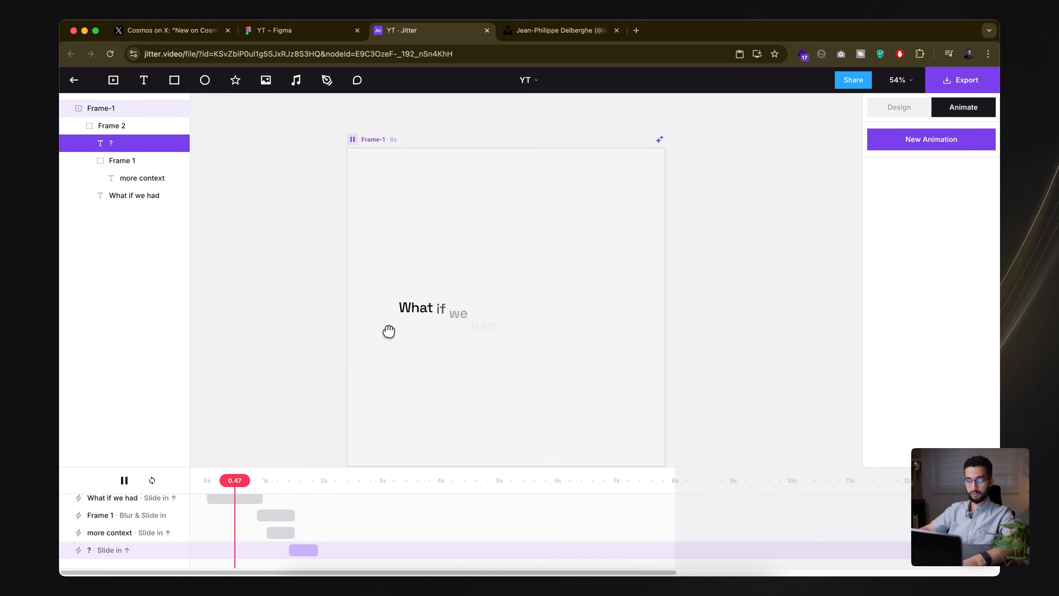
key(space)
- Draw a grey rectangle about 114 × 42 over the middle of the title and centre it horizontally in Frame-1
click(174, 80)
drag(492, 312, 426, 311)
scroll(420, 317, up, 5)
drag(558, 303, 437, 294)
click(874, 114)
click(900, 137)
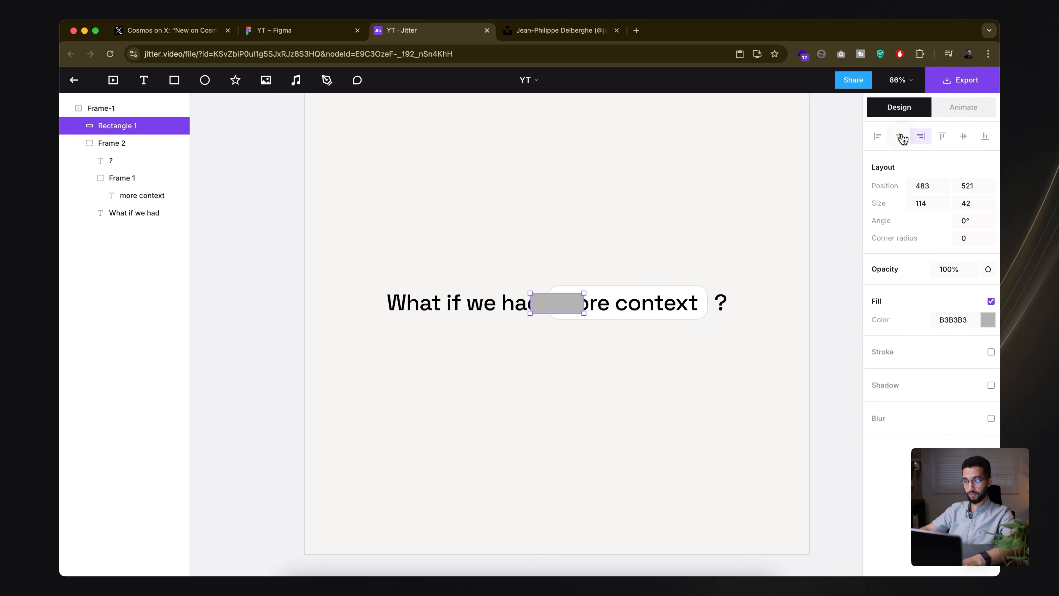
- Add a custom Move animation to the Frame 2 title group with Move X set to 0
click(966, 117)
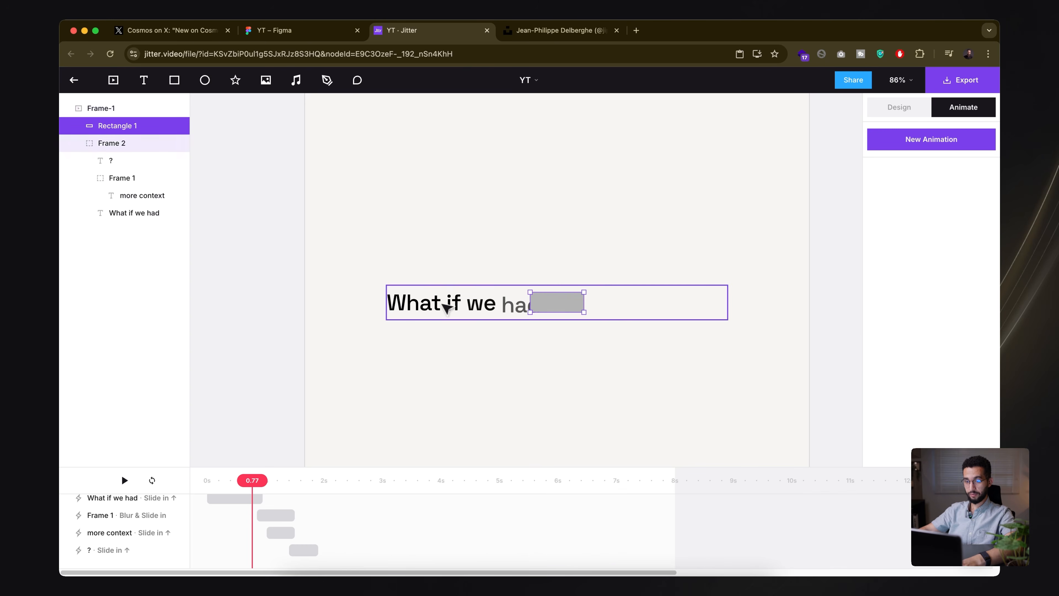
click(434, 304)
click(924, 140)
click(971, 117)
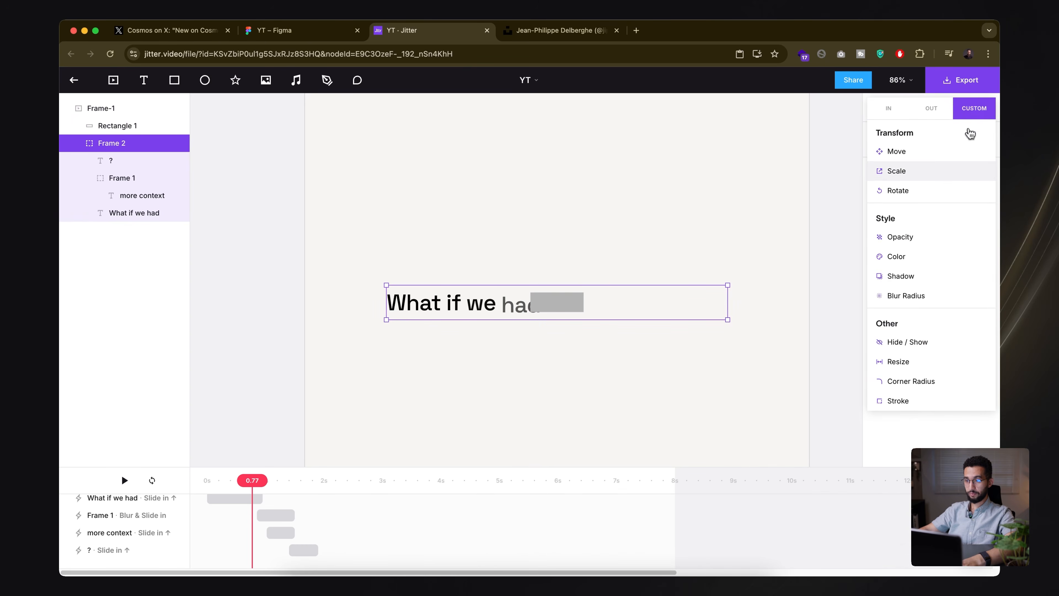
click(931, 157)
click(958, 203)
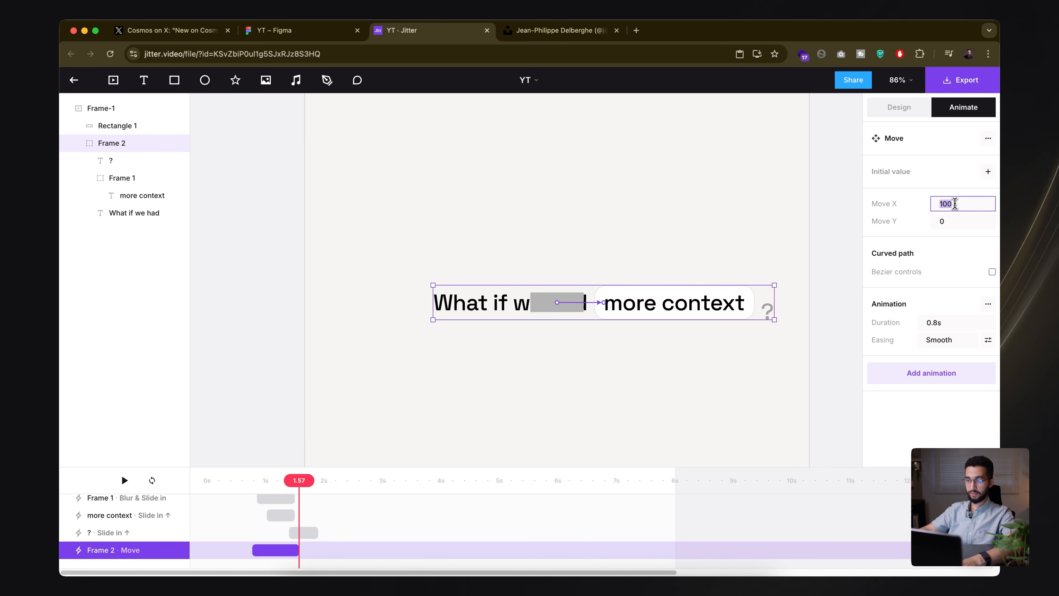
text(0)
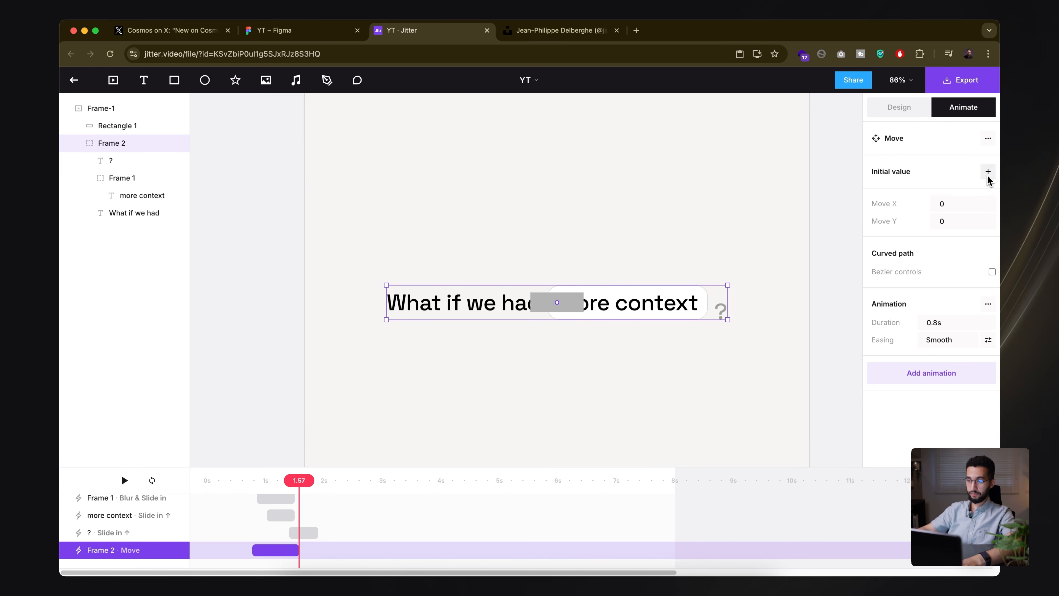
- Shift the Frame 2 title group horizontally until its left edge meets the grey rectangle's left edge
click(989, 172)
click(956, 189)
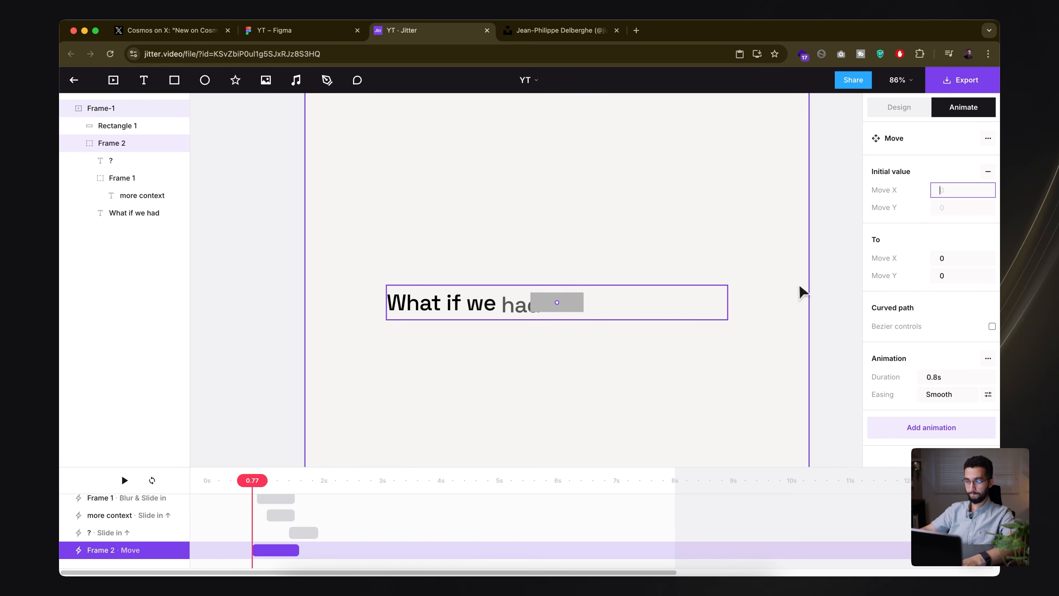
click(418, 311)
drag(400, 311, 550, 308)
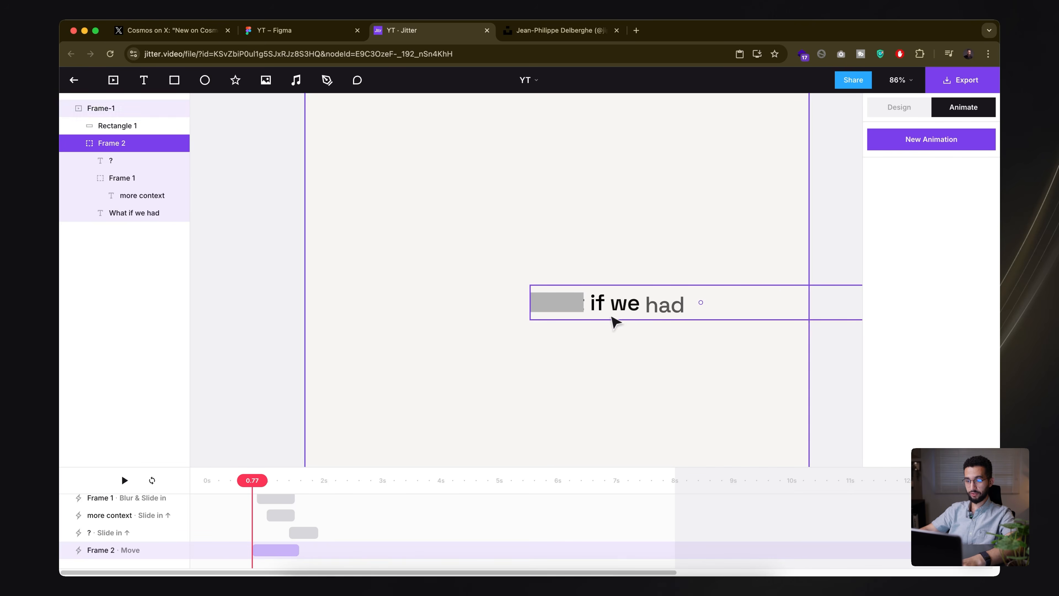
- Place Frame 2's Move animation directly below "What if we had" in the timeline, starting at 0 s with a 0.95 s duration
click(185, 555)
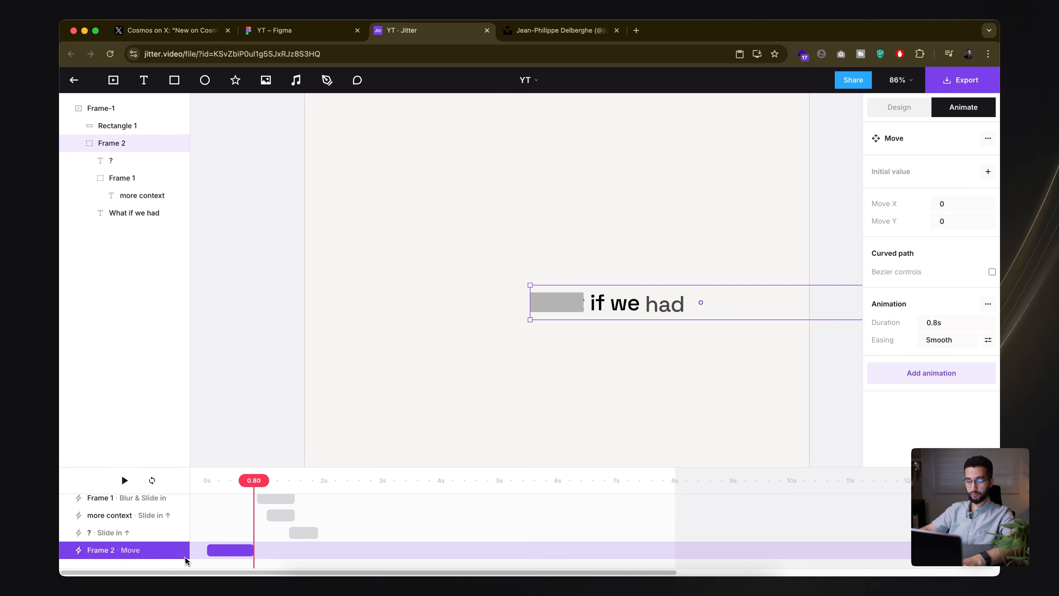
scroll(146, 559, up, 1)
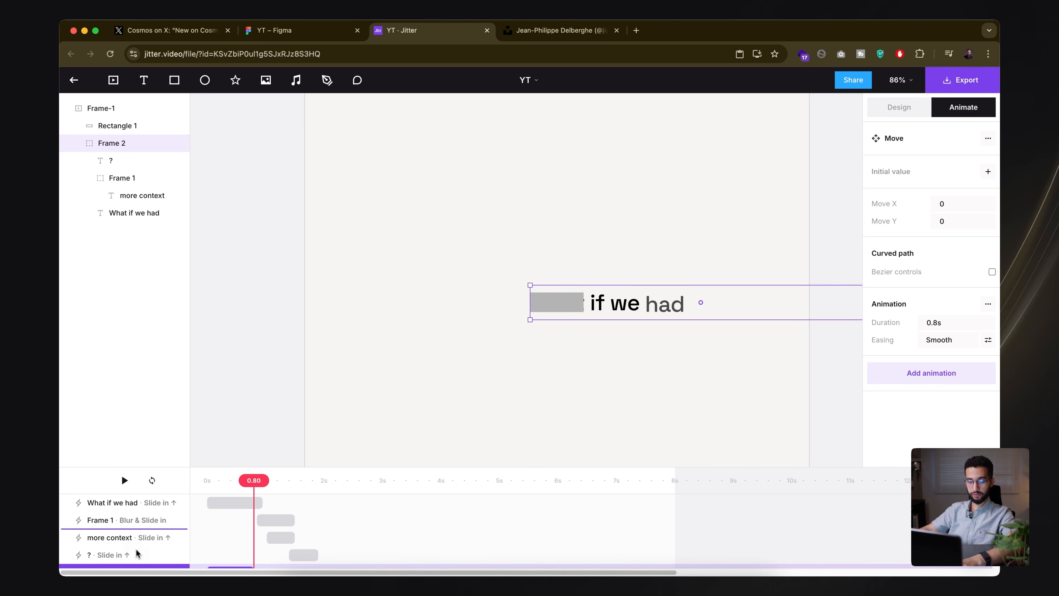
drag(134, 517, 138, 518)
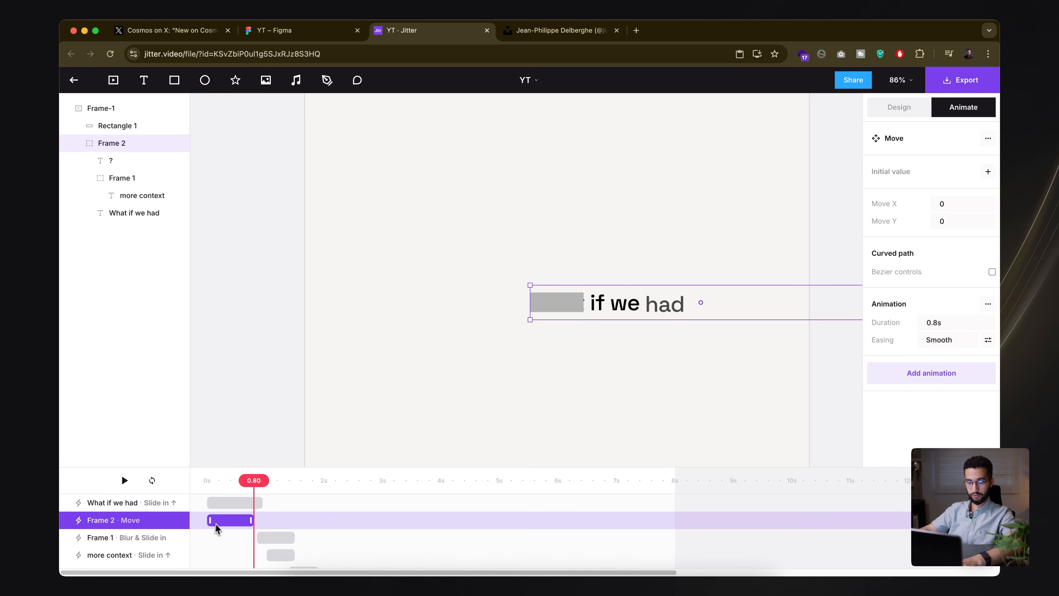
drag(248, 520, 256, 520)
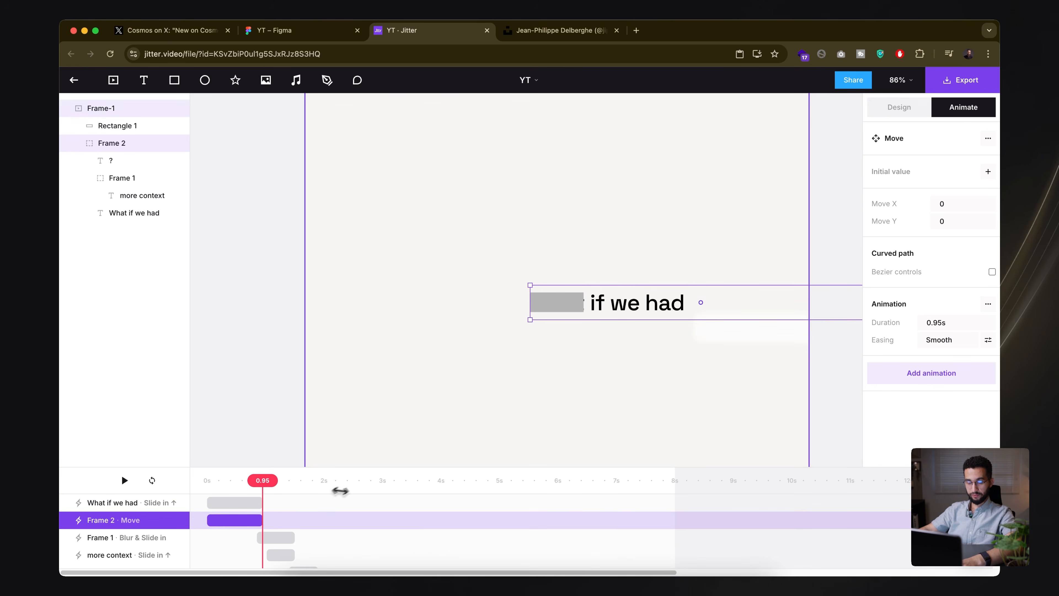
- Widen the grey rectangle to 331 to match the "What if we had" text and centre it horizontally in Frame-1
click(581, 311)
drag(584, 302, 683, 298)
click(903, 109)
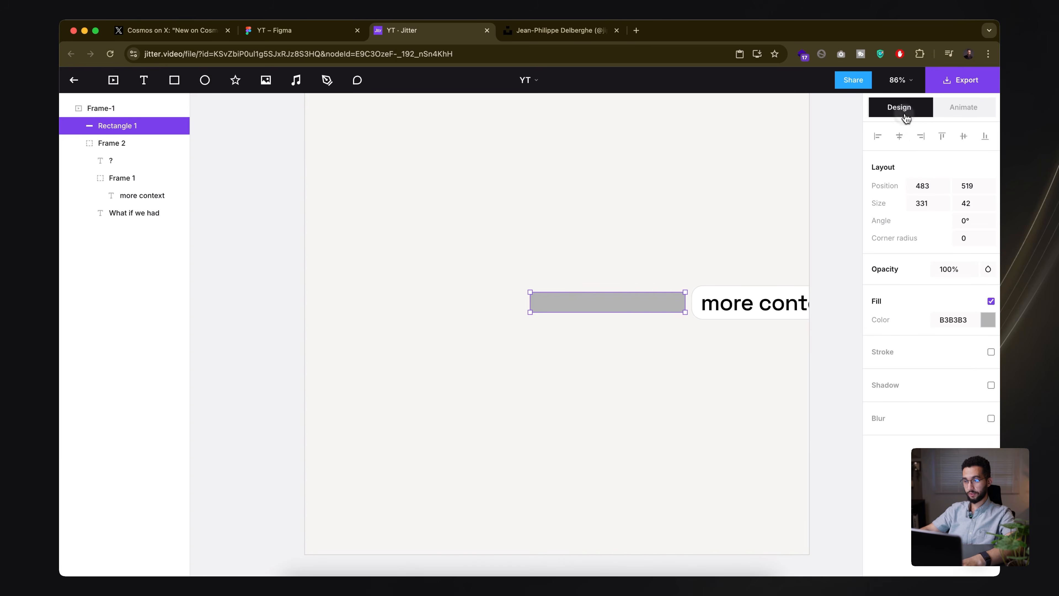
click(901, 138)
click(956, 118)
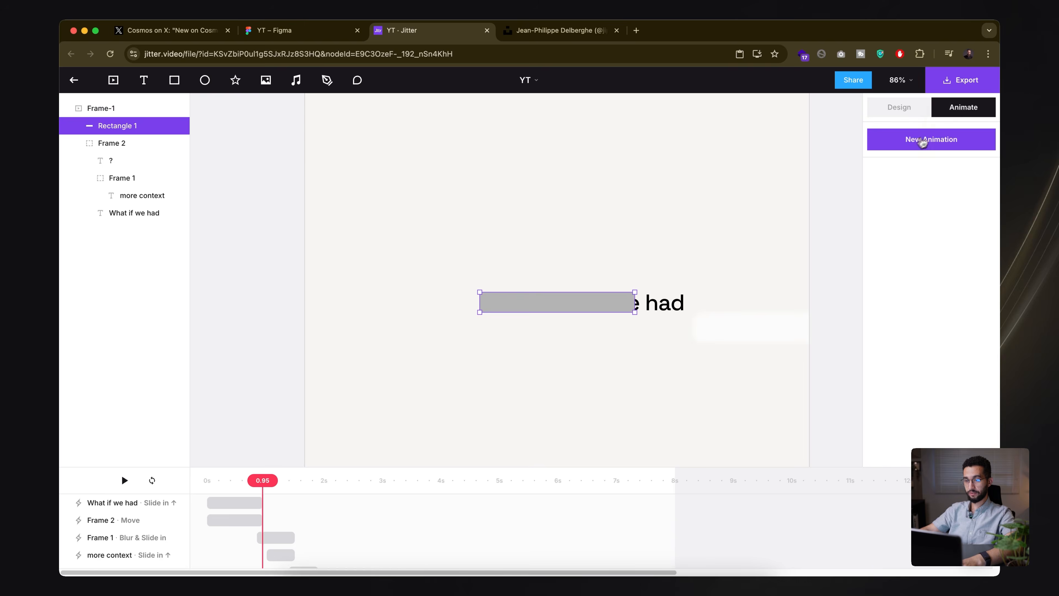
- Rename the Frame 2 layer as whole-text-block
click(678, 303)
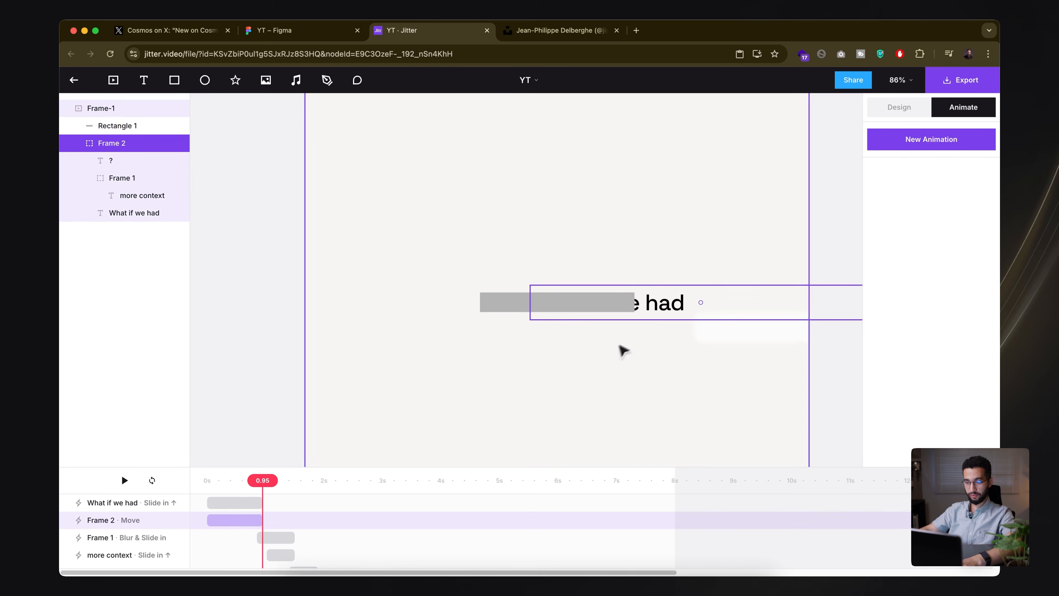
click(225, 520)
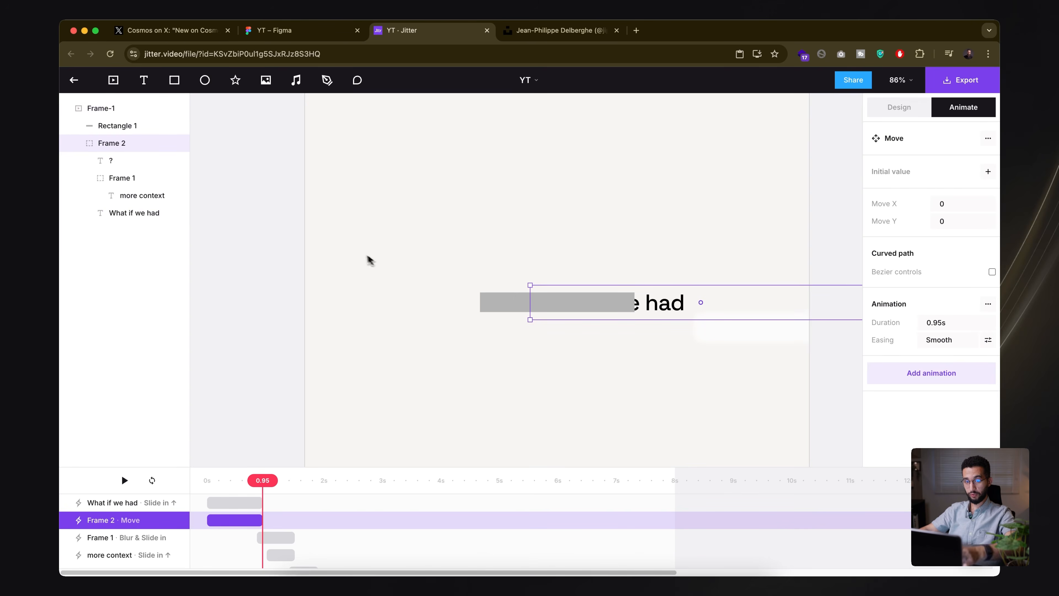
double_click(113, 148)
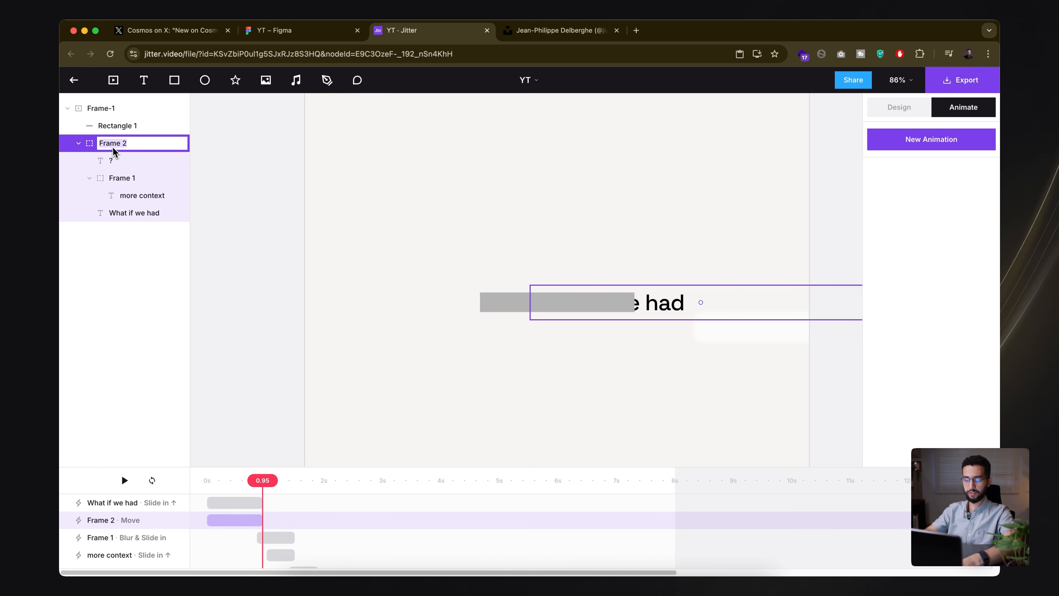
text(whole)
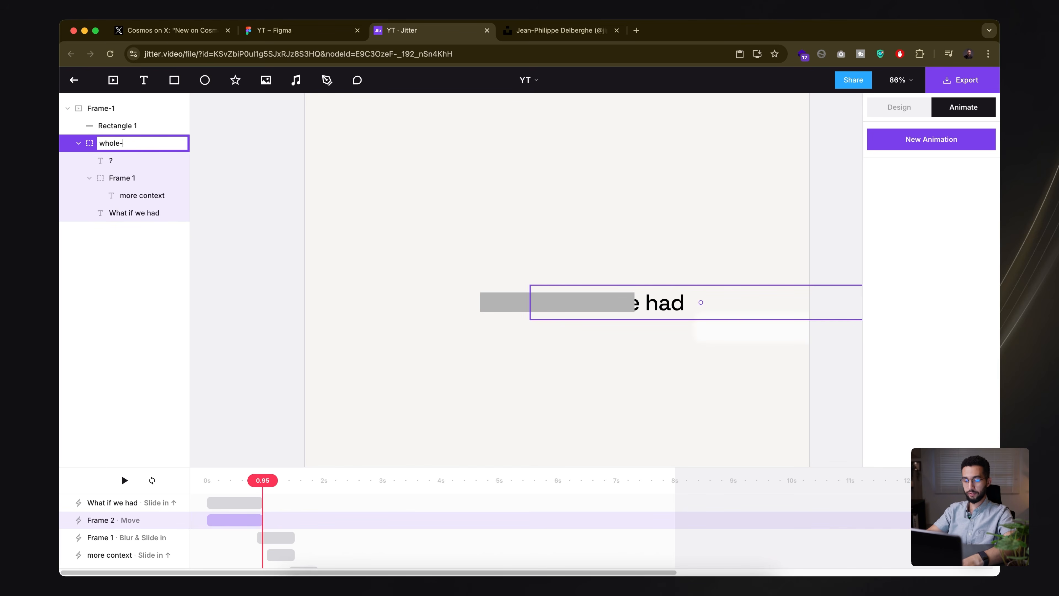
text(-text-block)
key(Return)
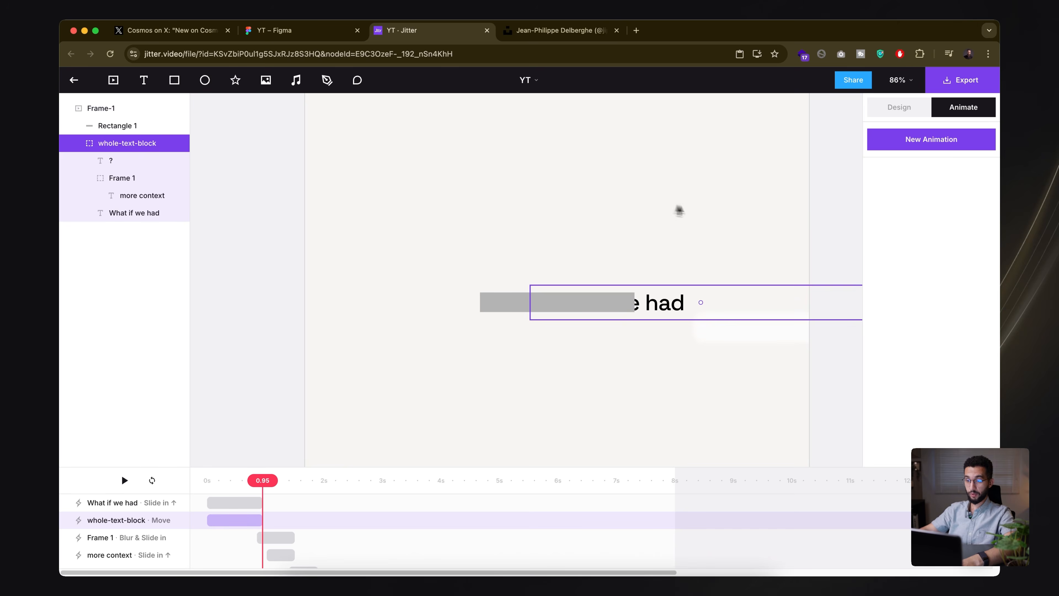
- Set the whole-text-block Move X to -108 so "What if we had" lines up with the grey rectangle
click(251, 520)
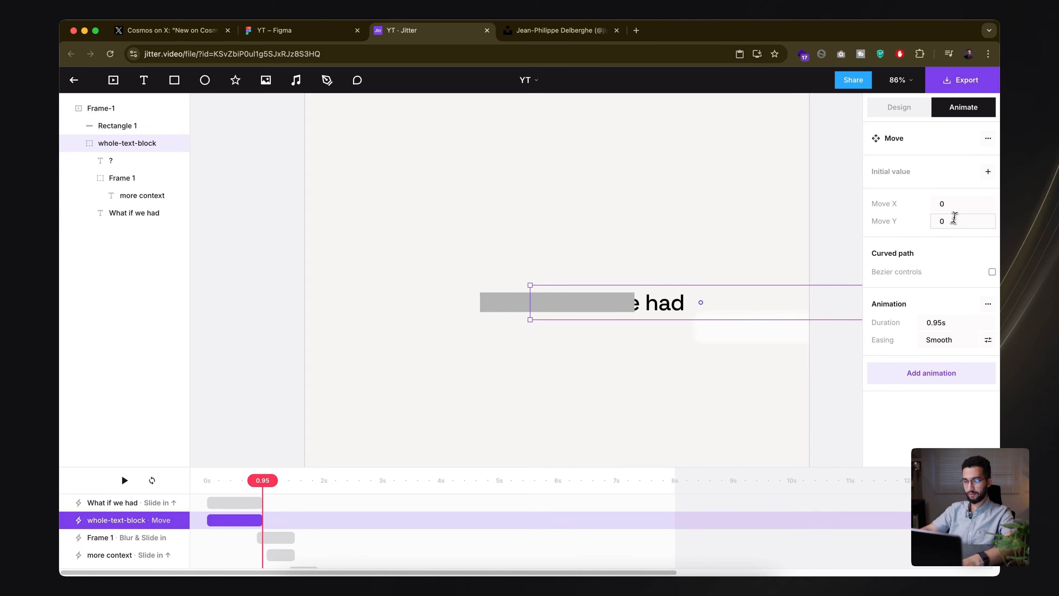
click(955, 204)
text(-)
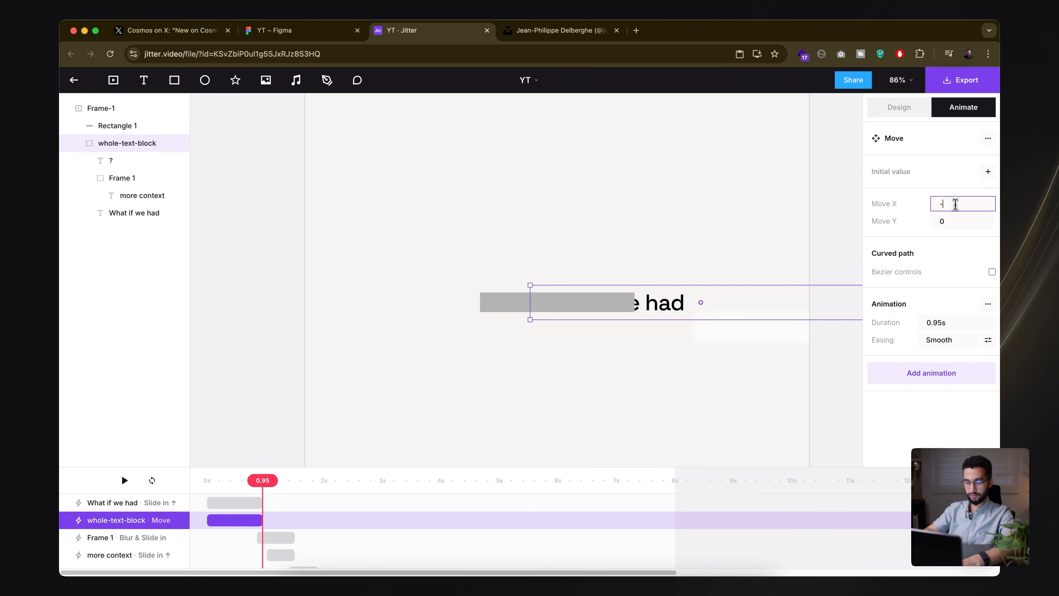
text(40)
drag(696, 307, 666, 308)
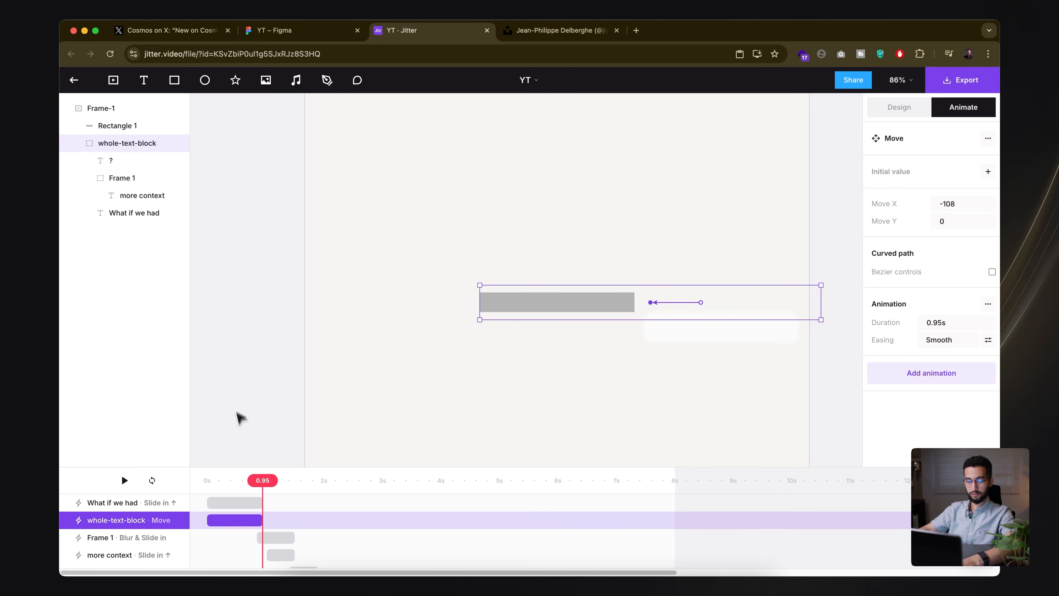
- Temporarily hide the grey rectangle and preview the title's movement from the start of the timeline
click(181, 125)
click(205, 481)
key(space)
drag(202, 482, 294, 481)
key(space)
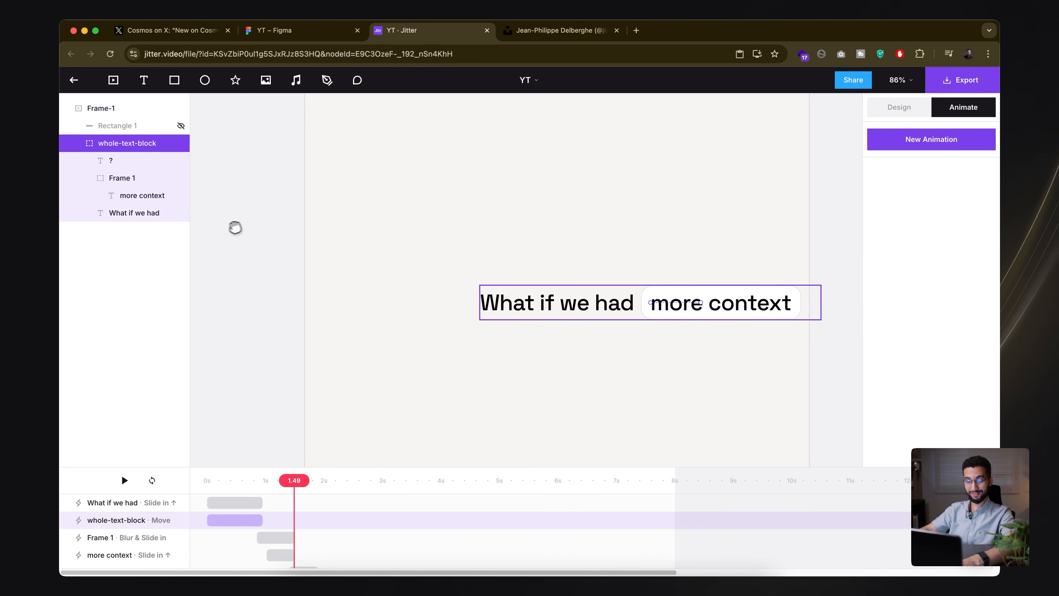
click(181, 125)
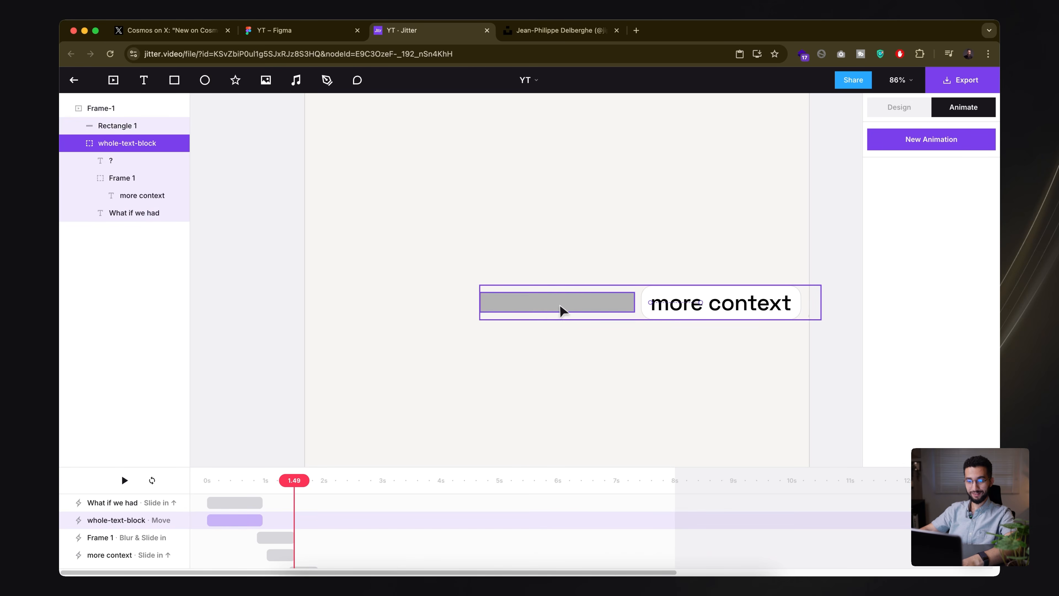
- Add a second Move animation to whole-text-block after the first, with Move X set to -40
click(549, 310)
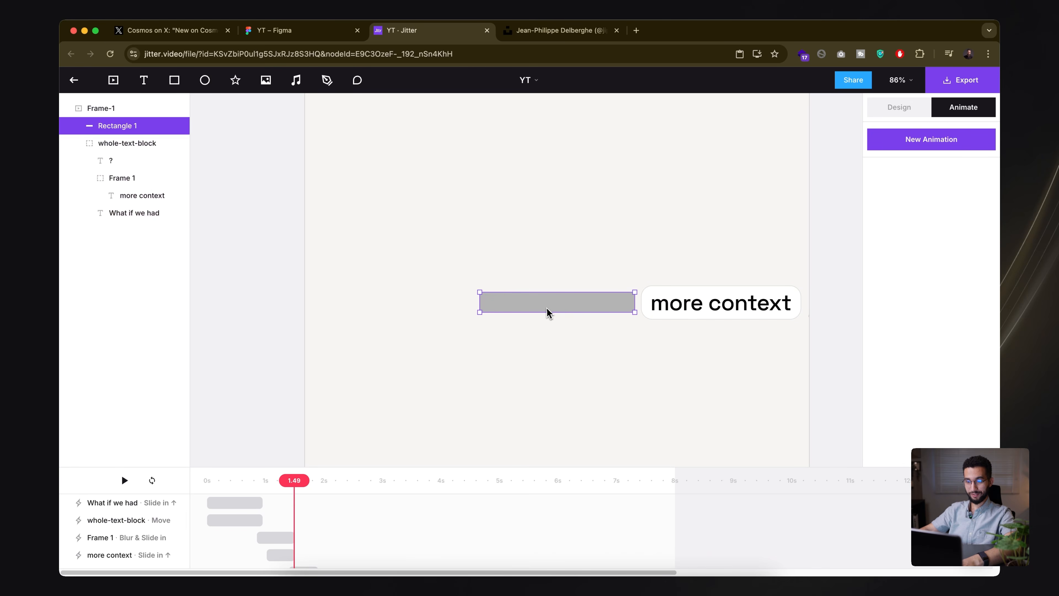
click(667, 313)
click(252, 520)
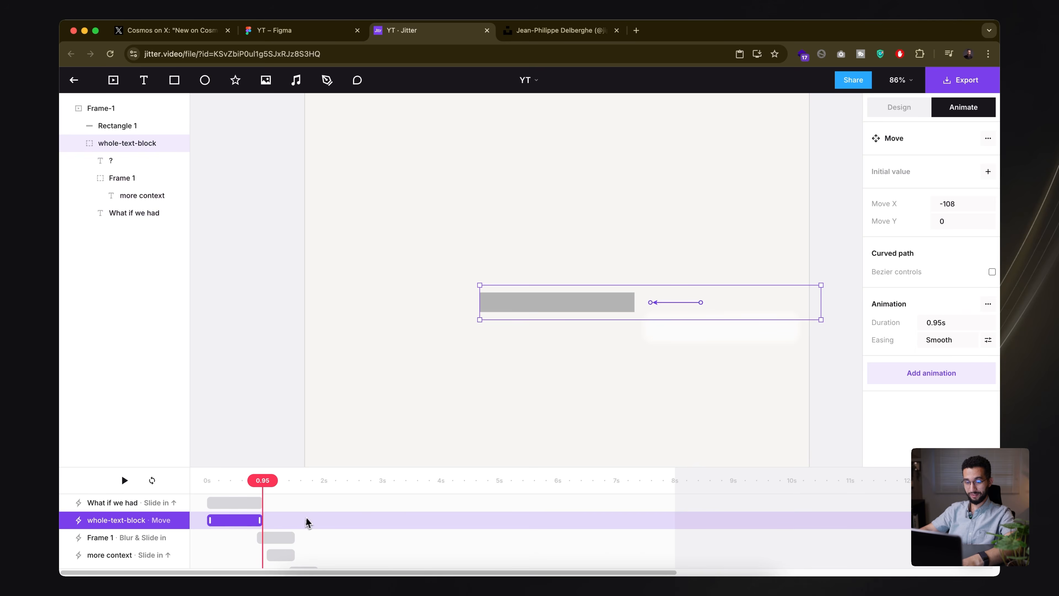
scroll(396, 517, down, 1)
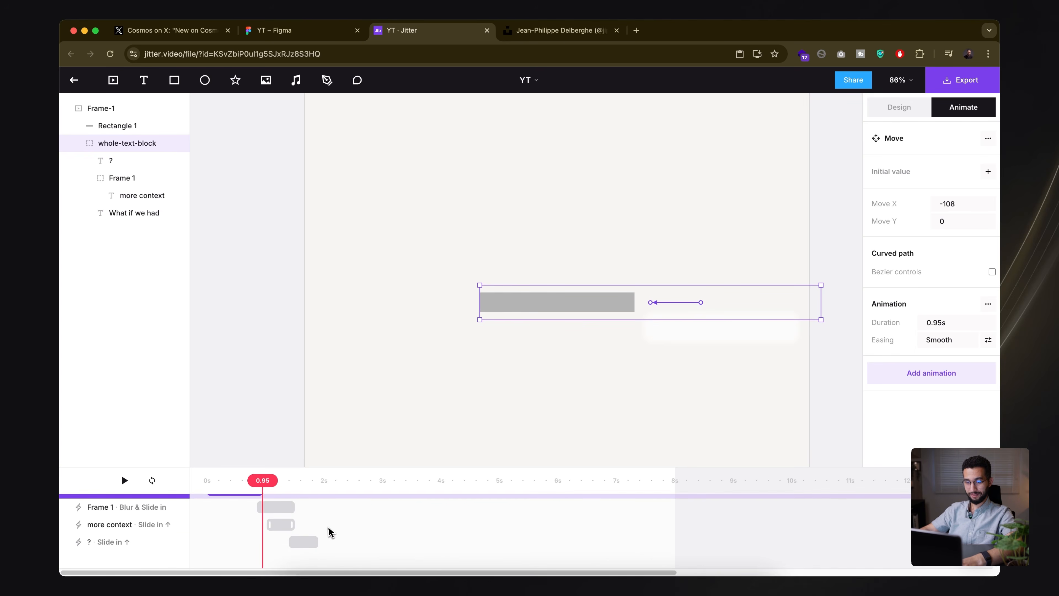
drag(339, 468, 345, 438)
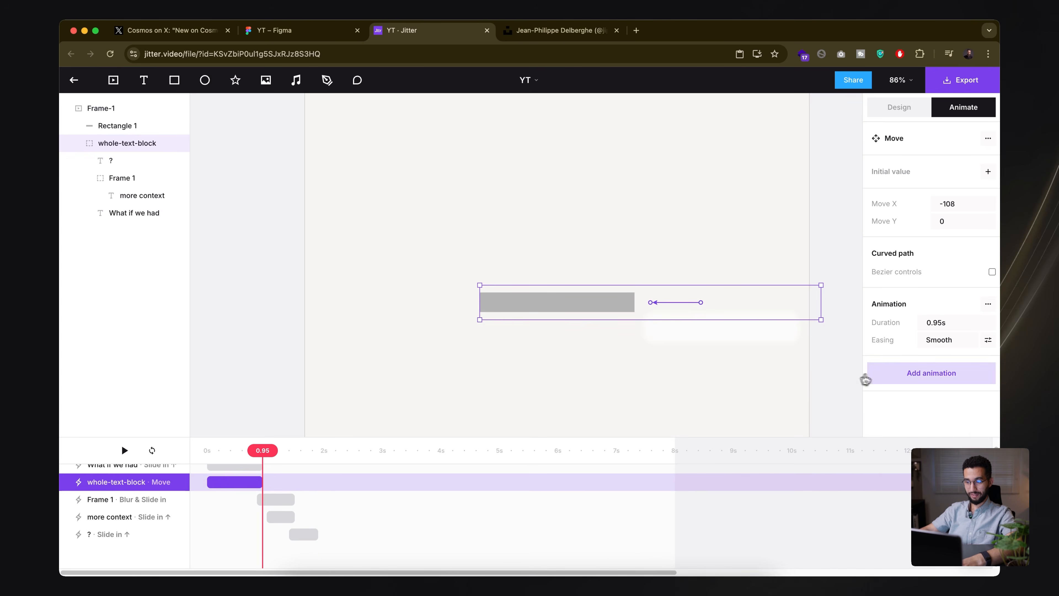
click(906, 374)
click(919, 316)
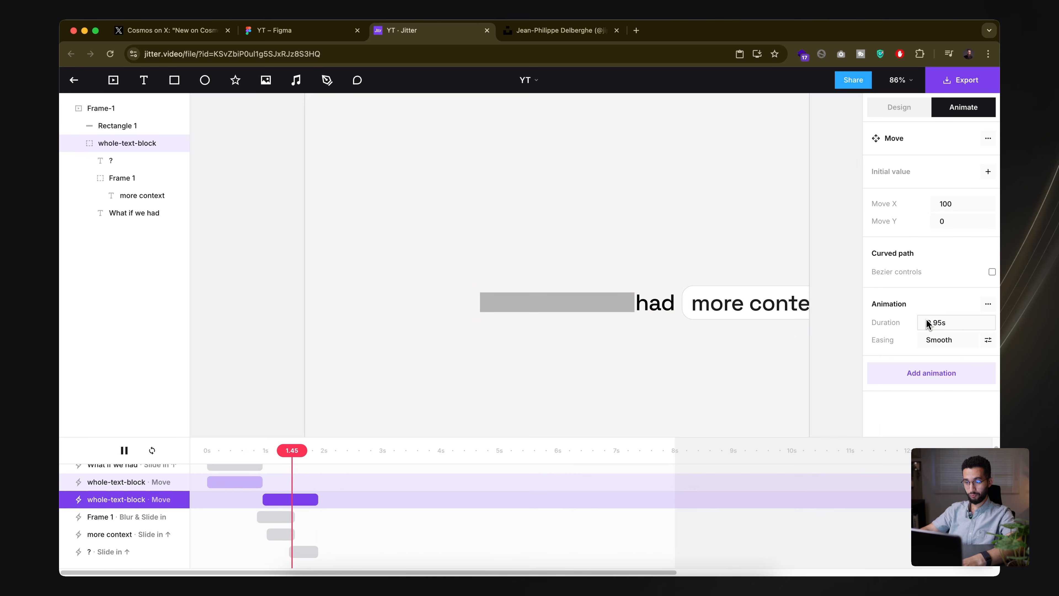
click(960, 204)
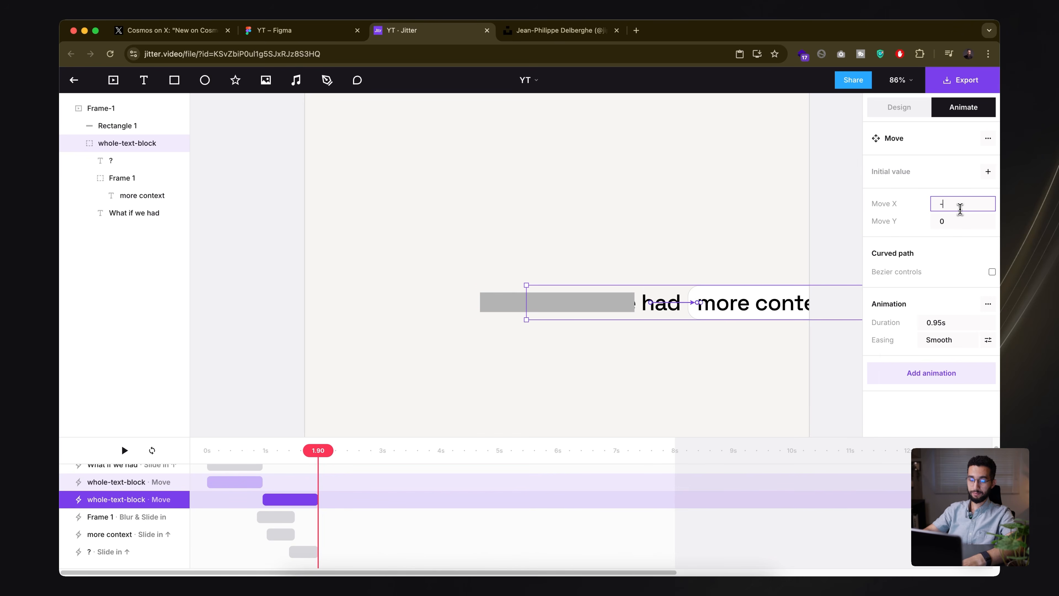
text(40)
key(Return)
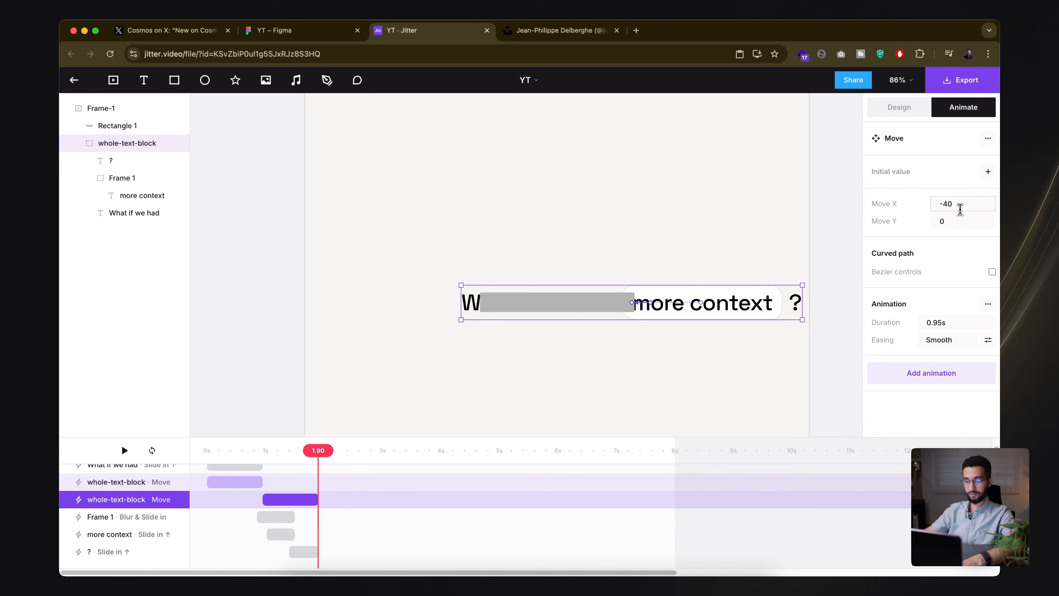
- Widen the grey rectangle to 730 to span the entire title block and centre it horizontally in Frame-1
click(610, 305)
drag(635, 312, 802, 297)
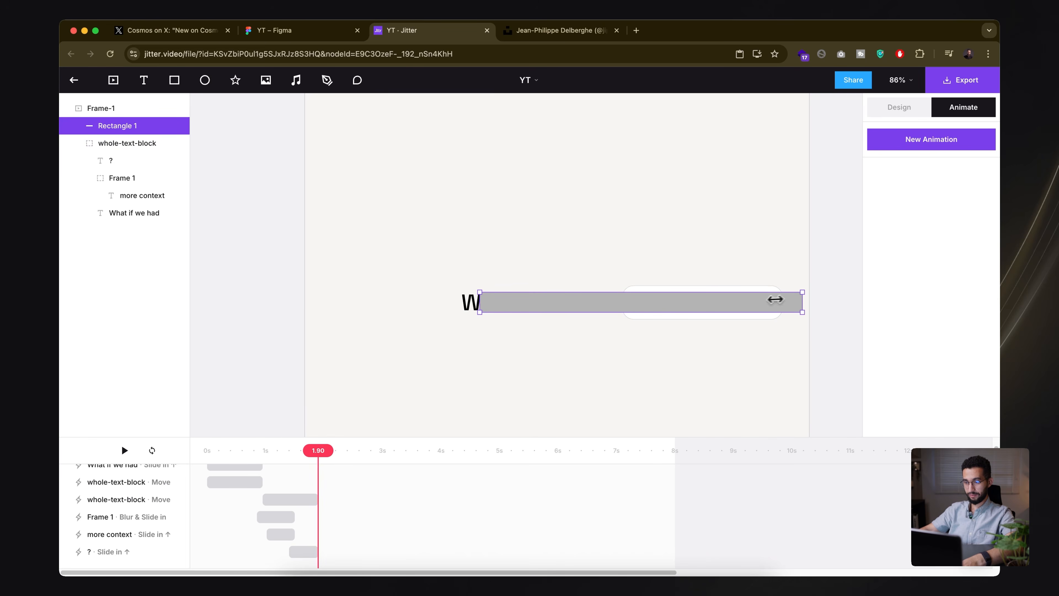
drag(481, 300, 460, 300)
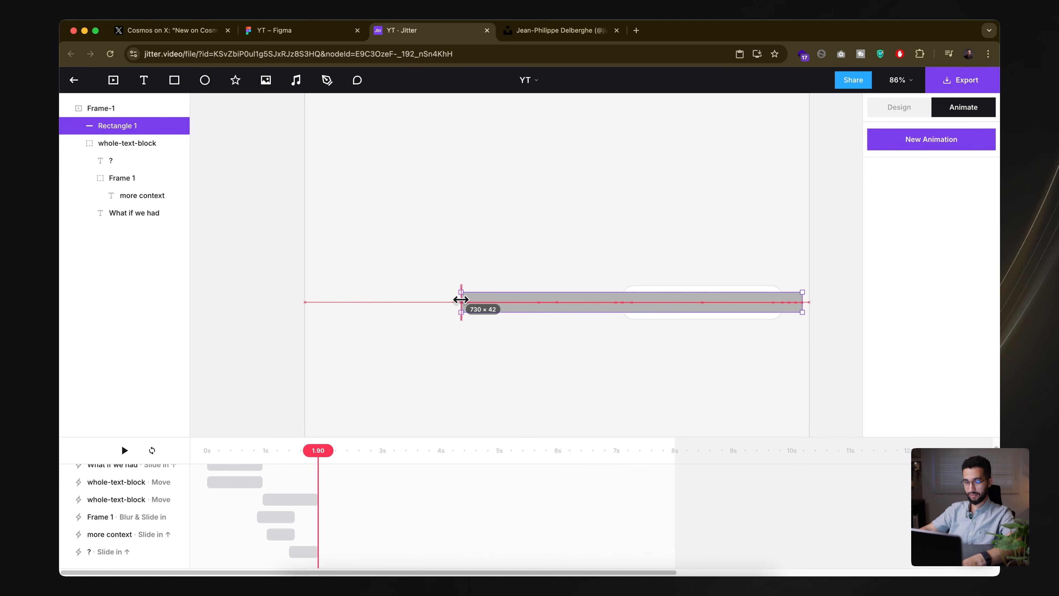
click(900, 108)
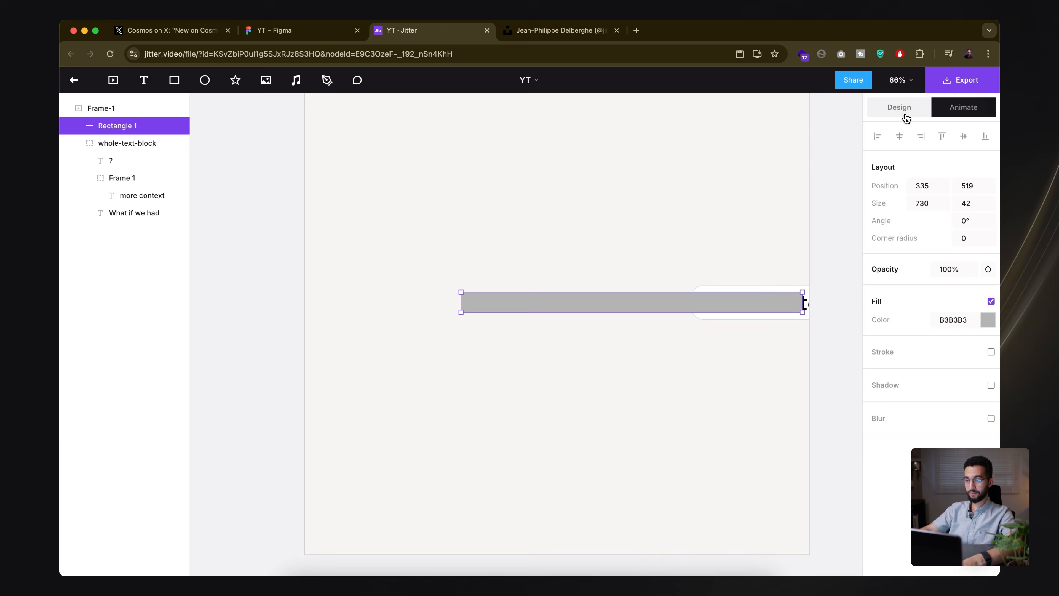
click(961, 116)
- Set the second Move's X to -200 to align the title with the rectangle and extend its duration to 1.05 s by starting it earlier
click(790, 302)
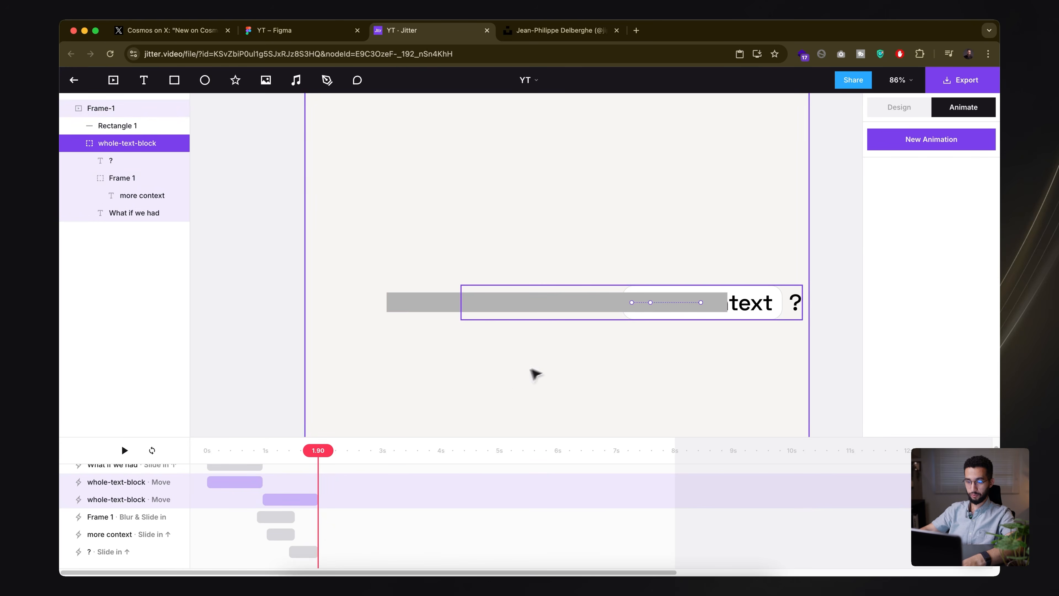
click(294, 499)
drag(632, 303, 560, 307)
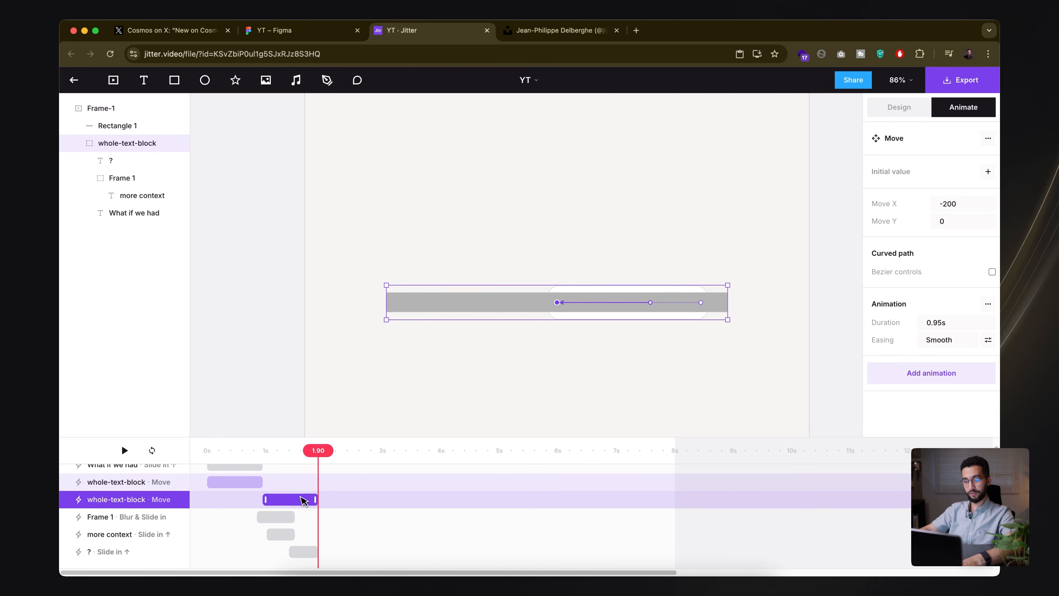
drag(308, 495, 290, 503)
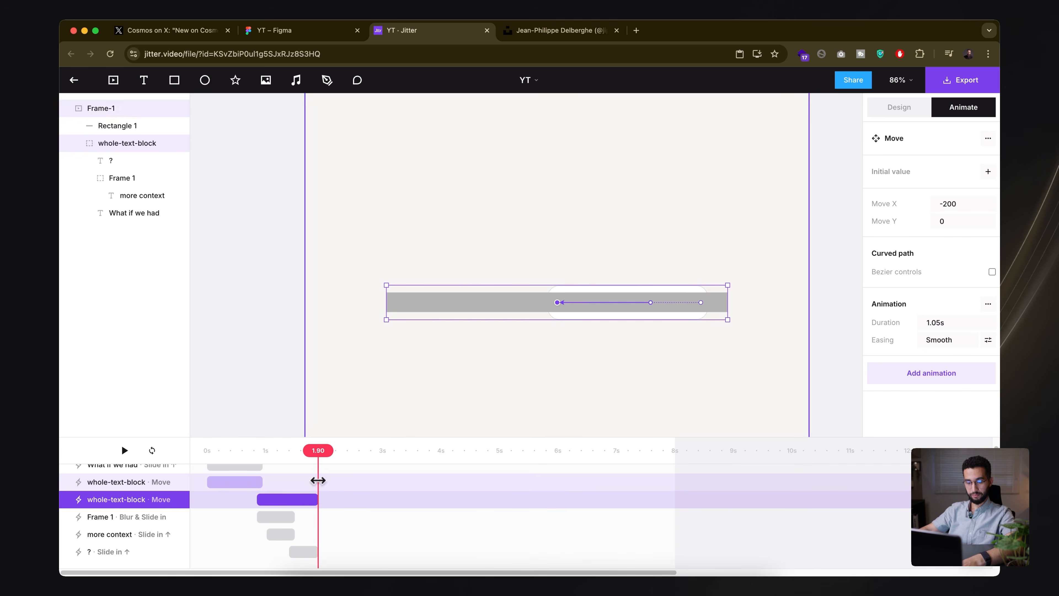
- Delete the grey rectangle from Frame-1 and preview the title animation from the start of the timeline
drag(308, 450, 208, 450)
click(389, 299)
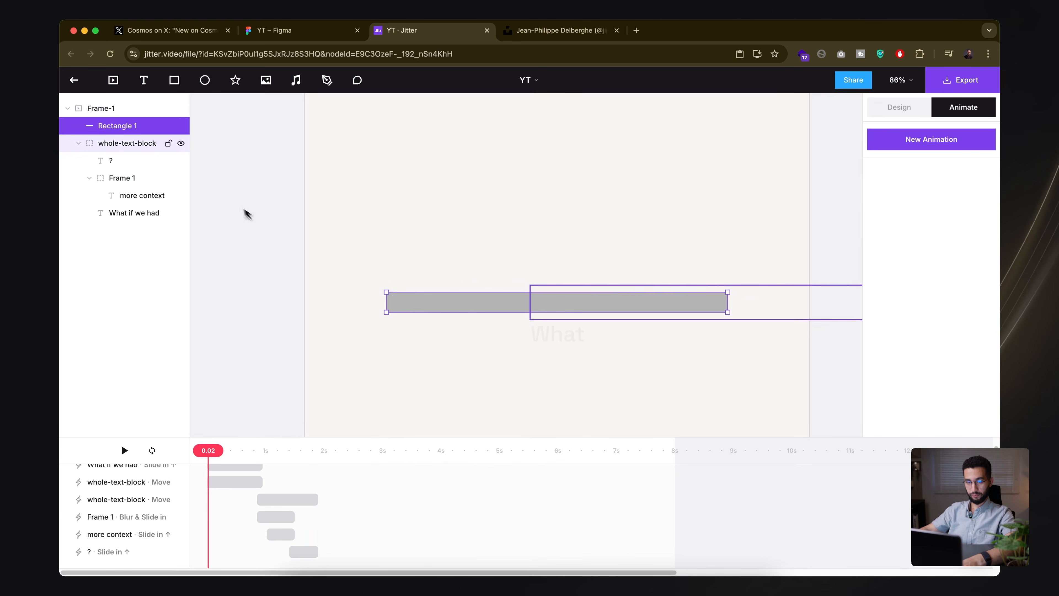
key(Delete)
key(space)
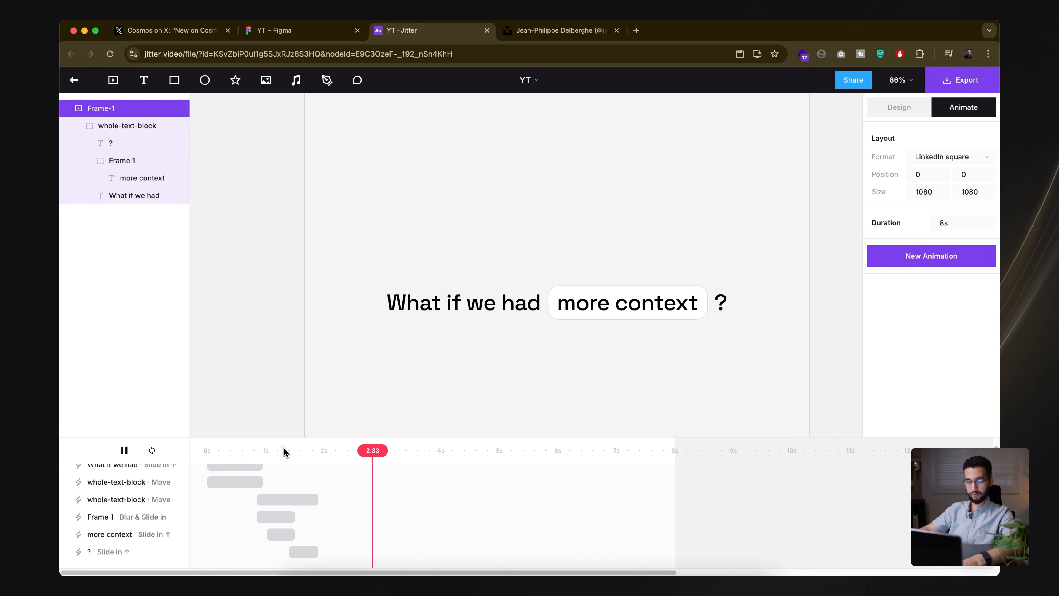
click(210, 451)
key(space)
click(235, 80)
key(super+z)
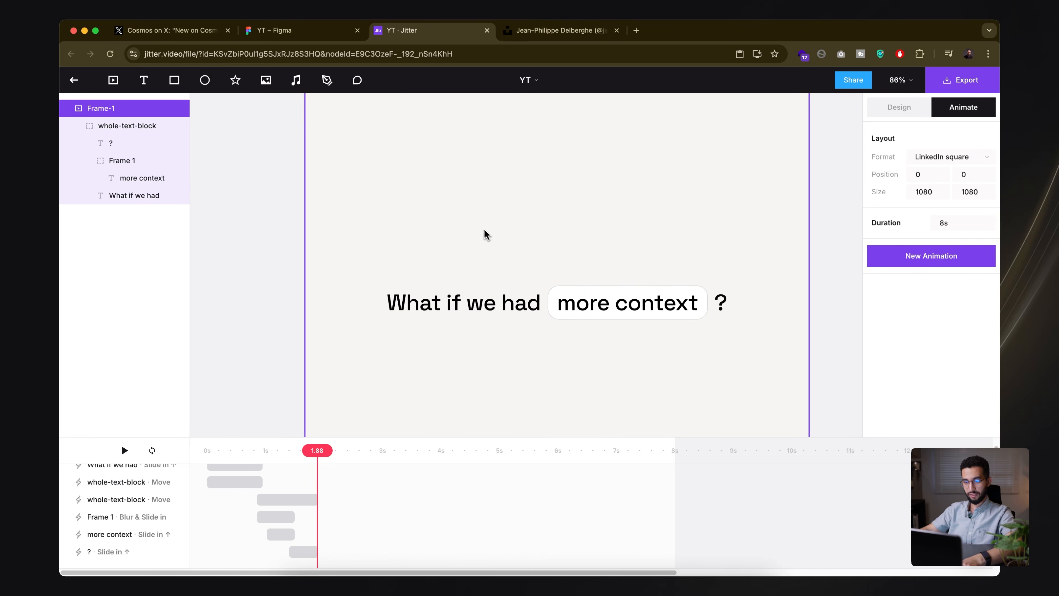
- Switch to the Cosmos post on X and replay the reference video's opening, studying how the title text moves
click(171, 30)
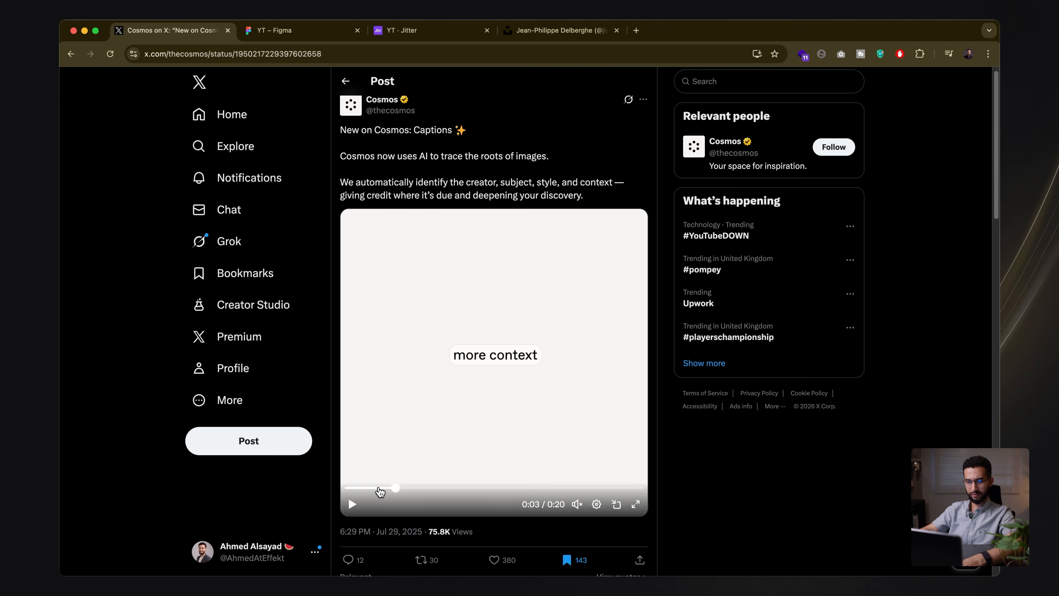
click(347, 488)
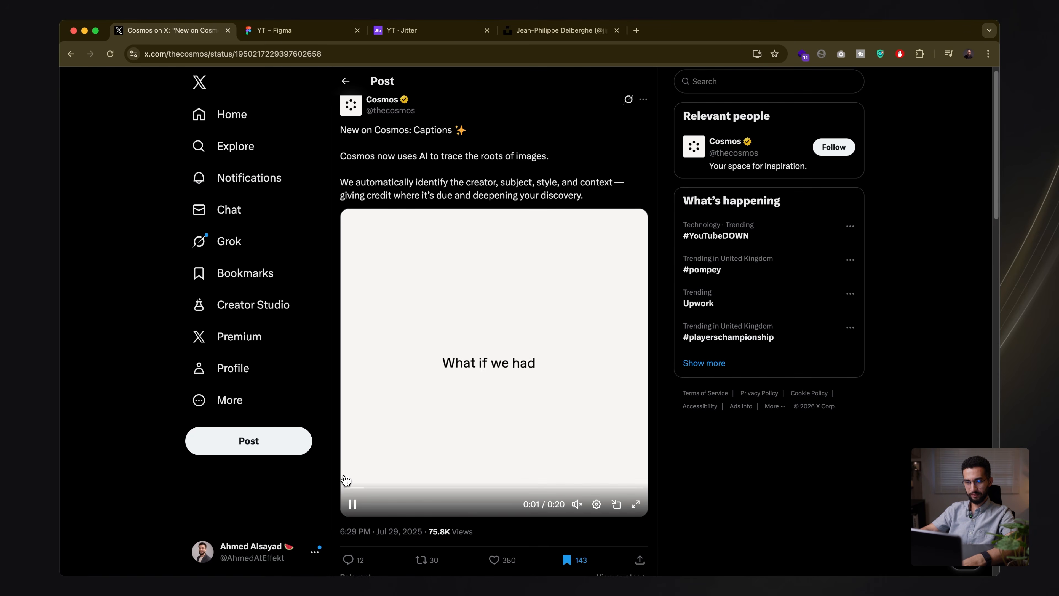
key(space)
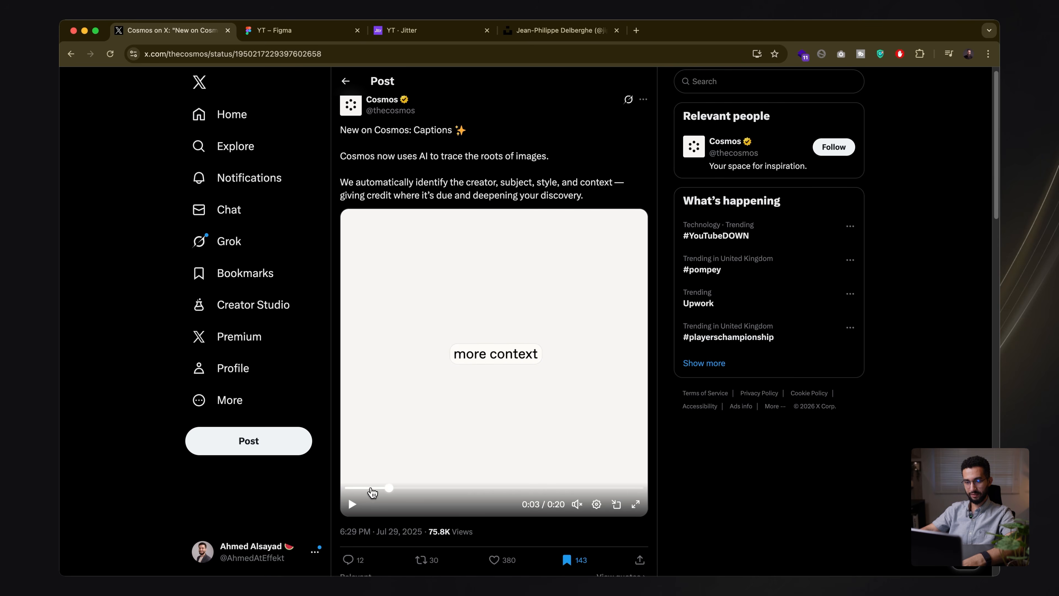
click(361, 488)
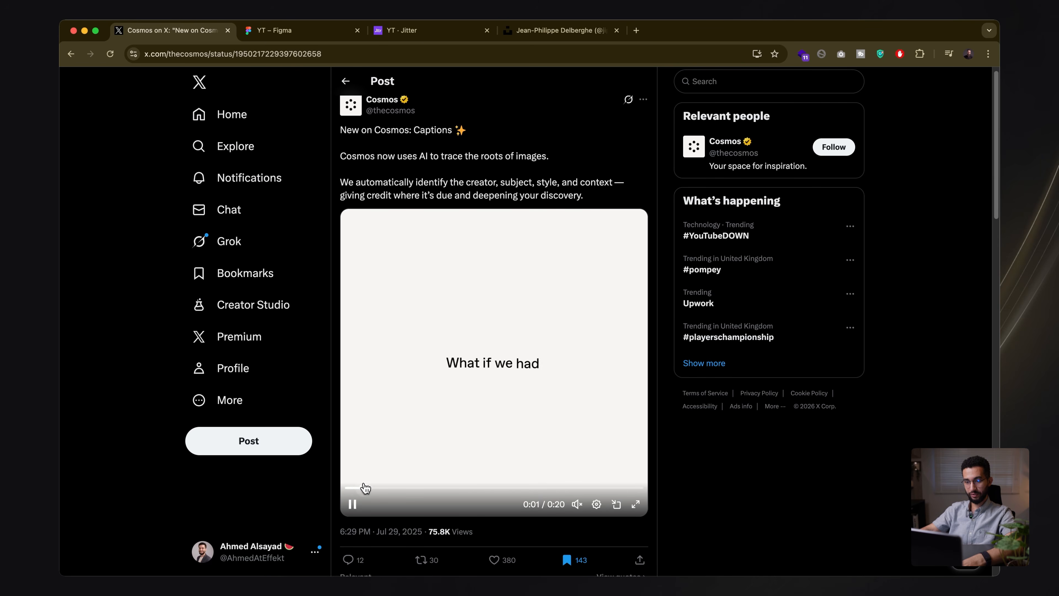
key(space)
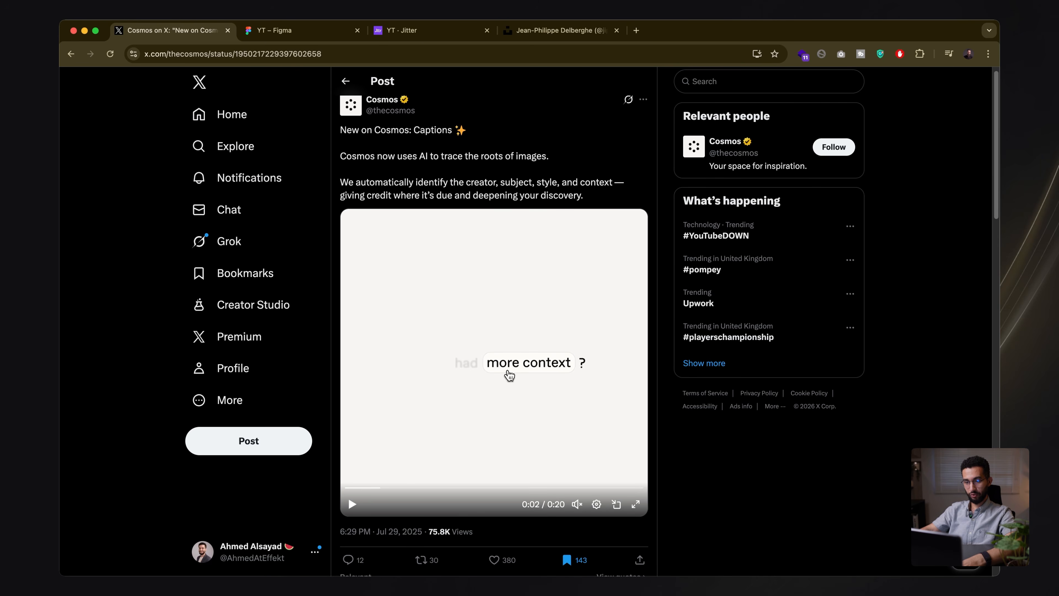
- Return to Jitter, play the beginning of Frame-1's title animation and move the playhead back to 0 s
click(380, 30)
click(213, 451)
key(space)
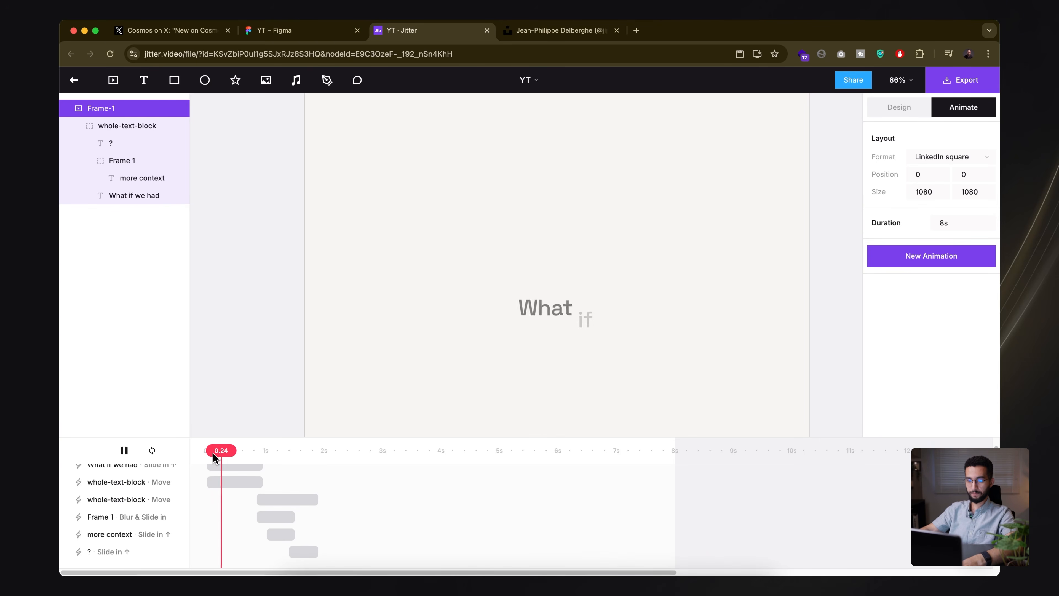
key(space)
drag(269, 454, 195, 447)
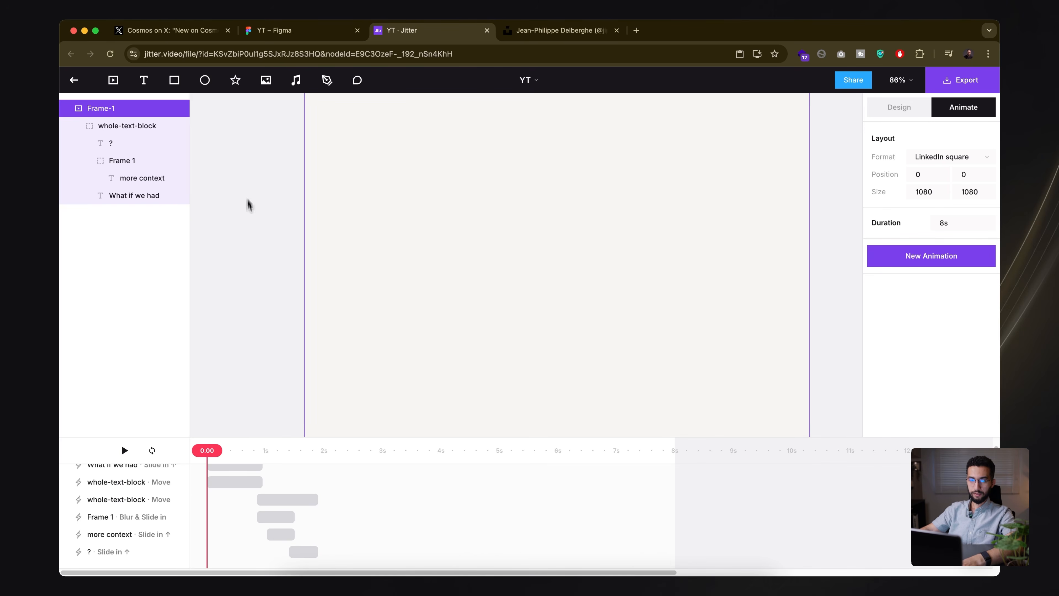
- Change the easing of both whole-text-block Move animations to Natural
click(263, 461)
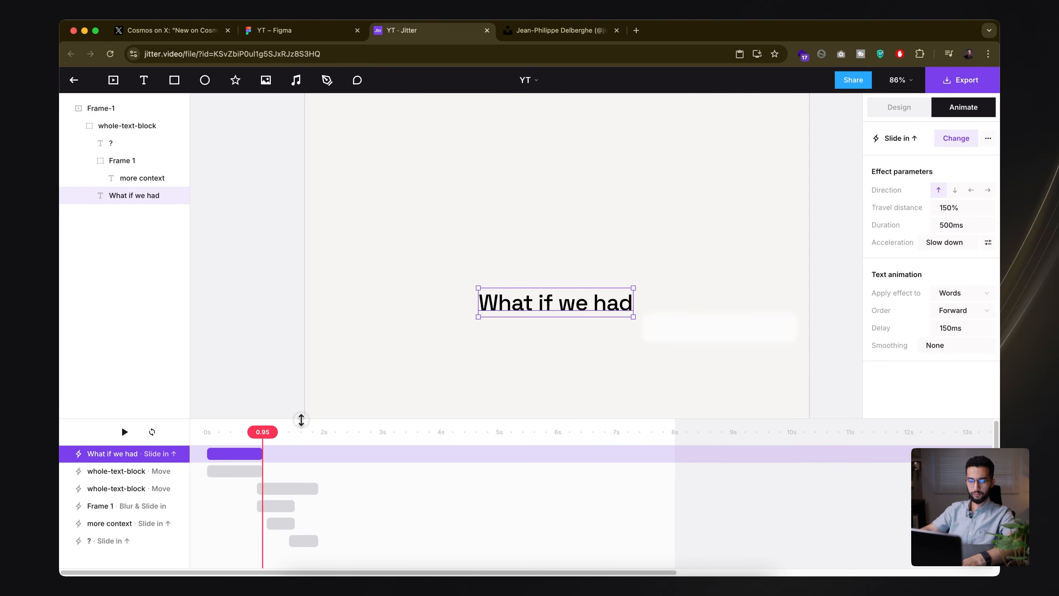
click(241, 472)
click(277, 493)
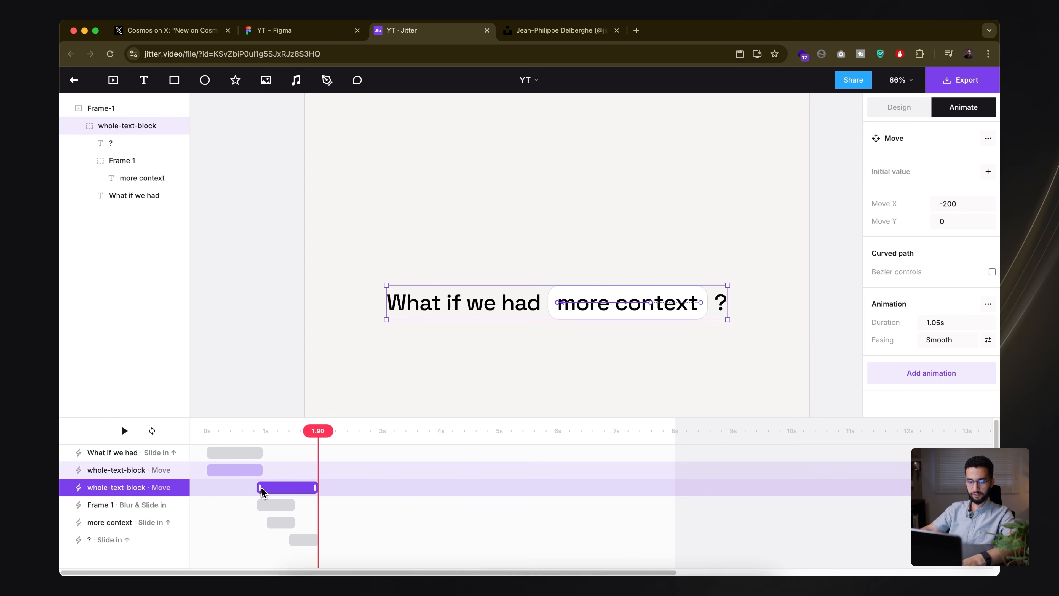
shift+click(259, 471)
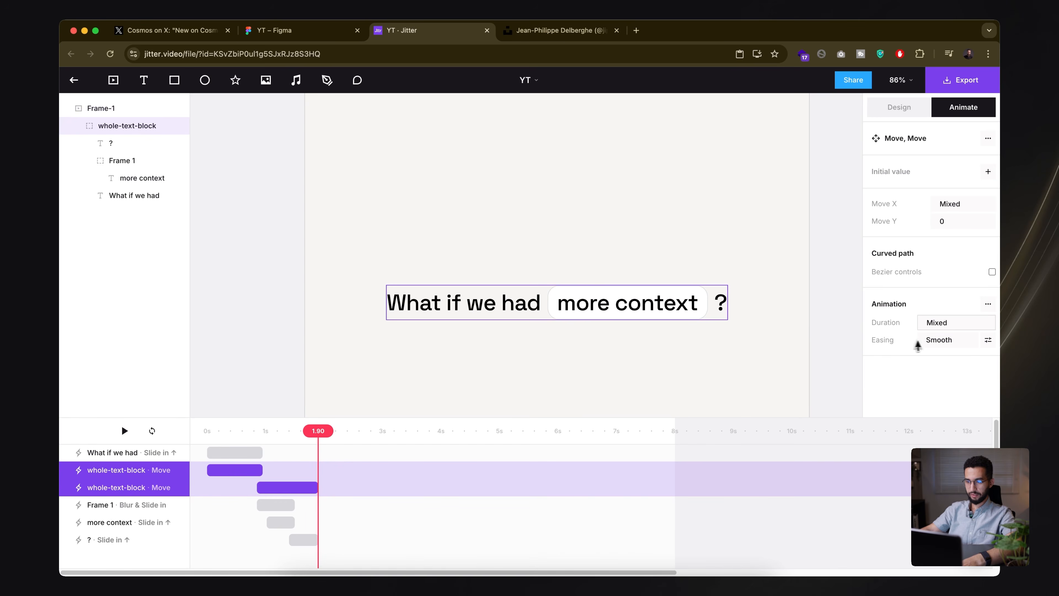
click(948, 340)
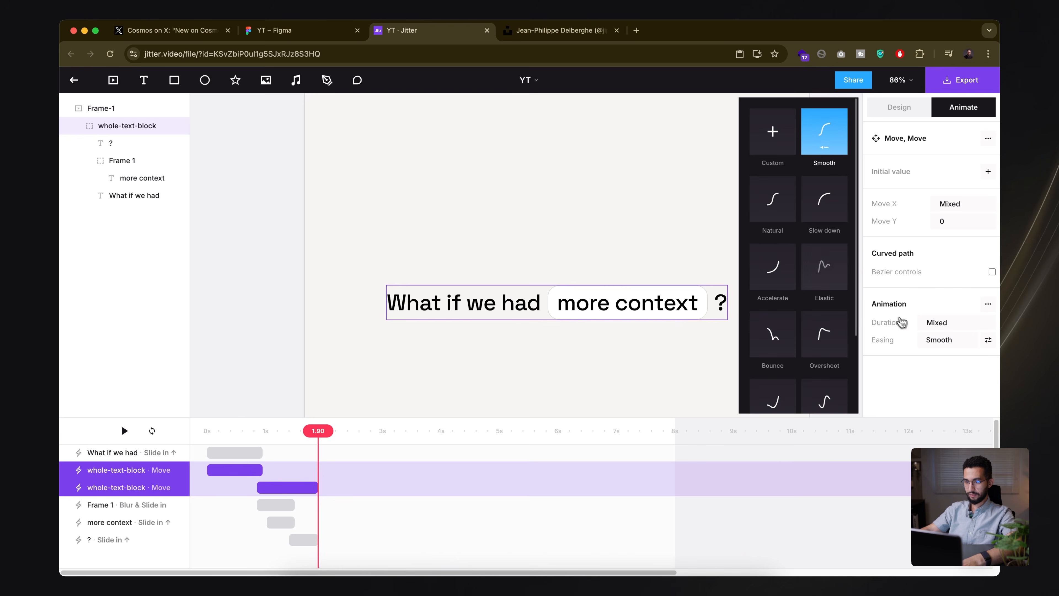
click(779, 220)
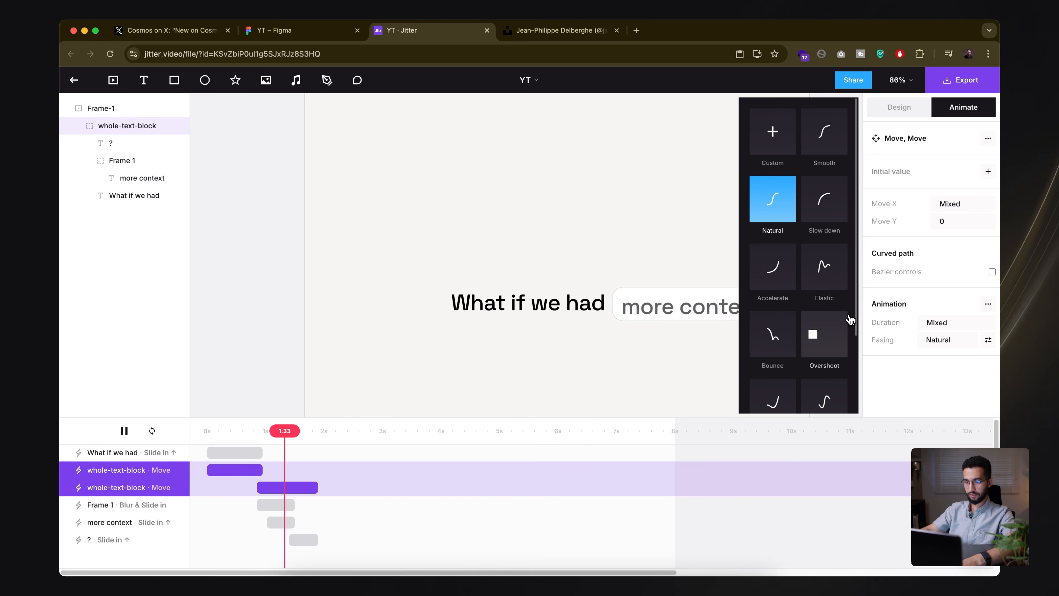
- Try Natural easing strengths of 65 and 75 on both Moves, settle on 60, and preview the result
click(977, 340)
text(65)
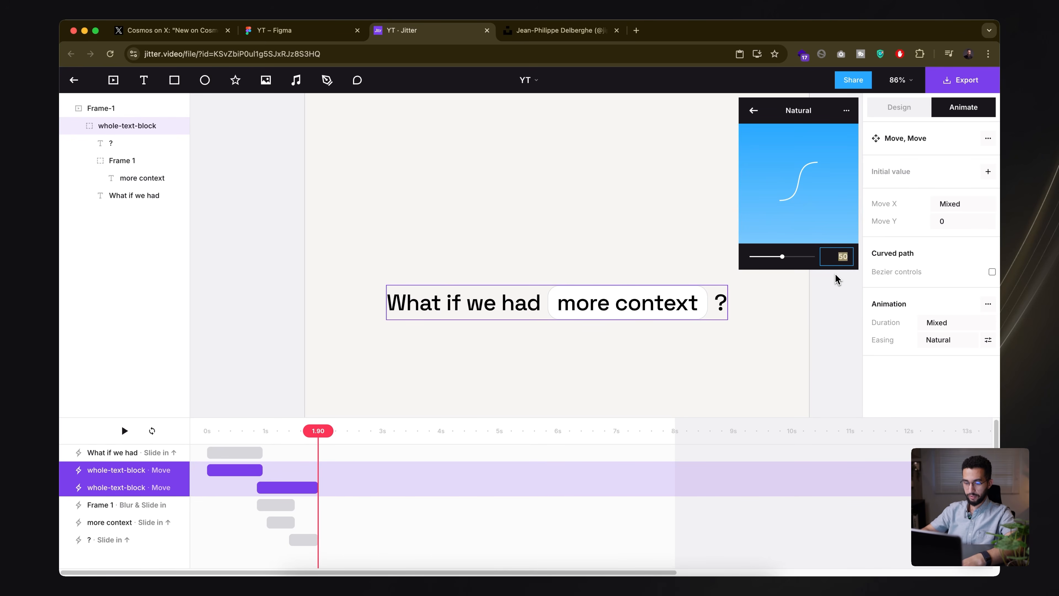
key(Return)
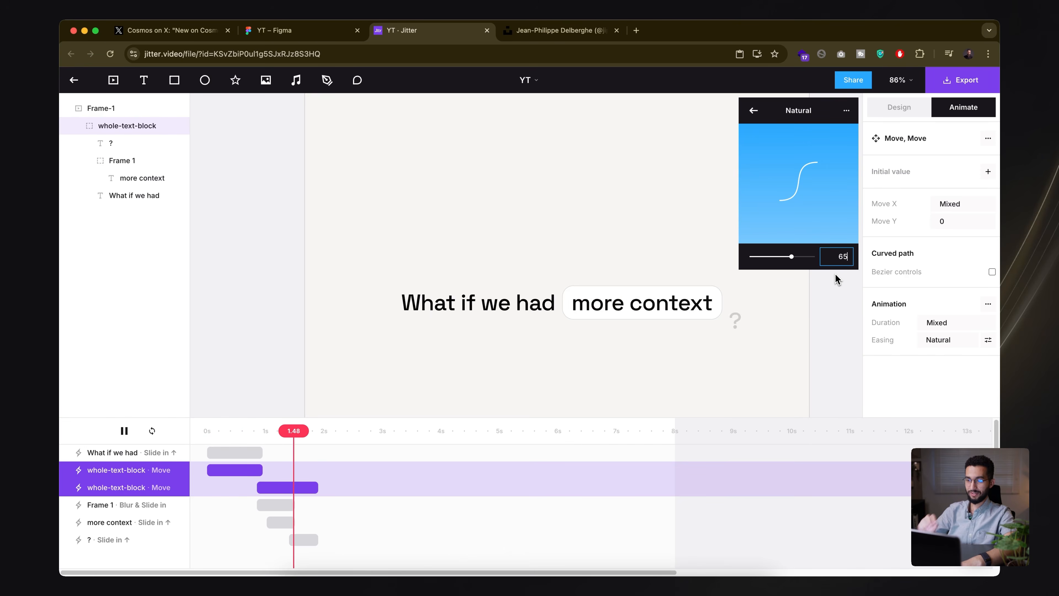
double_click(842, 257)
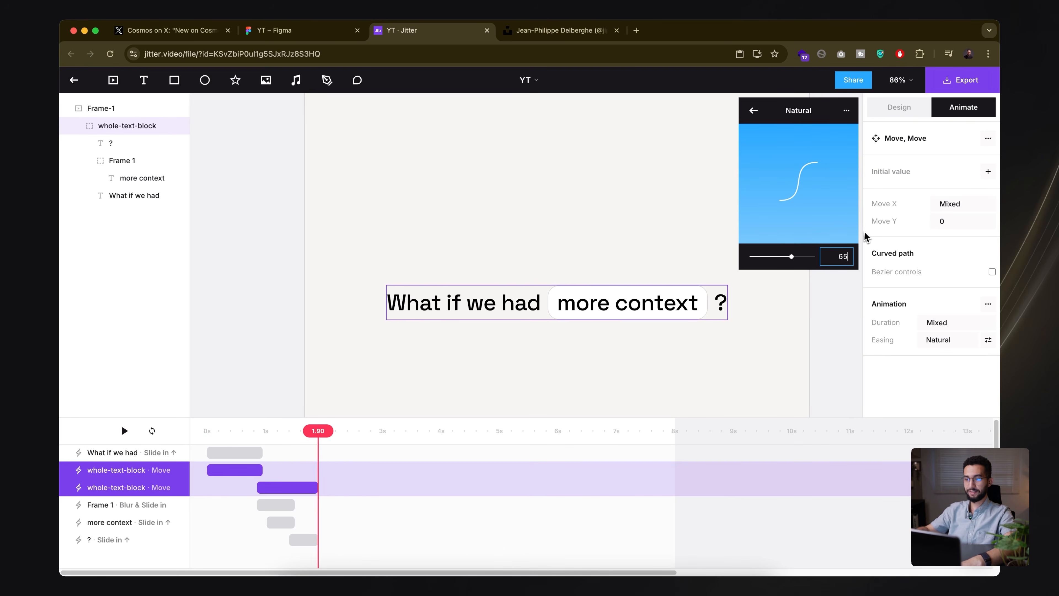
text(75)
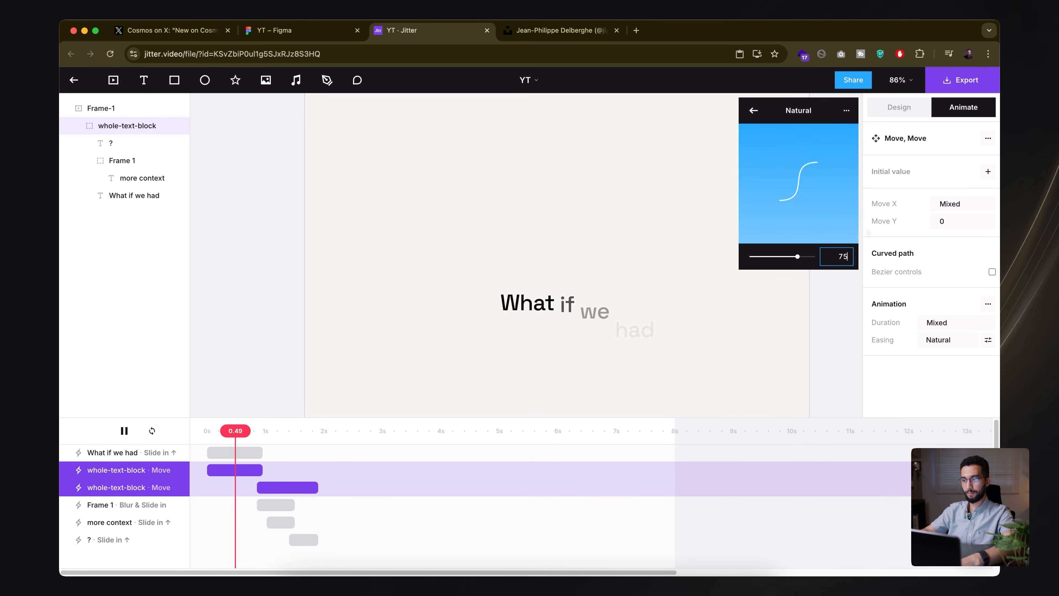
double_click(827, 256)
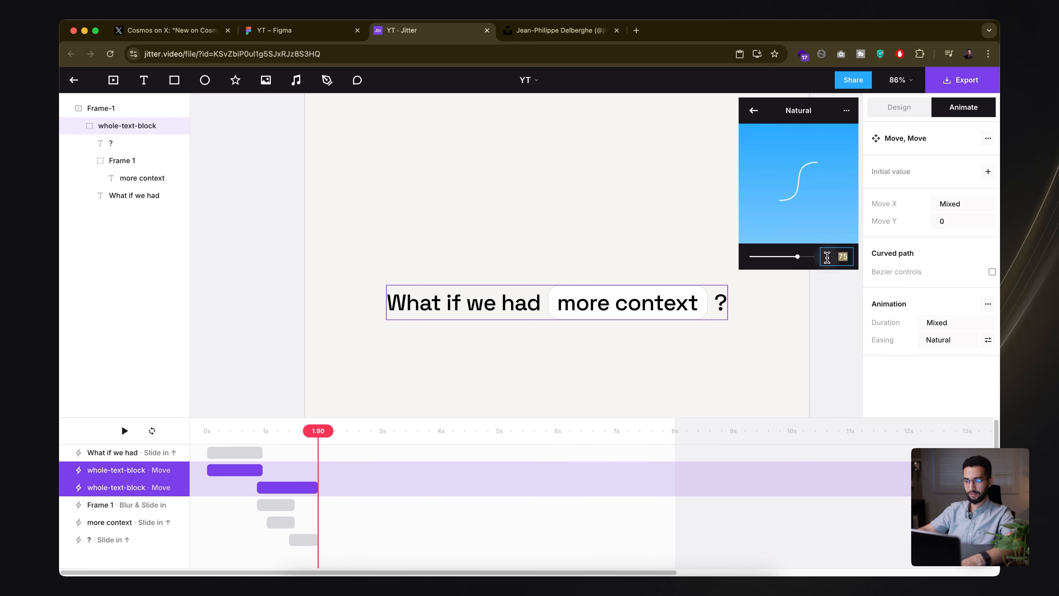
text(60)
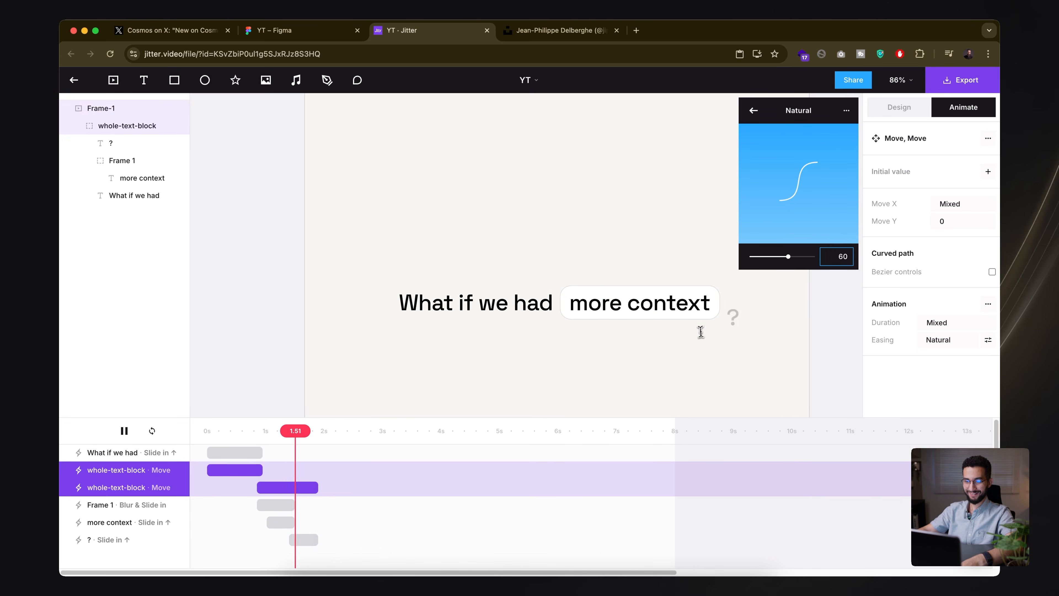
drag(320, 432, 217, 445)
click(332, 476)
key(space)
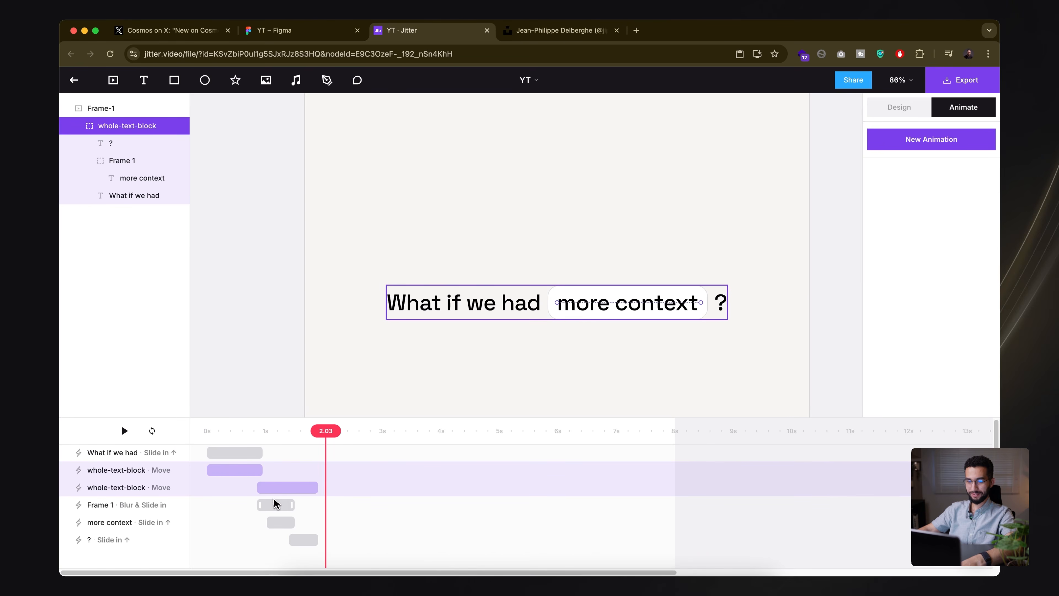
- Shorten the second Move to end at about 1.85 s, lengthen the Frame 1, more context and ? animations slightly, and preview the timing
click(275, 506)
shift+click(282, 523)
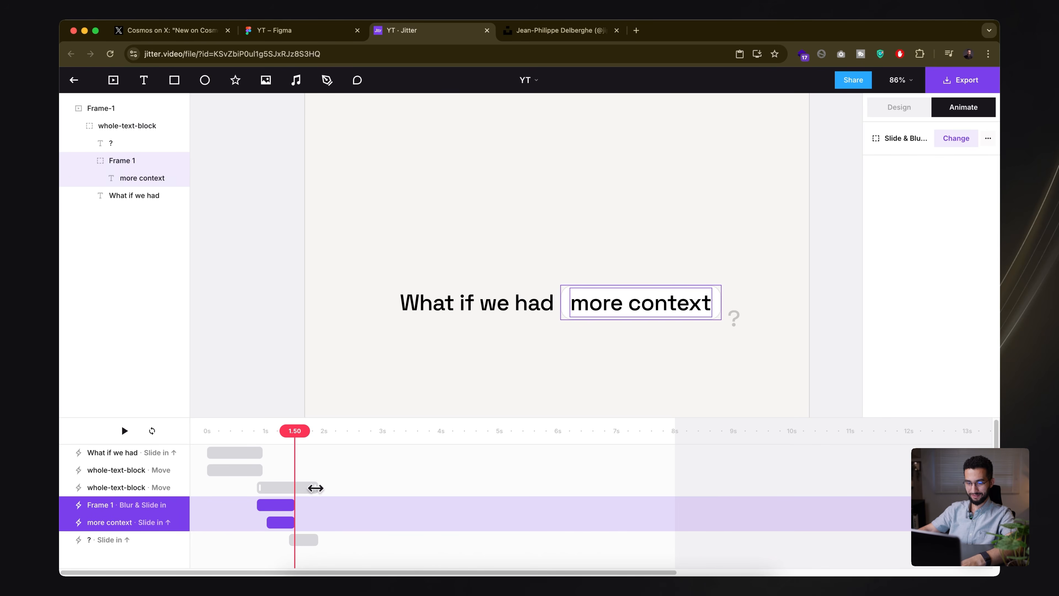
drag(315, 488, 307, 487)
shift+click(304, 540)
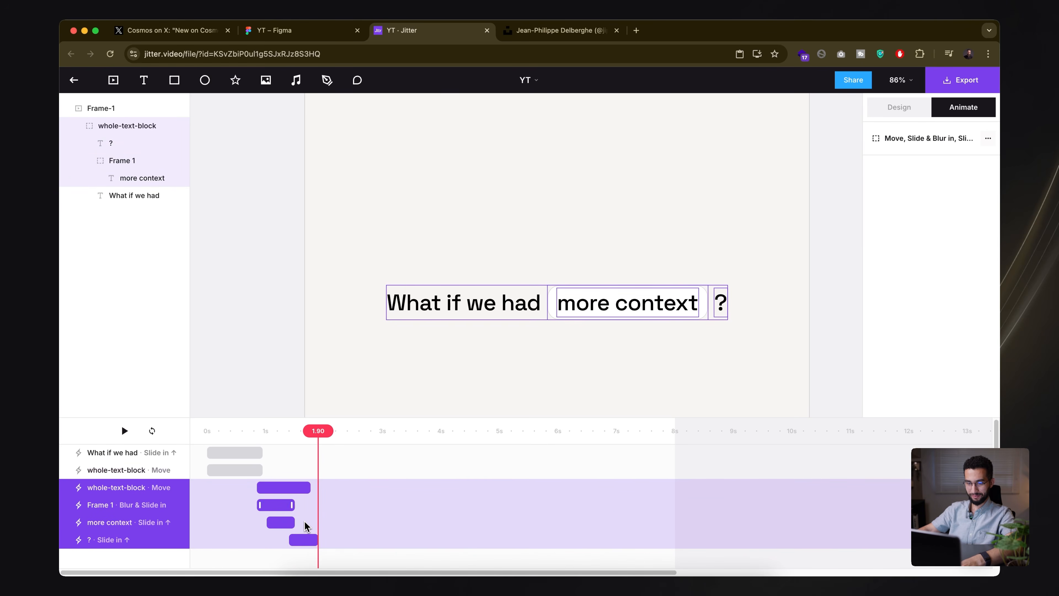
drag(316, 489, 311, 489)
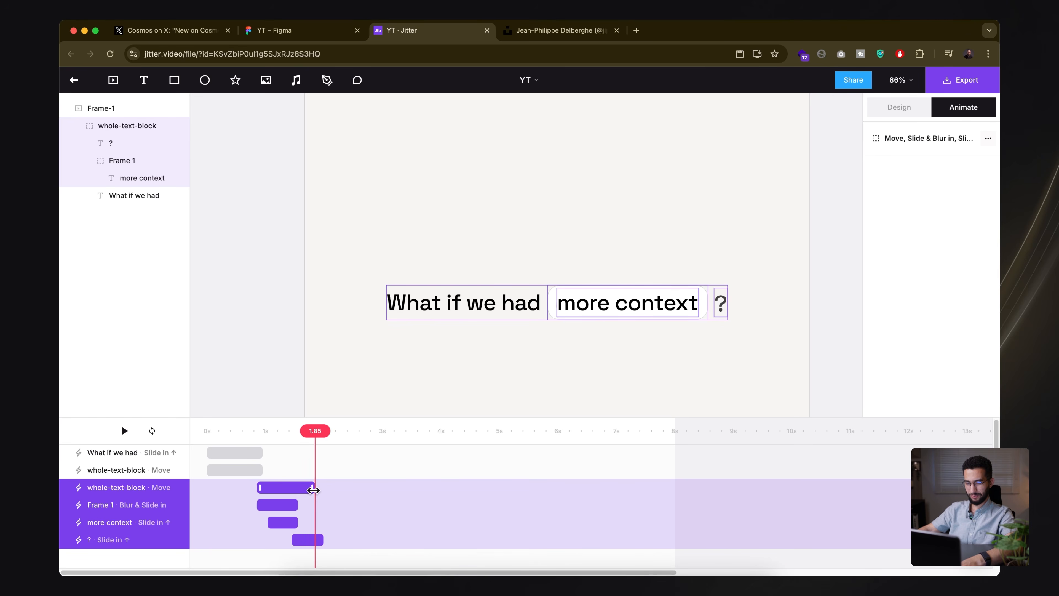
key(space)
click(247, 437)
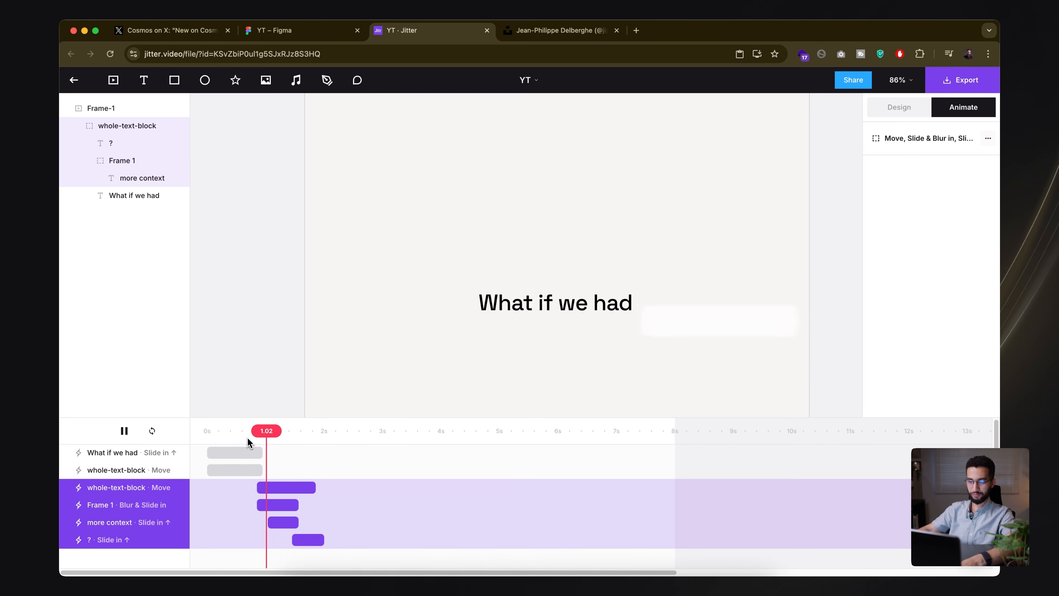
- Start Frame 1's Blur & Slide in slightly later, extend it and the more context Slide in to about 1.7 s, and preview
click(273, 505)
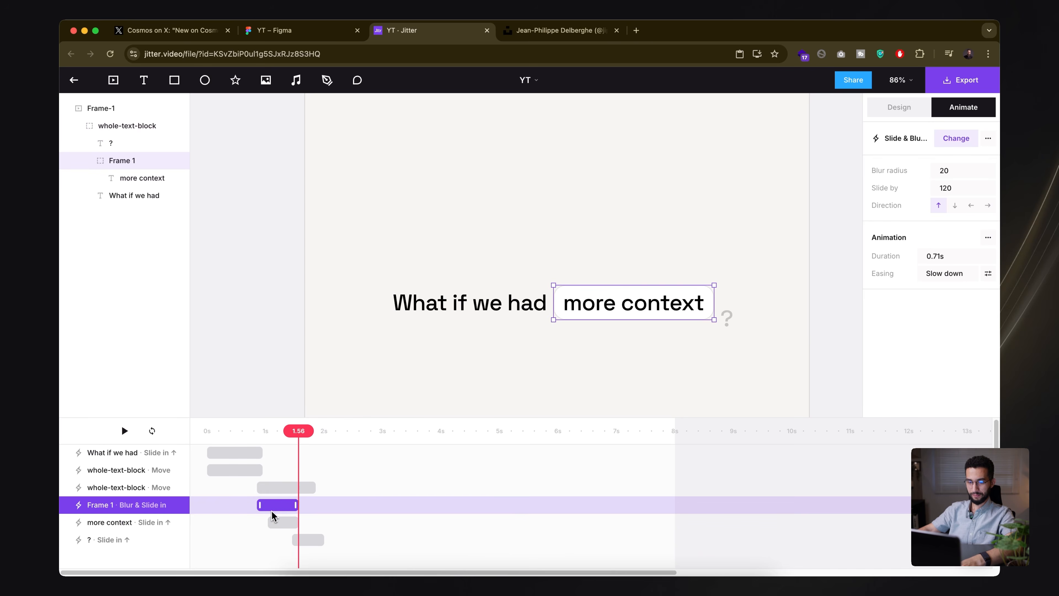
drag(259, 505, 304, 520)
shift+click(286, 523)
drag(310, 434, 206, 434)
key(space)
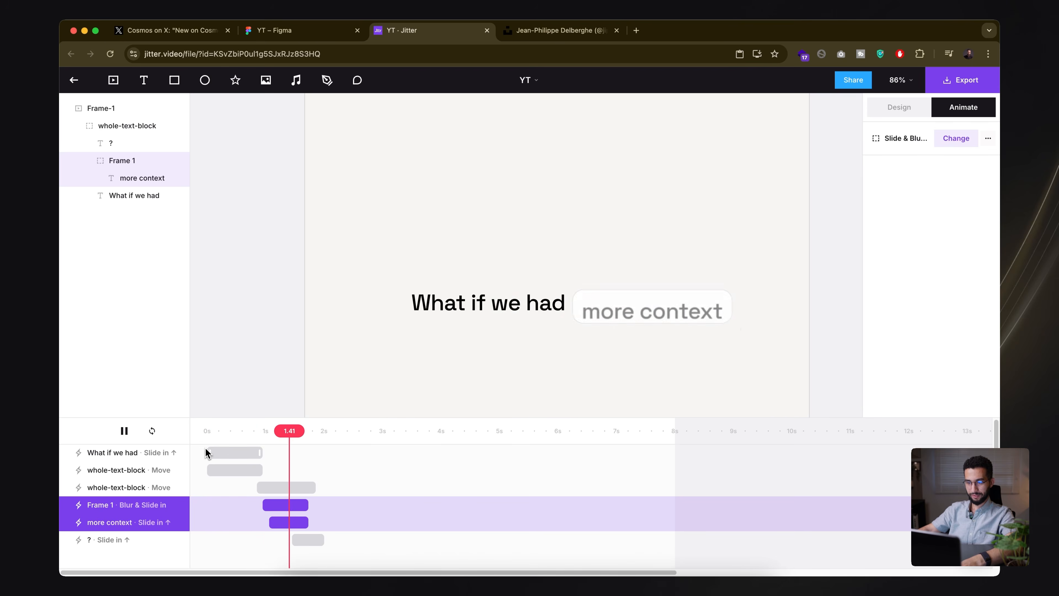
click(325, 474)
key(space)
- Fit Frame-1 to the canvas view, deselect everything and replay the title animation from the start
key(shift+1)
click(672, 312)
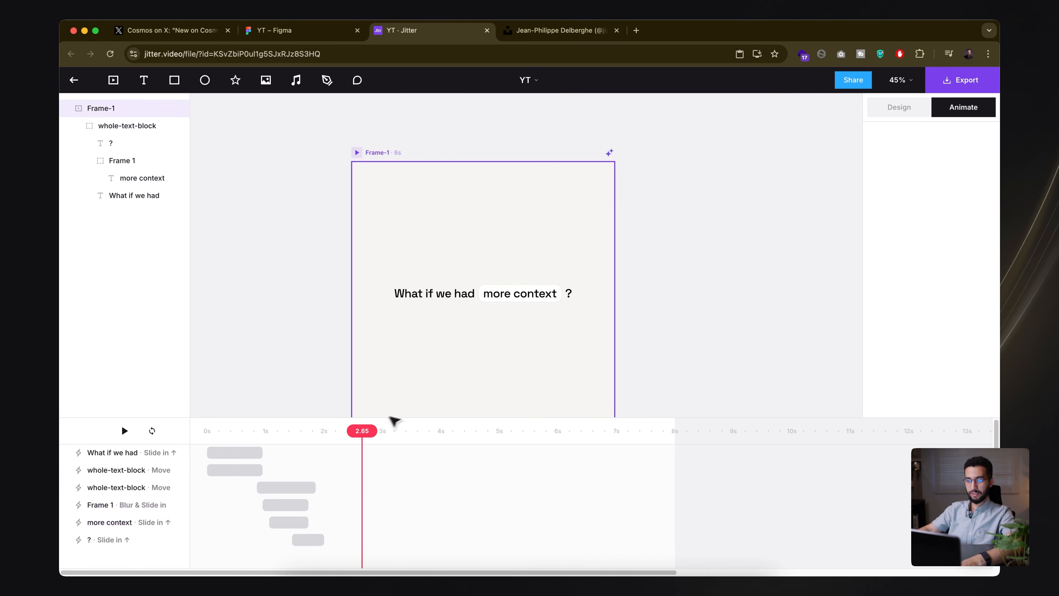
key(space)
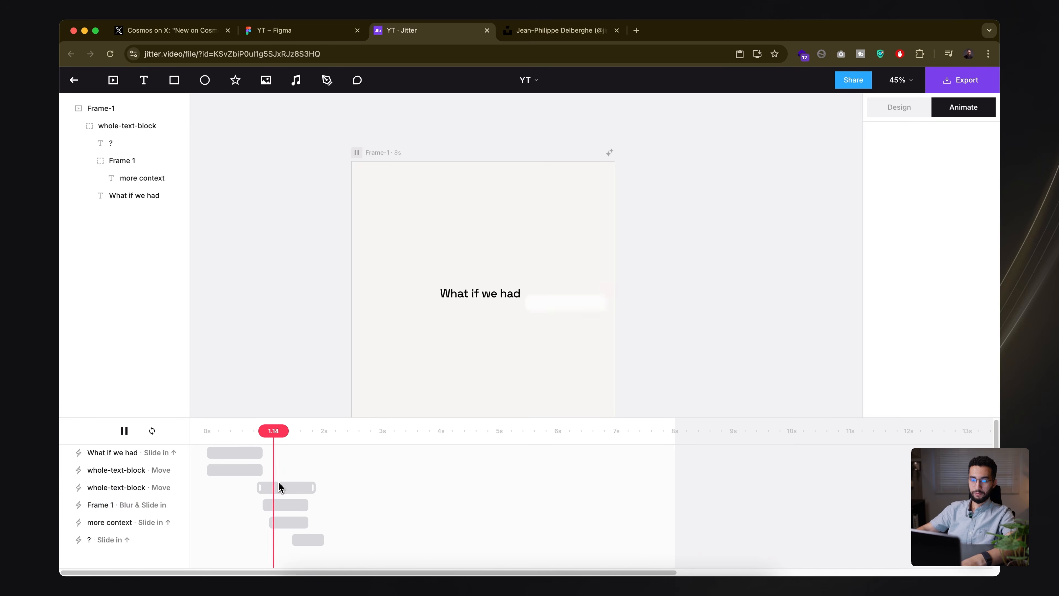
drag(342, 430, 202, 444)
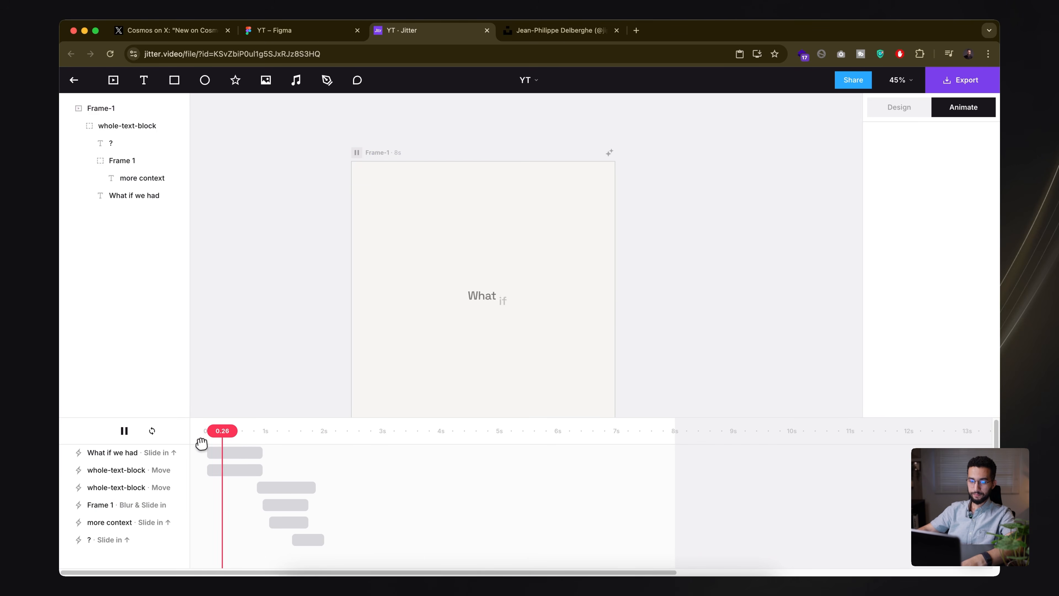
- Add a downward Slide out animation to the What if we had text, starting at 1.92 s
click(476, 294)
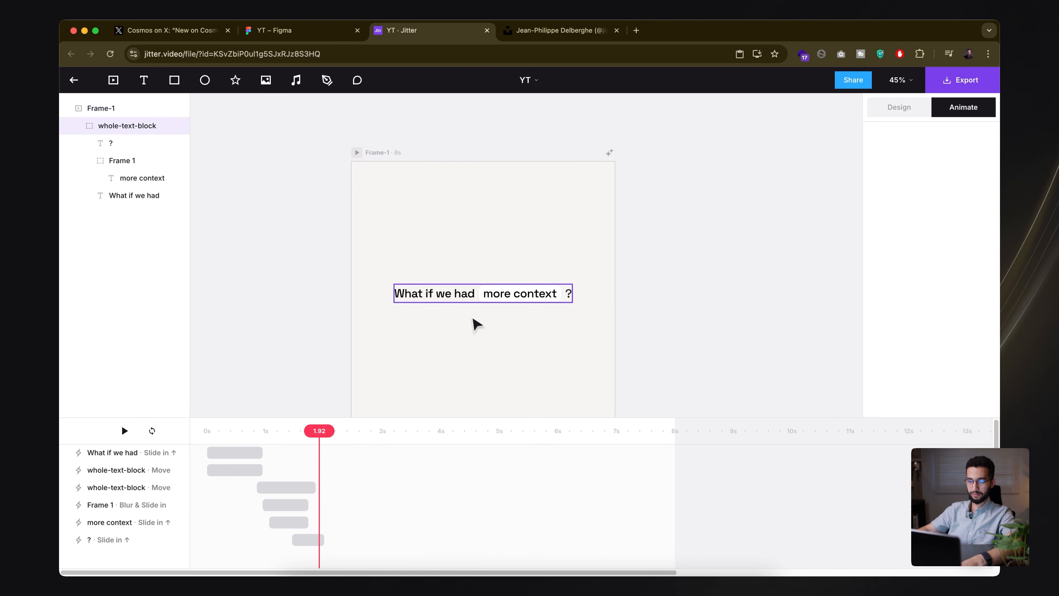
double_click(461, 298)
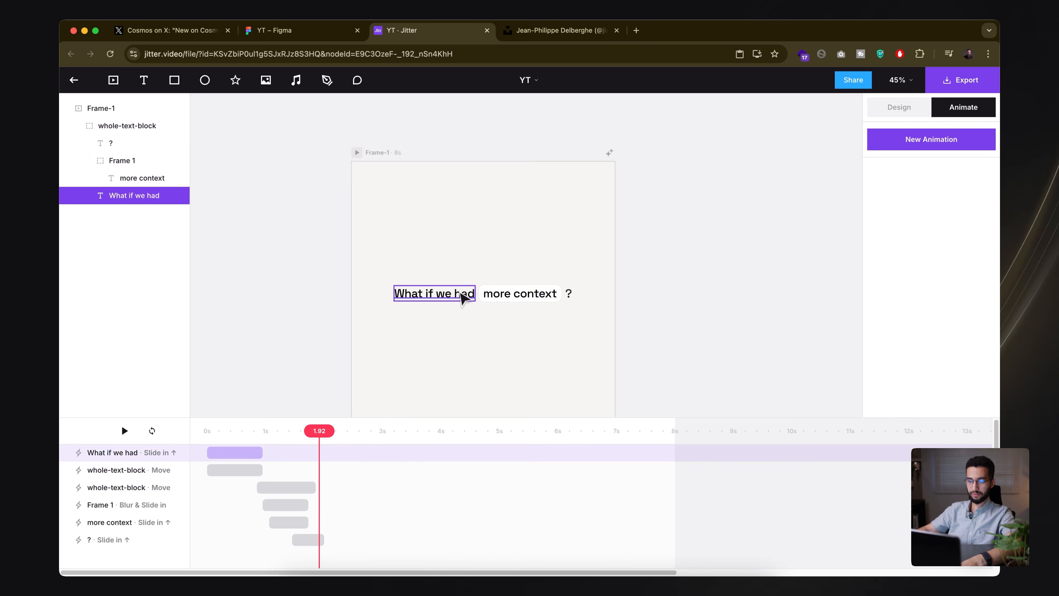
click(932, 142)
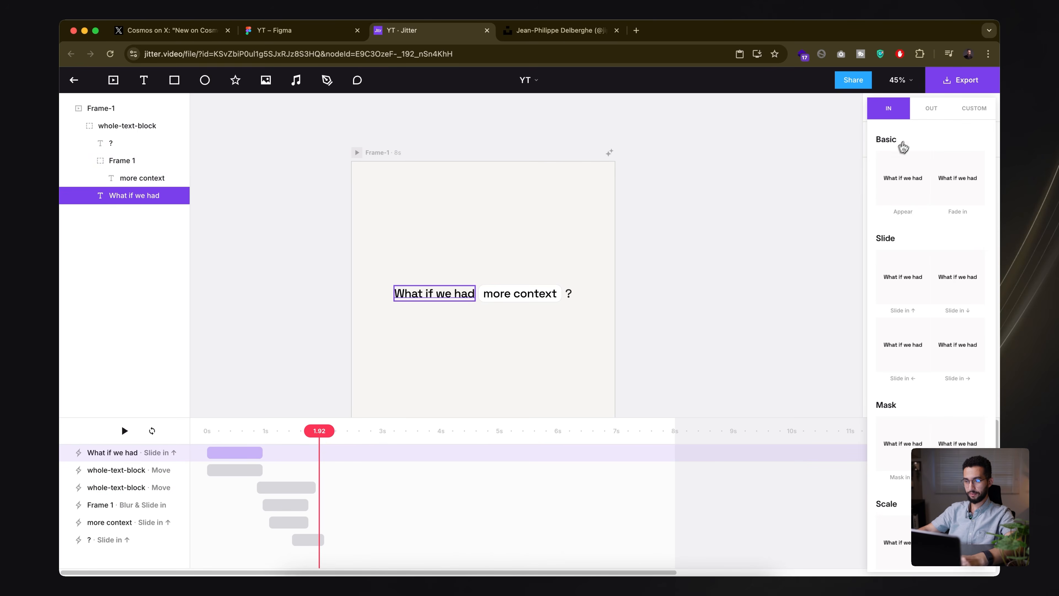
click(931, 109)
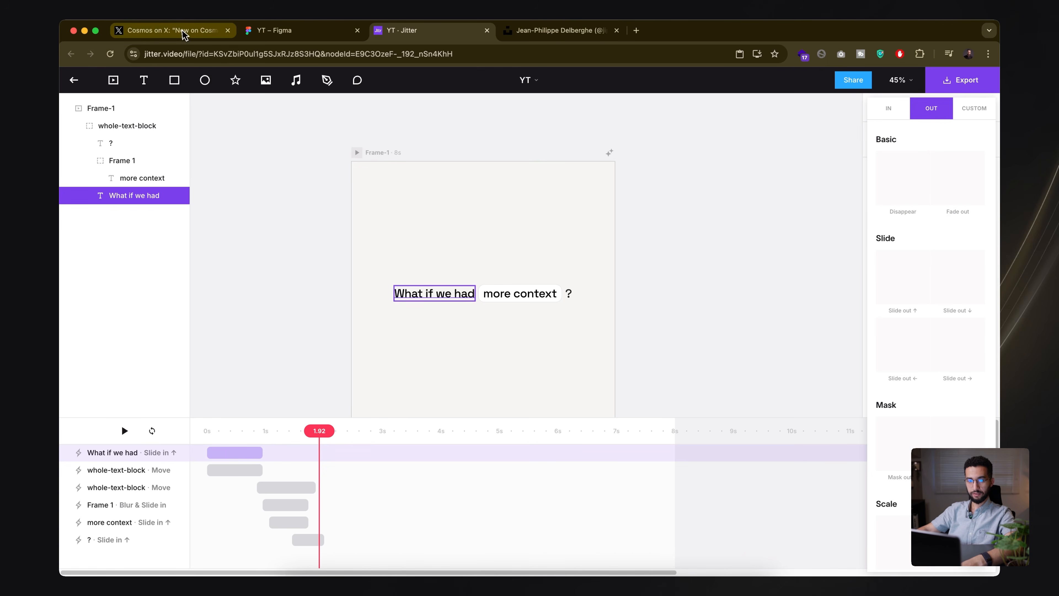
click(957, 293)
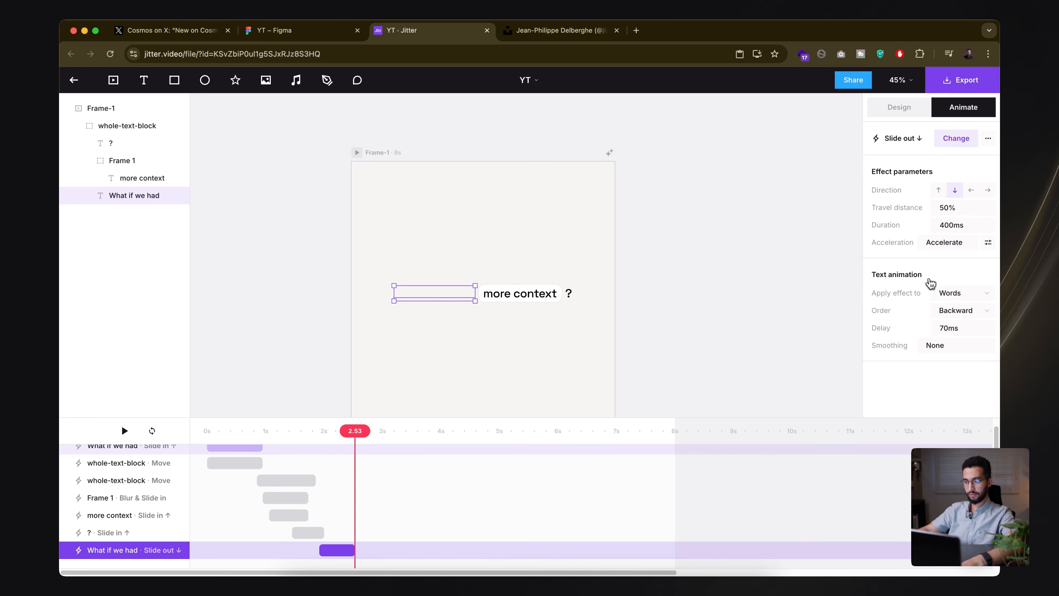
- Preview the What if we had exit, set its Slide out word order to Forward, and replay it
drag(378, 432, 309, 434)
key(space)
key(space)
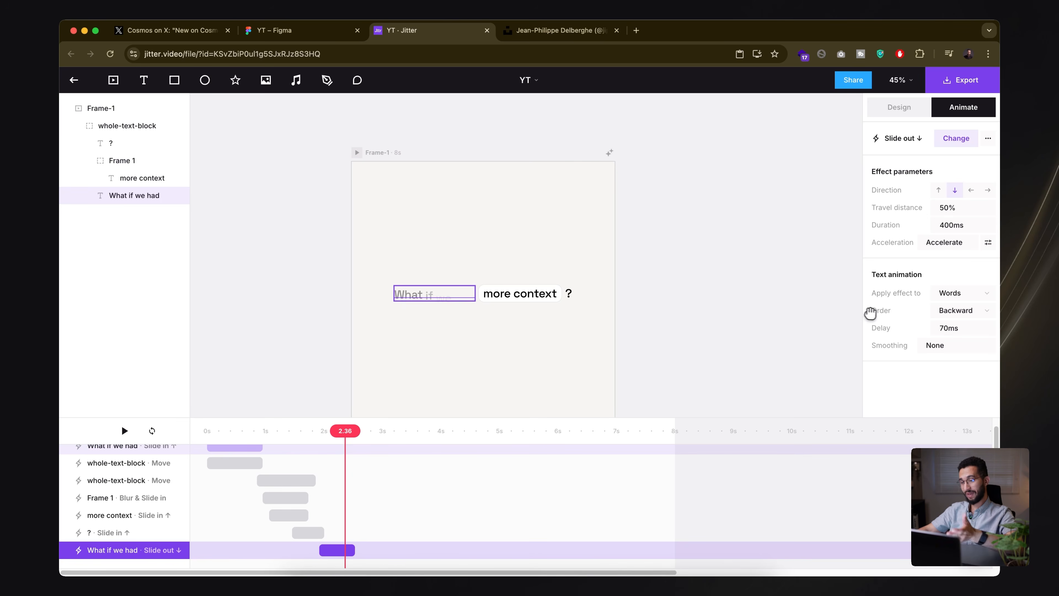
click(954, 312)
click(917, 291)
key(space)
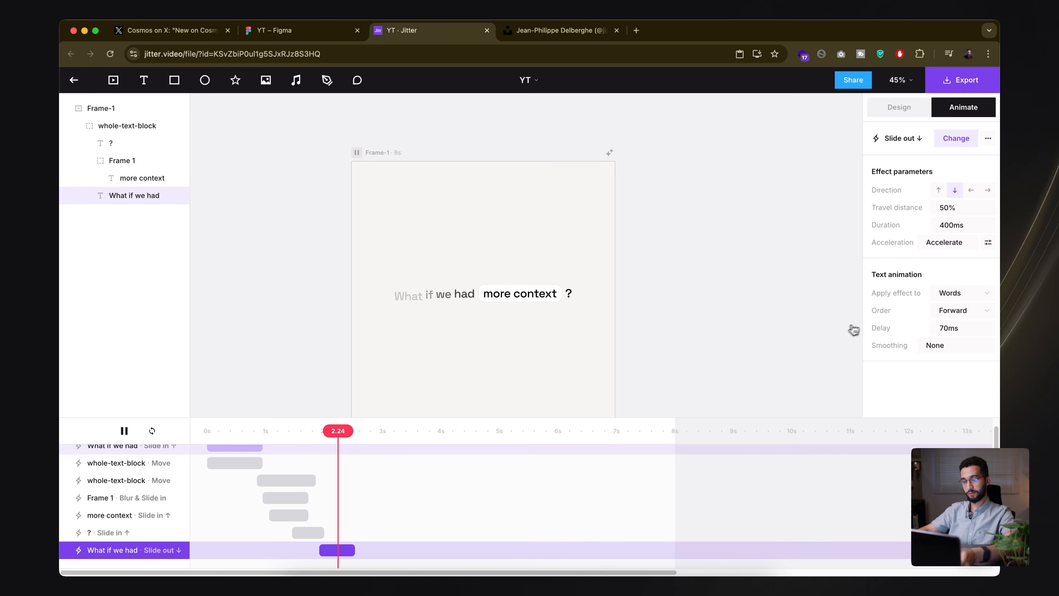
click(309, 433)
click(312, 434)
click(315, 435)
key(space)
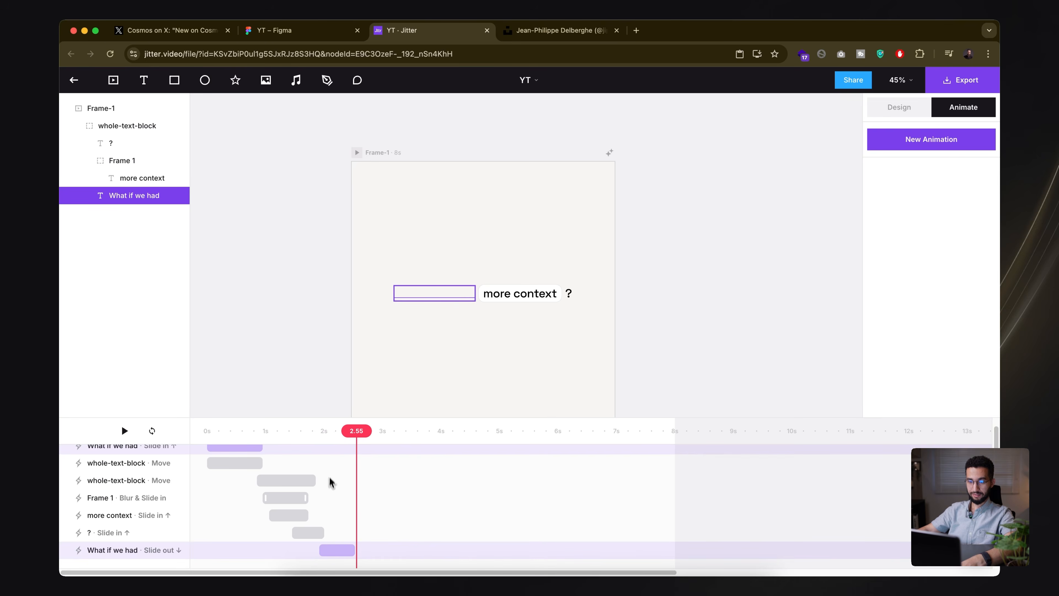
- Copy the What if we had Slide out onto the ? text, end it at 2.67 s, and preview both exits
click(336, 553)
click(569, 294)
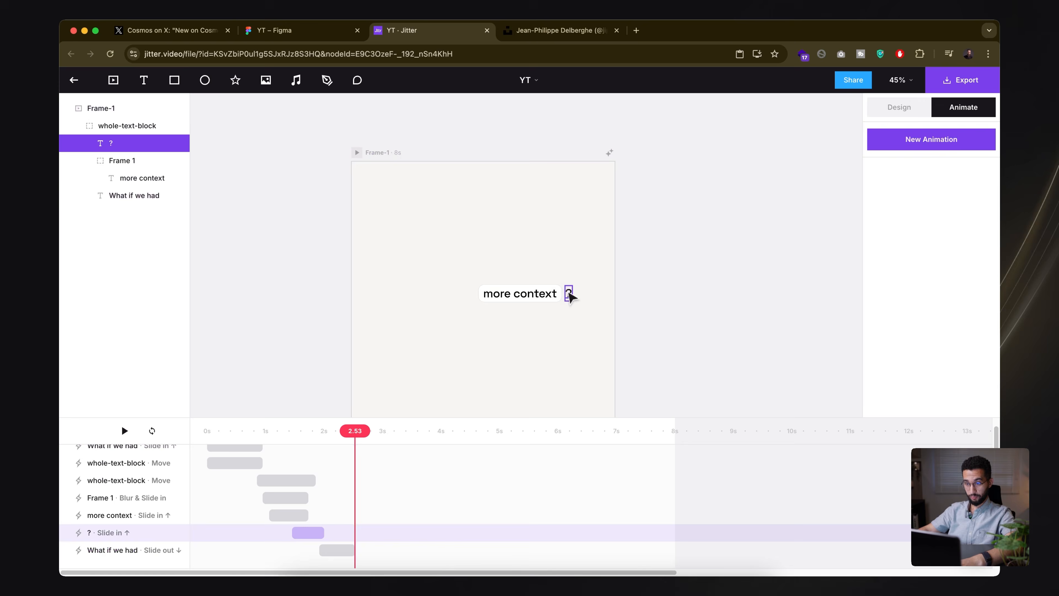
click(331, 552)
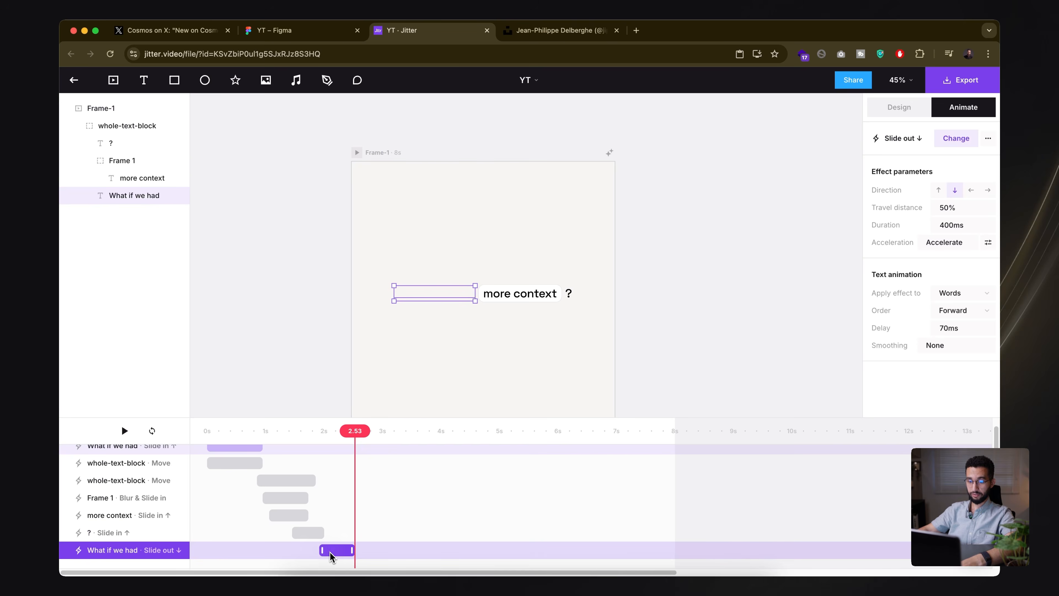
click(568, 294)
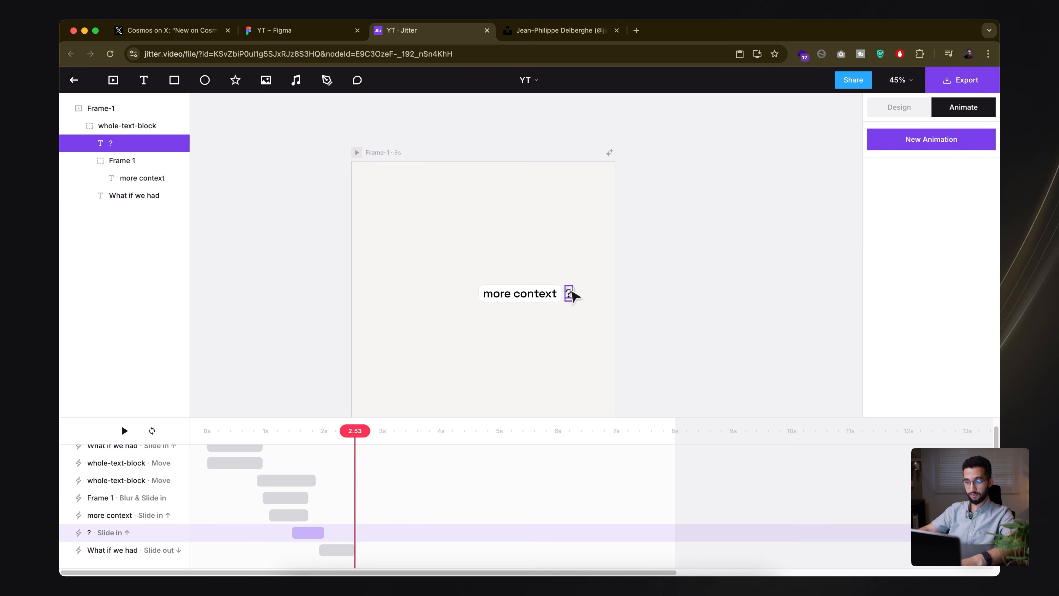
key(ctrl+v)
drag(347, 552, 351, 551)
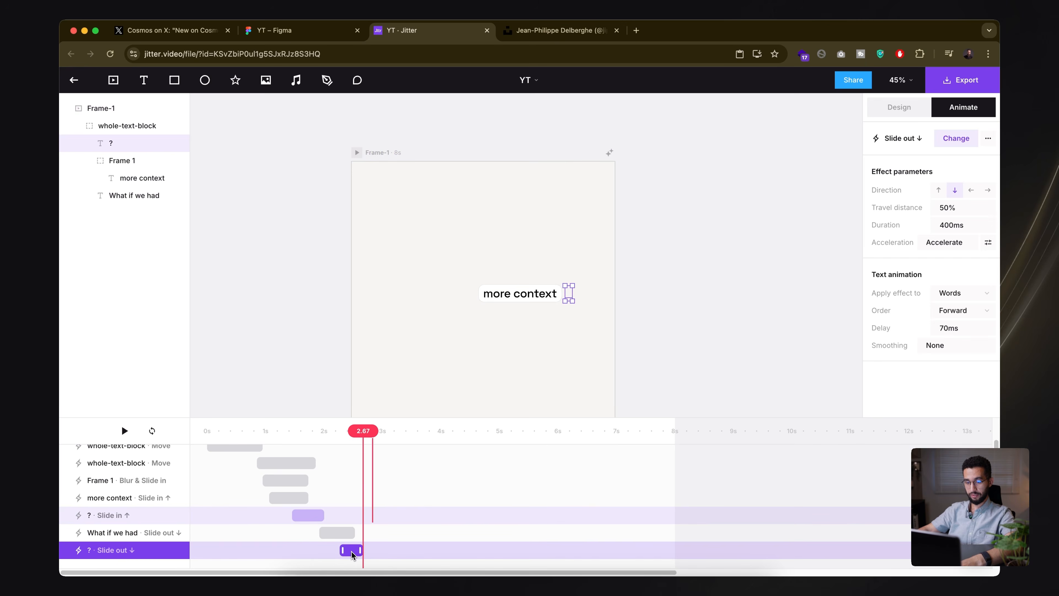
click(315, 431)
key(space)
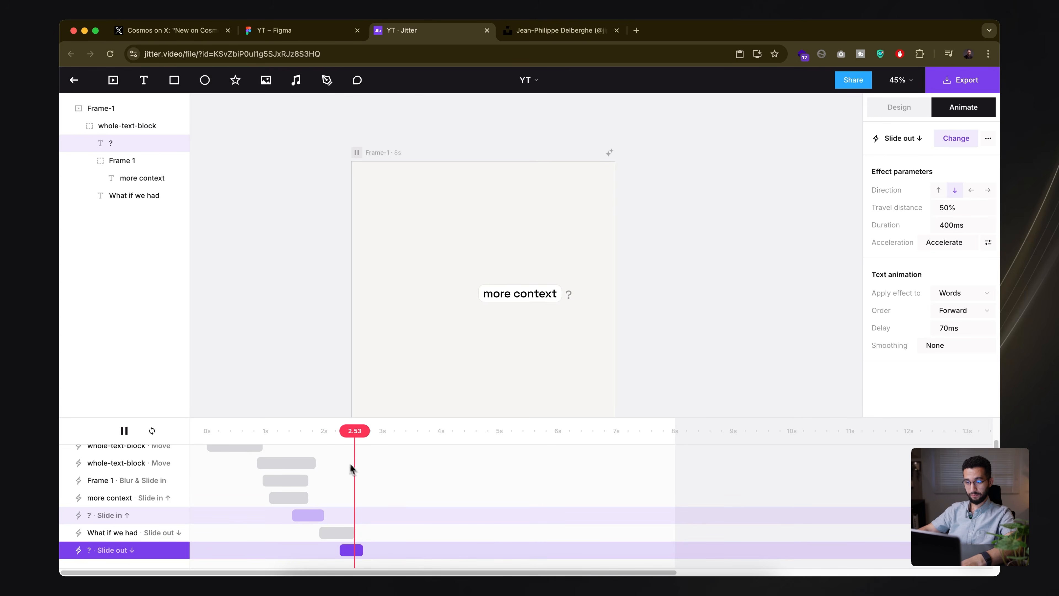
click(396, 493)
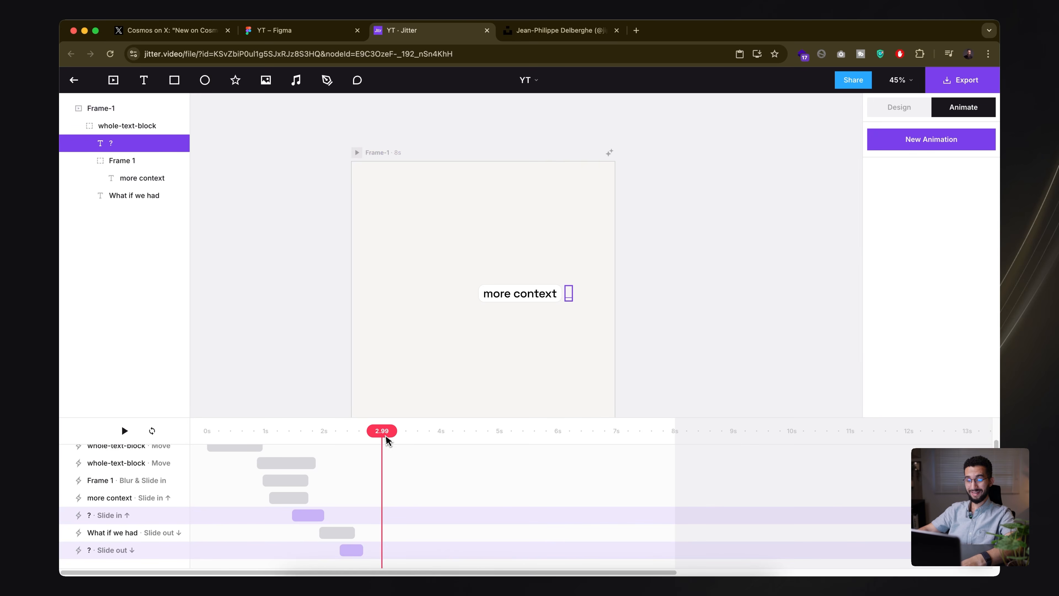
key(space)
key(space)
- Draw a 343 × 100 guide rectangle matching the width of the more context pill and center it horizontally in Frame-1
click(507, 295)
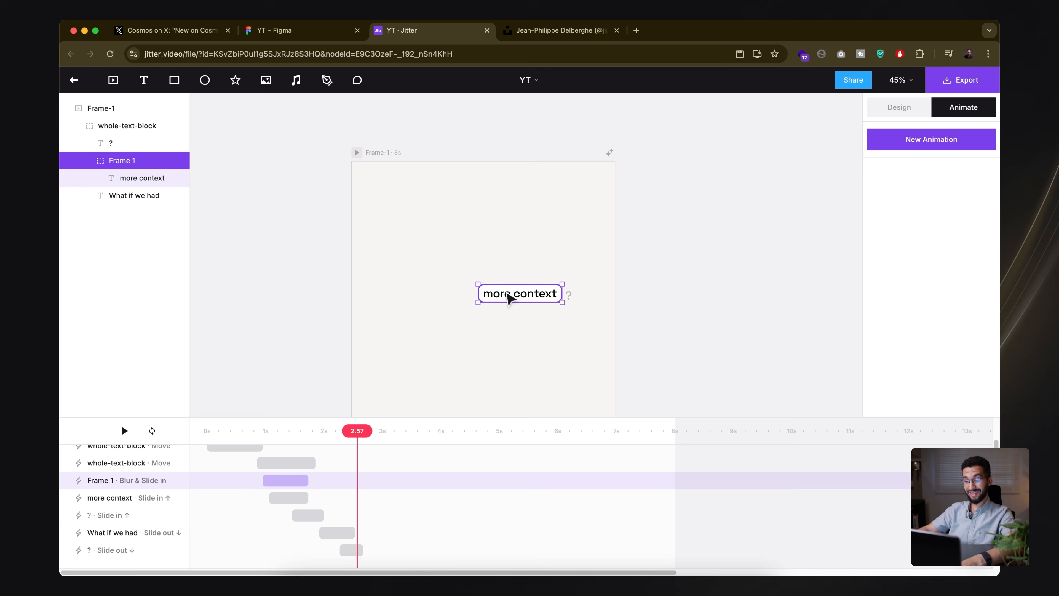
click(277, 223)
click(174, 80)
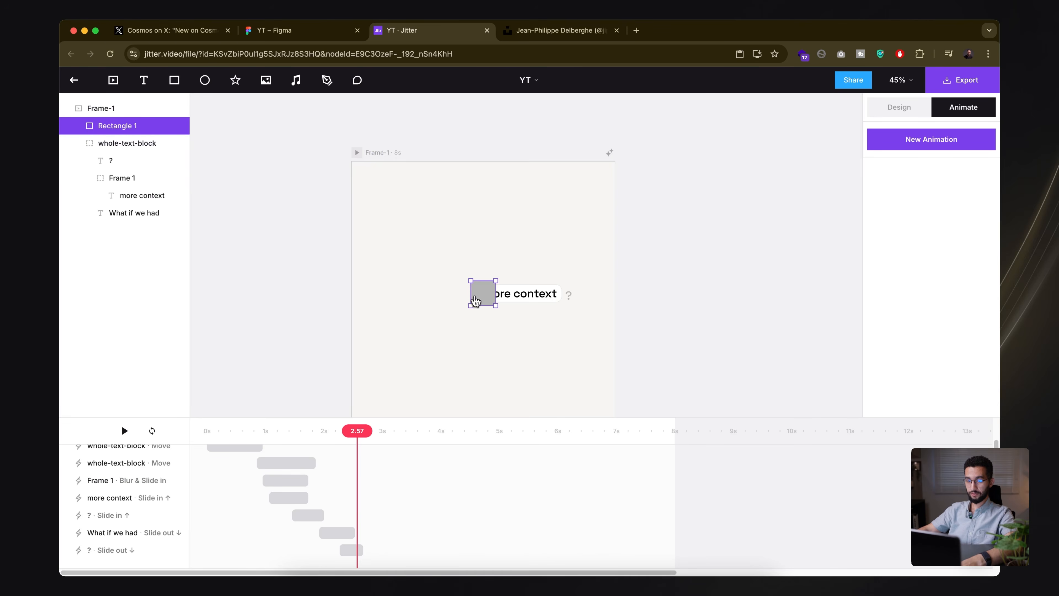
scroll(480, 294, up, 5)
drag(497, 292, 598, 292)
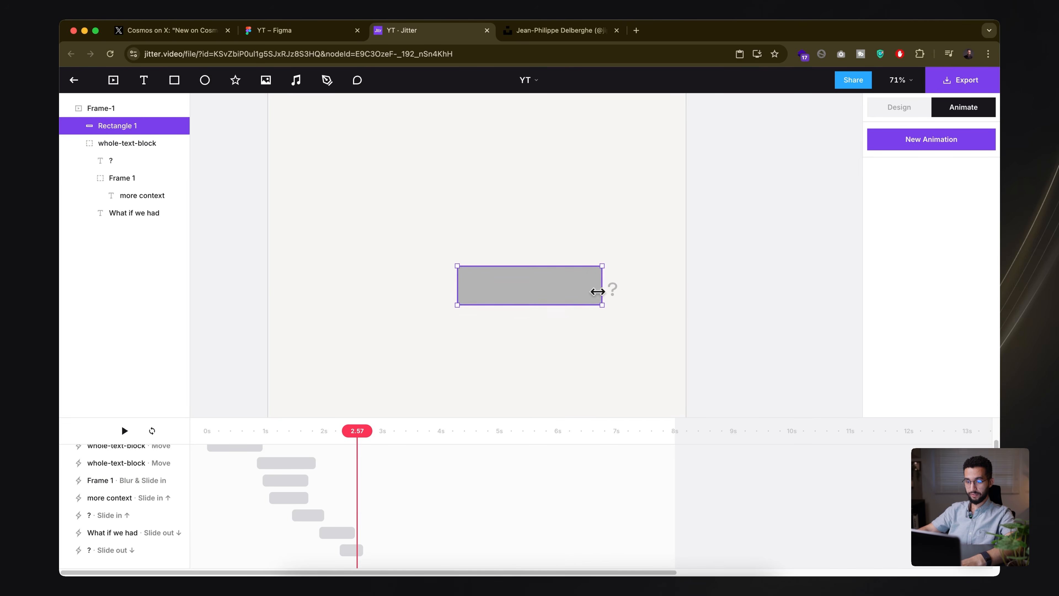
drag(457, 281, 471, 282)
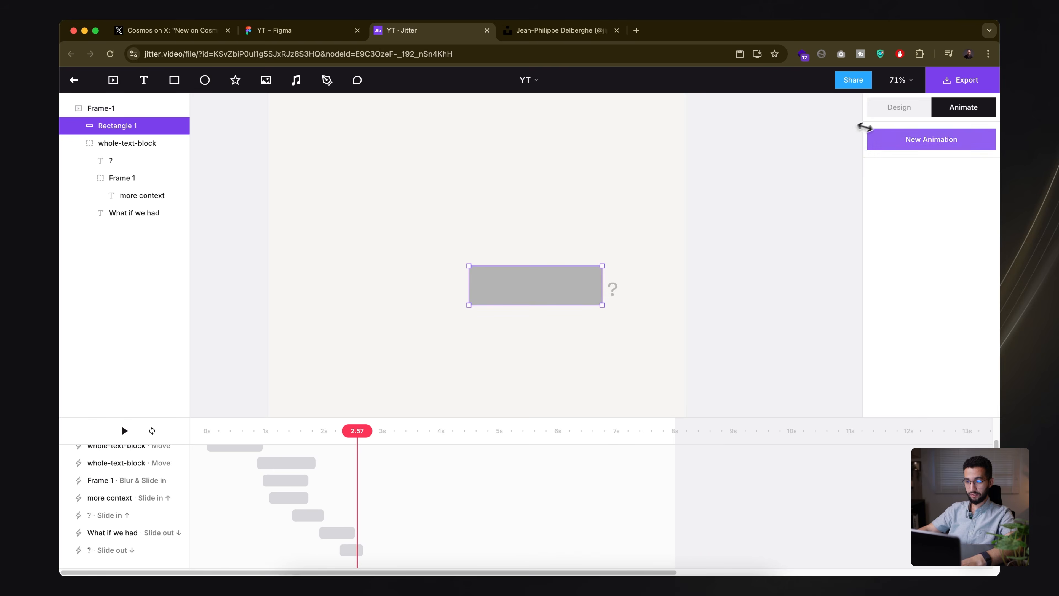
click(898, 113)
click(900, 136)
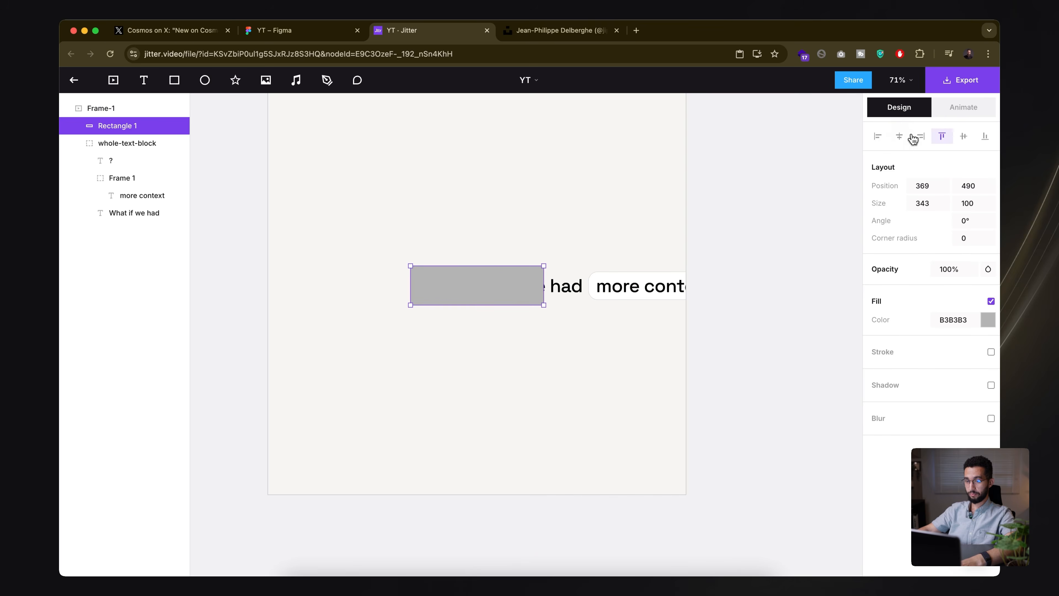
- Add a Move animation to whole-text-block with Move X at -150, aligning more context with the centered guide rectangle
click(968, 109)
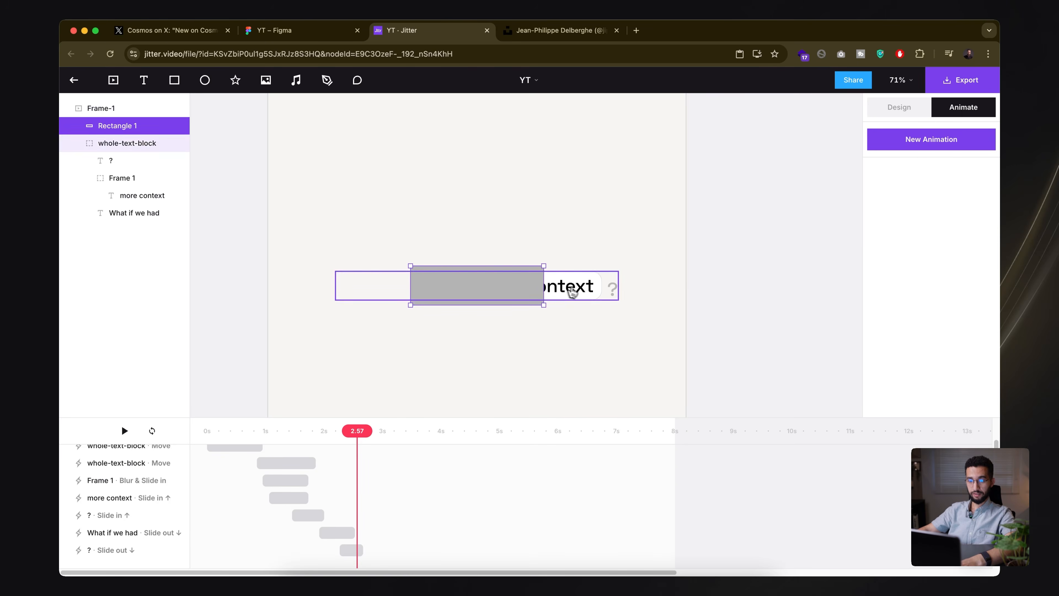
click(124, 144)
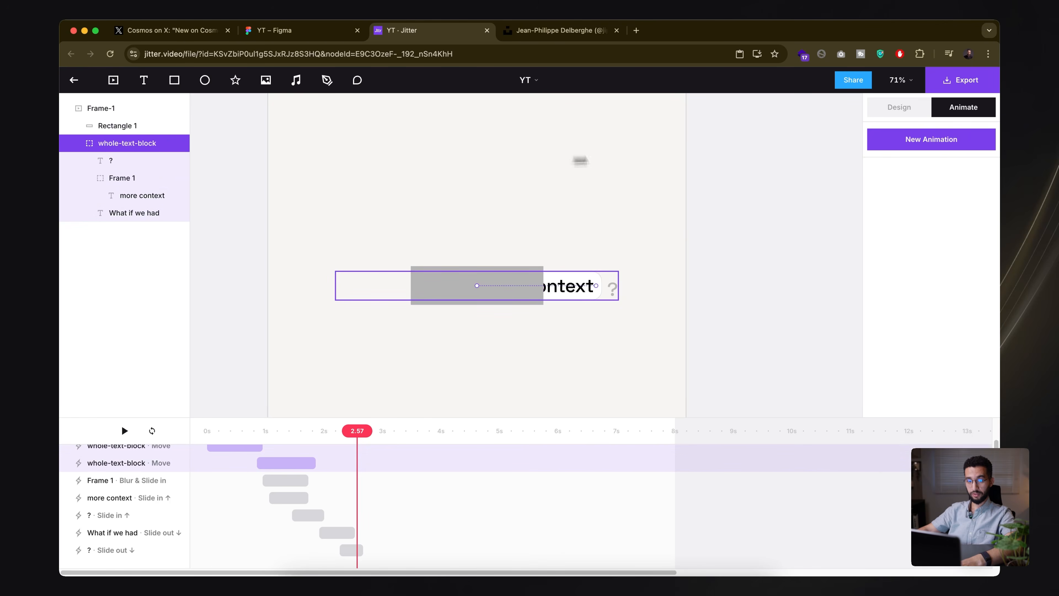
click(904, 142)
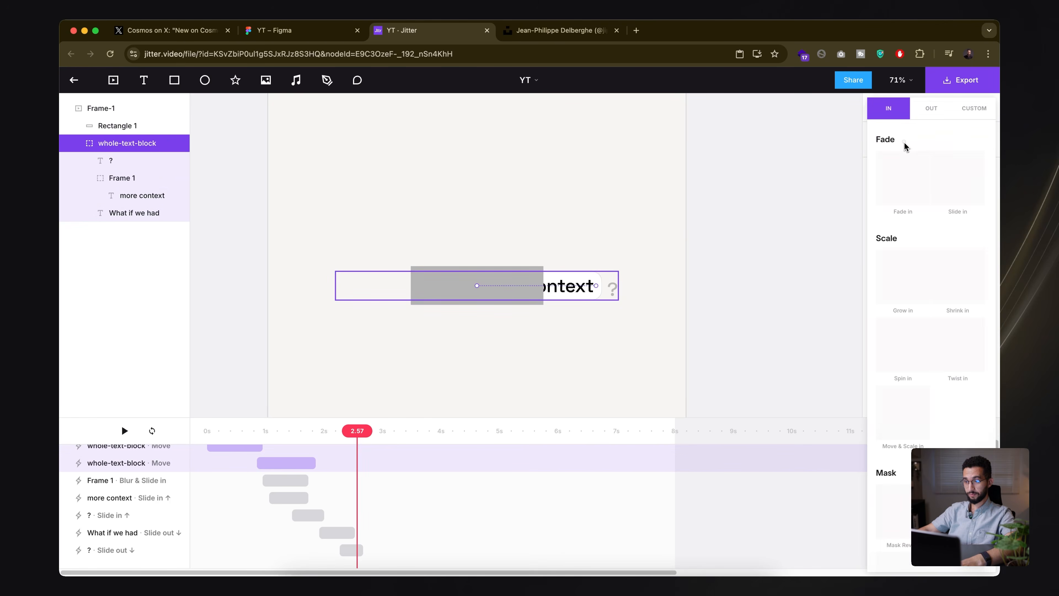
click(979, 111)
click(937, 153)
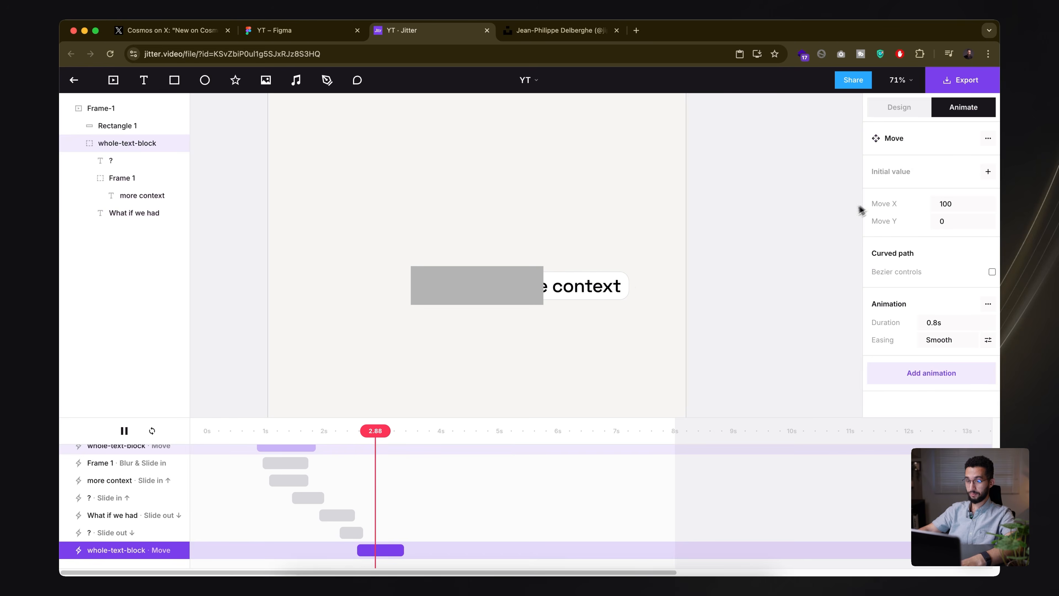
click(959, 221)
click(964, 208)
text(-)
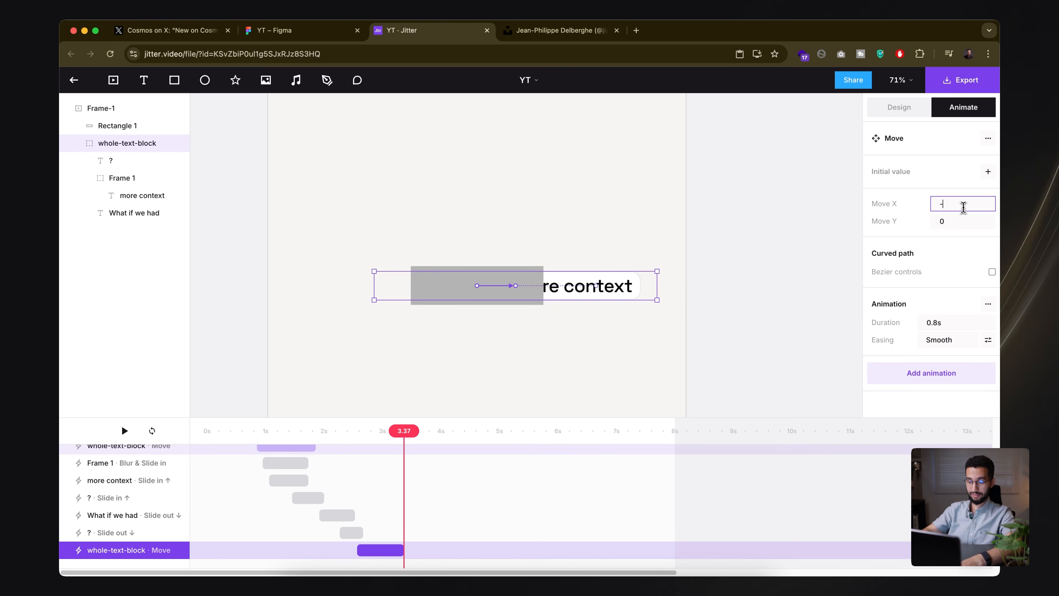
text(40)
key(Return)
drag(461, 287, 446, 285)
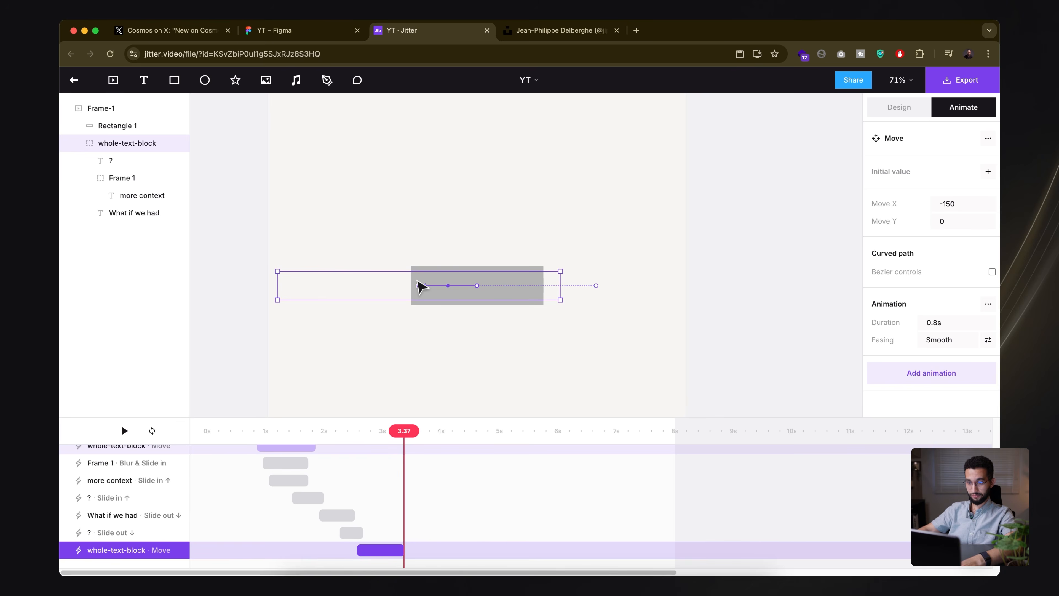
- Delete the guide rectangle, shift the last whole-text-block Move earlier to end at 3.23 s, and preview the sequence
click(132, 126)
key(Delete)
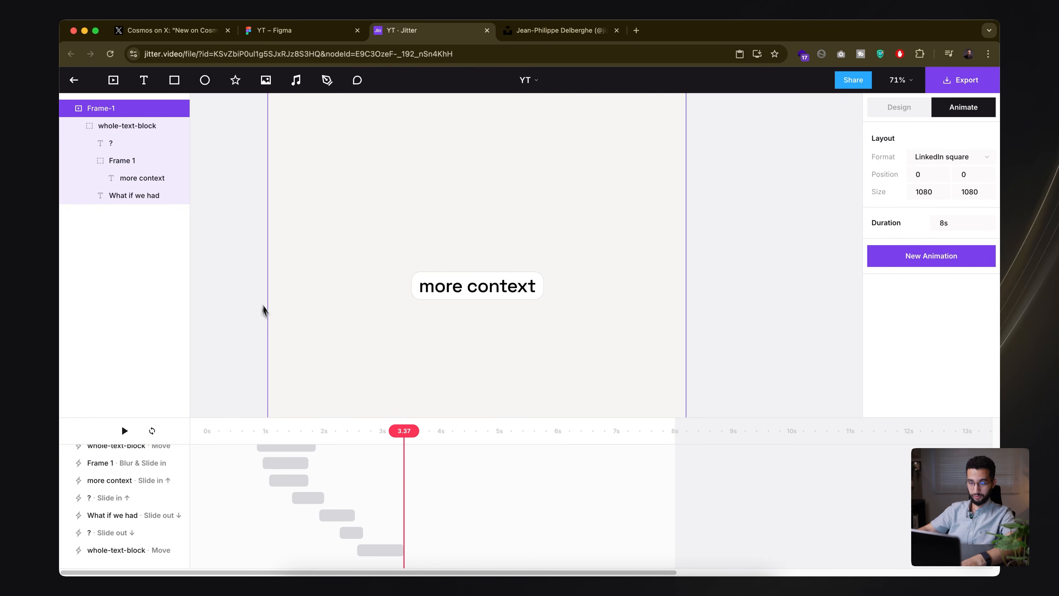
drag(370, 549, 363, 552)
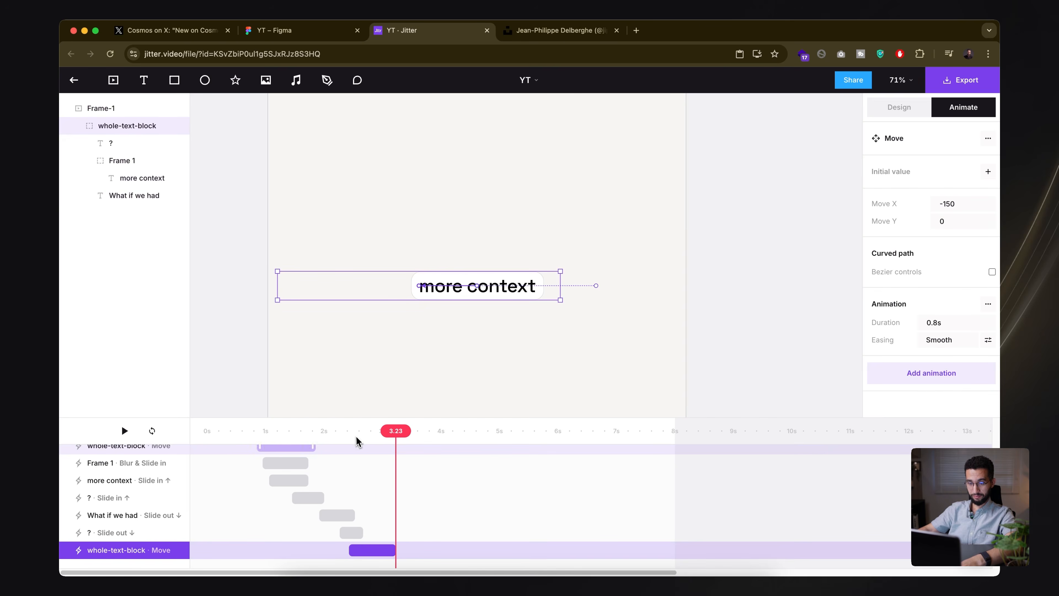
click(151, 430)
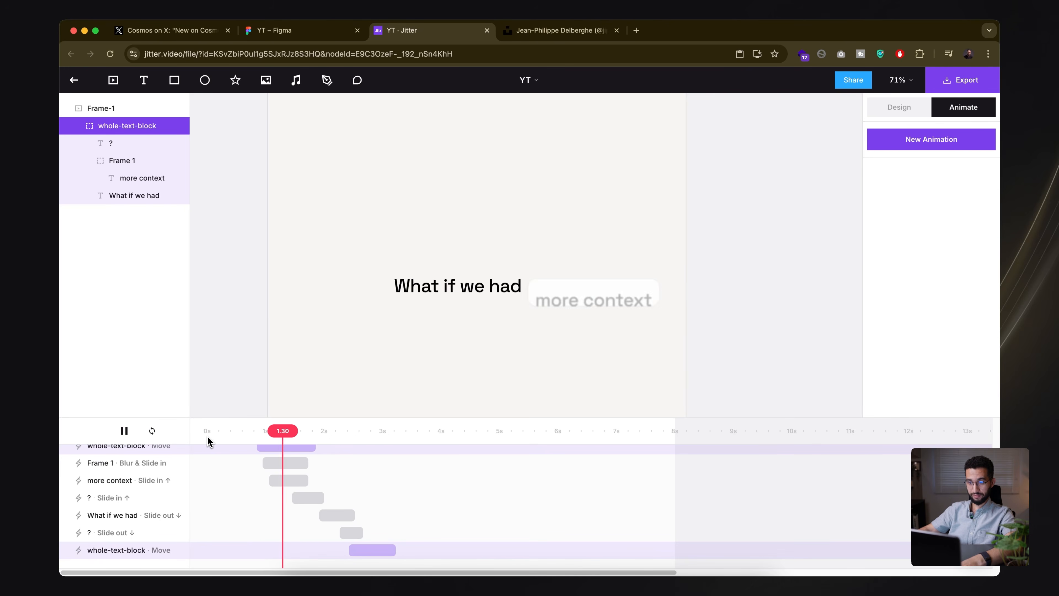
key(space)
drag(366, 436, 309, 436)
- Stretch the last whole-text-block Move to run from 1.92 s to 3.06 s and preview it
drag(350, 550, 320, 546)
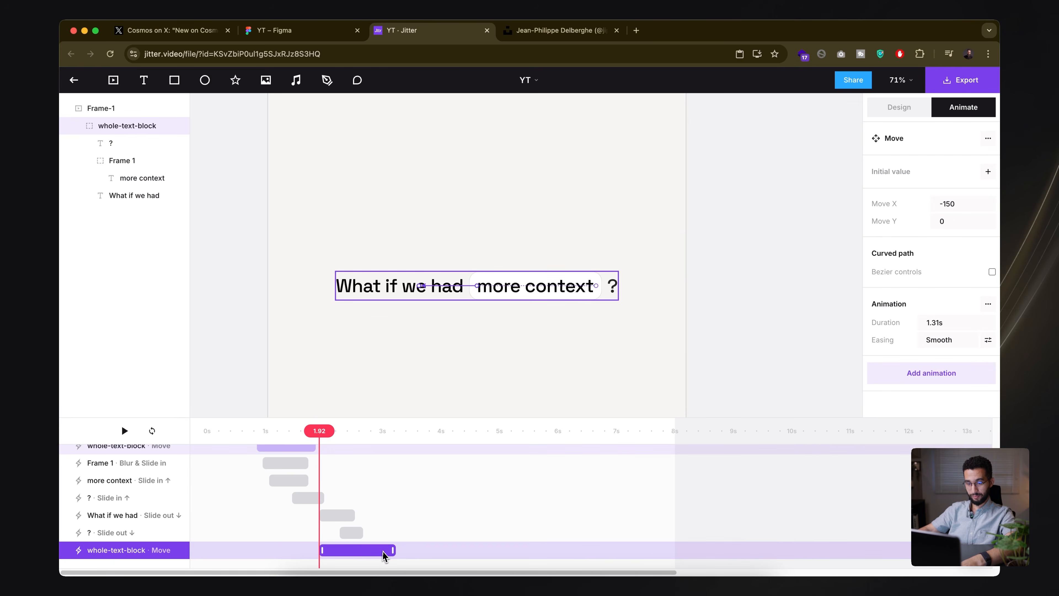
drag(387, 551, 382, 551)
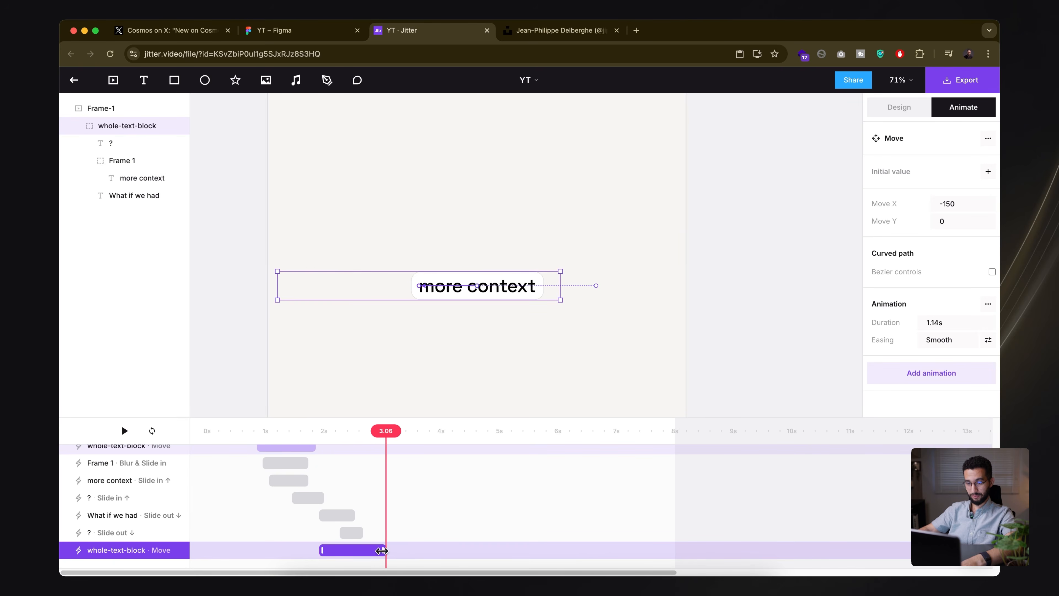
drag(362, 436, 274, 433)
key(space)
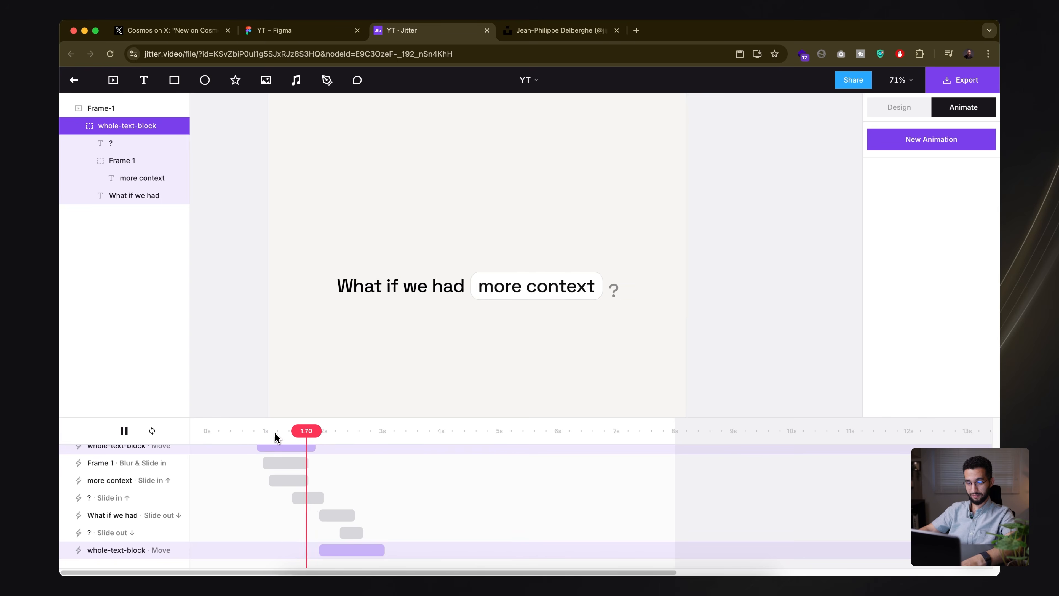
key(space)
- Delay the start of the last whole-text-block Move, shortening it to 0.9 s, and replay Frame-1 from the beginning
drag(319, 550, 335, 551)
key(space)
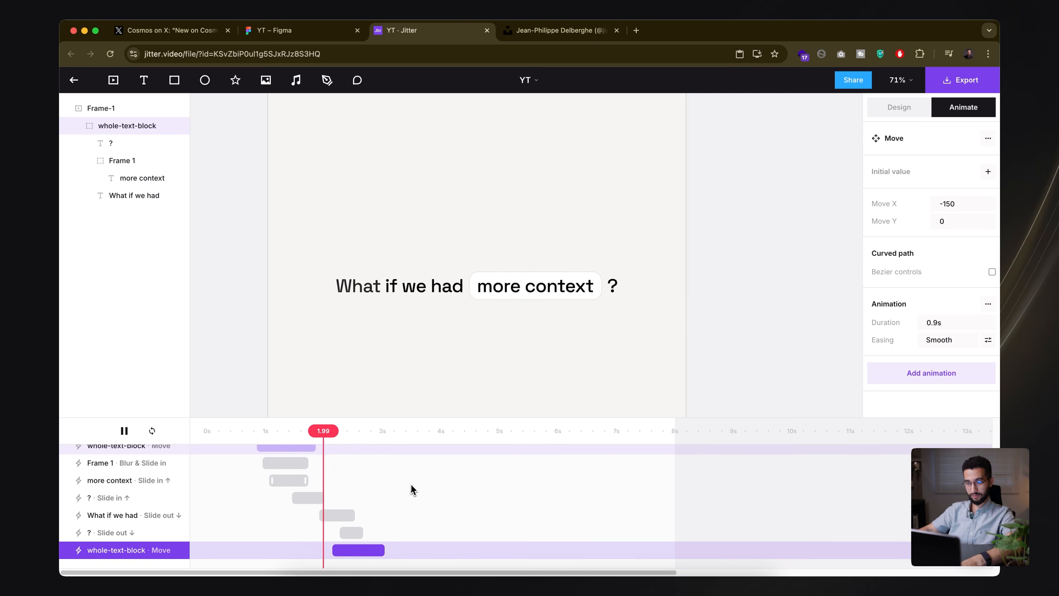
key(Escape)
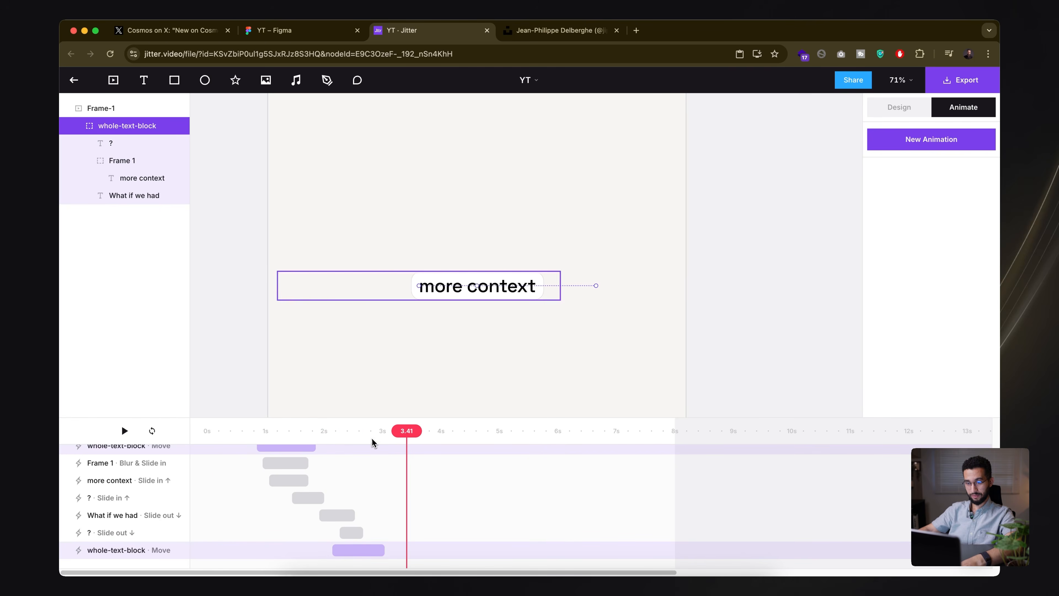
scroll(398, 284, down, 2)
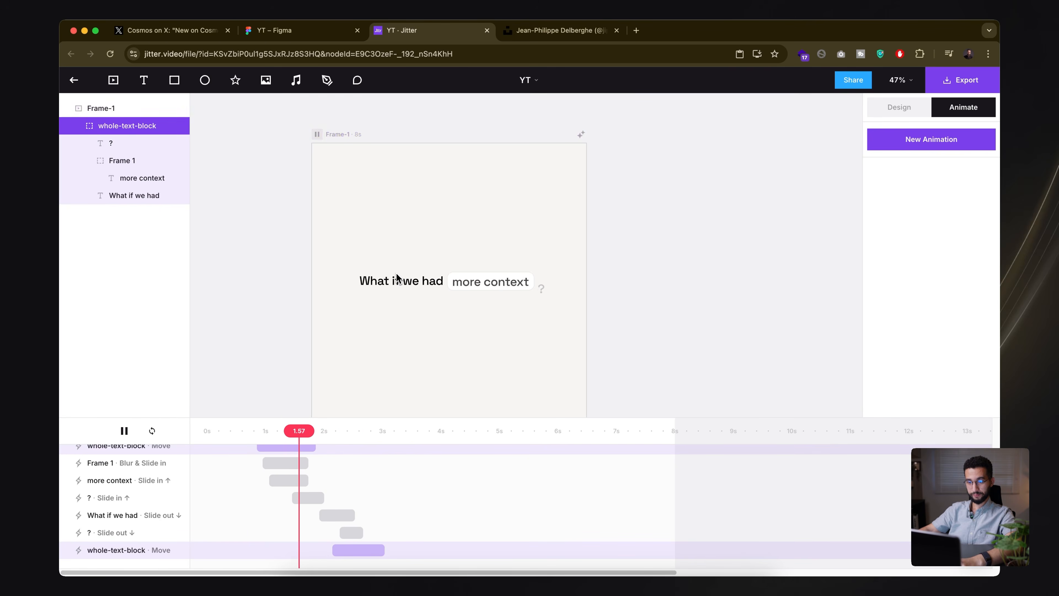
click(207, 432)
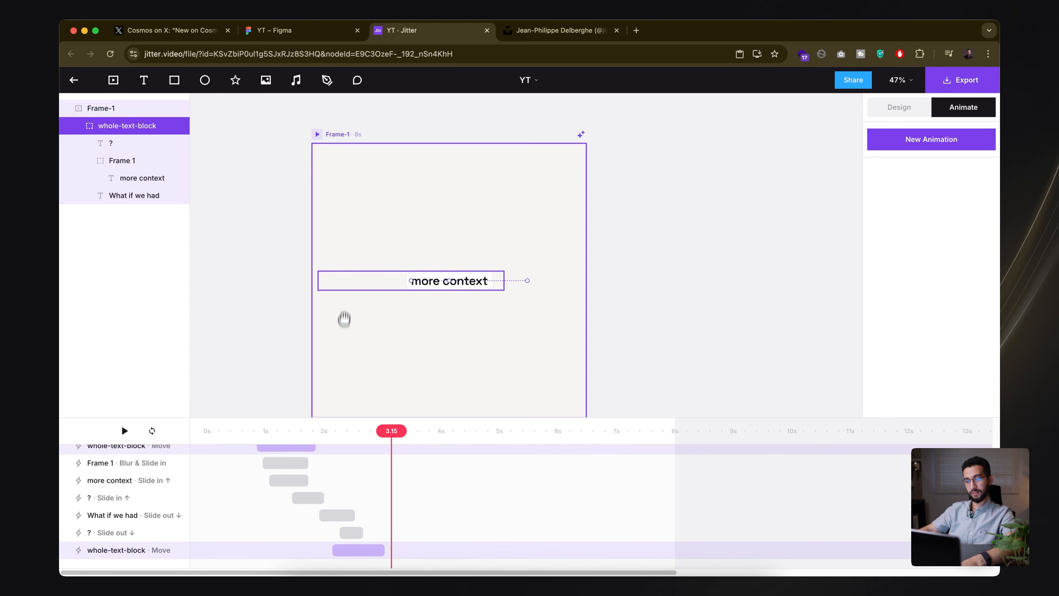
- Switch to the Cosmos post on X and study the more context pill's movement around 0:03 in the reference video
click(175, 31)
click(352, 504)
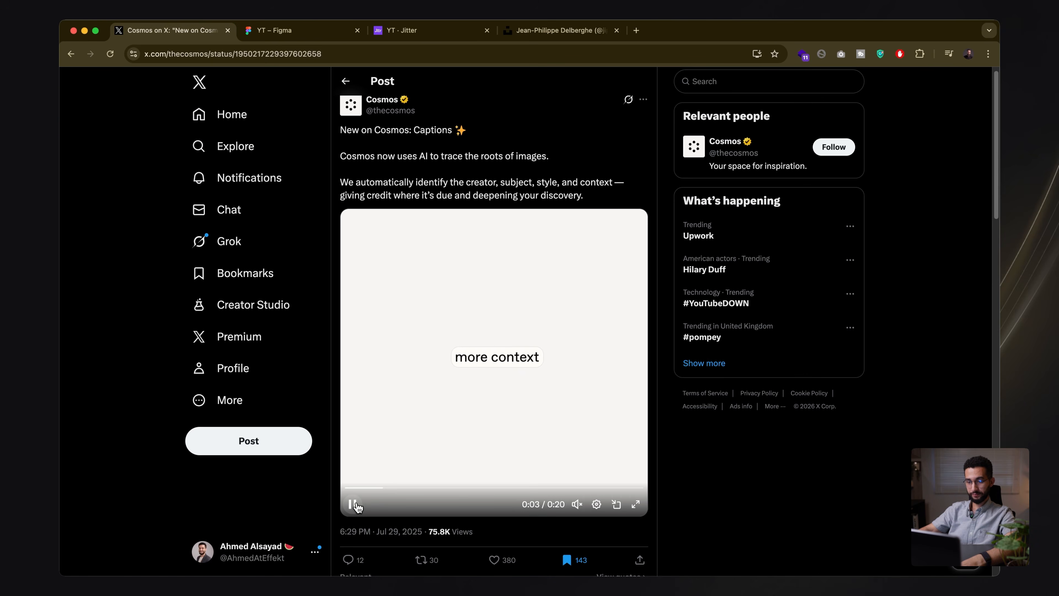
click(394, 488)
mouse_move(394, 489)
mouse_down()
mouse_move(384, 489)
mouse_move(399, 493)
mouse_up()
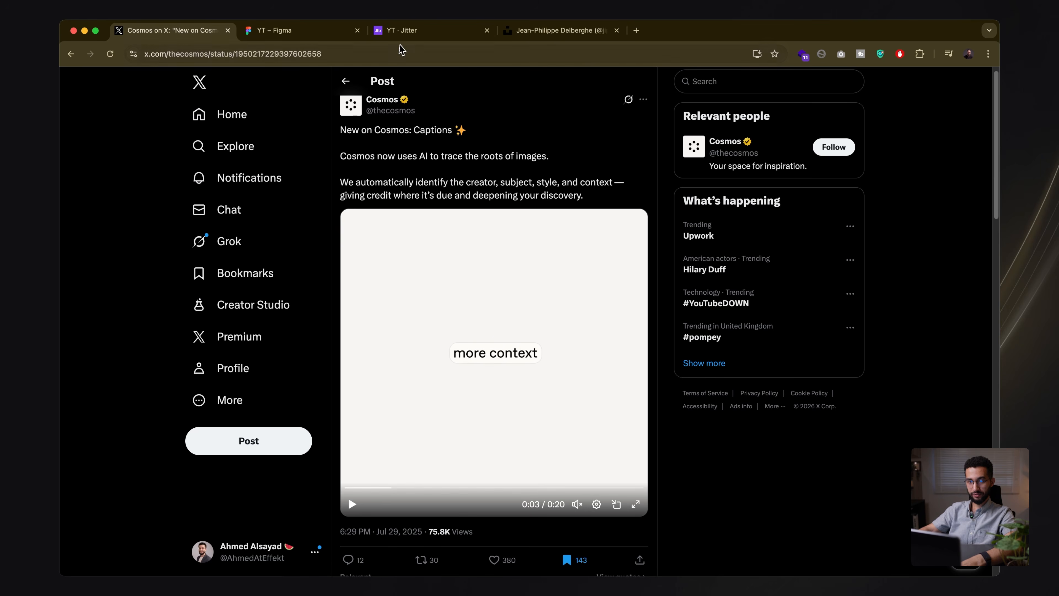
- Return to Jitter and replay Frame-1's surrounding text exit, pausing at 2.59 s
click(400, 30)
drag(391, 431, 316, 434)
key(space)
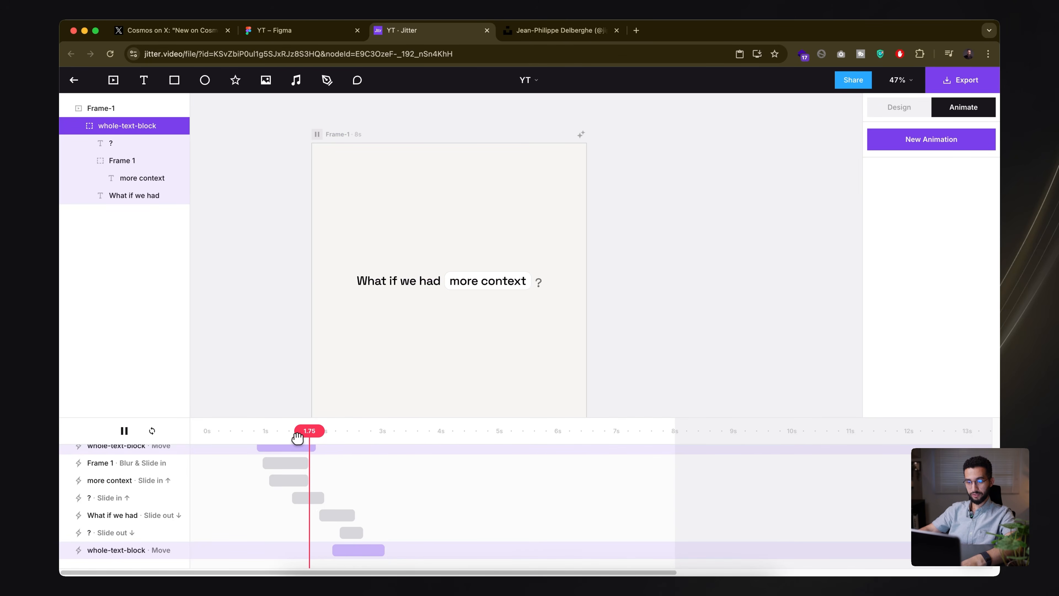
key(space)
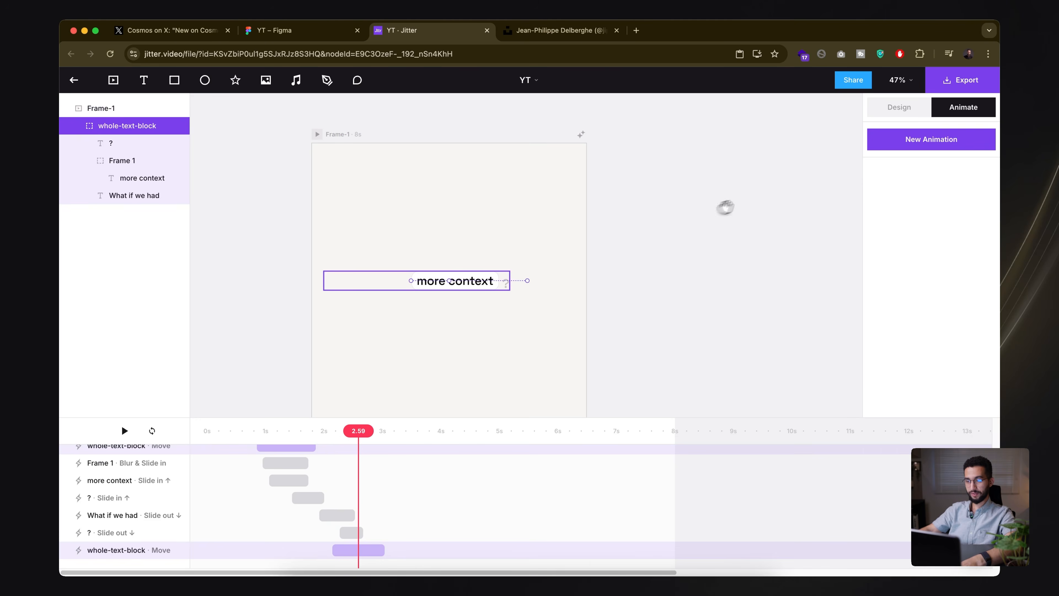
- Add another Move animation to whole-text-block at 2.59 s with Move X at 0 and Move Y at -40
click(902, 144)
click(975, 108)
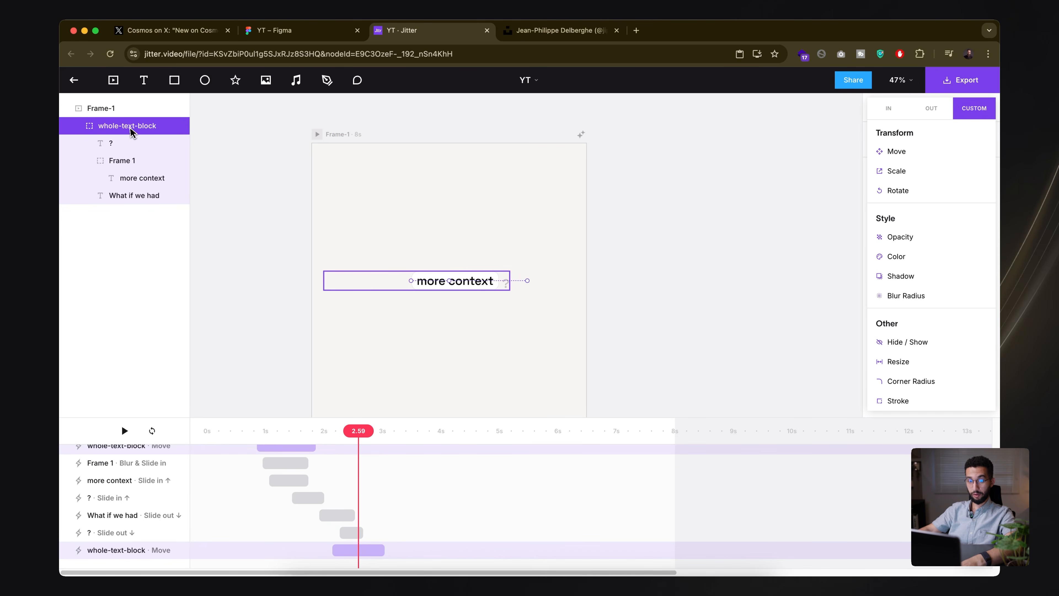
click(897, 151)
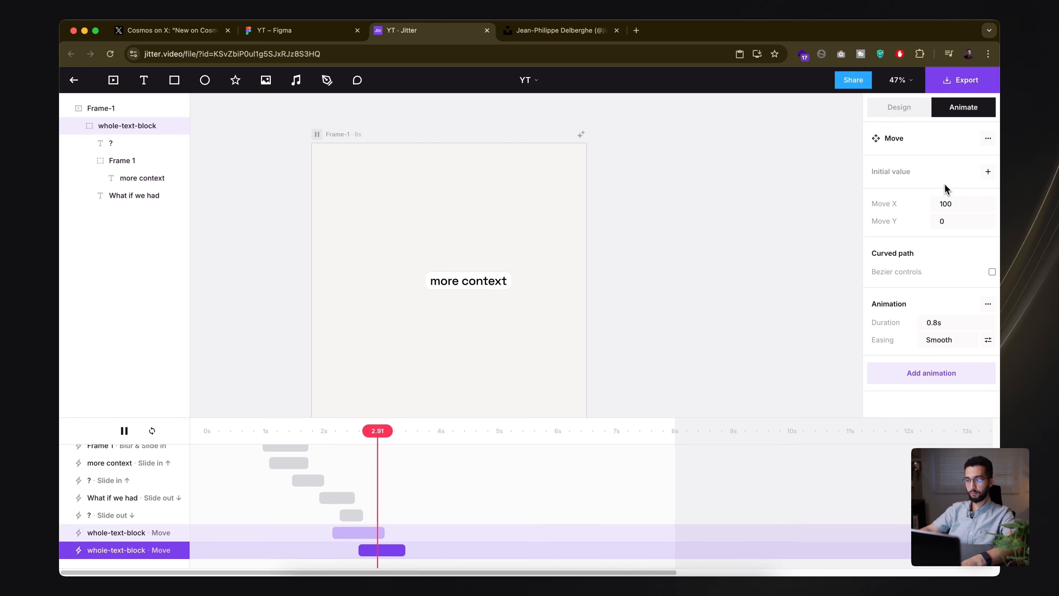
text(0)
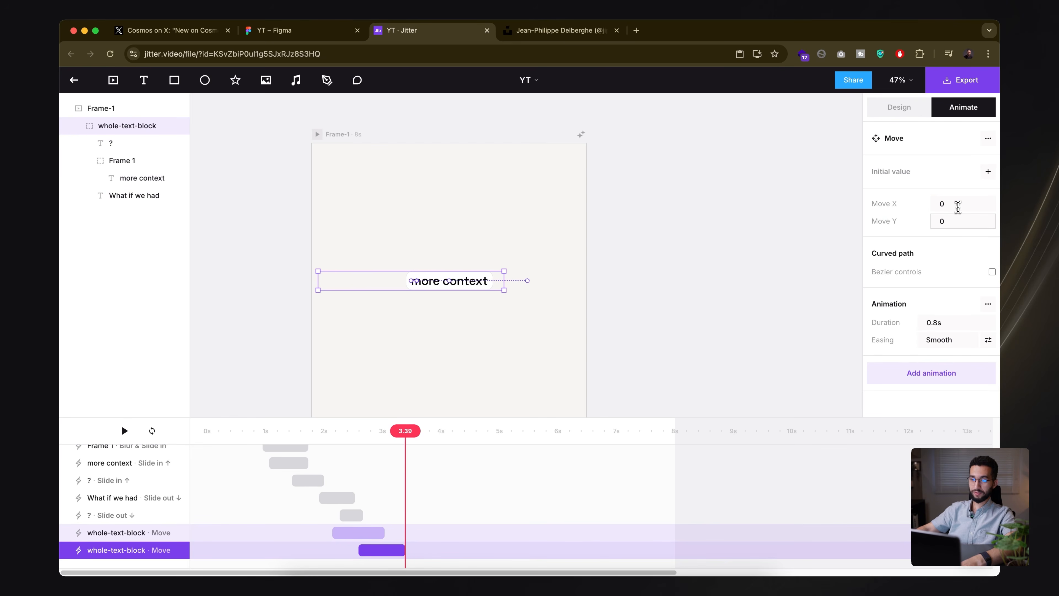
text(40)
key(Return)
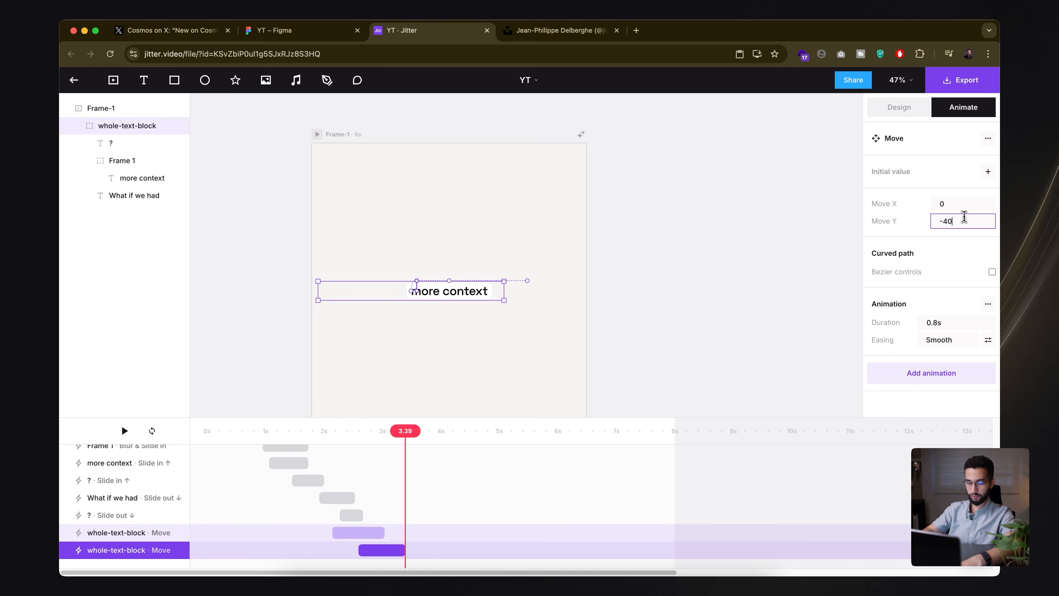
key(Return)
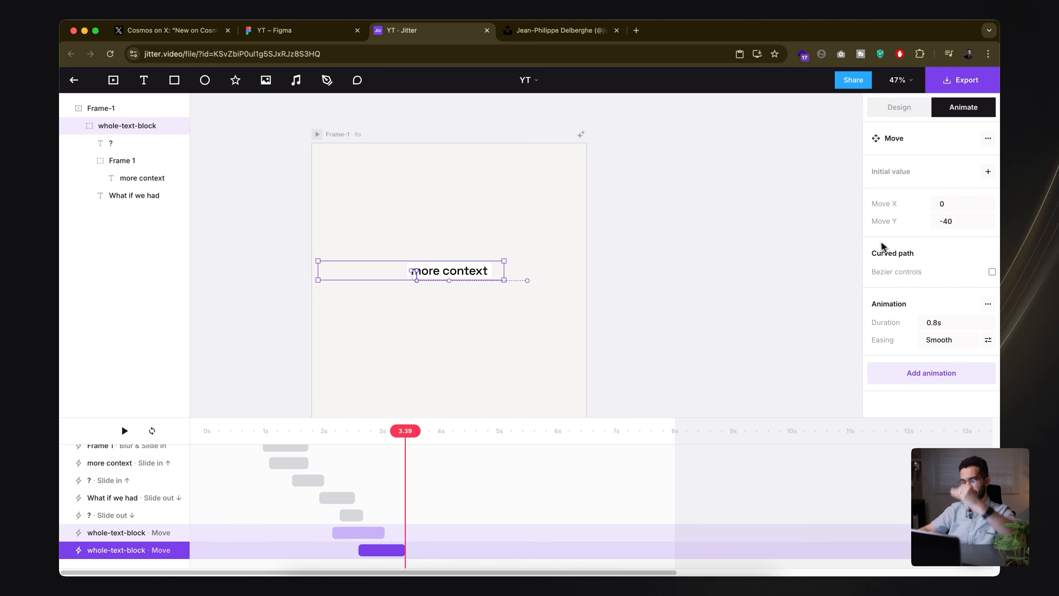
- Start the last whole-text-block Move earlier, lengthening it to 1.12 s, and preview the overlap with the preceding Move
click(319, 447)
key(space)
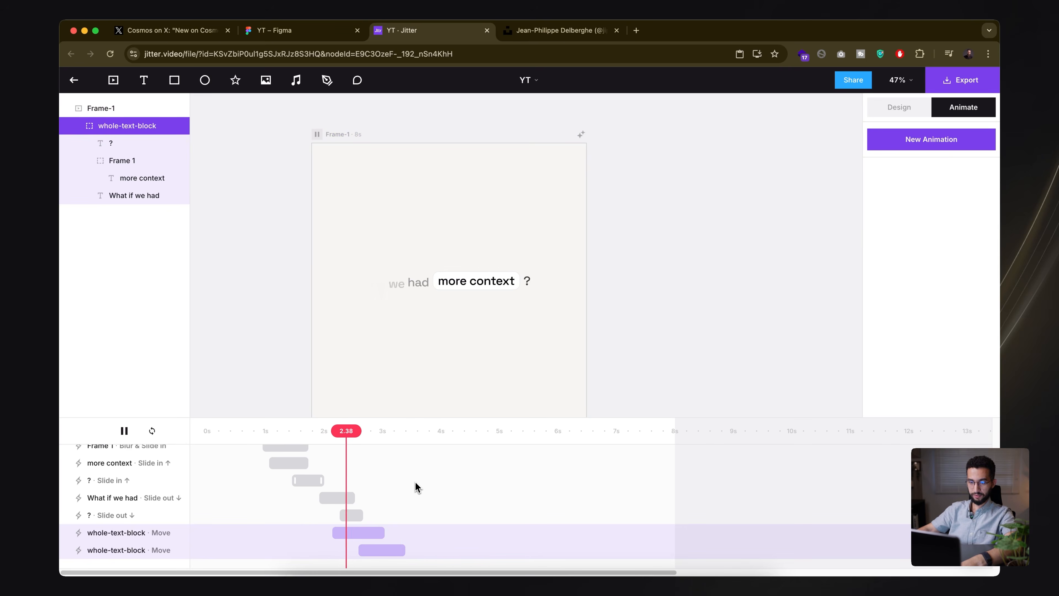
drag(361, 550, 340, 550)
key(space)
mouse_move(334, 431)
mouse_down()
mouse_move(303, 430)
mouse_move(321, 431)
mouse_up()
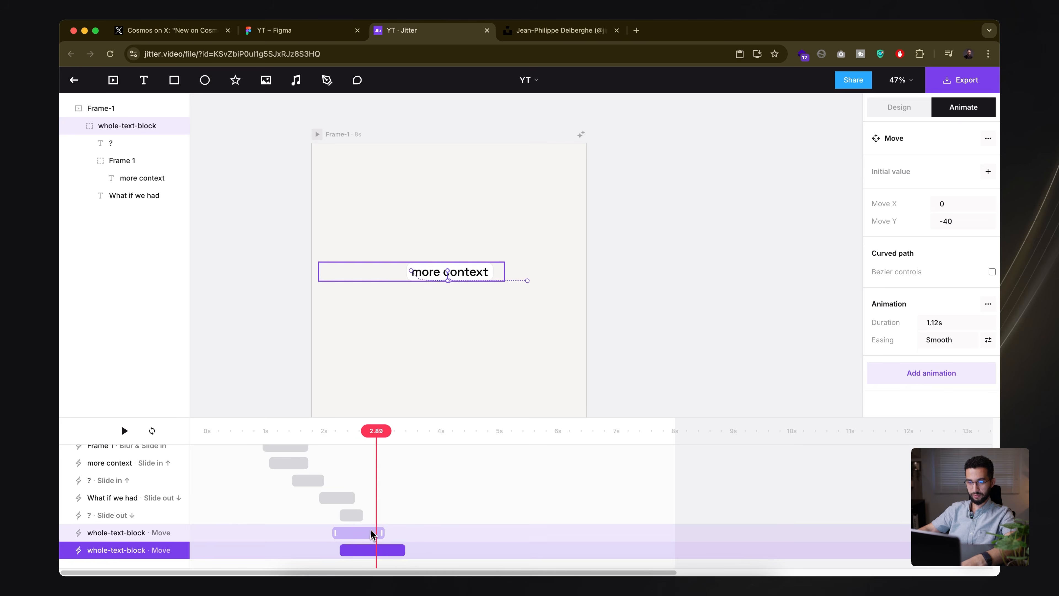
- Set the last whole-text-block Move's Move Y to -64, preview it, and shorten its end to a 0.83 s duration
text(64)
key(Return)
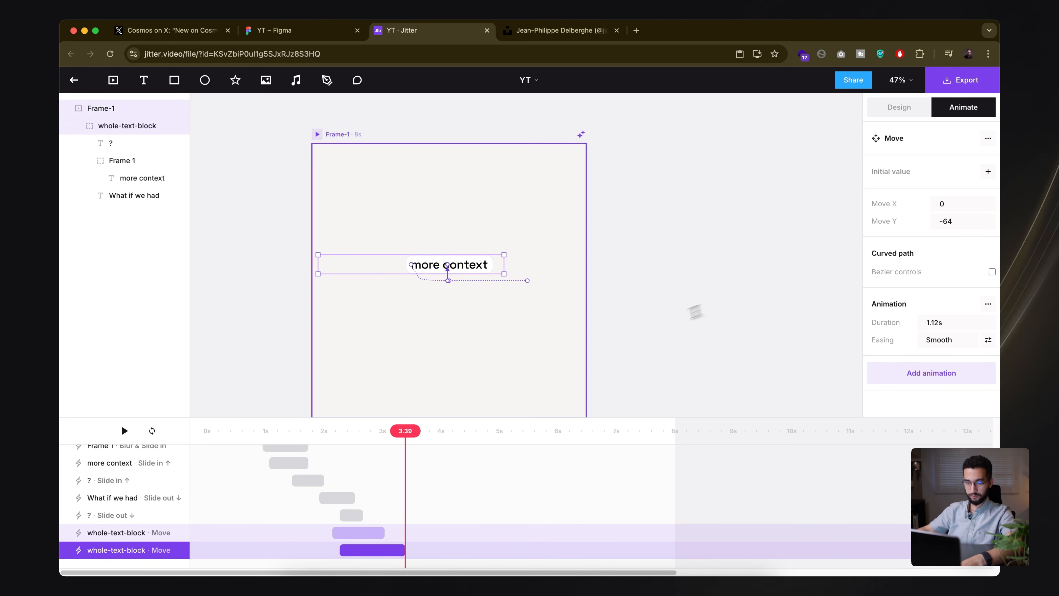
key(space)
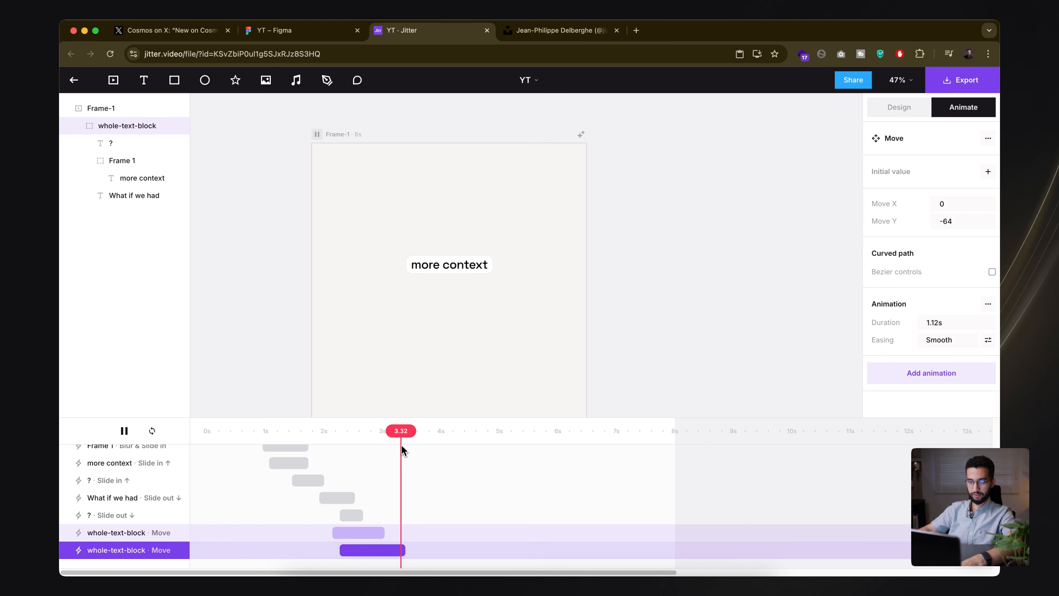
drag(405, 550, 387, 550)
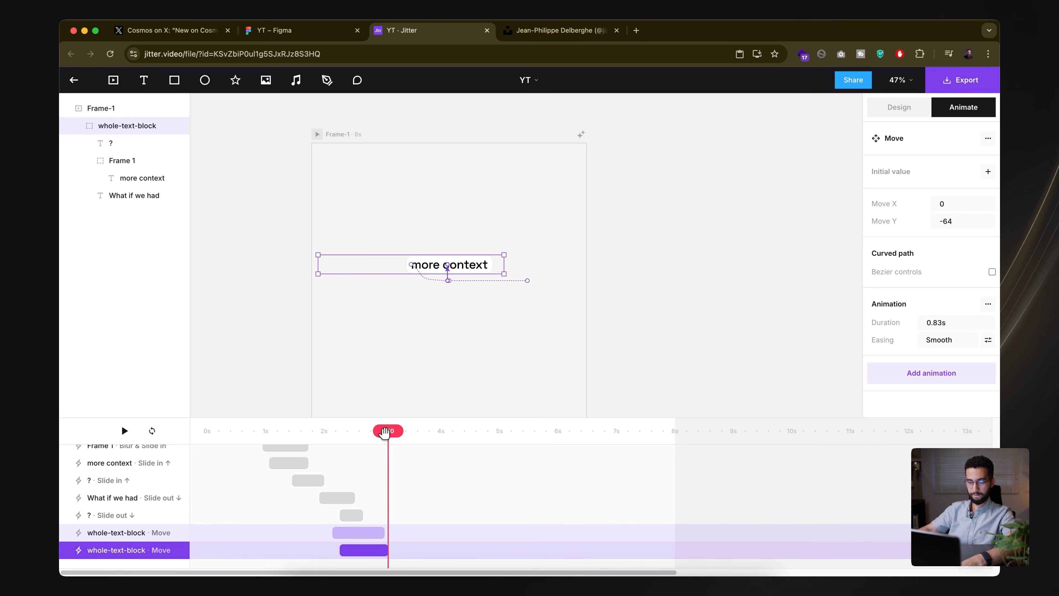
- Play back the text block's two Move animations and pause with the playhead at 2.94 s
drag(387, 438, 297, 427)
key(space)
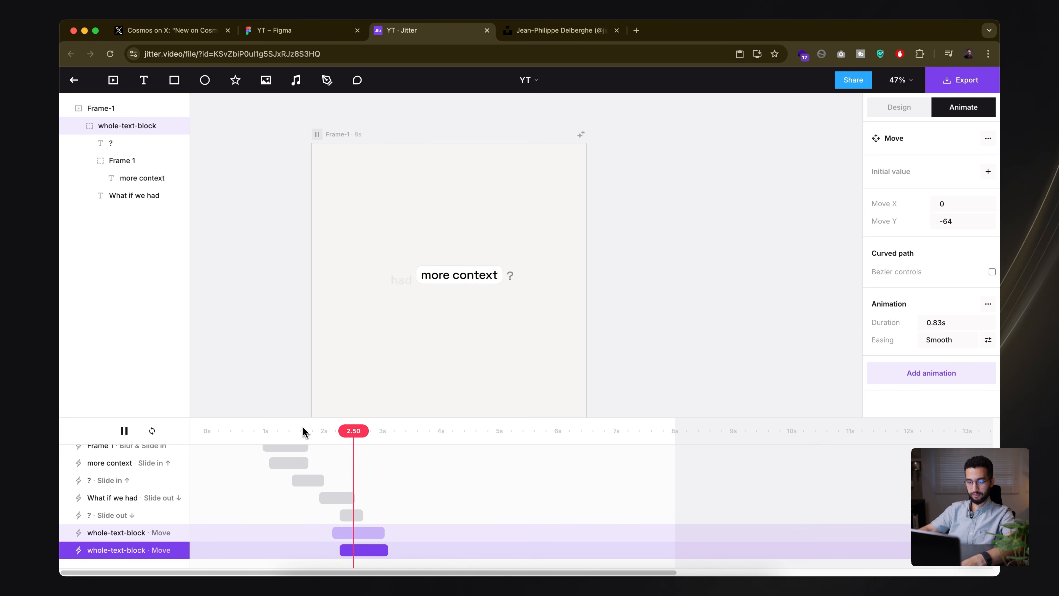
click(417, 486)
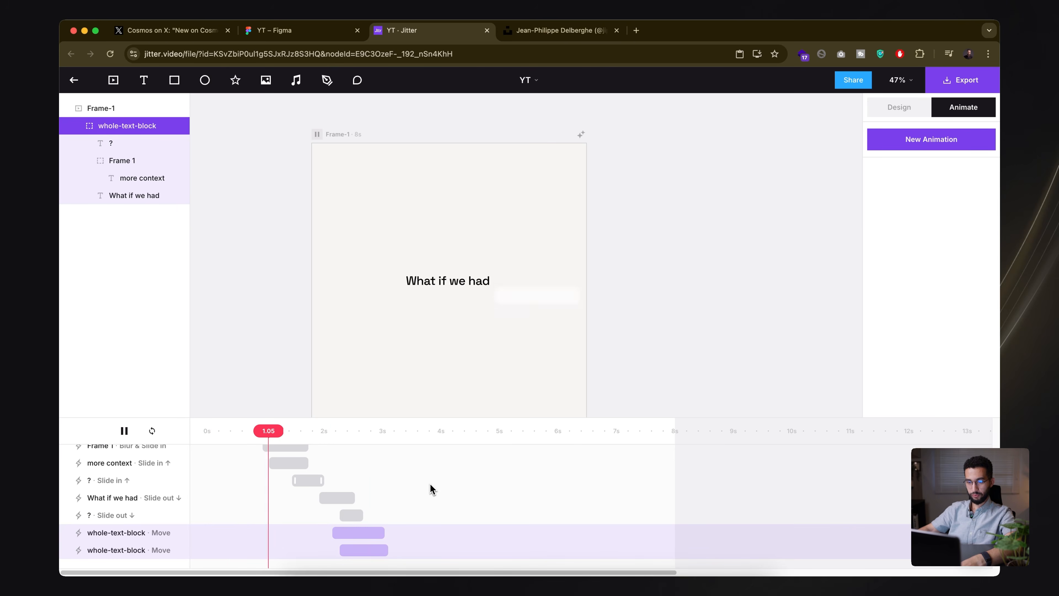
key(space)
drag(395, 434, 362, 434)
key(space)
key(space)
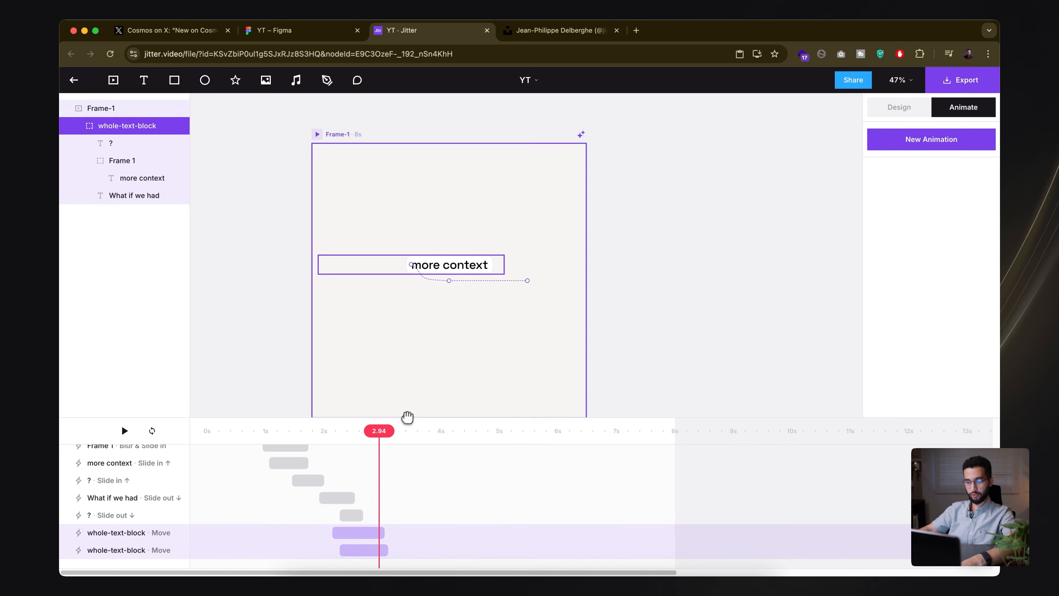
- Add a custom Move animation to whole-text-block at 2.94 s with Move X 0 and Move Y 200
click(897, 139)
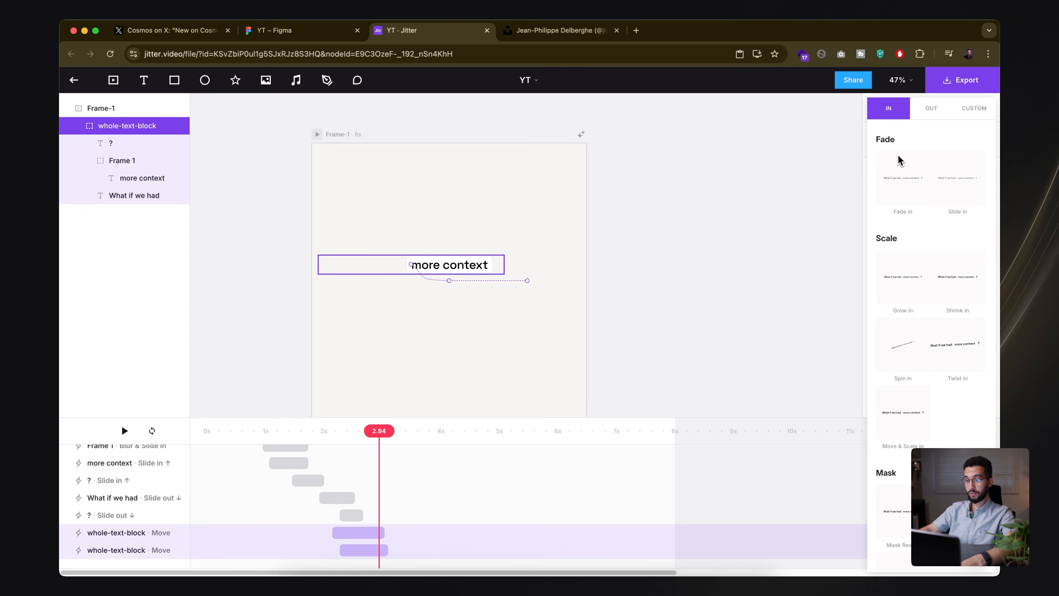
click(957, 112)
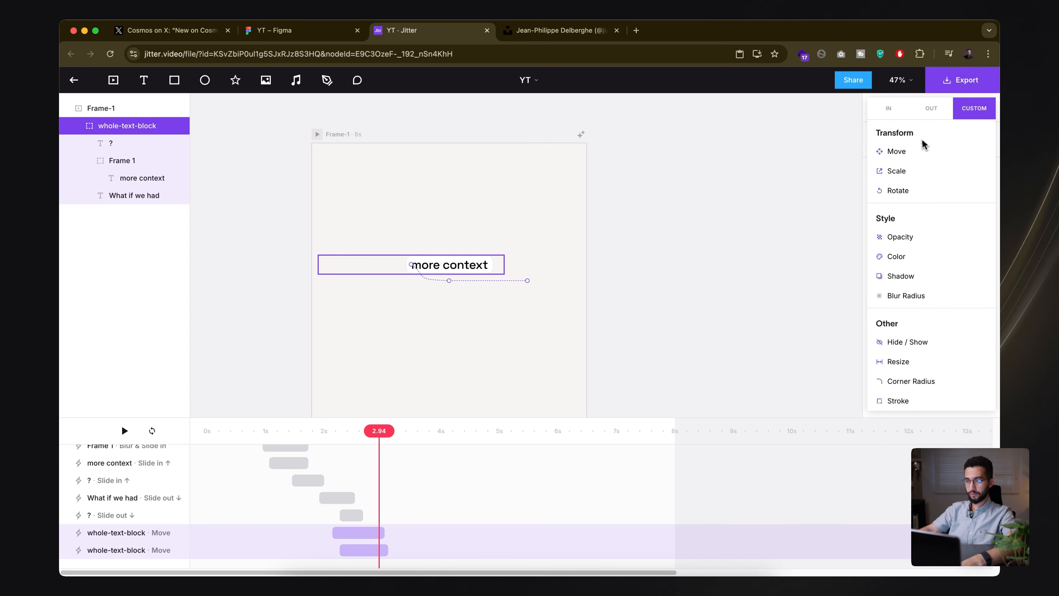
click(929, 151)
click(960, 204)
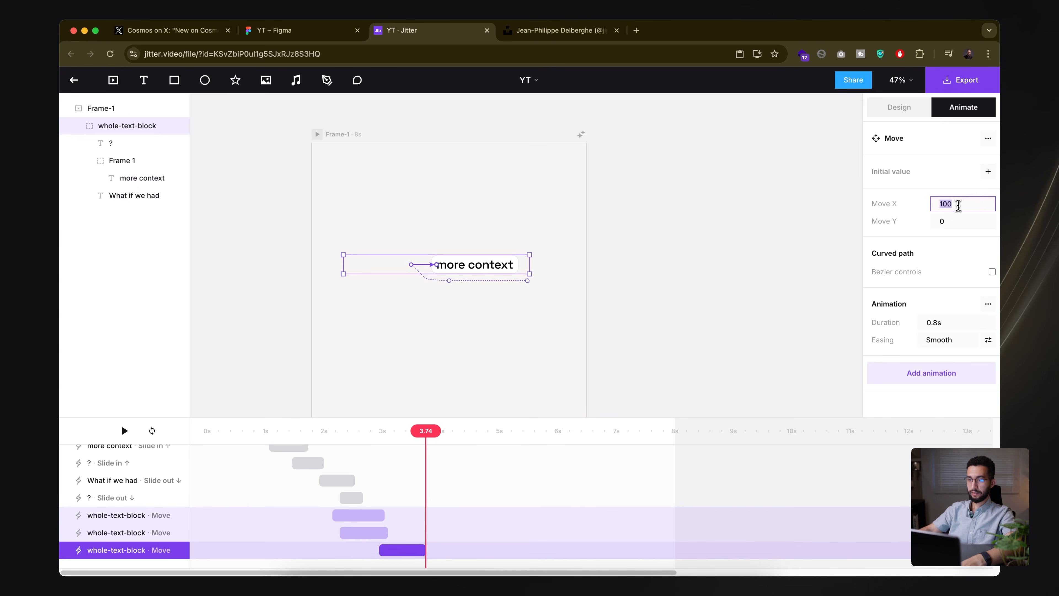
text(0)
key(Return)
click(951, 218)
text(120)
key(Return)
click(955, 222)
text(200)
key(Return)
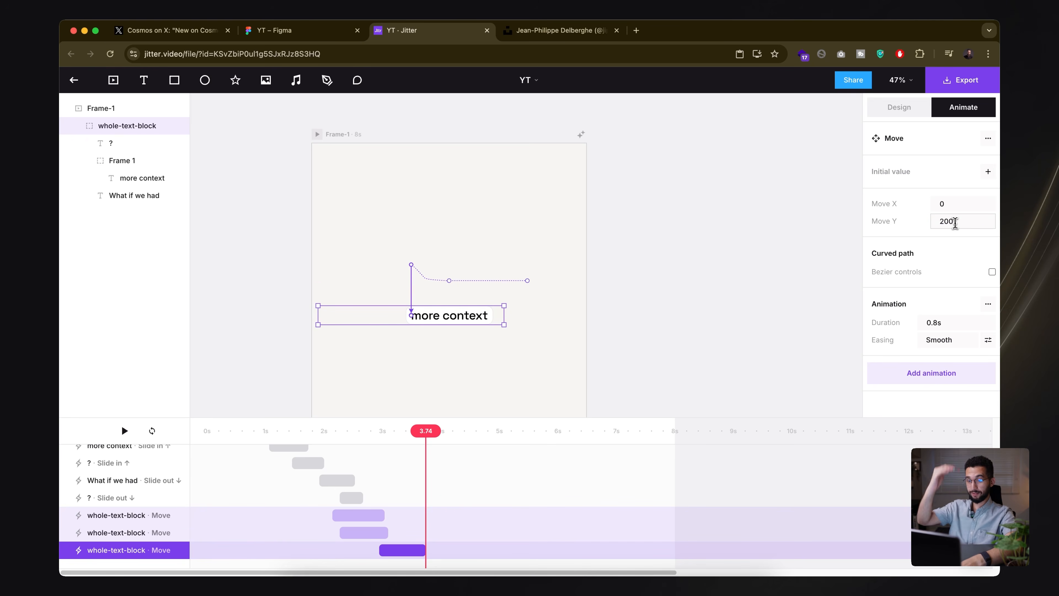
- Start the third Move animation of whole-text-block earlier, shorten its duration to 0.69 s, and preview the timing
drag(433, 423, 326, 430)
key(space)
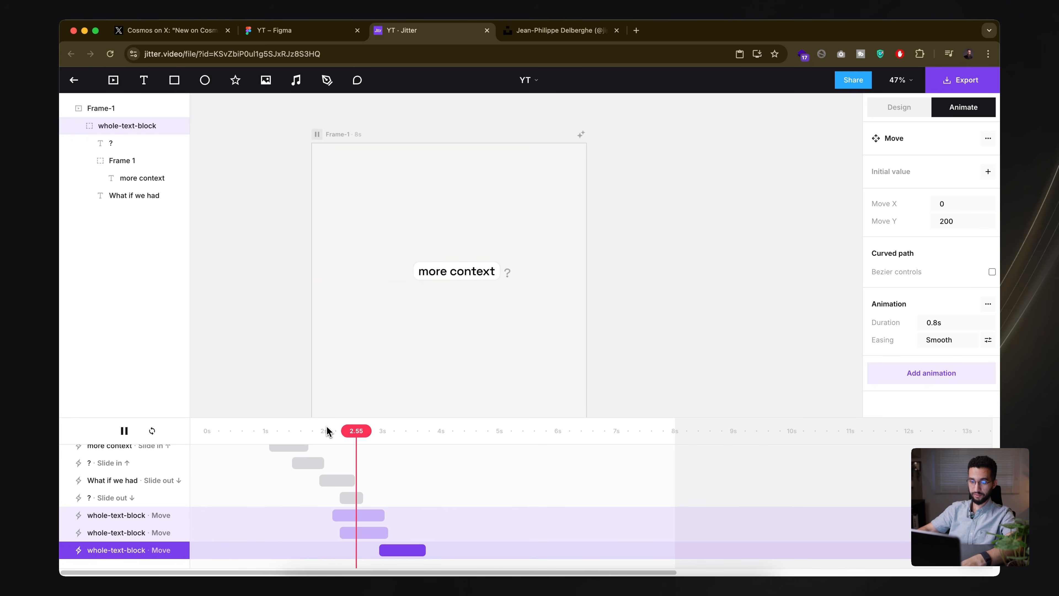
drag(379, 550, 364, 550)
key(Escape)
click(292, 431)
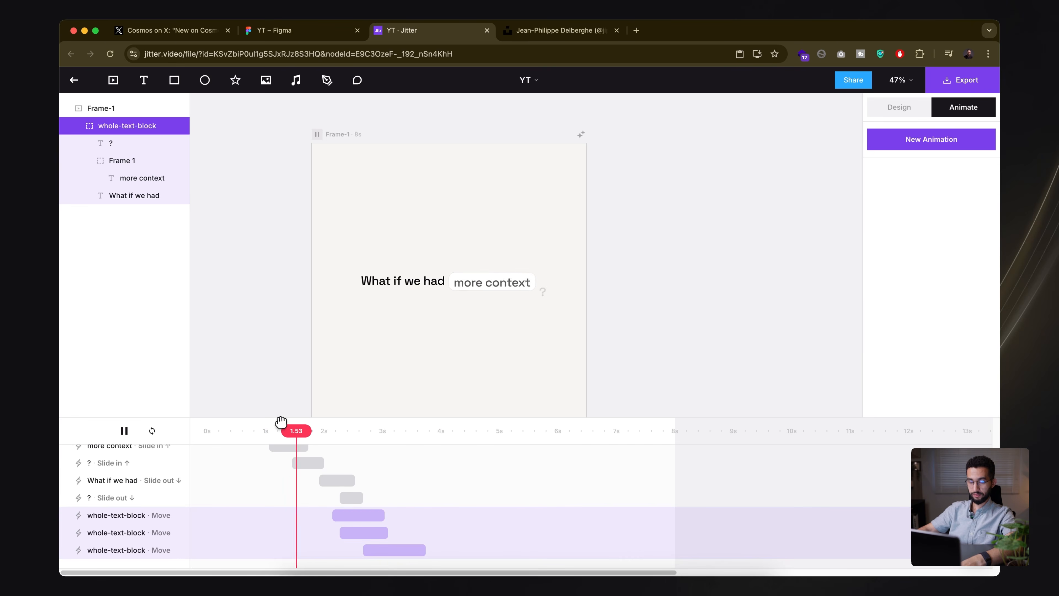
drag(425, 550, 399, 551)
click(313, 430)
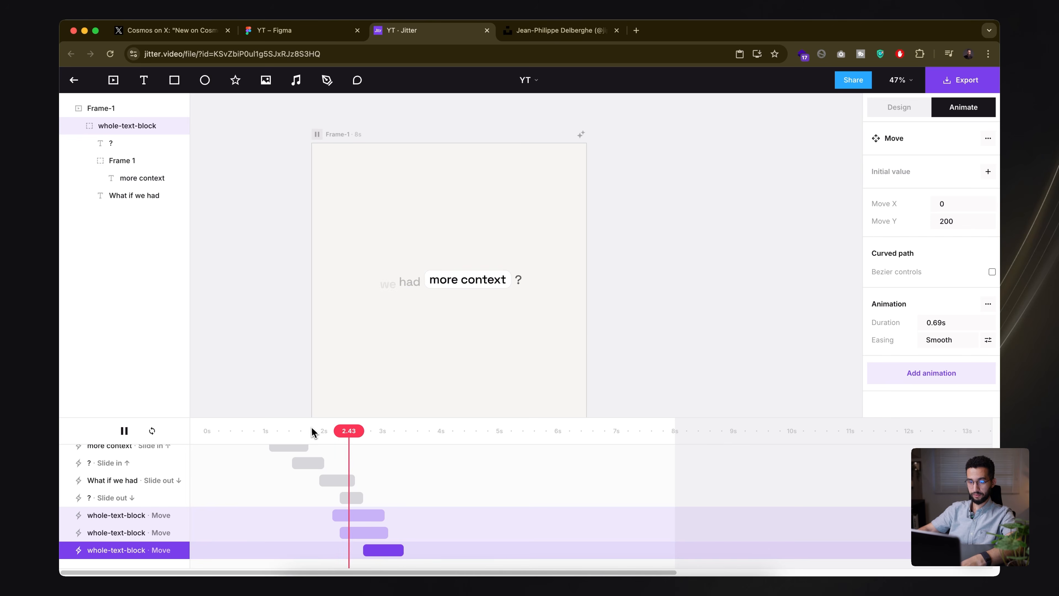
click(329, 429)
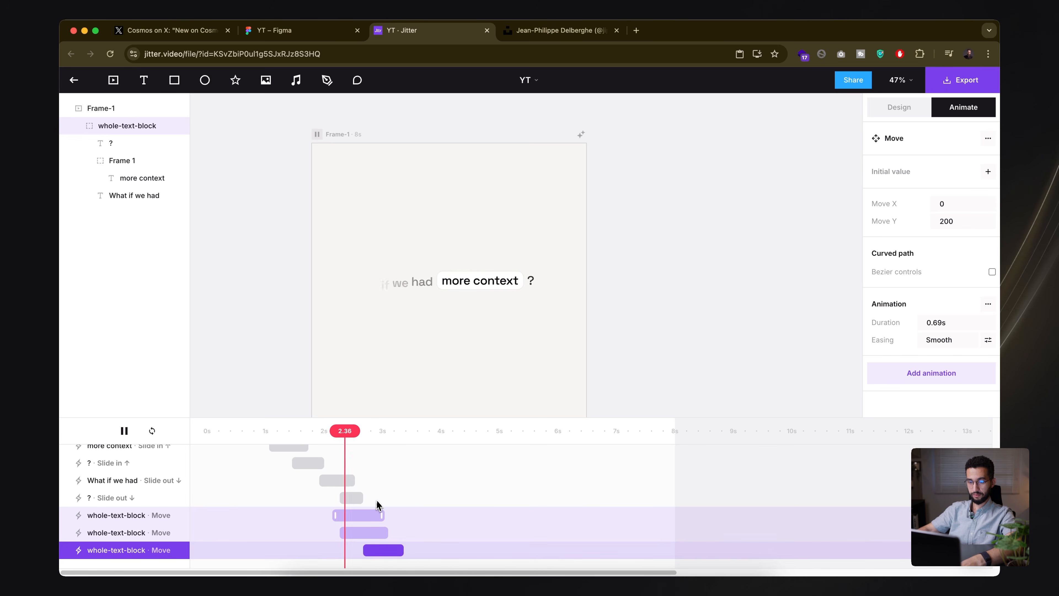
click(387, 539)
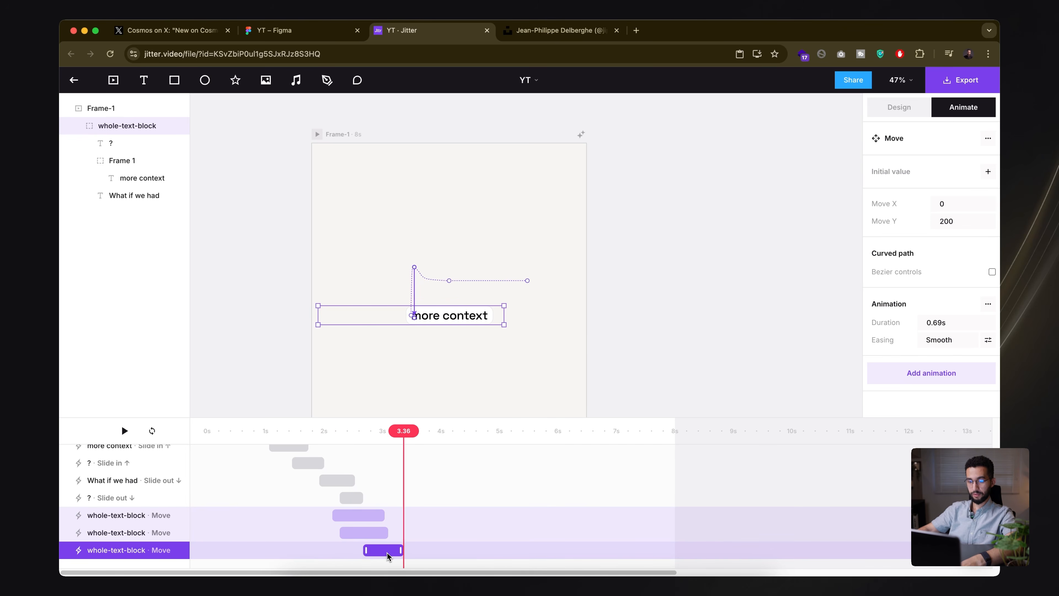
- Add a custom Hide animation to whole-text-block at 2.88 s, partway through its downward move
click(350, 431)
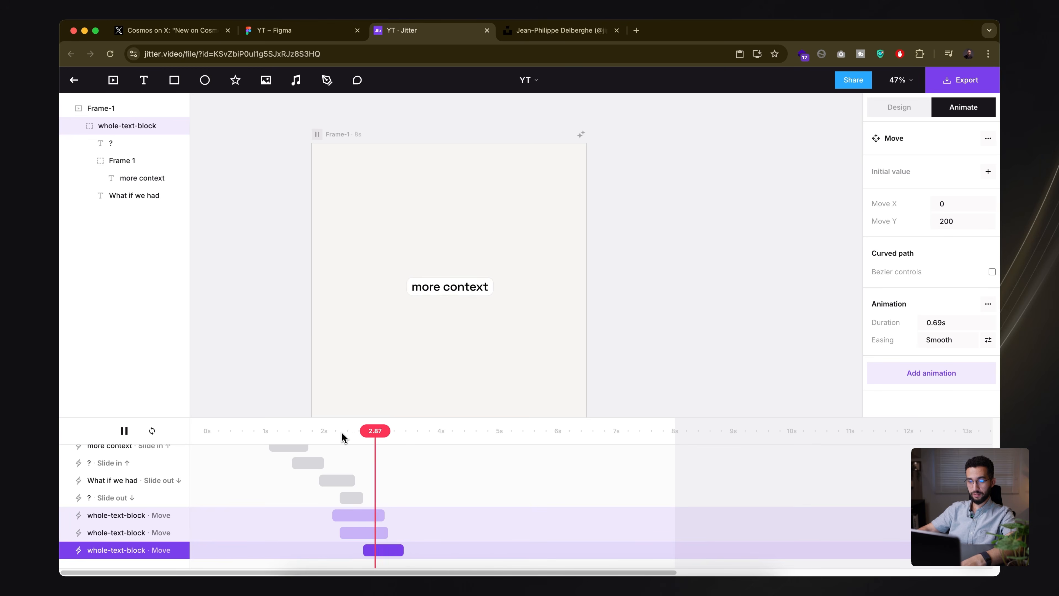
click(365, 431)
drag(366, 431, 373, 434)
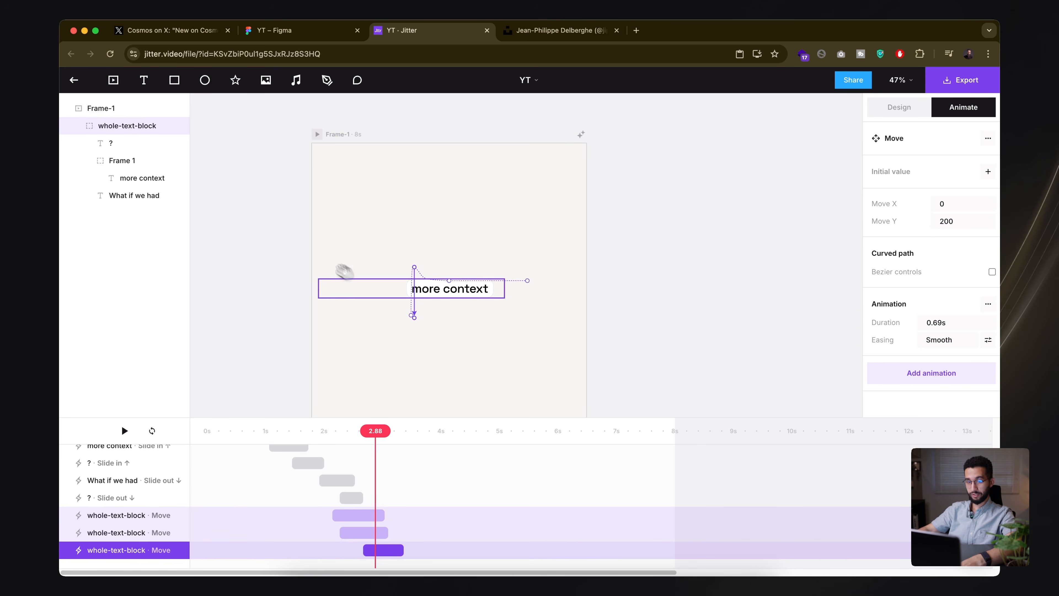
click(149, 127)
click(970, 143)
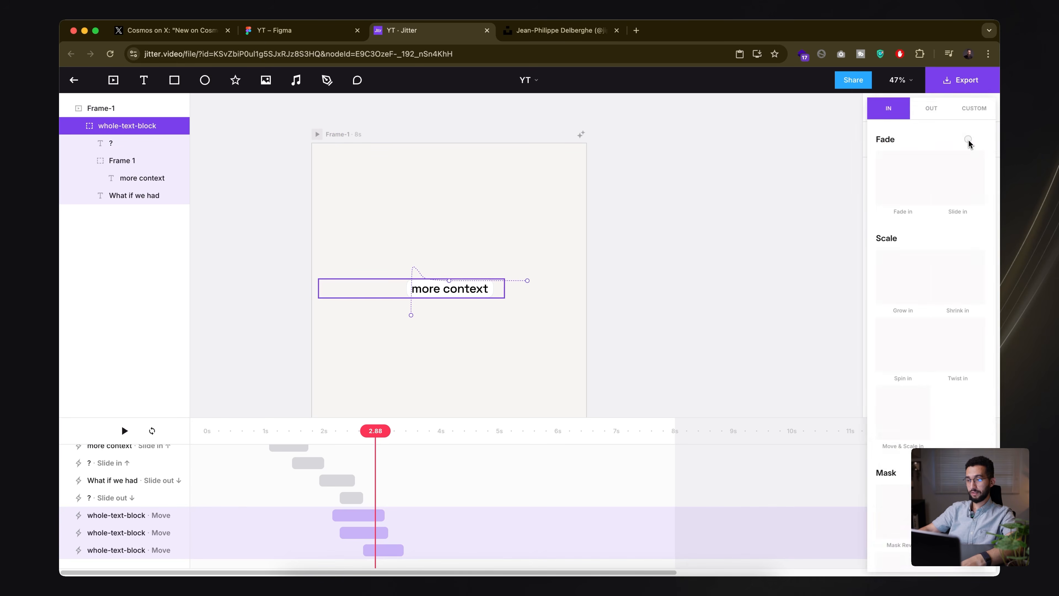
click(973, 111)
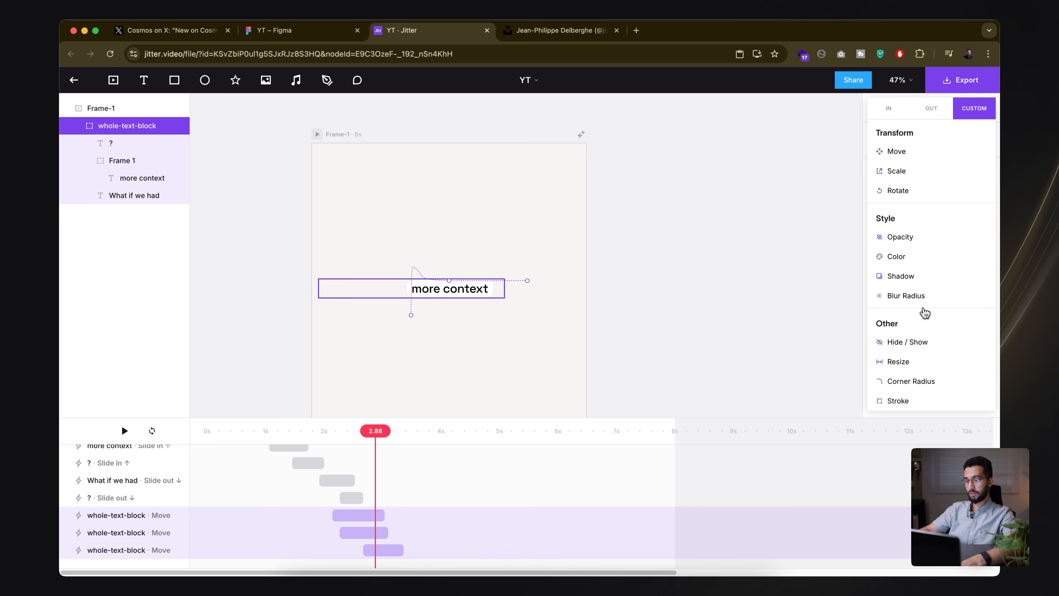
click(908, 345)
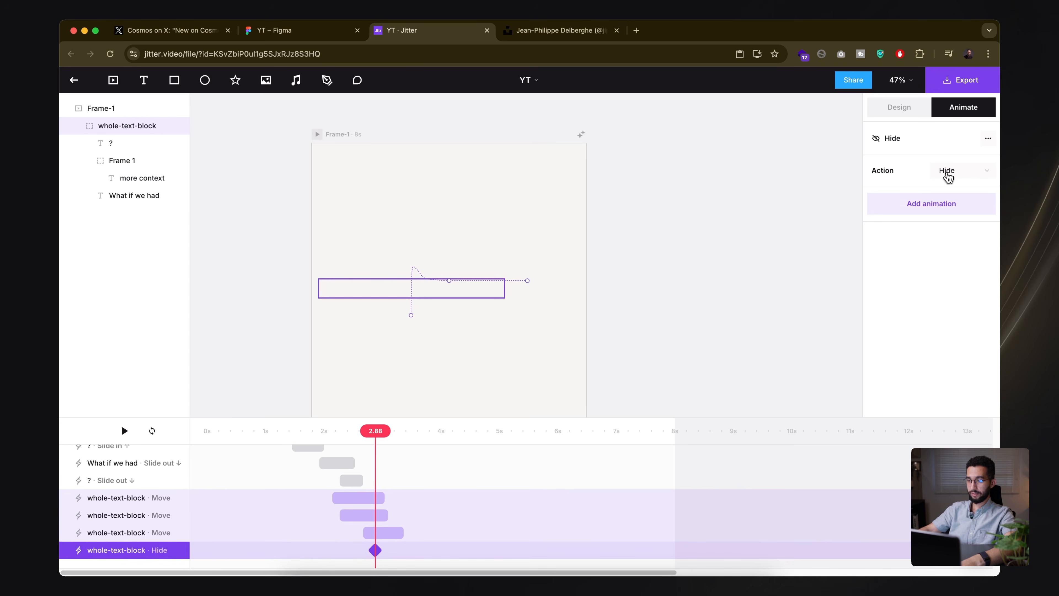
- Preview the Hide action, try its keyframe at 2.93 s, and play back the transition
drag(375, 430, 205, 431)
key(space)
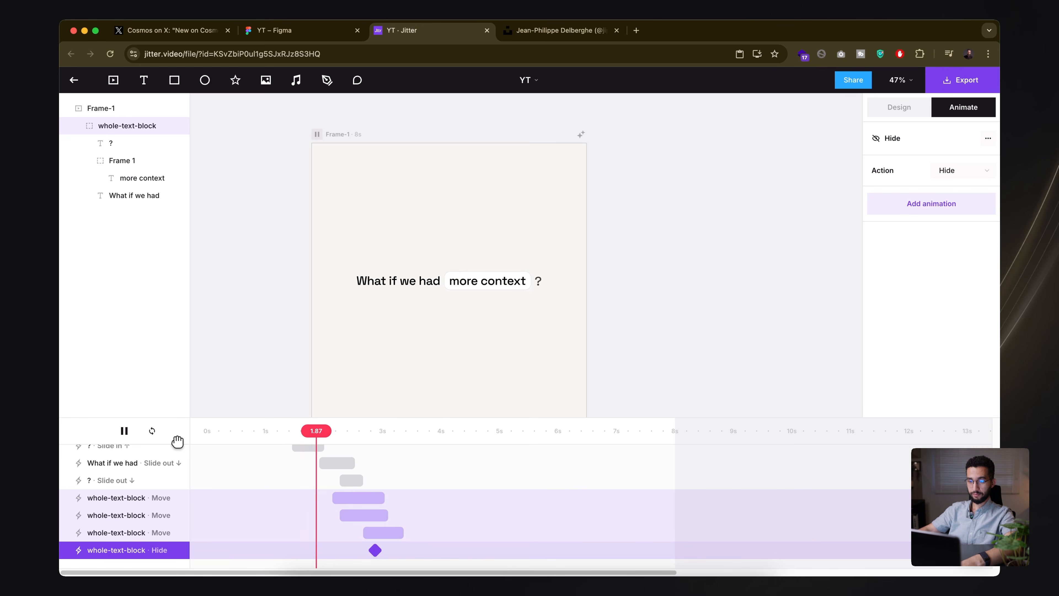
key(space)
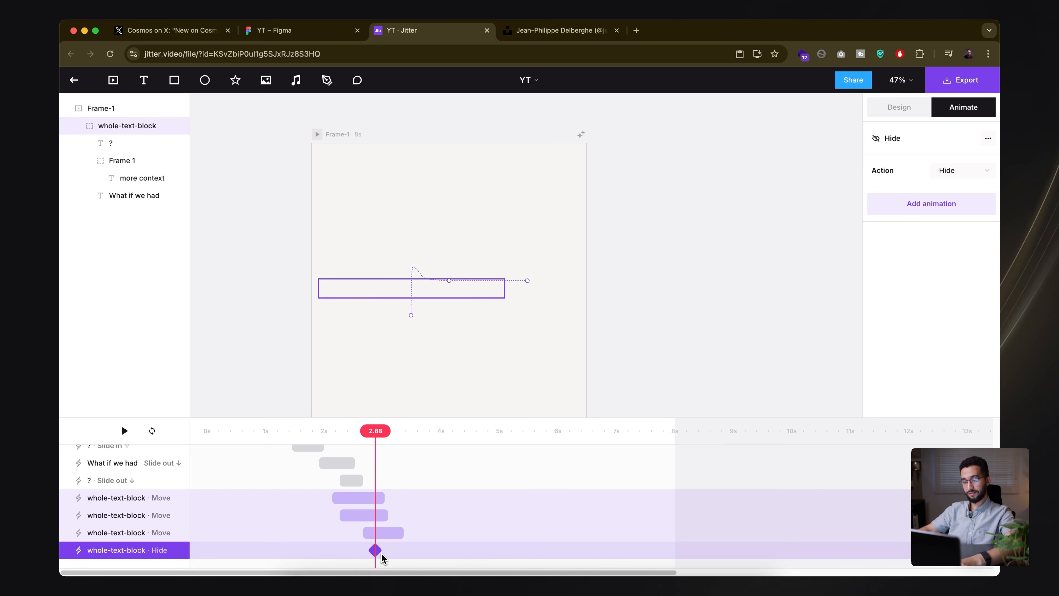
scroll(376, 551, up, 3)
drag(377, 553, 382, 554)
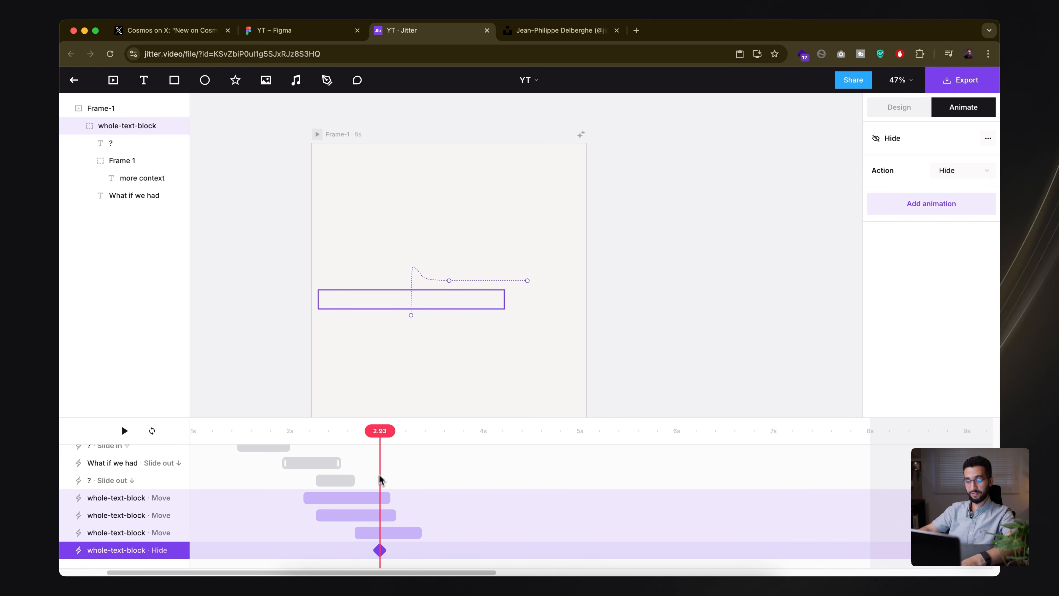
drag(381, 432, 317, 433)
key(space)
key(space)
click(331, 432)
key(space)
key(space)
- Set the Hide keyframe of whole-text-block to 2.90 s and play back the transition
drag(380, 551, 376, 557)
drag(377, 433, 309, 436)
key(space)
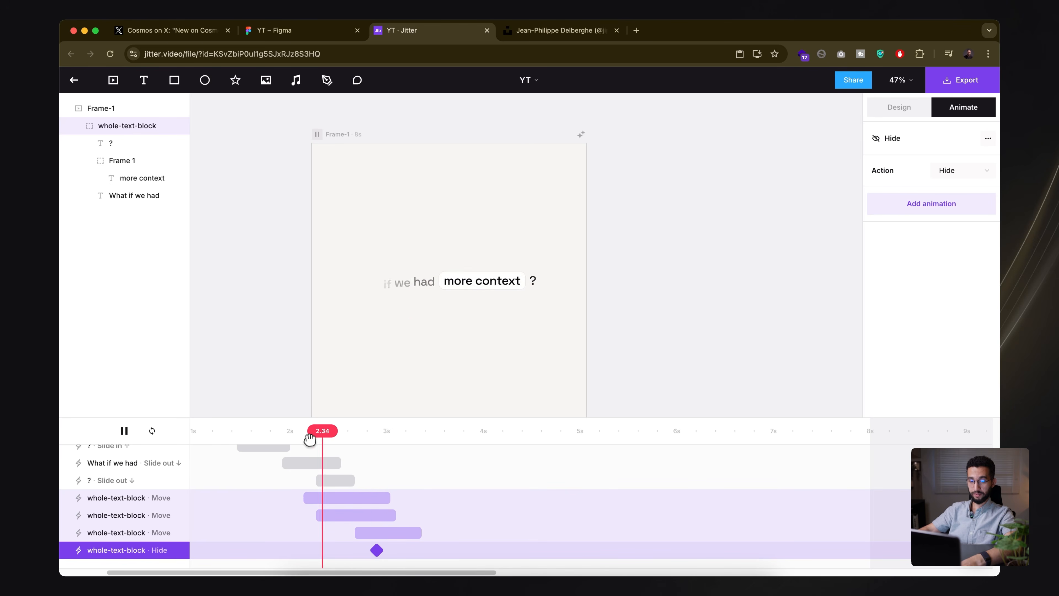
key(space)
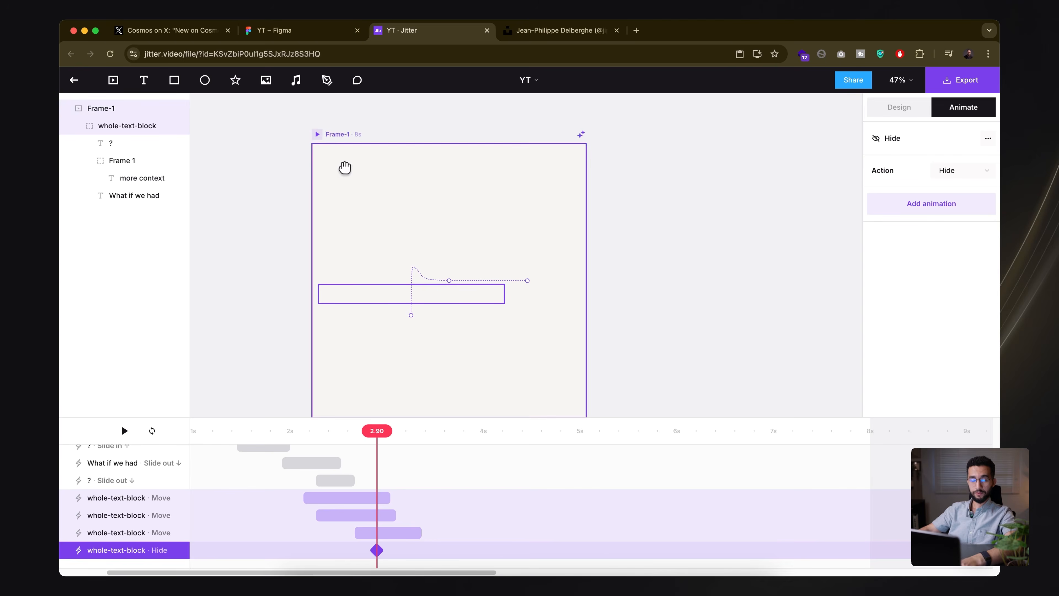
- Switch to the Figma file and copy Frame-2 with the Jitter plugin
click(296, 33)
click(476, 117)
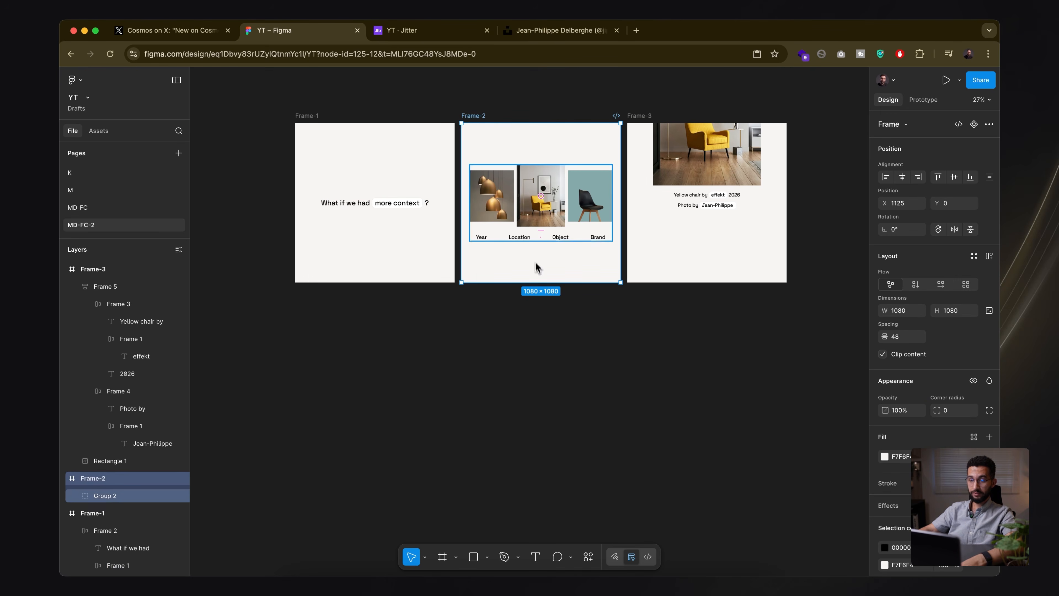
right_click(481, 117)
key(Escape)
right_click(474, 118)
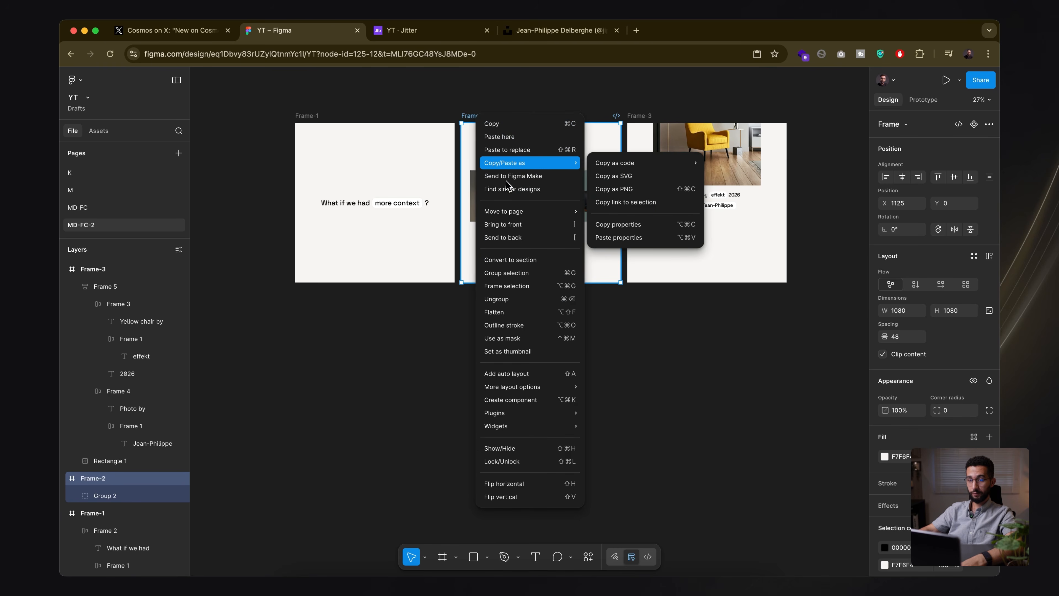
key(Escape)
right_click(475, 112)
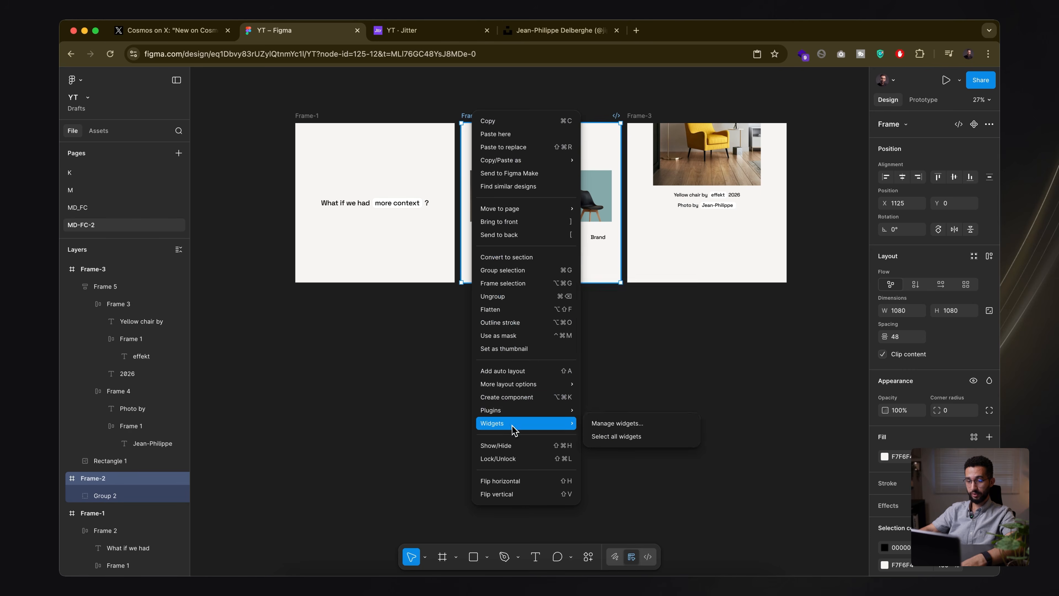
mouse_move(542, 411)
click(617, 278)
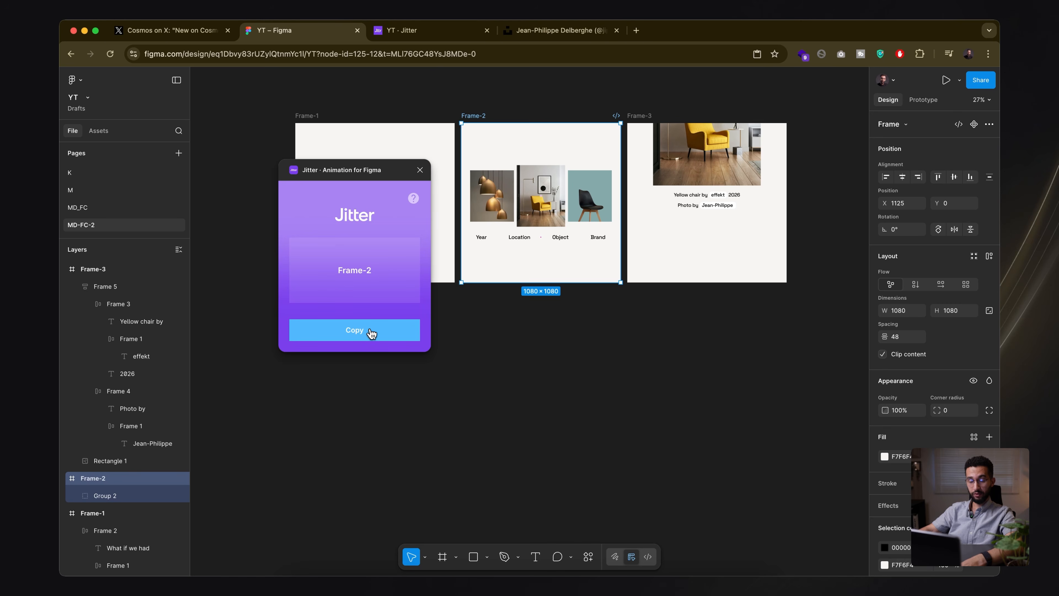
click(354, 331)
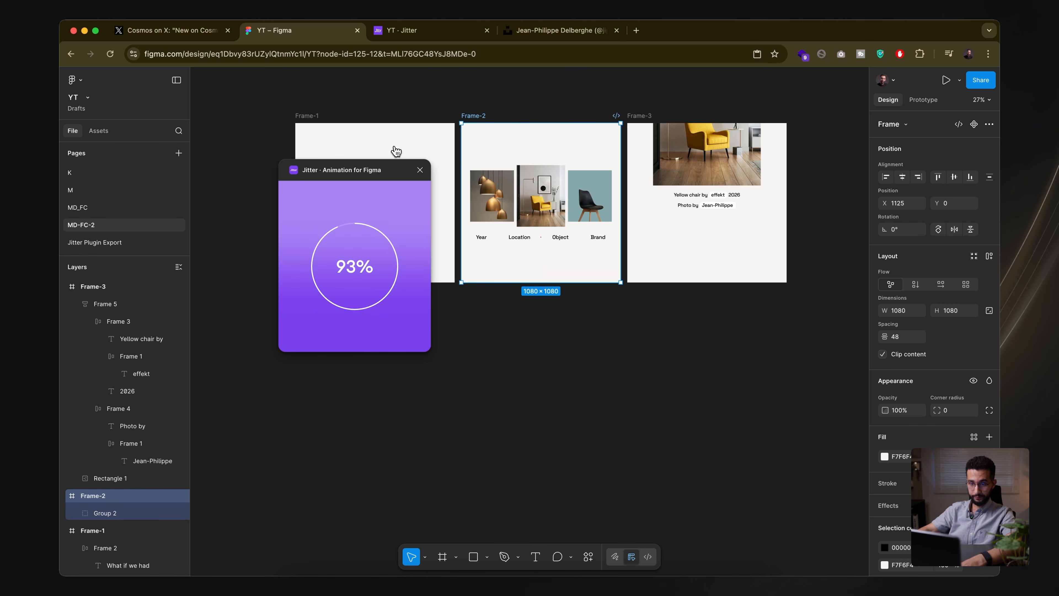
- Return to the Jitter project and rename Frame-1 as Final Video
click(419, 37)
drag(377, 431, 312, 432)
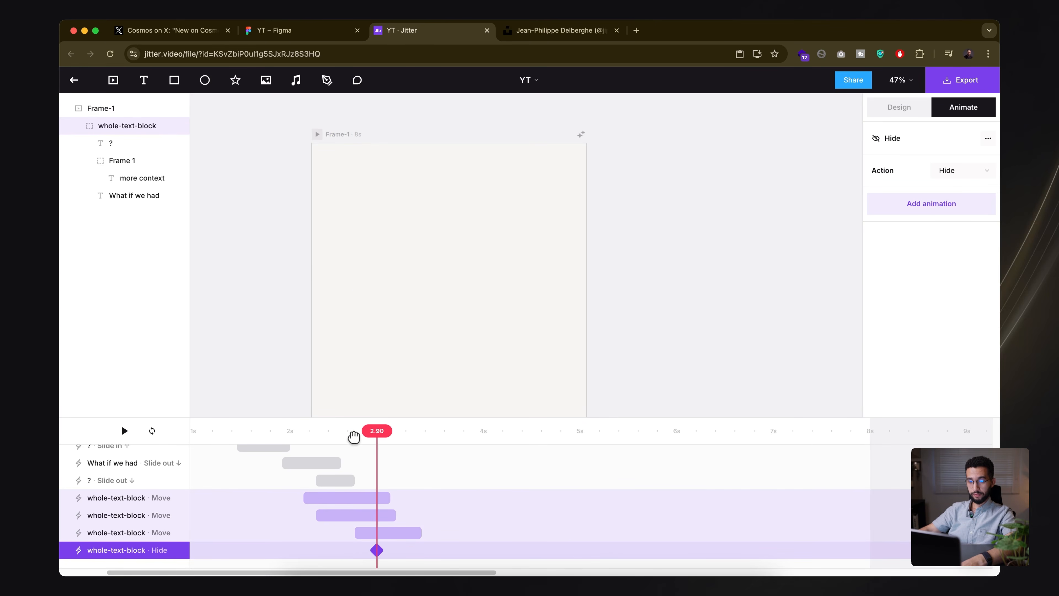
click(103, 109)
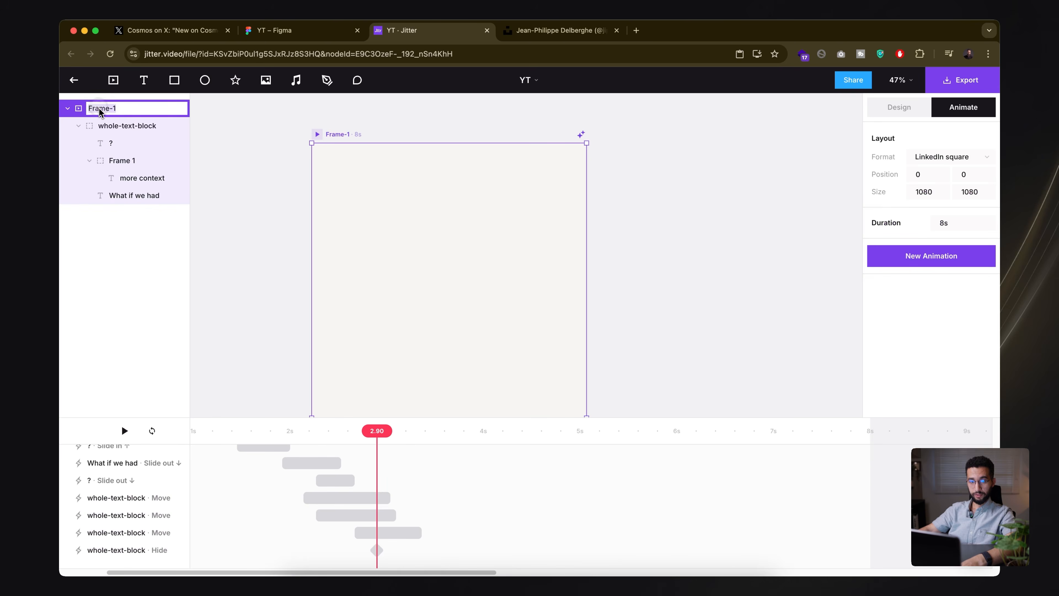
text(Final Vi)
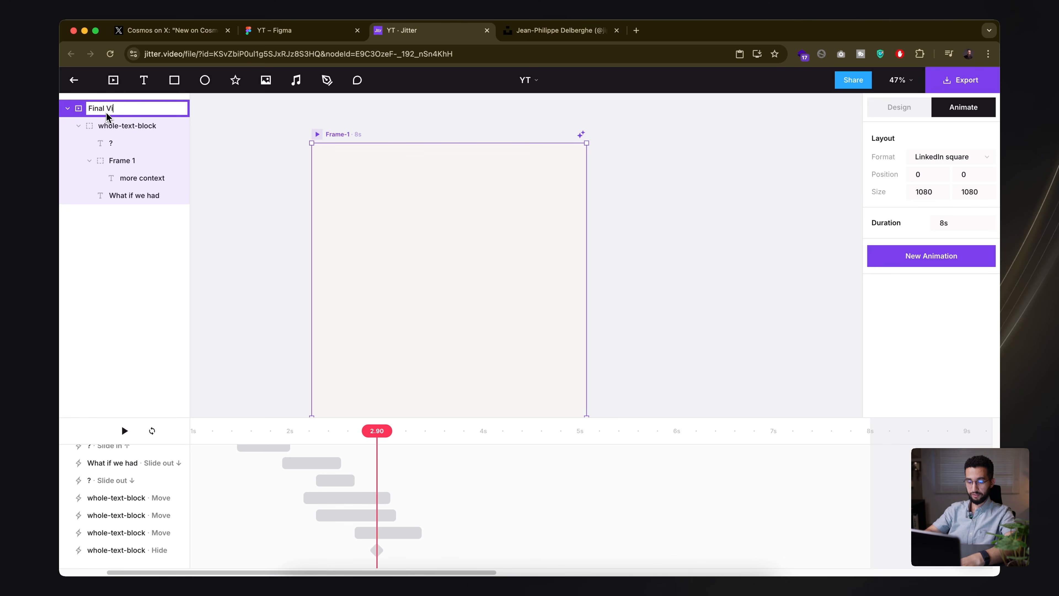
text(deo)
key(Return)
- Paste the copied Frame-2 into Final Video, collapse whole-text-block, and ungroup Group 2 inside Frame-2
key(super+v)
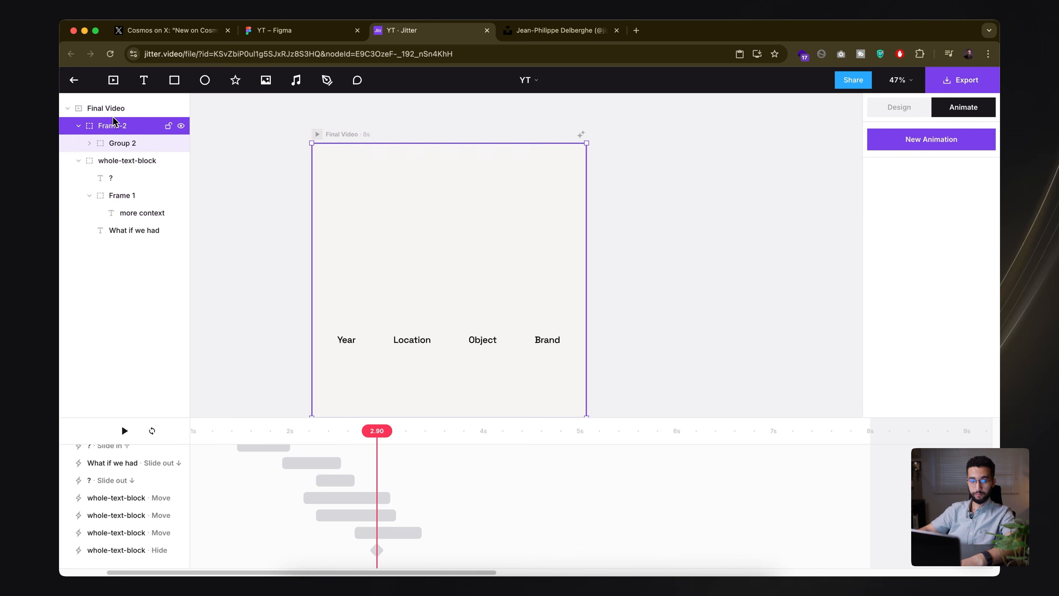
click(79, 161)
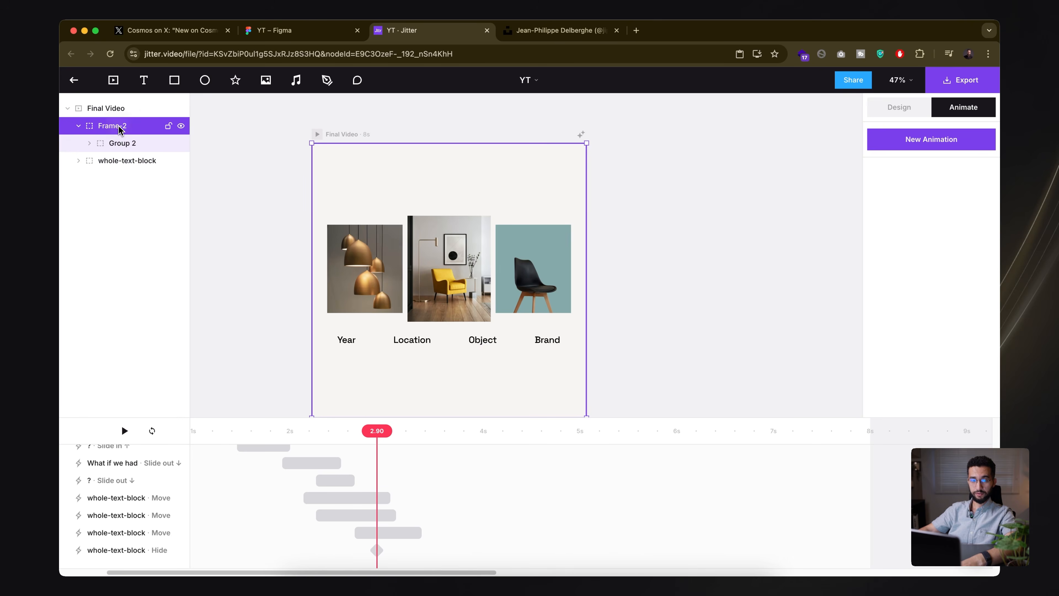
click(118, 144)
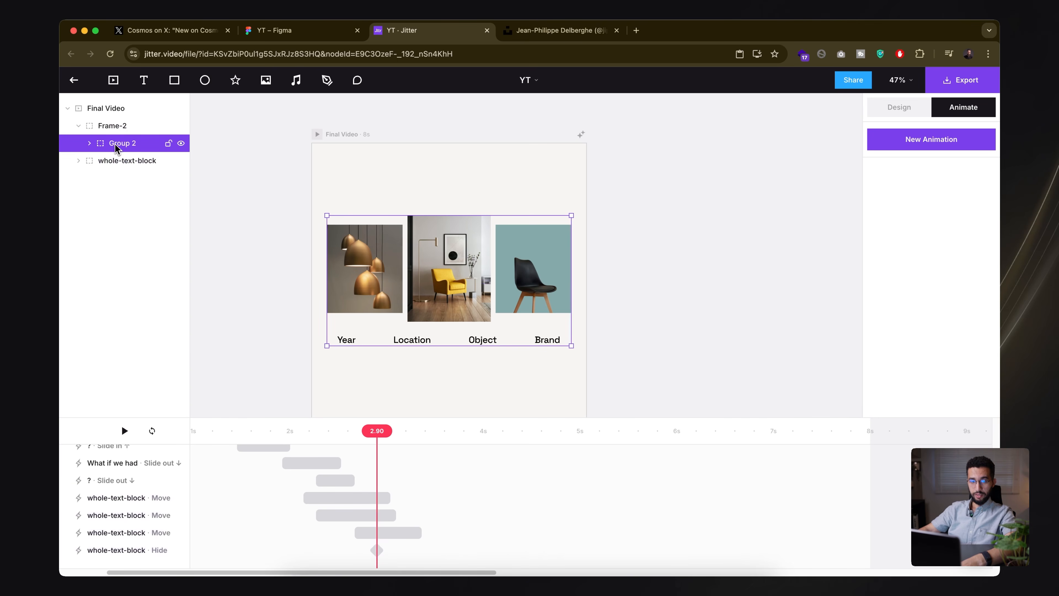
right_click(115, 146)
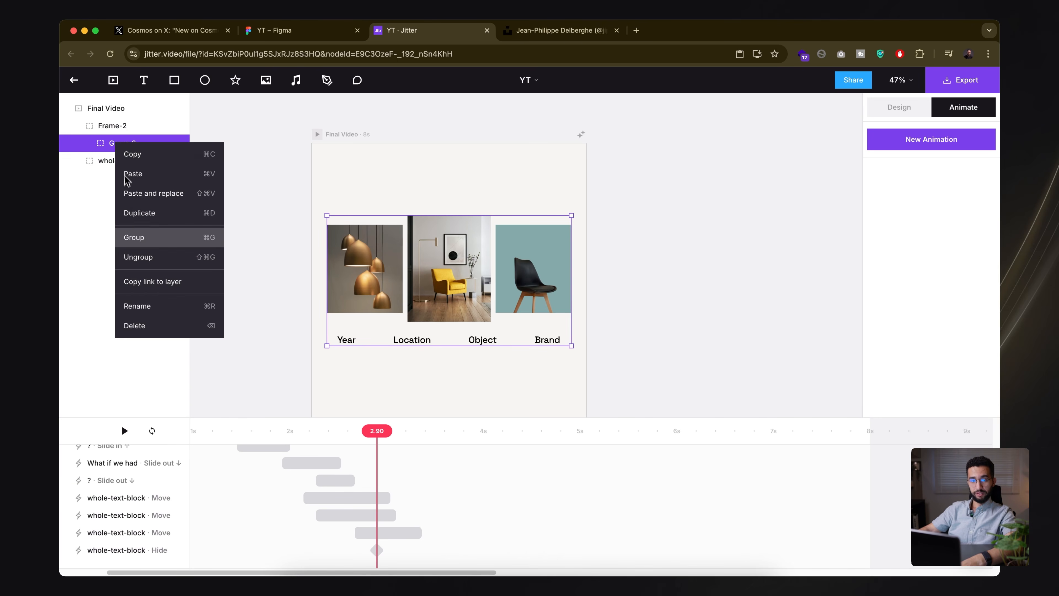
click(137, 256)
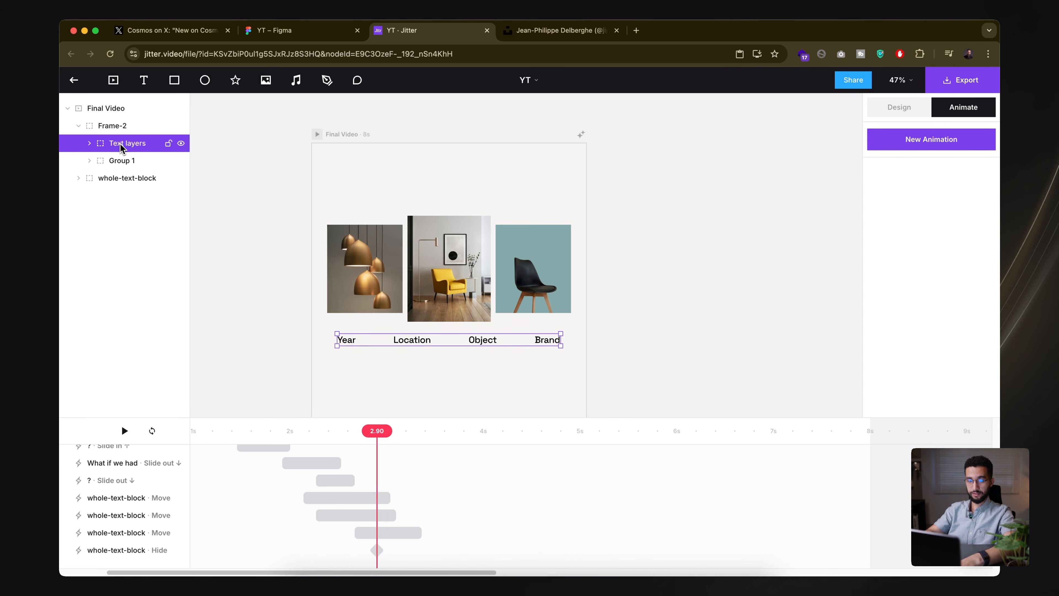
- Rename the Group 1 layer inside Frame-2 as images
click(134, 161)
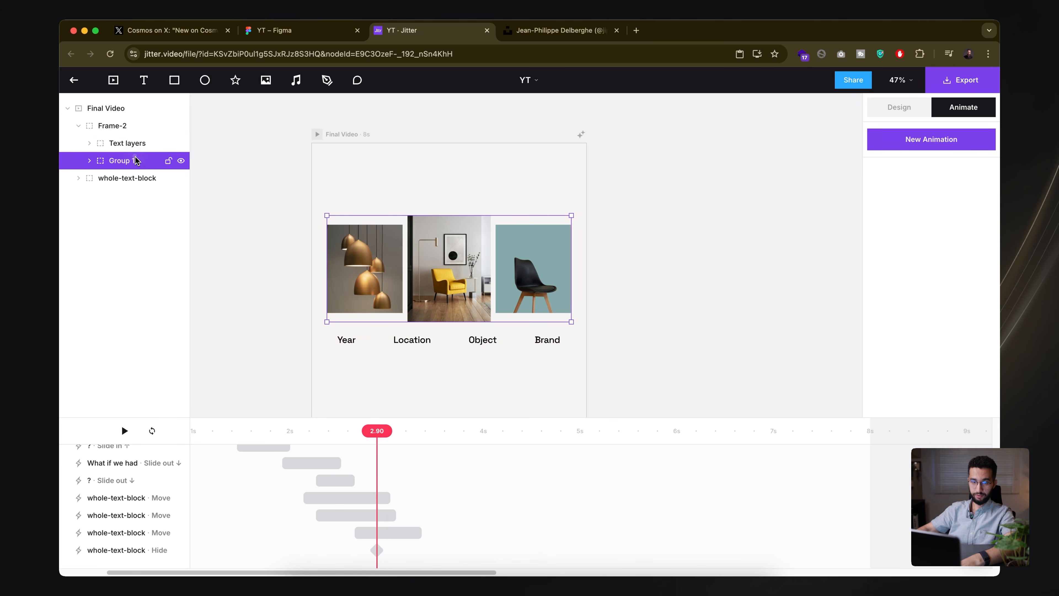
double_click(122, 162)
text(images)
key(Return)
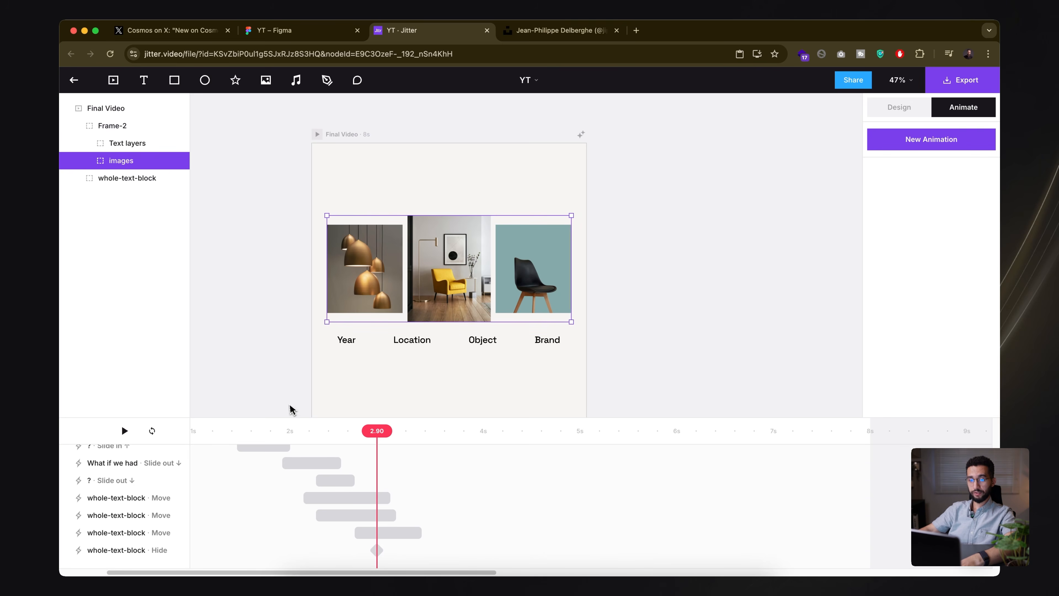
- Add a Slide in animation to Rectangle 1, the middle image with the yellow armchair
key(super+Tab)
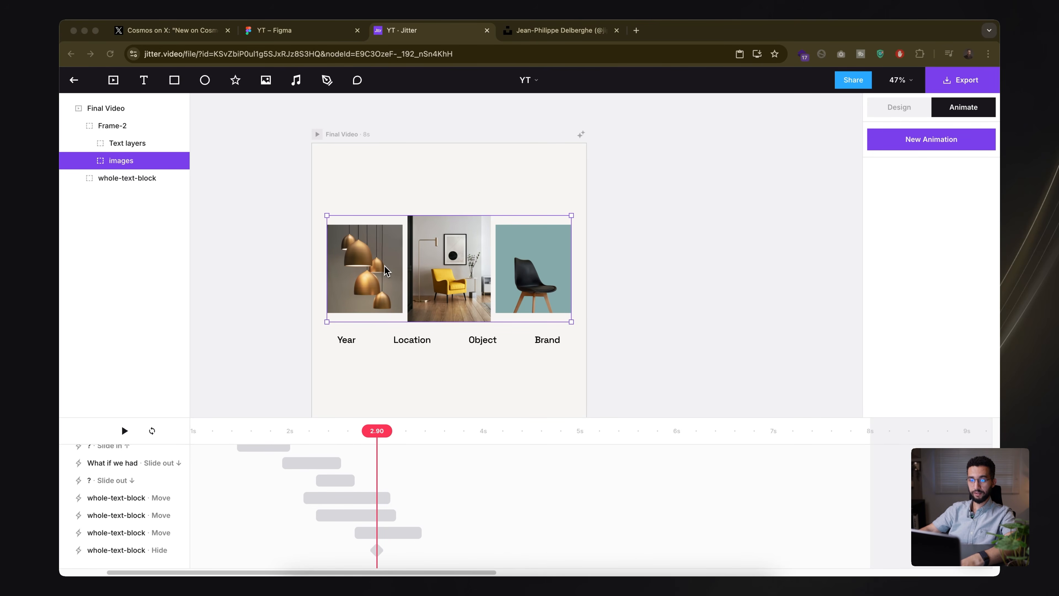
double_click(382, 275)
click(450, 270)
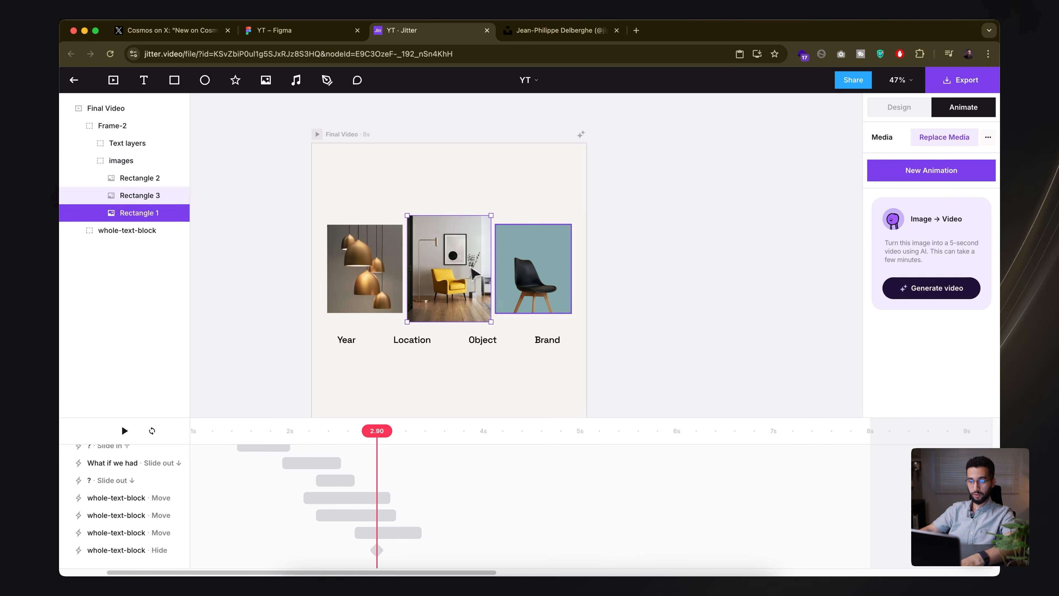
click(908, 174)
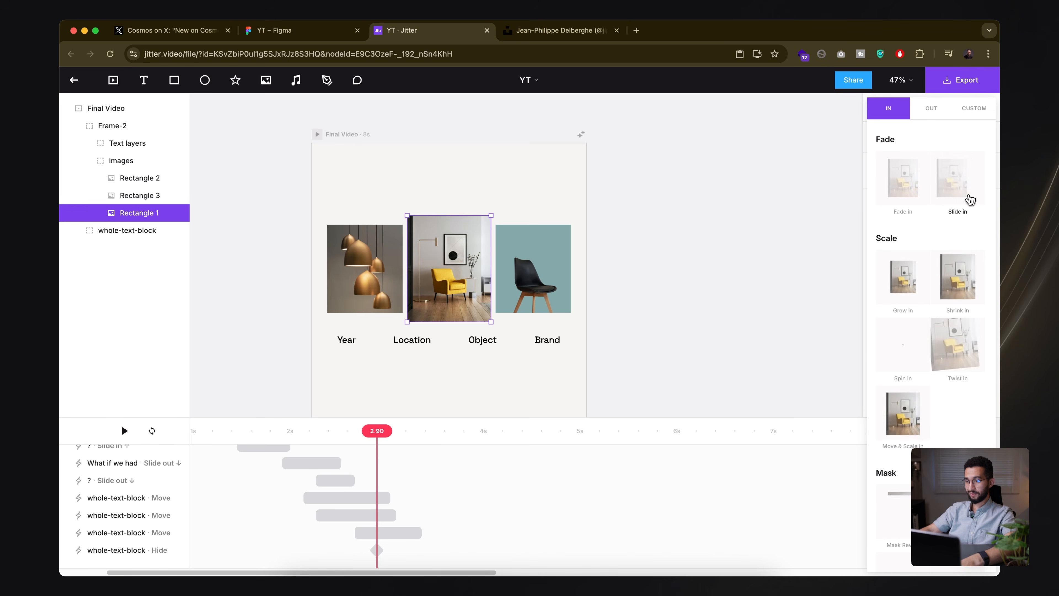
click(956, 188)
- Set Rectangle 1's Slide in direction to down and its slide distance to 300
click(955, 190)
click(958, 170)
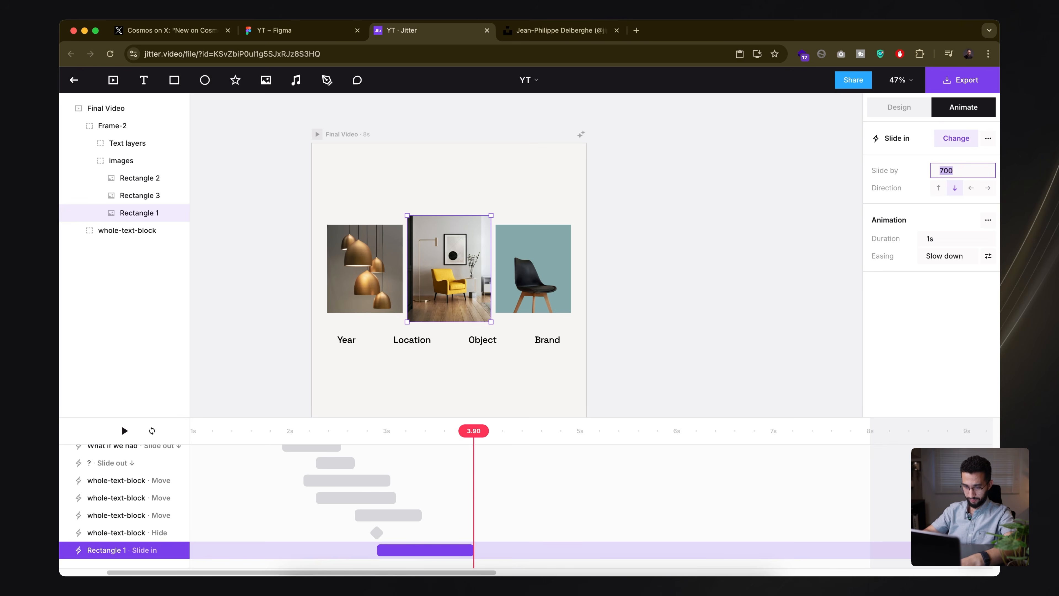
key(Return)
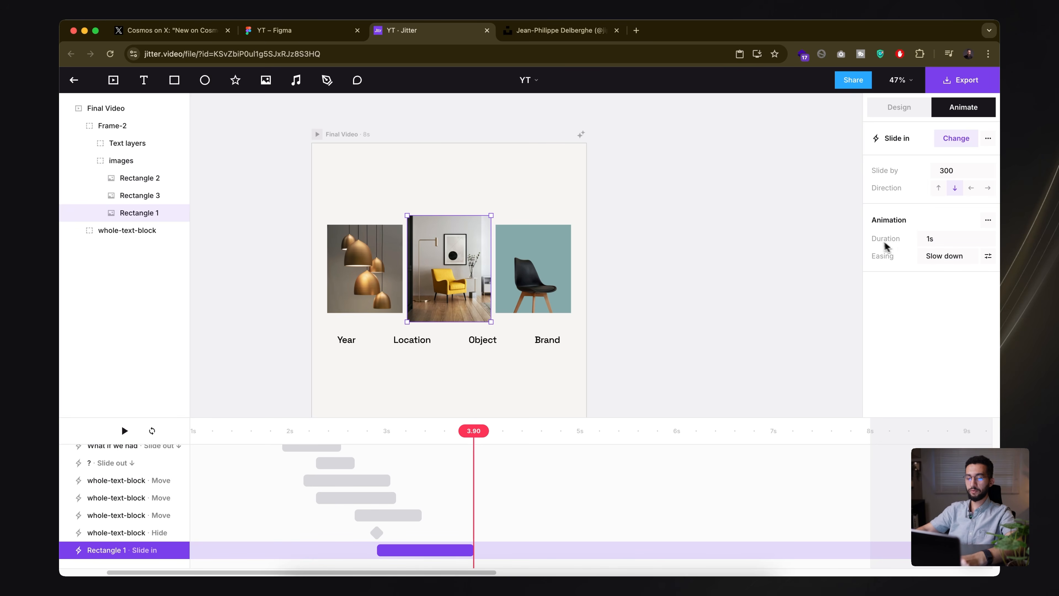
- Play back the text exit and Rectangle 1's Slide in to check the transition between them
drag(474, 431, 378, 431)
click(346, 432)
key(space)
click(339, 434)
click(337, 436)
key(space)
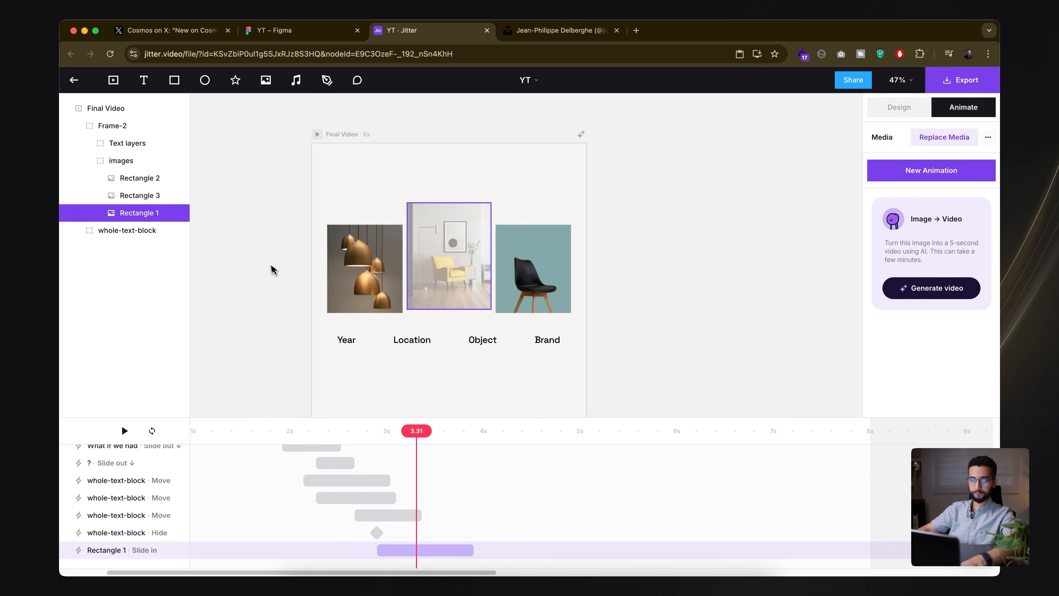
click(345, 431)
drag(198, 438, 221, 437)
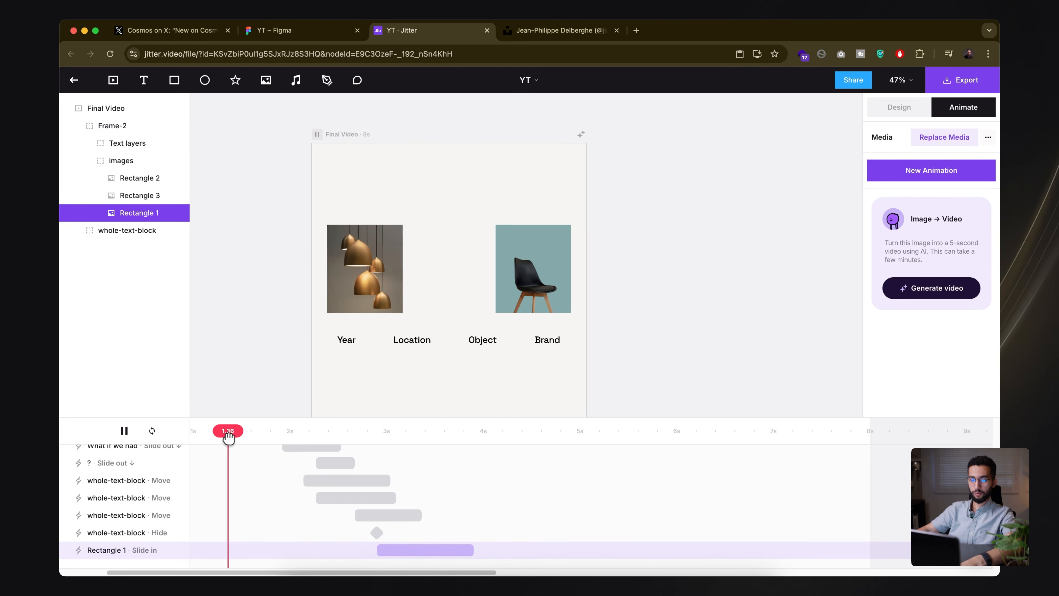
key(space)
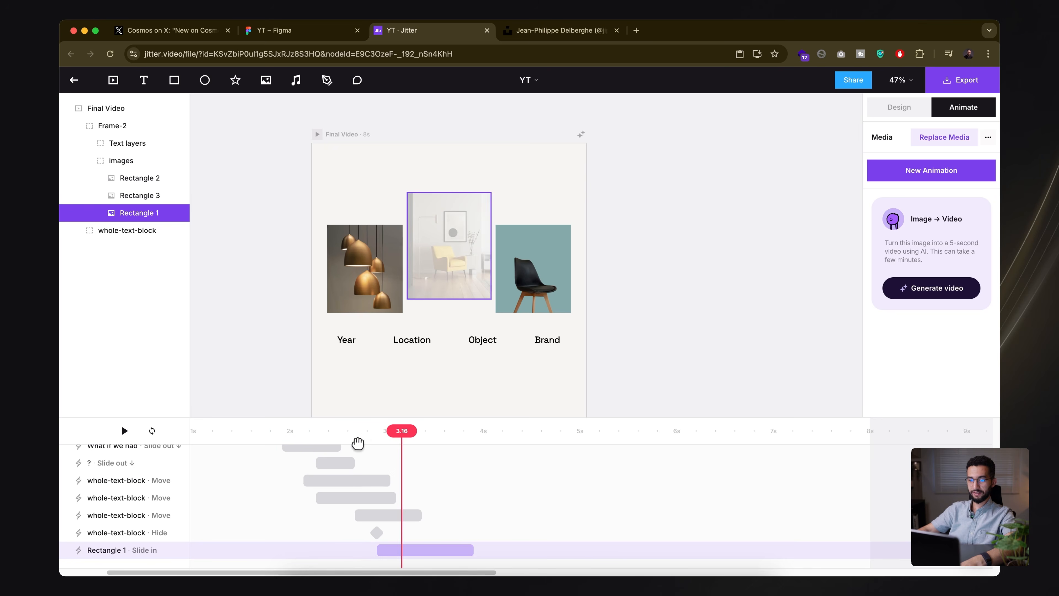
- Turn off the background fill of Frame-2 and return to the animation settings
click(137, 131)
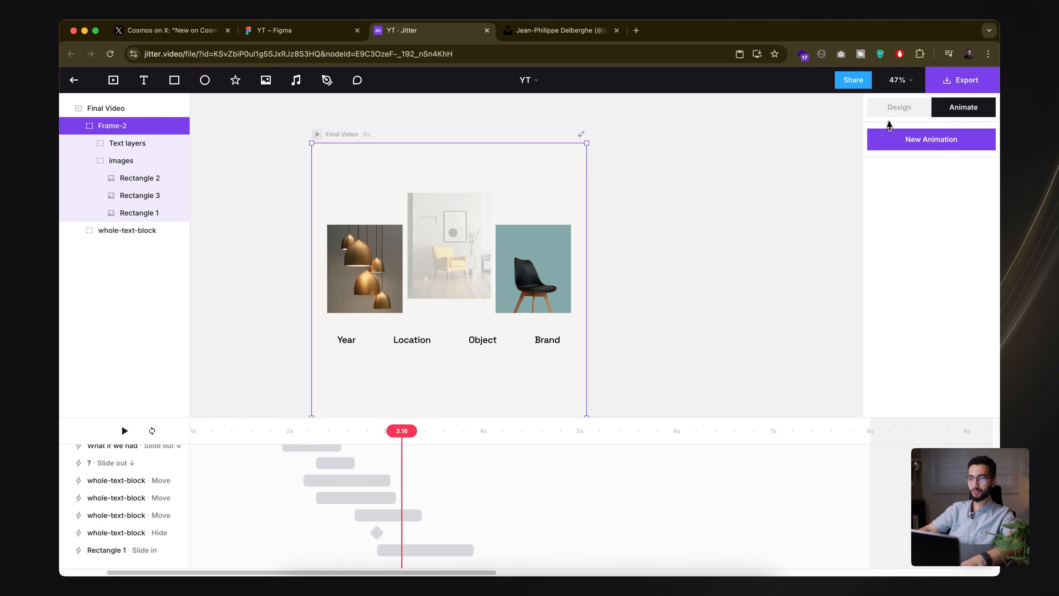
click(899, 115)
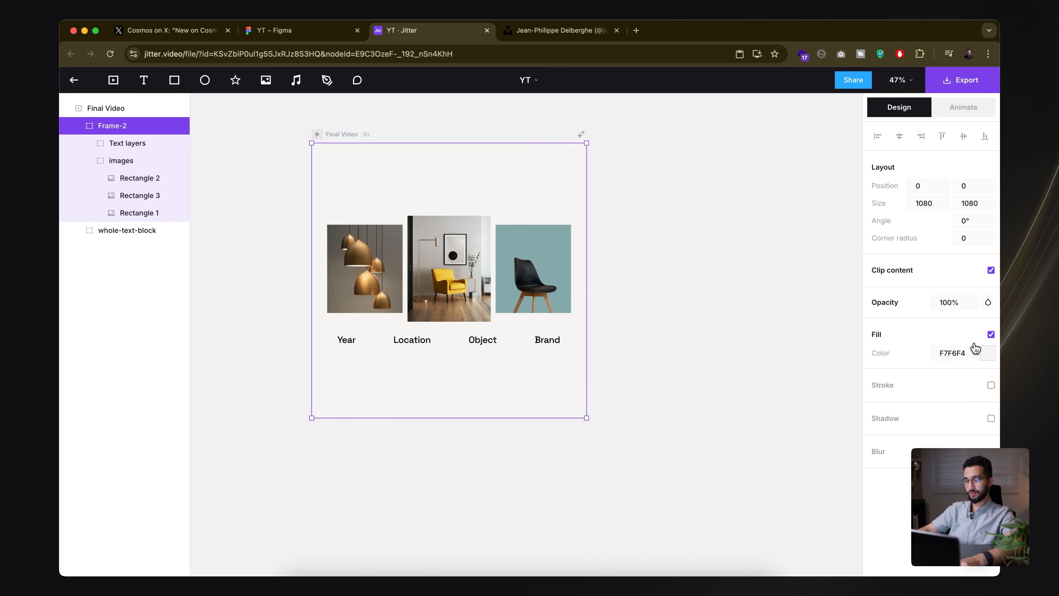
click(991, 335)
click(958, 115)
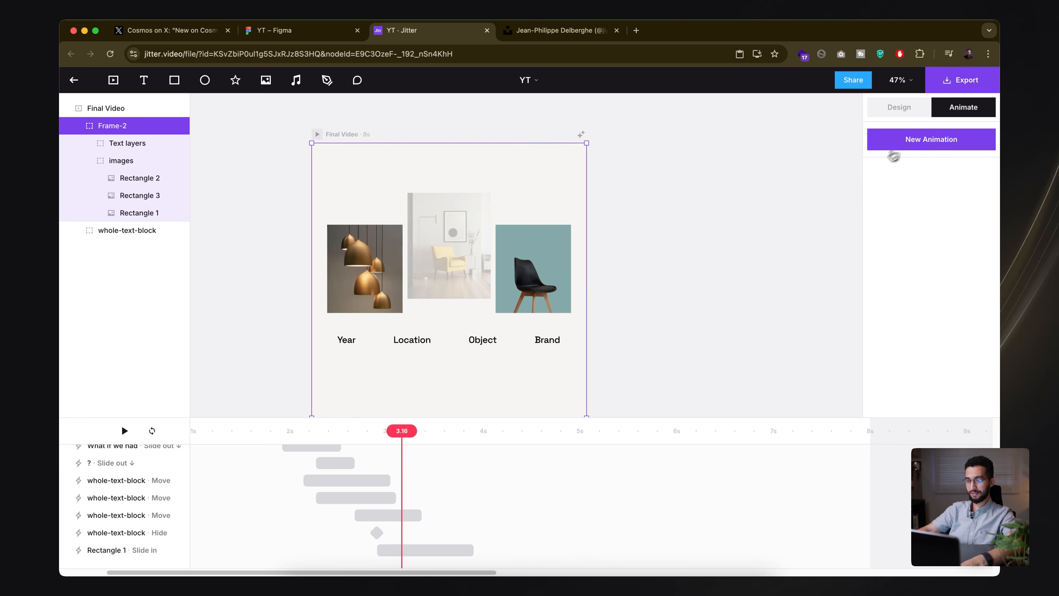
- Play back the transition from the text block to Frame-2 with the background fill off
drag(398, 413, 249, 437)
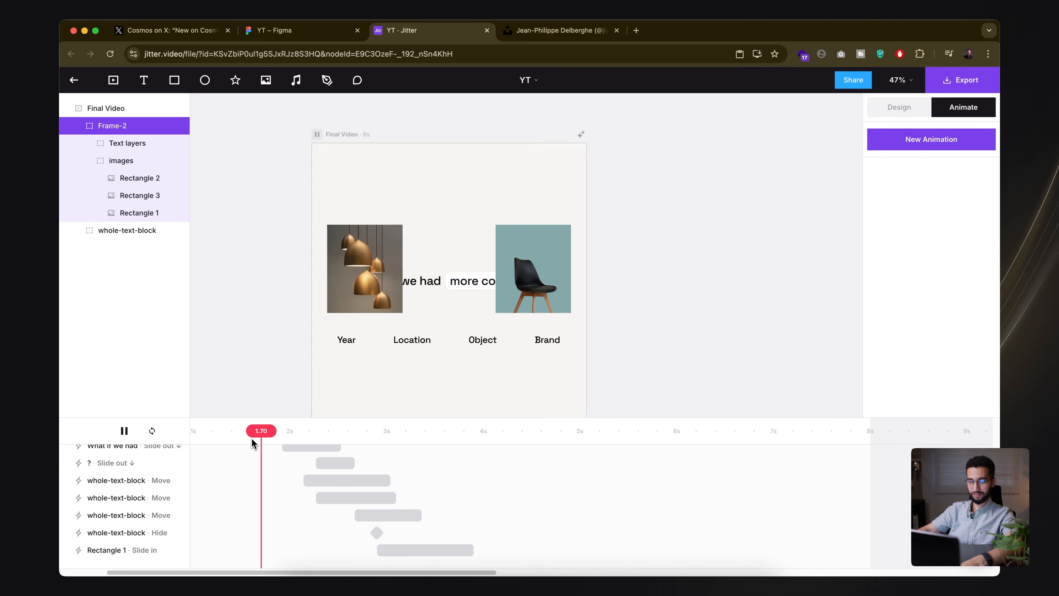
drag(439, 431, 331, 433)
key(space)
key(space)
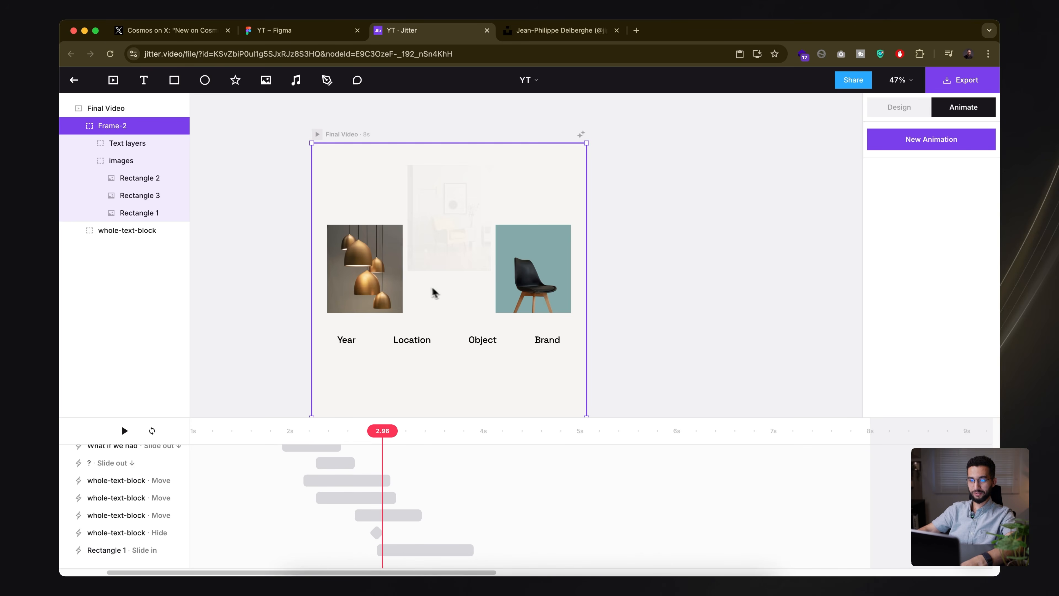
drag(382, 422, 343, 431)
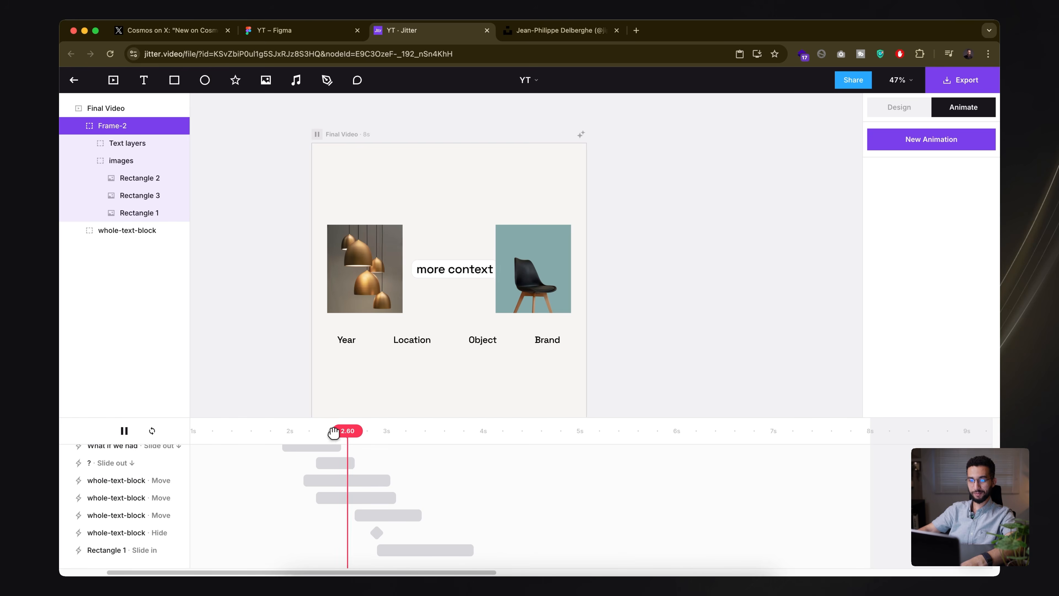
key(space)
key(space)
- Hide Frame-2 to play back the text exit alone, then show it again and replay the transition
click(181, 126)
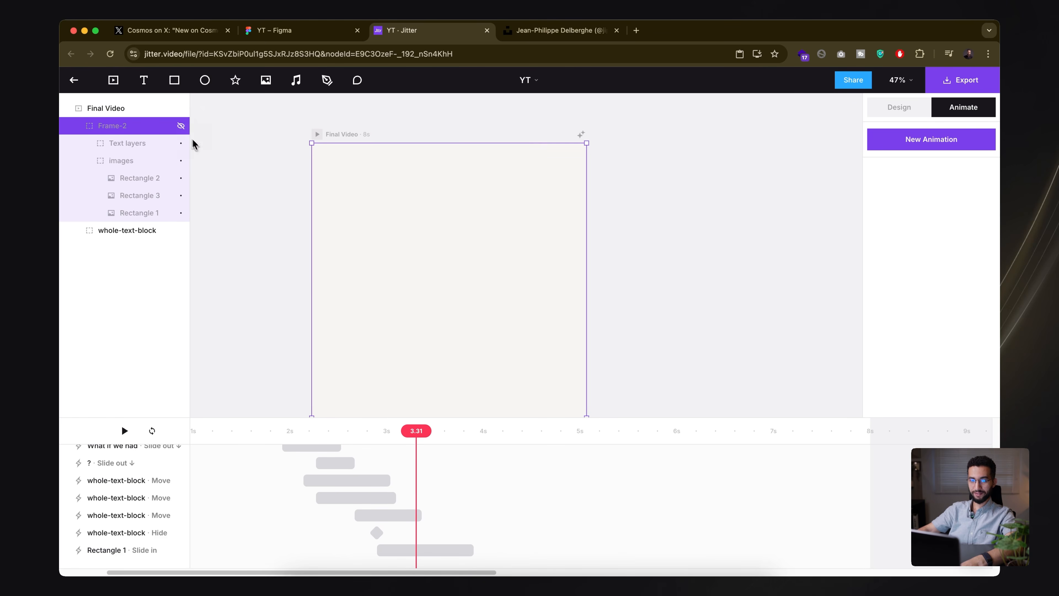
click(306, 431)
key(space)
key(space)
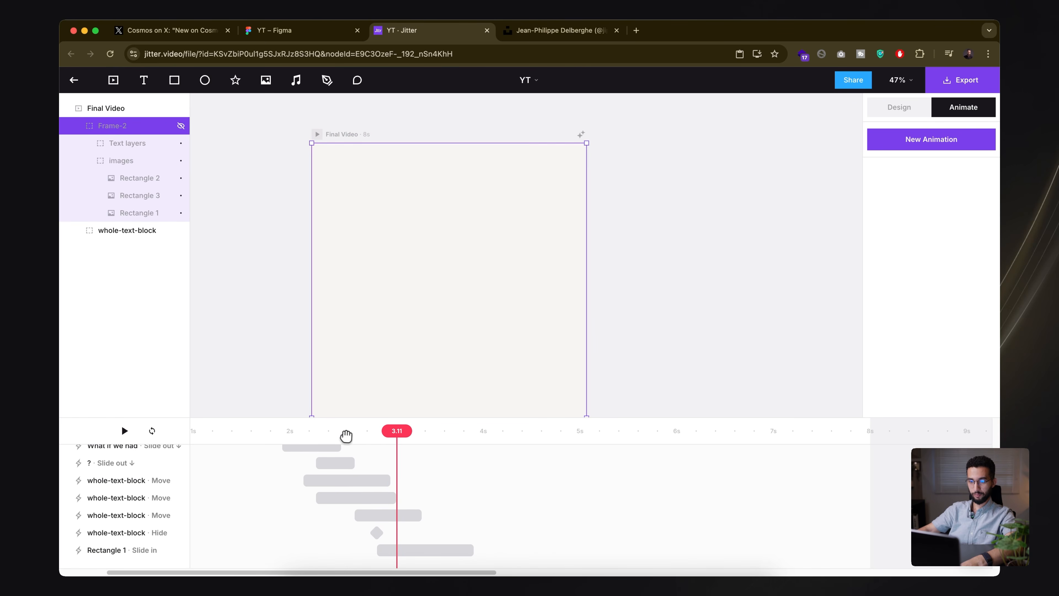
click(181, 126)
drag(389, 434, 340, 435)
key(space)
key(space)
- Shorten Rectangle 1's Slide in to 0.79 s and play back the transition
click(466, 552)
drag(465, 552, 458, 550)
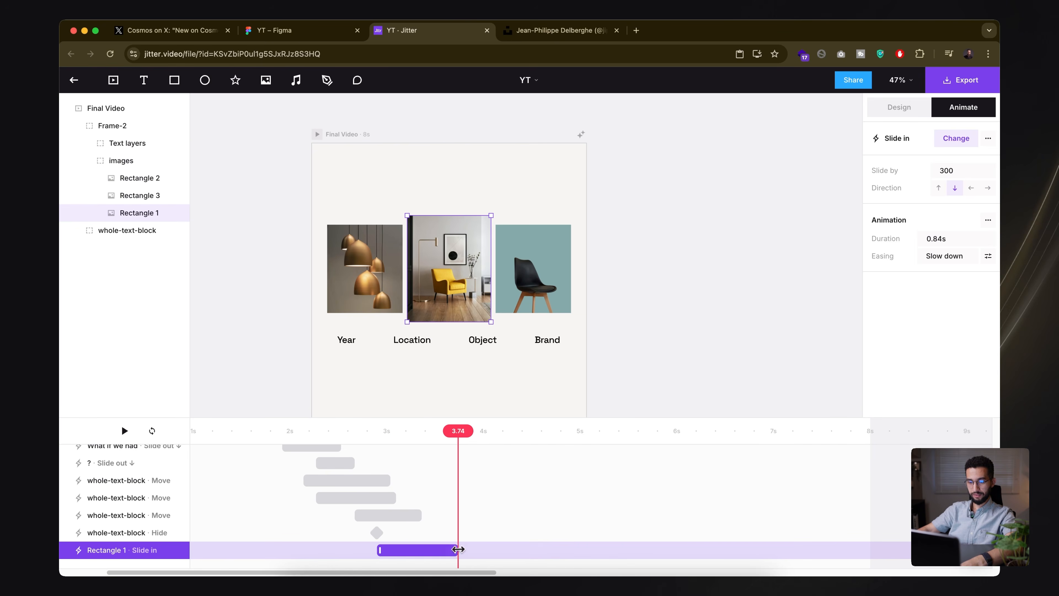
click(319, 431)
key(space)
key(space)
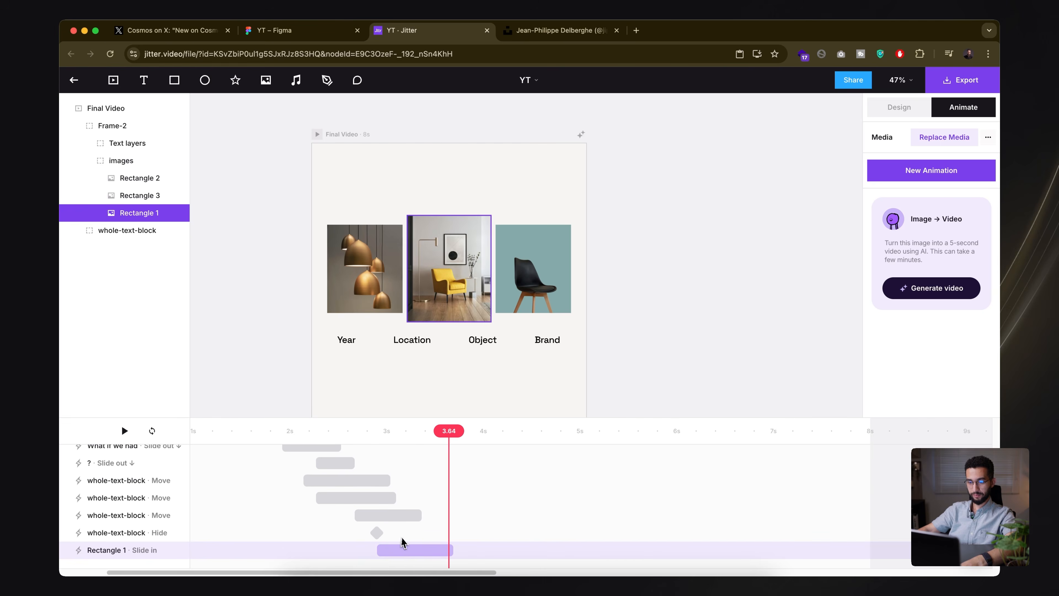
- Convert Rectangle 1's Slide in animation to separate Opacity and Move actions
click(411, 549)
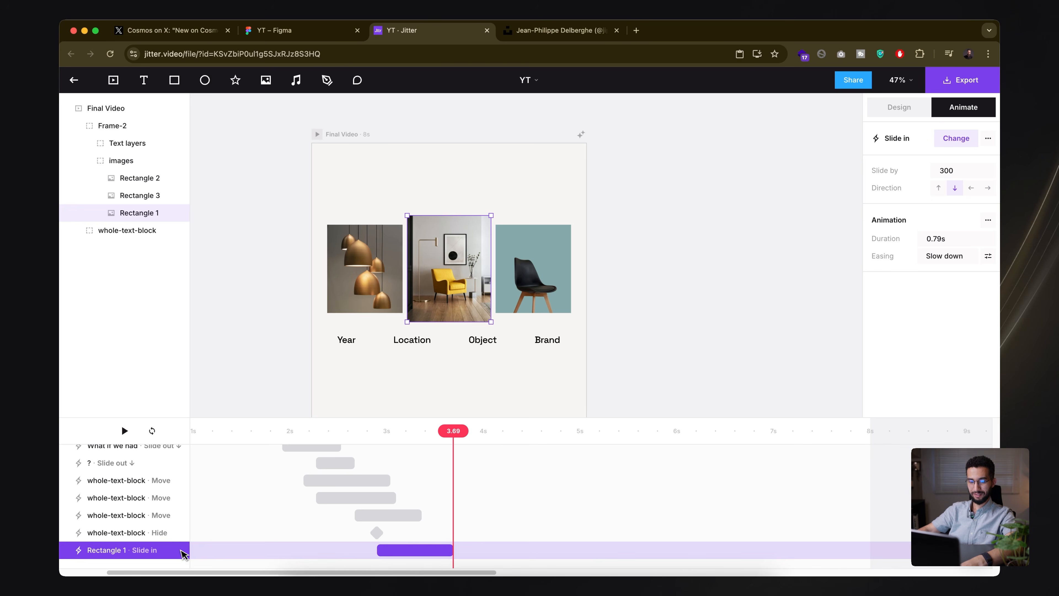
right_click(432, 555)
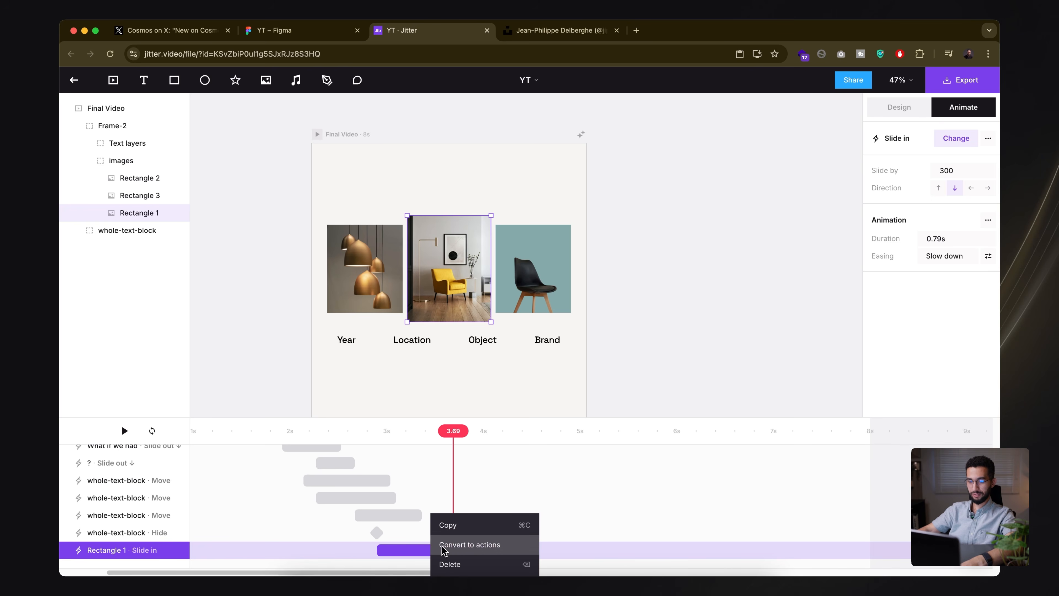
right_click(410, 553)
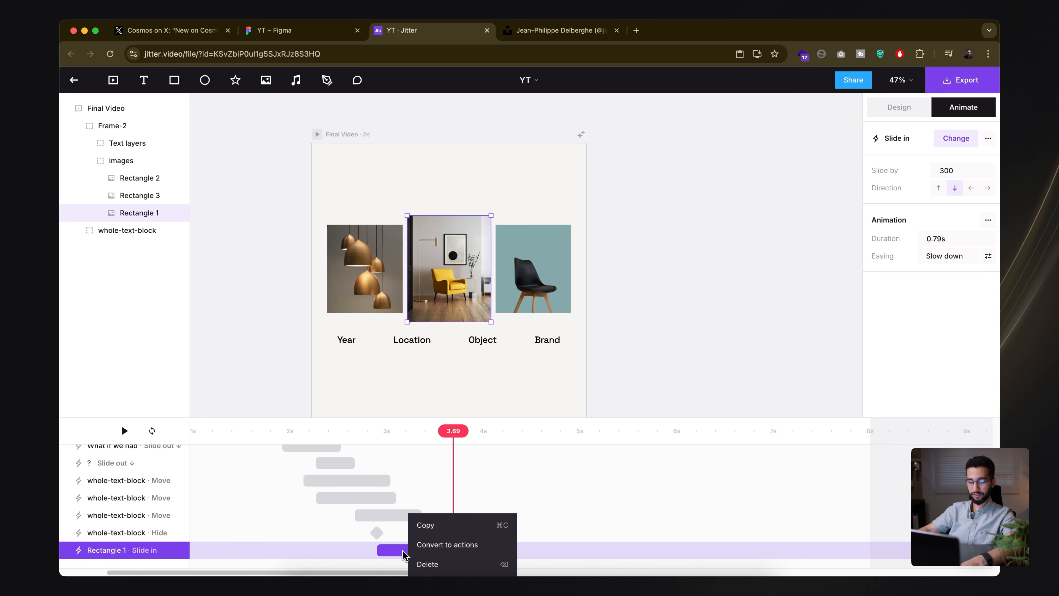
click(433, 545)
scroll(415, 511, down, 2)
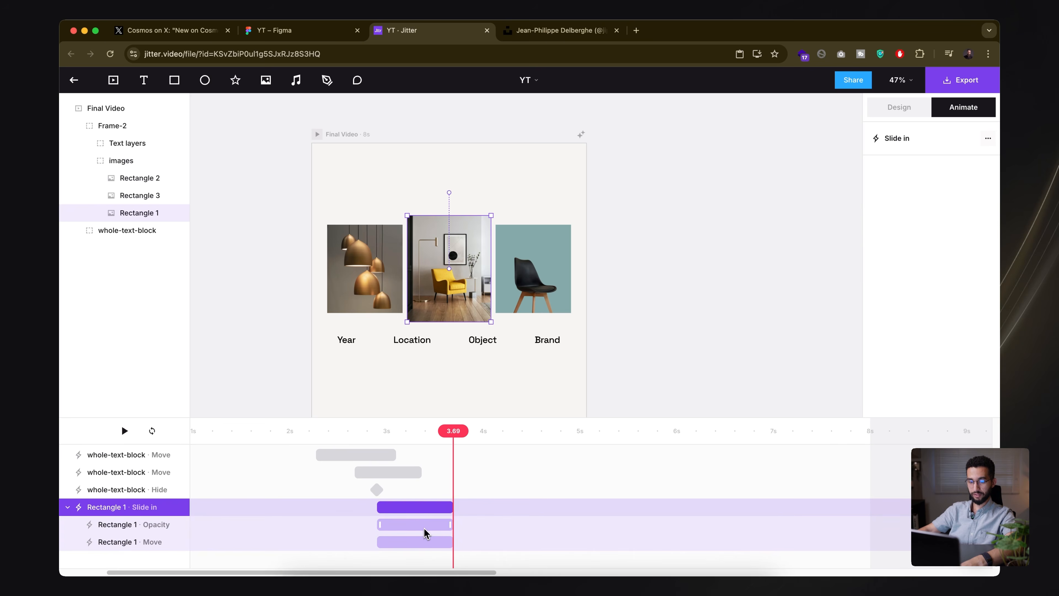
- Shorten Rectangle 1's Opacity action to 0.14 s and play back the faster fade
click(426, 528)
drag(449, 526, 386, 525)
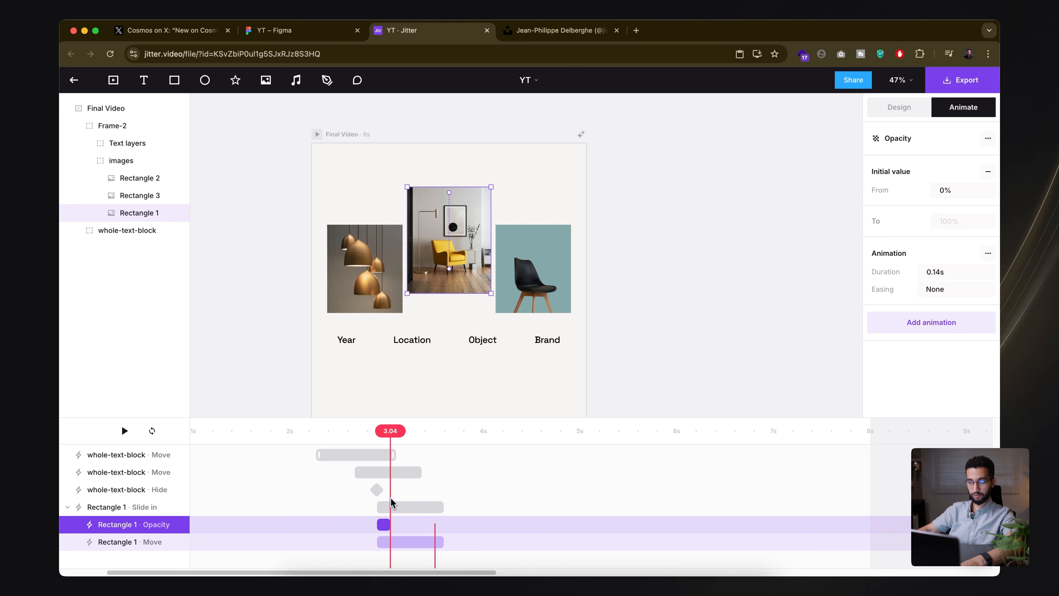
key(space)
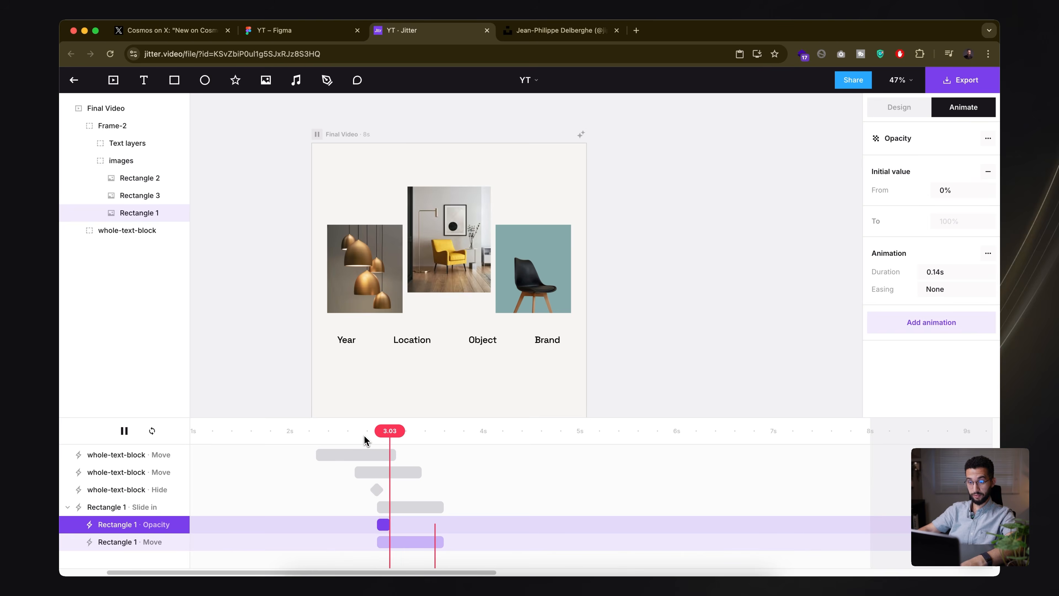
click(453, 484)
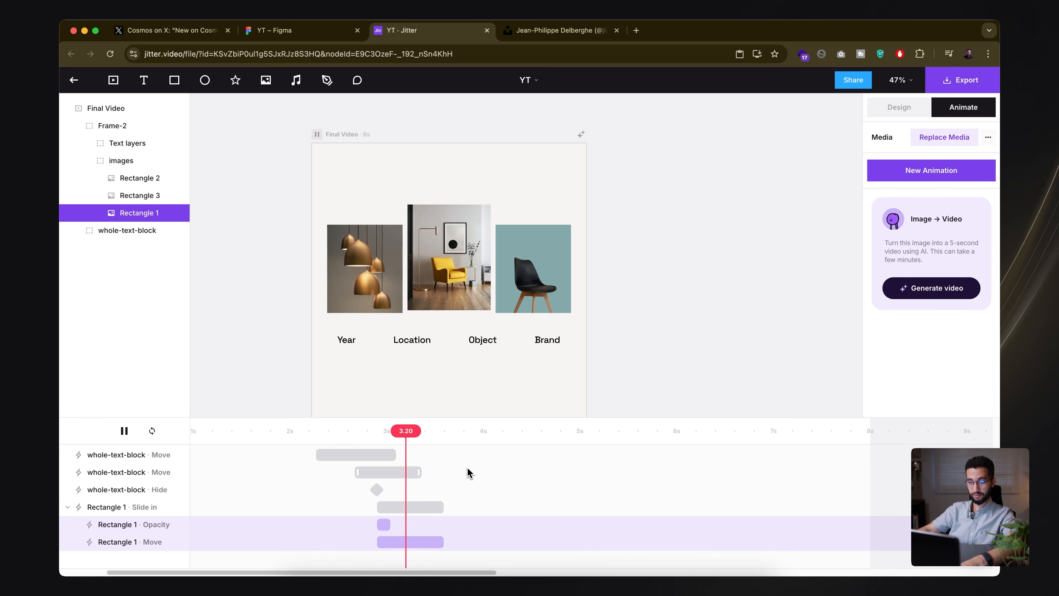
- Extend Rectangle 1's Move action to end at 3.74 s and play it back
drag(443, 541, 453, 541)
click(438, 443)
key(space)
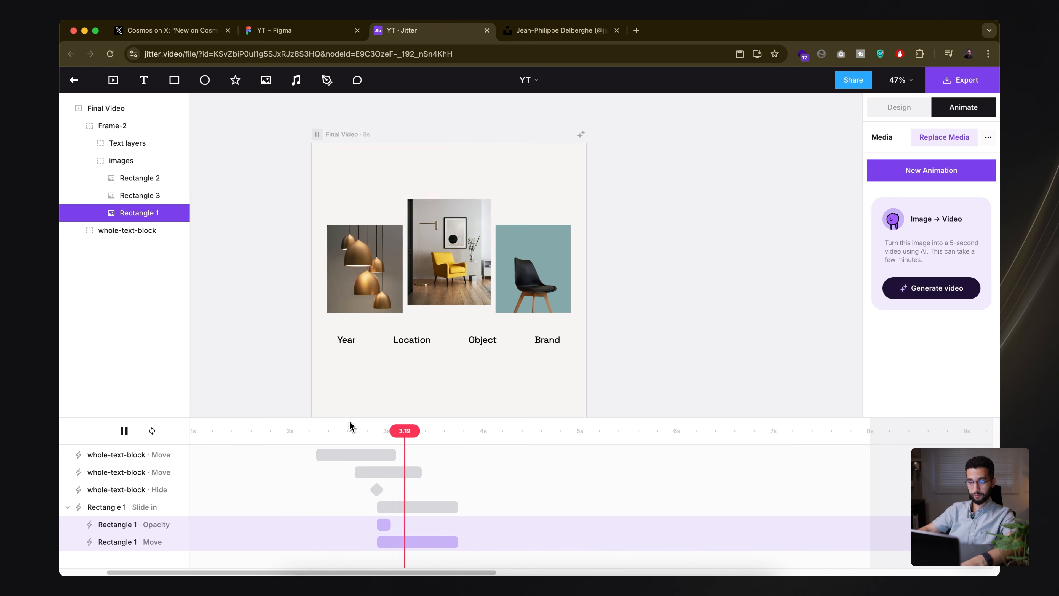
- Rename Rectangle 1's Slide in group as Slide down and copy the animation to Rectangle 2 and Rectangle 3
click(398, 510)
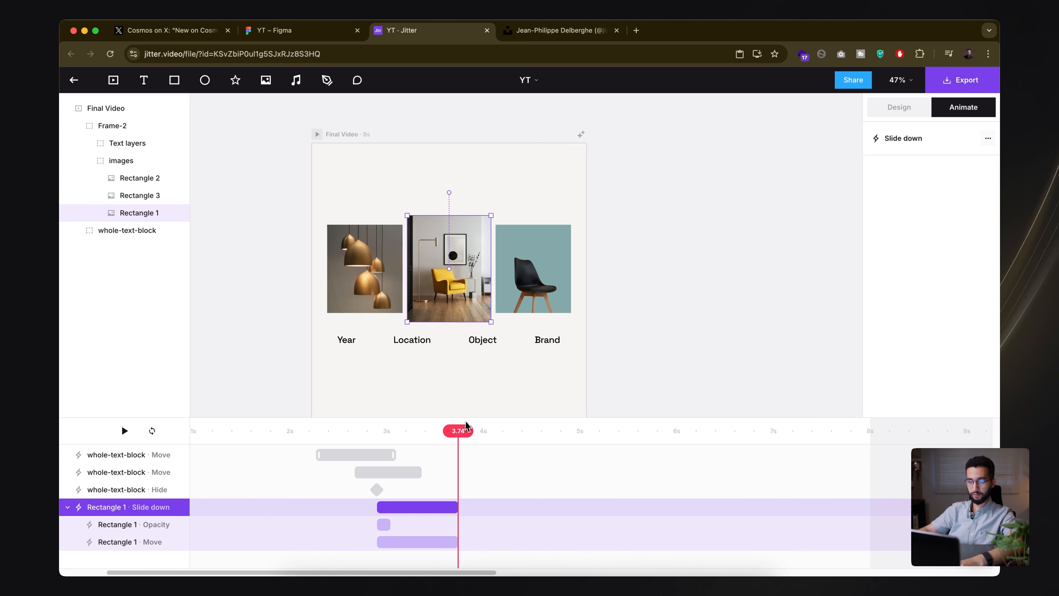
click(365, 297)
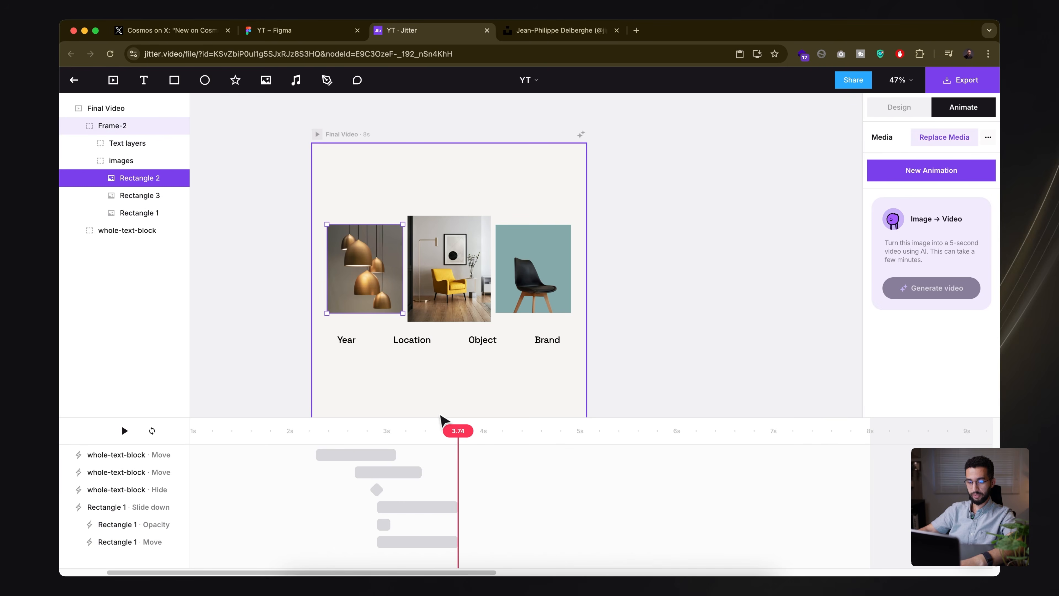
key(super+v)
click(542, 284)
key(super+v)
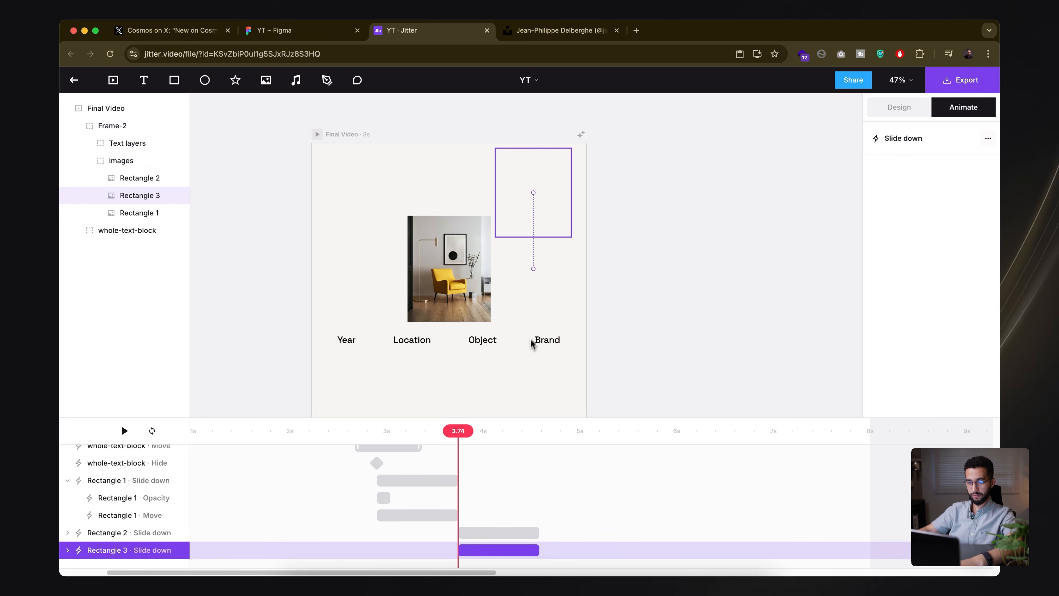
- Move the side images' Slide down animations earlier, starting Rectangle 2 at about 3.0 s and Rectangle 3 at about 3.1 s
click(476, 534)
click(350, 430)
key(space)
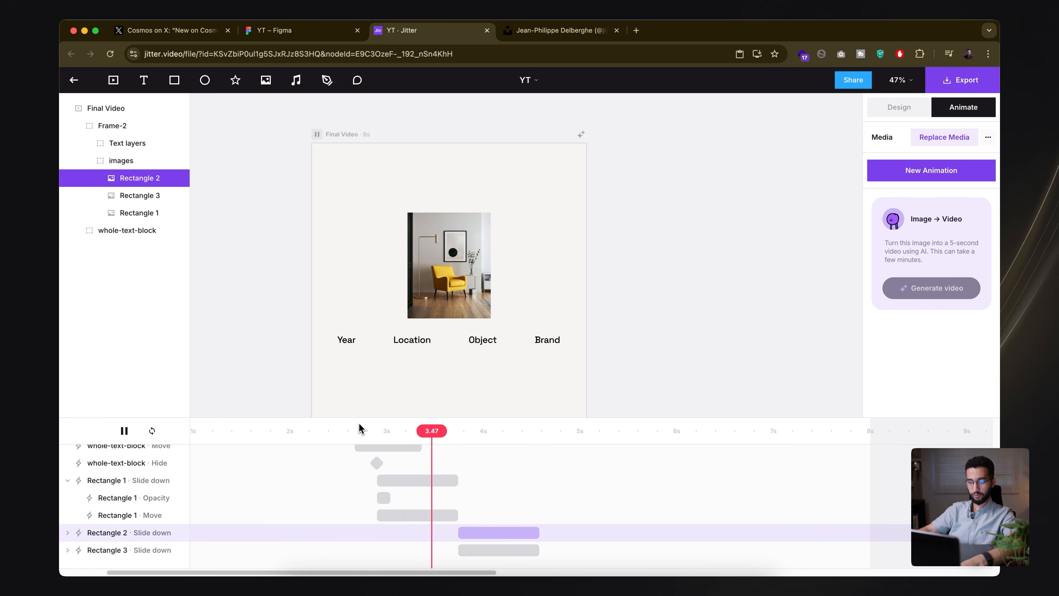
click(470, 533)
shift+click(475, 549)
drag(477, 535, 436, 550)
- Play back the staggered Slide down entrance of the three images
click(358, 430)
key(space)
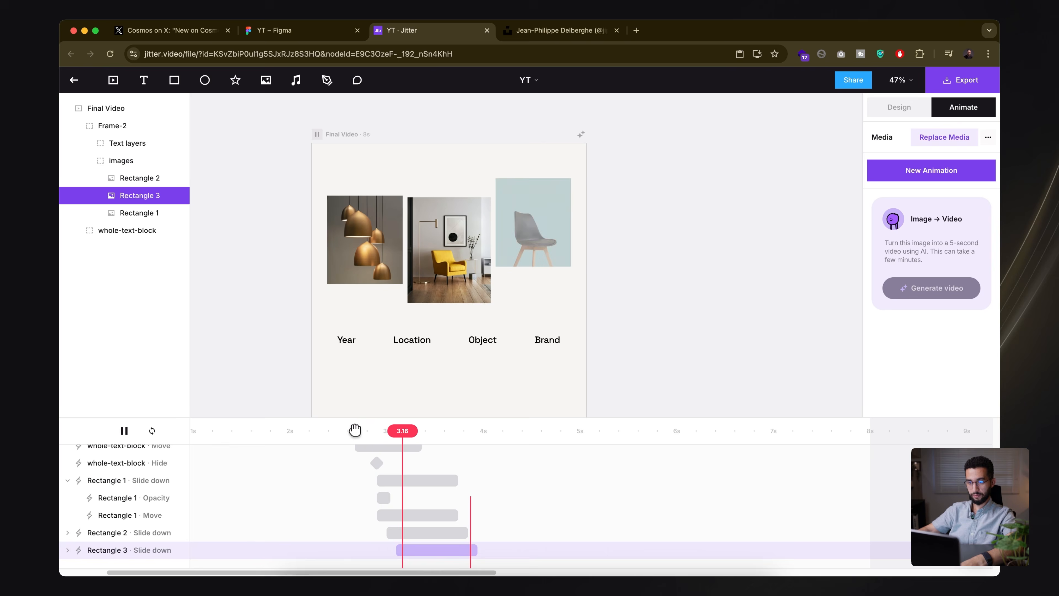
key(space)
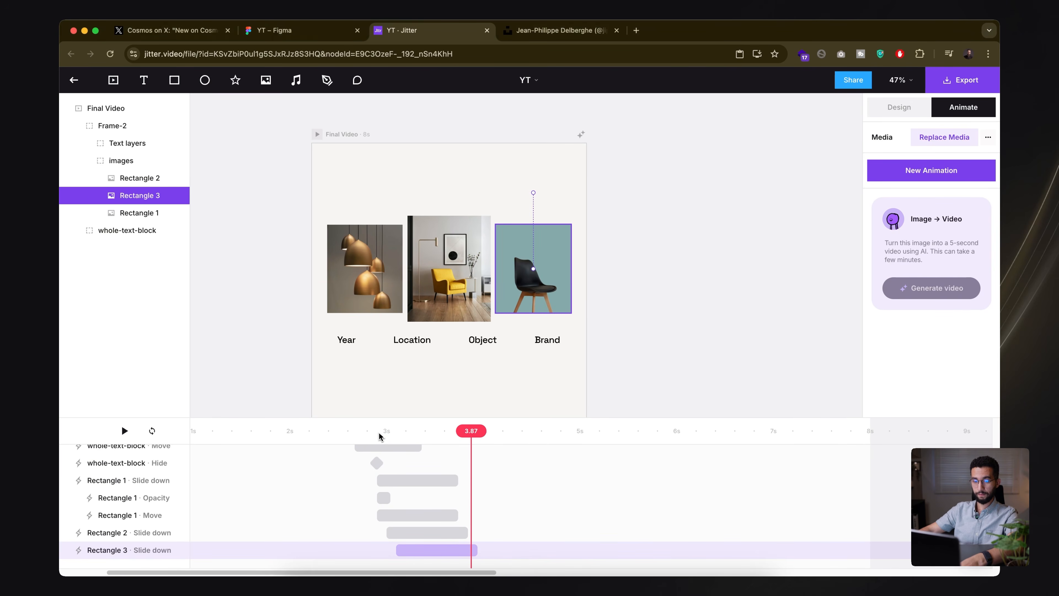
click(361, 433)
key(space)
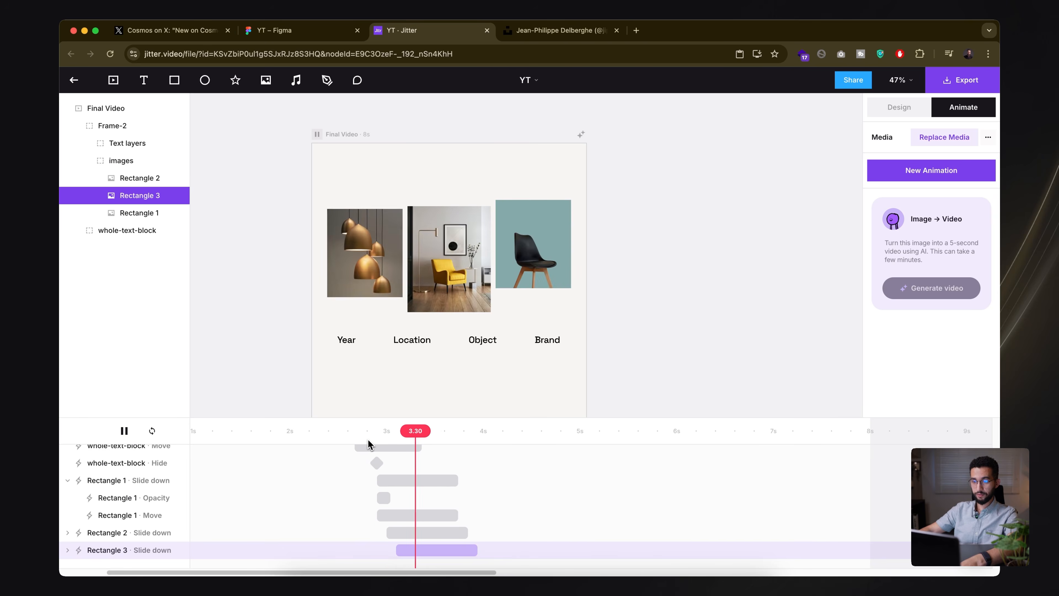
- Replay the images' entrance several times from about 2.75 s, examining how their movement follows the text block's exit
click(370, 439)
click(362, 440)
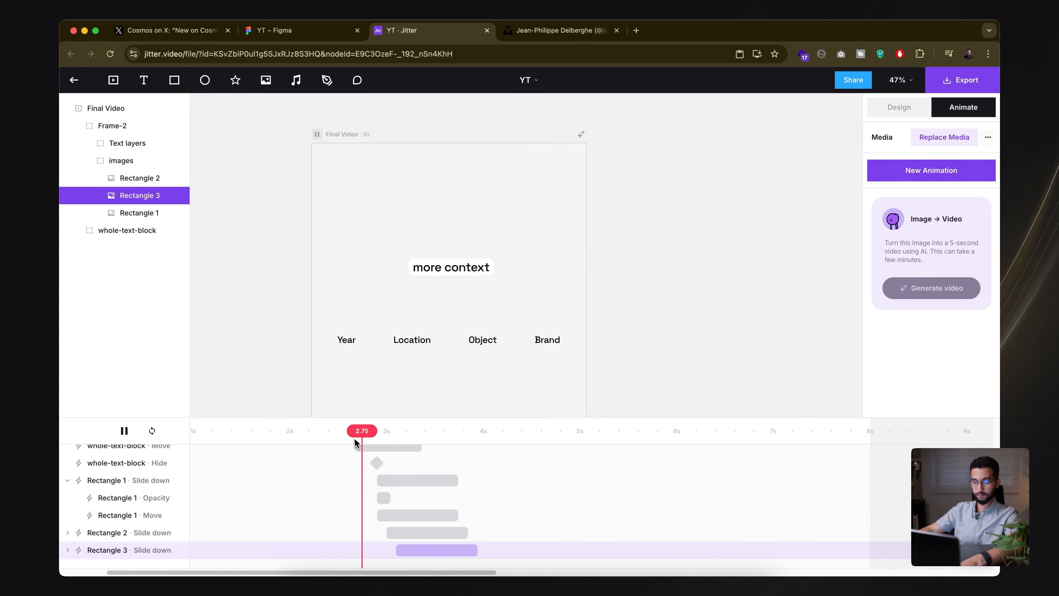
click(368, 436)
key(space)
click(369, 439)
key(space)
click(364, 441)
key(space)
key(space)
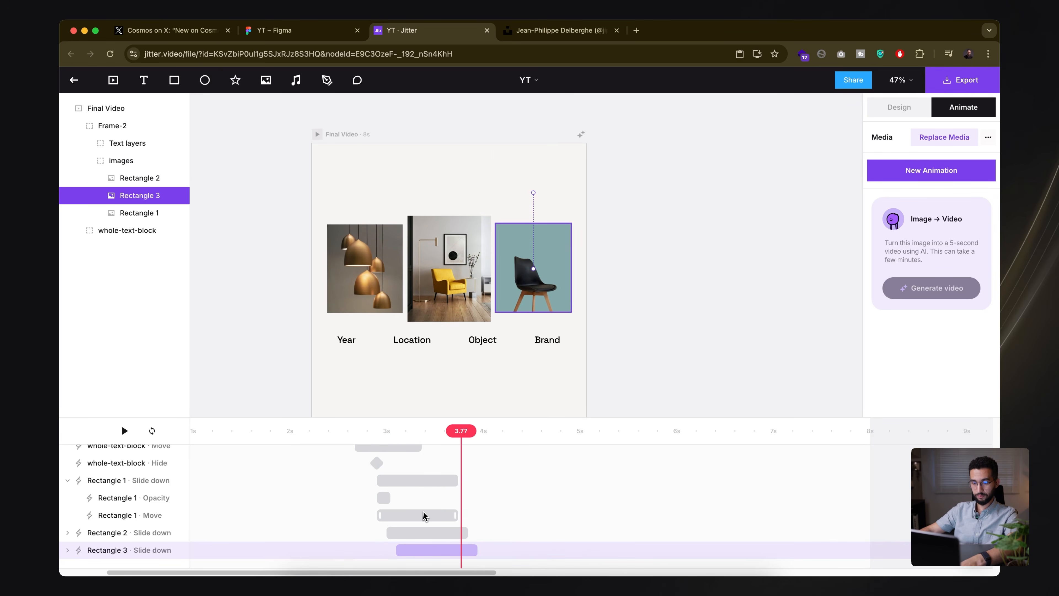
- Enlarge the timeline and expand the Slide down groups of Rectangle 1, Rectangle 2 and Rectangle 3 to show their Move actions
click(423, 514)
shift+click(450, 549)
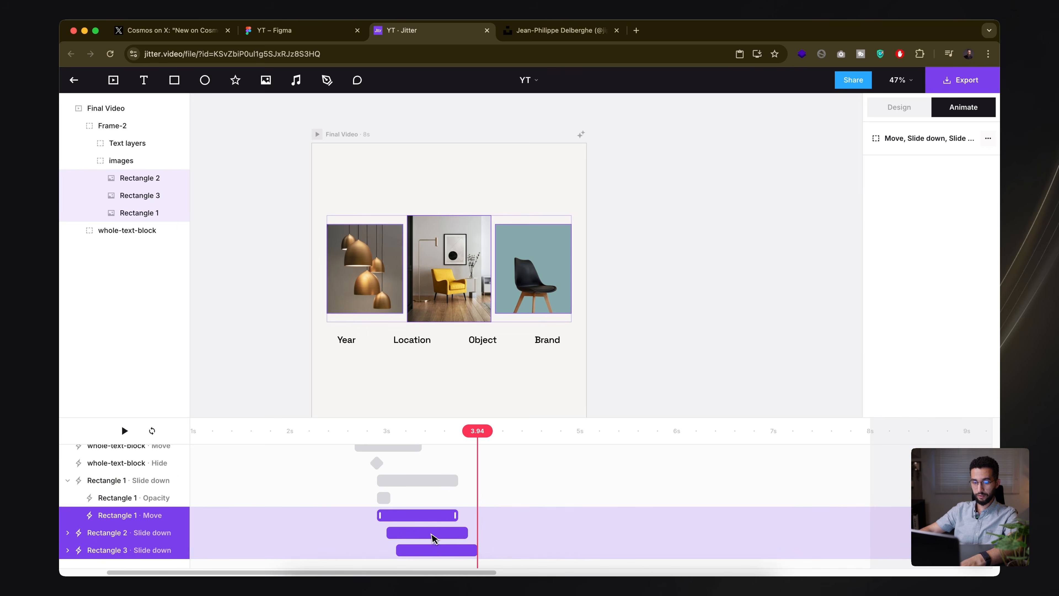
click(68, 480)
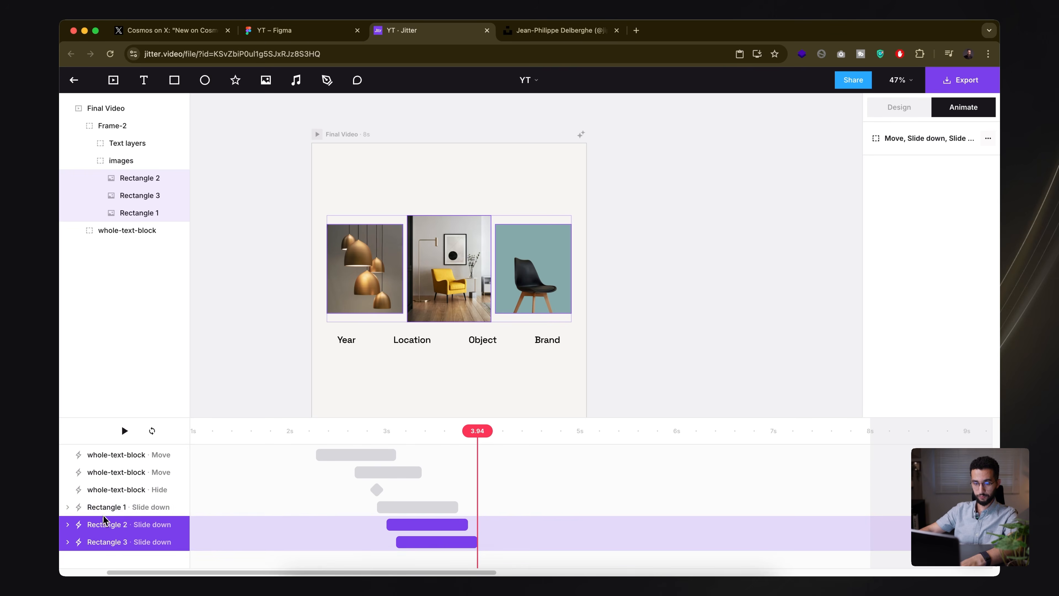
click(67, 507)
click(83, 542)
drag(410, 417, 410, 366)
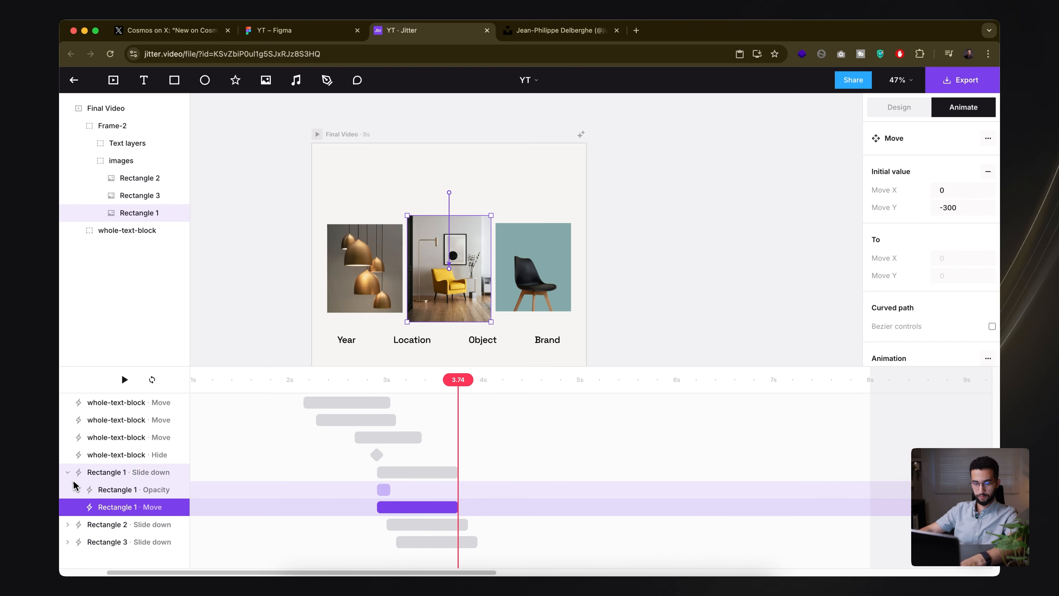
click(68, 525)
scroll(69, 547, down, 2)
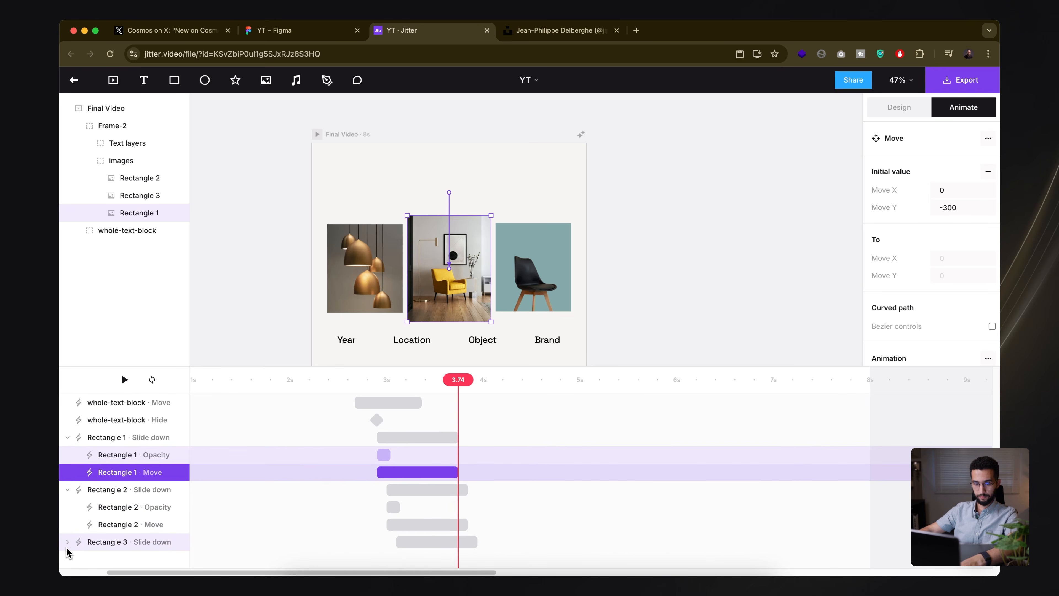
click(68, 542)
- Set the initial Move Y of all three rectangles' Move actions to -200 and play back the entrance
click(103, 558)
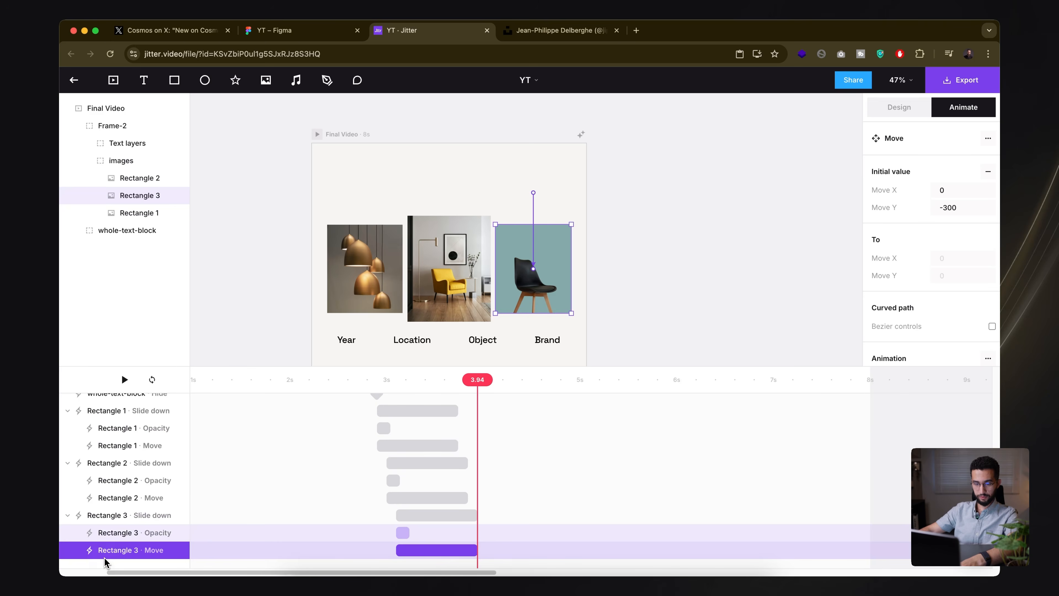
shift+click(126, 501)
scroll(127, 504, up, 3)
shift+click(131, 506)
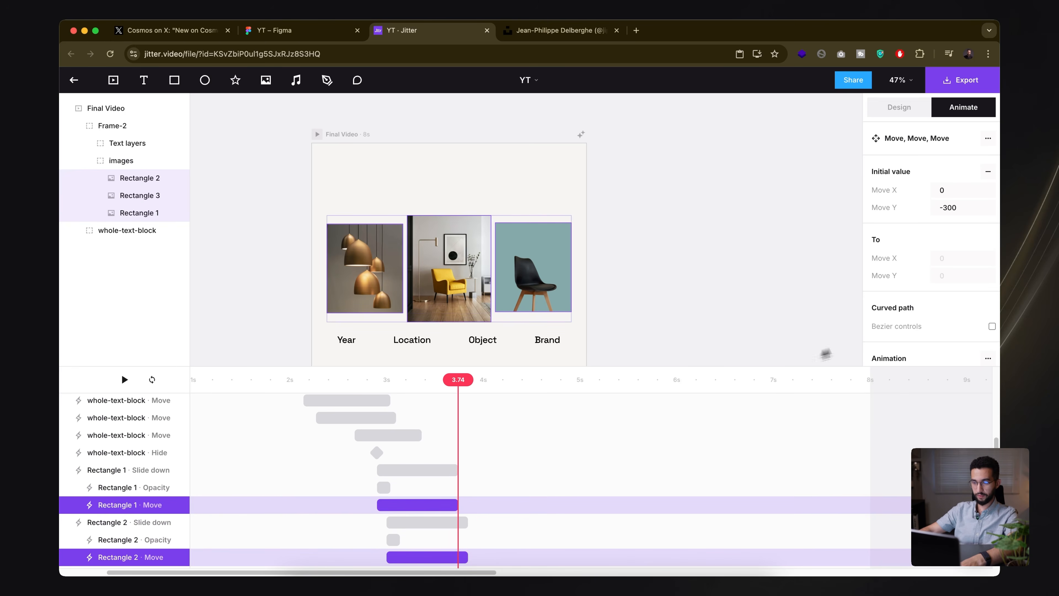
click(960, 208)
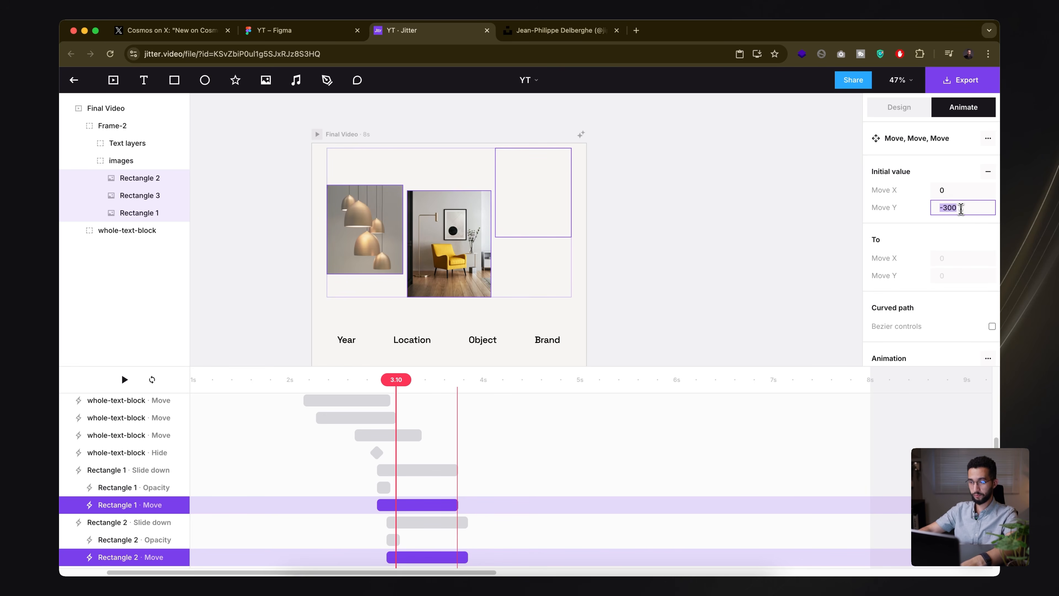
key(Return)
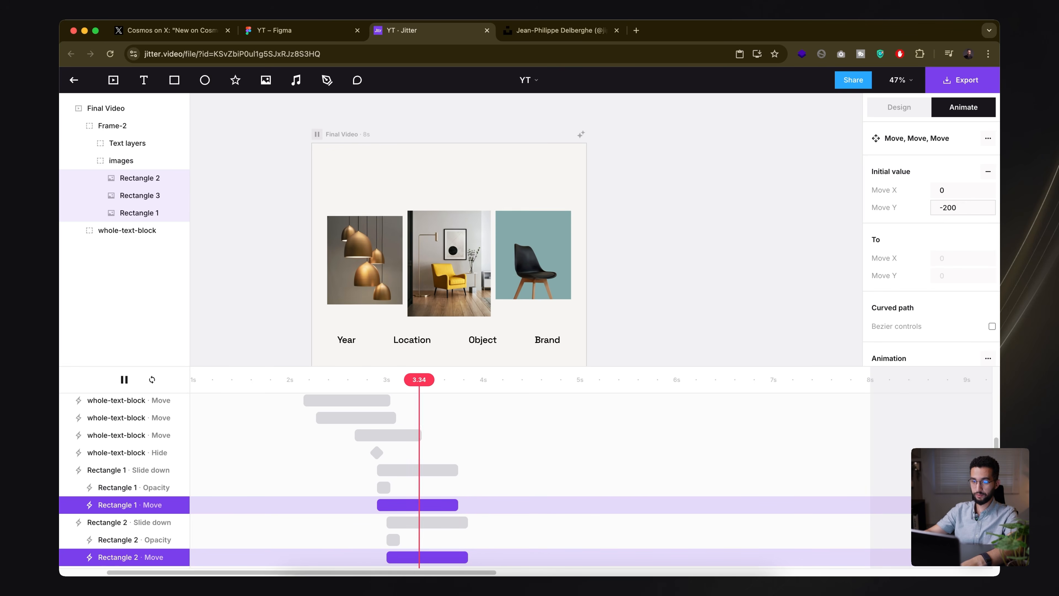
drag(466, 379, 307, 381)
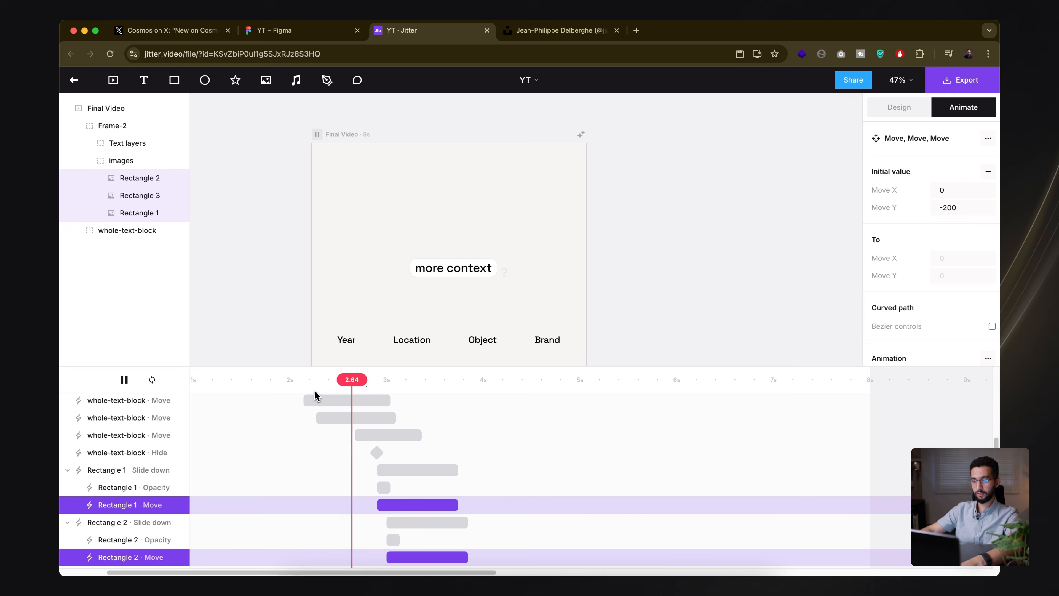
drag(398, 394, 351, 389)
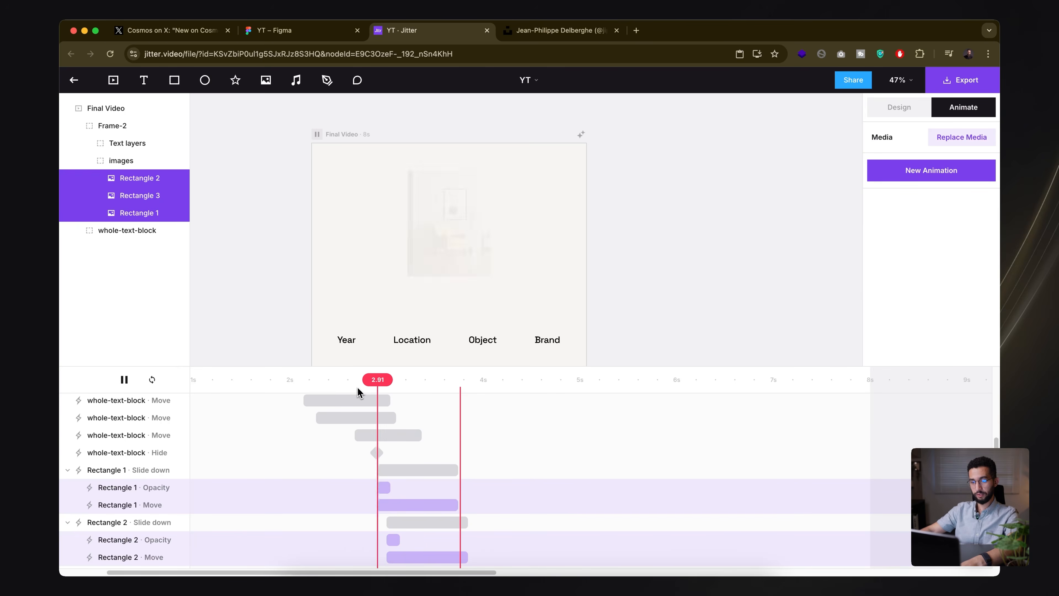
- Select the Location text inside the Text layers group and collapse the three rectangles' Slide down groups in the timeline
click(348, 341)
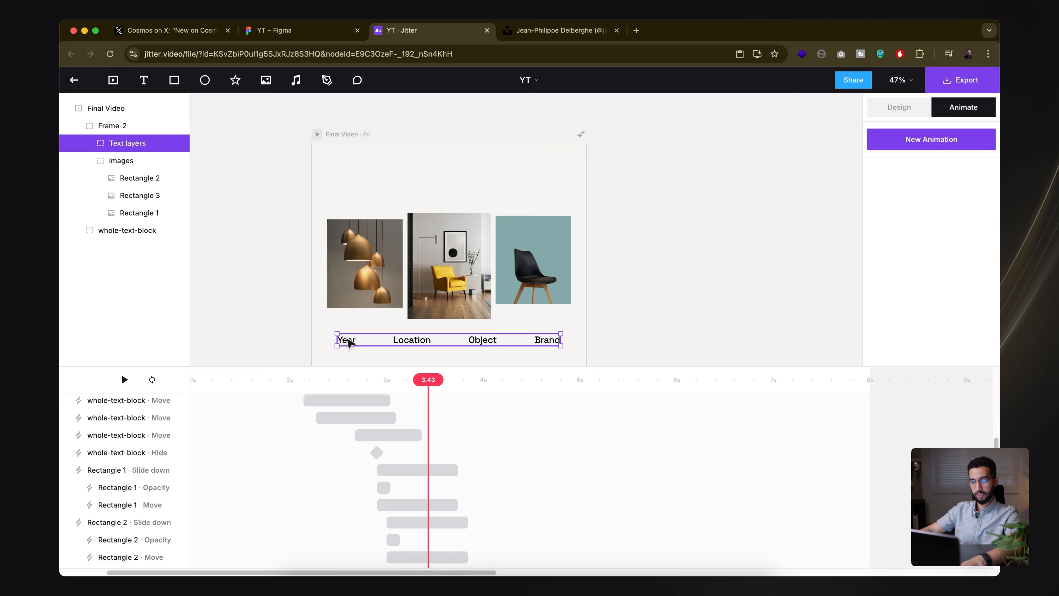
double_click(419, 341)
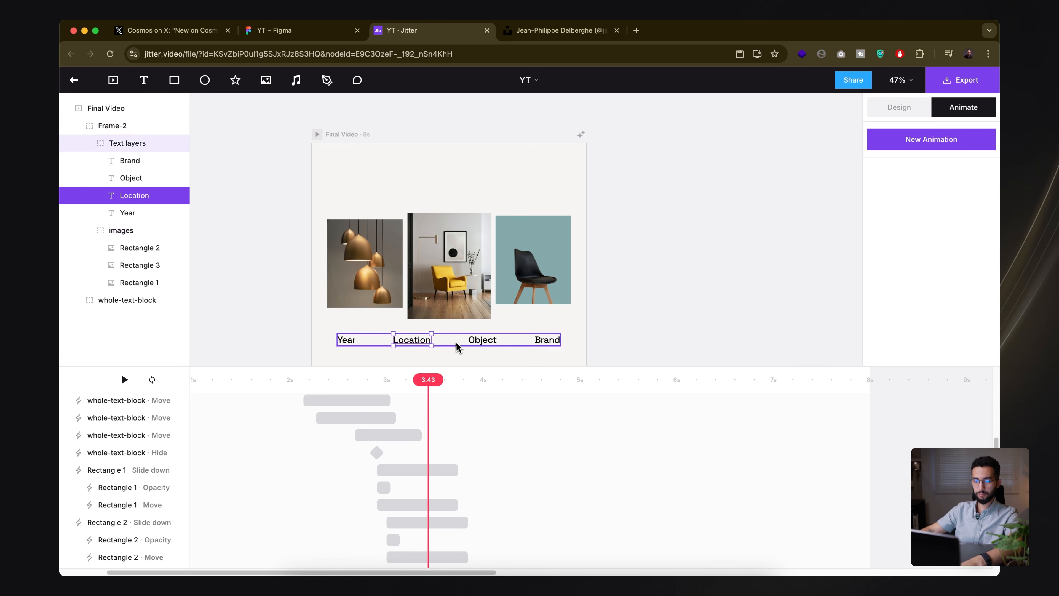
scroll(434, 421, down, 3)
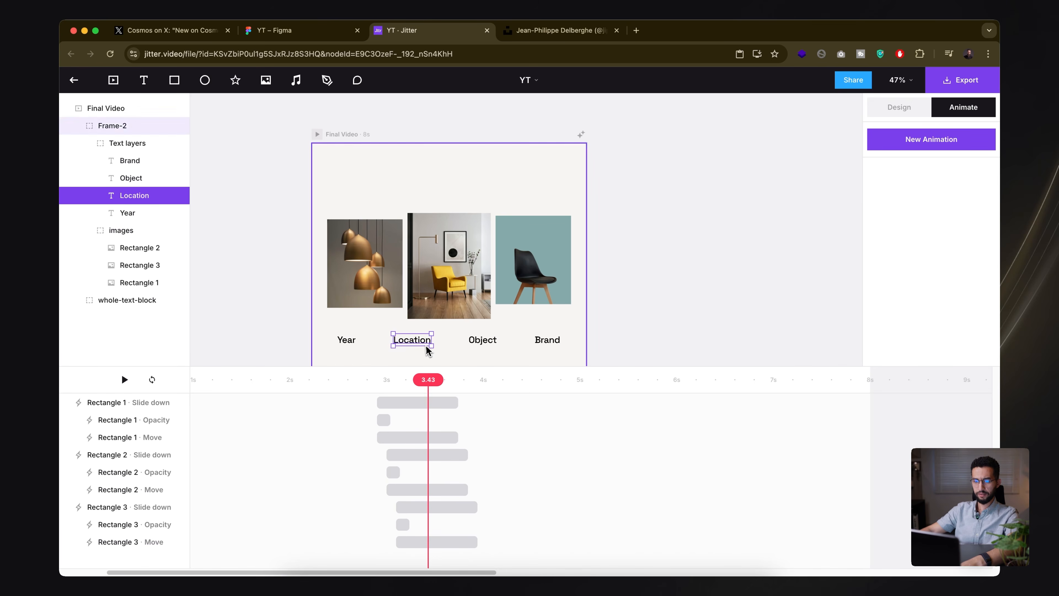
click(67, 507)
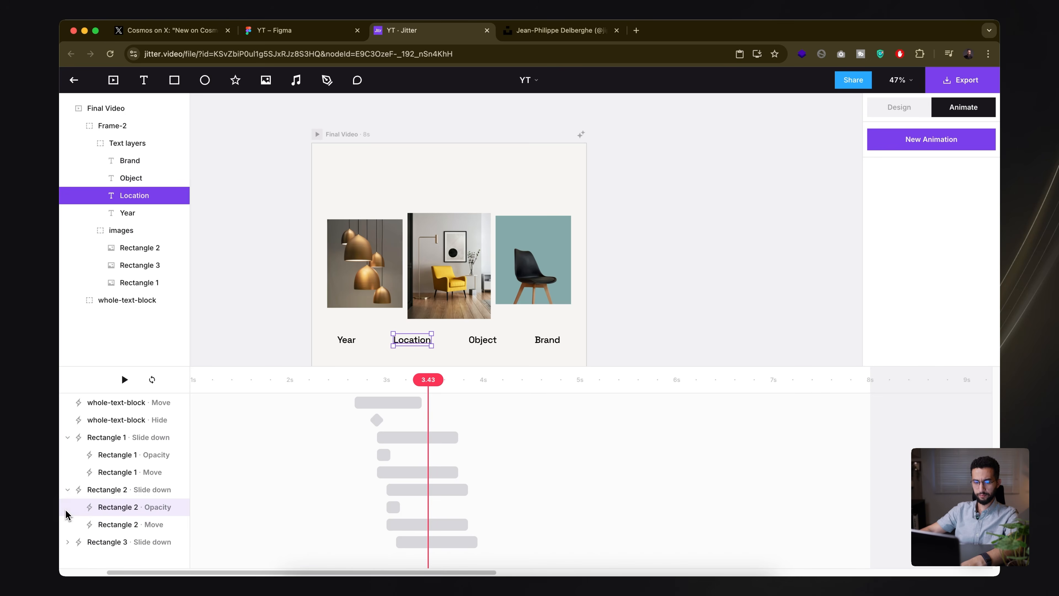
click(68, 489)
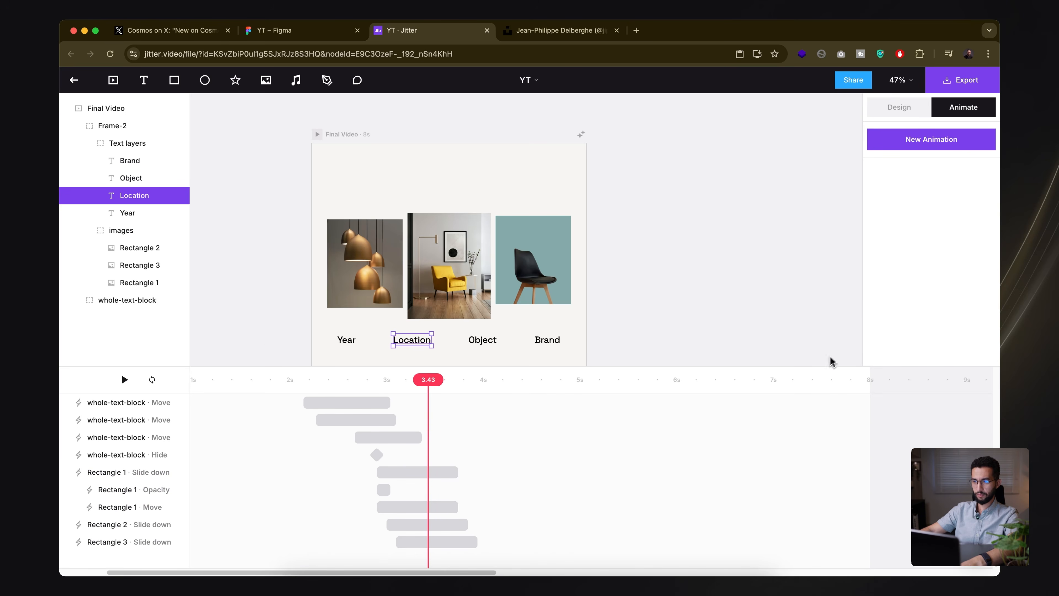
click(67, 472)
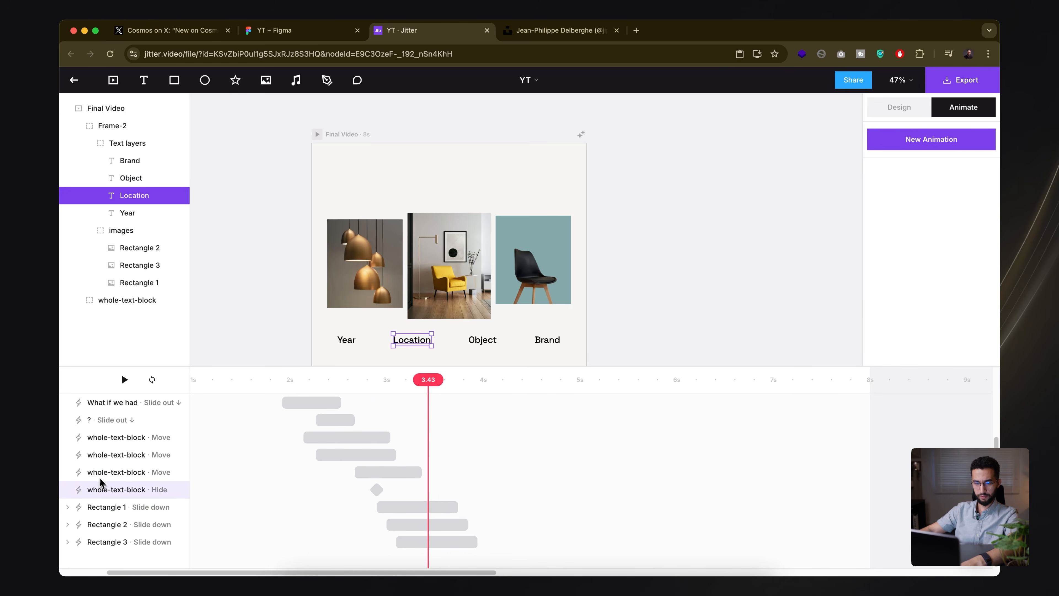
- Copy Rectangle 1's Slide down animation to the Location text
click(159, 513)
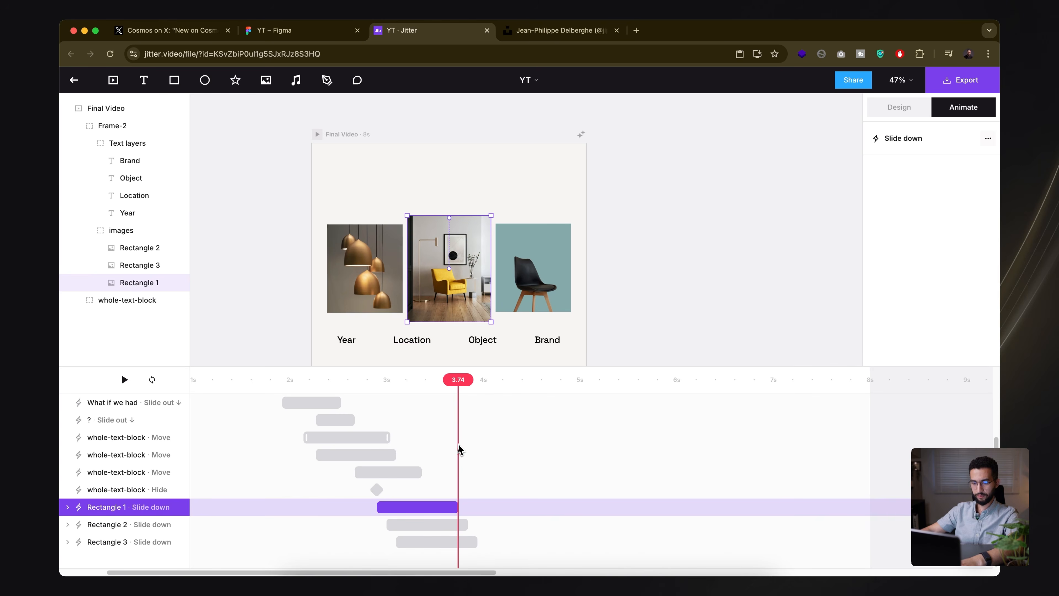
click(421, 340)
click(421, 341)
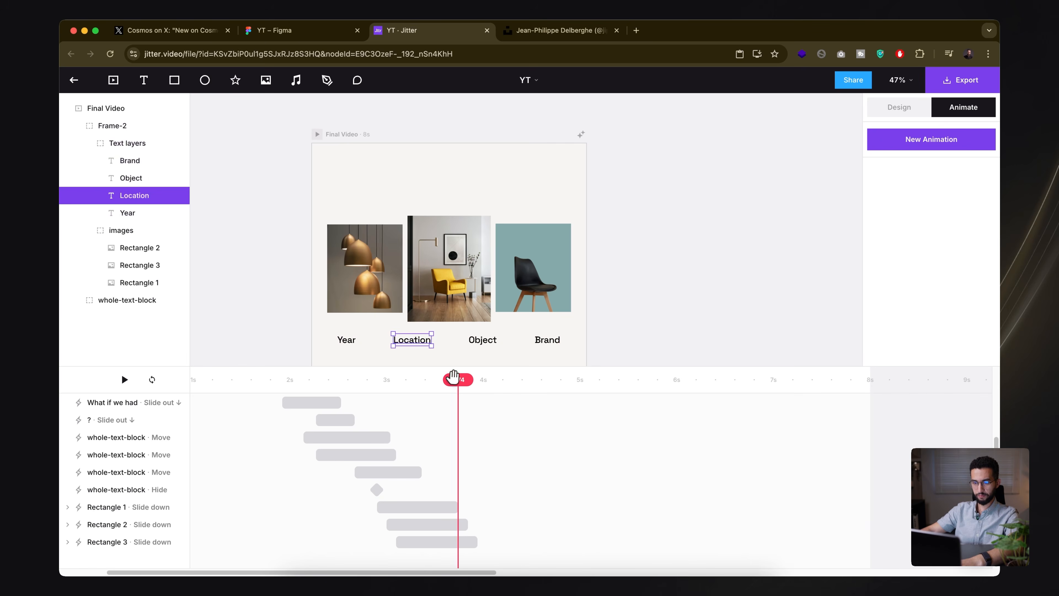
drag(453, 380, 366, 382)
key(space)
key(space)
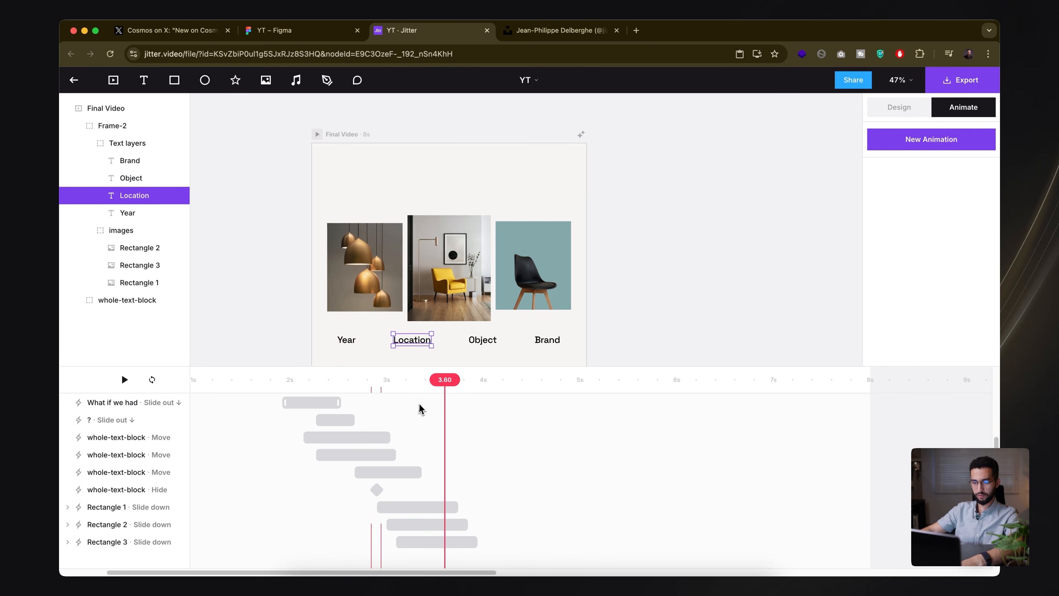
key(super+v)
- Paste the Slide down animation onto the Object, Brand and Year texts
click(484, 341)
key(super+v)
click(542, 345)
key(super+v)
click(347, 341)
key(super+v)
- Stagger the texts' Slide down animations, starting Location at about 3.2 s, Object and Brand slightly after it, and Year at about 3.4 s
key(space)
key(space)
click(467, 498)
drag(468, 499, 431, 515)
drag(482, 540, 459, 554)
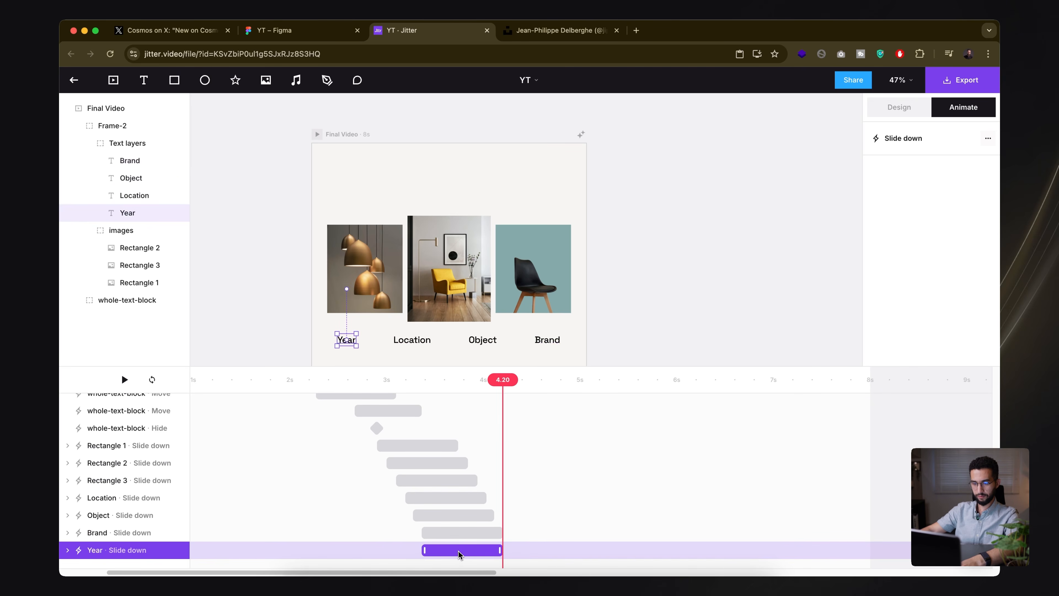
- Play back the texts' staggered Slide down entrance and examine the order in which the words arrive
click(378, 386)
key(space)
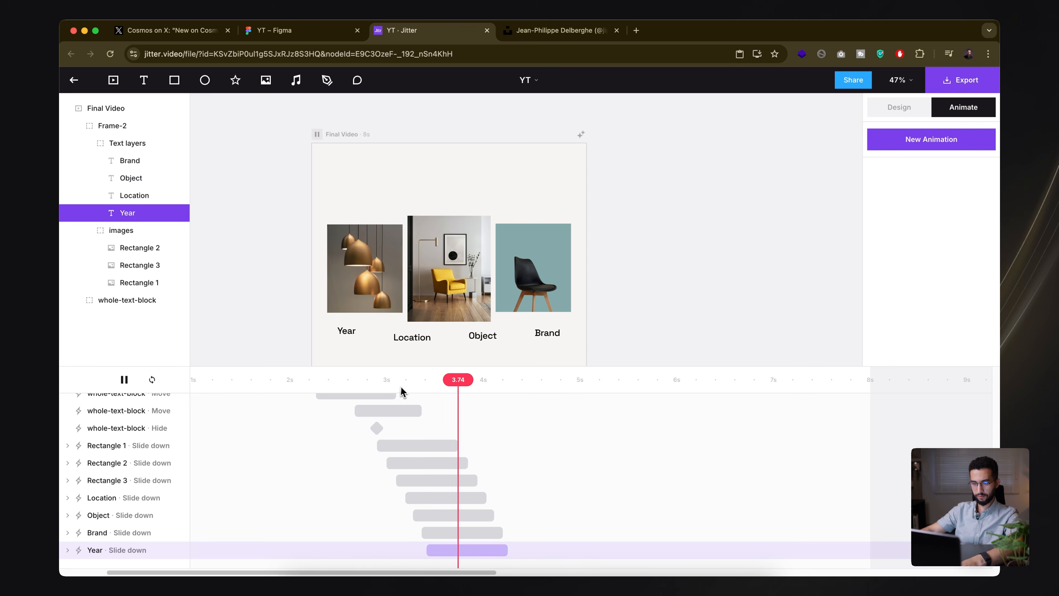
click(366, 386)
key(space)
click(362, 384)
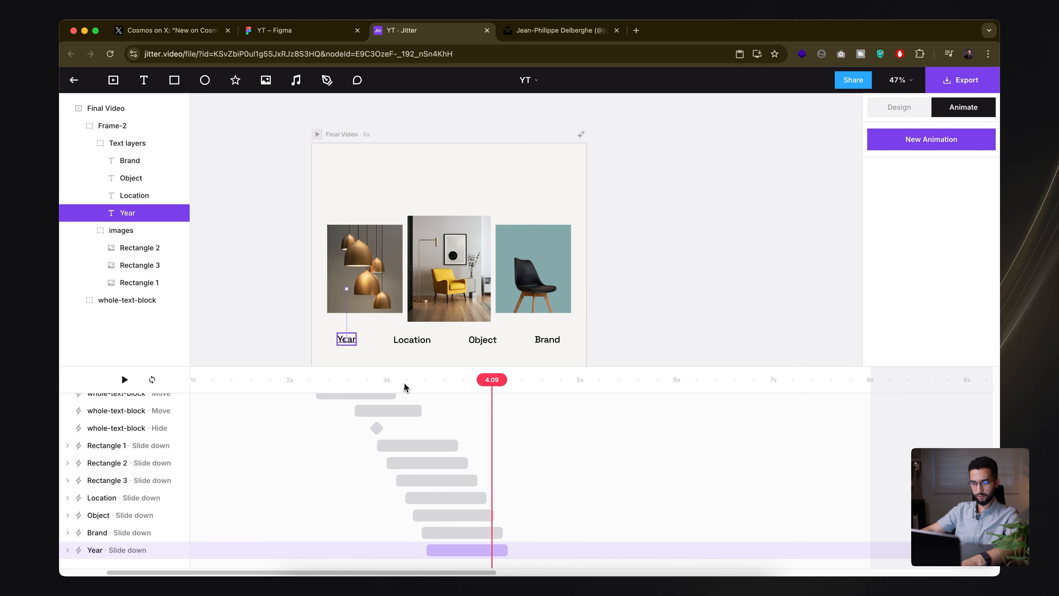
click(378, 383)
key(space)
key(space)
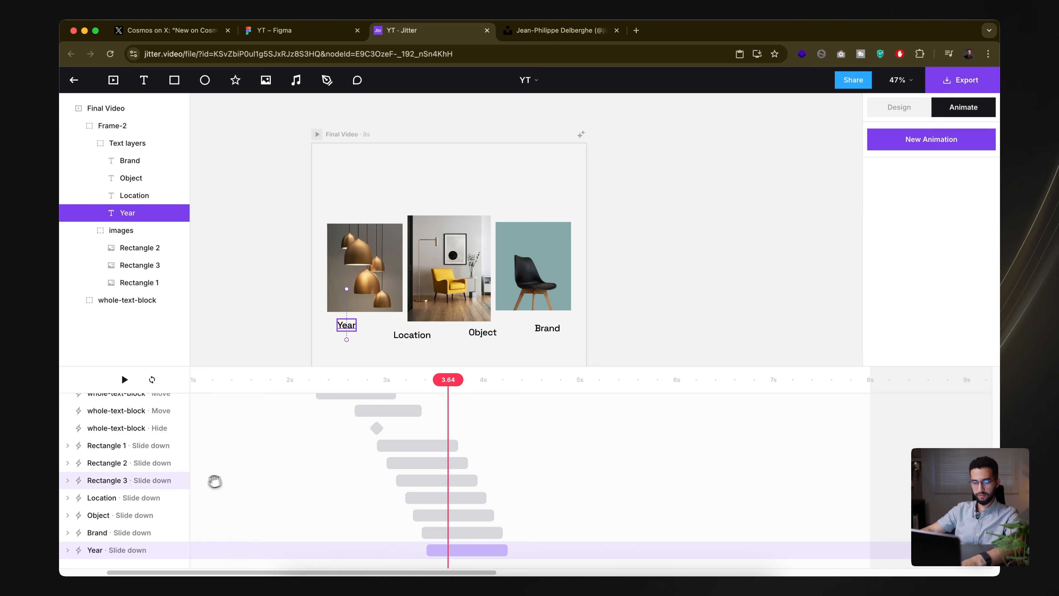
- Move Year's Slide down track above Location's in the timeline and start it at about 3.15 s
drag(113, 550, 96, 498)
click(112, 534)
click(109, 516)
click(118, 535)
click(118, 549)
drag(446, 501, 420, 502)
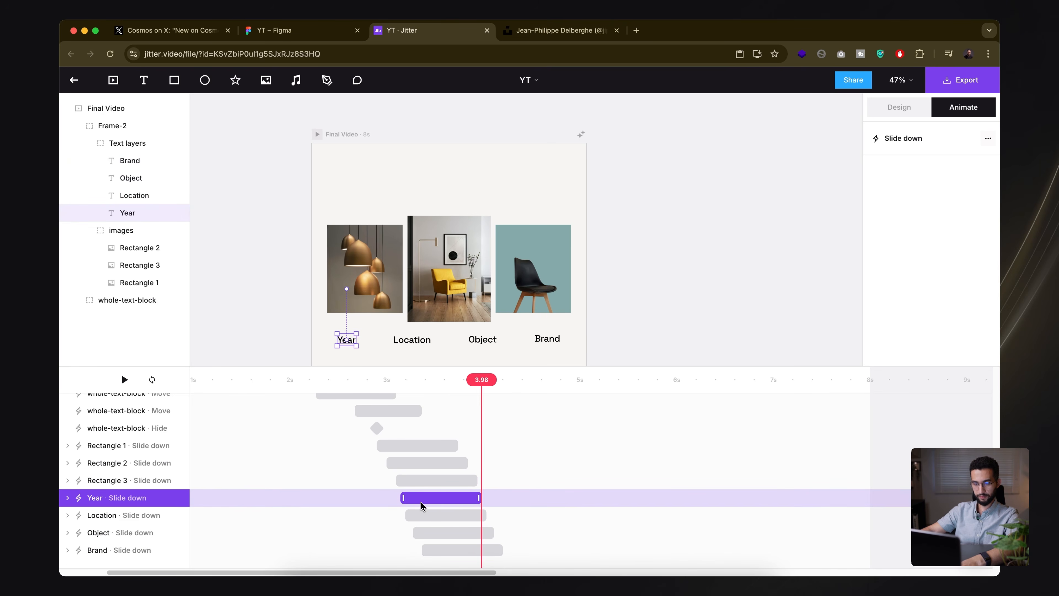
- Shift all four texts' Slide down animations together so Year starts at about 3.2 s, and play them back
click(429, 516)
click(451, 550)
shift+click(426, 500)
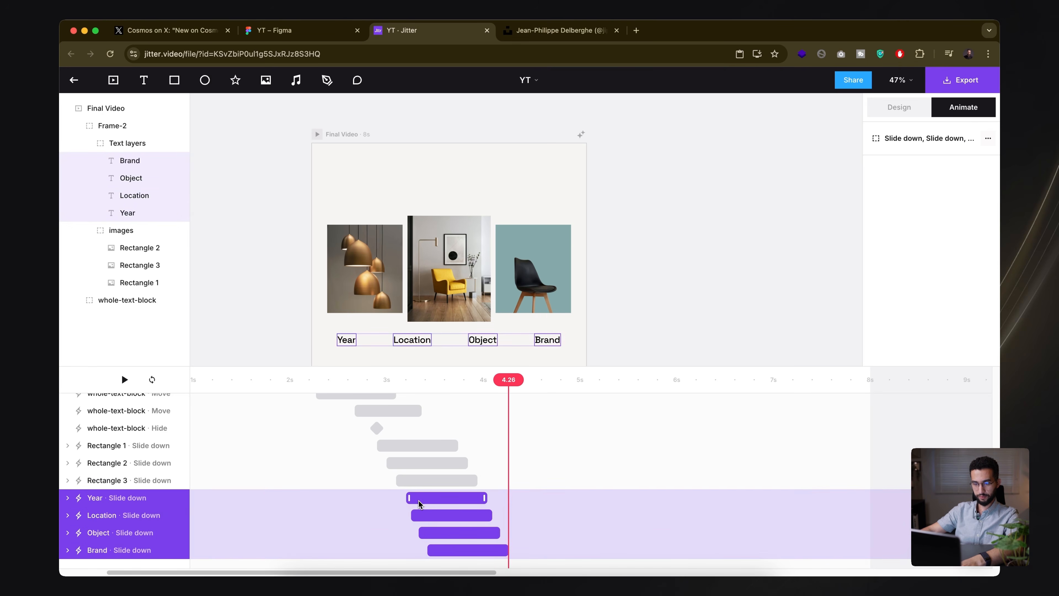
click(440, 379)
key(space)
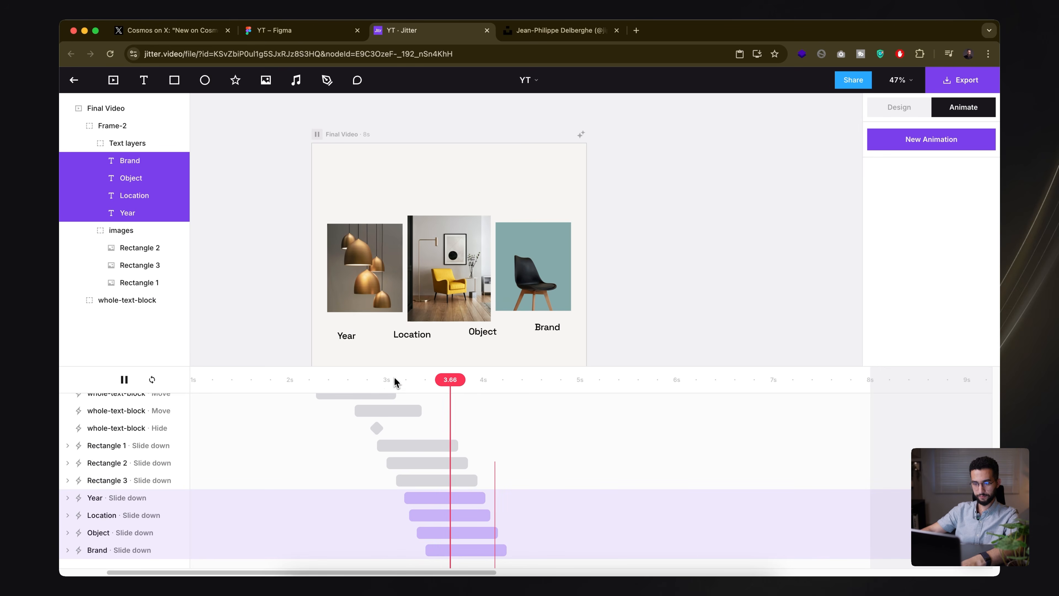
key(space)
- Move the Text layers group below the images group in Frame-2's layer order and play back the scene
click(89, 143)
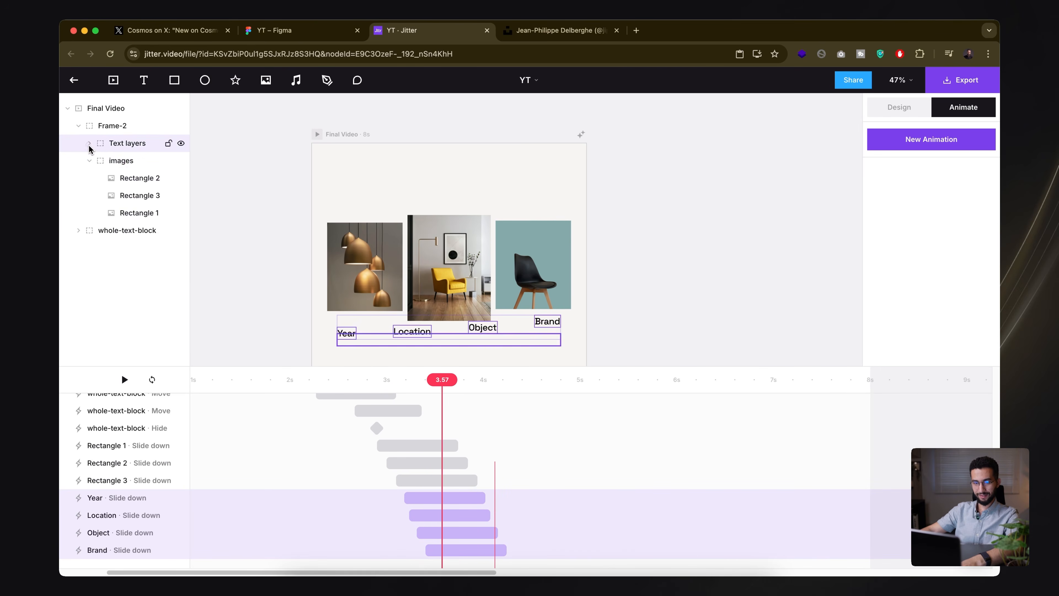
click(89, 161)
drag(129, 144, 142, 175)
click(393, 380)
key(space)
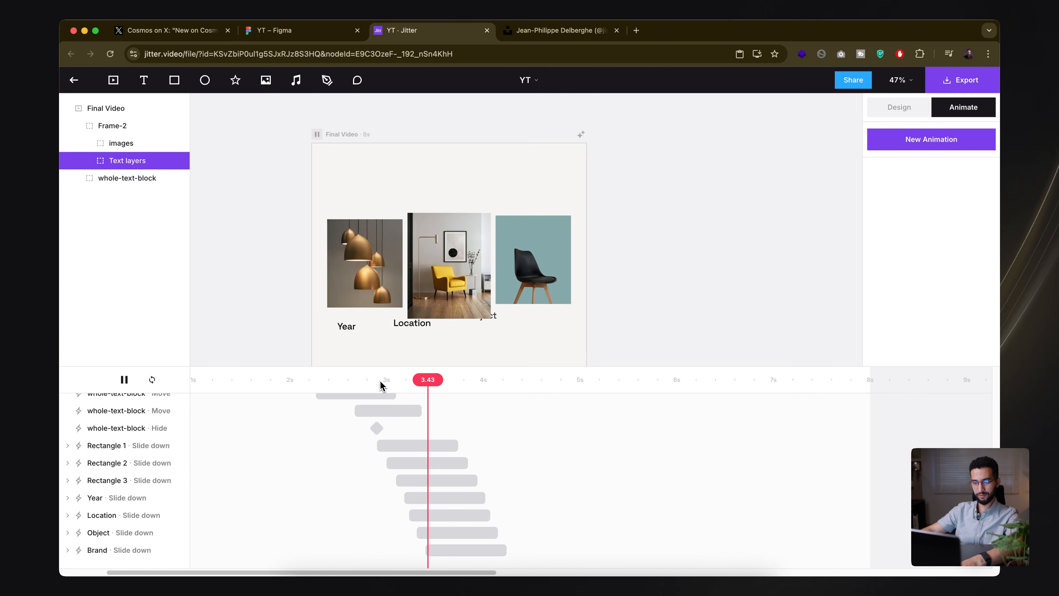
key(space)
key(space)
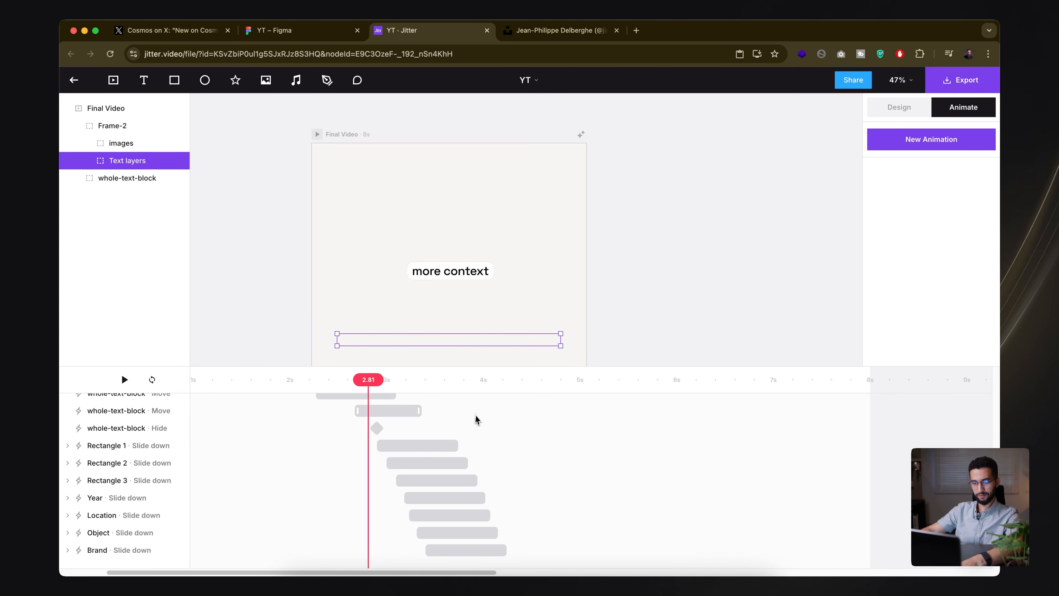
key(space)
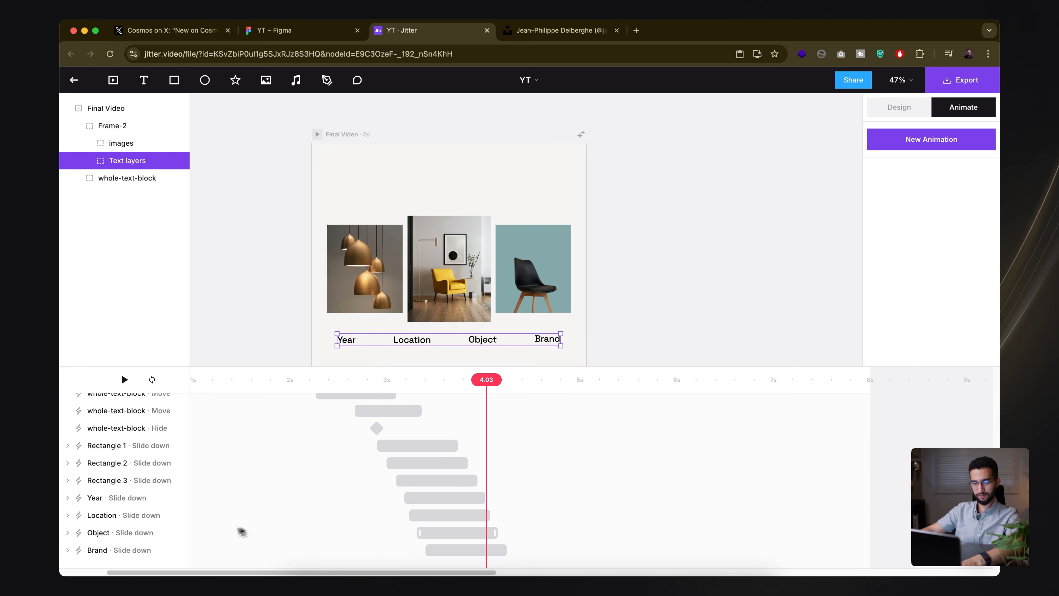
- Shorten the four texts' Slide down animations together so Year ends at 3.96 s, and play back the sequence
click(121, 551)
shift+click(122, 506)
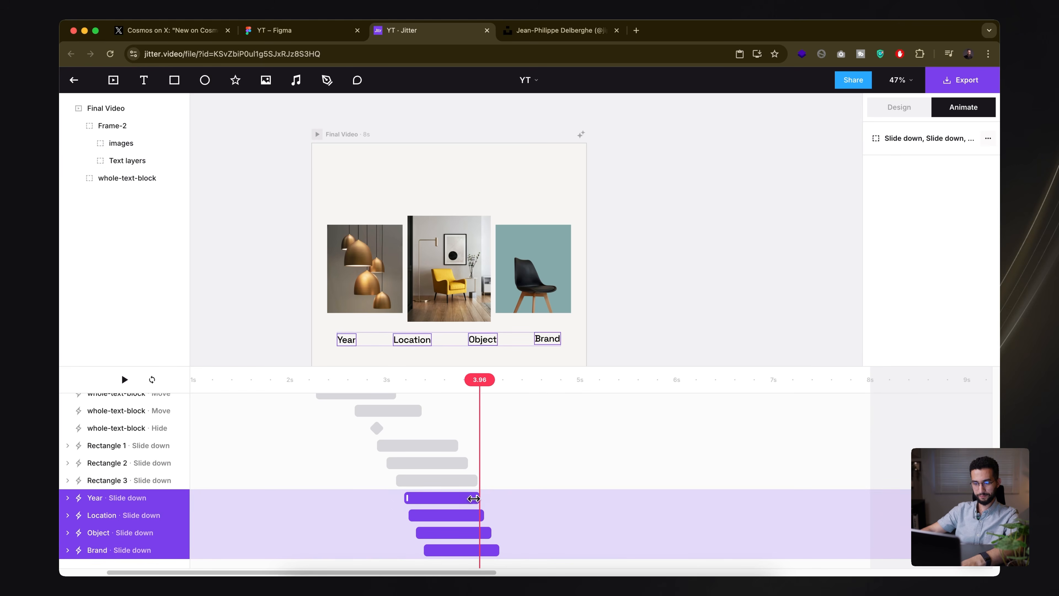
click(467, 380)
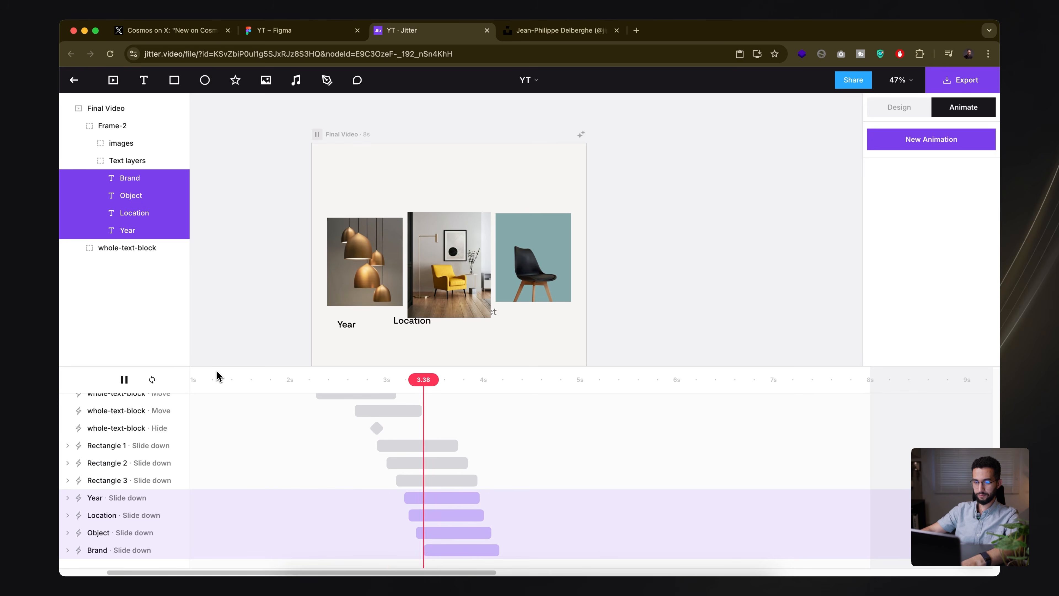
click(233, 379)
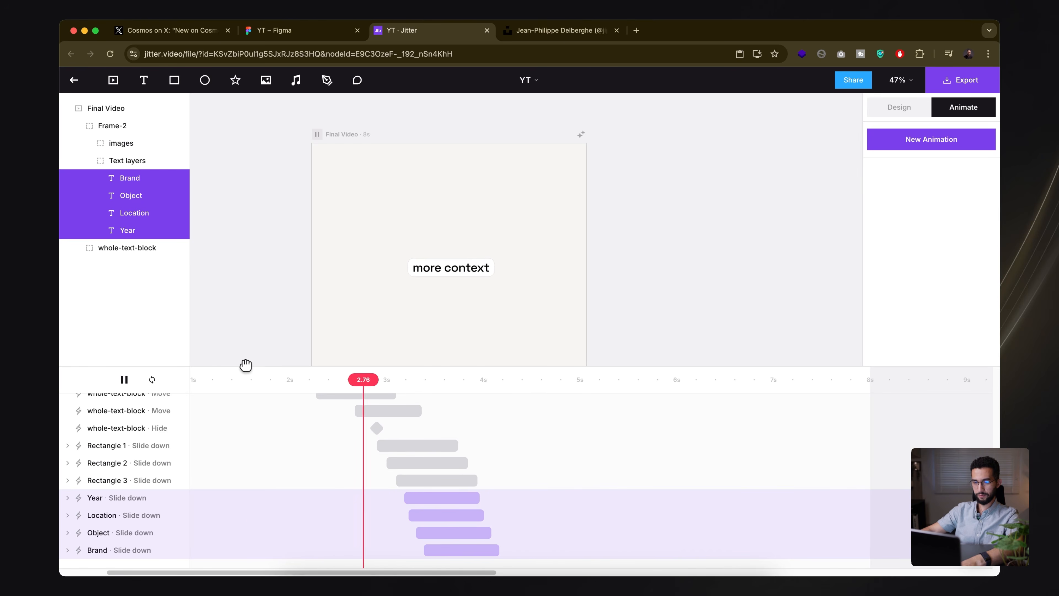
- Lengthen the four texts' Slide down animations together so Year runs from about 2.8 s to 4.1 s, and play back the sequence
key(space)
click(455, 502)
shift+click(492, 550)
drag(498, 551, 523, 552)
drag(406, 497, 371, 497)
key(space)
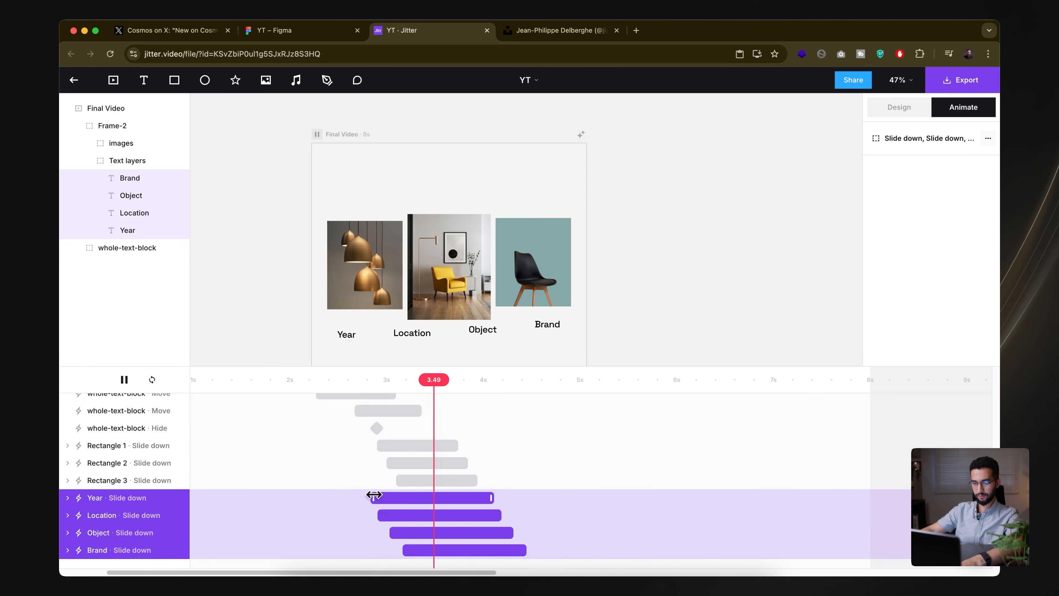
click(363, 380)
key(space)
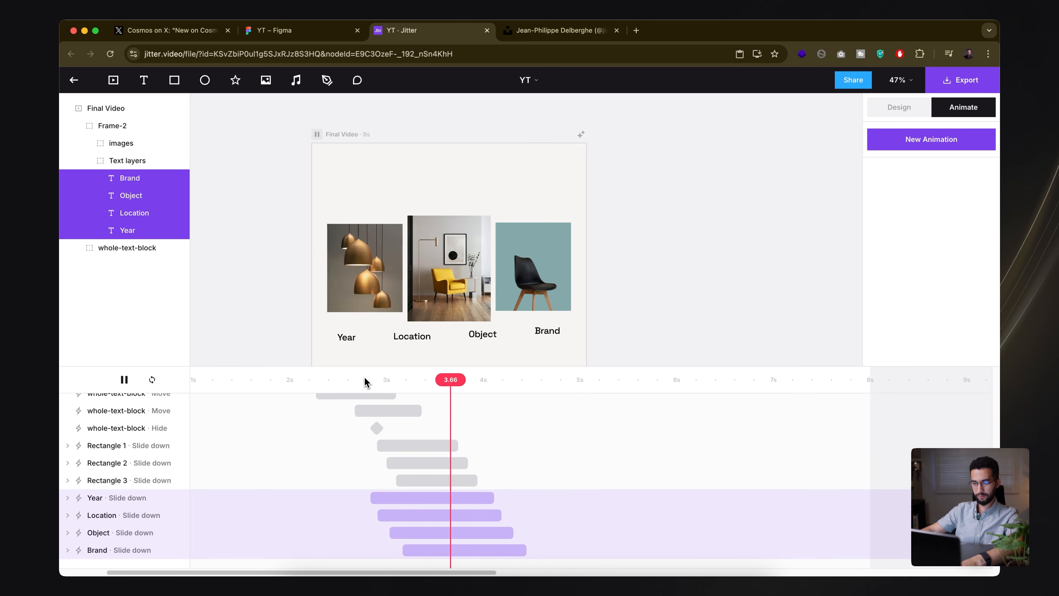
click(335, 379)
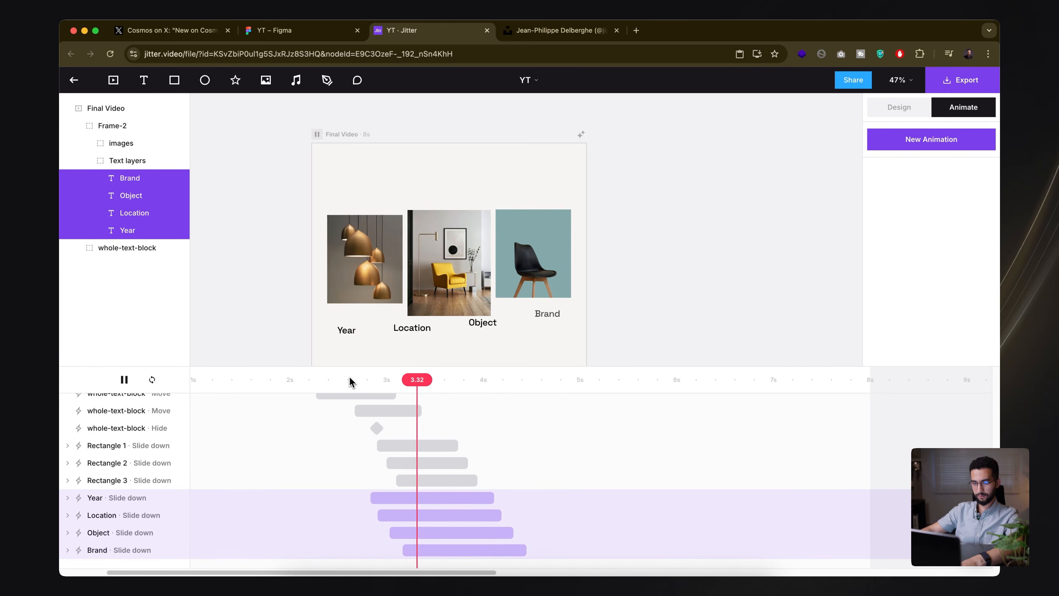
click(340, 379)
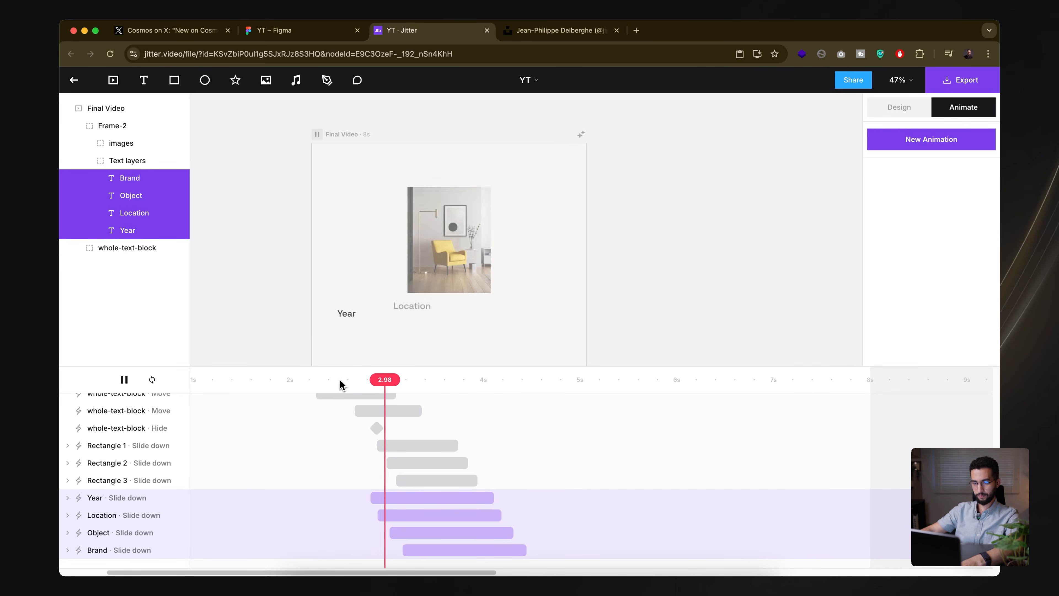
click(339, 380)
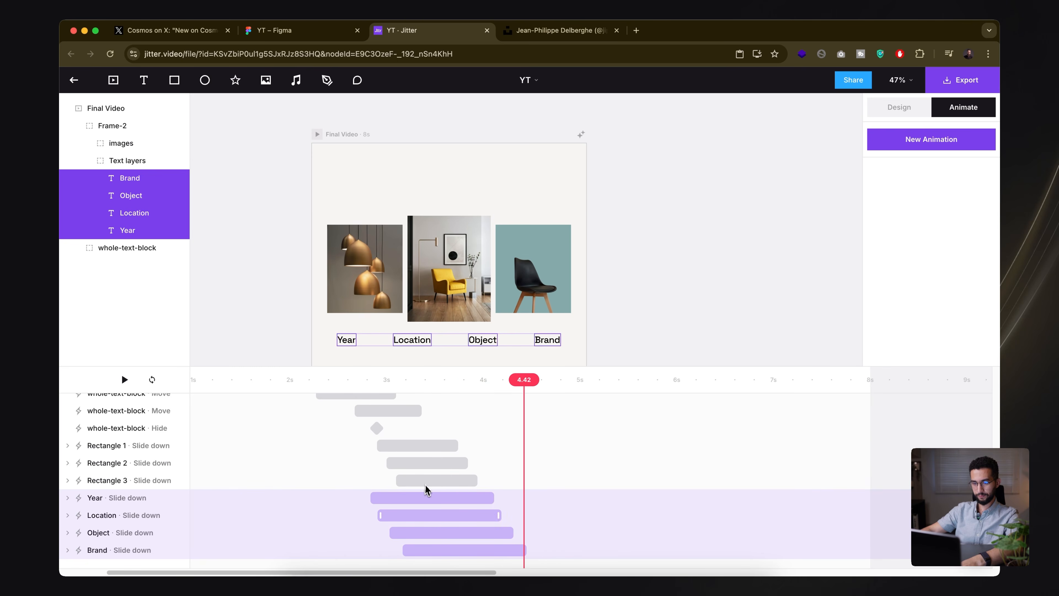
- Expand the Slide down tracks of Year, Location, Object and Brand in the timeline to show their Opacity and Move animations
click(427, 498)
click(67, 497)
scroll(71, 523, down, 2)
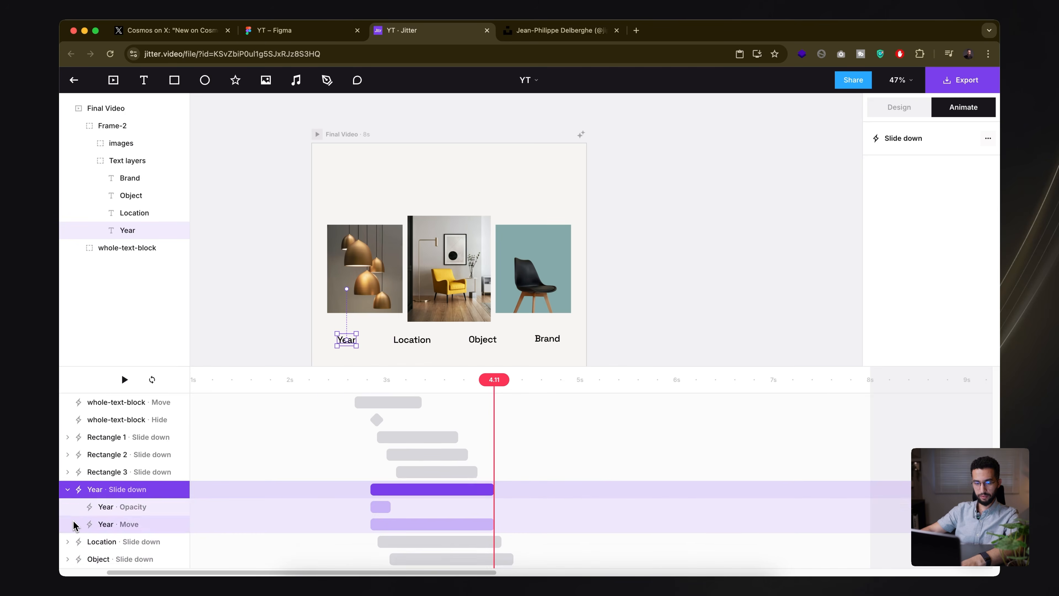
click(68, 507)
scroll(69, 532, down, 2)
click(67, 522)
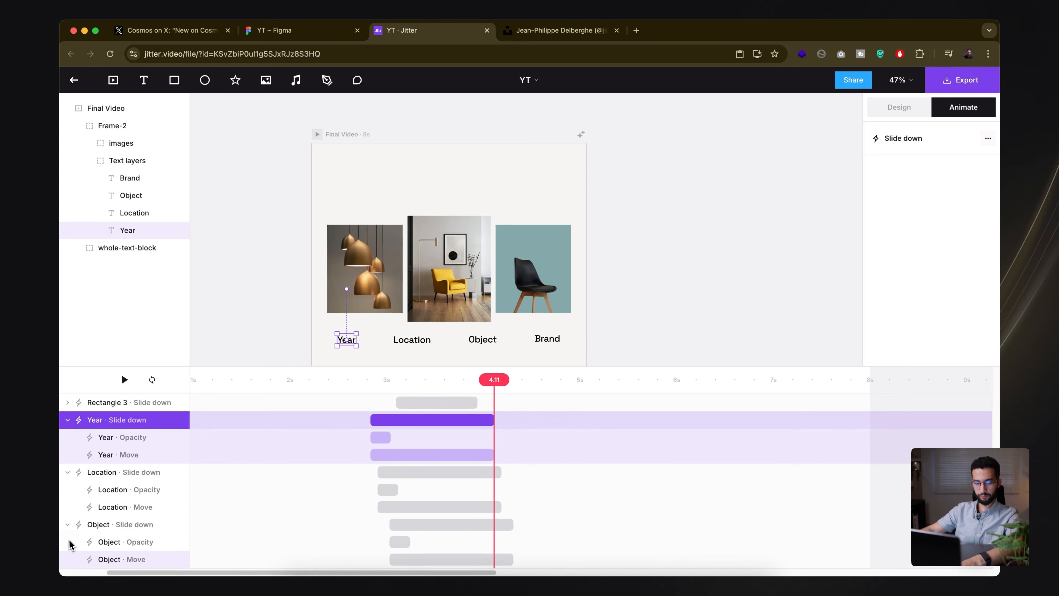
scroll(69, 542, down, 2)
scroll(67, 547, down, 2)
- Try an initial Move Y of 200 on the Move animations of all four text layers together
click(113, 542)
click(125, 505)
click(127, 491)
shift+click(130, 542)
scroll(135, 525, up, 5)
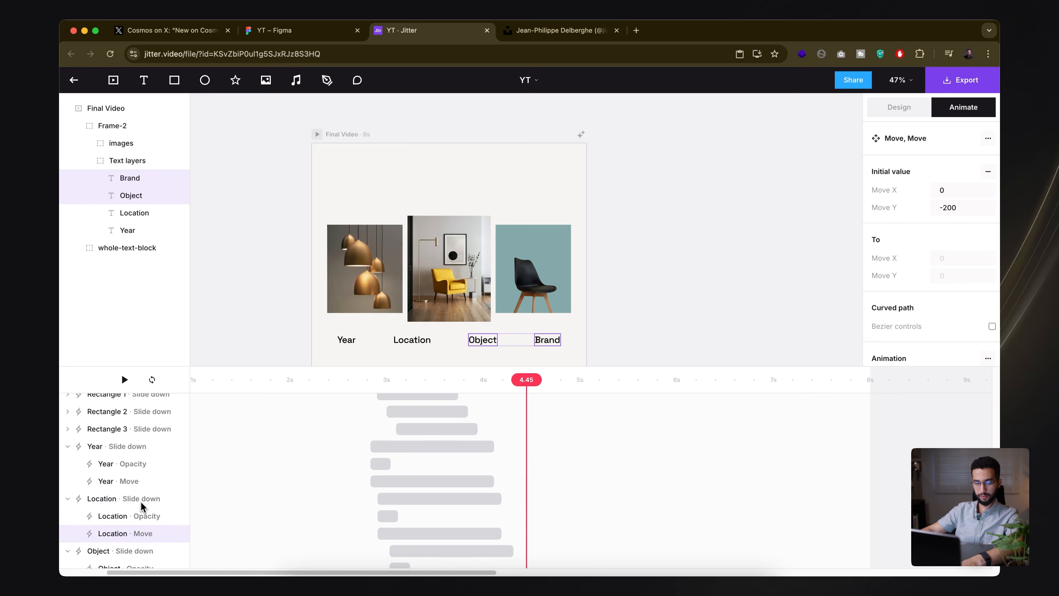
shift+click(137, 534)
shift+click(138, 484)
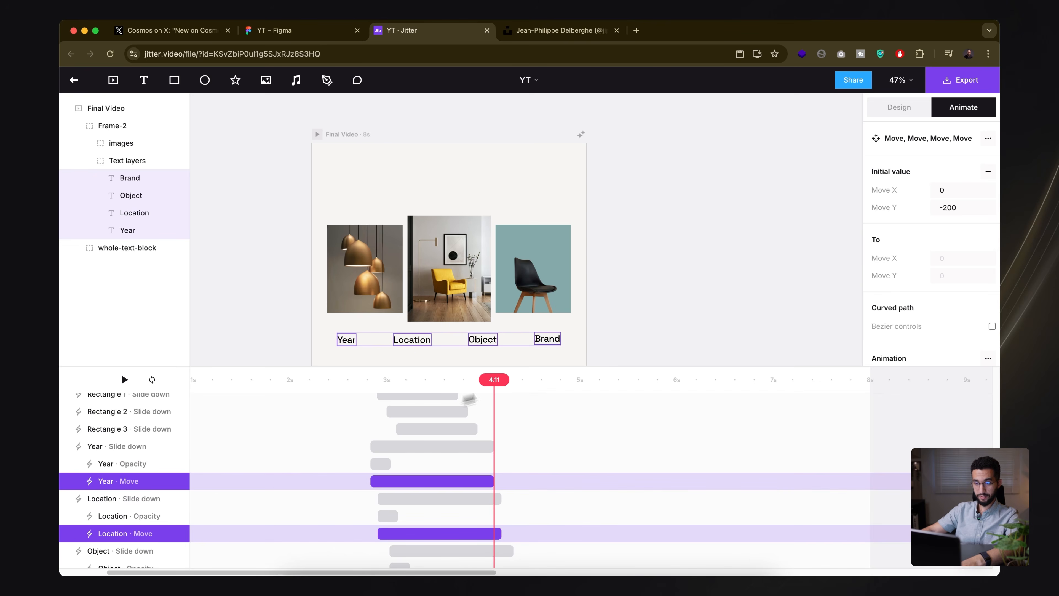
click(955, 208)
text(200)
key(Return)
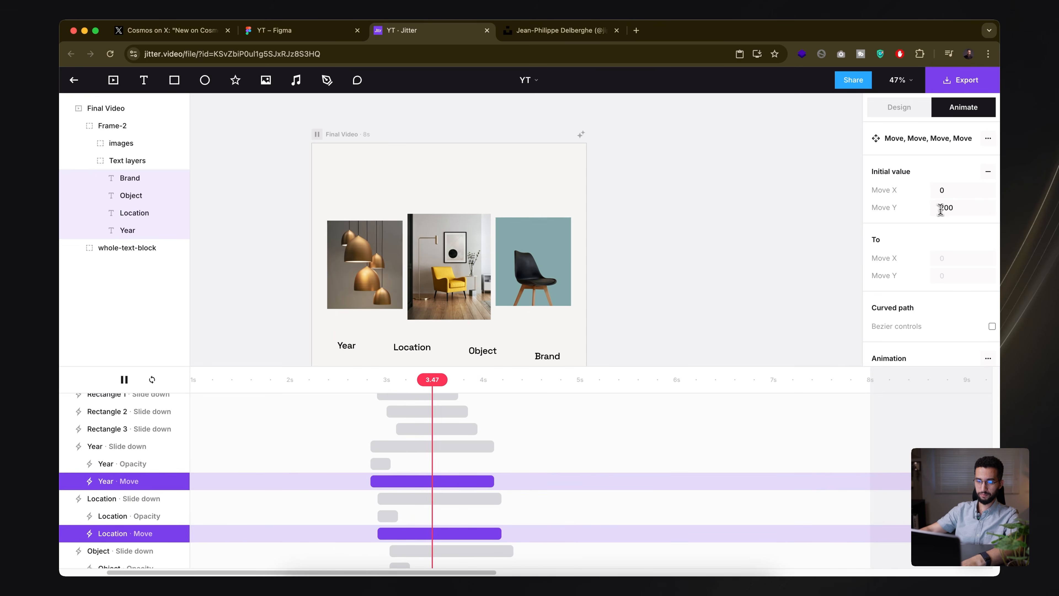
- Play back the texts' entrance from about 2.75 s and undo the initial Move Y change
drag(442, 380, 362, 381)
scroll(370, 287, down, 5)
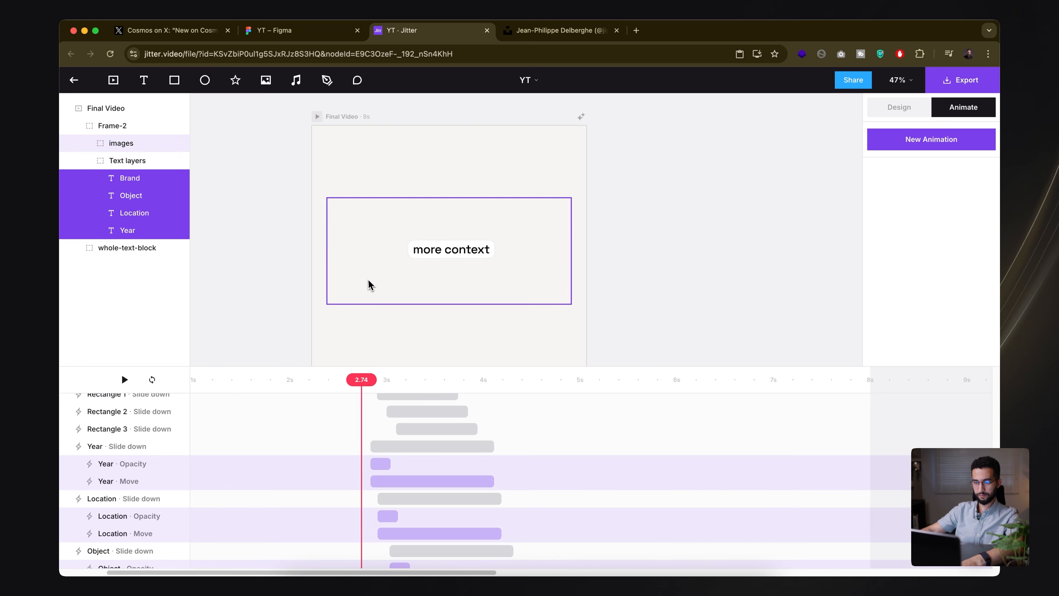
scroll(319, 290, up, 2)
key(space)
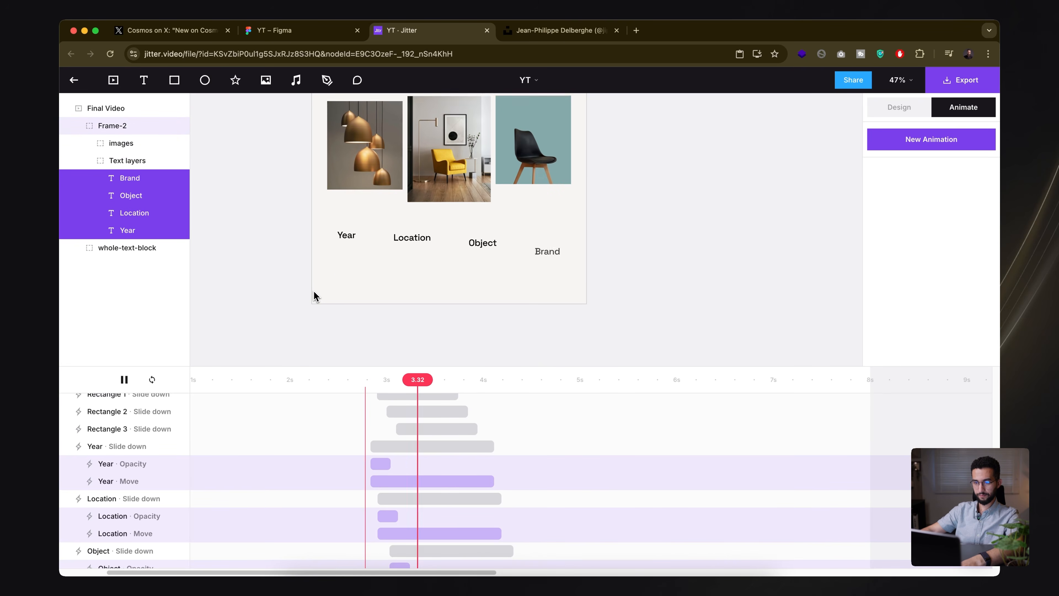
key(space)
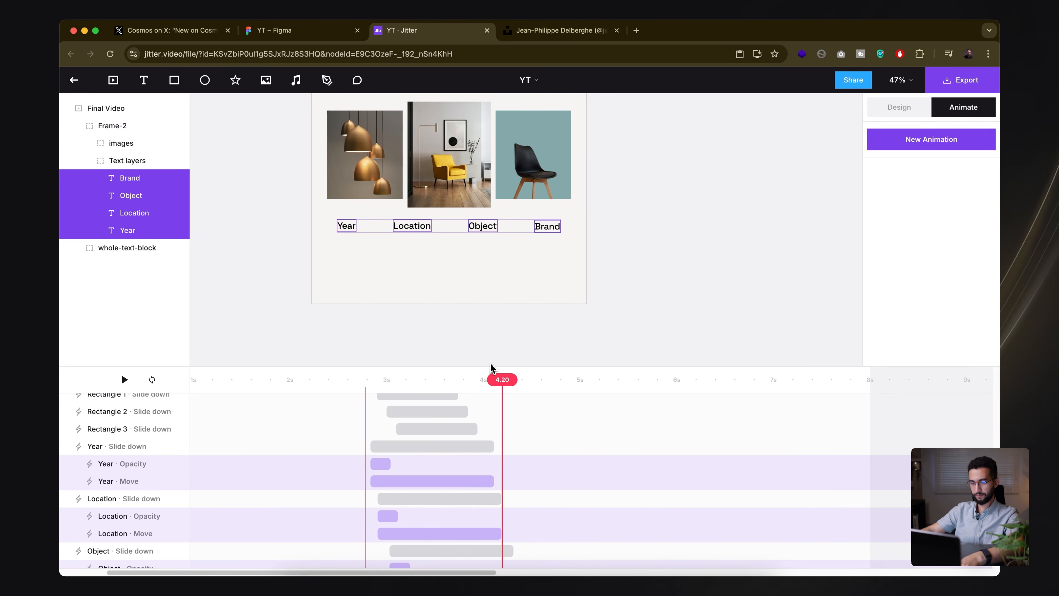
drag(456, 380, 360, 380)
key(space)
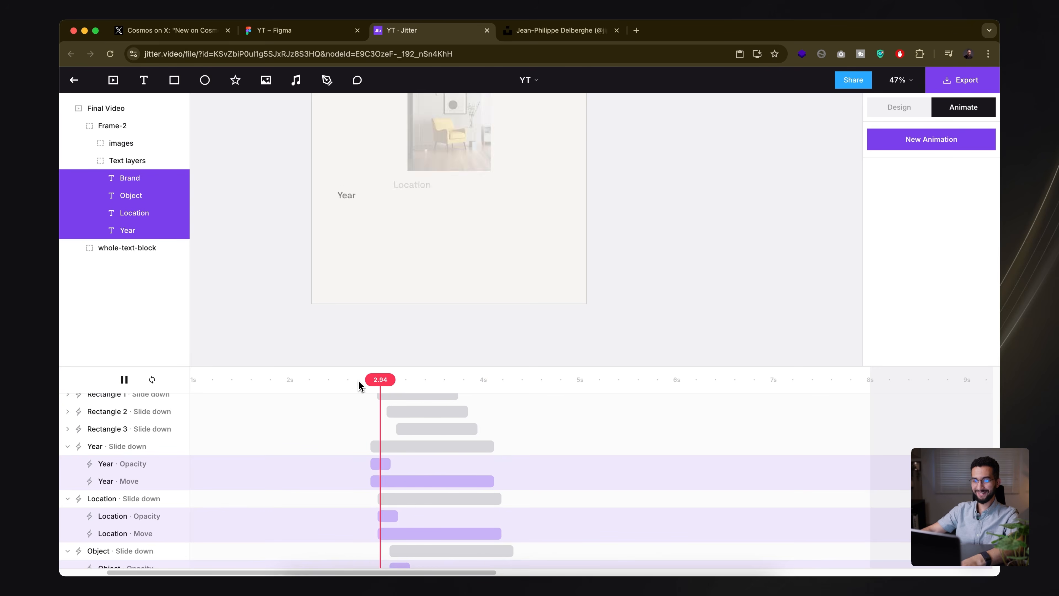
- Deselect the layers, fit the whole Final Video artboard in view and play back the image and text entrance
click(276, 272)
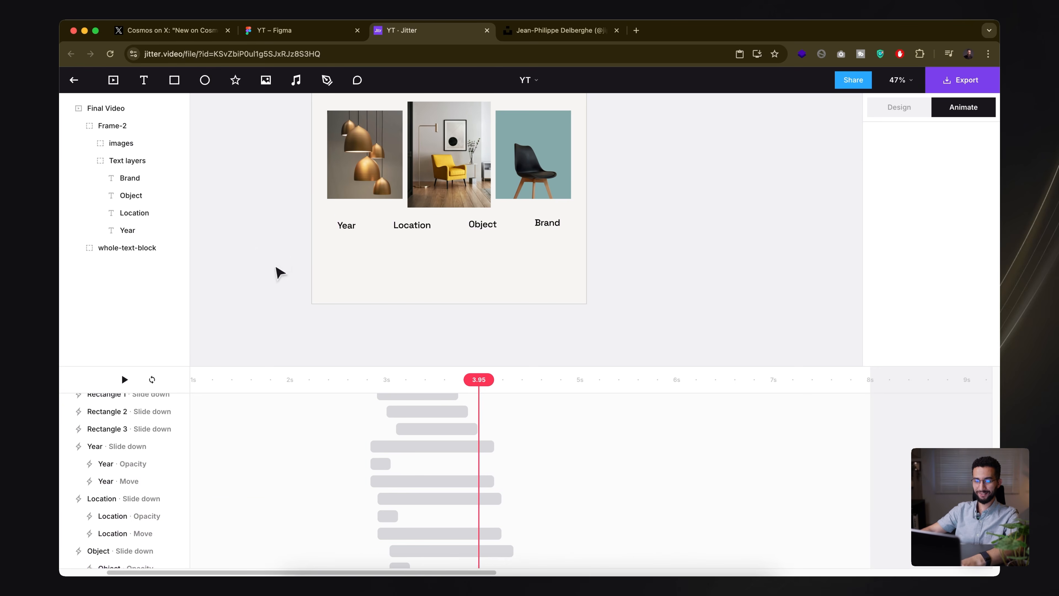
scroll(286, 255, down, 3)
drag(286, 256, 304, 296)
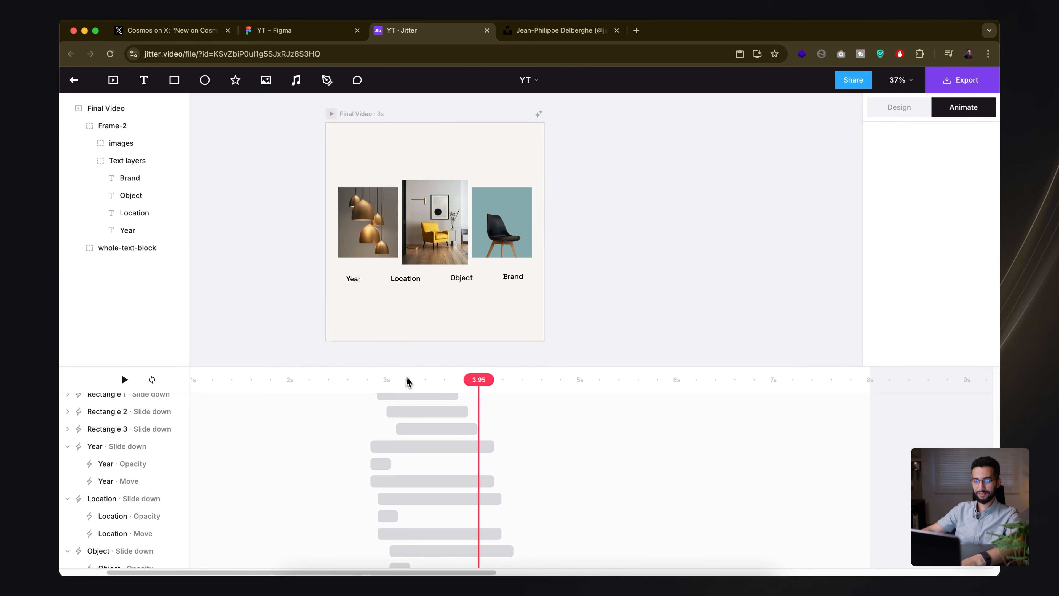
click(371, 379)
key(space)
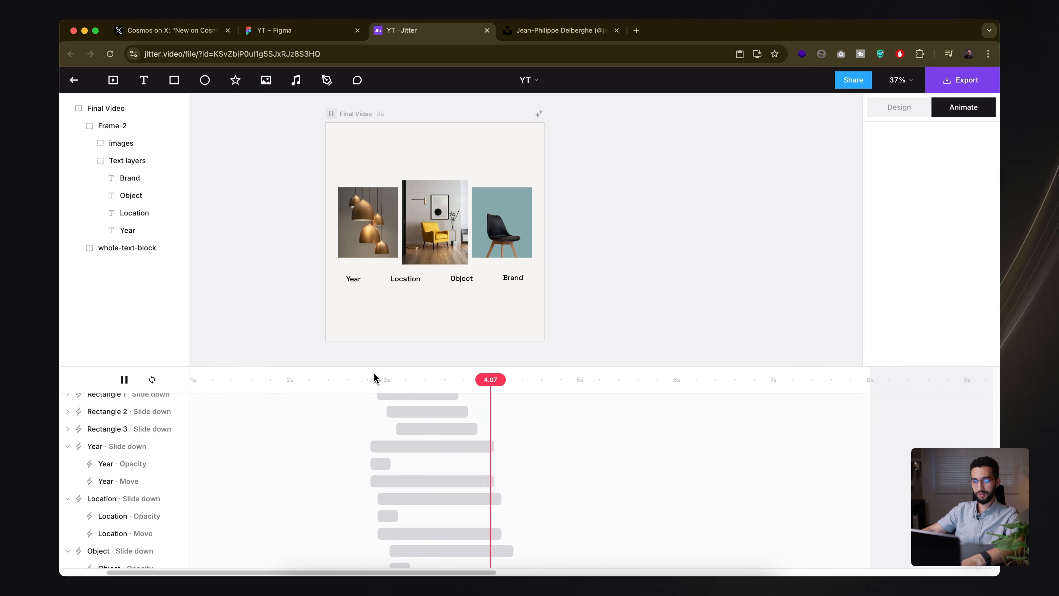
key(space)
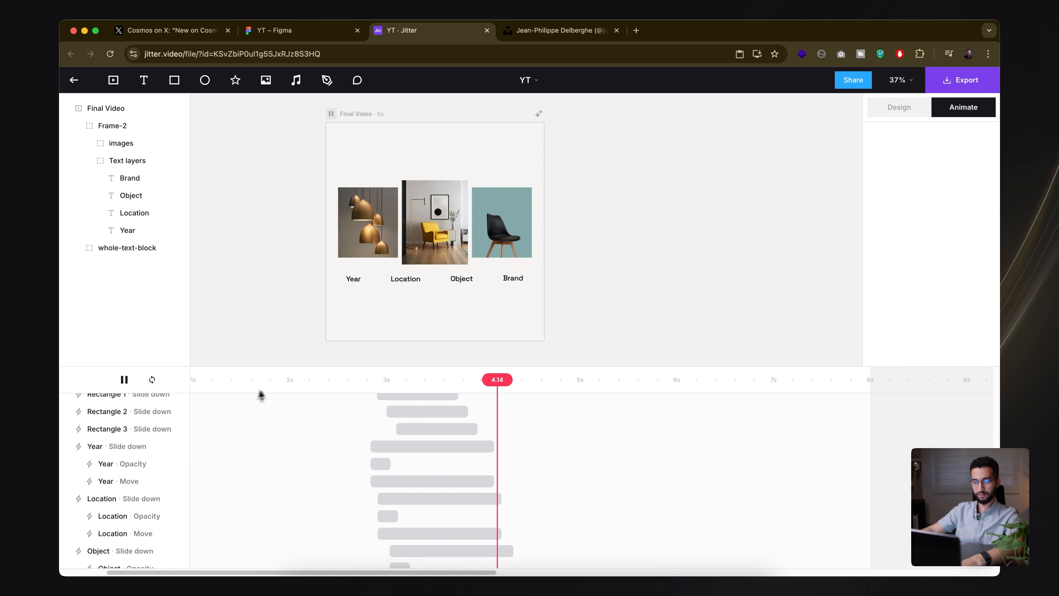
click(117, 371)
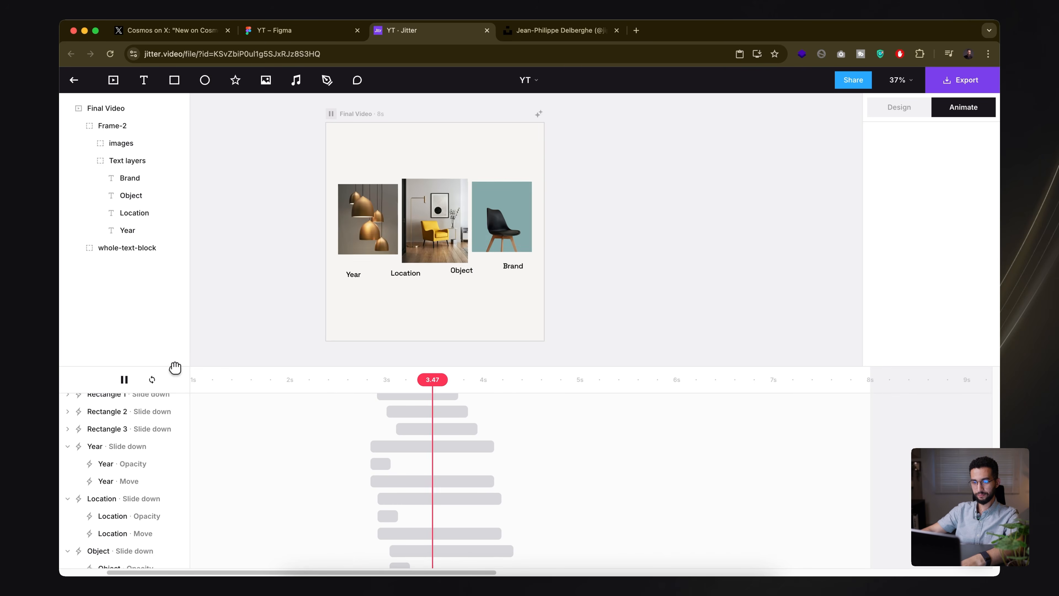
key(space)
key(Escape)
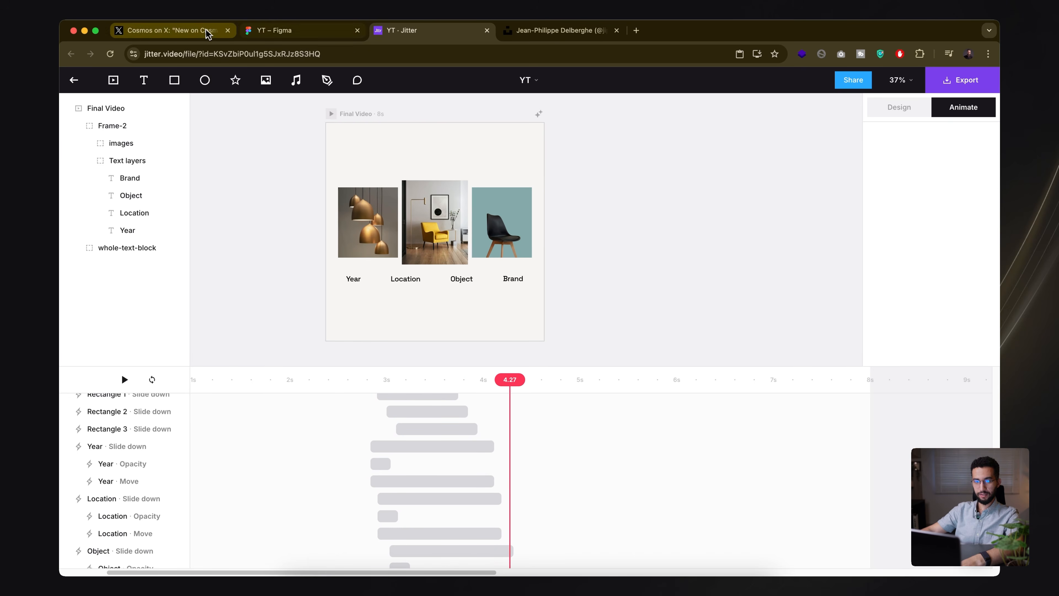
- Switch to the Cosmos post on X and replay its reference video around the images-and-labels scene, from about 0:04
click(236, 35)
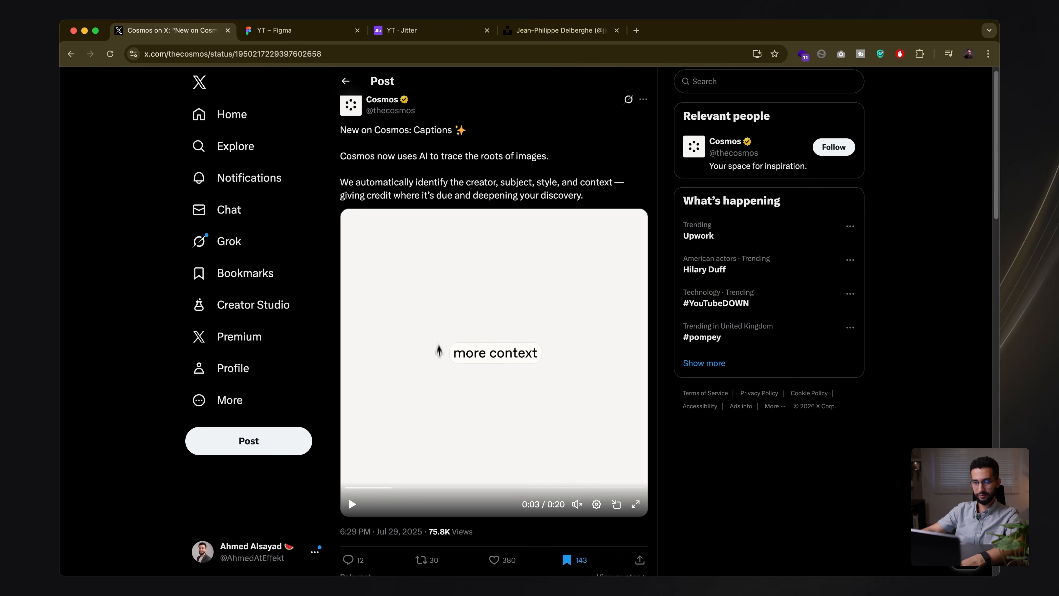
click(358, 507)
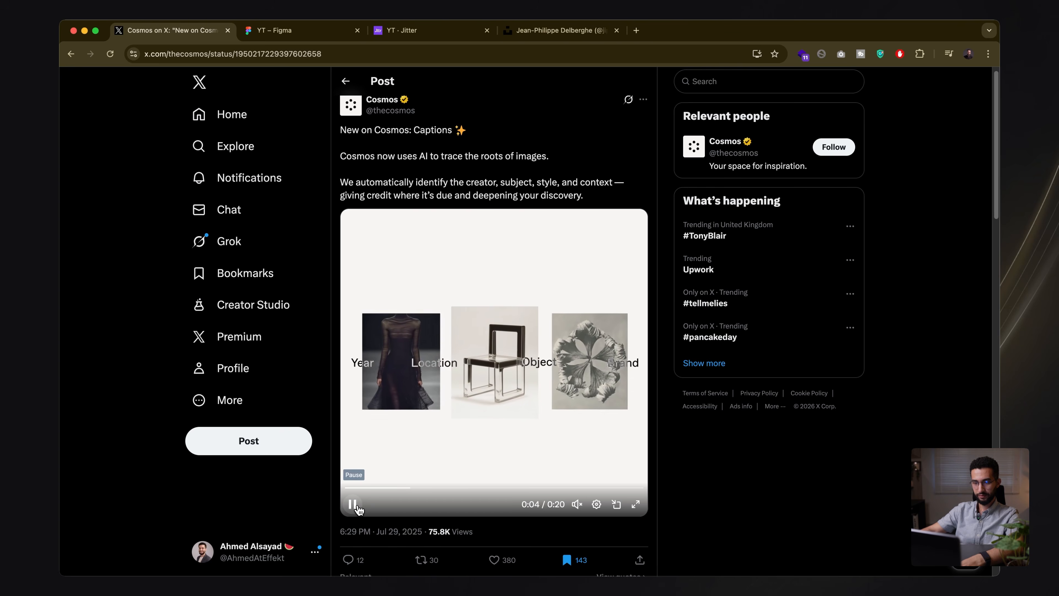
click(431, 490)
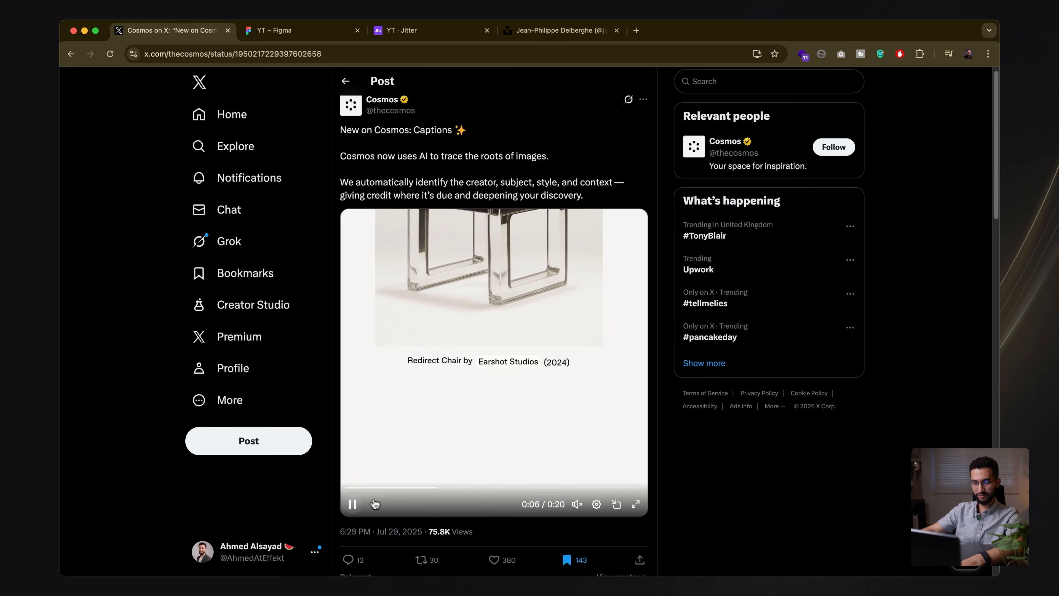
click(425, 488)
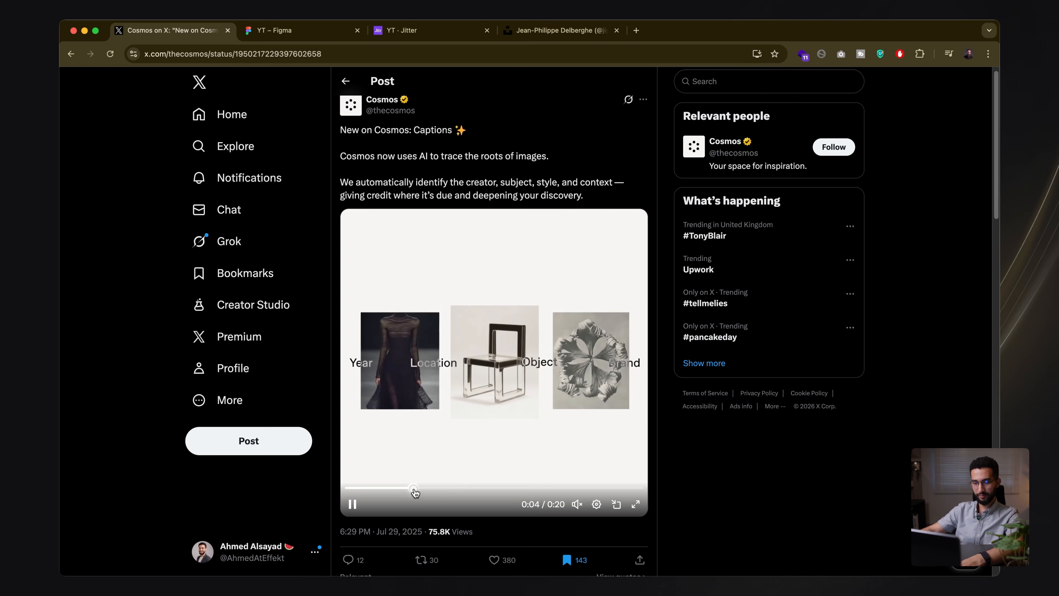
click(415, 488)
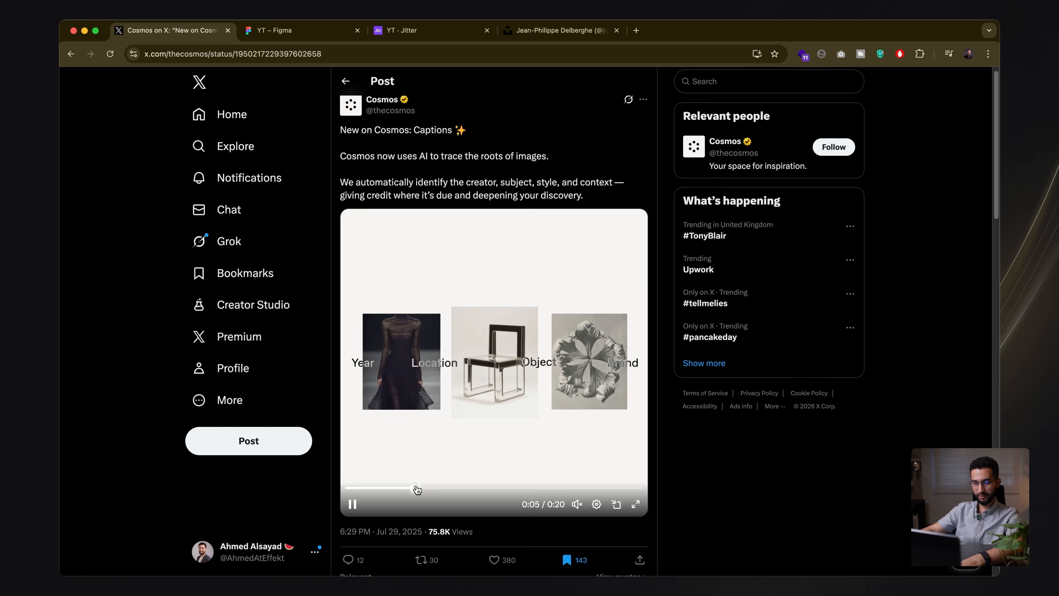
click(397, 495)
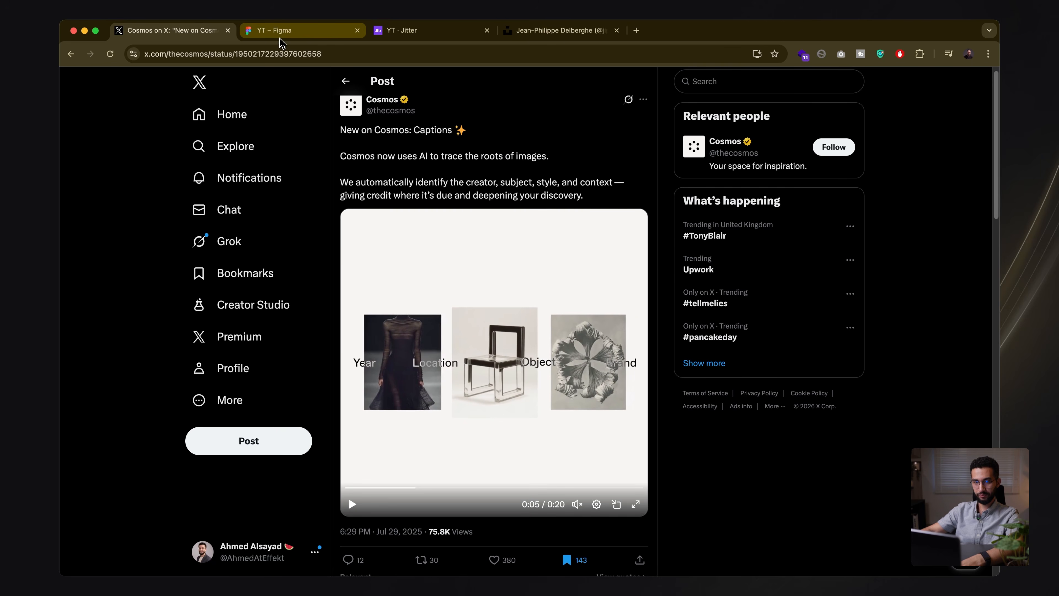
- Switch back to Jitter and add a custom Scale animation to Frame-2 starting at 3 s, scaling to 90%
click(390, 30)
drag(375, 378, 307, 378)
click(169, 125)
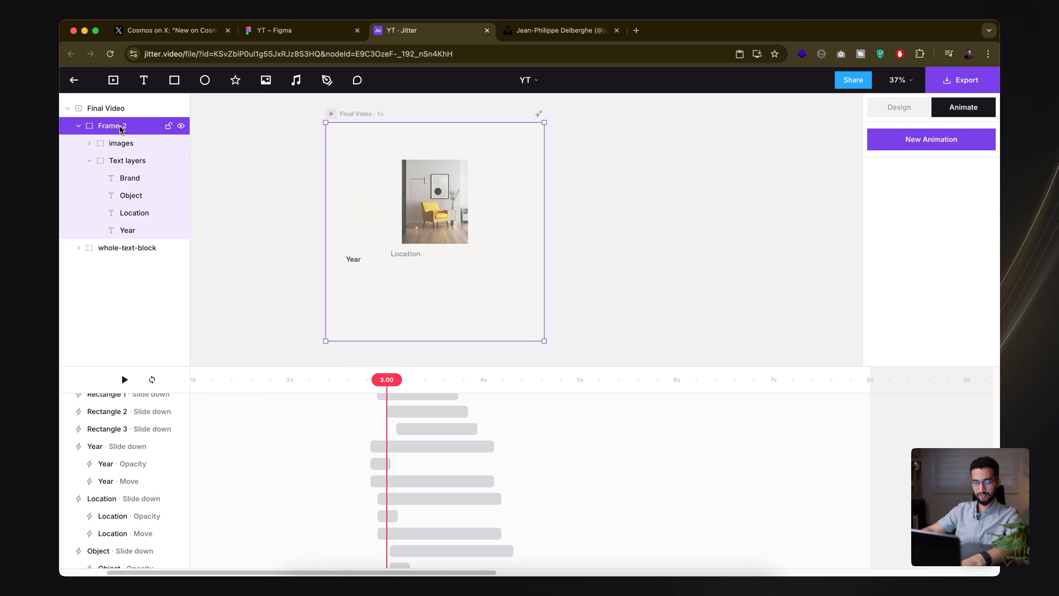
click(121, 143)
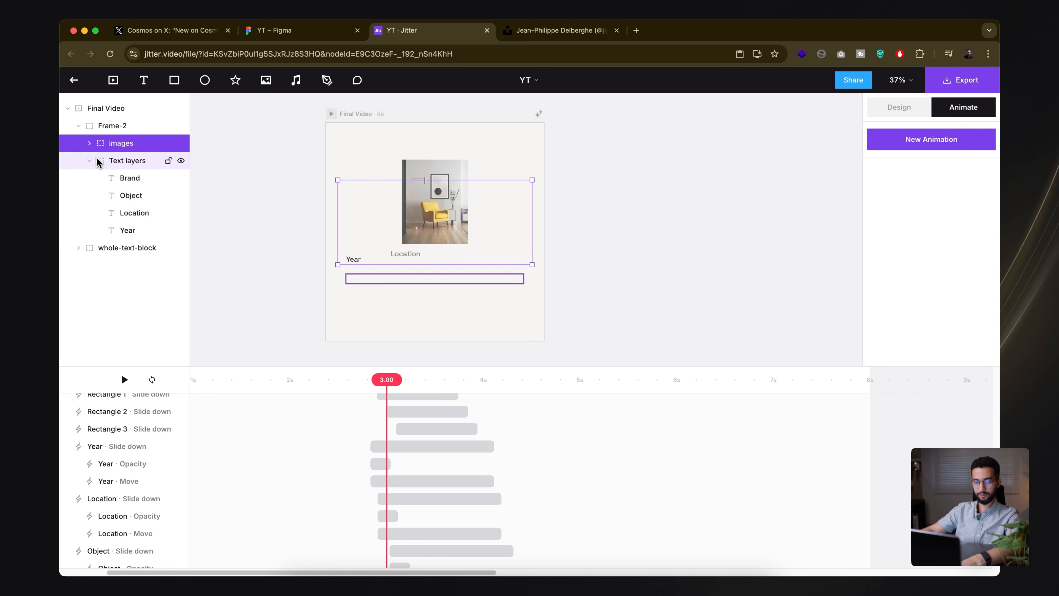
click(133, 129)
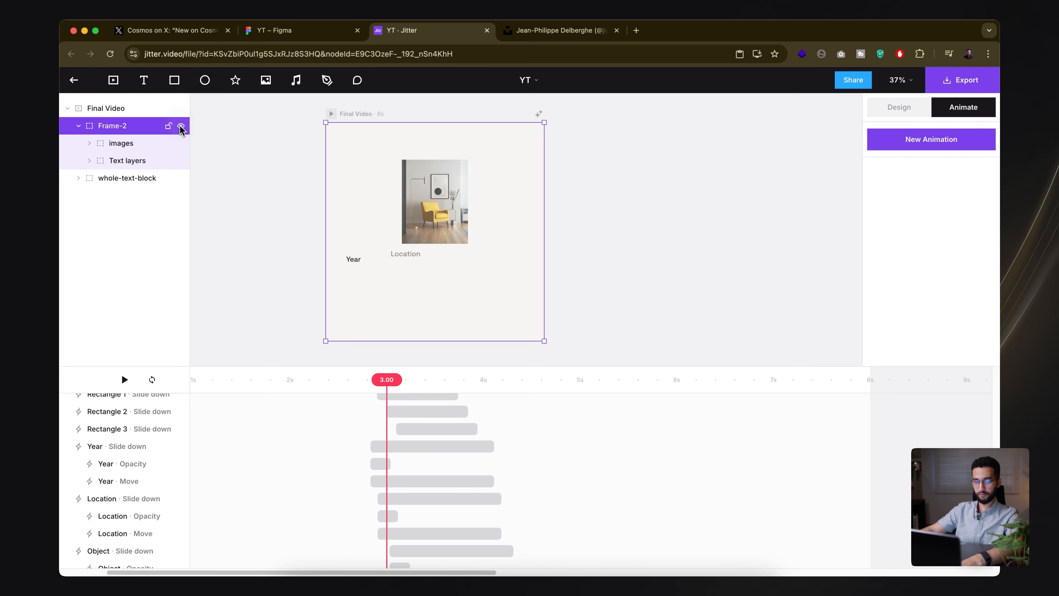
click(920, 141)
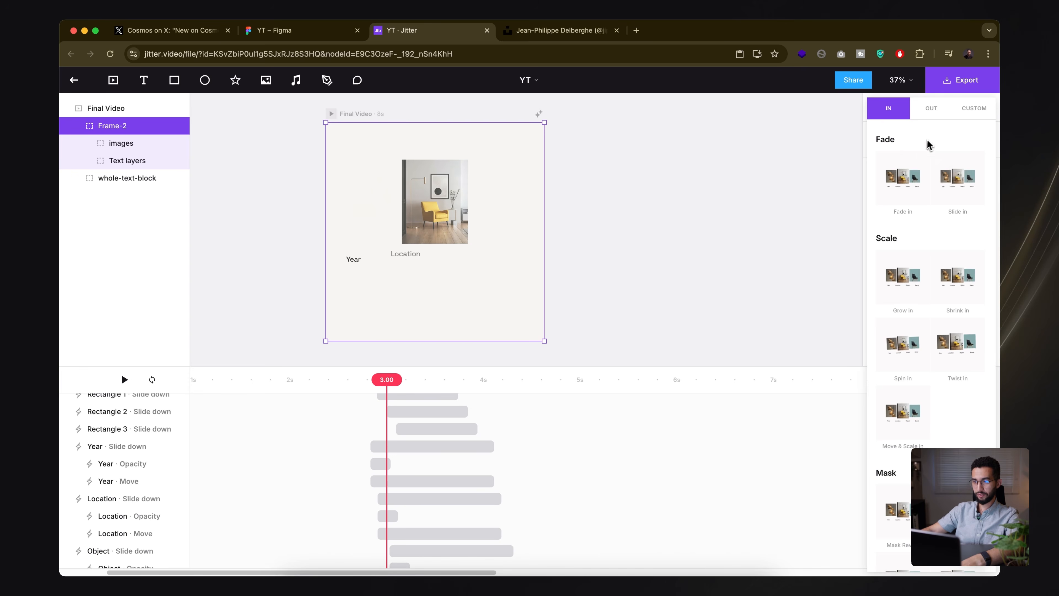
click(965, 113)
click(920, 170)
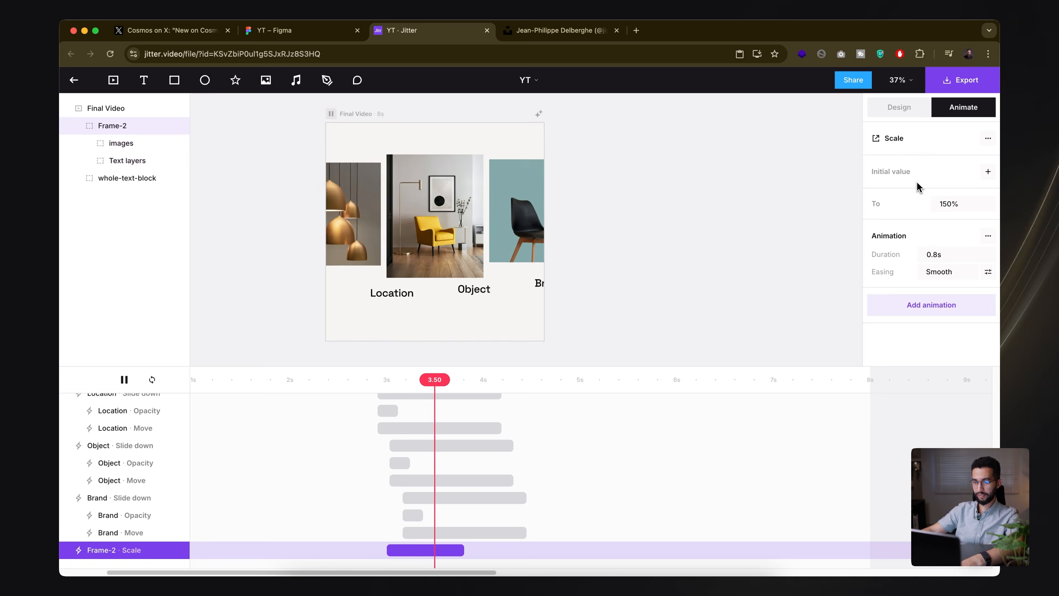
click(957, 203)
text(90)
key(Return)
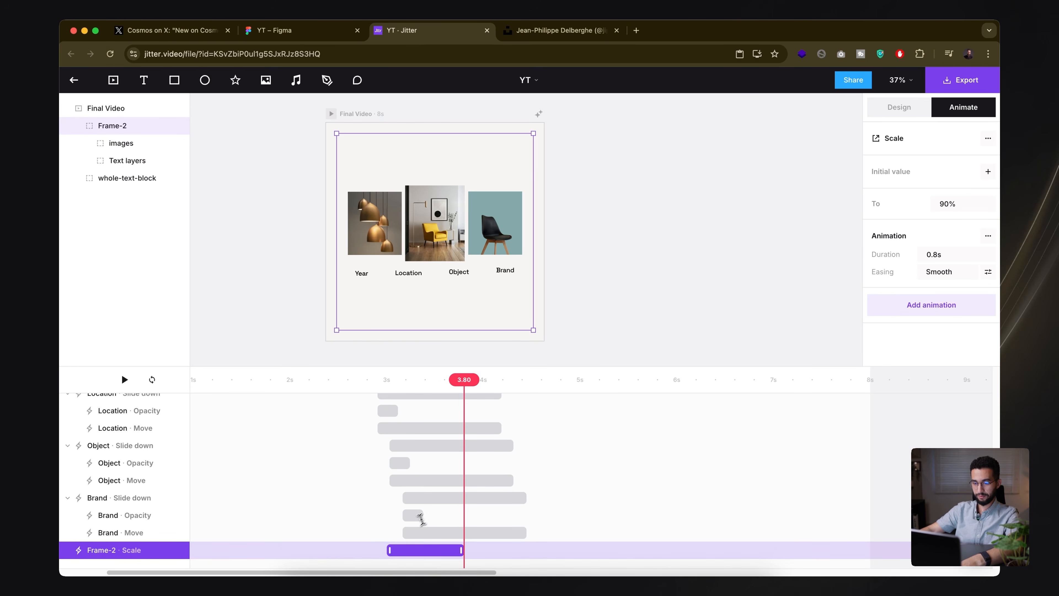
- Enlarge the timeline area and collapse the Year, Location, Object and Brand Slide down animations
scroll(386, 536, up, 2)
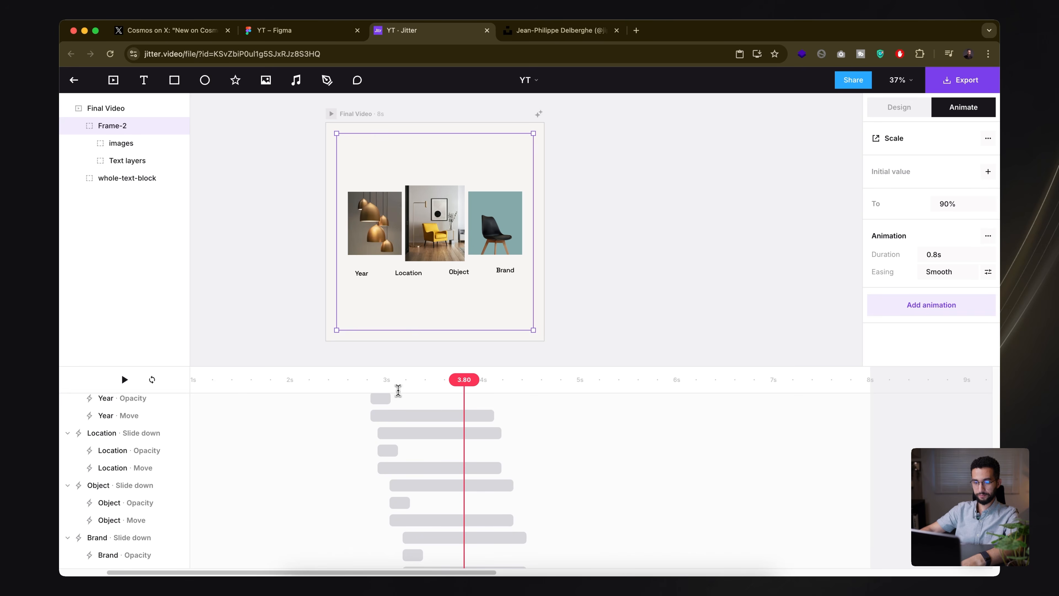
drag(402, 366, 409, 305)
scroll(414, 426, up, 3)
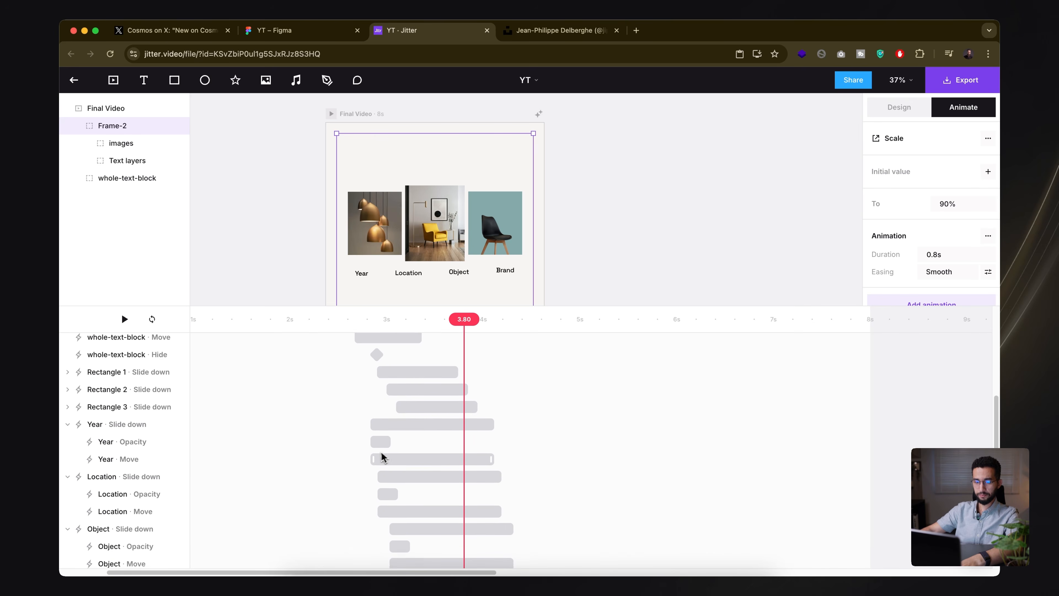
scroll(378, 454, down, 1)
click(77, 389)
click(77, 406)
click(77, 437)
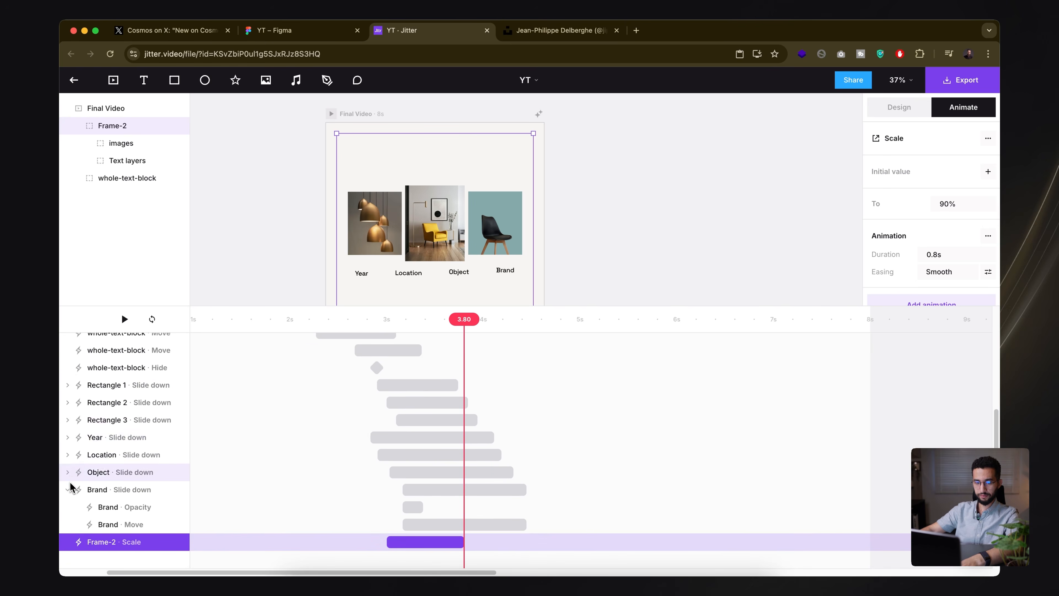
click(76, 488)
- Group the Year, Location, Object and Brand Slide down animations into a sequence named Text-animatino
click(118, 524)
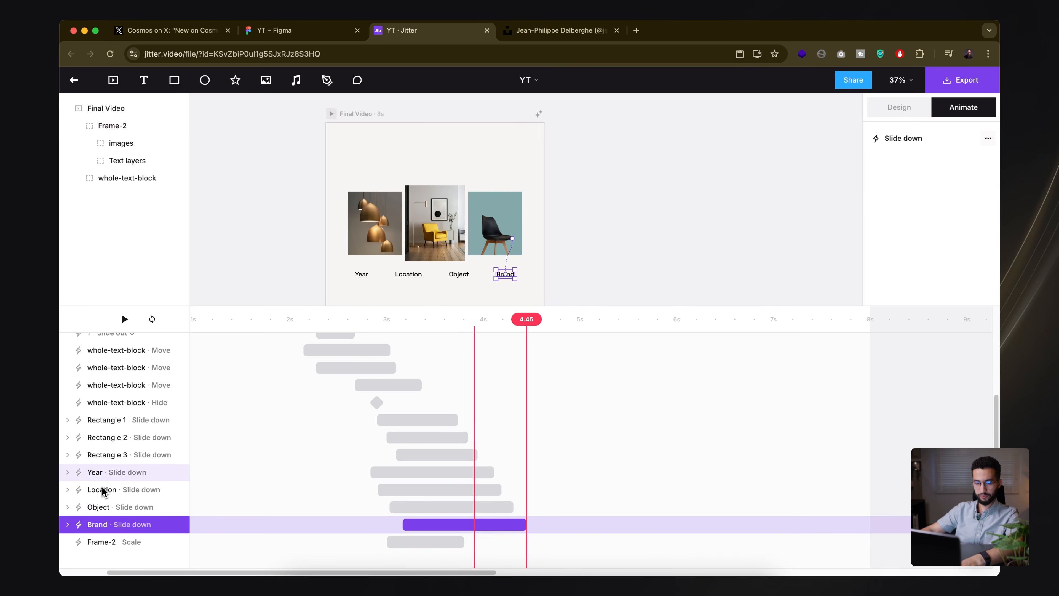
shift+click(113, 473)
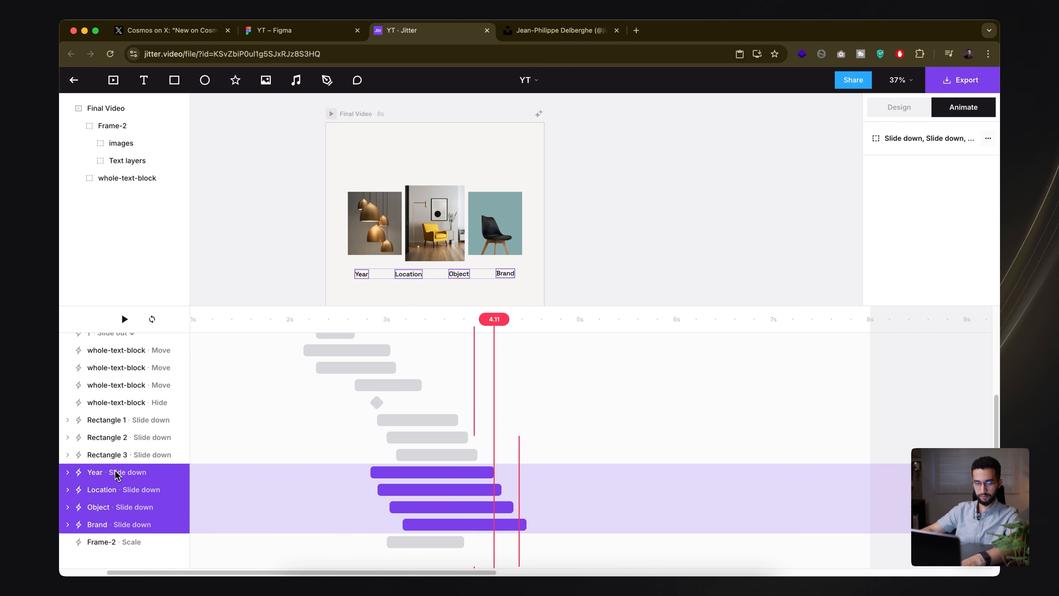
key(super+g)
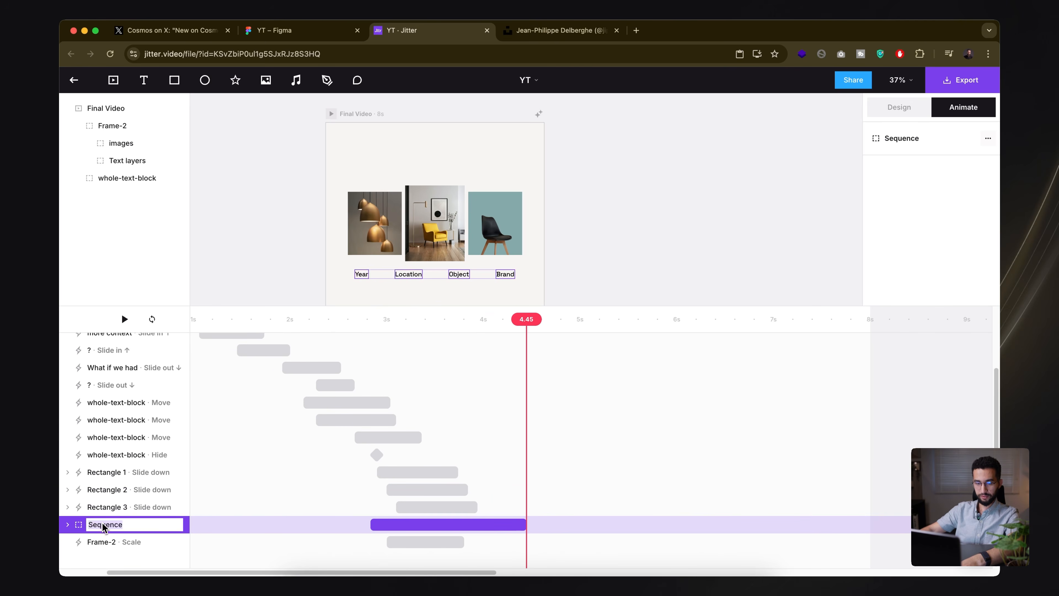
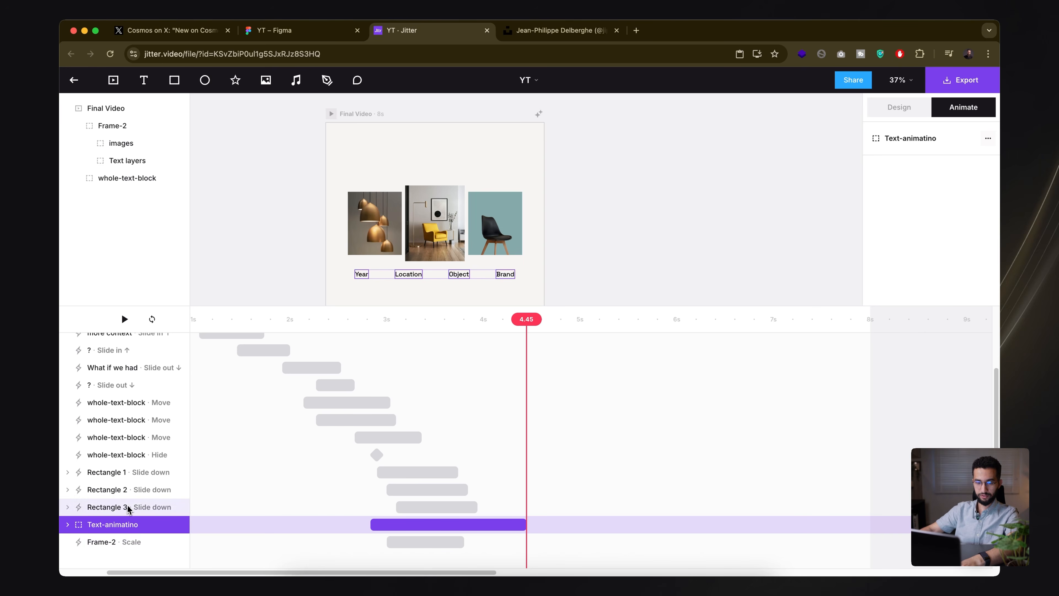
- Group the Rectangle 1, Rectangle 2 and Rectangle 3 Slide down animations into a sequence named image-animations
click(91, 507)
shift+click(124, 476)
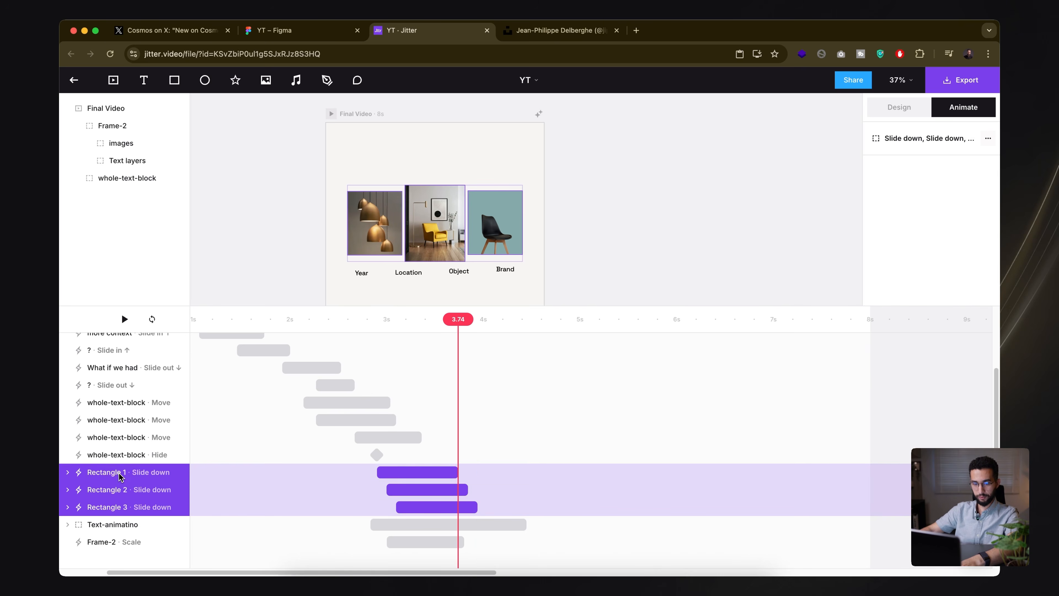
key(super+g)
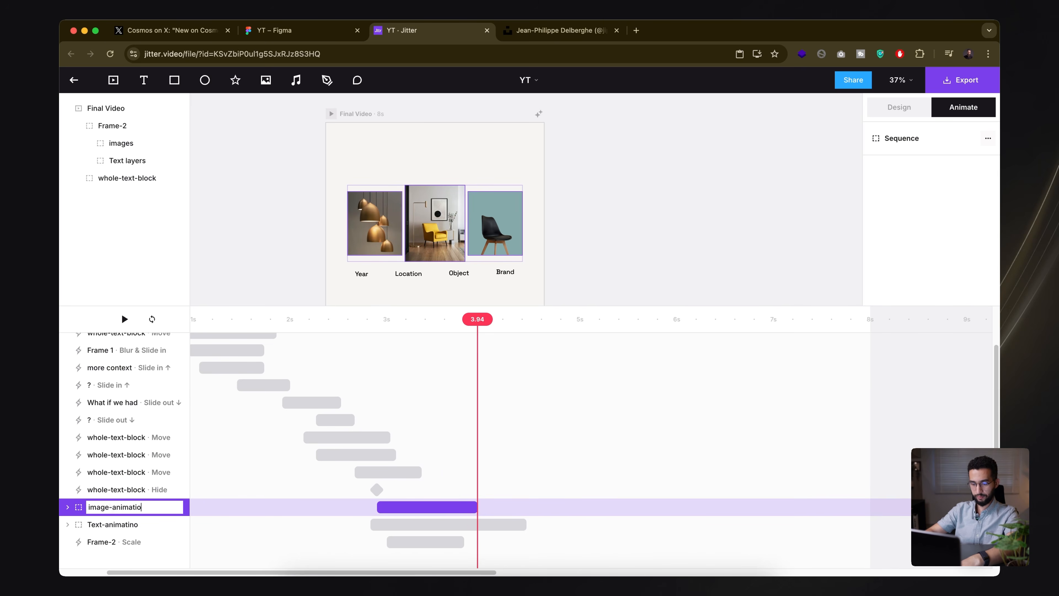
- Group all opening-text animations, from the first What if we had Slide in through whole-text-block Hide, into a sequence named Frame 1
click(113, 489)
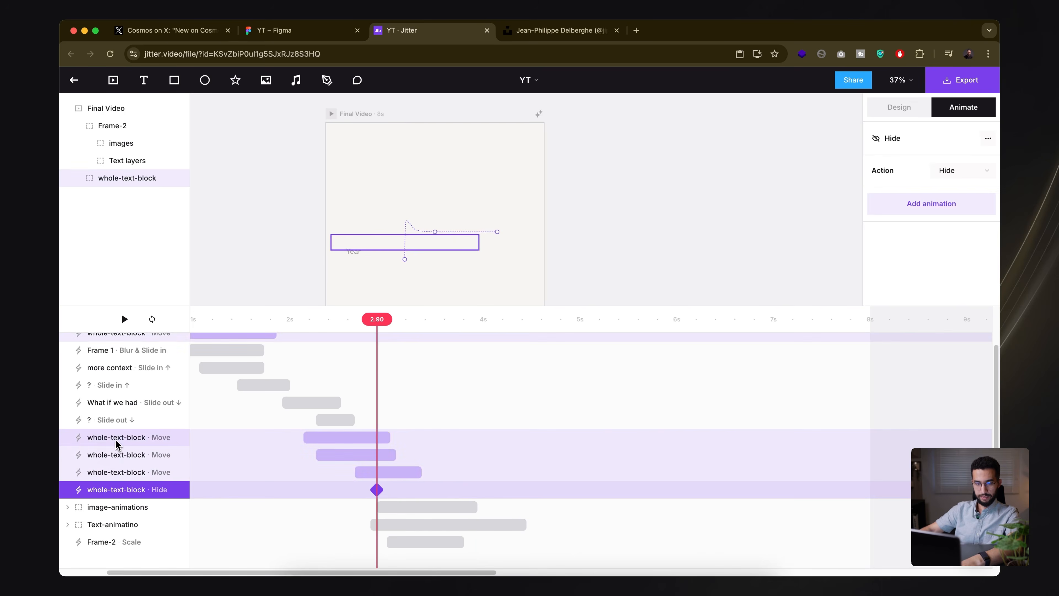
click(118, 438)
click(362, 475)
click(377, 490)
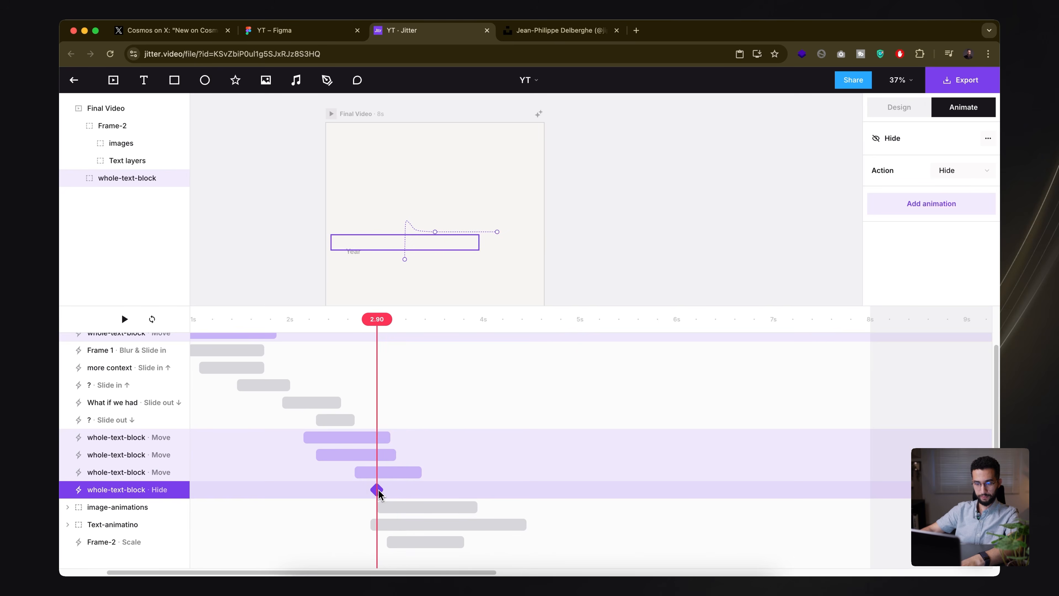
scroll(150, 419, up, 2)
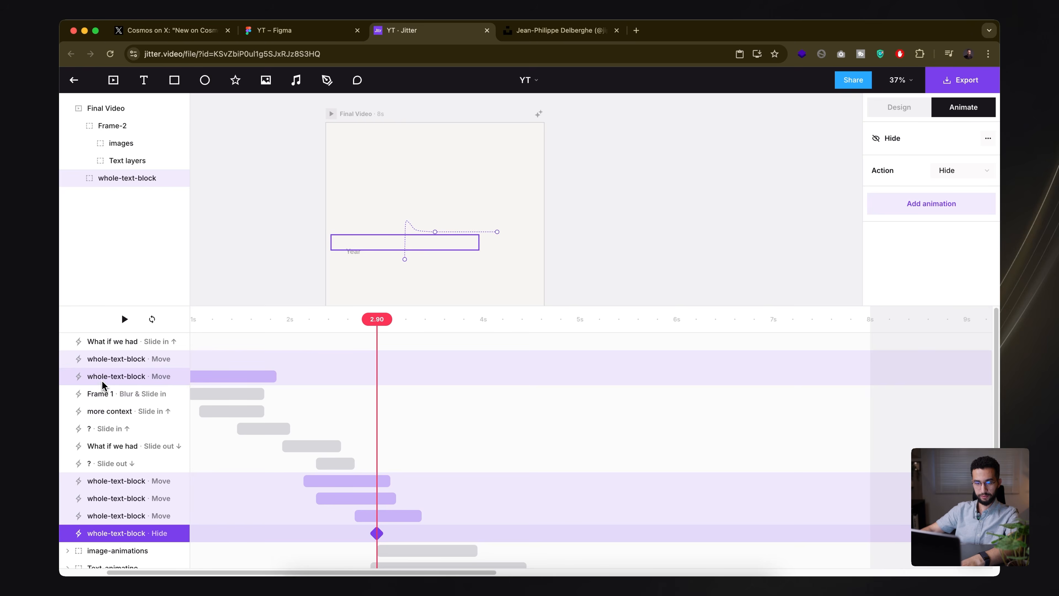
shift+click(107, 349)
key(super+g)
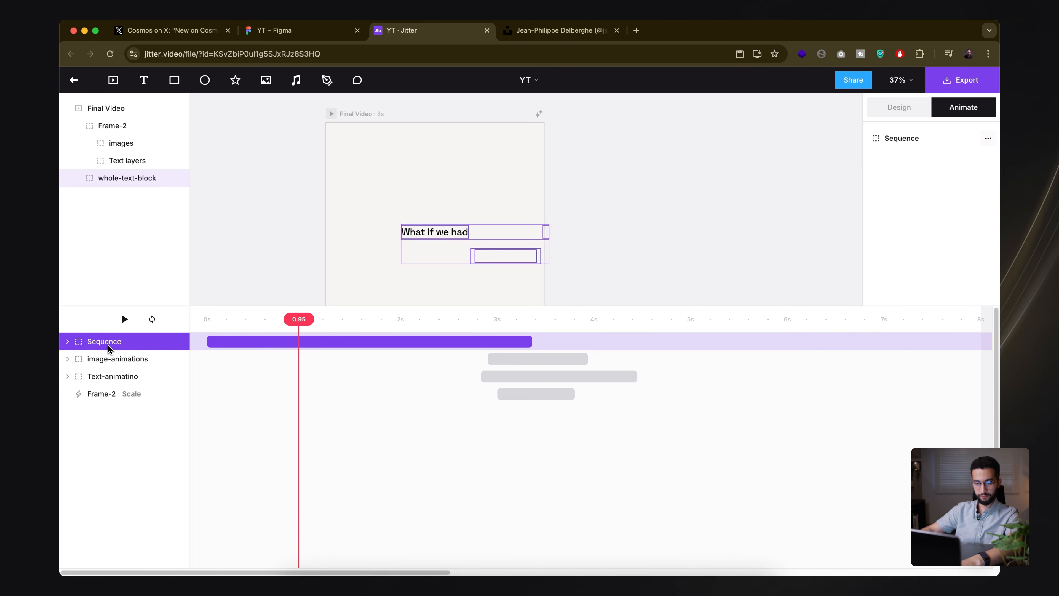
text(Frame)
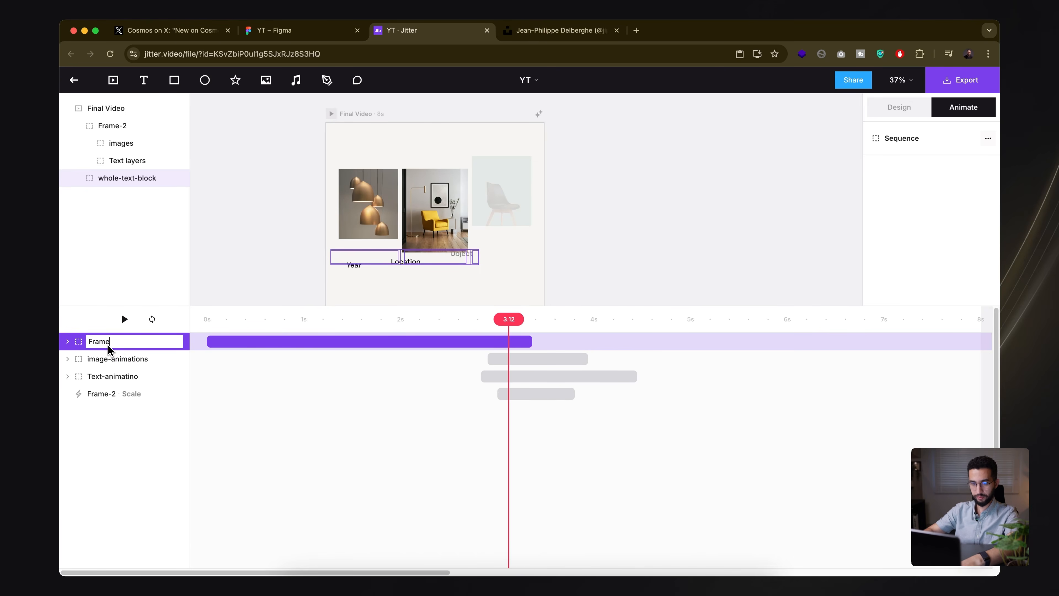
text( 1)
key(Return)
- Play back the transition from the opening text to the images and labels, from about 2.5 s
click(495, 327)
click(452, 328)
key(space)
key(space)
key(Escape)
click(494, 322)
key(space)
click(444, 321)
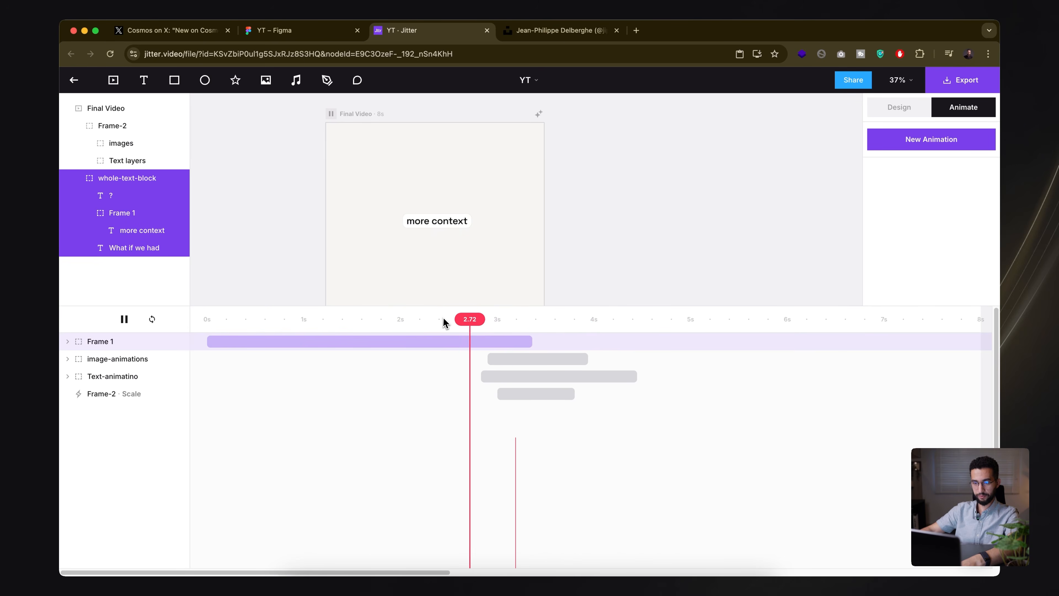
- Stretch Frame-2's Scale animation to run from about 2.29 s to about 4.5 s and play it back
click(518, 377)
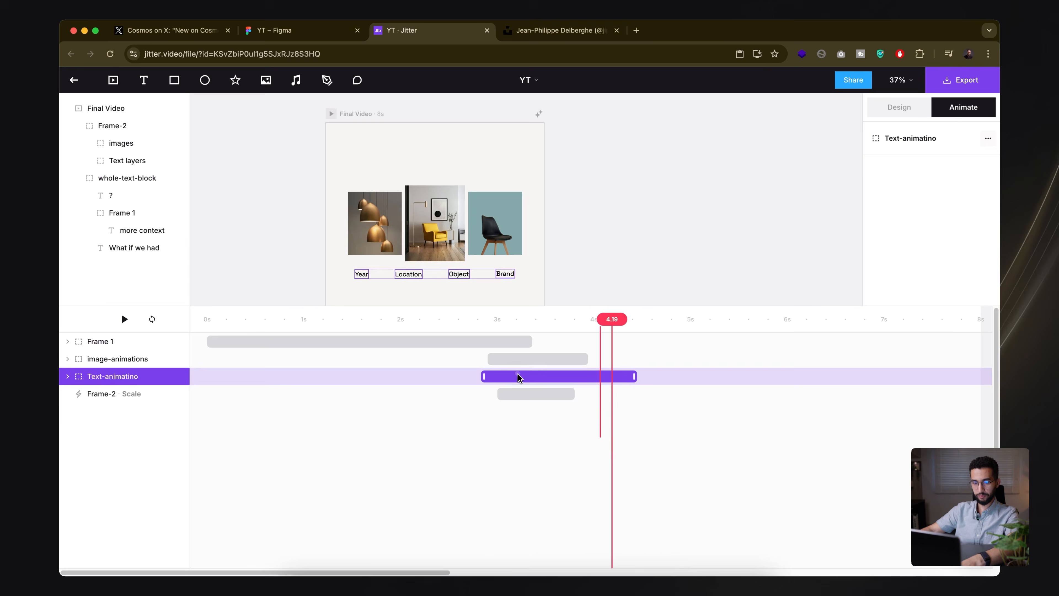
click(519, 394)
drag(503, 394, 477, 394)
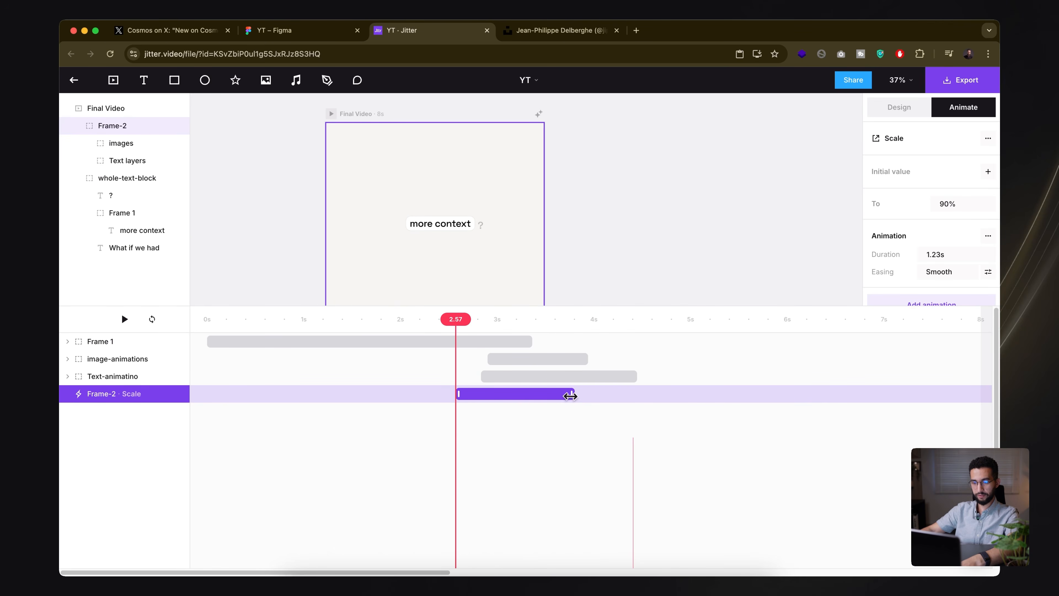
drag(570, 396, 604, 393)
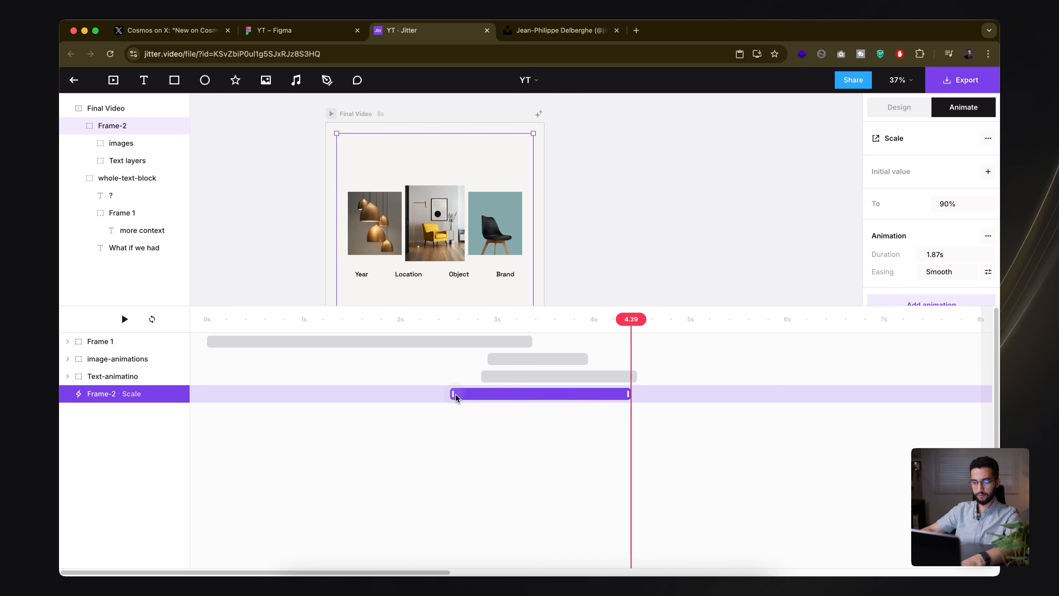
drag(443, 394, 430, 394)
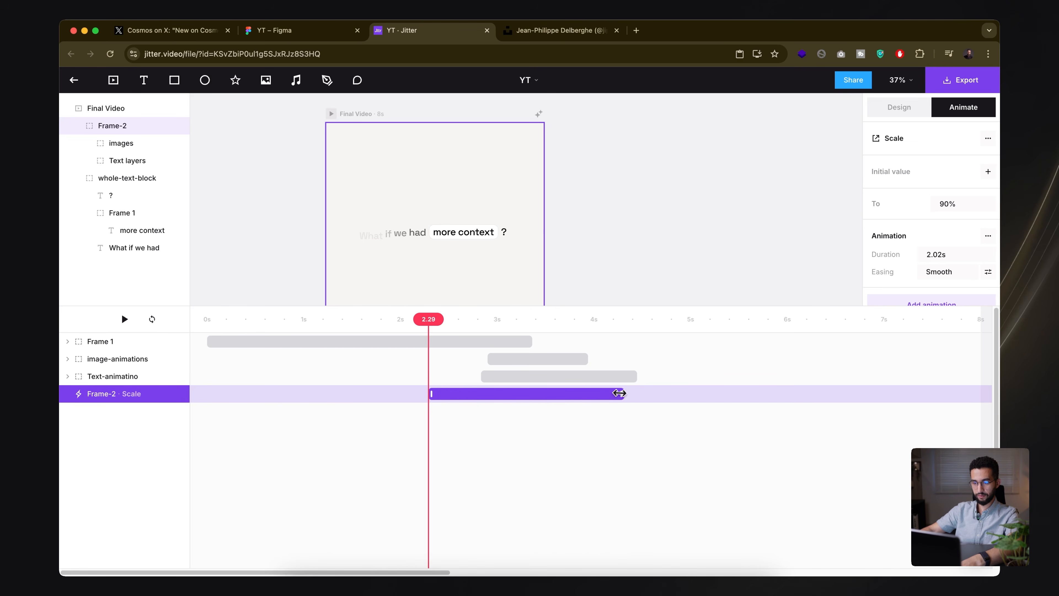
drag(620, 393, 637, 393)
key(Escape)
click(433, 320)
key(space)
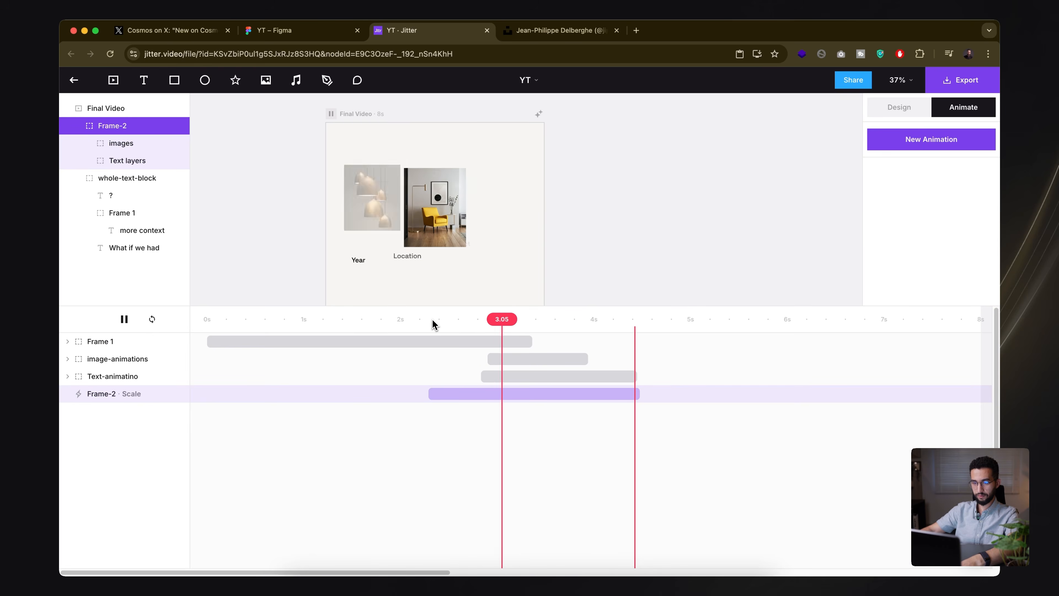
- Shorten Frame-2's Scale animation from its start to a 1.86 s duration and replay the scene
click(473, 319)
click(446, 392)
drag(446, 392, 461, 392)
key(space)
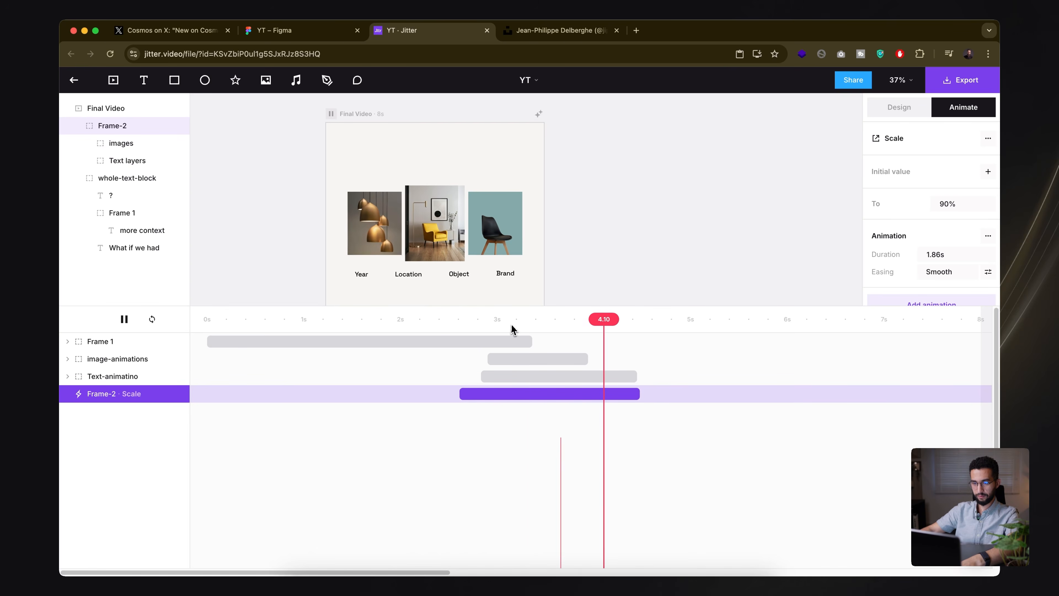
key(Escape)
click(473, 321)
key(space)
- Extend the end of Frame-2's Scale animation to 4.82 s for a 2.2 s duration and play it back
drag(639, 393, 672, 394)
key(Escape)
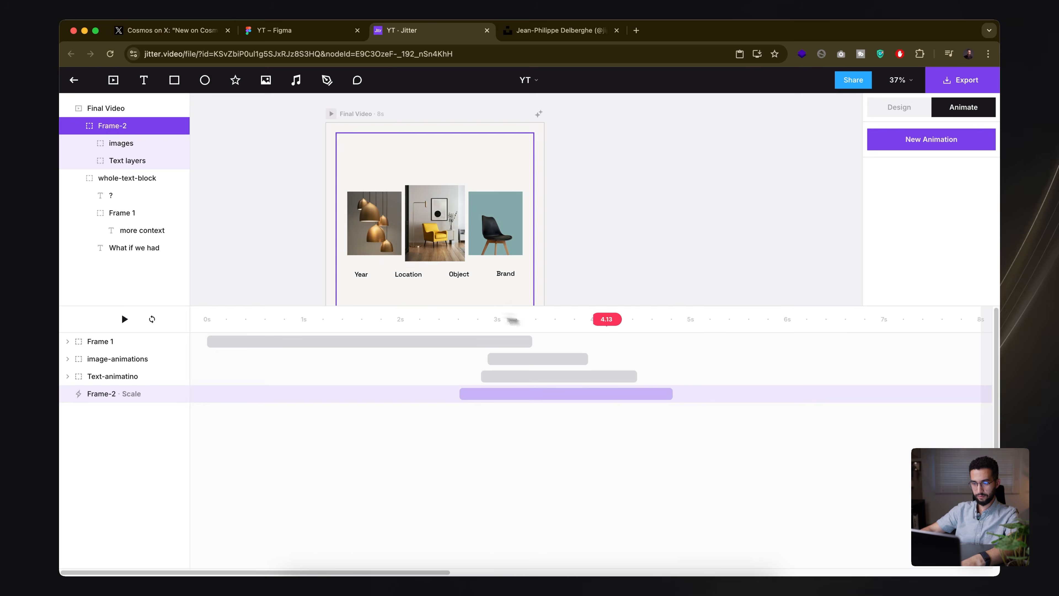
click(434, 319)
key(space)
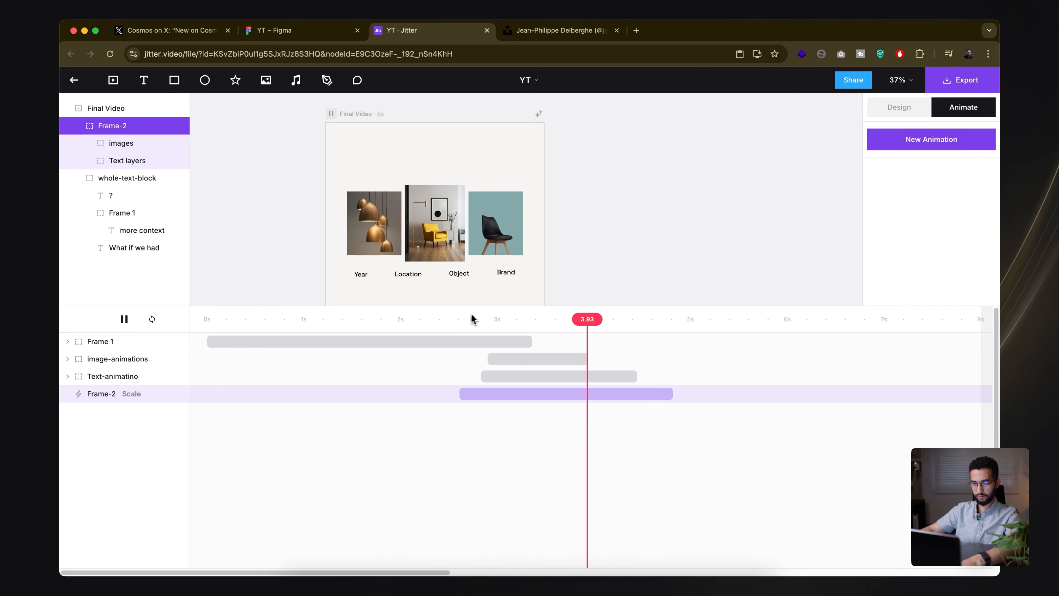
key(space)
- Set Frame-2's Scale animation to end at 88% with Natural easing
click(562, 395)
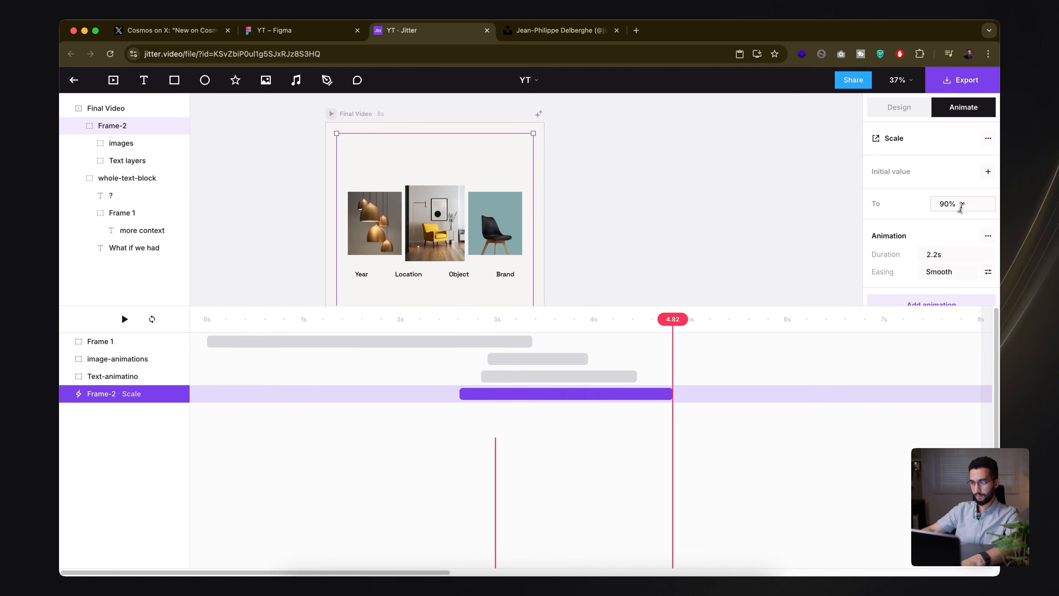
click(962, 205)
text(88)
key(Return)
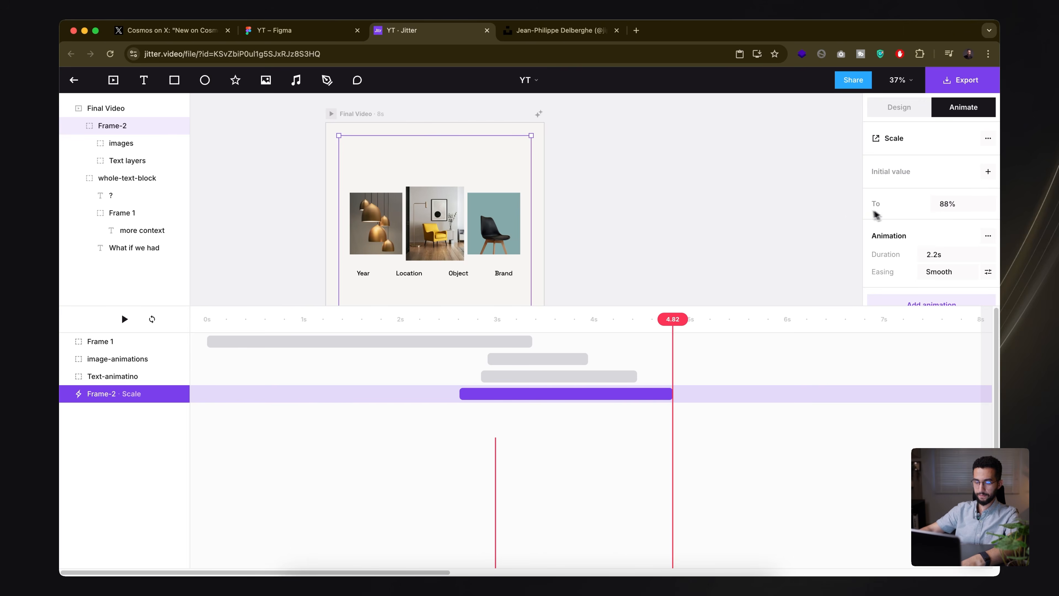
click(934, 276)
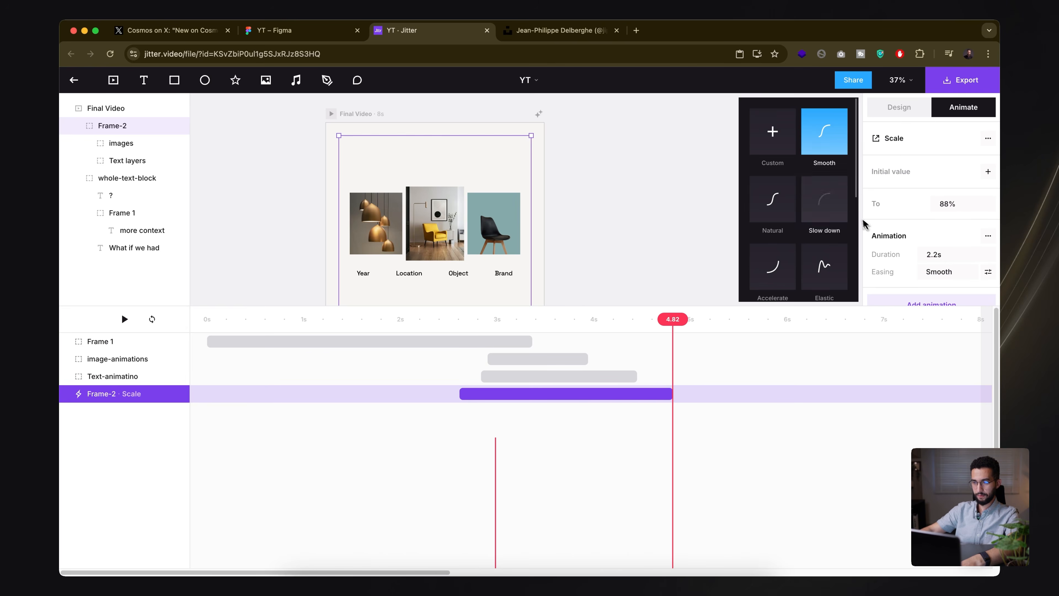
click(782, 196)
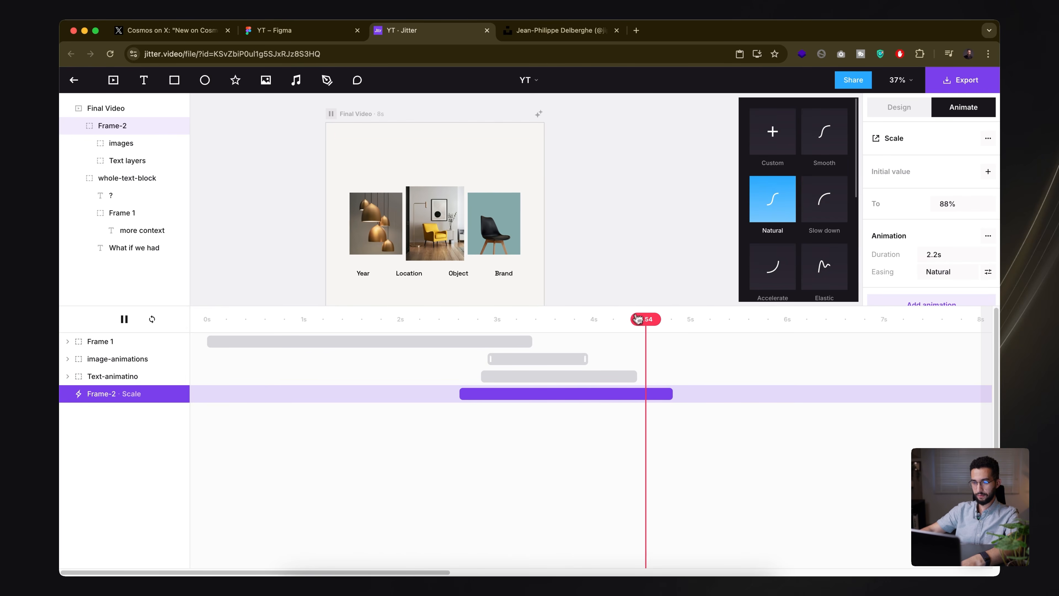
- Retime Frame-2's Scale animation to start at 2.16 s and end at about 5.1 s
drag(667, 396, 653, 390)
drag(503, 395, 417, 394)
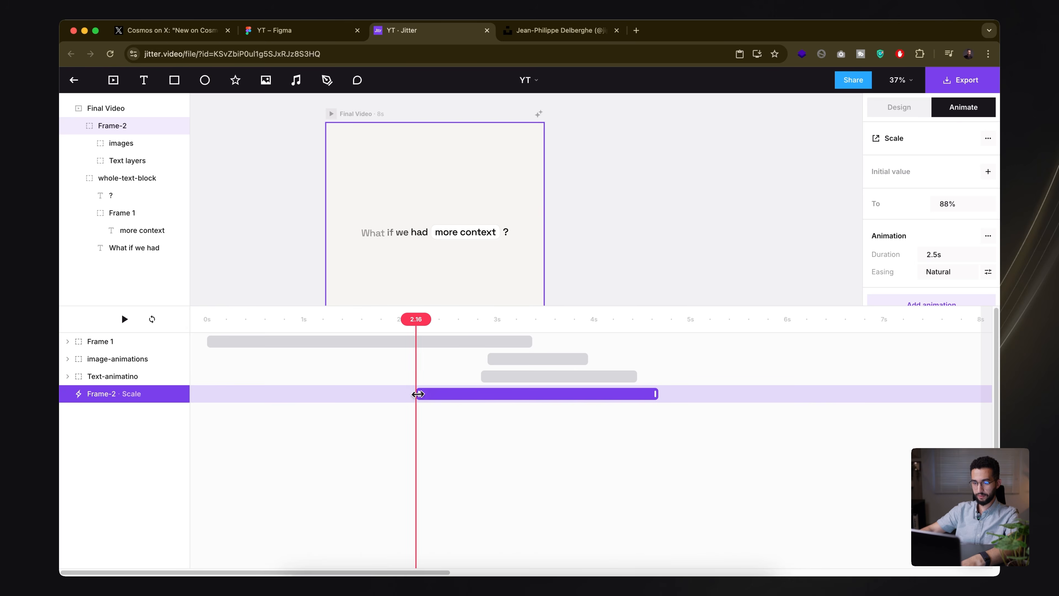
drag(656, 394, 701, 394)
click(562, 328)
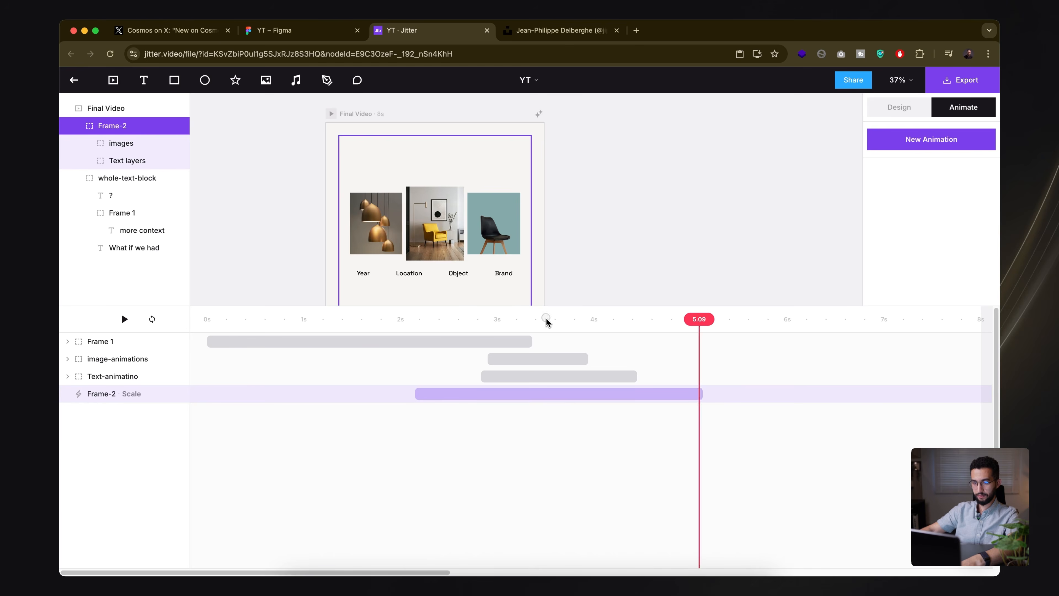
- Replay the images-and-labels scene several times from about 2.2 s to check the frame's scaling
drag(548, 321, 418, 321)
key(space)
key(space)
drag(529, 320, 438, 324)
key(space)
key(space)
click(442, 328)
key(space)
key(space)
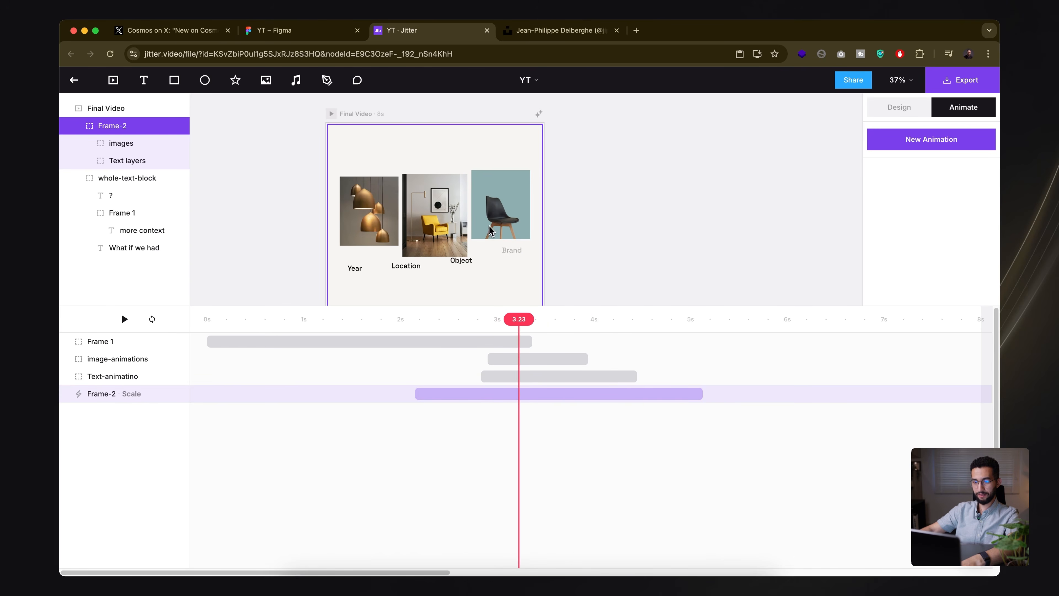
key(space)
click(433, 322)
key(space)
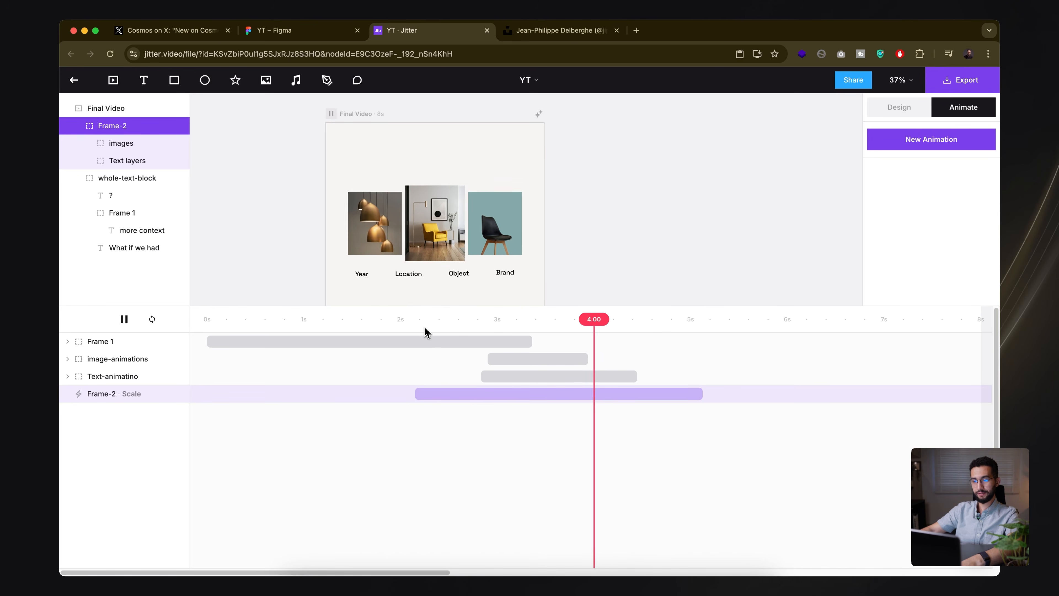
key(space)
click(438, 320)
key(space)
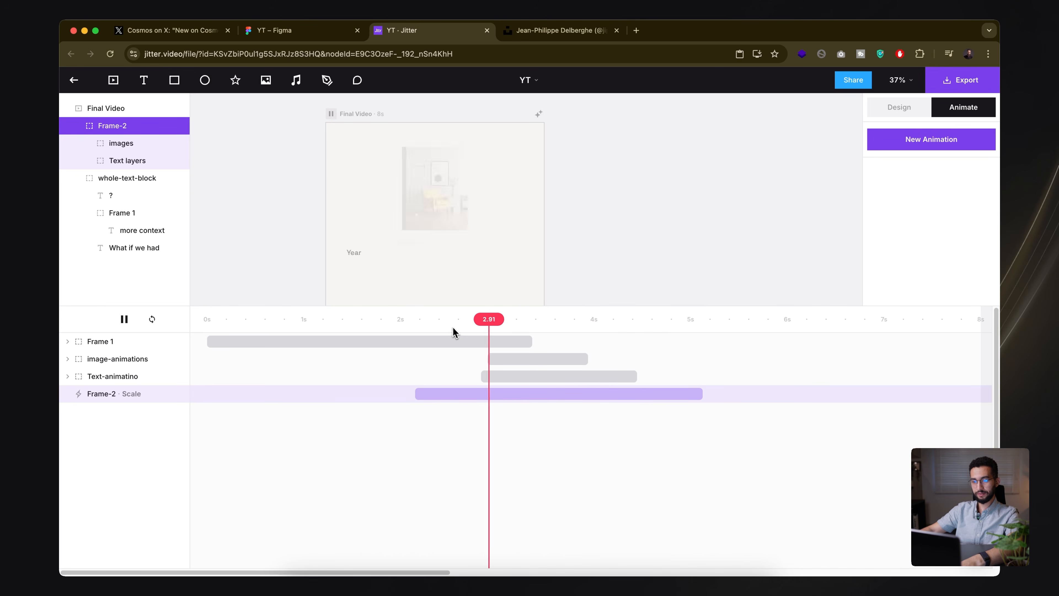
key(space)
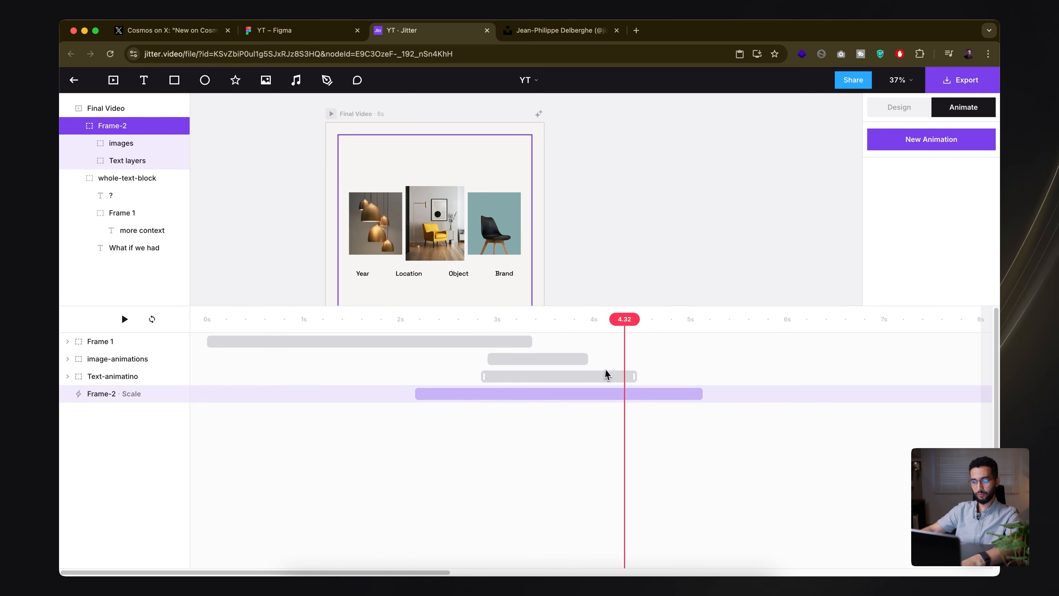
- Shorten Frame-2's Scale animation to end at 4.34 s for a 2.18 s duration and play it back
drag(692, 396, 618, 392)
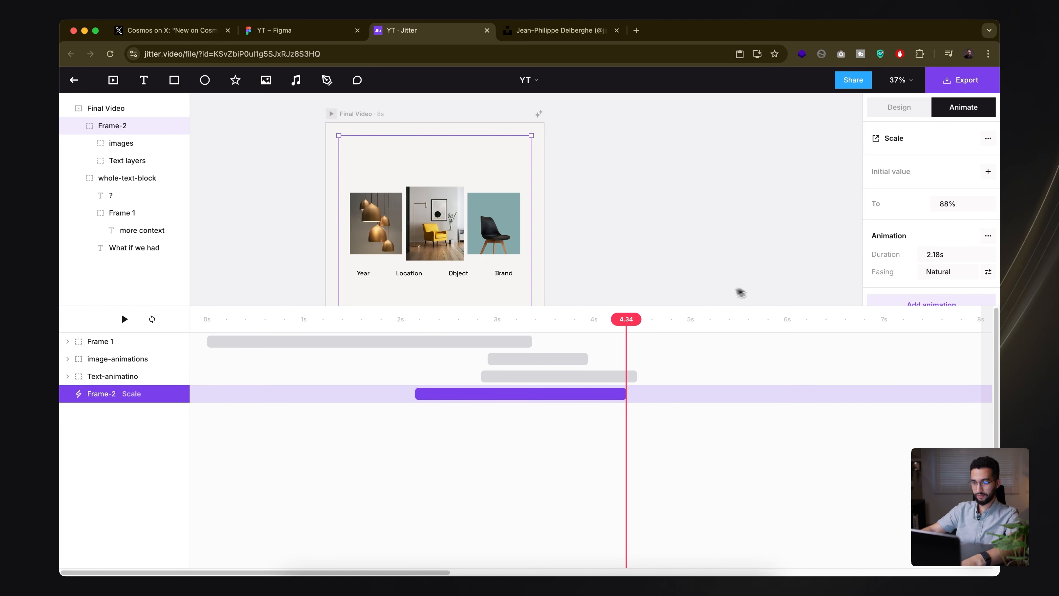
click(427, 329)
key(space)
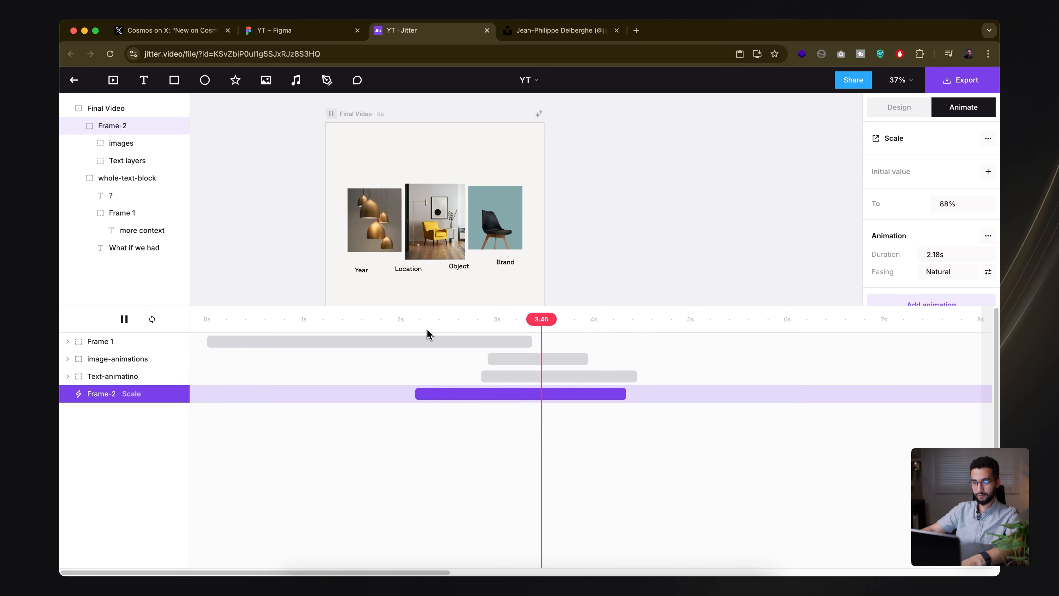
- Lengthen Frame-2's Scale animation to end at 4.66 s for a 2.5 s duration and play it back
key(space)
drag(622, 396, 660, 393)
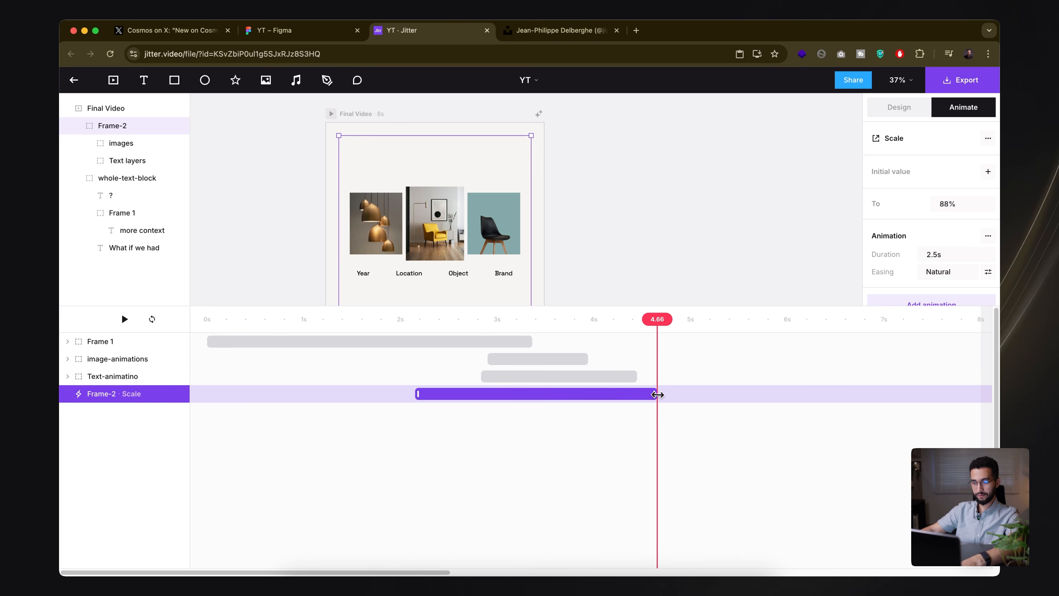
click(459, 321)
key(space)
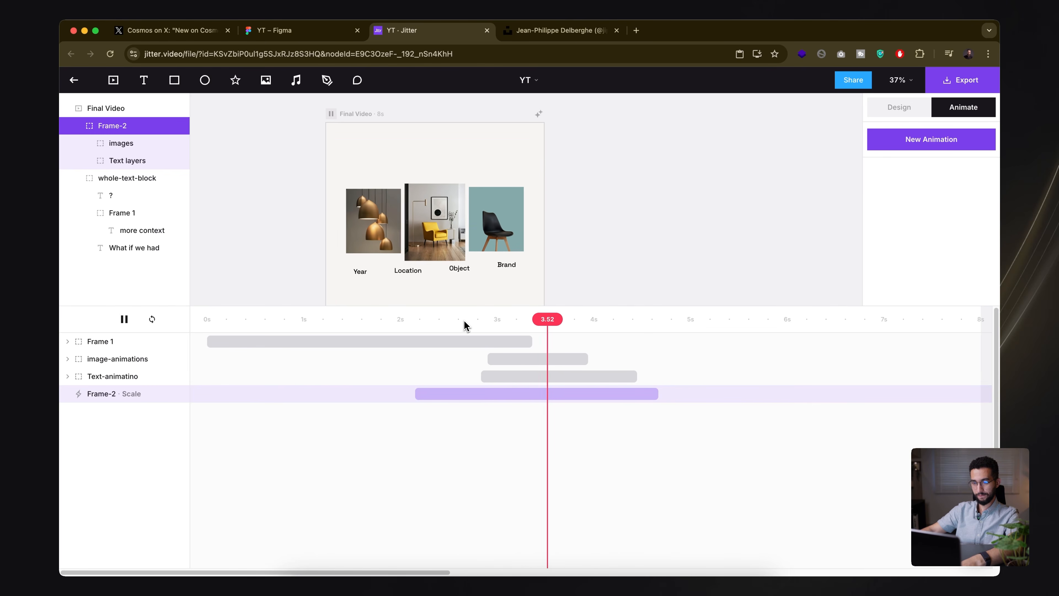
key(space)
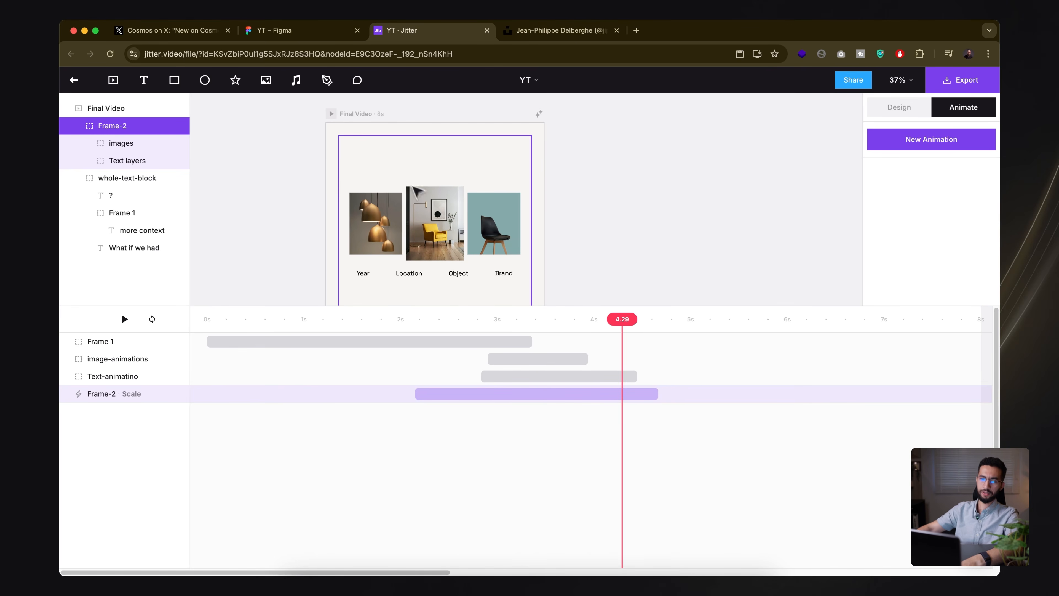
click(414, 277)
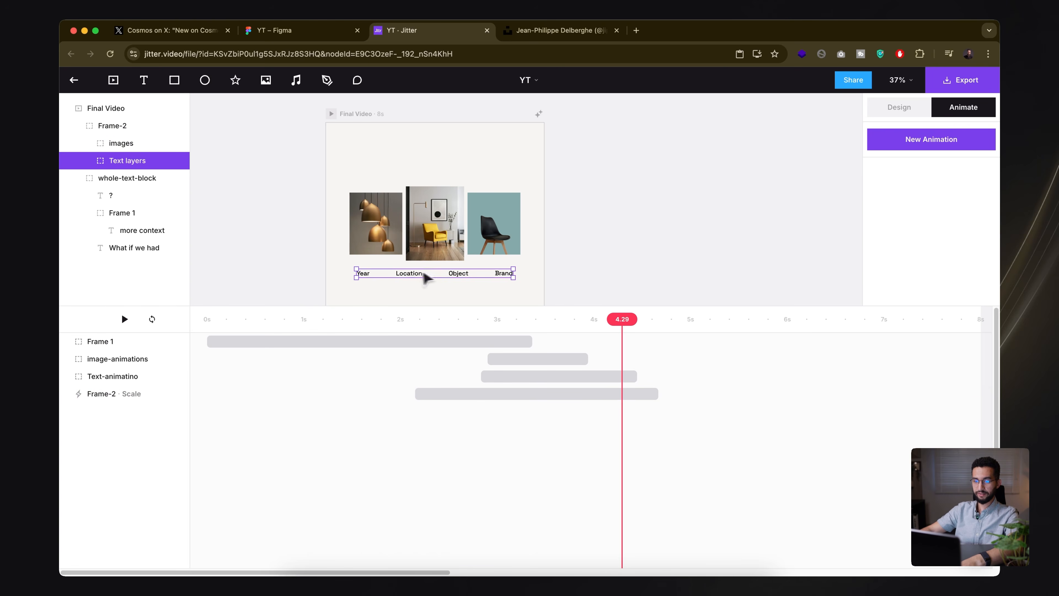
click(935, 146)
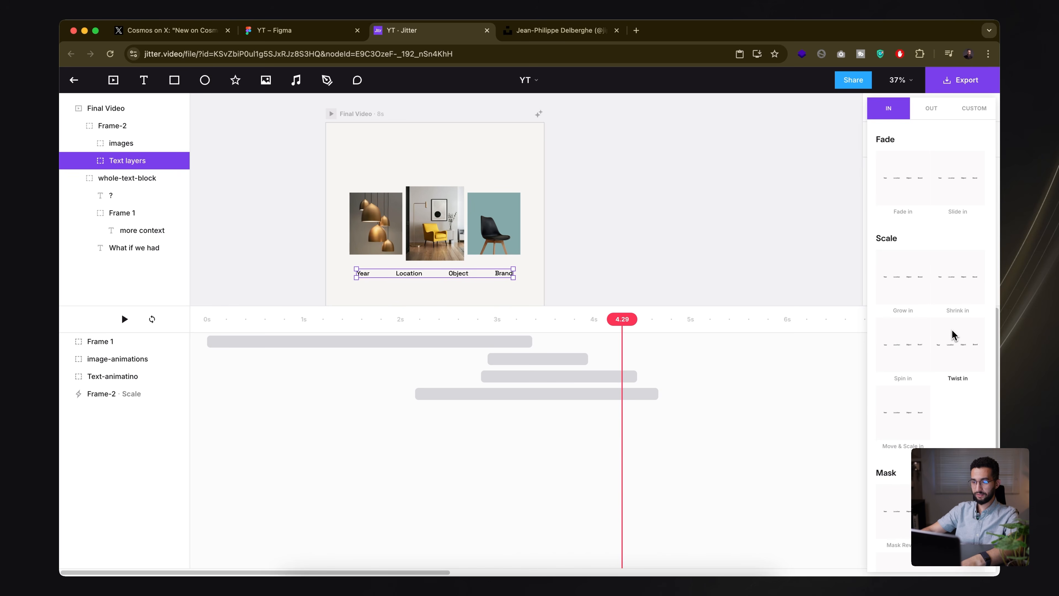
click(974, 119)
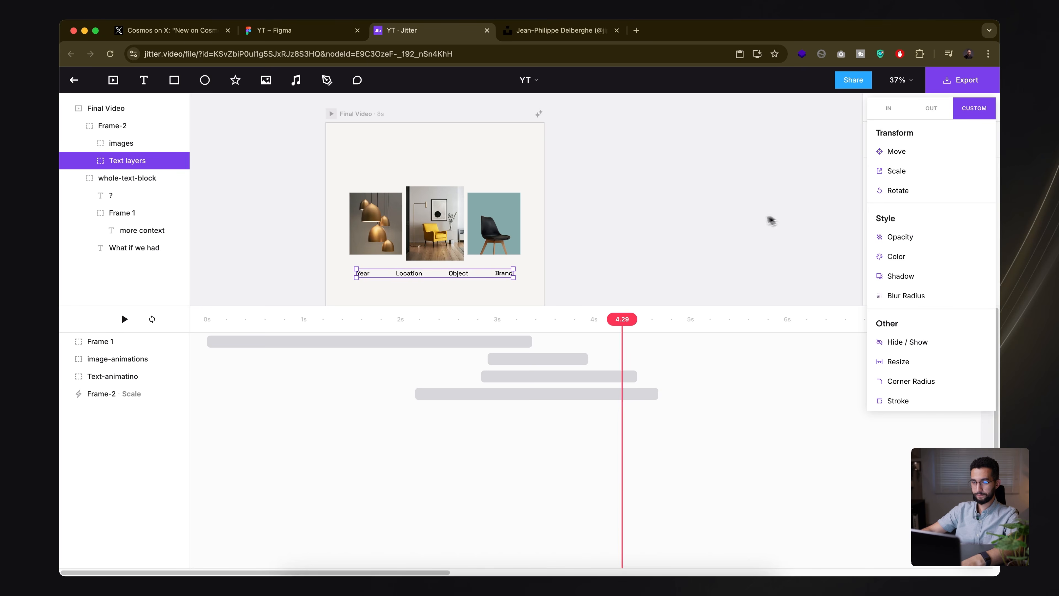
double_click(375, 275)
click(909, 135)
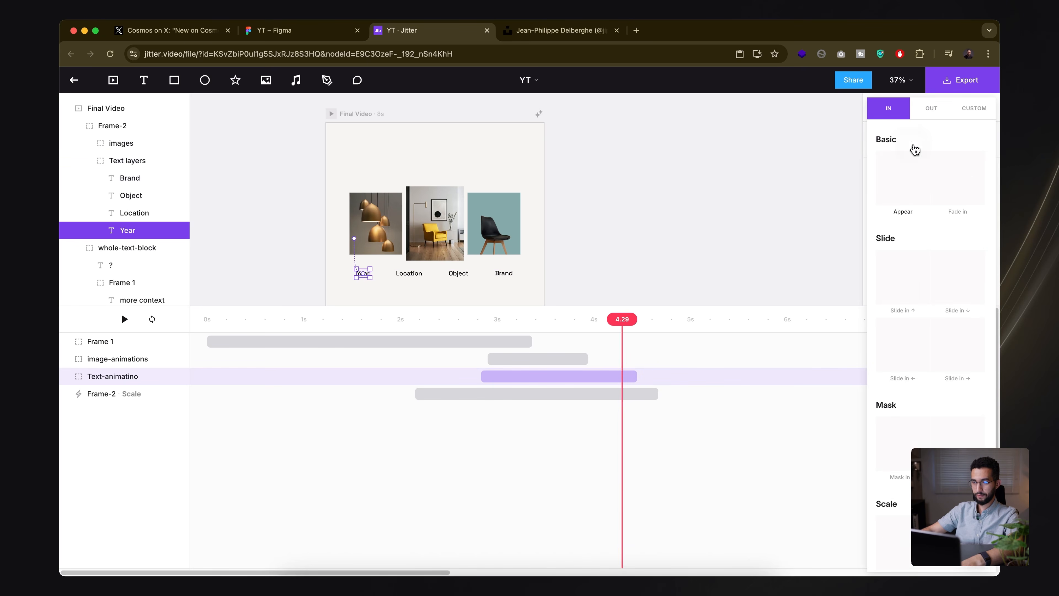
scroll(937, 346, down, 3)
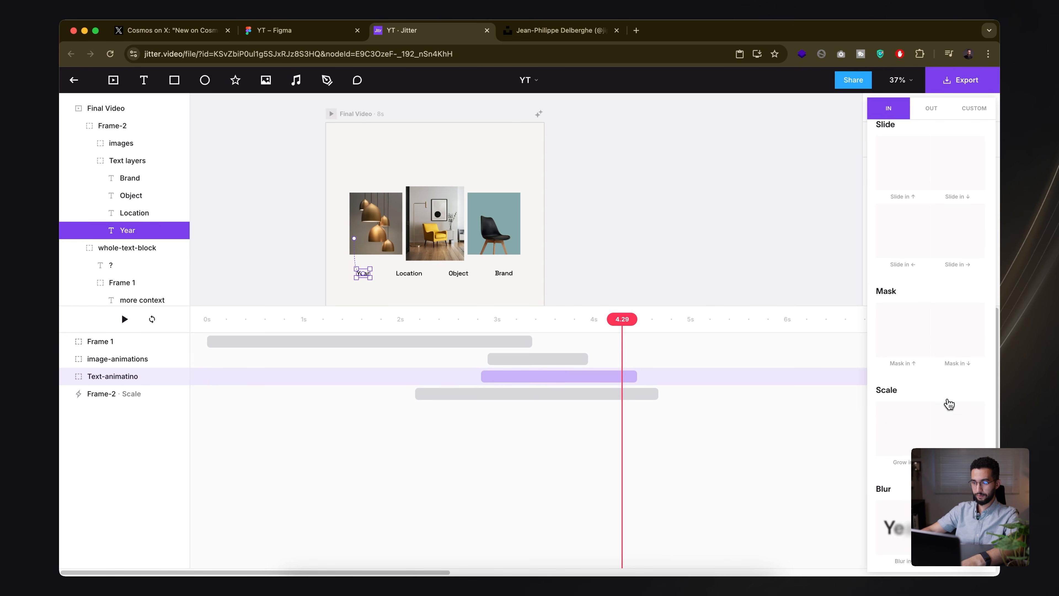
click(958, 527)
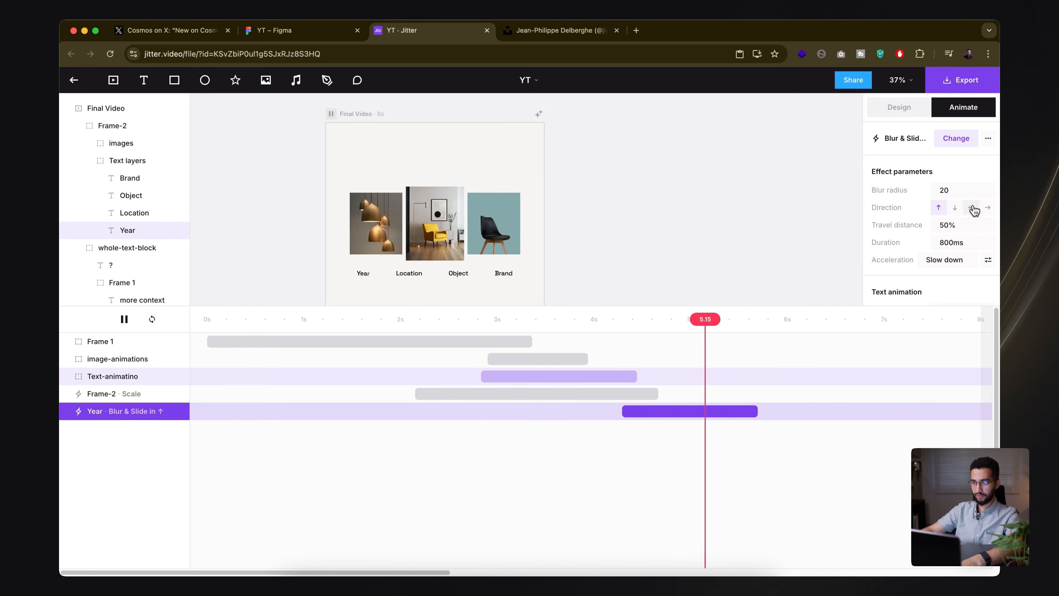
click(938, 207)
- Add a Blur & Slide out animation to the Year label with downward direction, applied to lines
click(959, 139)
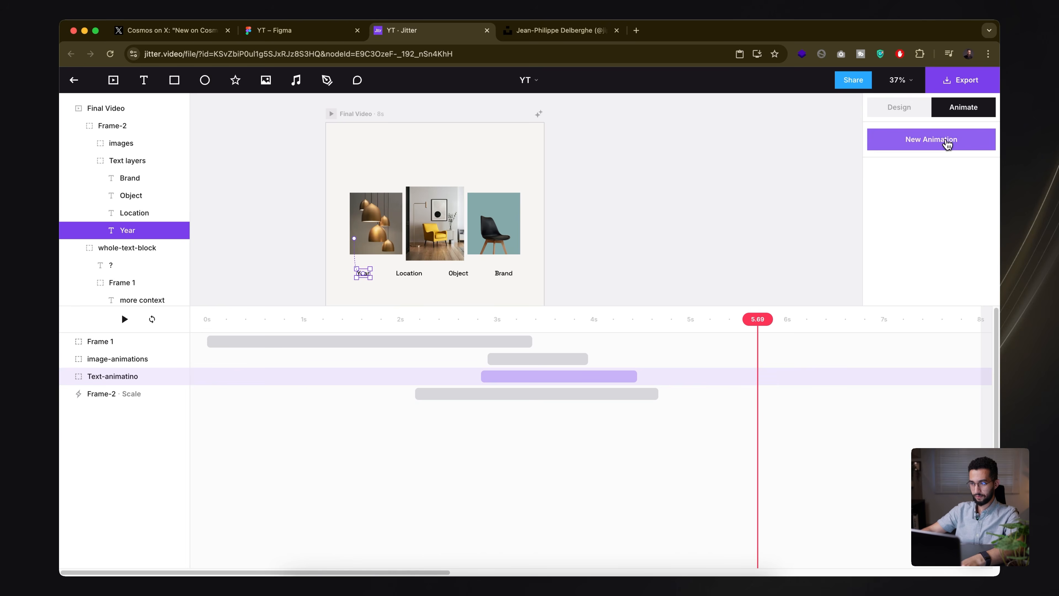
click(929, 111)
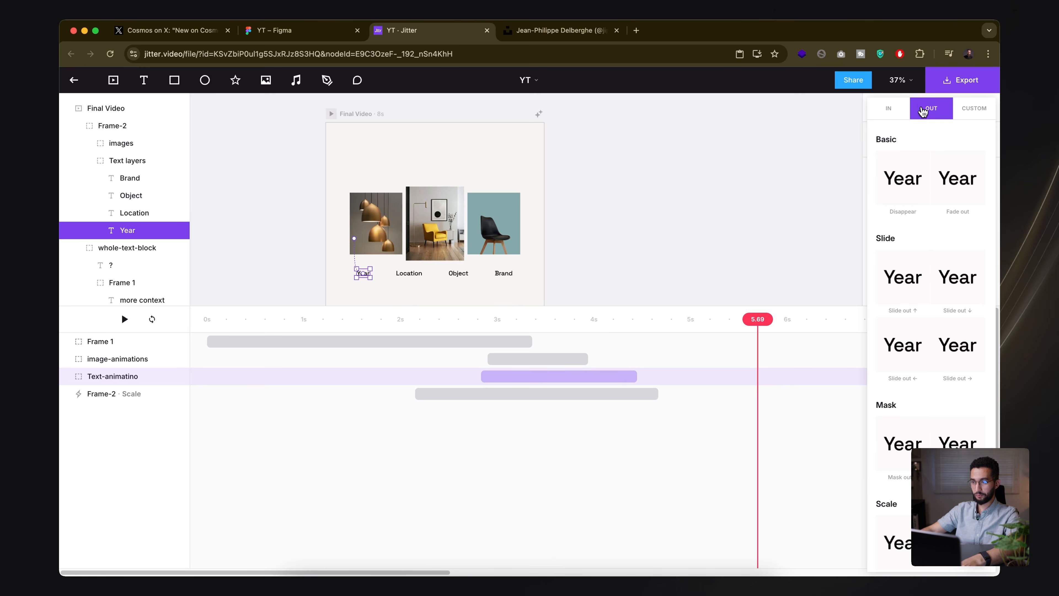
scroll(930, 386, down, 3)
click(899, 528)
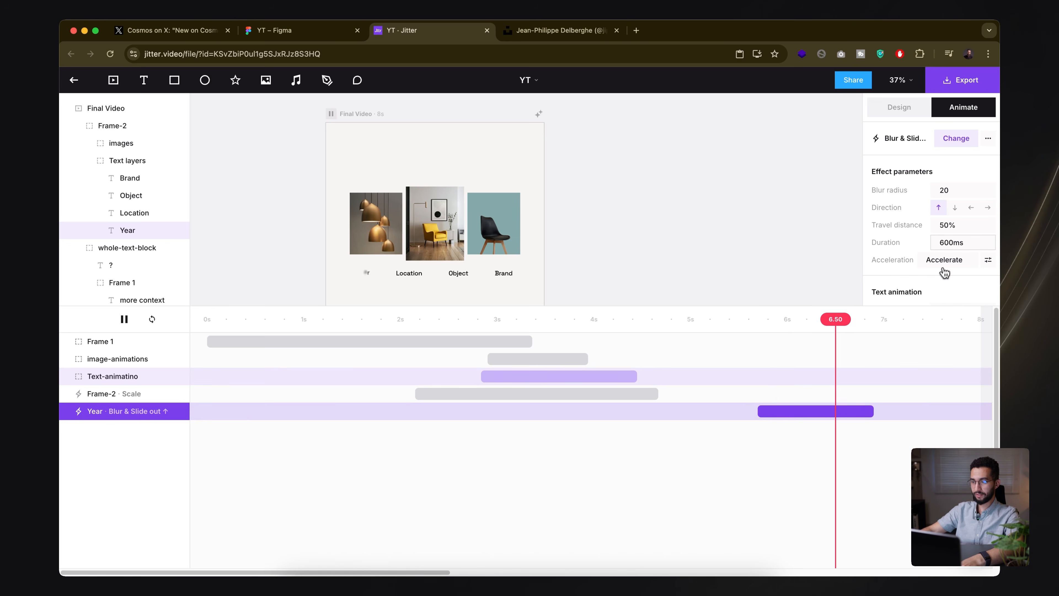
scroll(959, 242, down, 2)
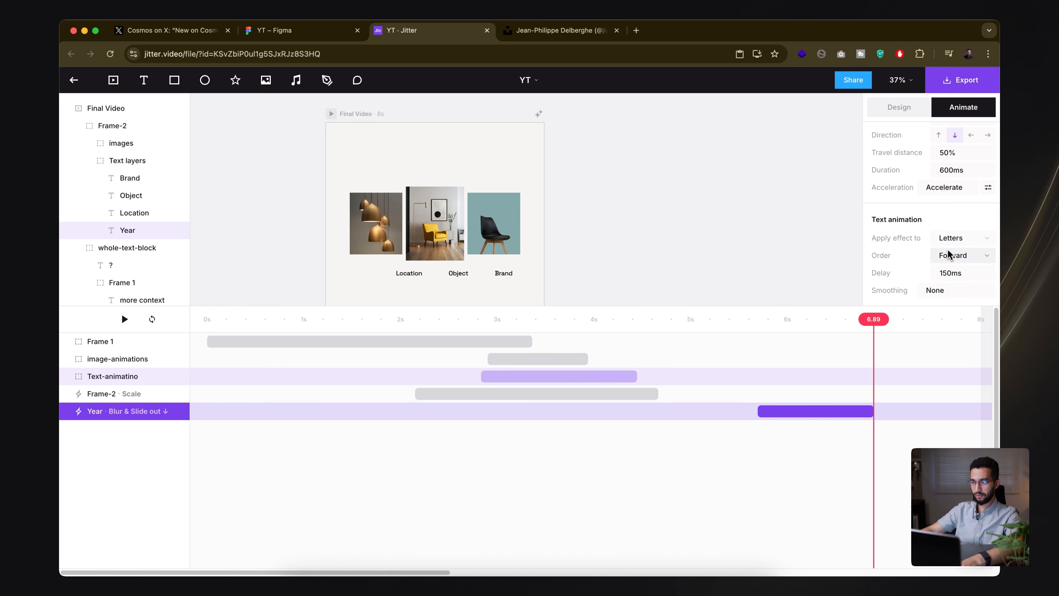
click(946, 237)
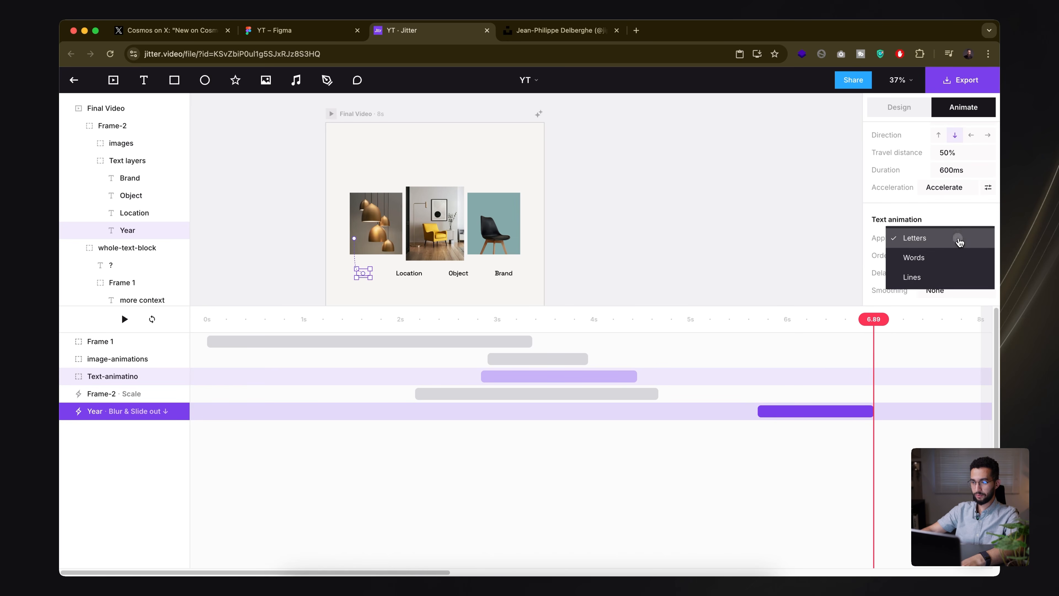
click(926, 277)
- Retime Year's Blur & Slide out to run from about 4.01 s to 4.38 s with a 370 ms duration
drag(794, 414, 580, 415)
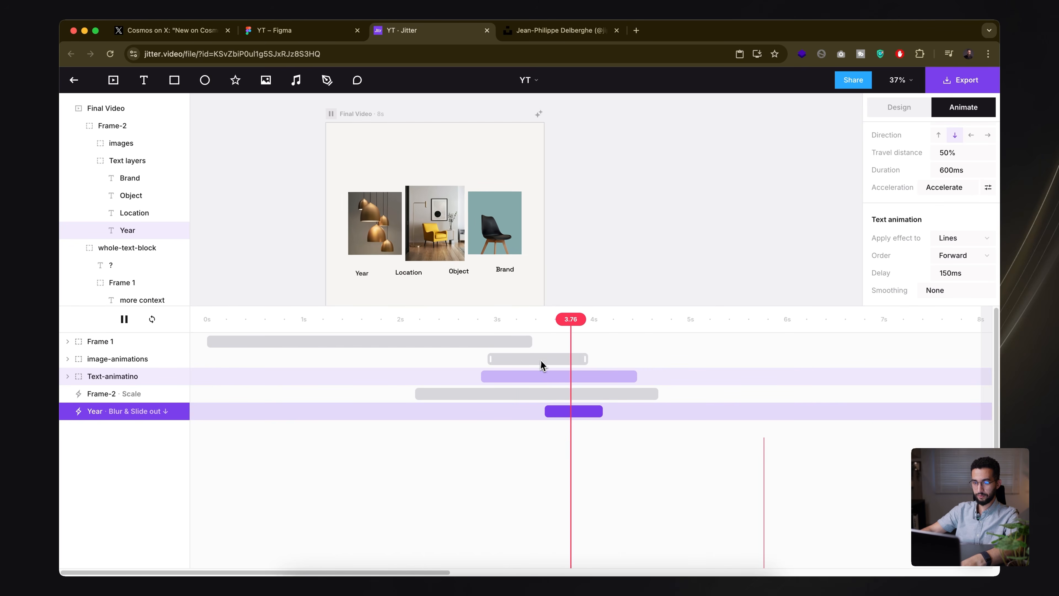
drag(563, 412, 595, 412)
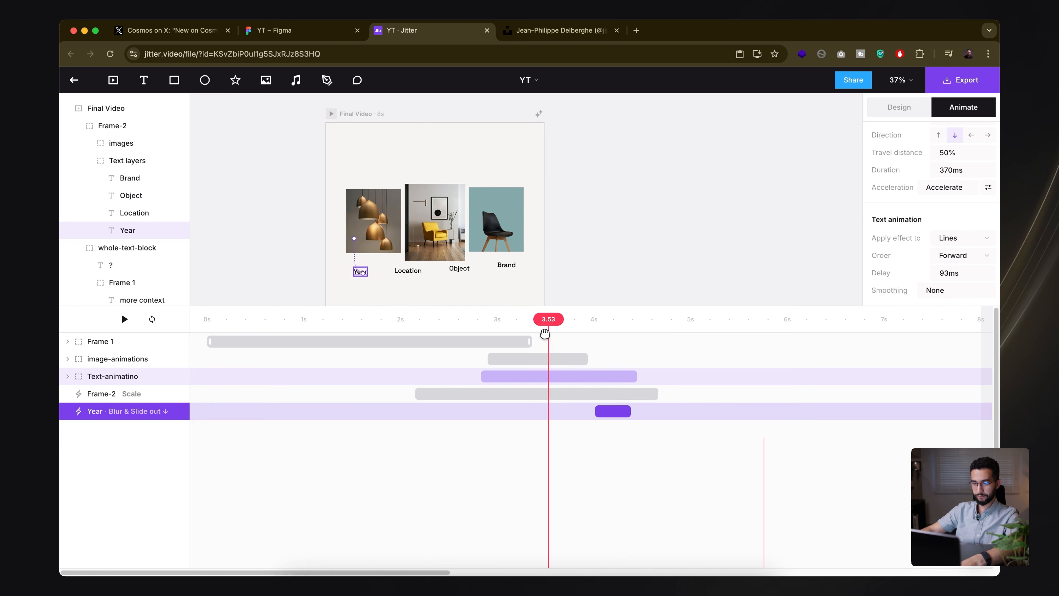
click(650, 462)
- Copy Year's Blur & Slide out animation onto the Location, Object and Brand labels
click(620, 412)
key(ctrl+c)
click(424, 274)
key(ctrl+v)
click(459, 274)
key(ctrl+v)
click(504, 273)
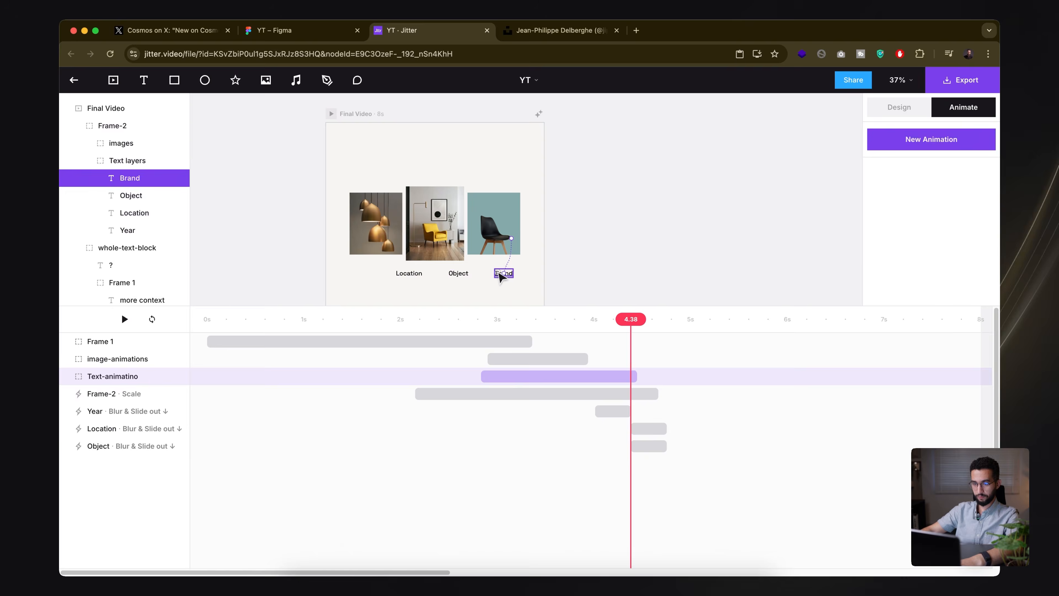
key(ctrl+v)
- Stagger the Location, Object and Brand slide-outs slightly after Year's, ending Brand's at 4.53 s, and play the result
drag(649, 429, 630, 464)
click(649, 446)
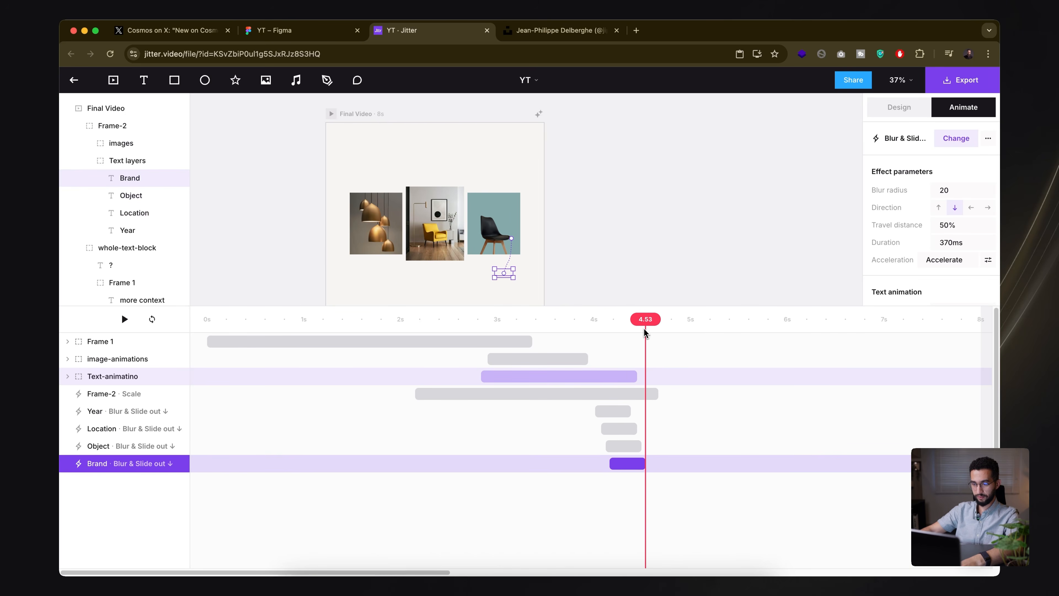
click(533, 318)
key(space)
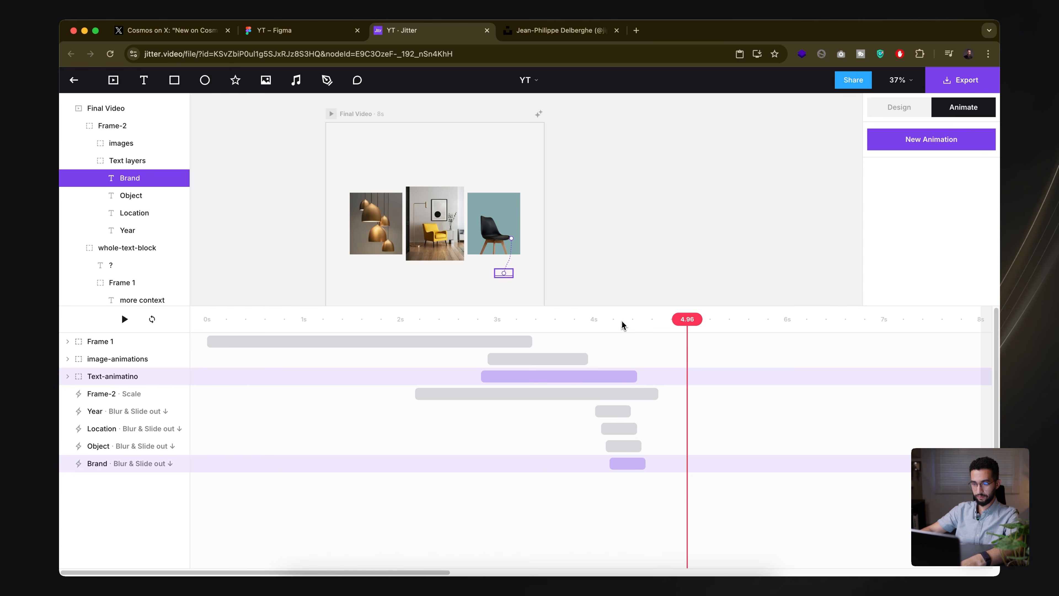
click(543, 311)
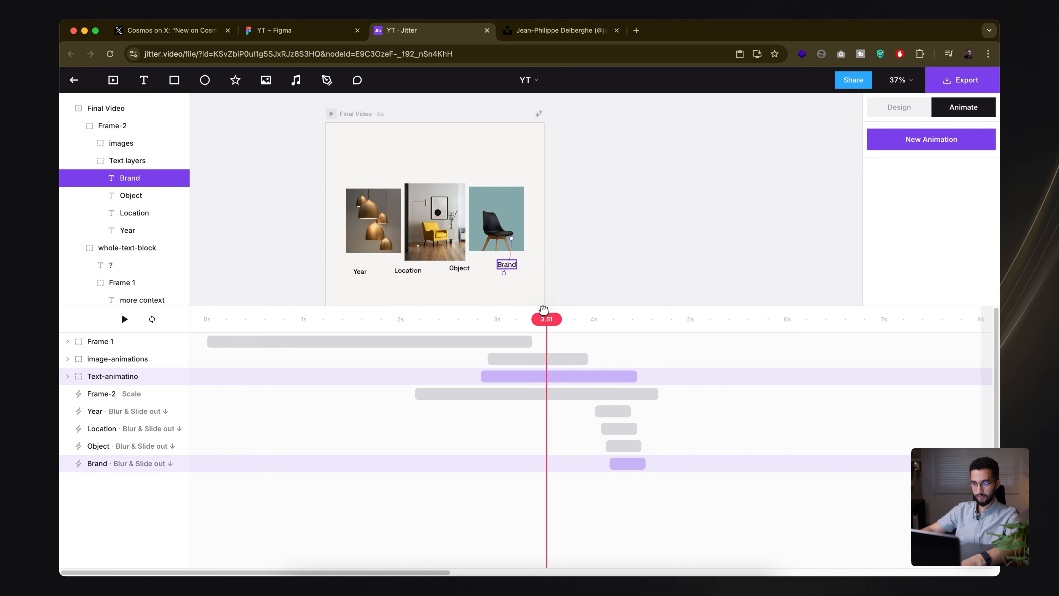
- Add a custom Move animation to the middle image, Rectangle 1, starting at 3.96 s
click(436, 226)
double_click(436, 225)
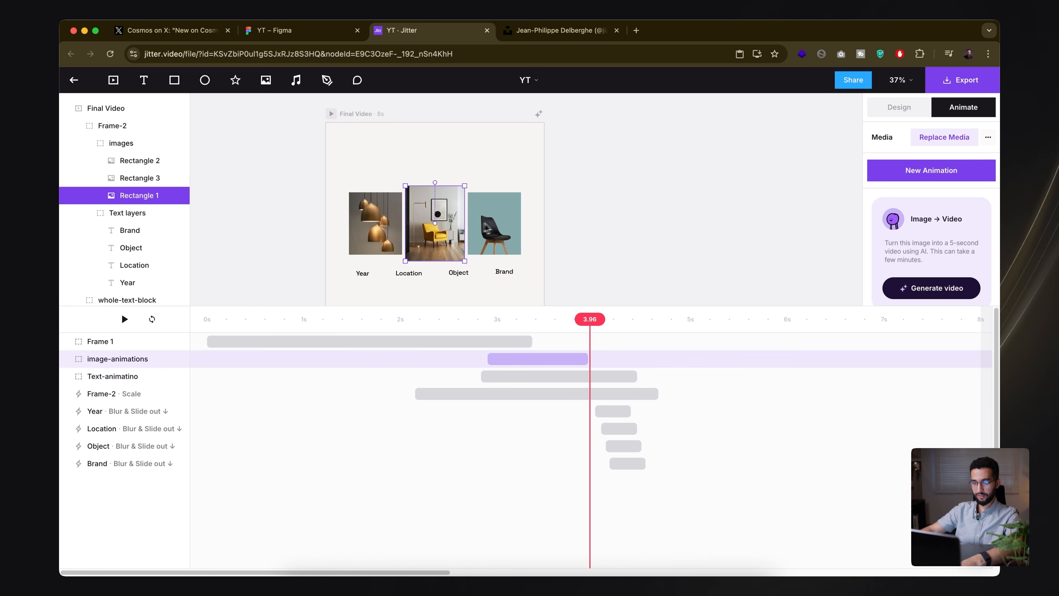
click(922, 171)
click(972, 110)
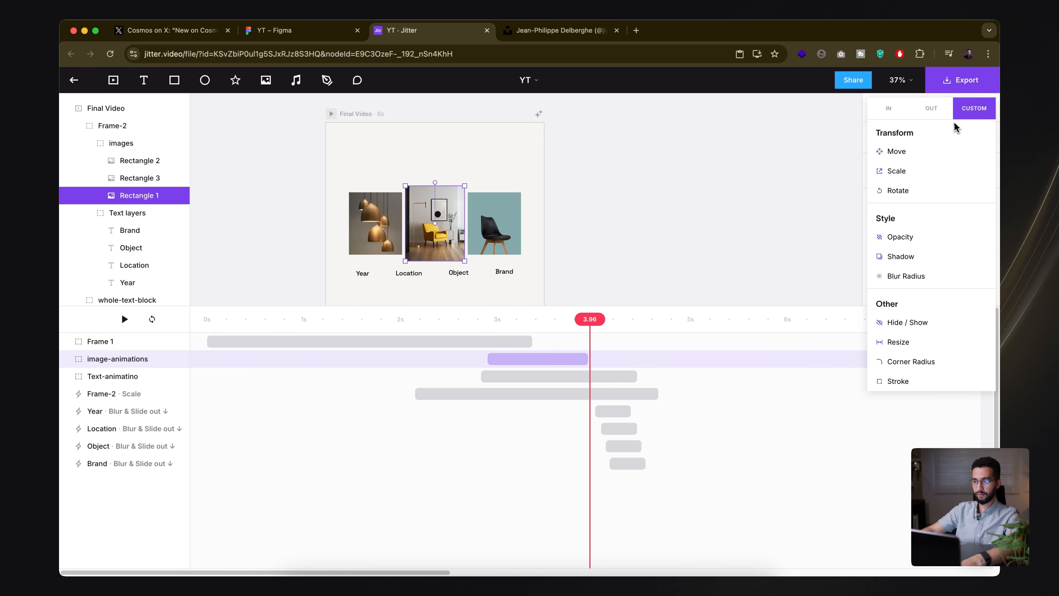
click(914, 151)
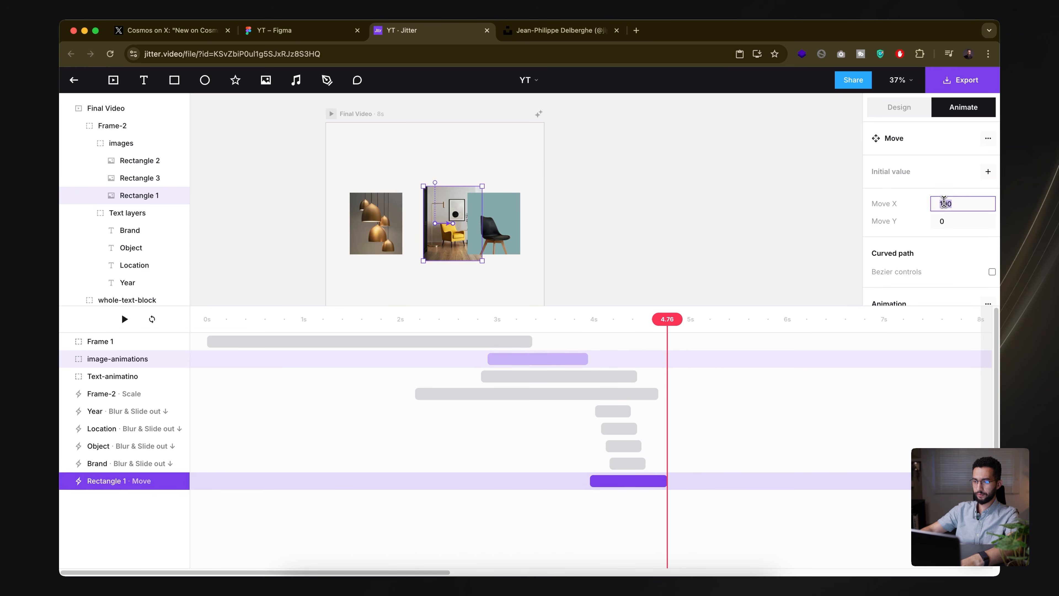
- Set Rectangle 1's Move animation to X 0 and Y -400 so the image travels upward
key(Return)
text(600)
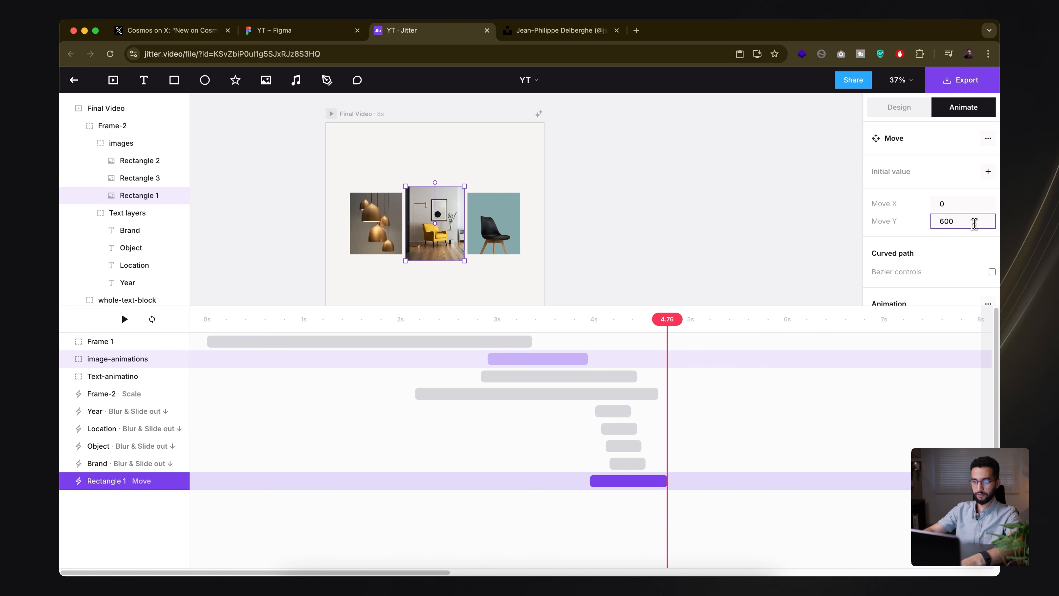
key(Return)
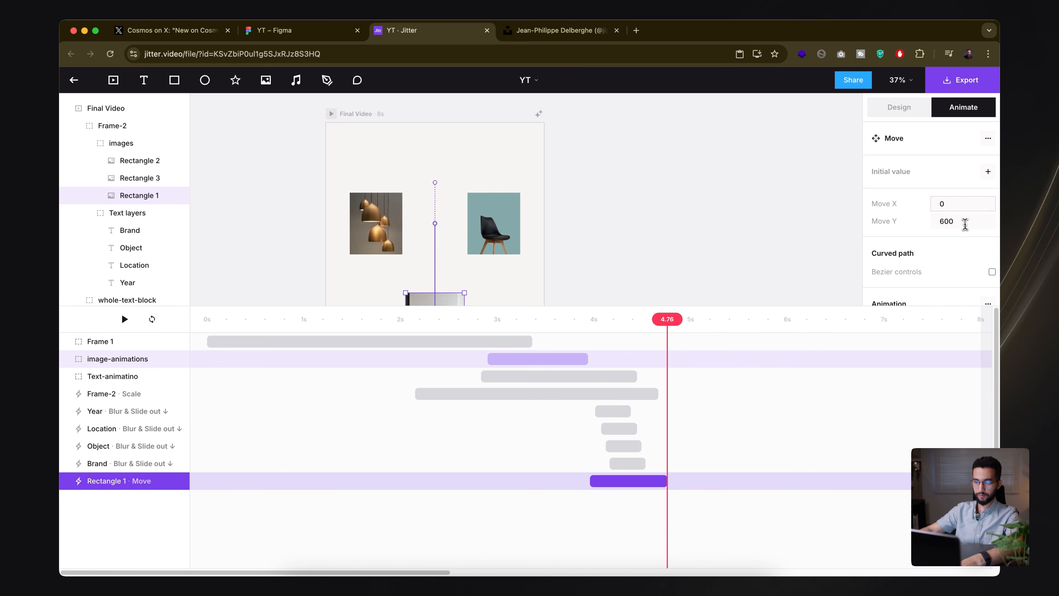
text(00)
key(Return)
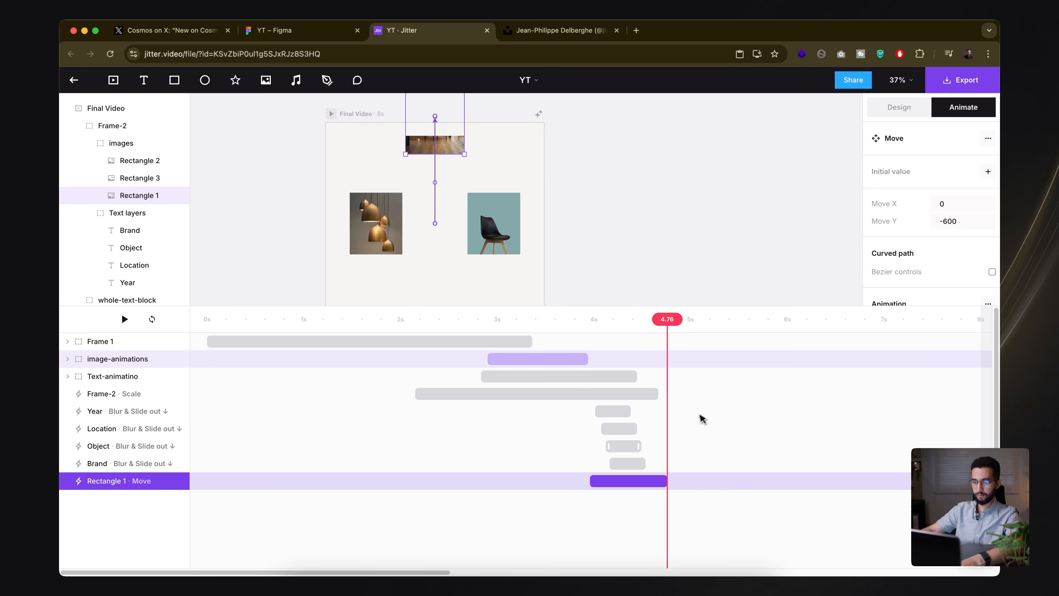
click(953, 224)
text(-400)
key(Return)
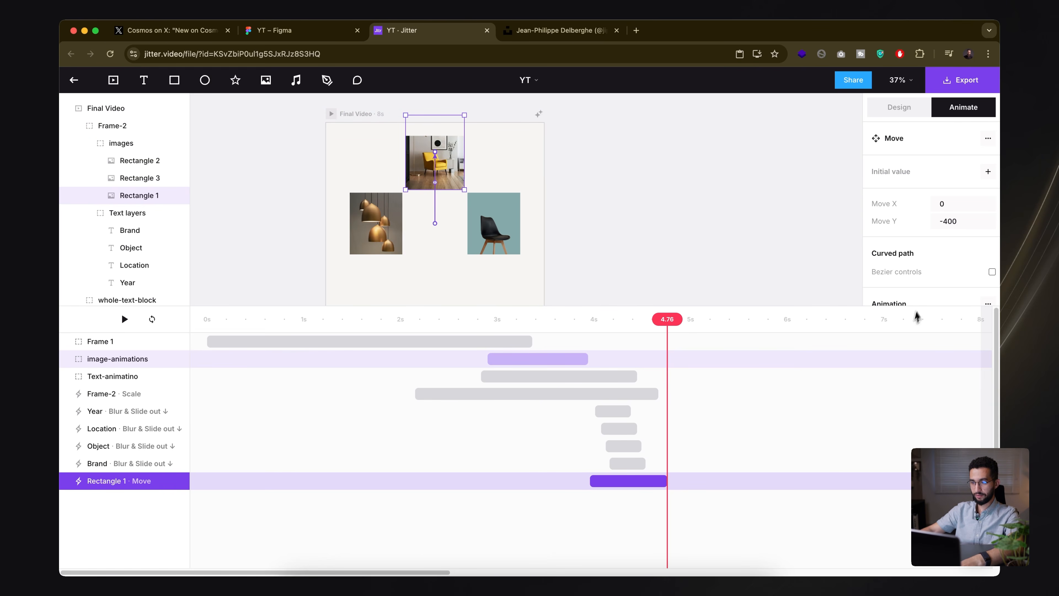
- Add a Scale animation to Rectangle 1 alongside its Move and set it to end at 200%
scroll(941, 287, down, 3)
click(941, 287)
click(926, 343)
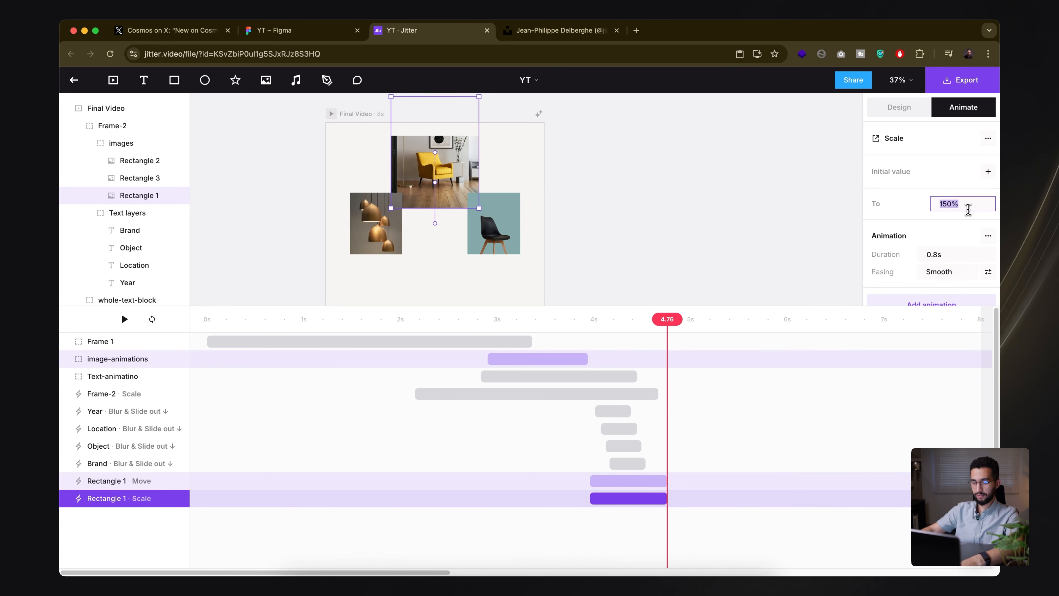
key(Return)
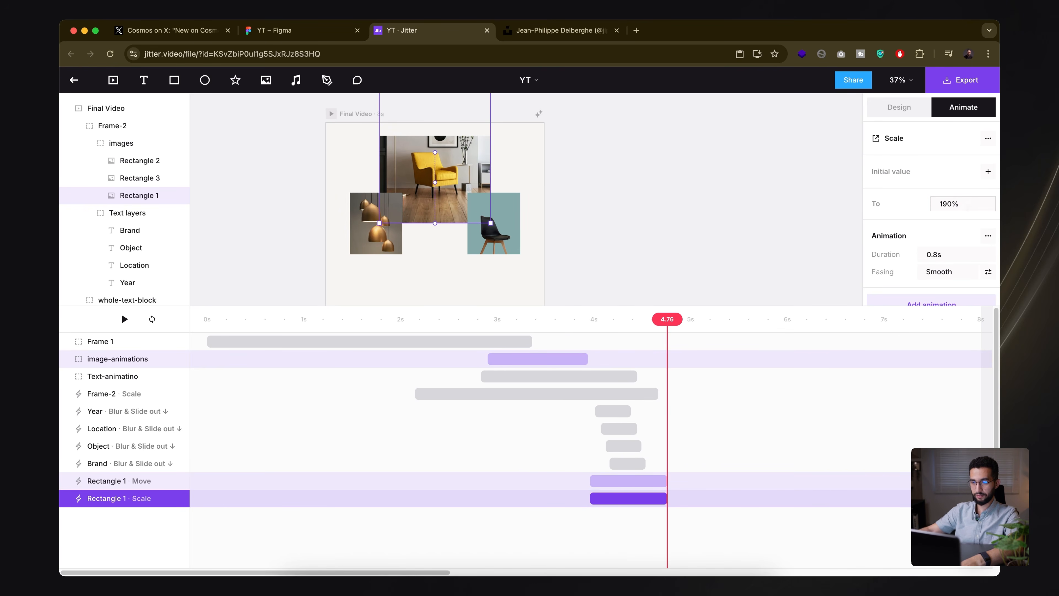
text(200)
key(Return)
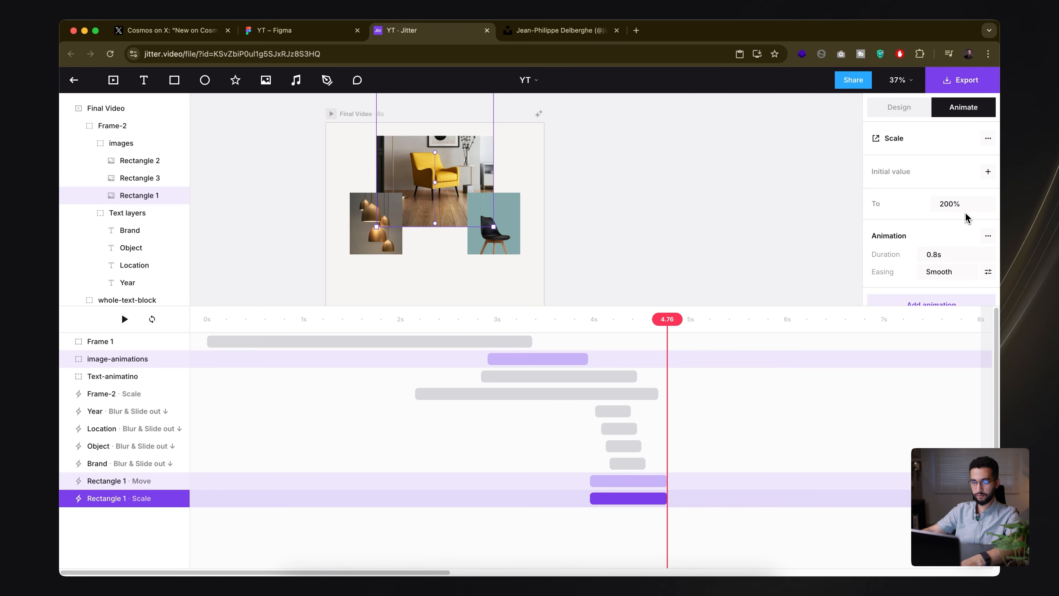
- Replay the scene from about 4 s to check the label slide-outs and the middle image's move and scale
drag(684, 321, 600, 320)
key(space)
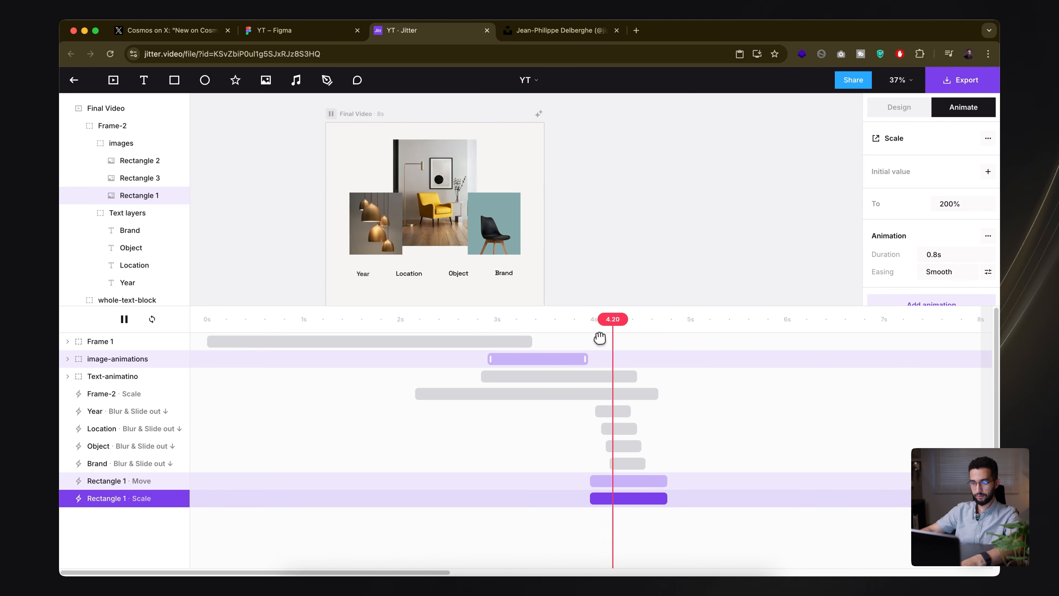
key(space)
key(space)
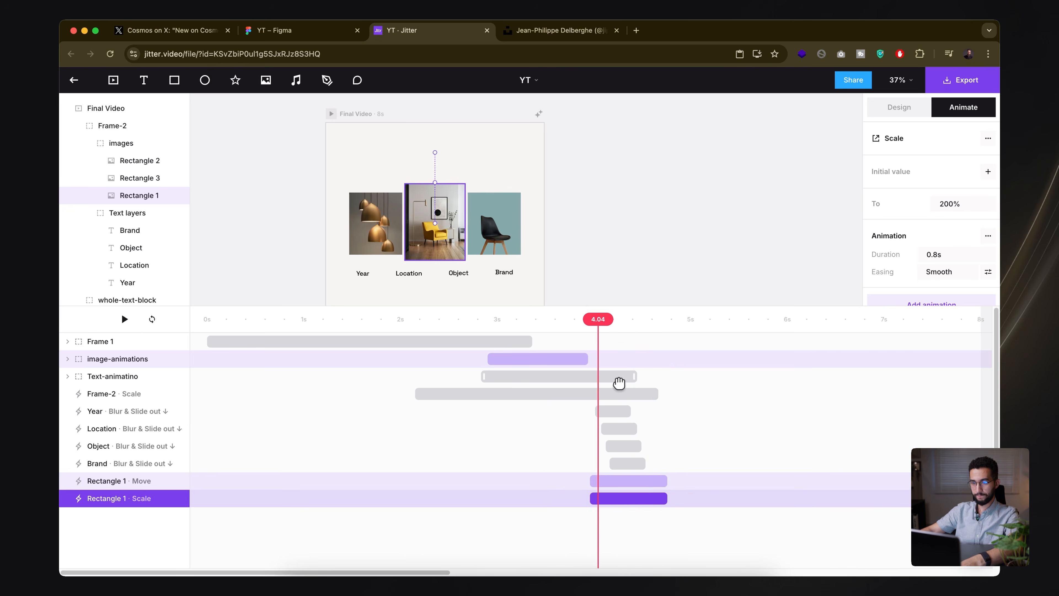
key(space)
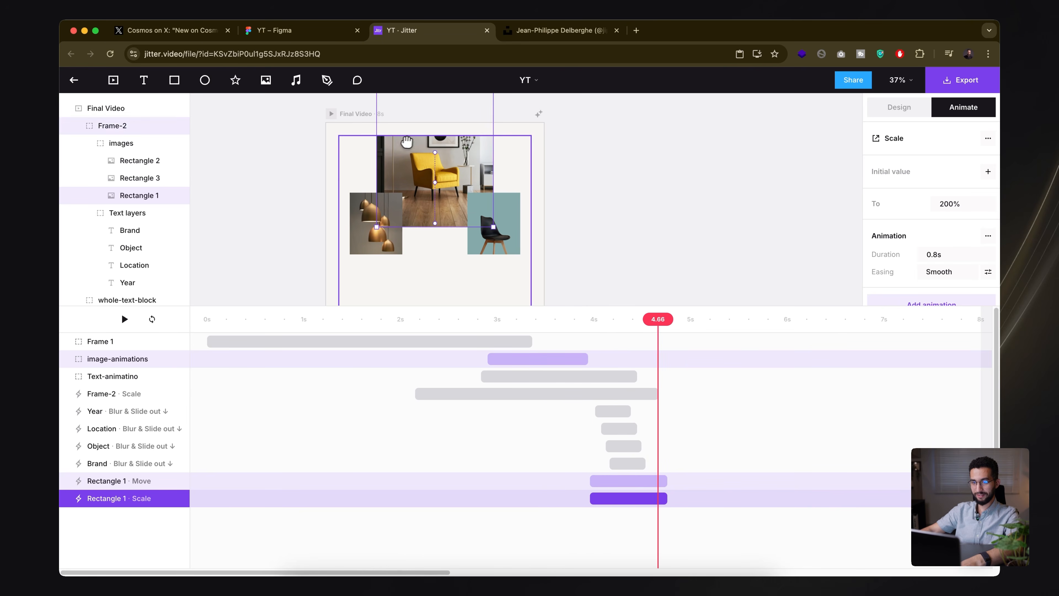
- Inspect Frame-2's layout in design mode and replay the scene from about 3.75 s
click(154, 129)
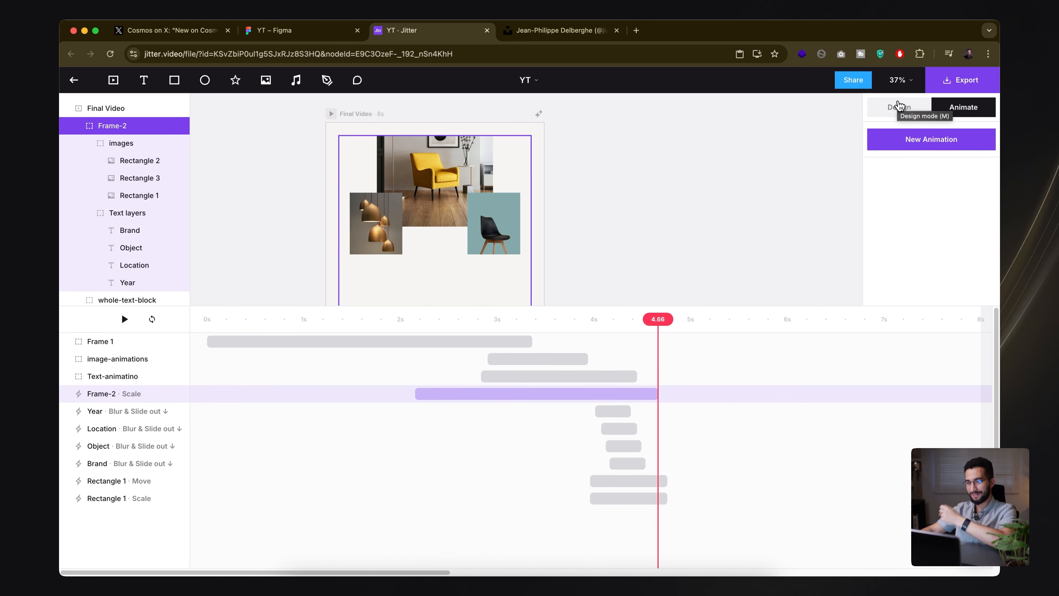
click(899, 108)
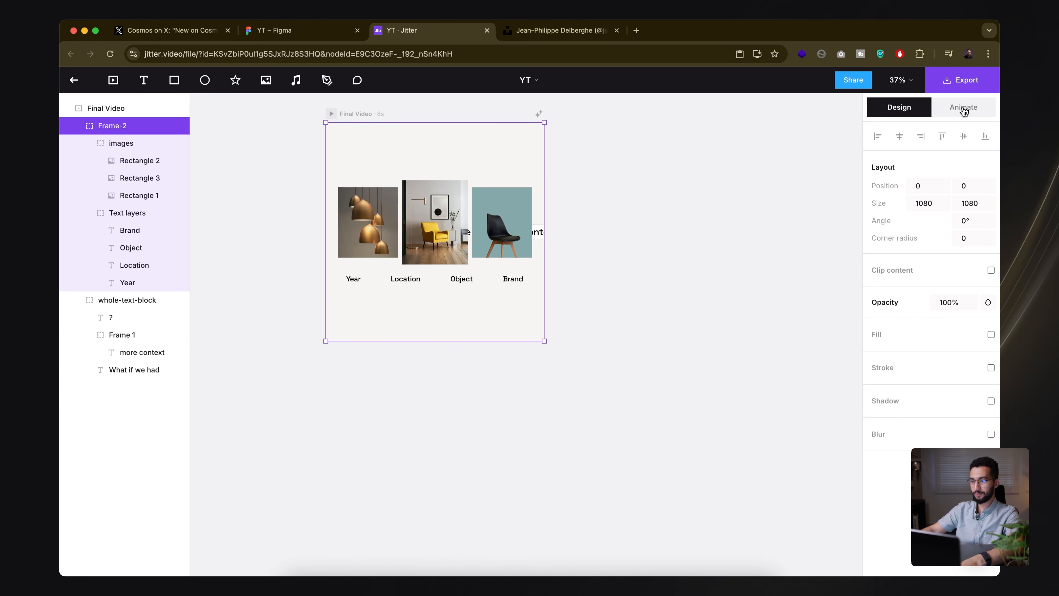
click(964, 107)
click(570, 321)
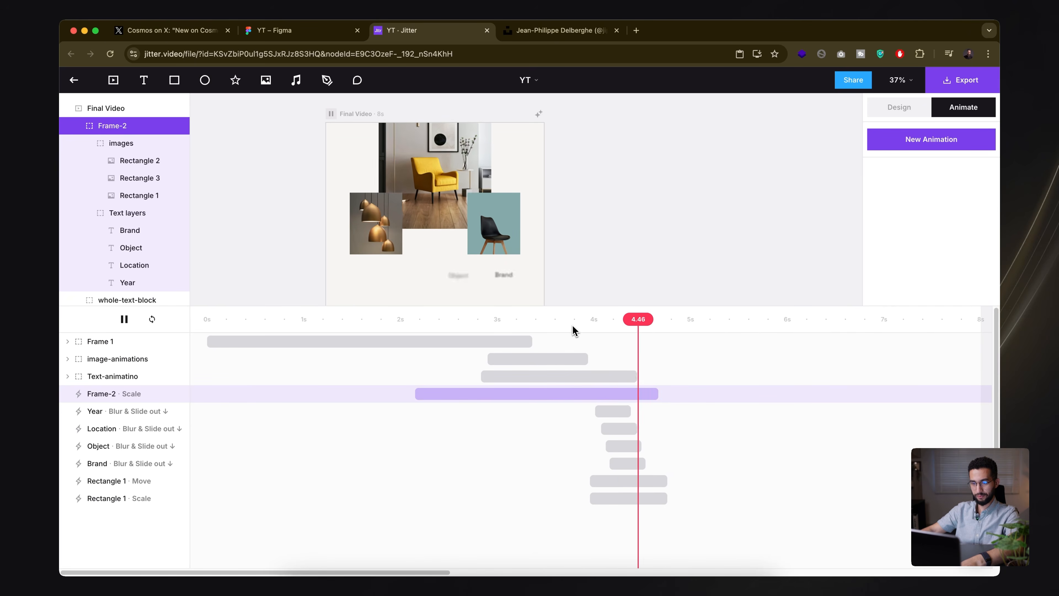
- Extend Rectangle 1's upward Move beyond Y -600 and set its Scale to end at 250%, starting slightly after the Move
click(629, 481)
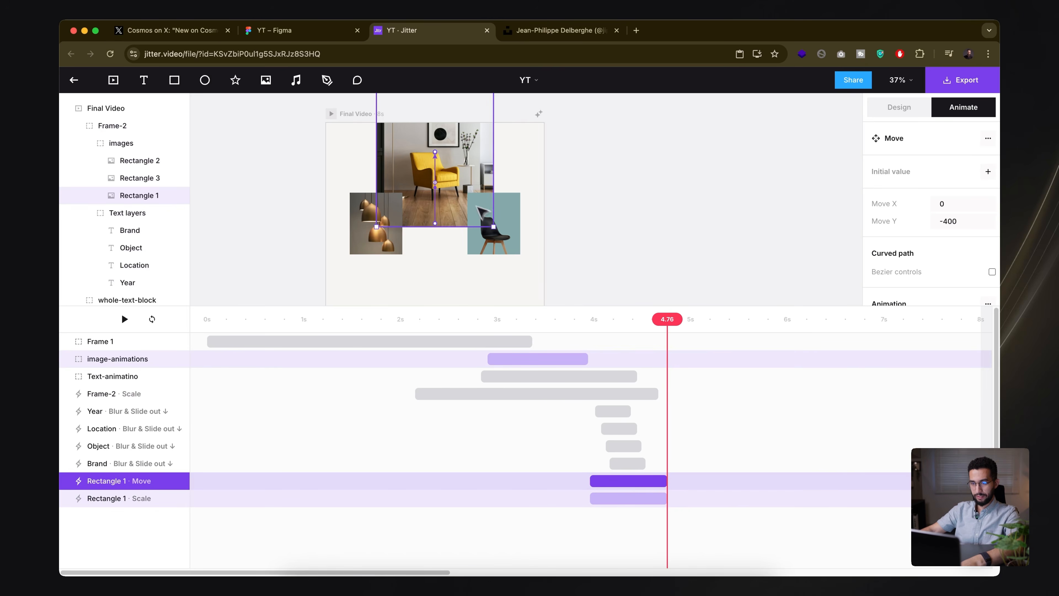
drag(435, 152, 432, 123)
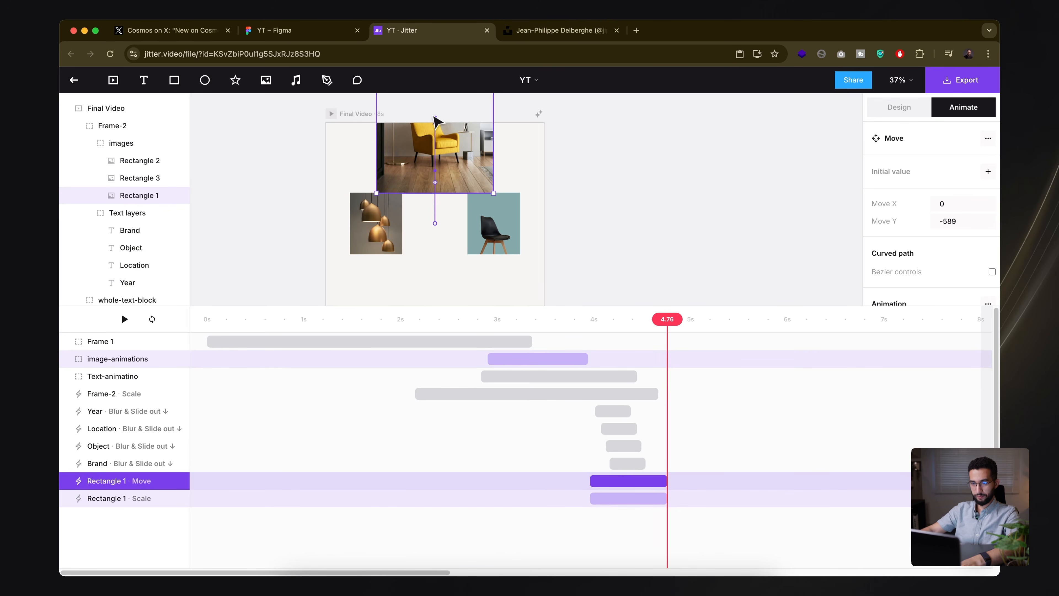
drag(640, 499, 646, 499)
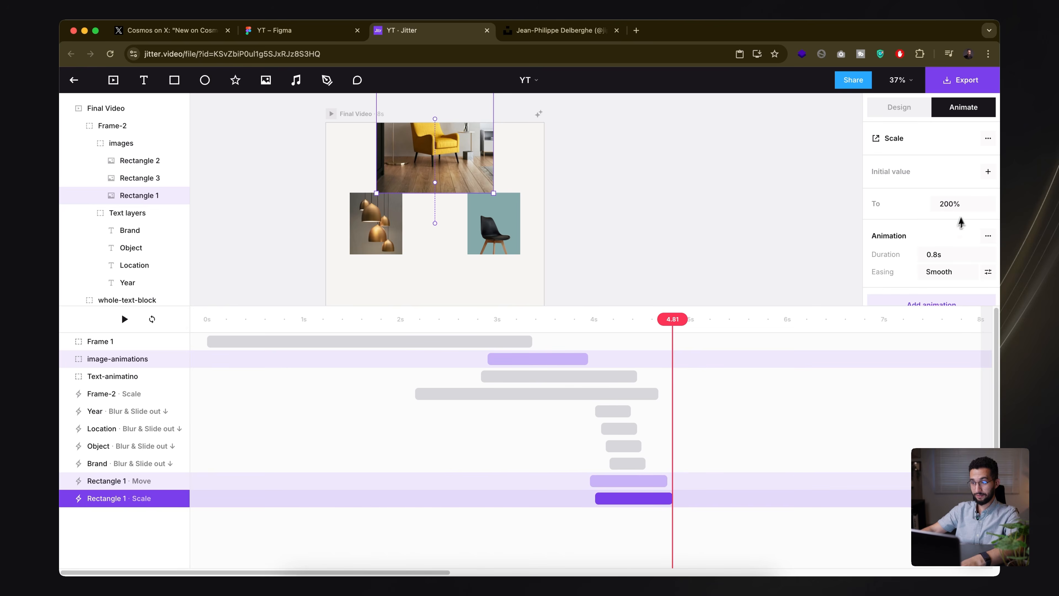
click(973, 203)
text(250)
key(Return)
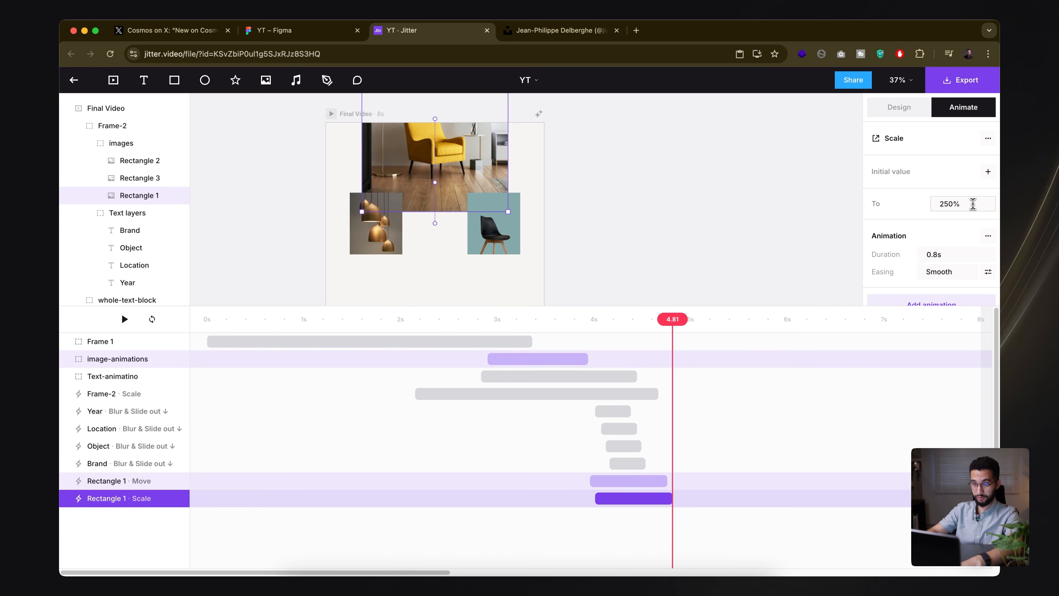
click(626, 482)
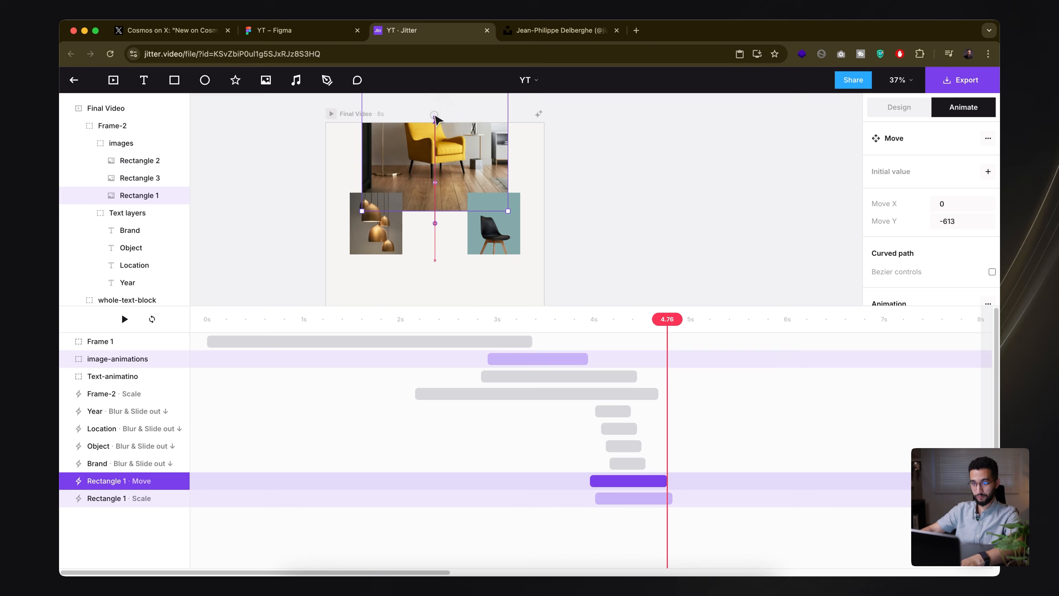
- Try to copy the Year label's Blur & Slide out animation onto the lamp image, Rectangle 2, and the black chair image, Rectangle 3
click(375, 221)
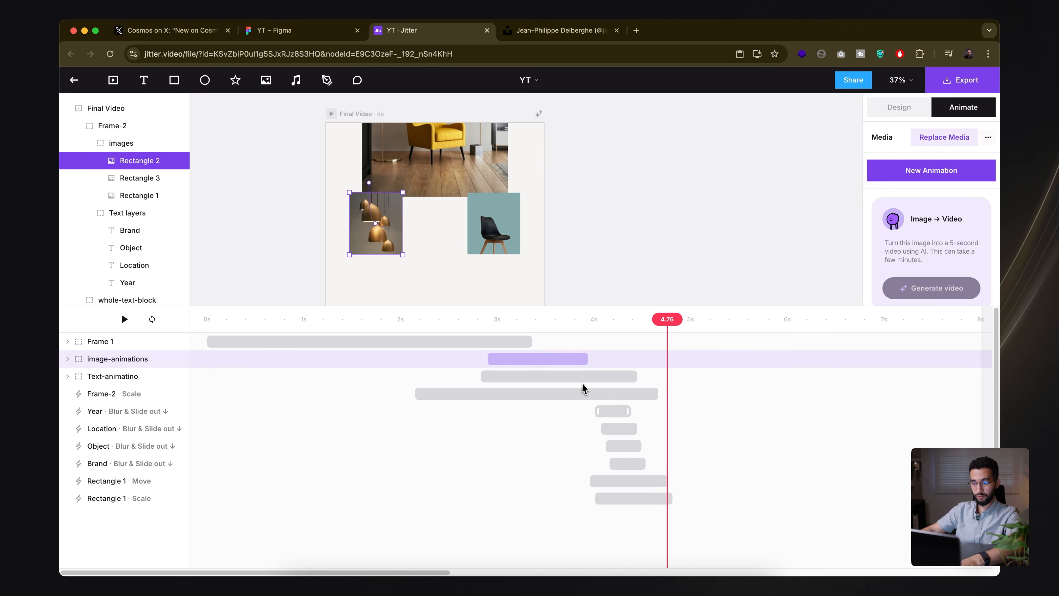
click(612, 412)
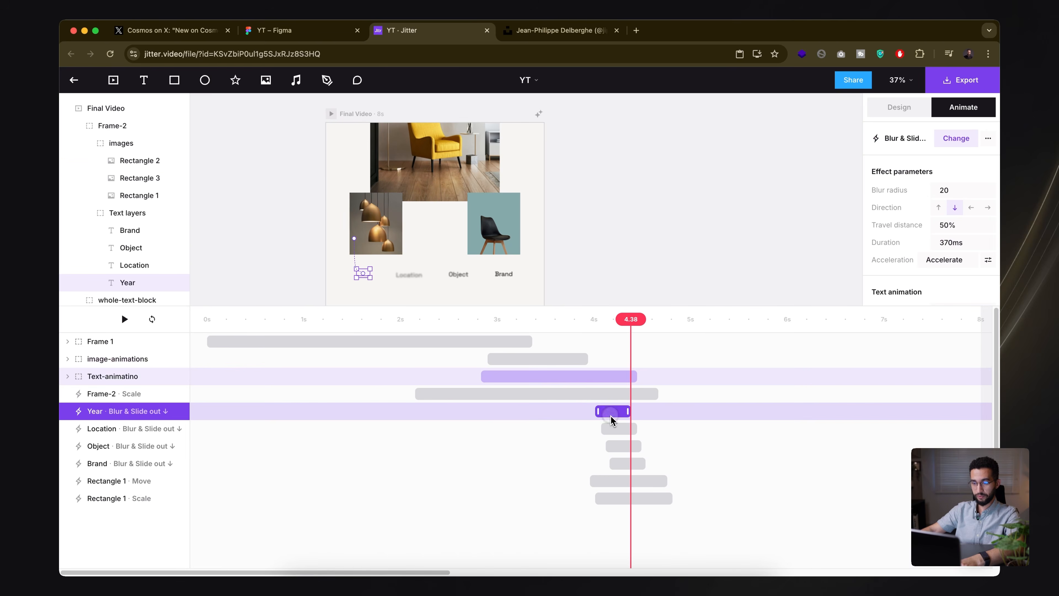
click(377, 220)
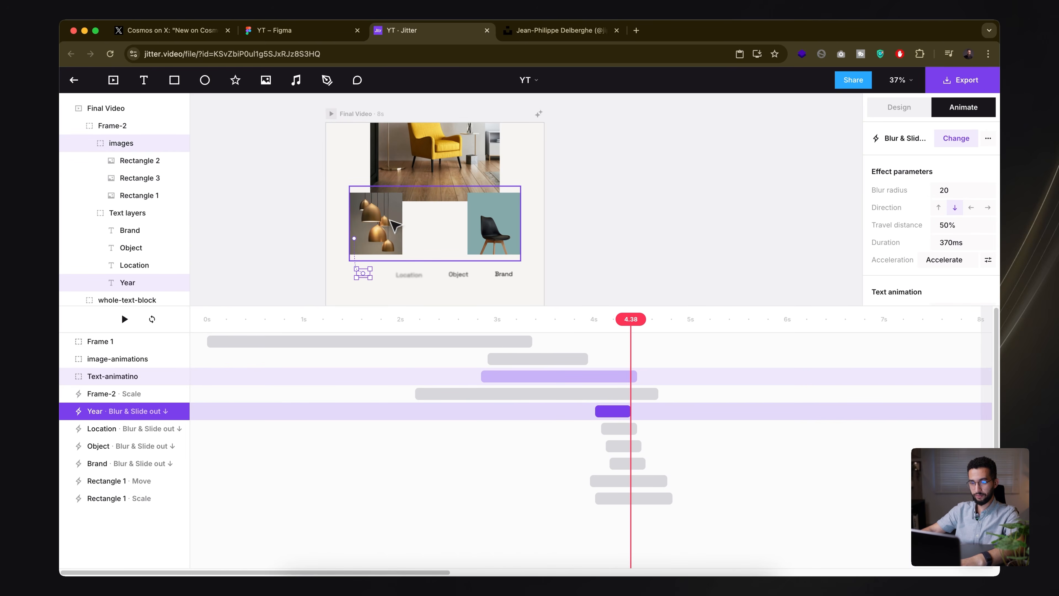
click(380, 220)
key(cmd+v)
click(492, 226)
key(cmd+v)
key(super+z)
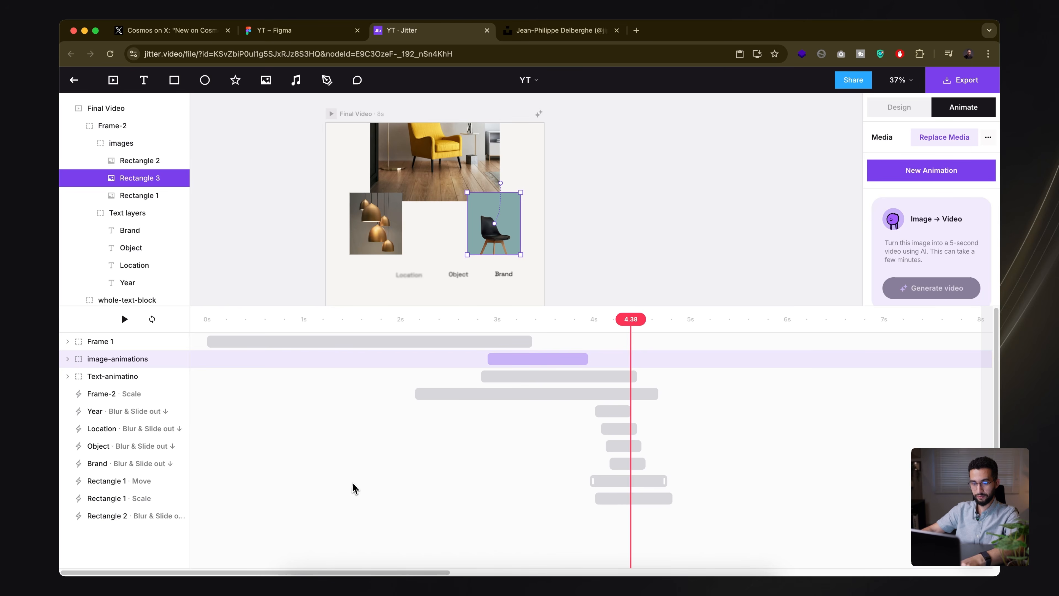
key(super+z)
- Add a Blur & Slide out exit animation to the lamp image, Rectangle 2, with its direction set to down
click(624, 413)
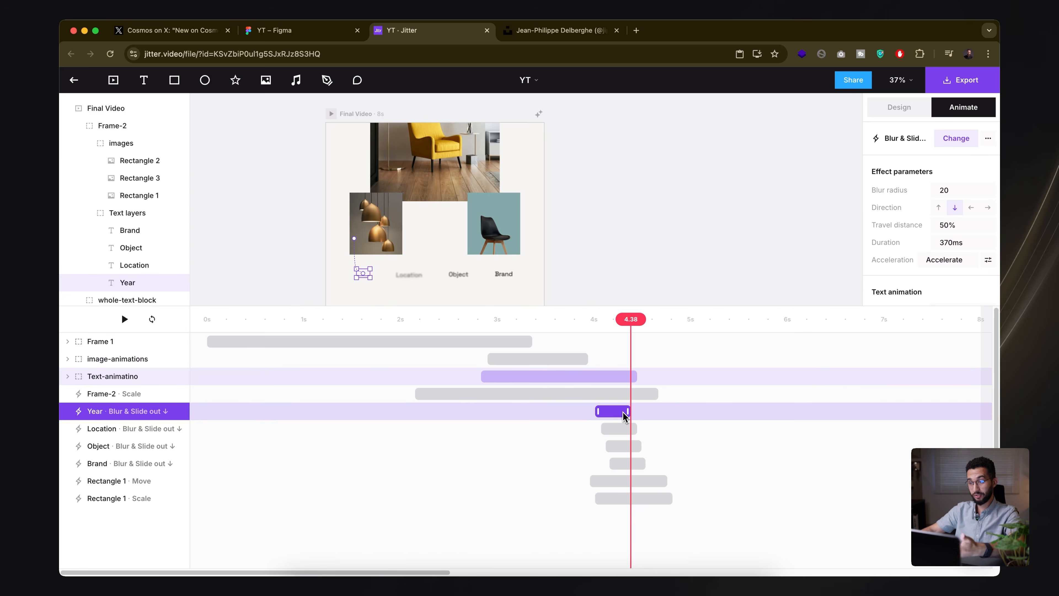
click(386, 229)
click(386, 229)
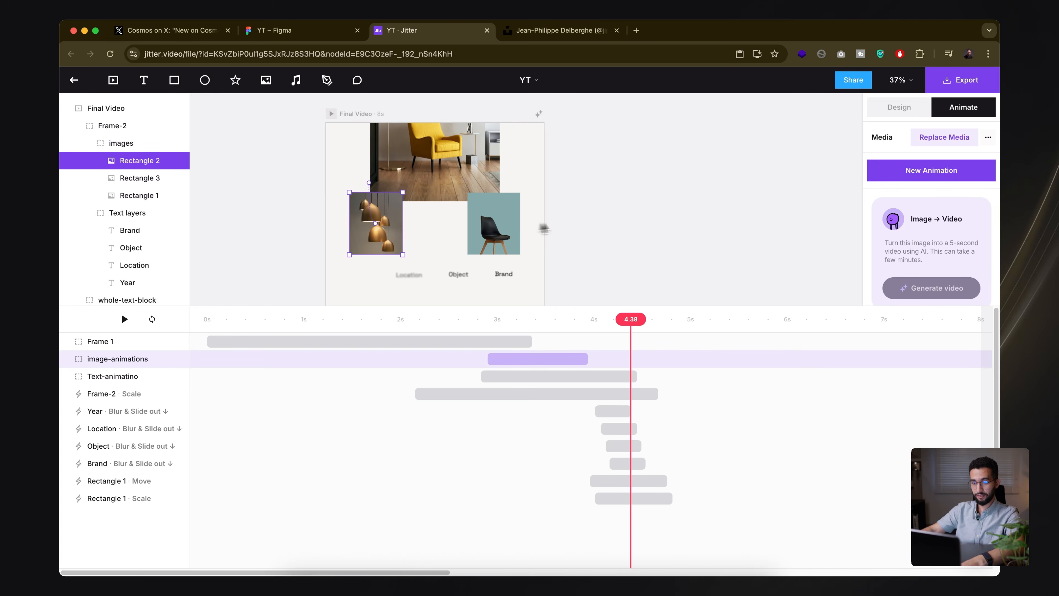
click(931, 171)
click(931, 110)
scroll(944, 353, down, 7)
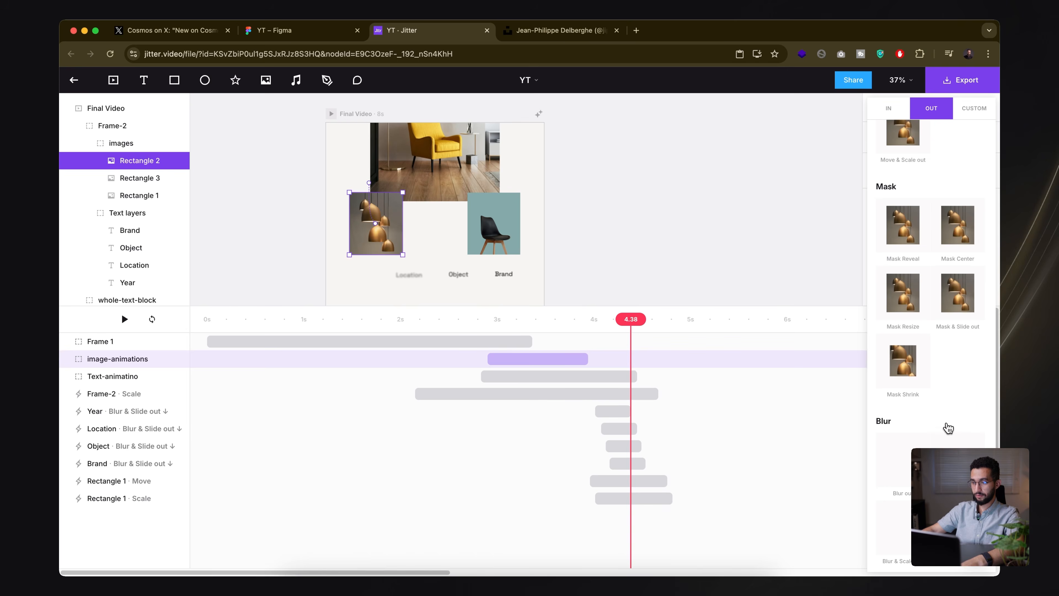
click(955, 457)
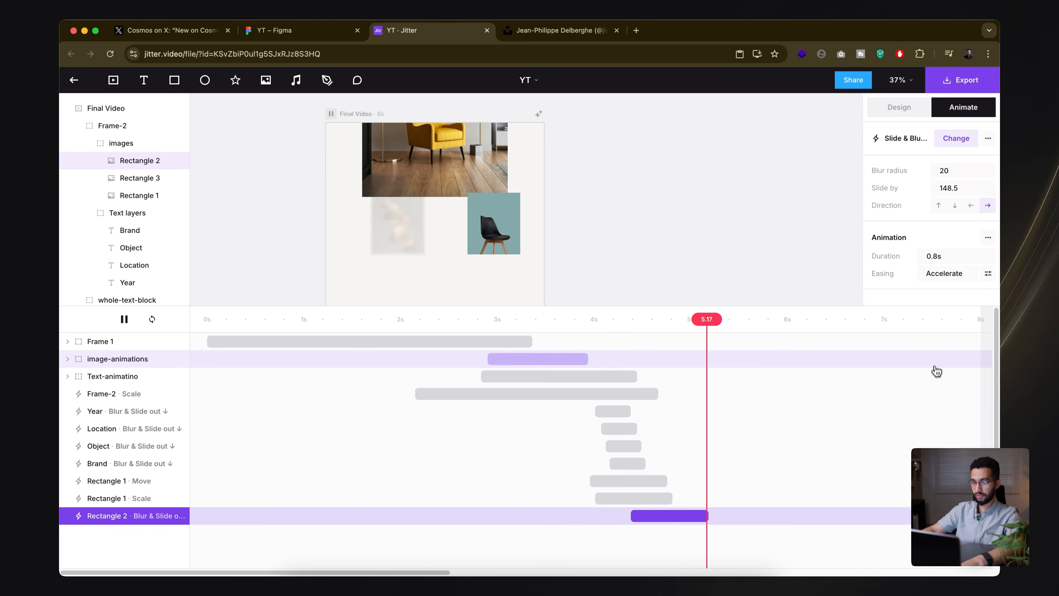
click(955, 205)
- Set the duration of Rectangle 2's Blur & Slide out to 0.37 s, matching the Year label's animation
click(613, 411)
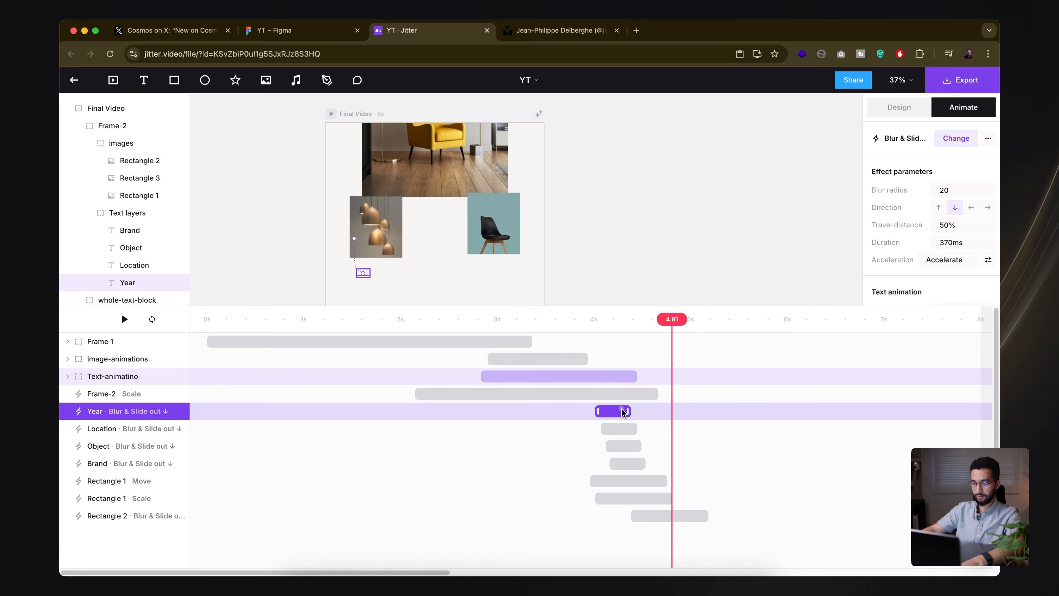
click(678, 517)
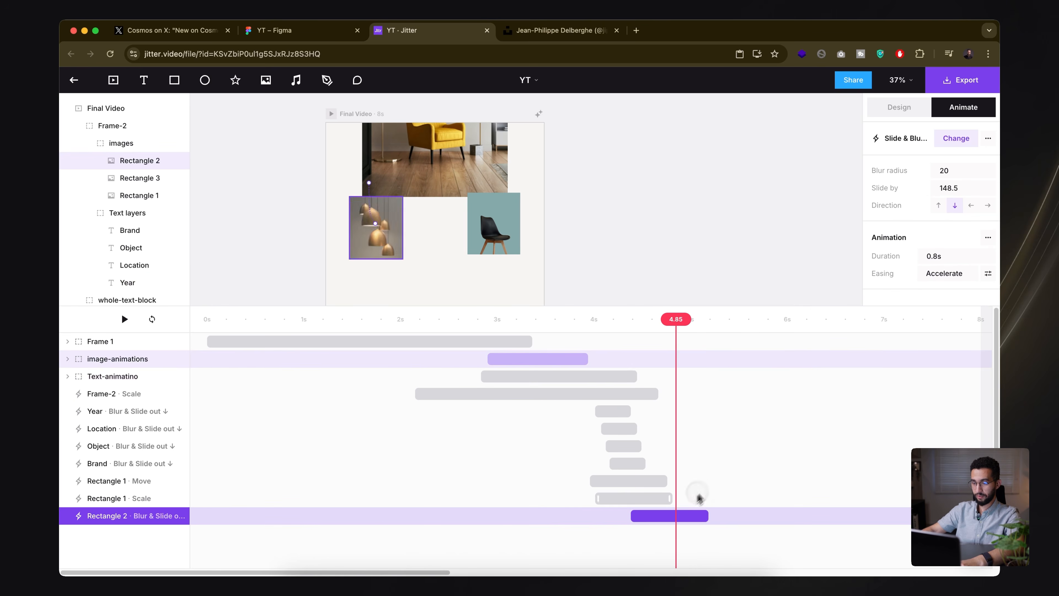
click(952, 256)
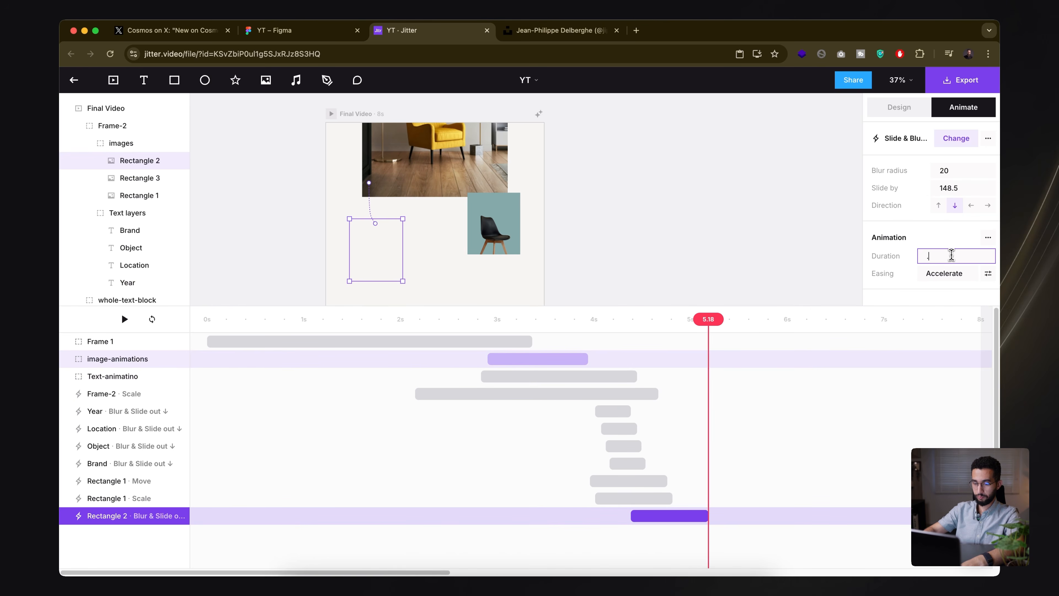
key(Return)
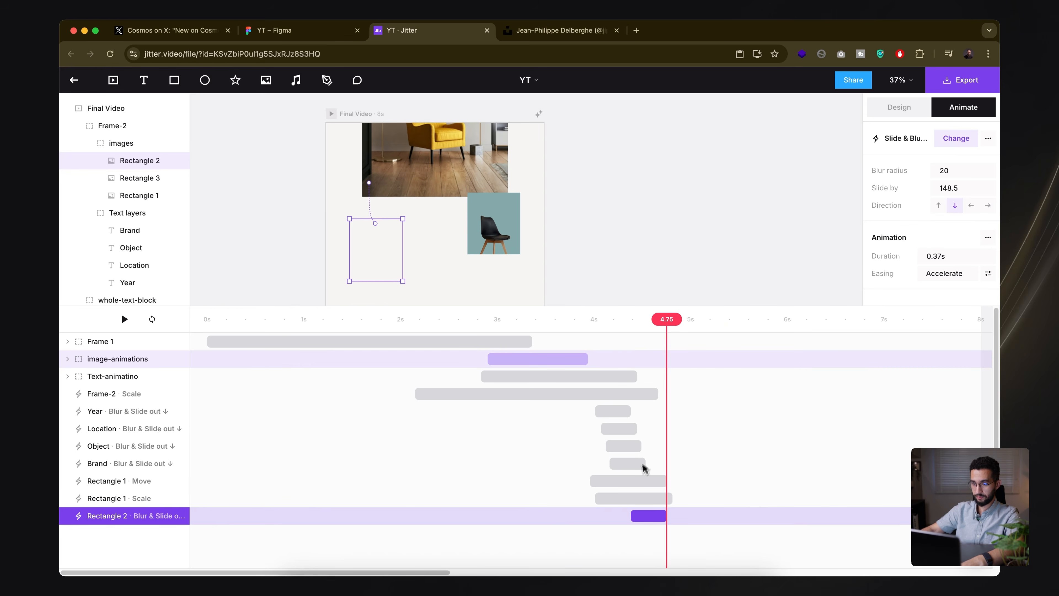
- Place Rectangle 2's slide-out above Year's in the timeline order and align its timing with Year's
drag(164, 430, 166, 430)
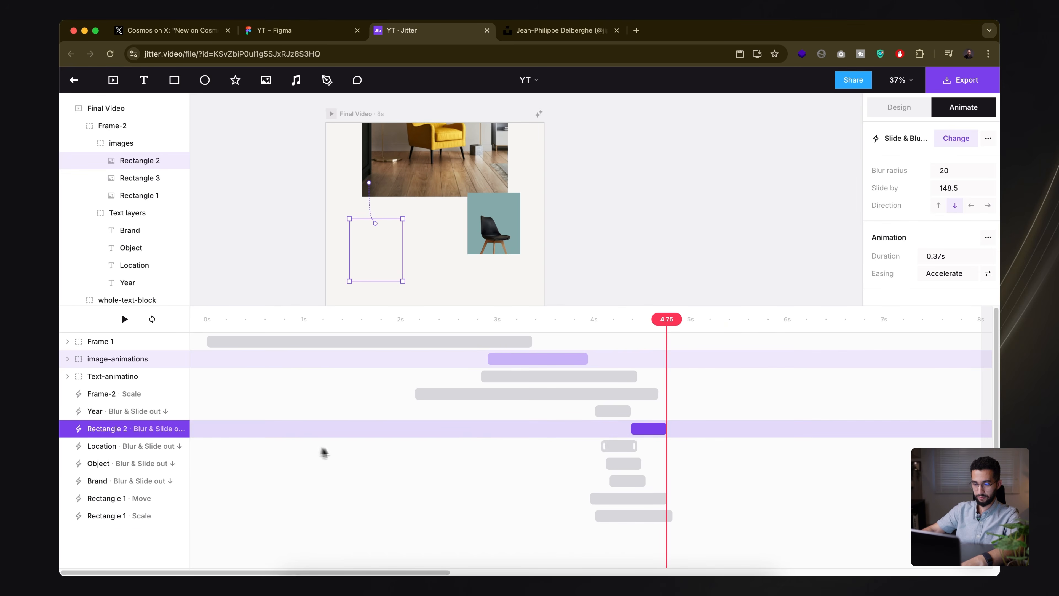
drag(655, 429, 622, 430)
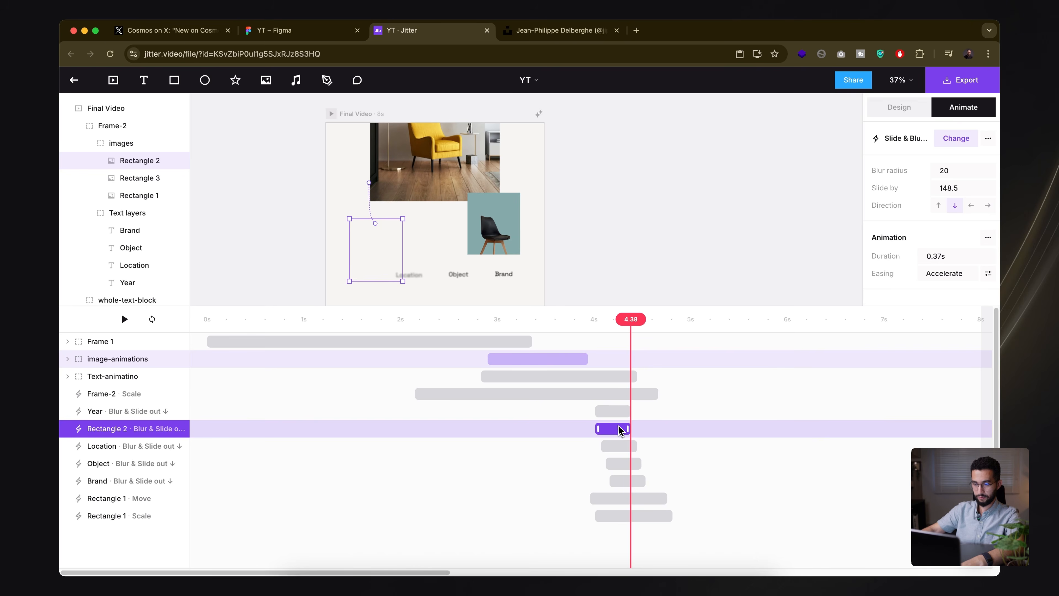
drag(156, 432, 159, 413)
mouse_move(626, 321)
mouse_down()
mouse_move(579, 321)
mouse_move(623, 322)
mouse_up()
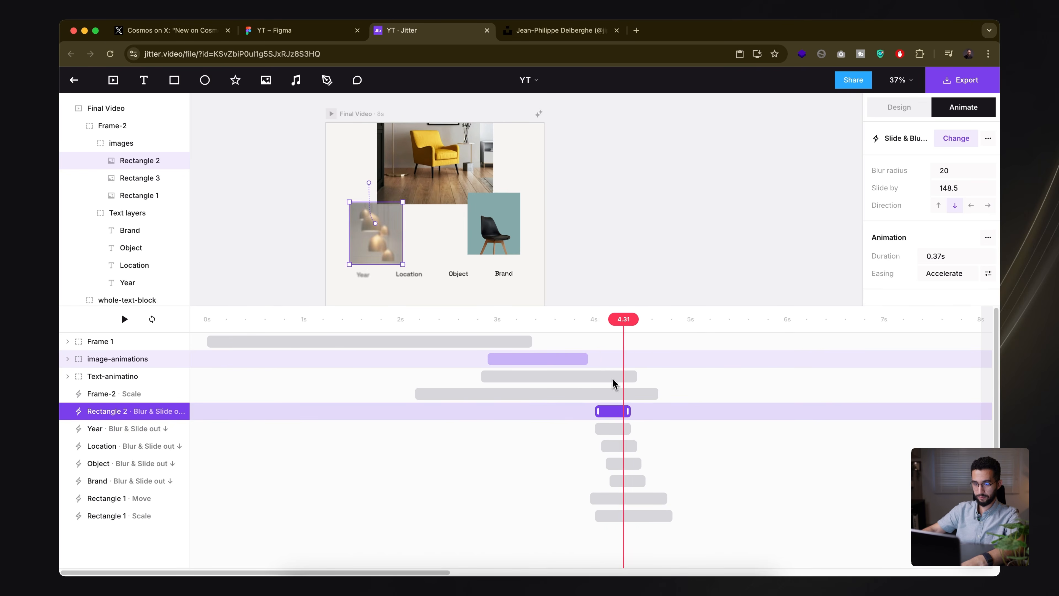
- Shorten Rectangle 2's slide-out to 0.27 s, start it at about 3.96 s, and preview the timing
click(616, 413)
drag(624, 412, 615, 412)
drag(619, 320, 568, 320)
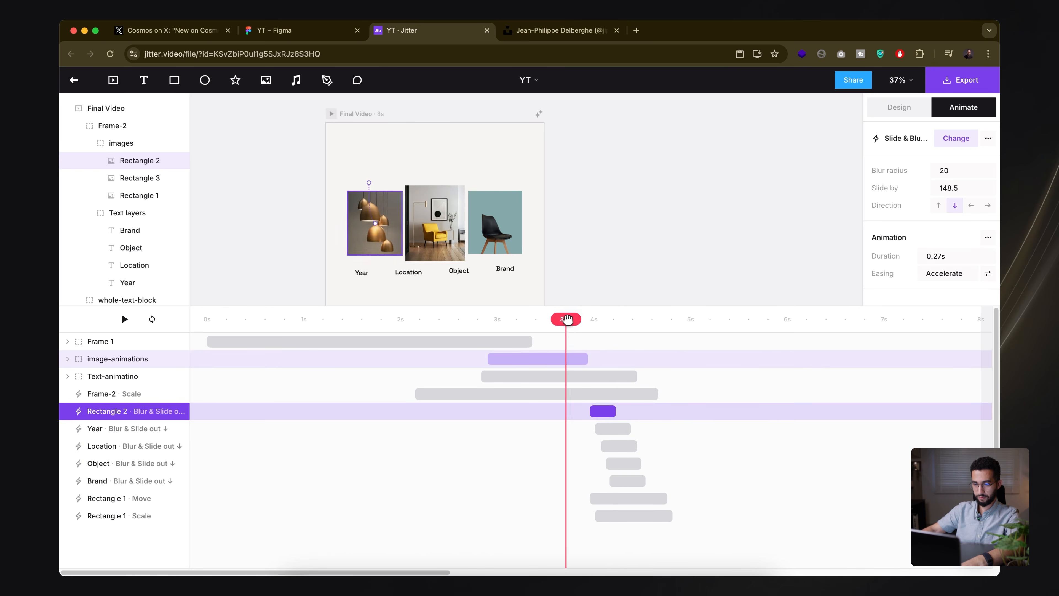
key(space)
key(space)
- Retime Rectangle 2's slide-out to end at 4.57 s and place it below Brand's in the timeline order
drag(606, 414, 623, 415)
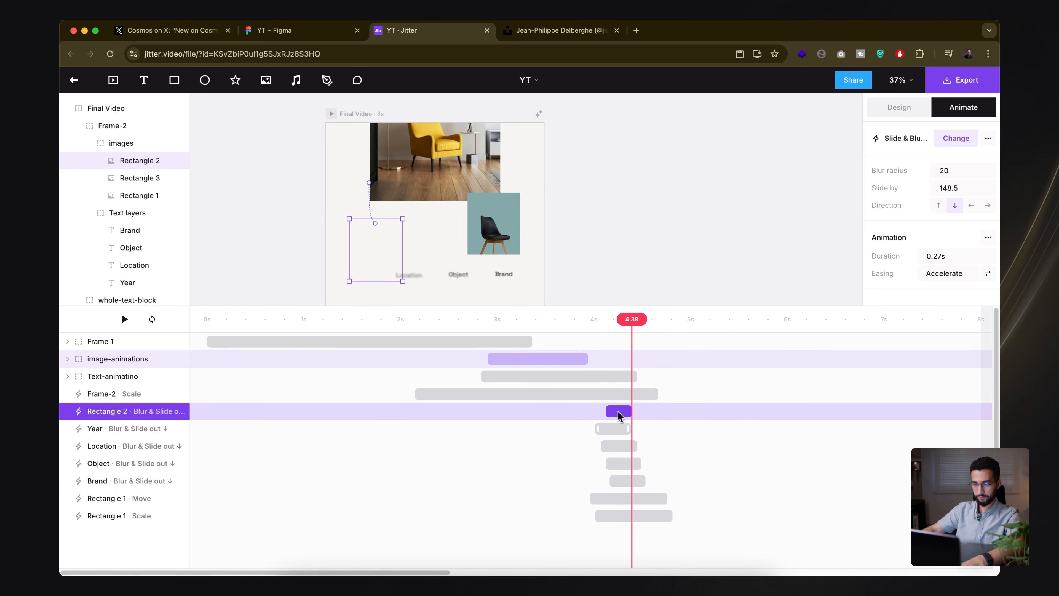
drag(139, 500, 140, 499)
drag(606, 485, 637, 485)
- Copy Rectangle 2's slide-out onto the black chair image, Rectangle 3, and place it directly below Rectangle 2's in the timeline
click(500, 234)
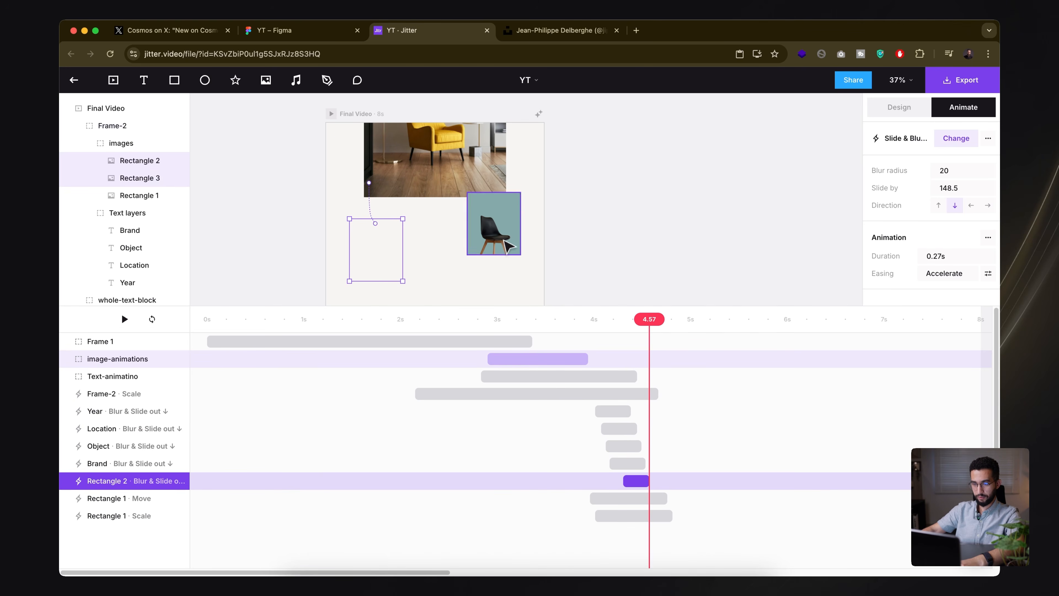
key(super+v)
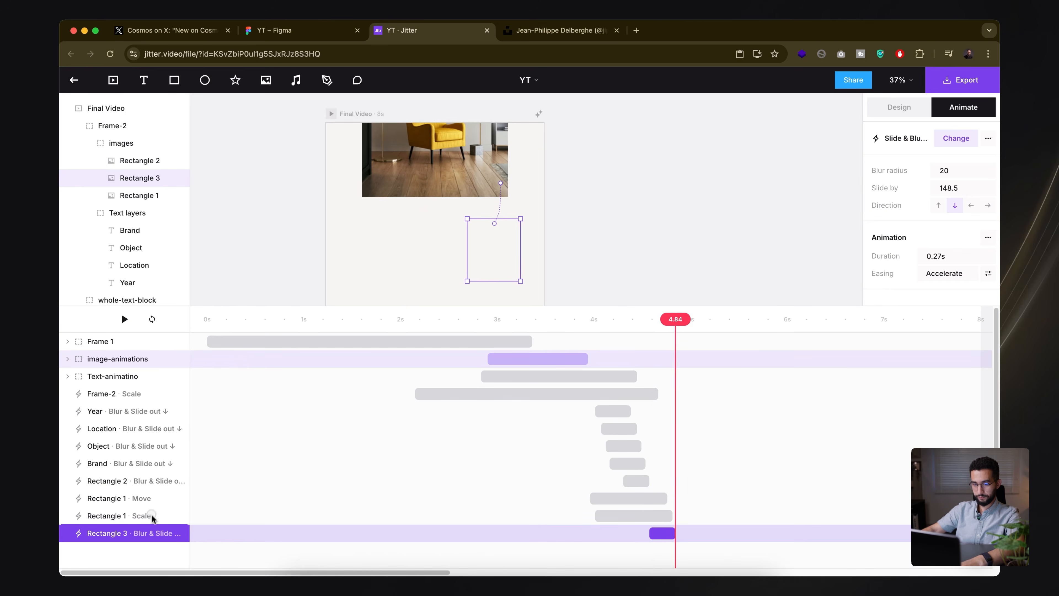
drag(246, 517, 264, 514)
drag(146, 514, 147, 500)
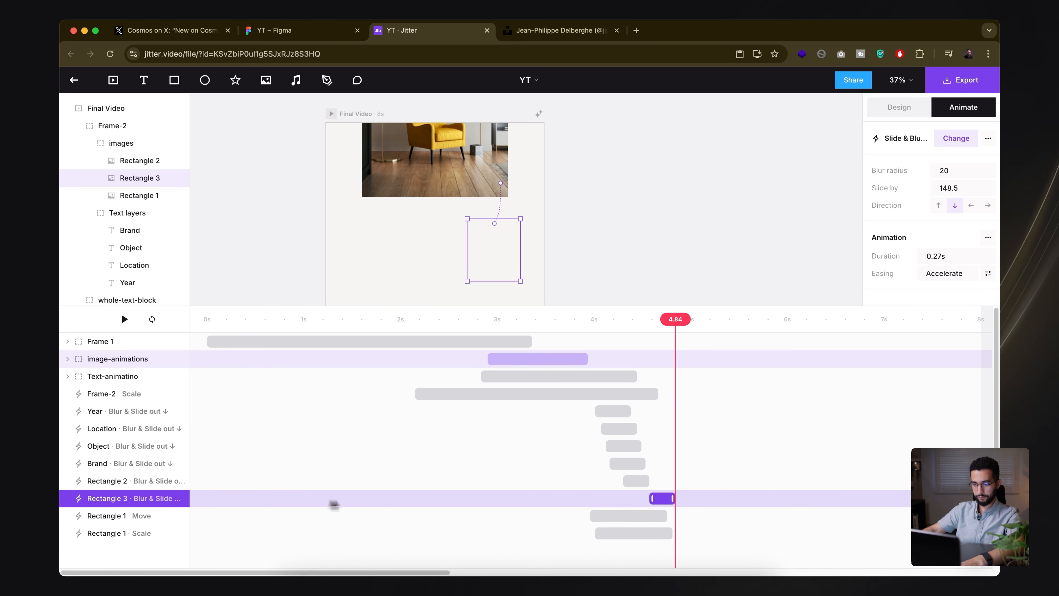
- Shift Rectangle 3's slide-out to start at about 4.4 s and replay the staggered exits
scroll(667, 498, up, 3)
drag(666, 498, 638, 497)
drag(646, 341, 475, 315)
key(space)
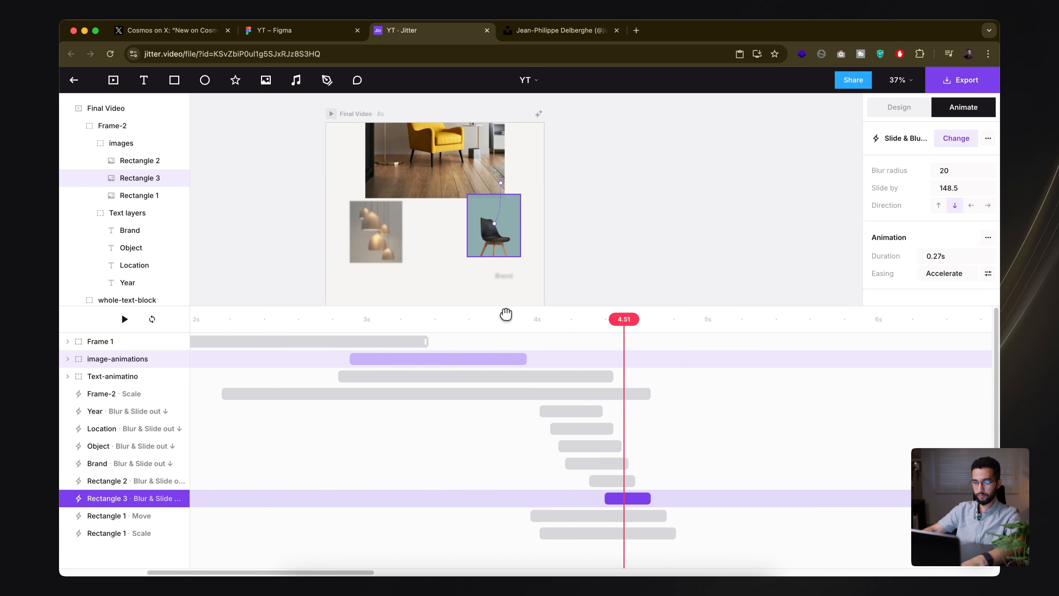
- Lengthen Rectangle 1's Move and Scale animations together to about 1.17 s and replay the transition
click(609, 516)
shift+click(651, 531)
drag(655, 521, 718, 522)
key(Escape)
click(461, 310)
key(space)
key(space)
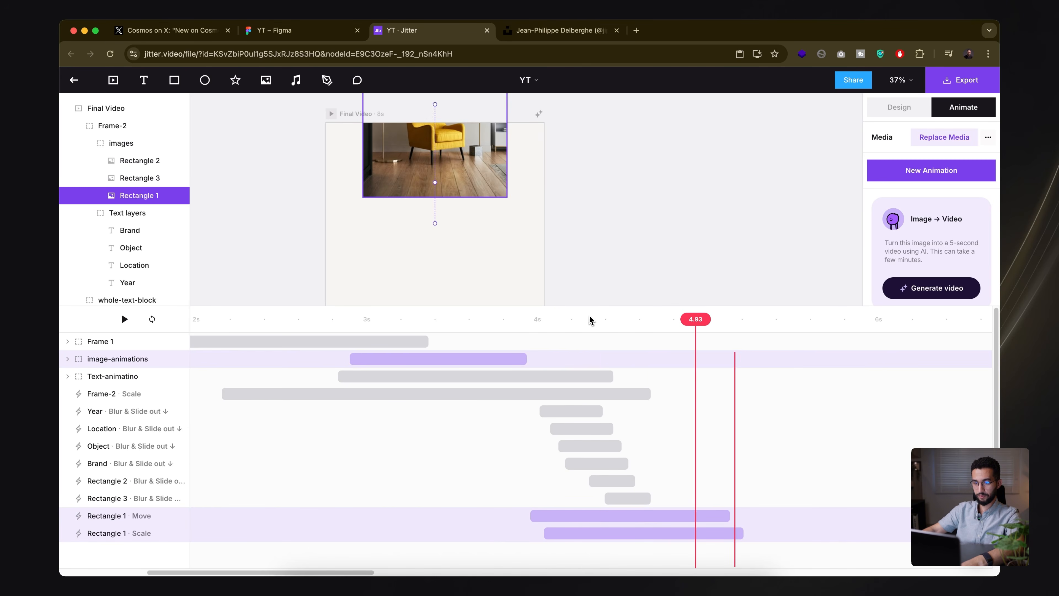
- Align Rectangle 1's Scale with its Move so it ends at 5.13 s, and review the playback
drag(555, 533, 541, 533)
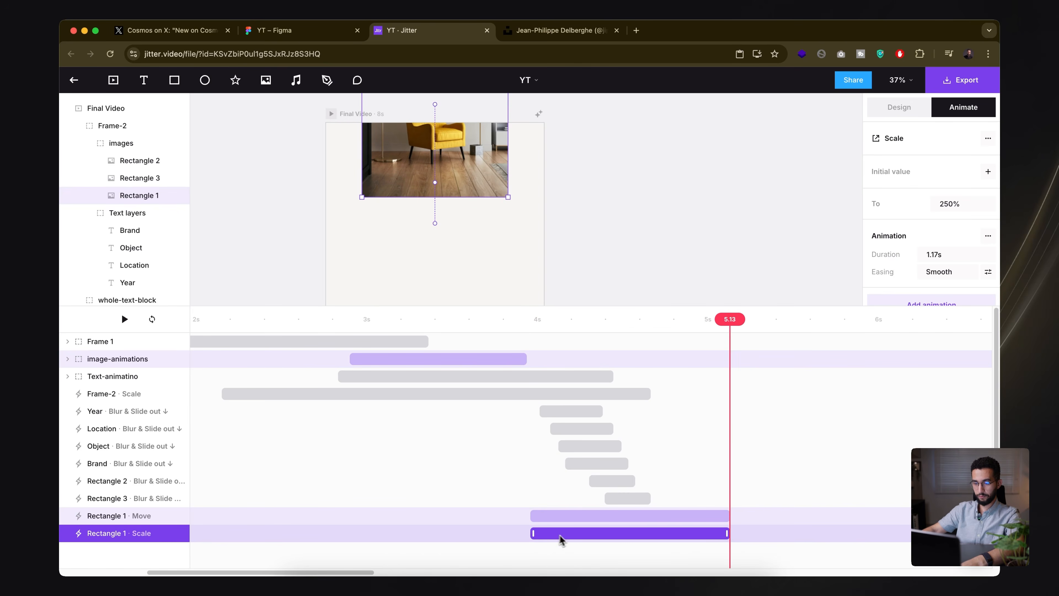
key(Escape)
click(508, 320)
key(space)
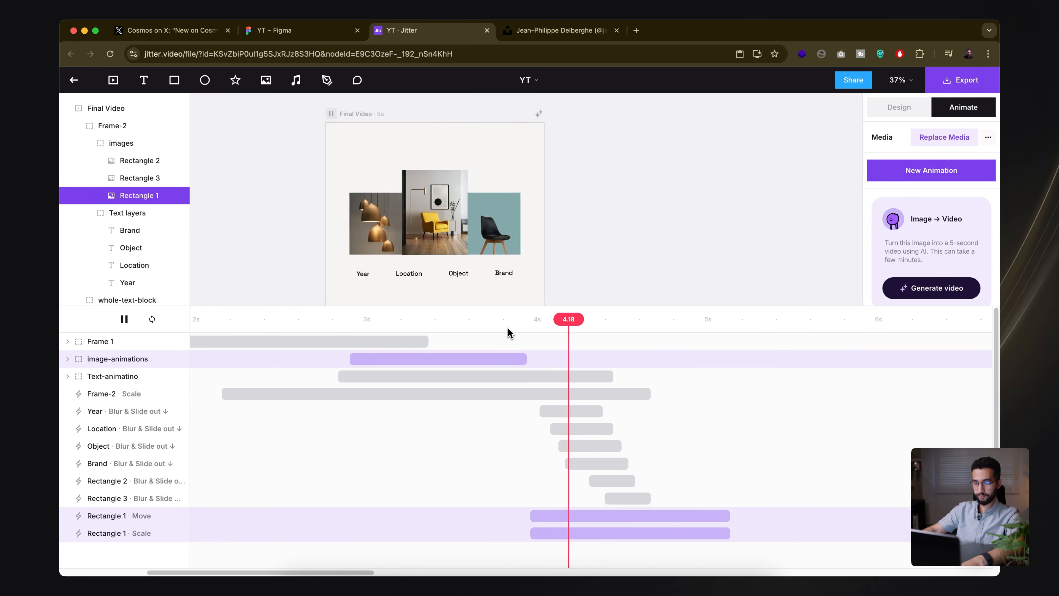
drag(574, 332, 605, 322)
- Delay Rectangle 1's Move and Scale together so they end at 5.29 s, and replay the transition
click(588, 516)
shift+click(587, 533)
drag(587, 534, 615, 533)
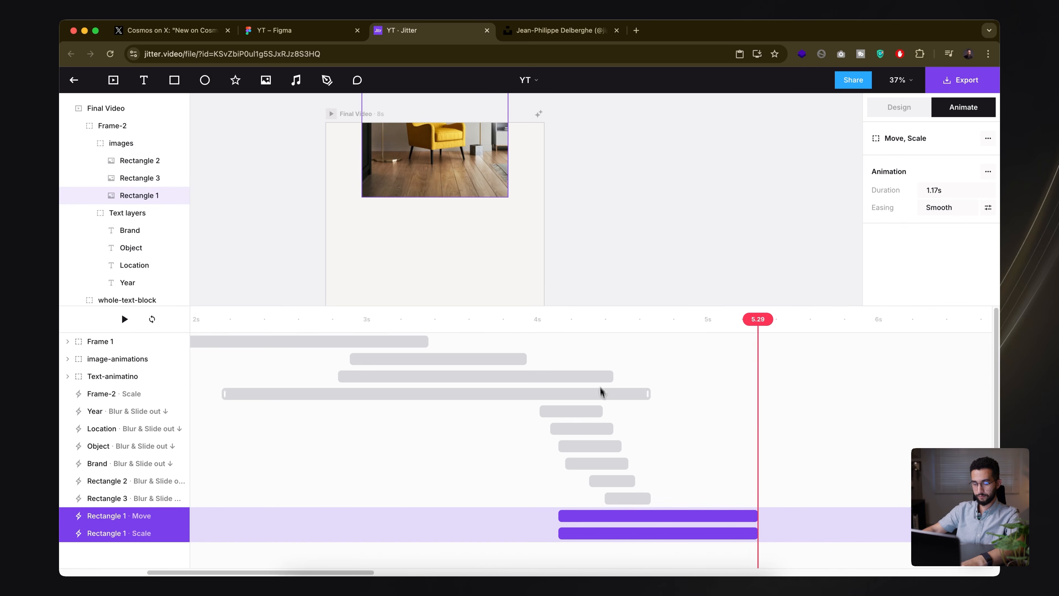
key(Escape)
click(533, 320)
key(space)
click(543, 319)
click(599, 319)
click(532, 320)
key(space)
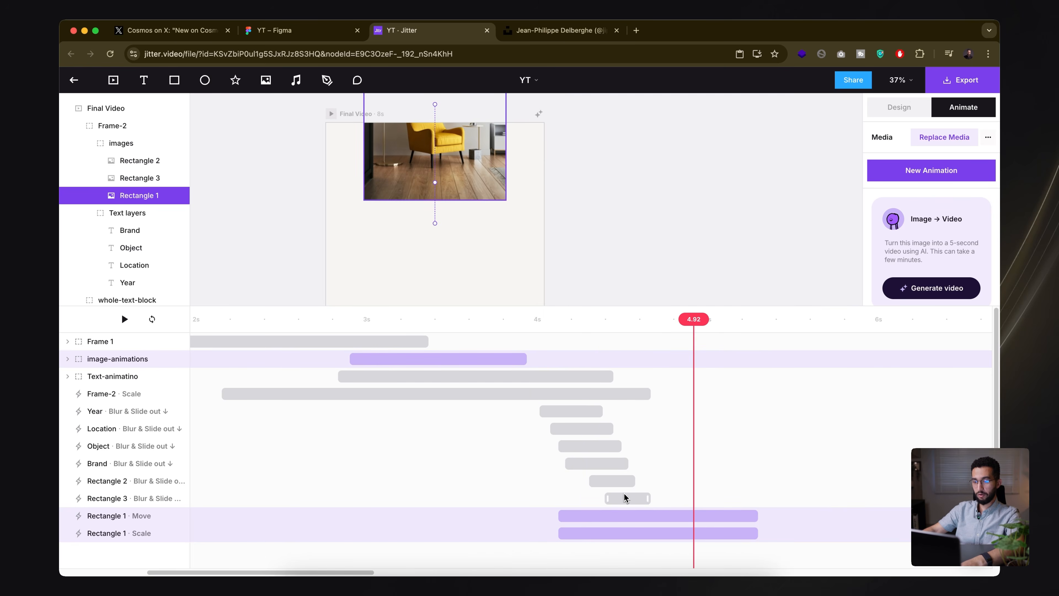
- Shorten the six slide-out animations from Year through Rectangle 3 proportionally so the last ends at 4.47 s
click(624, 497)
shift+click(588, 413)
drag(601, 411, 584, 411)
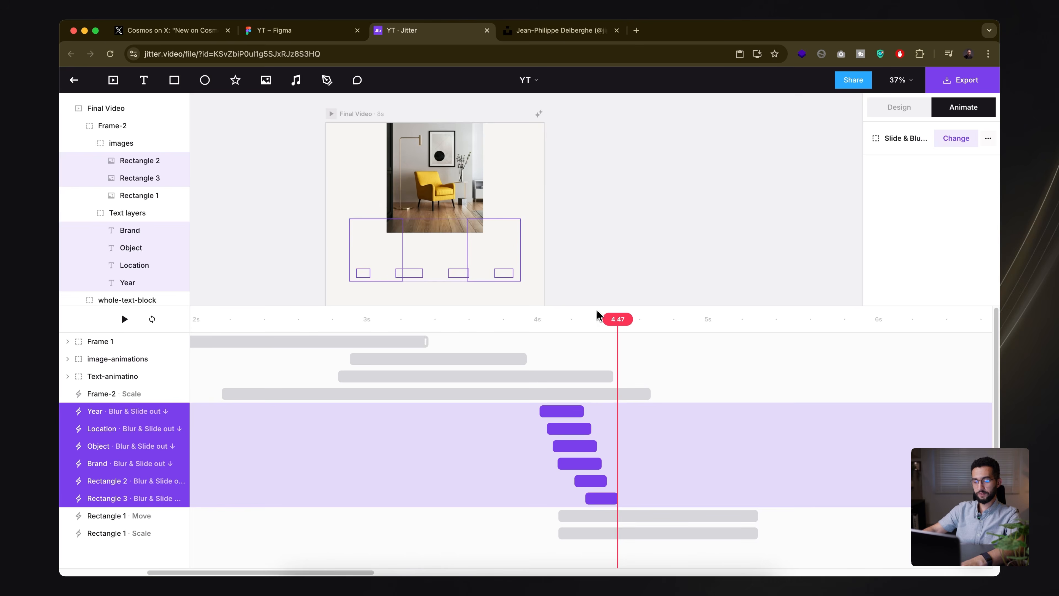
- Shorten the six slide-out animations from Year through Rectangle 3 proportionally so the last ends at 4.40 s, and replay the transition
click(540, 319)
key(space)
click(571, 319)
key(space)
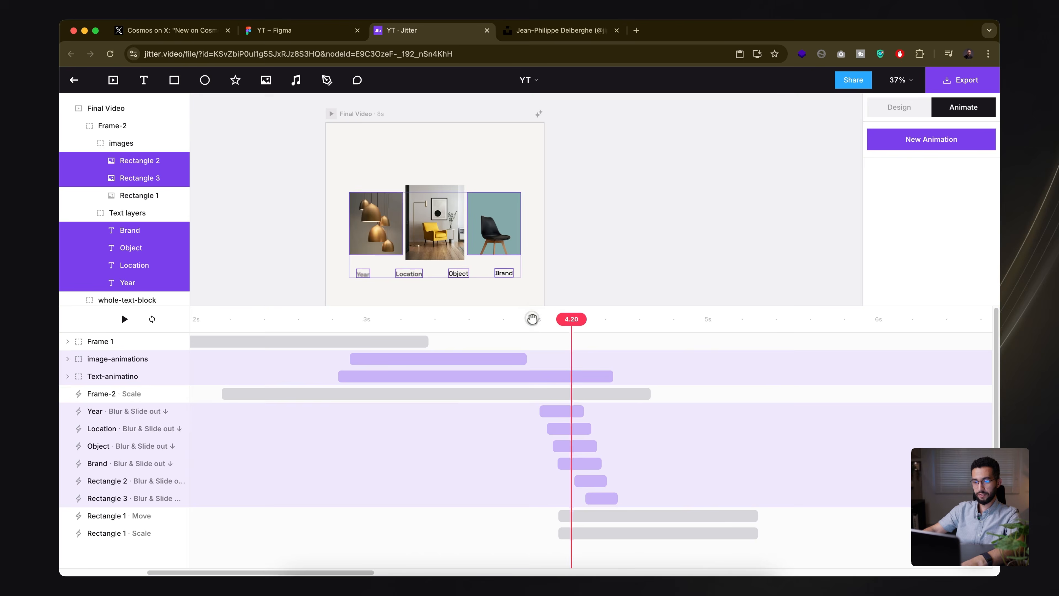
click(568, 410)
drag(611, 501, 606, 494)
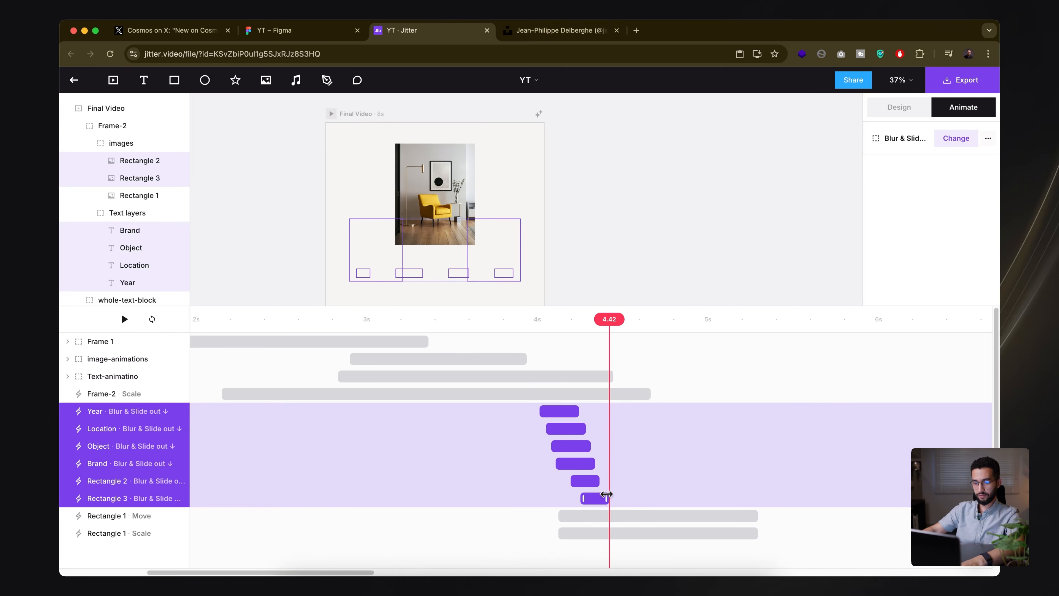
click(619, 485)
scroll(597, 494, up, 3)
click(598, 498)
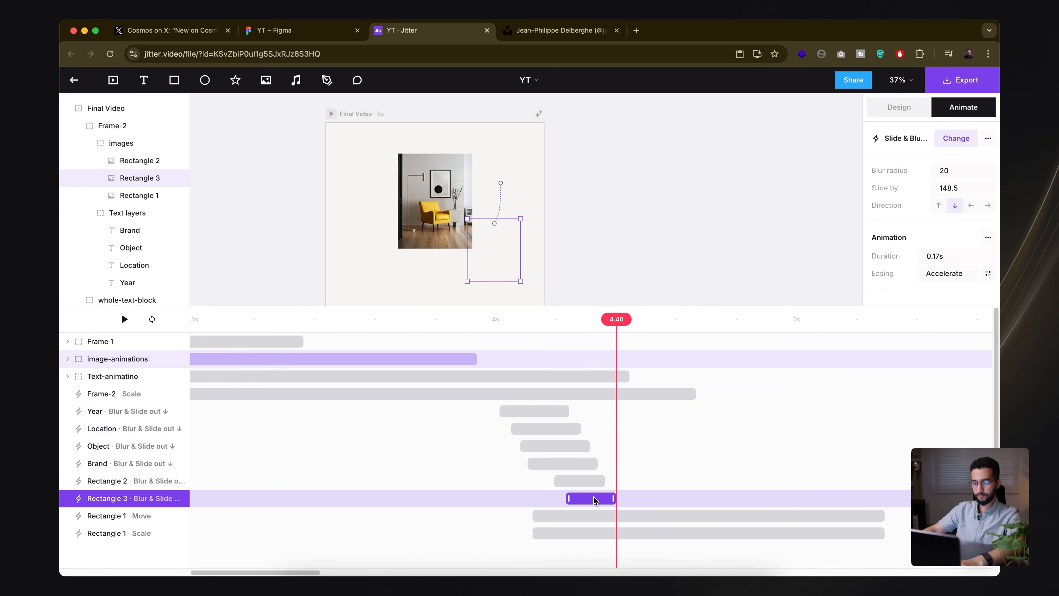
key(space)
click(450, 319)
click(240, 319)
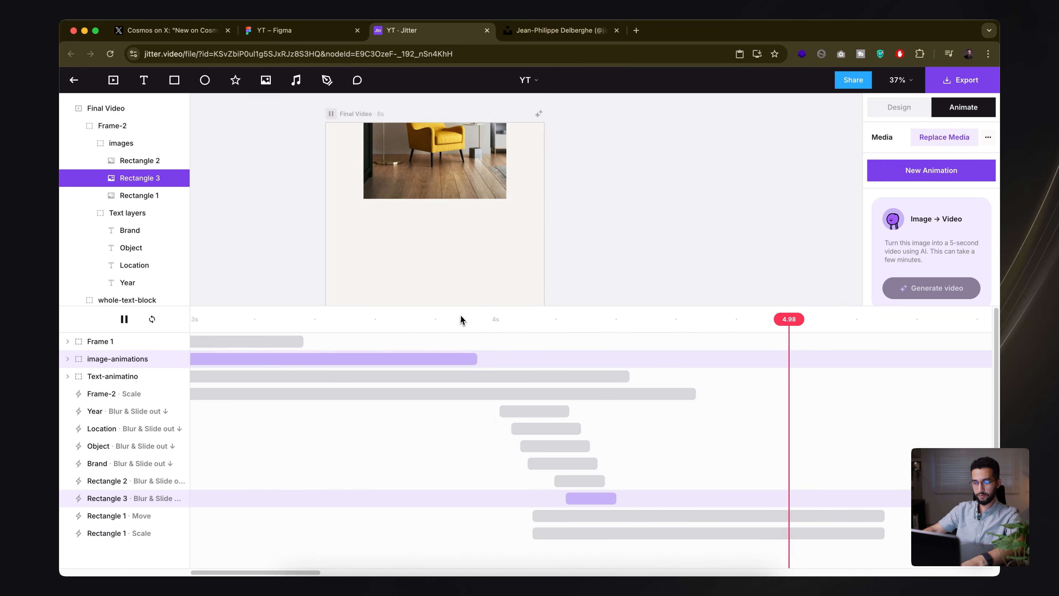
click(304, 319)
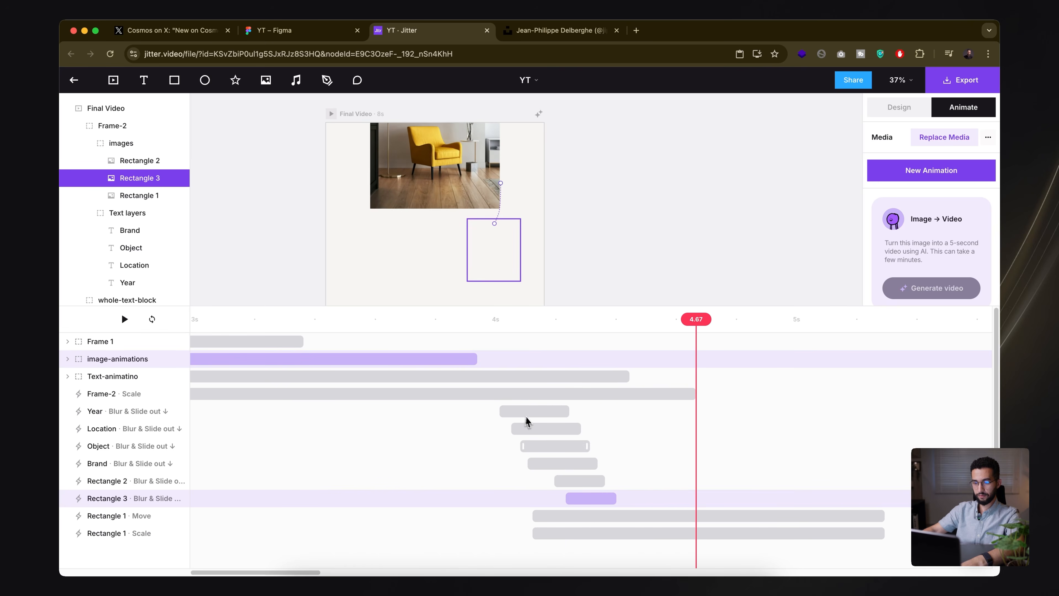
- Lengthen the six slide-out animations from Year through Rectangle 3 proportionally so the last ends at 4.46 s
click(549, 412)
shift+click(589, 498)
drag(615, 498, 634, 499)
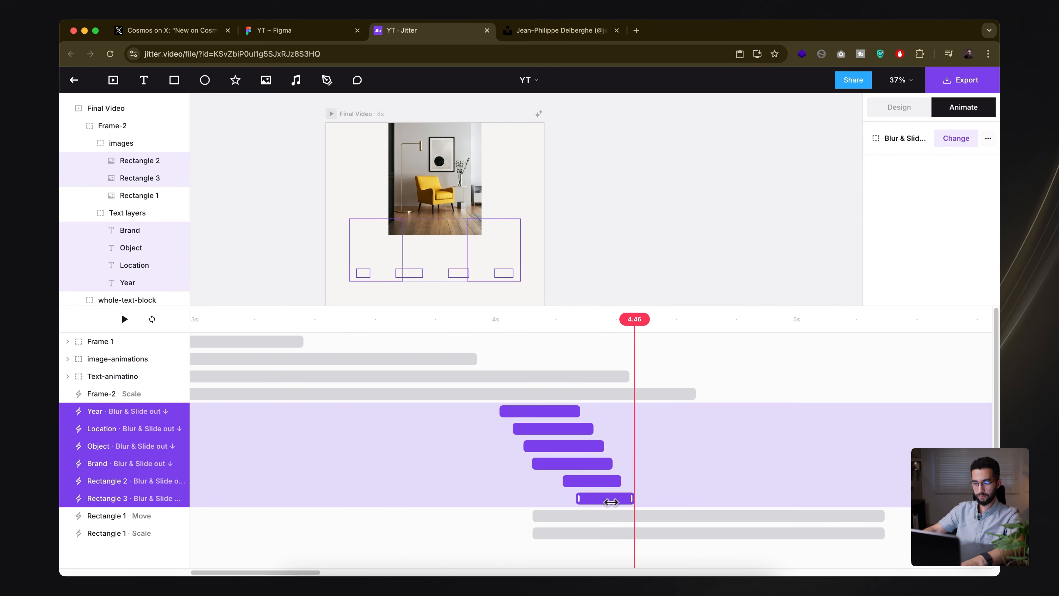
- Lengthen Rectangle 1's Move and Scale animations together to end at about 5.4 s, and replay the transition
click(562, 516)
shift+click(558, 533)
scroll(878, 517, down, 3)
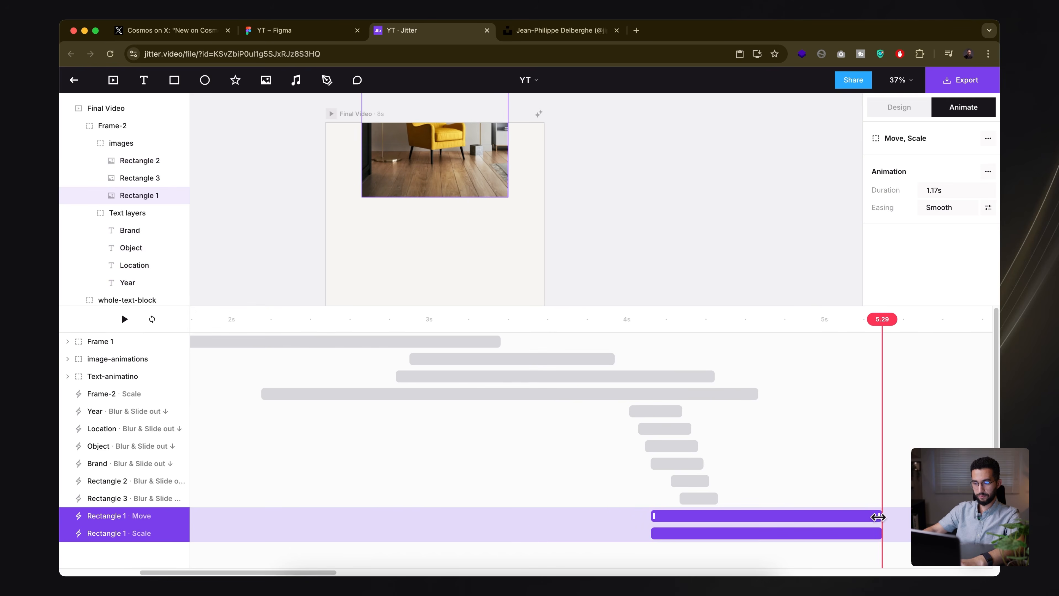
click(691, 337)
key(space)
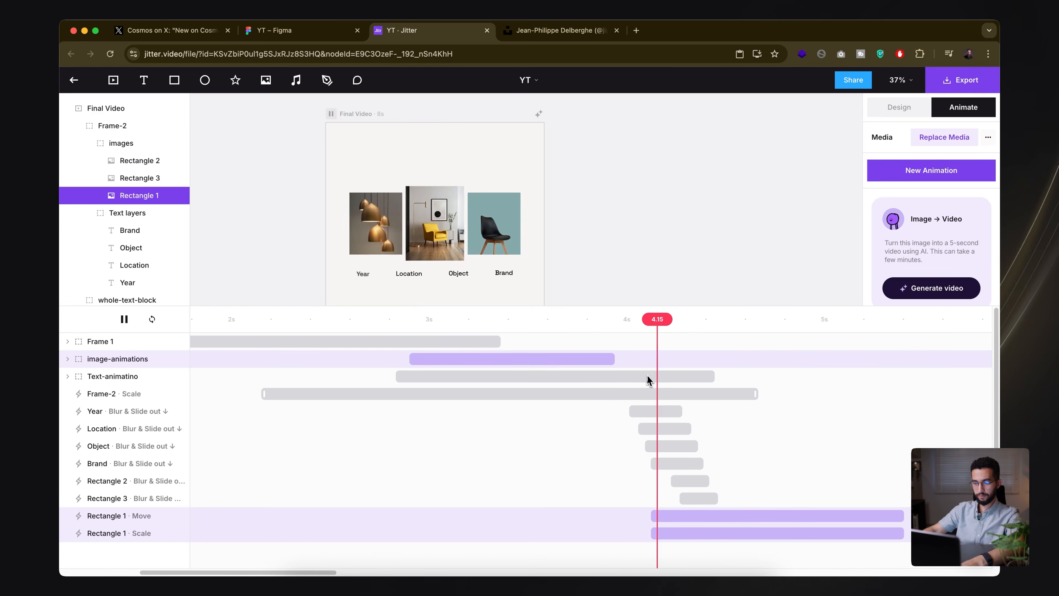
click(601, 318)
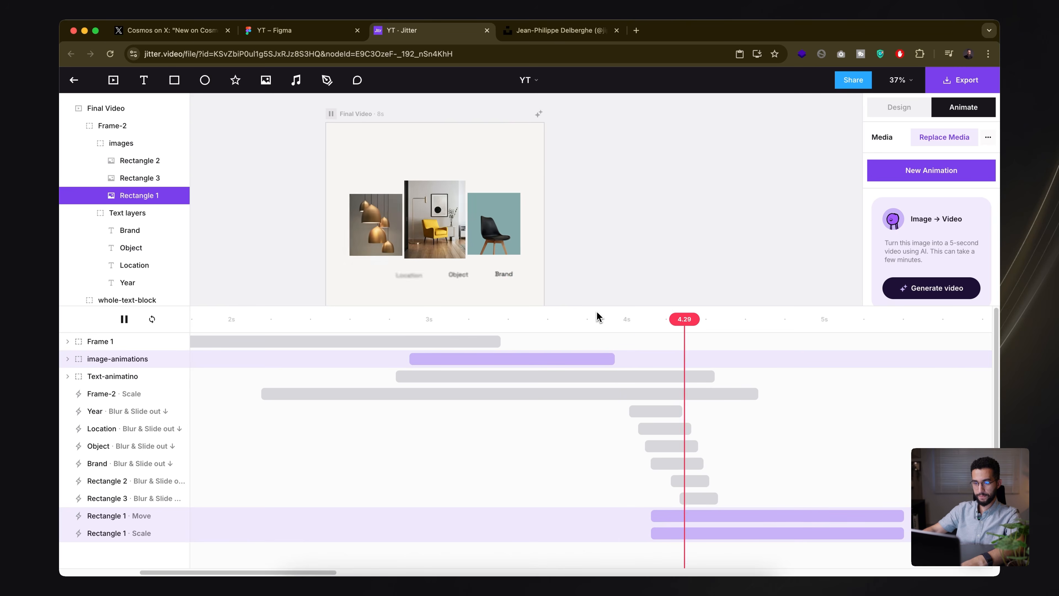
click(614, 319)
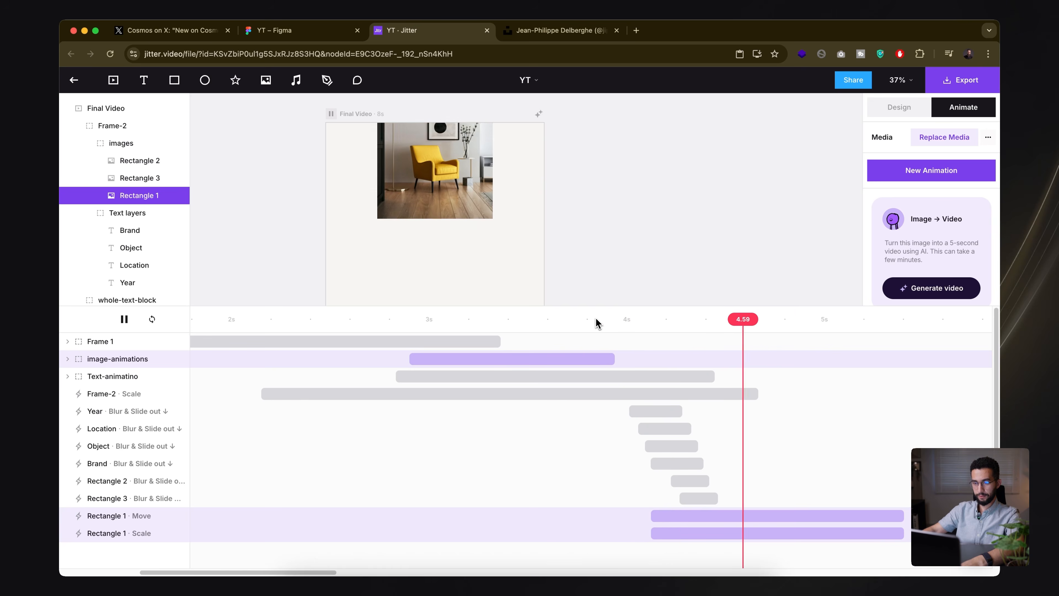
click(601, 319)
key(space)
key(space)
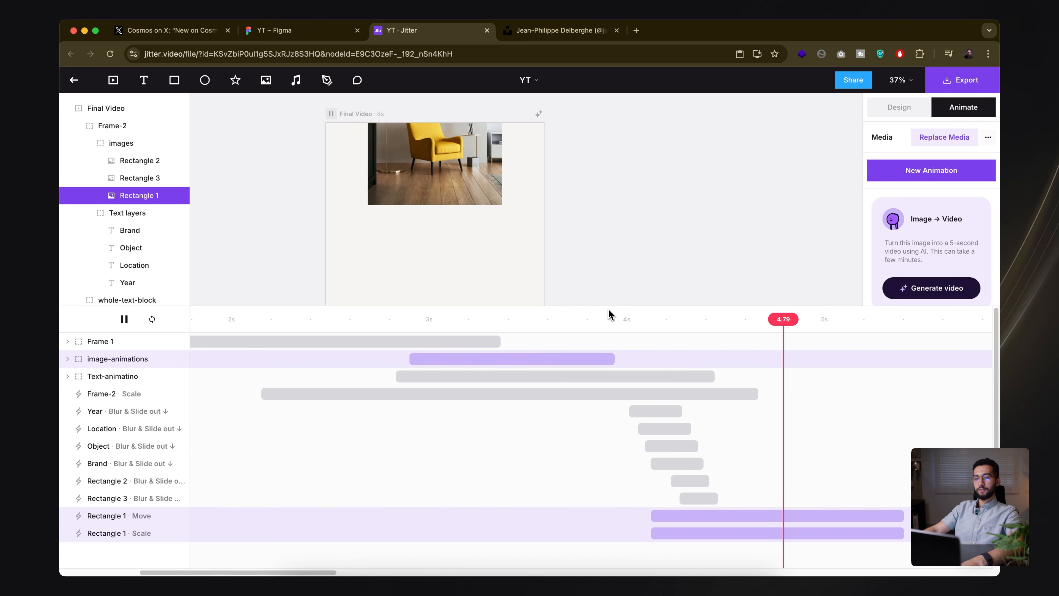
key(space)
- Play the whole video from the start and examine the handover from the opening text to the images around 2 s
scroll(515, 237, down, 3)
drag(601, 319, 381, 313)
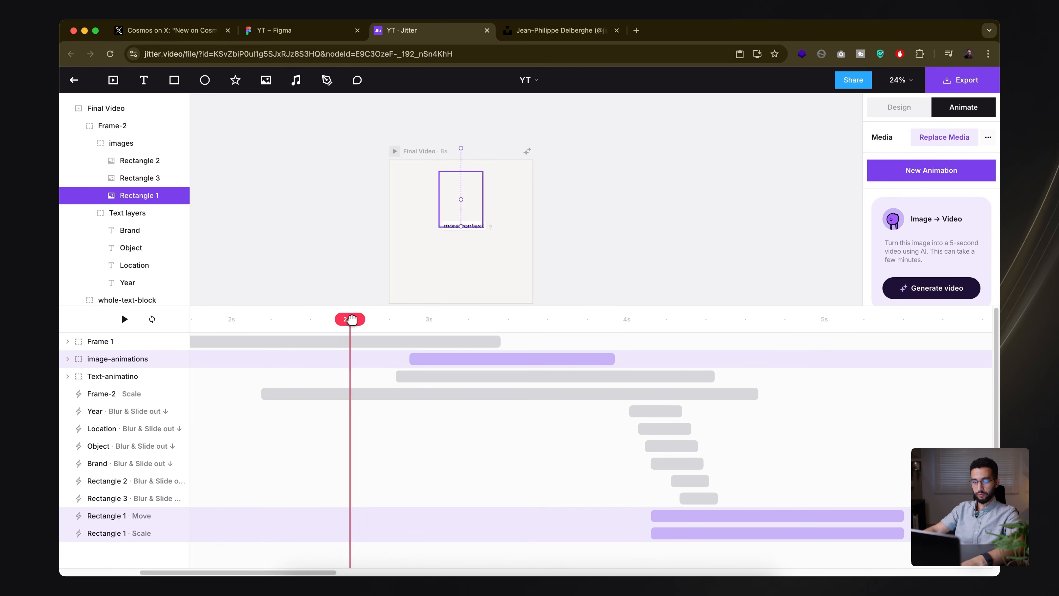
scroll(206, 337, down, 3)
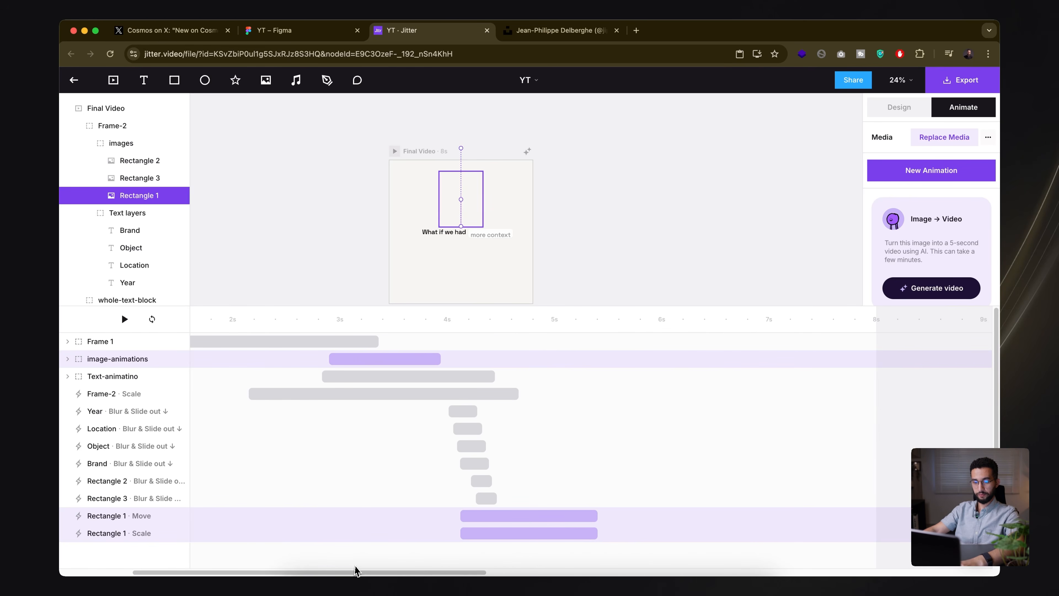
drag(355, 570, 226, 558)
key(space)
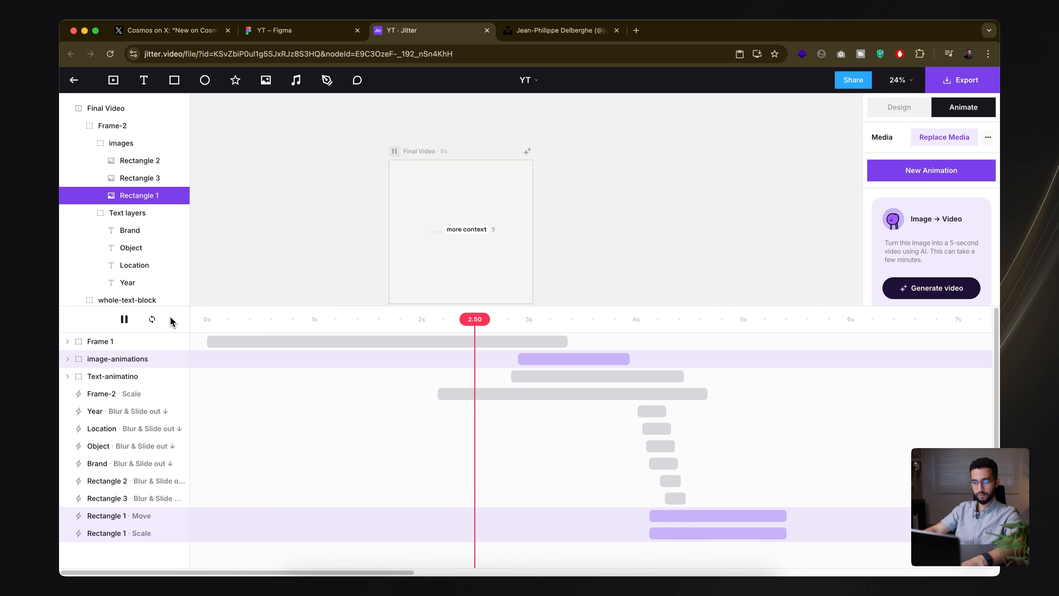
click(229, 312)
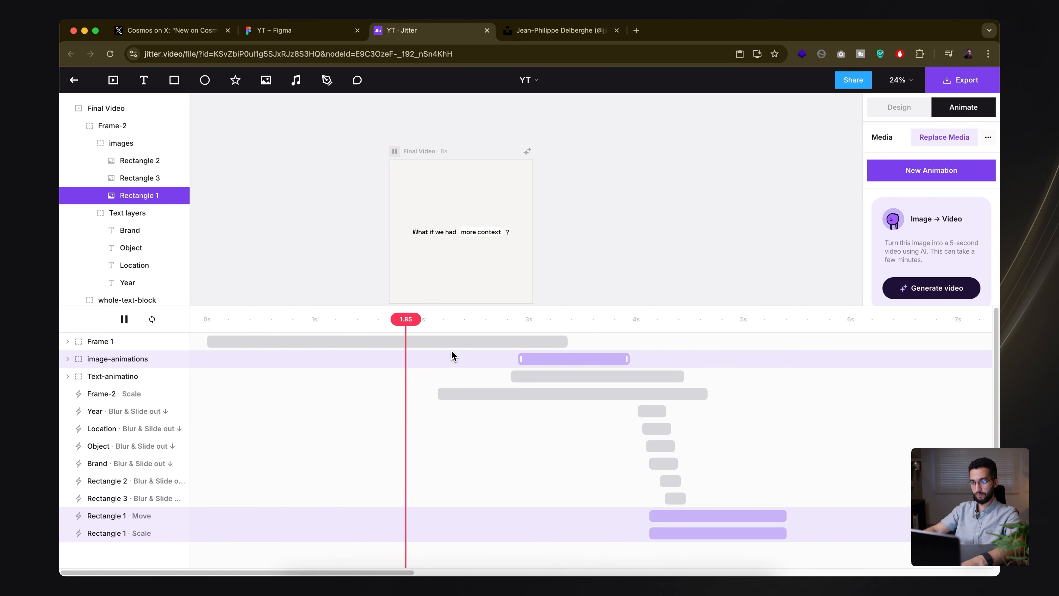
drag(498, 324, 381, 312)
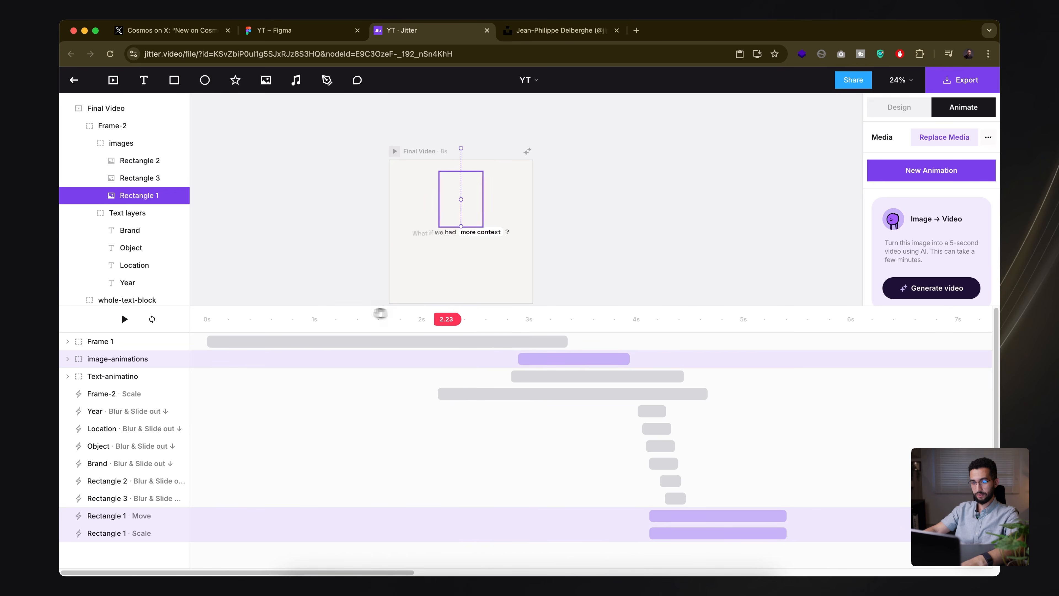
click(434, 326)
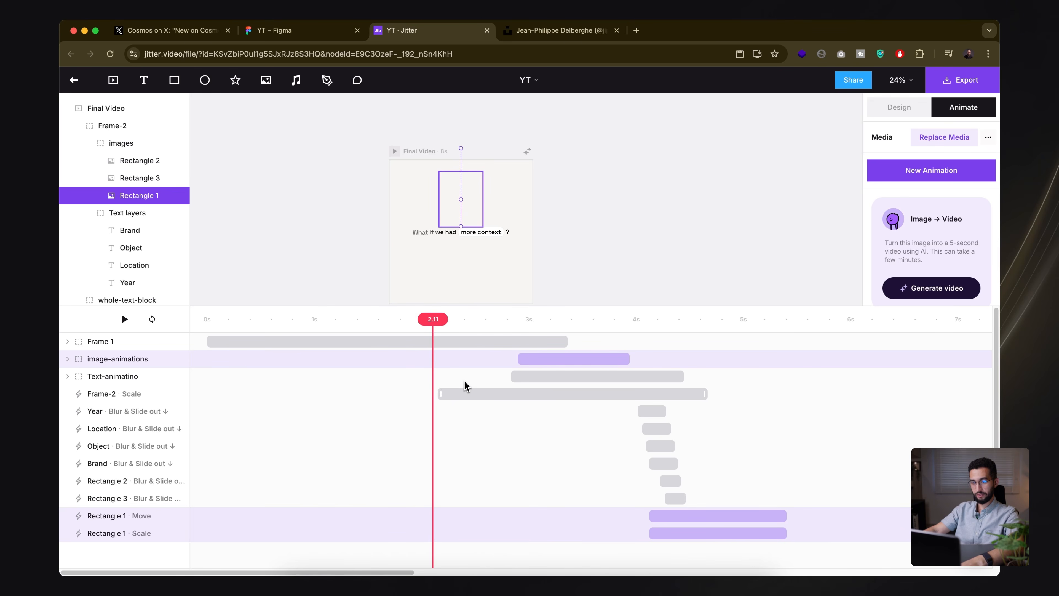
- Shift all animations from image-animations through Rectangle 1's Scale earlier together so Frame-2's Scale starts at about 1.93 s, and replay the handover
click(578, 358)
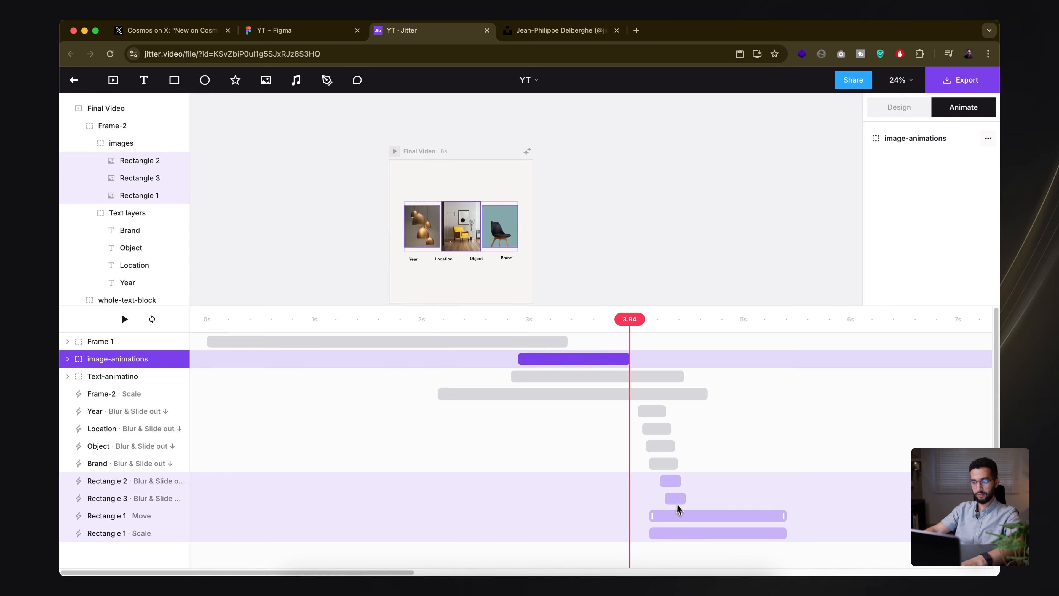
shift+click(653, 514)
click(509, 392)
click(554, 359)
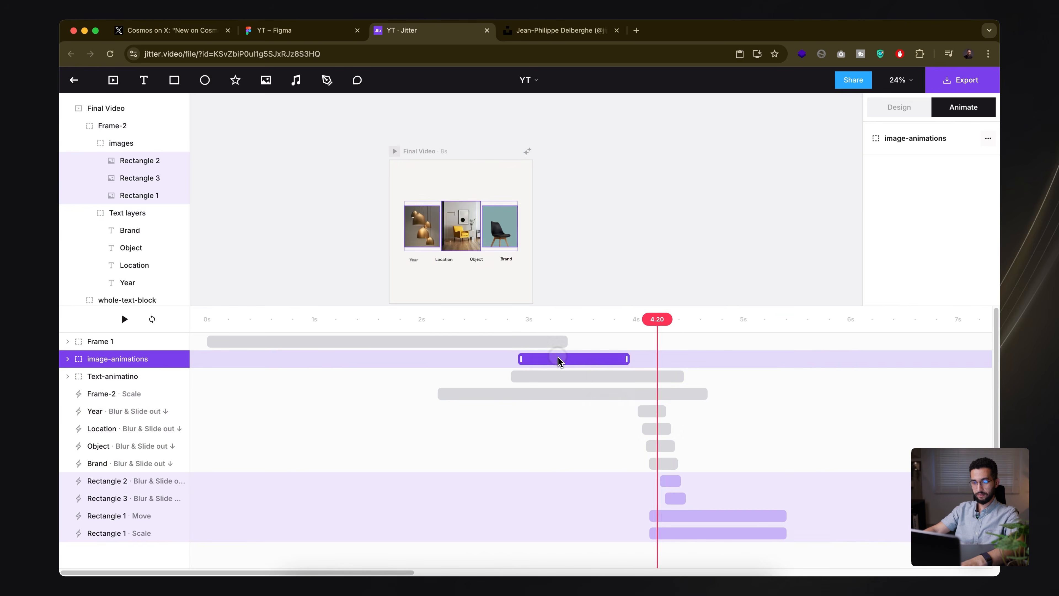
shift+click(714, 535)
drag(579, 394, 554, 395)
click(413, 319)
key(space)
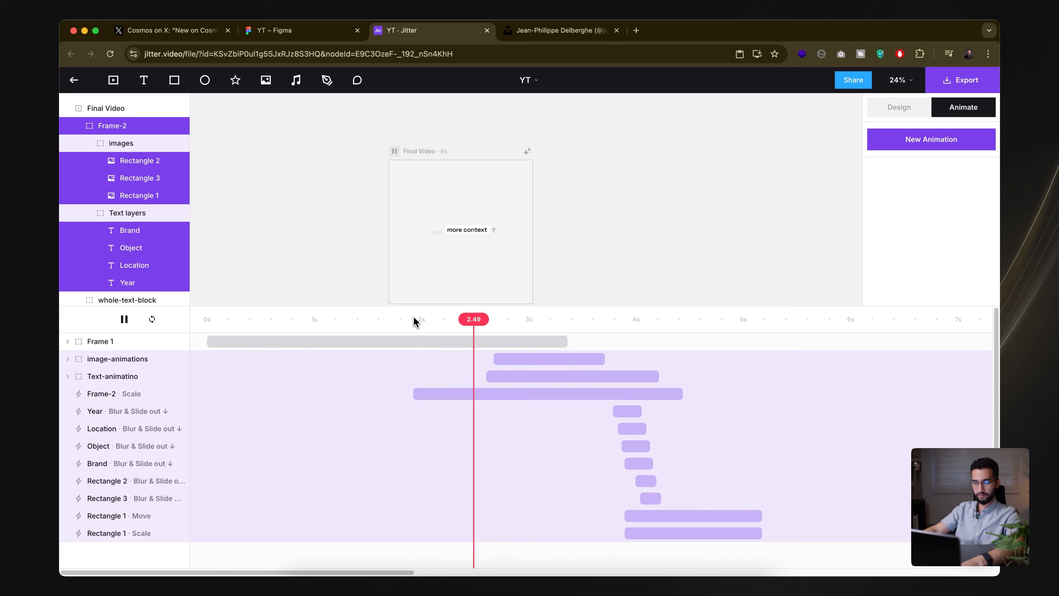
click(399, 320)
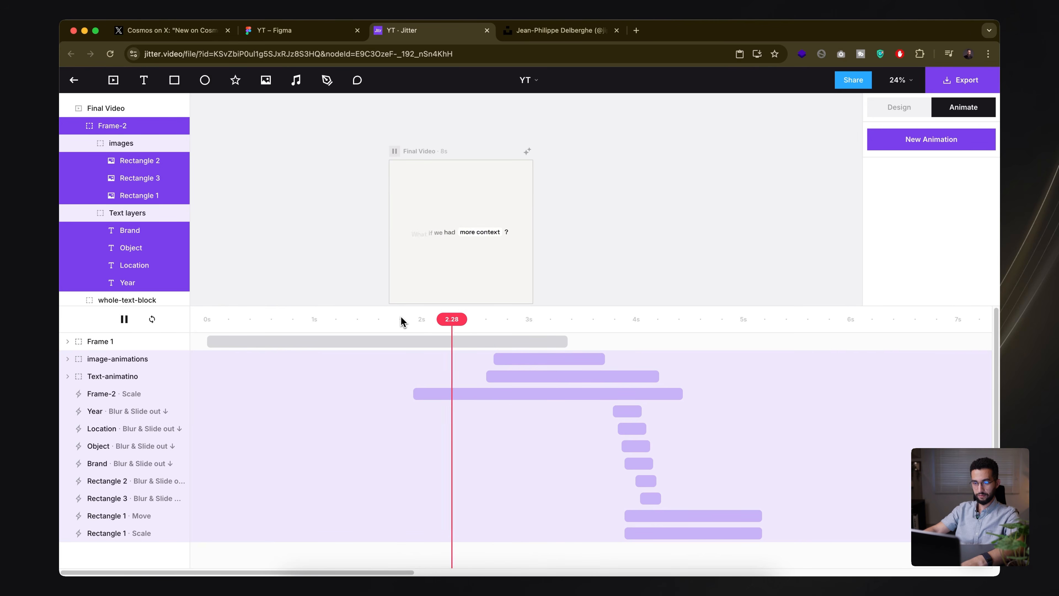
click(434, 320)
click(377, 319)
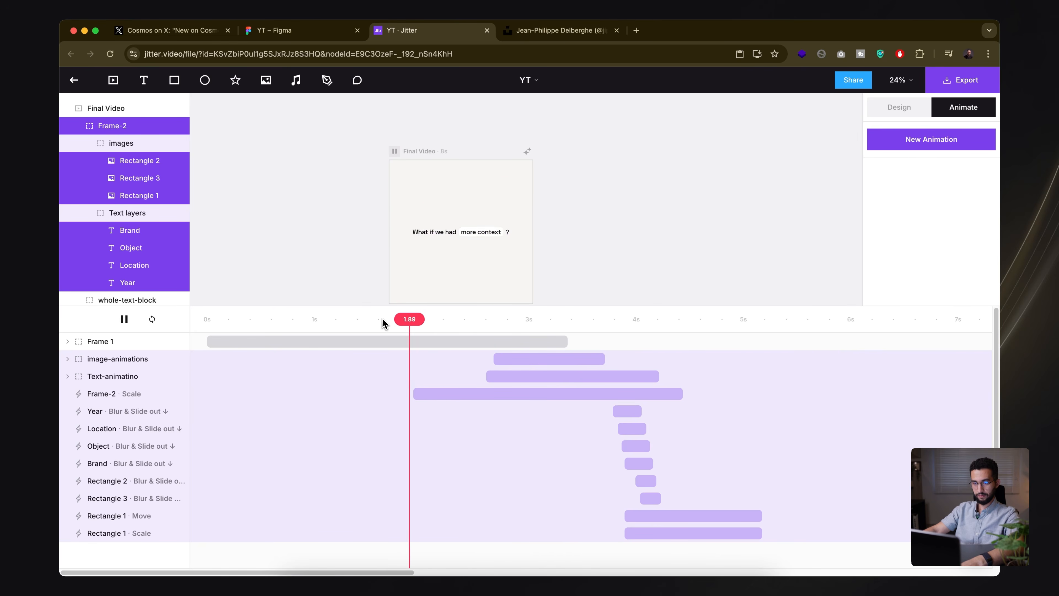
- Replay the video from the start, expand the Frame 1 animation group and examine its text animations around 2 s
drag(452, 321, 206, 311)
key(space)
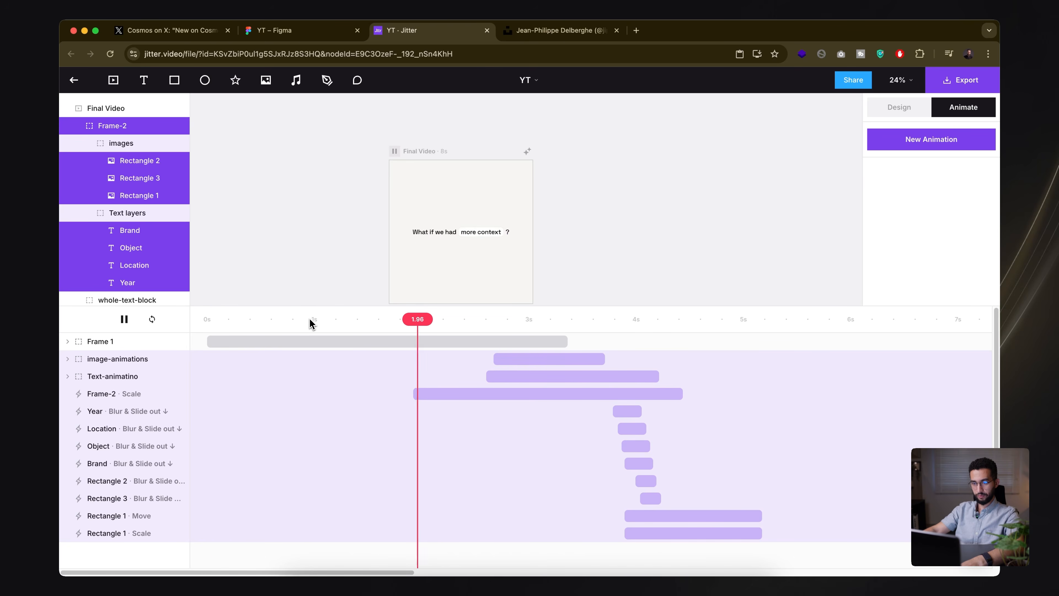
key(space)
drag(486, 321, 366, 324)
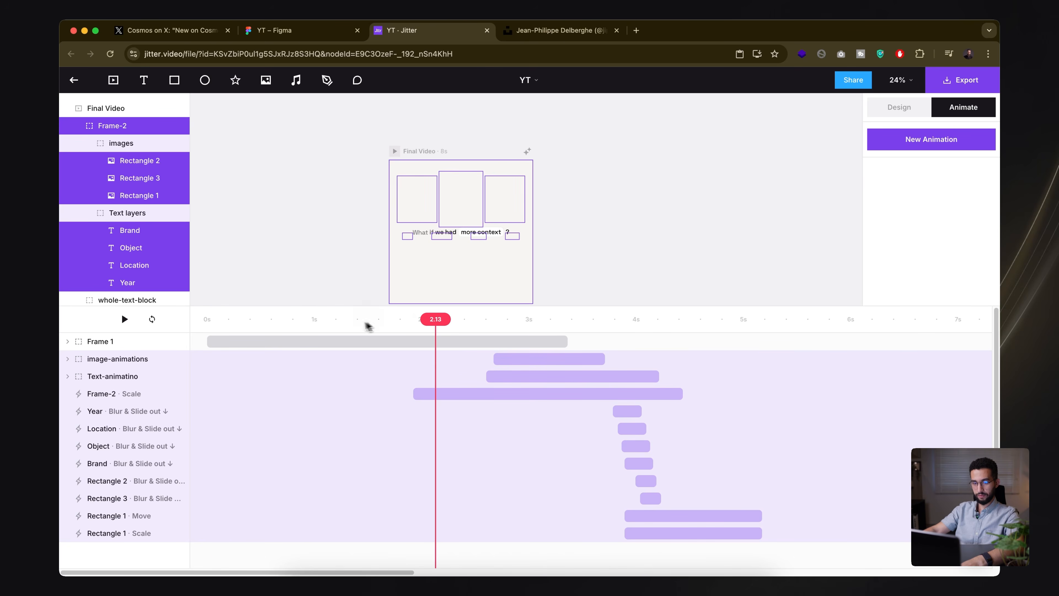
click(67, 341)
scroll(438, 363, down, 5)
drag(437, 337, 339, 319)
key(space)
key(space)
scroll(445, 367, up, 3)
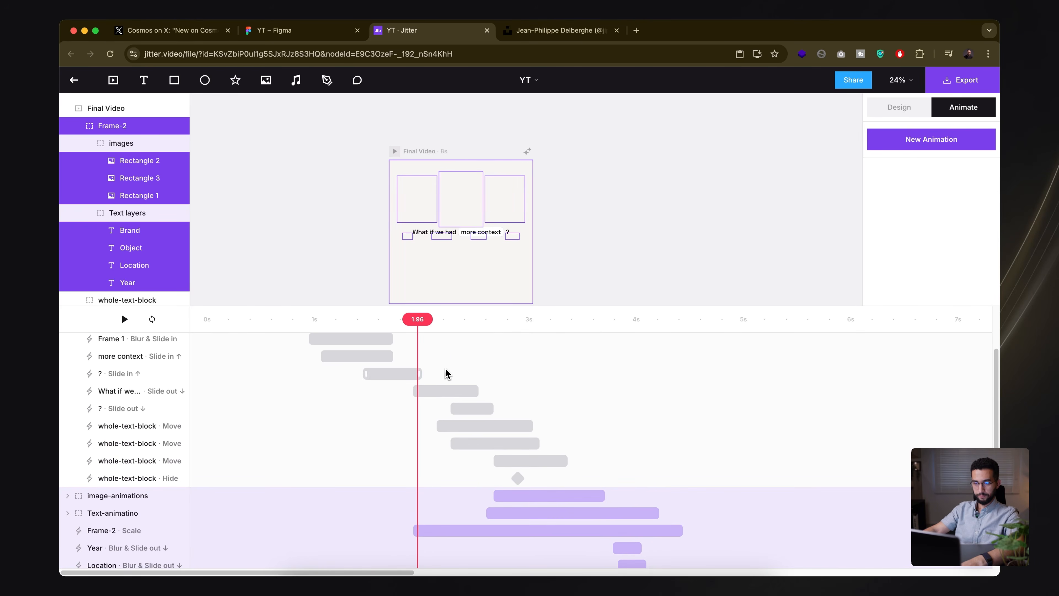
- Stretch the Frame 1 animations from "What if we had" Slide out through whole-text-block Hide together to run from 1.63 s to 3.43 s
click(435, 392)
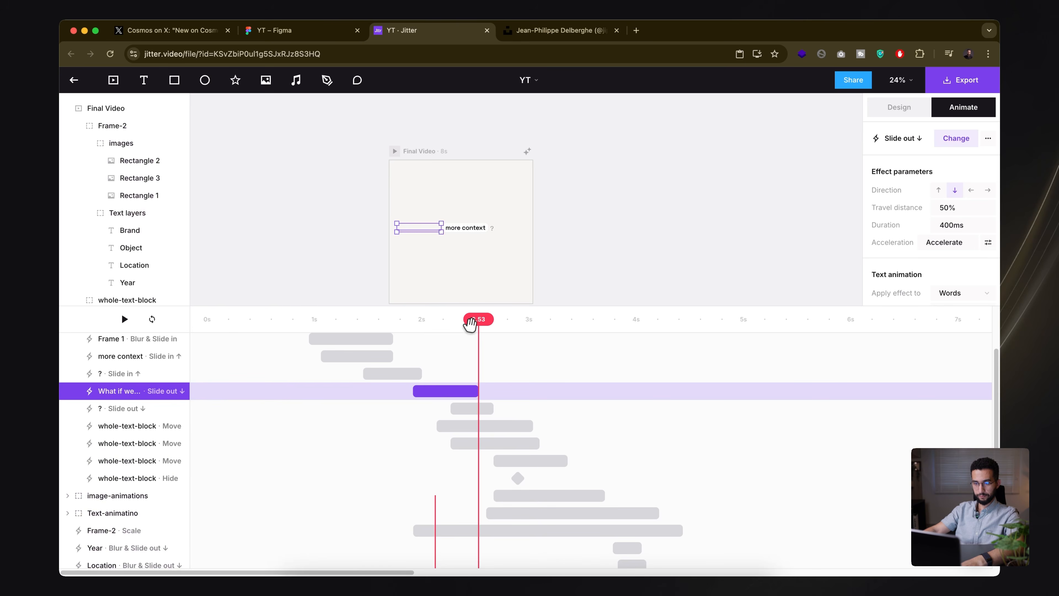
drag(487, 332, 329, 321)
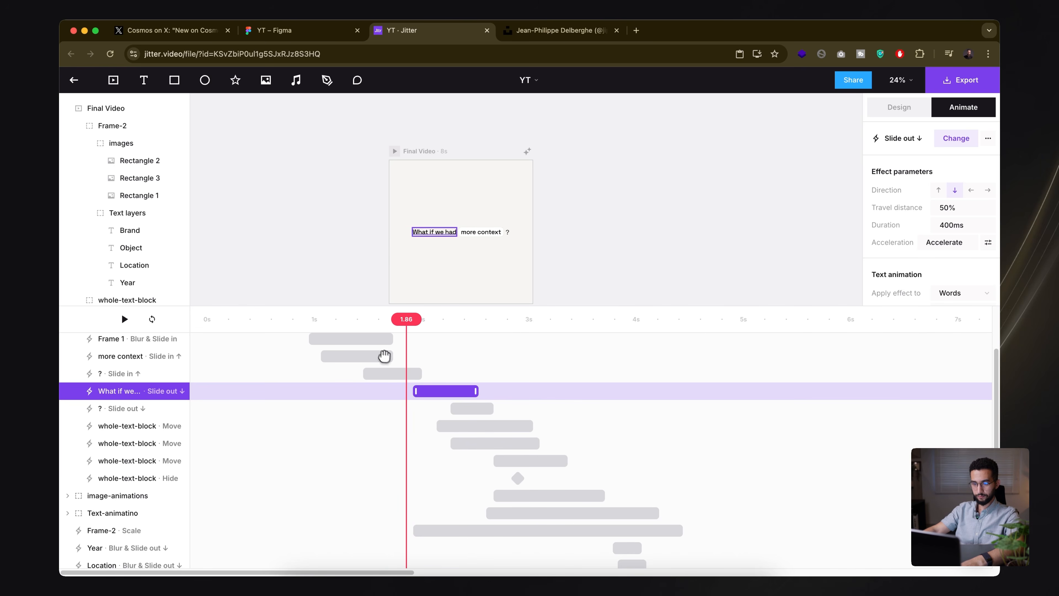
shift+click(118, 477)
drag(446, 400, 382, 392)
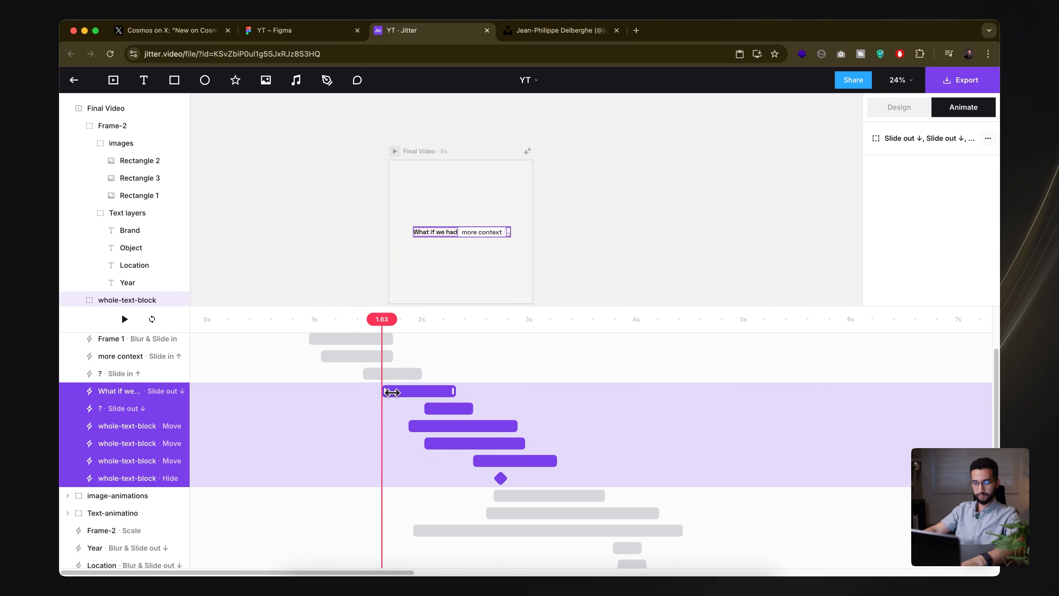
drag(547, 453, 563, 458)
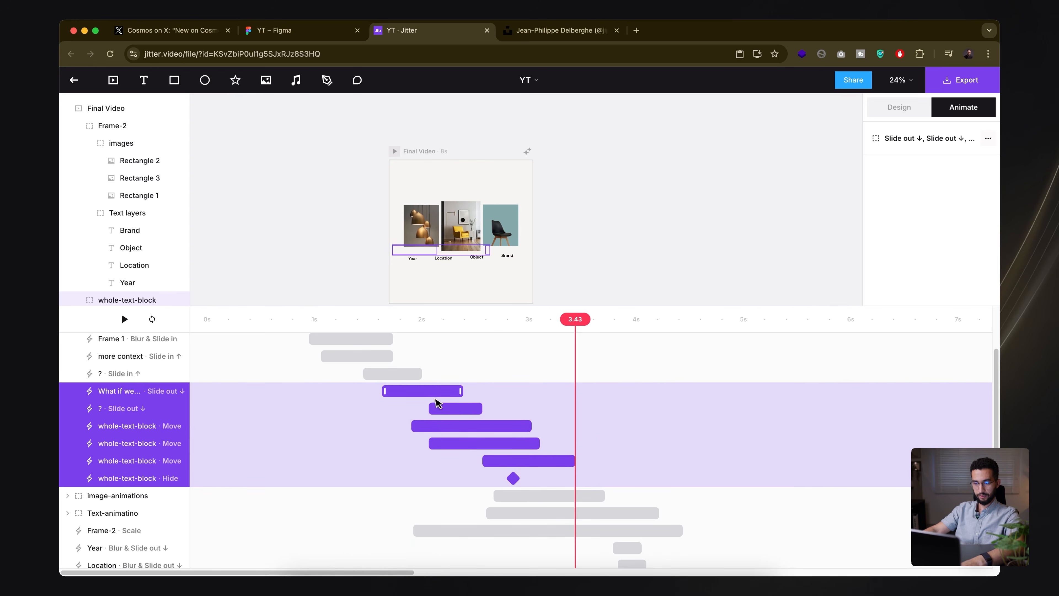
- Replay the opening text transition and inspect the timing of the "What if we had" Slide out and the whole-text-block Move and Hide animations
drag(397, 319, 331, 317)
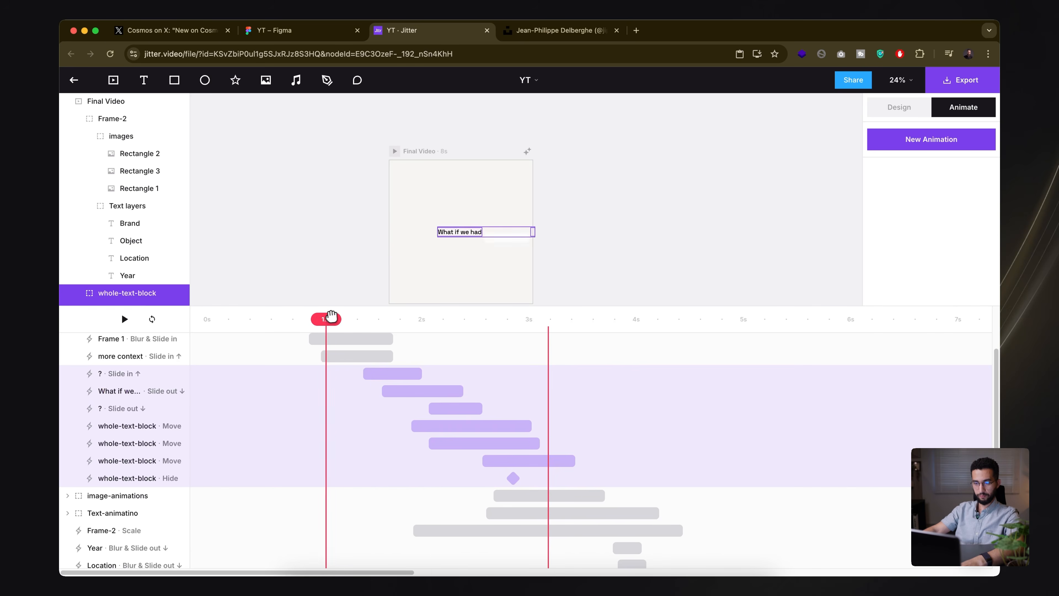
click(125, 319)
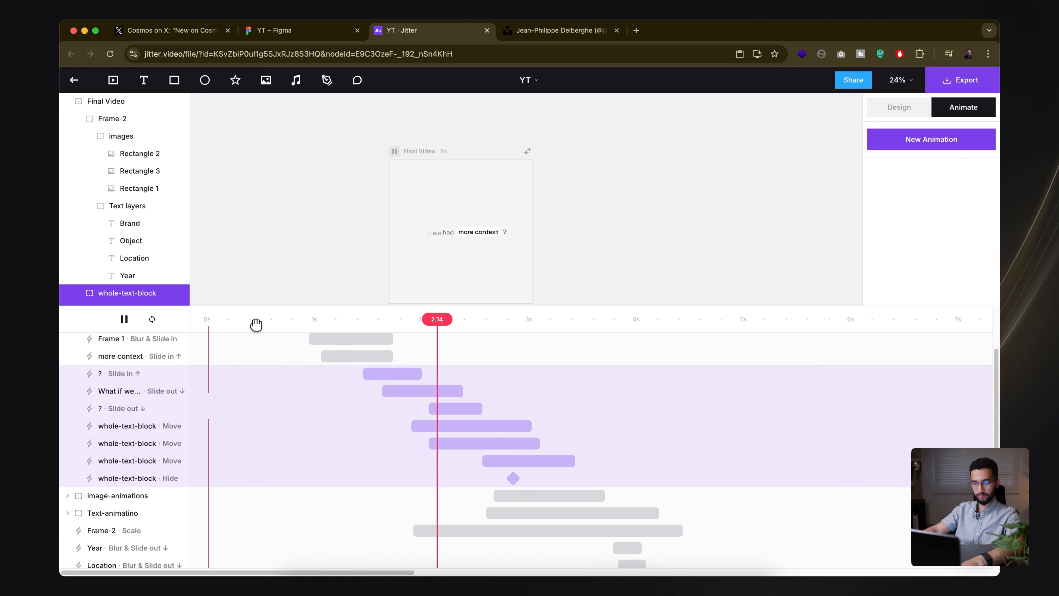
key(space)
click(519, 460)
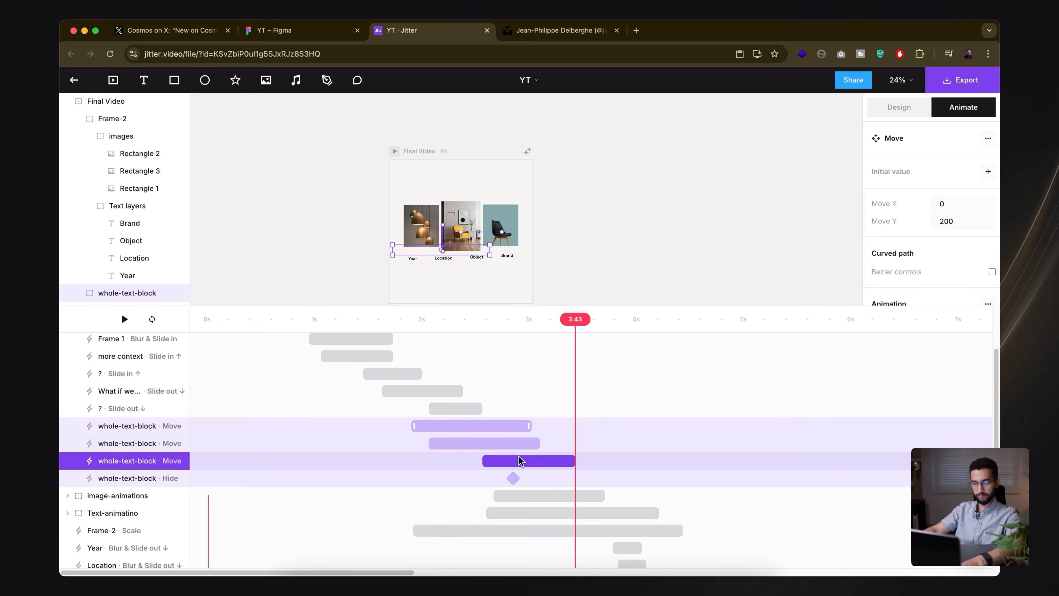
click(514, 478)
click(423, 391)
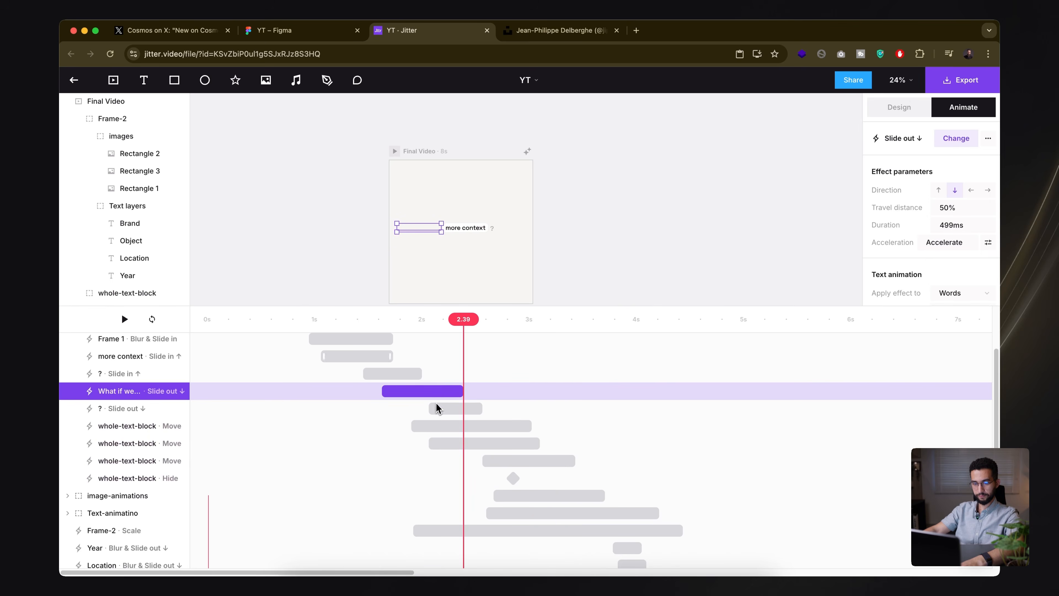
key(Escape)
key(space)
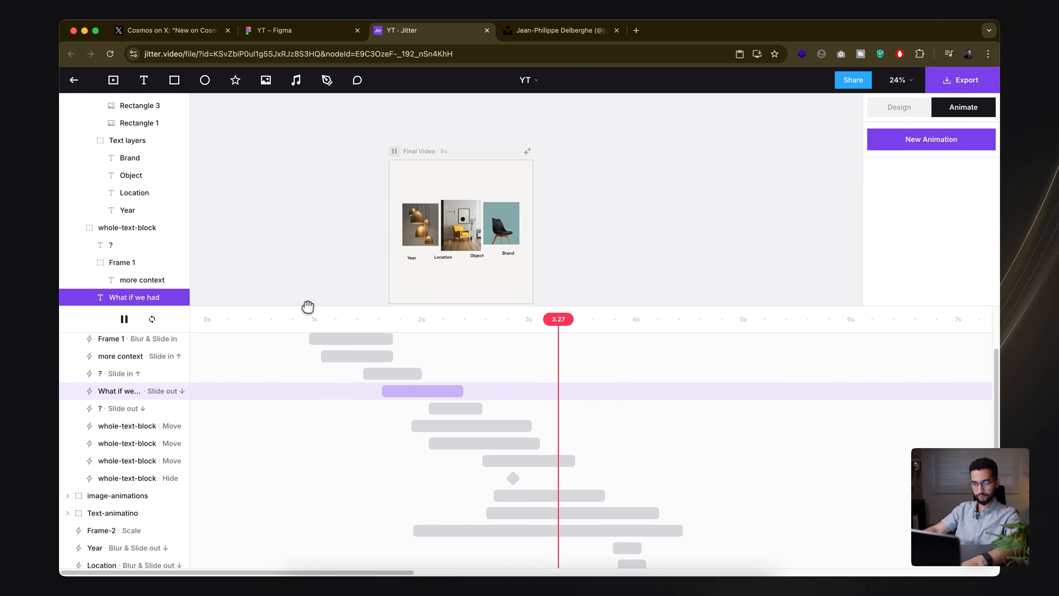
key(space)
scroll(212, 372, up, 3)
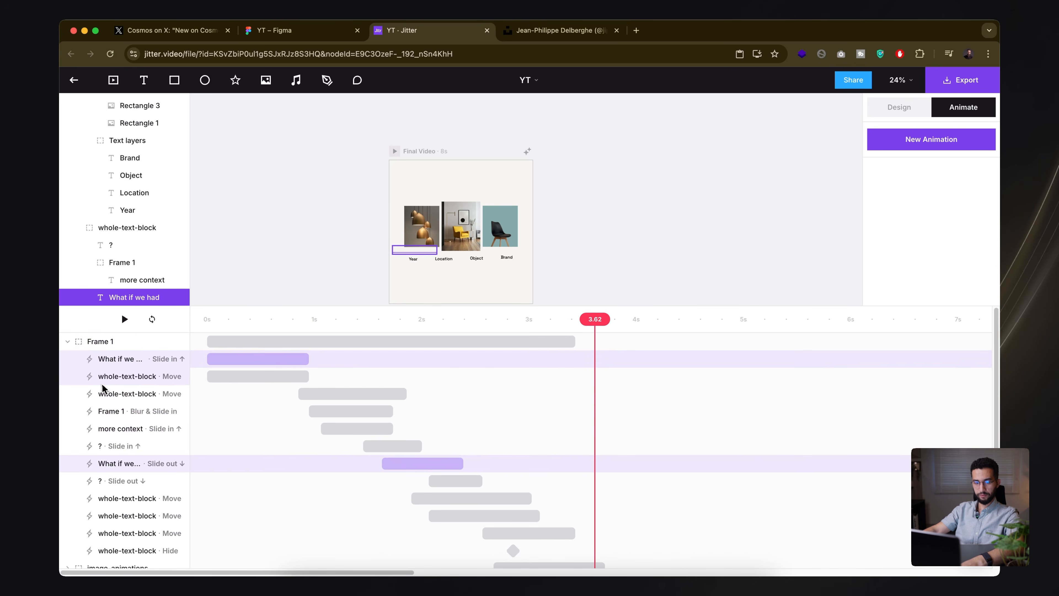
- Shift all animations from image-animations through Rectangle 1's Scale later together so Frame-2's Scale starts at about 2.1 s, and replay the handover
click(67, 341)
click(534, 362)
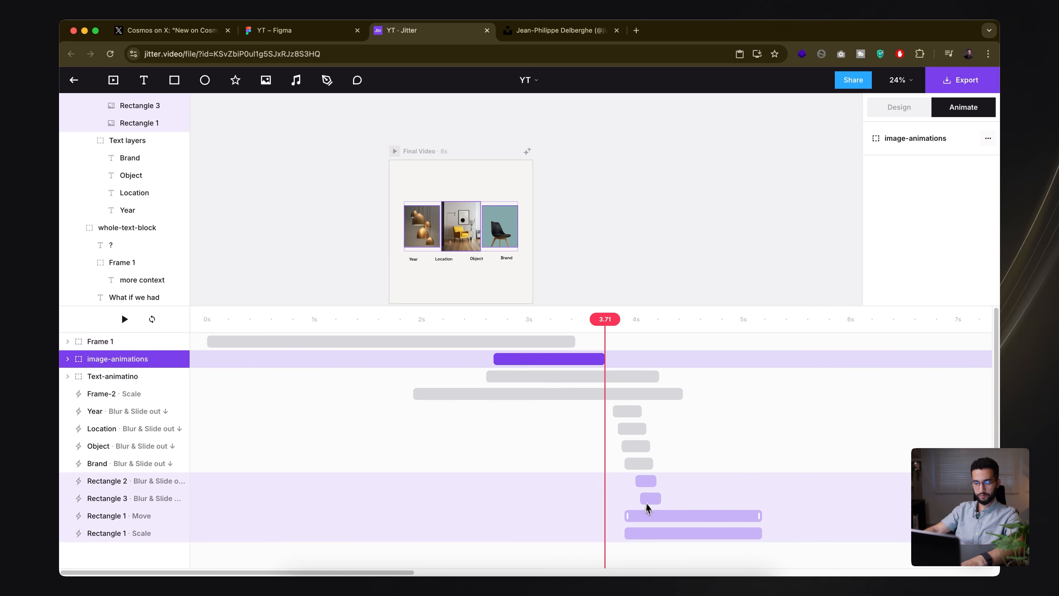
shift+click(666, 534)
drag(559, 380, 582, 378)
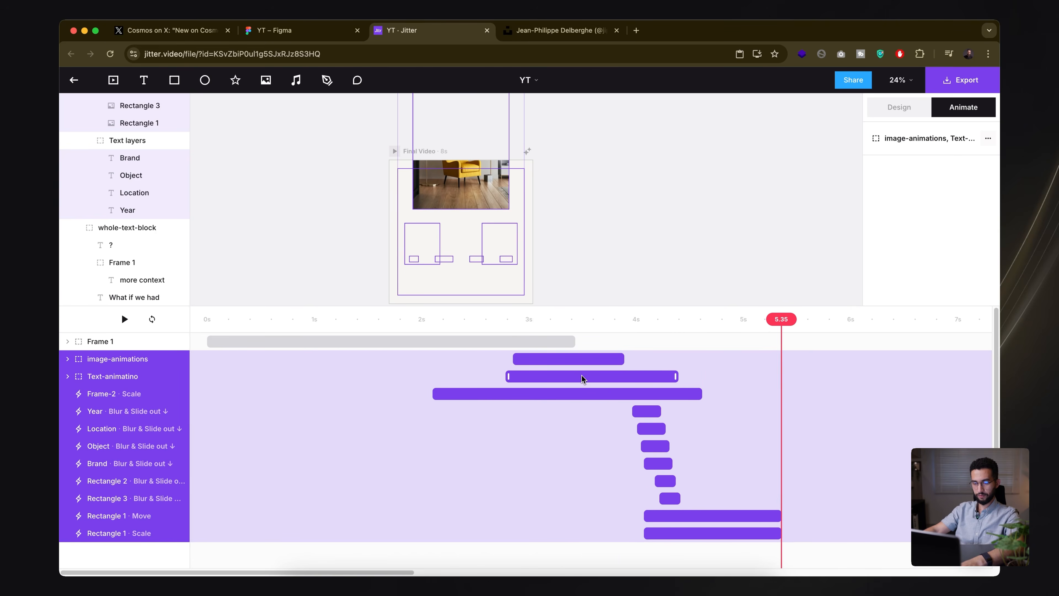
click(411, 319)
key(space)
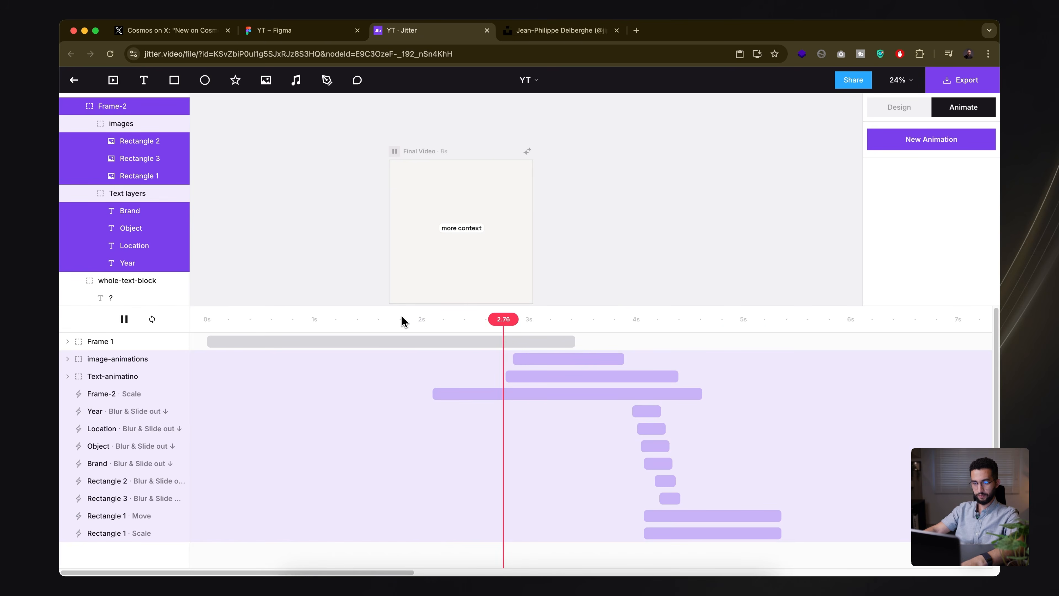
click(152, 319)
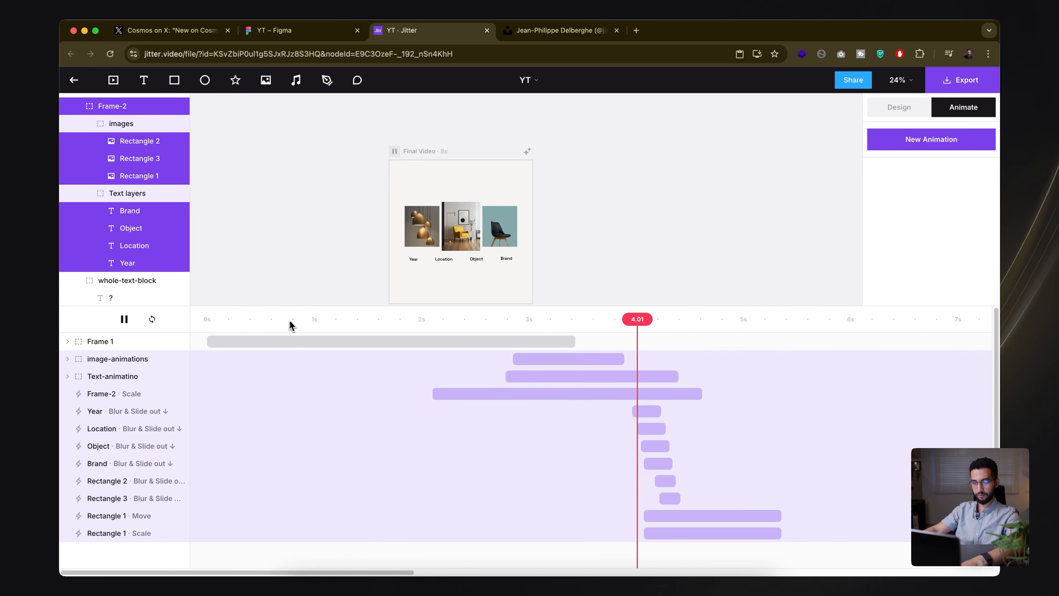
key(space)
click(442, 319)
key(space)
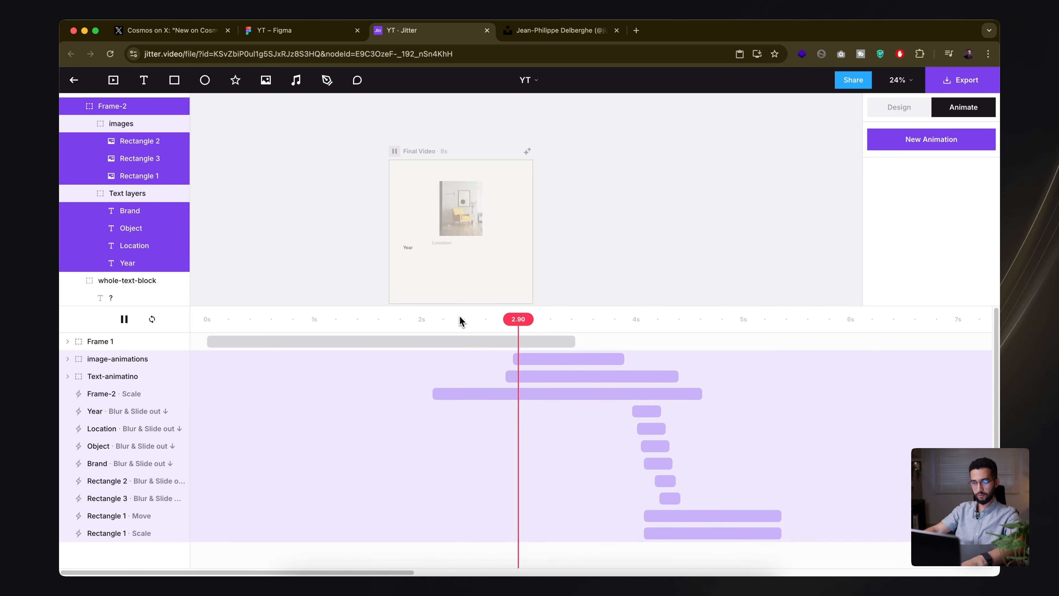
key(space)
- Set the opacity of the Text layers group below the images to 70%
scroll(428, 265, up, 5)
click(423, 262)
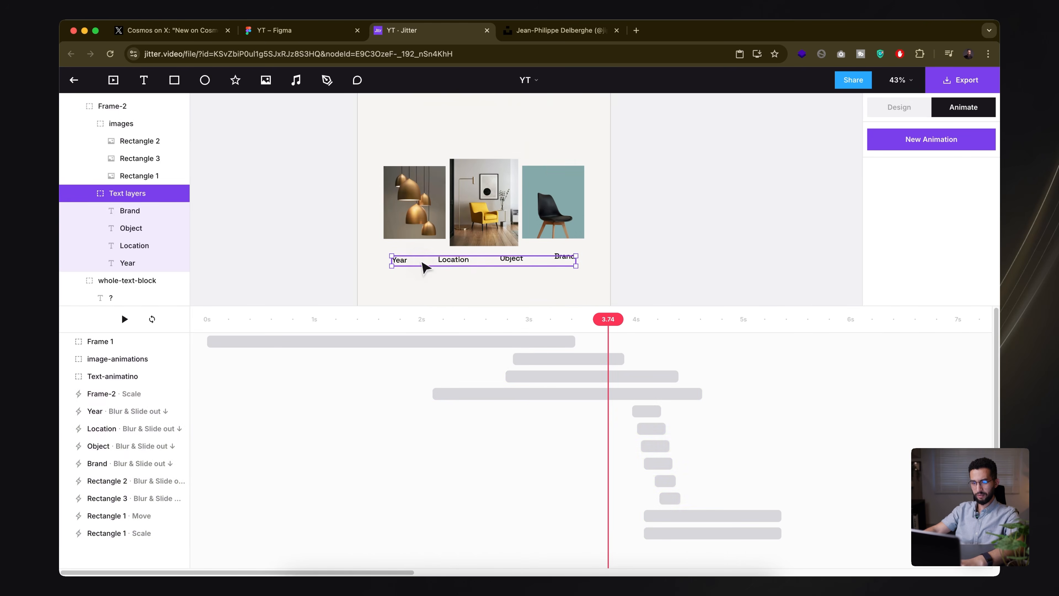
scroll(417, 261, up, 8)
double_click(376, 259)
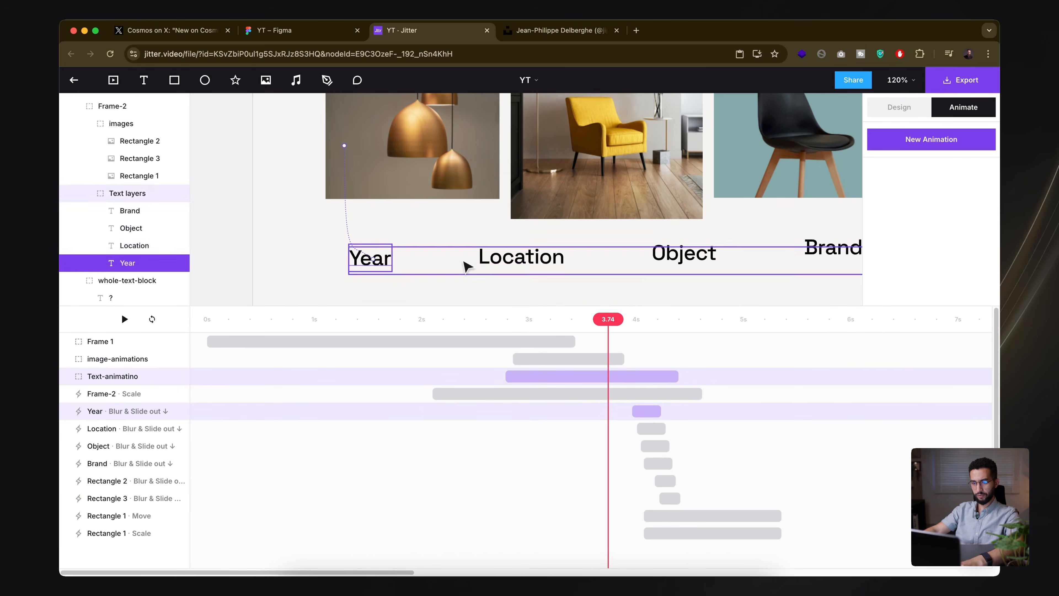
key(Escape)
click(900, 109)
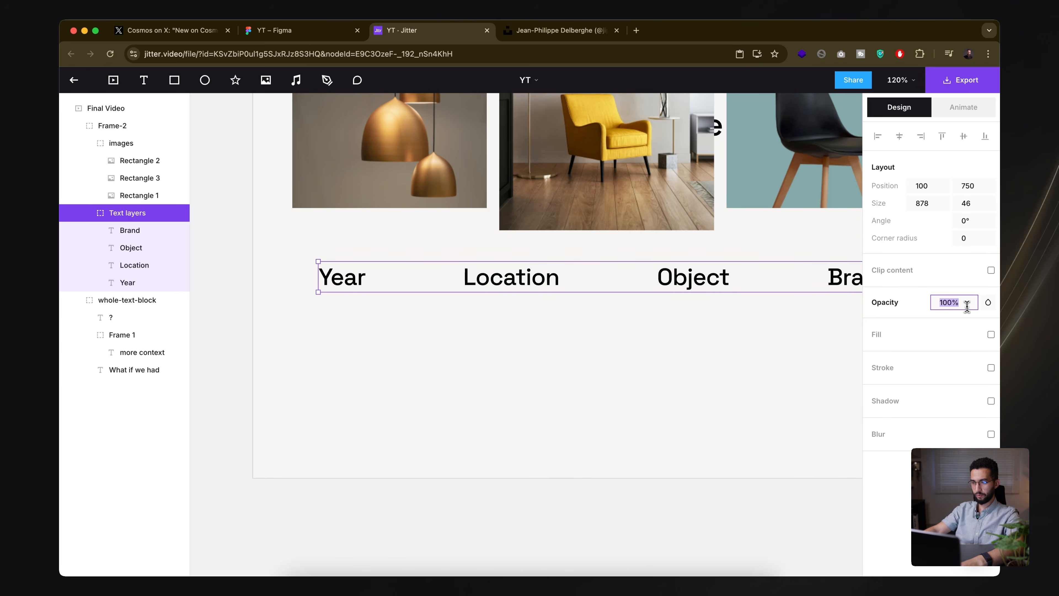
text(70)
key(Return)
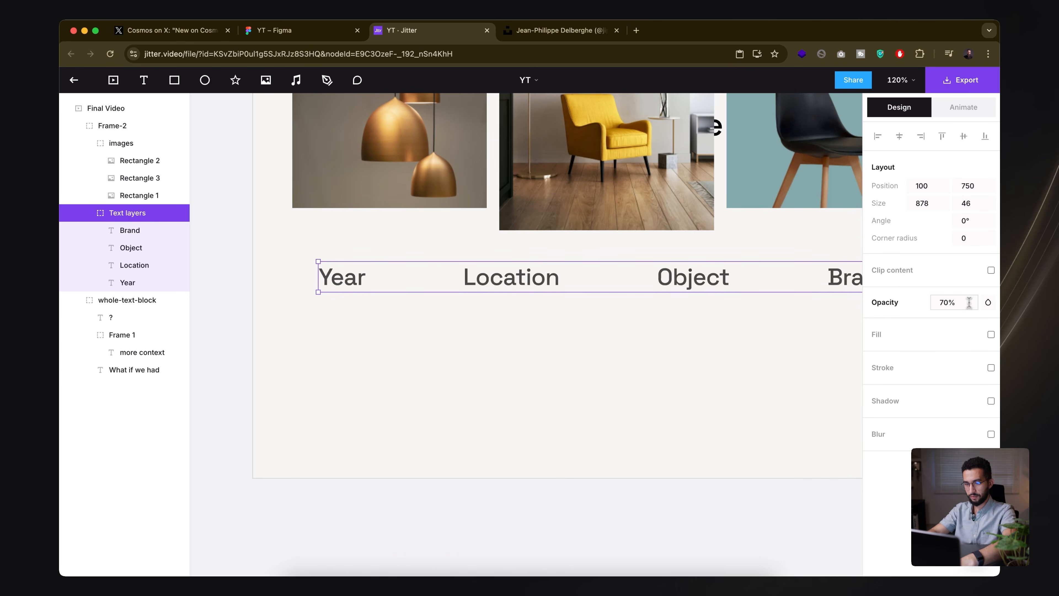
drag(367, 281, 368, 280)
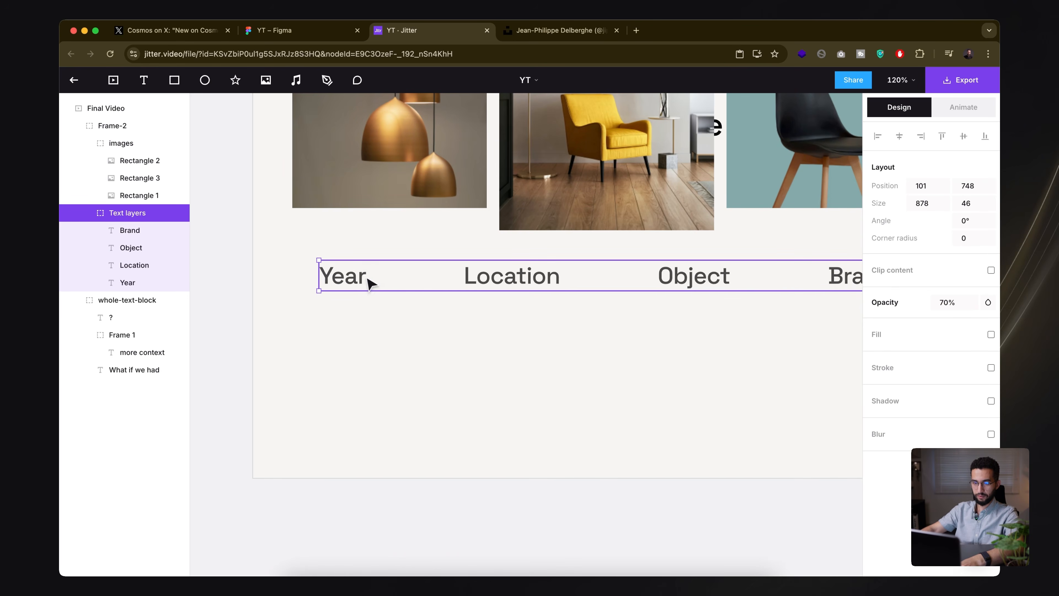
- Try the Regular 400 font style on the Year, Location, Object and Brand labels
double_click(350, 280)
shift+click(490, 279)
scroll(476, 301, right, 5)
shift+click(476, 298)
shift+click(647, 293)
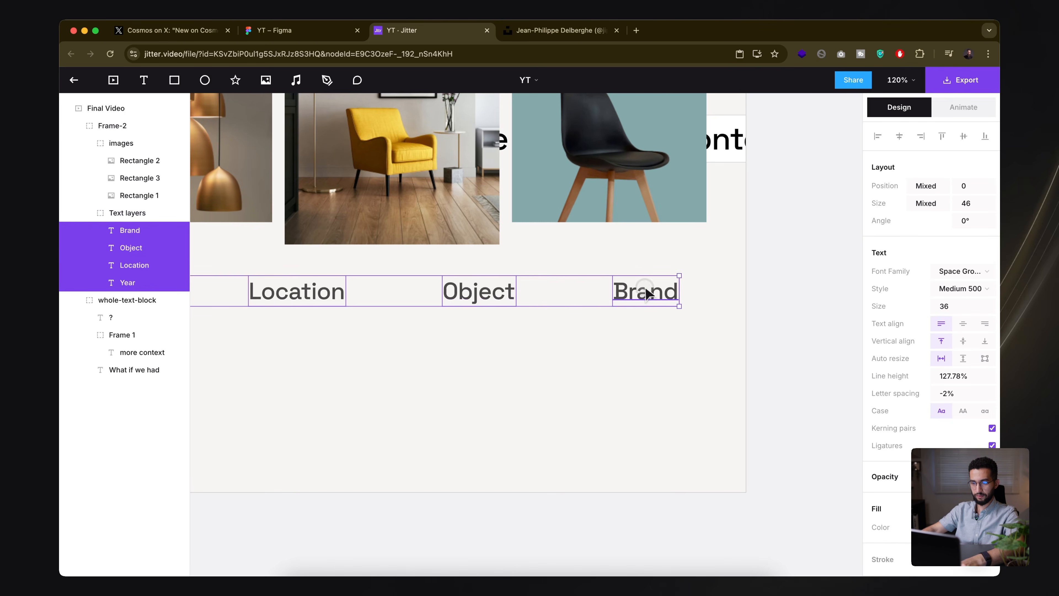
click(959, 288)
click(955, 267)
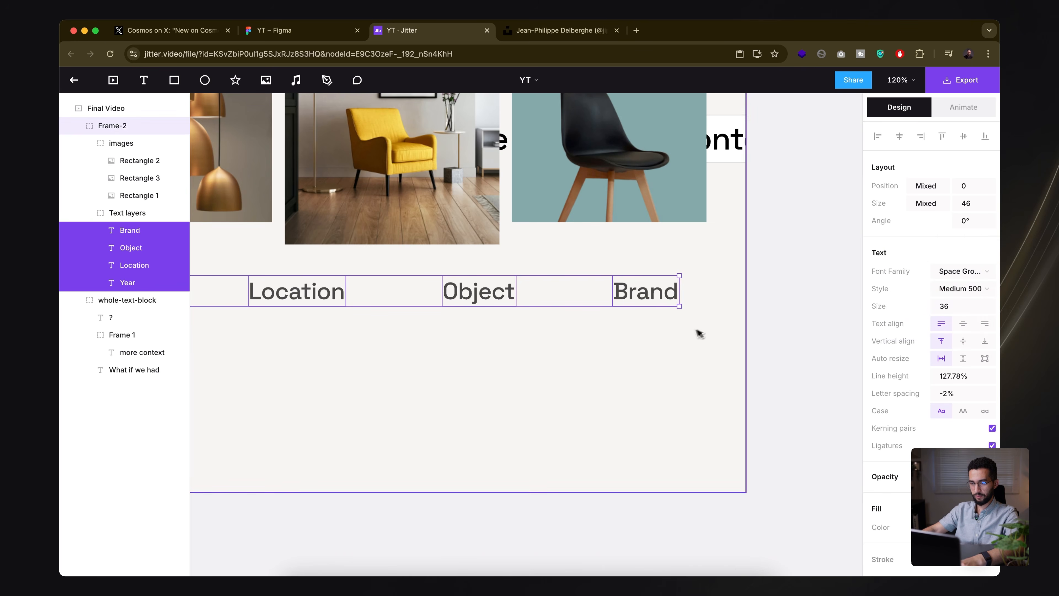
click(961, 292)
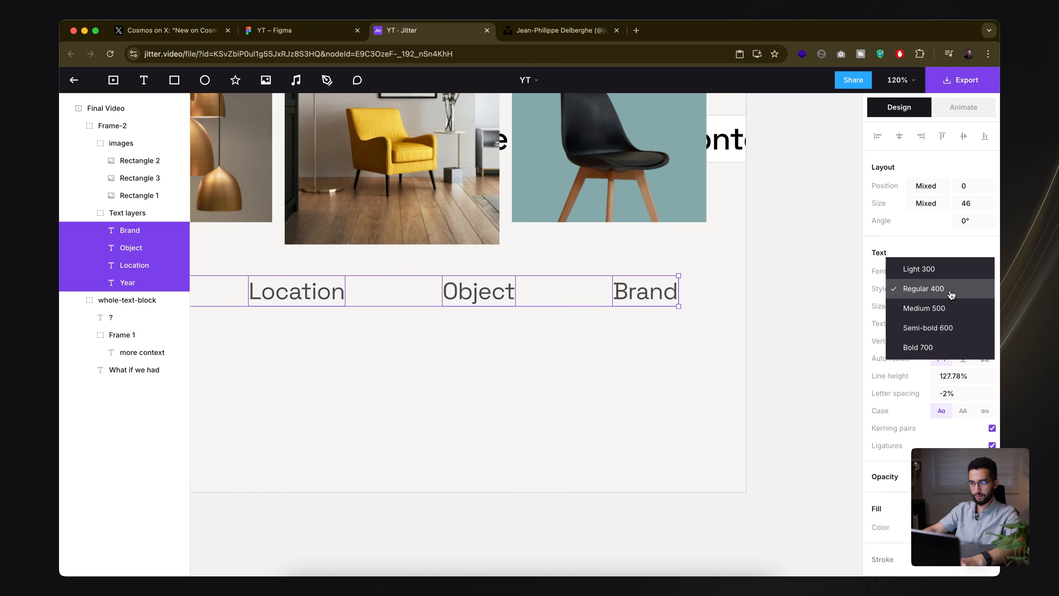
click(952, 295)
scroll(747, 365, down, 6)
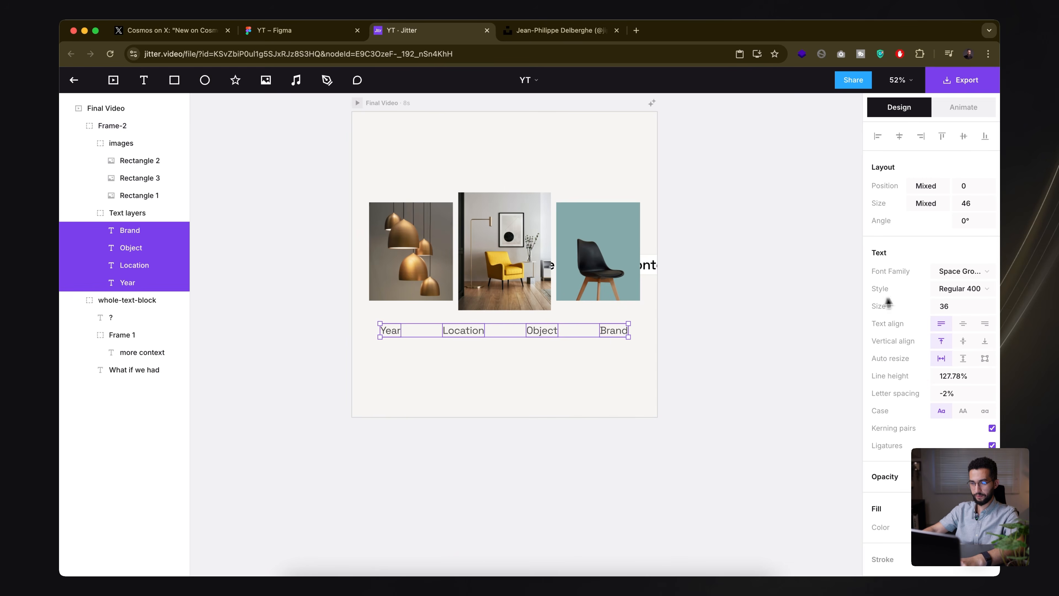
- Return the Year, Location, Object and Brand labels to the Medium 500 font style and deselect them
click(959, 288)
click(942, 305)
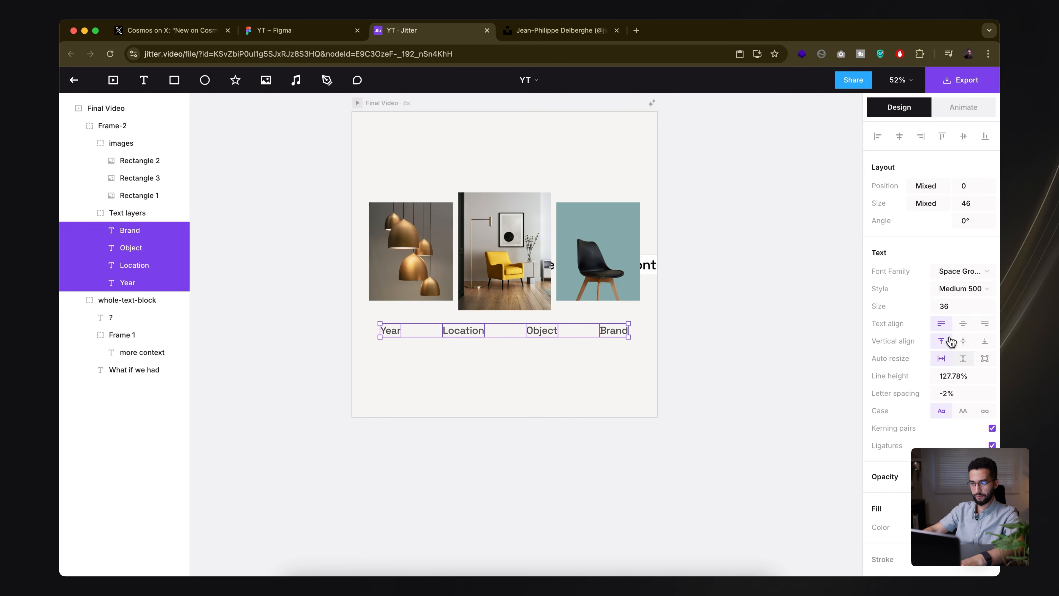
click(631, 439)
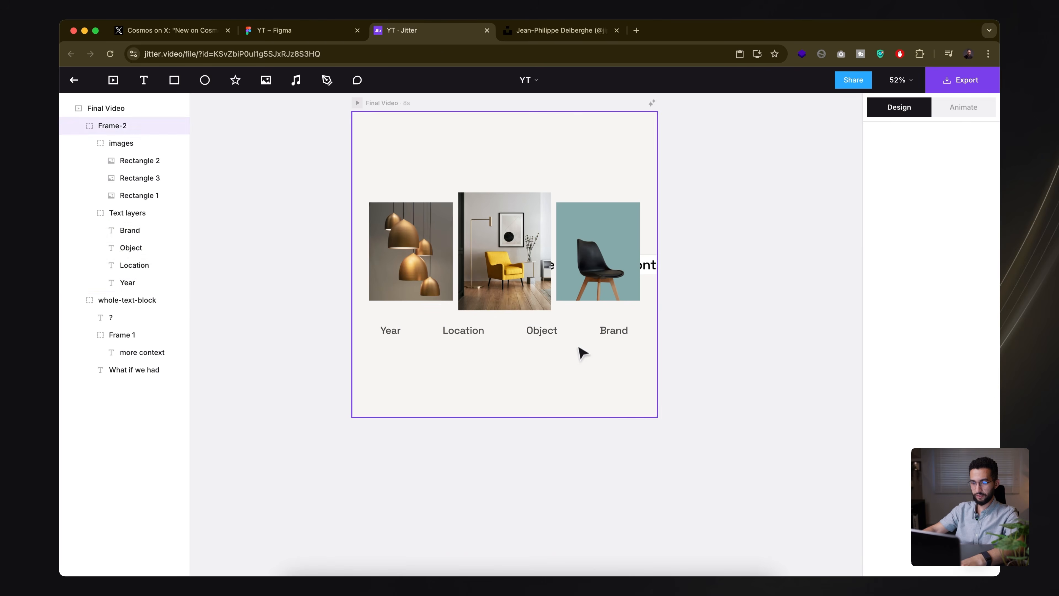
- Show the animation timeline and replay the text-to-images handover from about 1.75 s to check the image labels
click(577, 337)
click(963, 107)
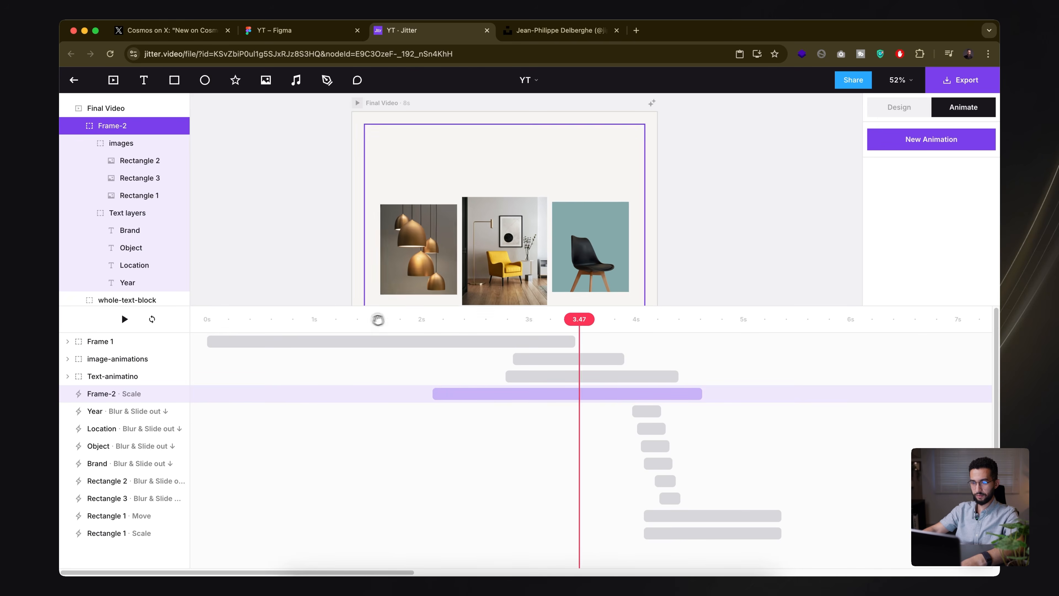
click(395, 319)
key(space)
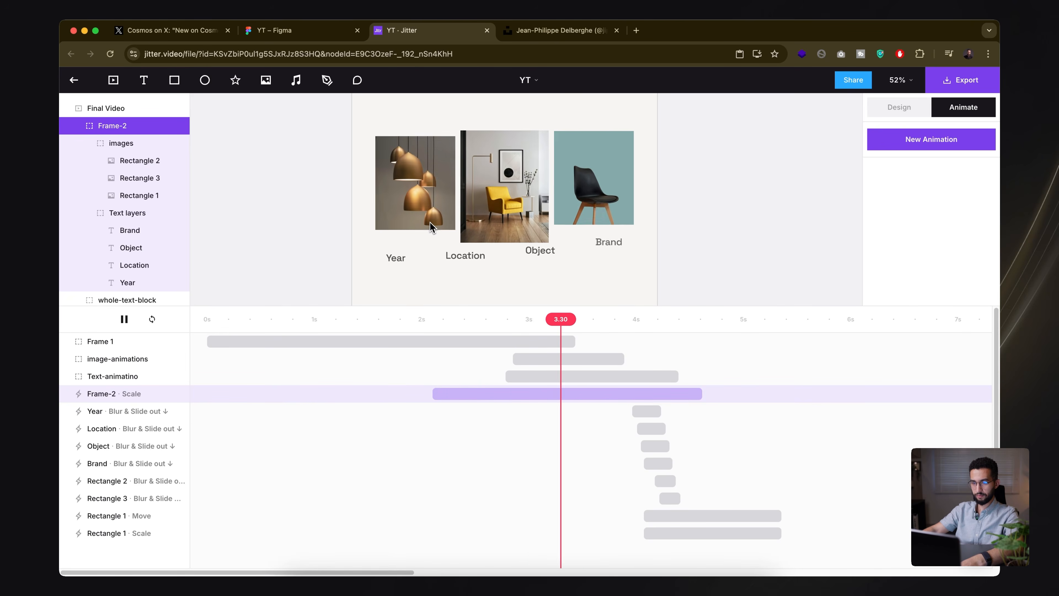
scroll(531, 243, down, 5)
drag(550, 324, 511, 328)
key(space)
key(space)
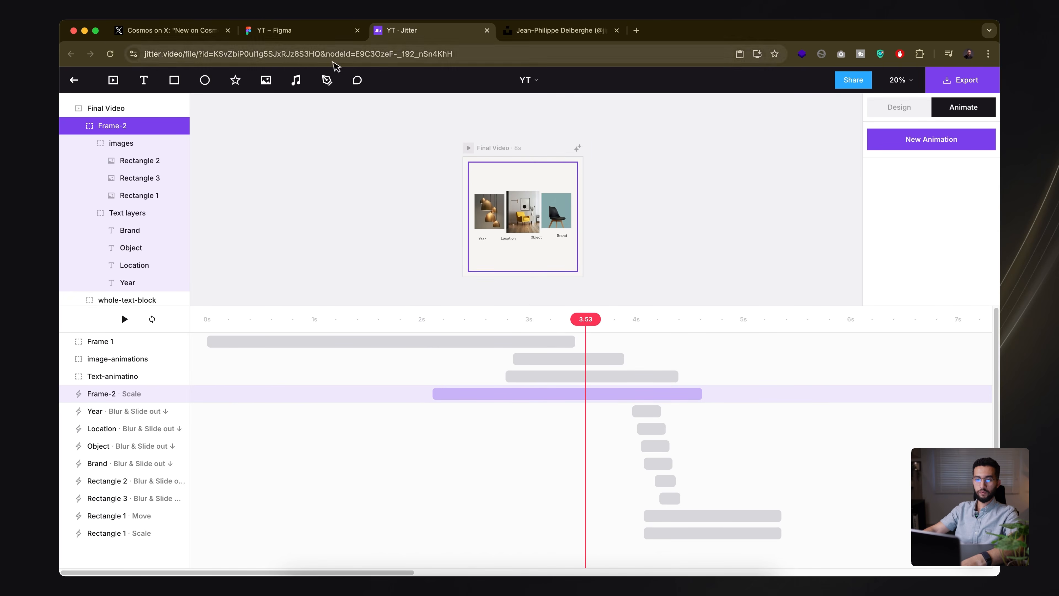
- Switch to Figma and copy Frame-3's two-line caption block, Frame 5, with the Jitter plugin
click(306, 36)
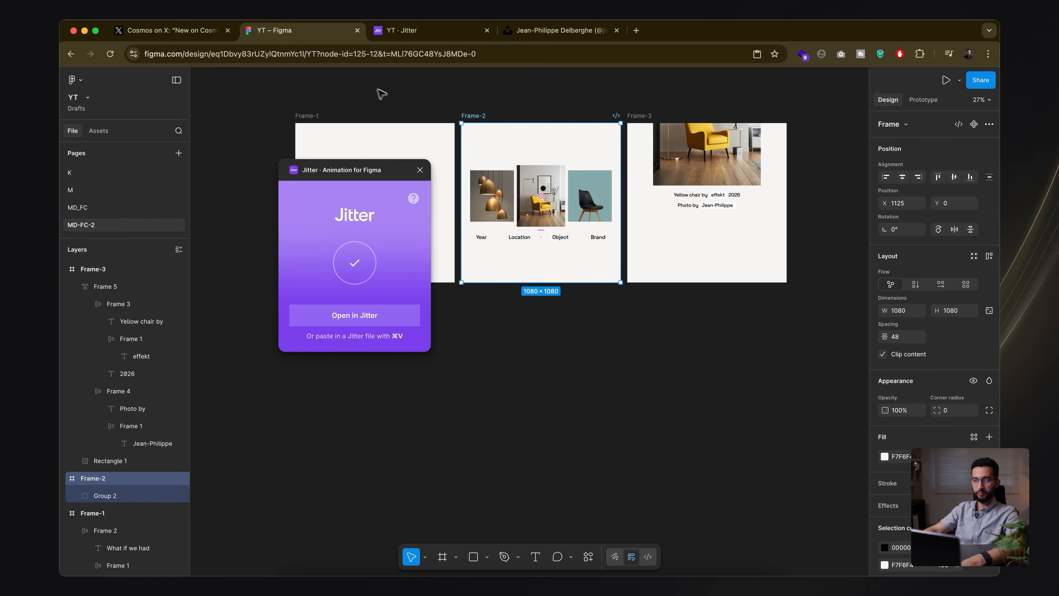
click(699, 204)
scroll(699, 204, up, 5)
scroll(550, 329, down, 2)
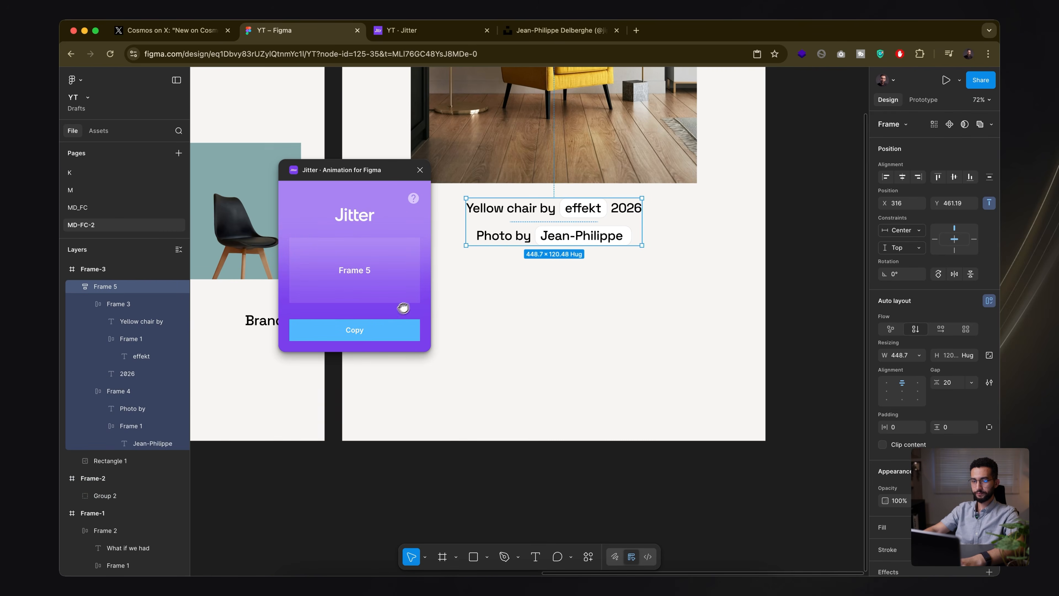
click(354, 330)
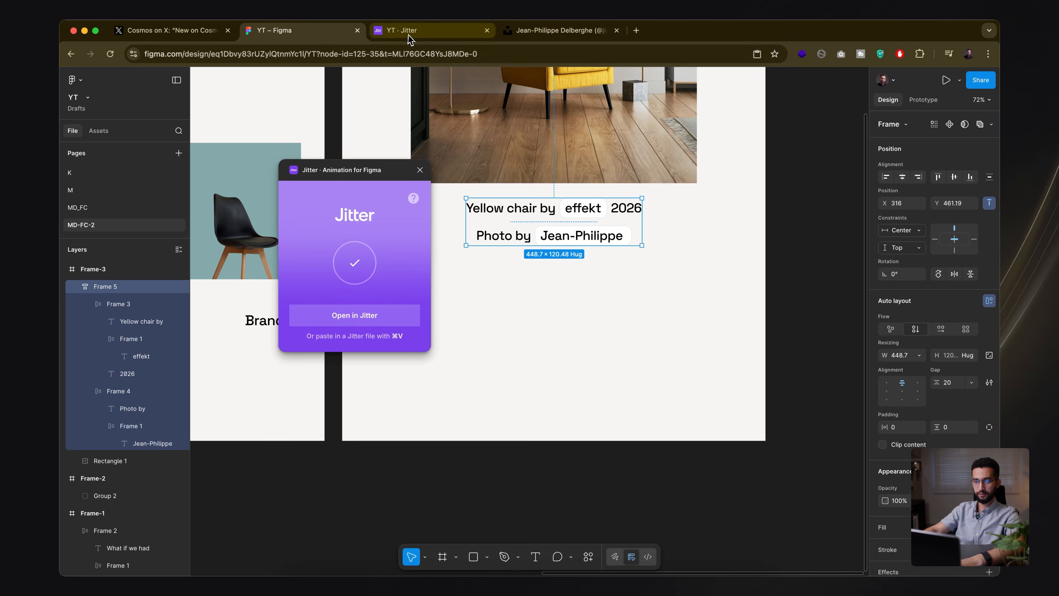
- Switch back to Jitter and replay the sequence through the middle image's enlargement
click(421, 31)
key(space)
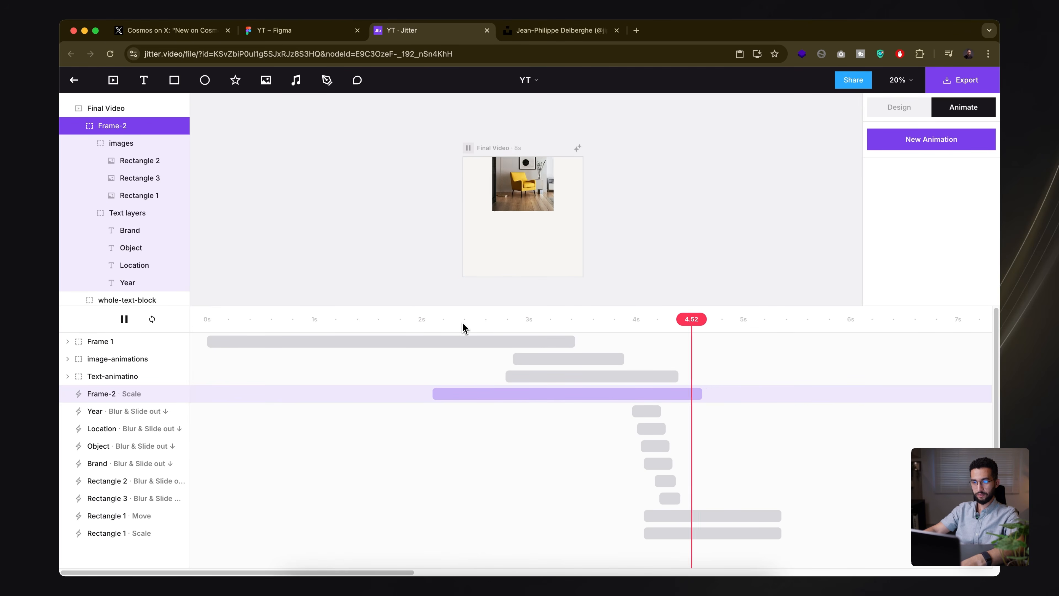
click(480, 327)
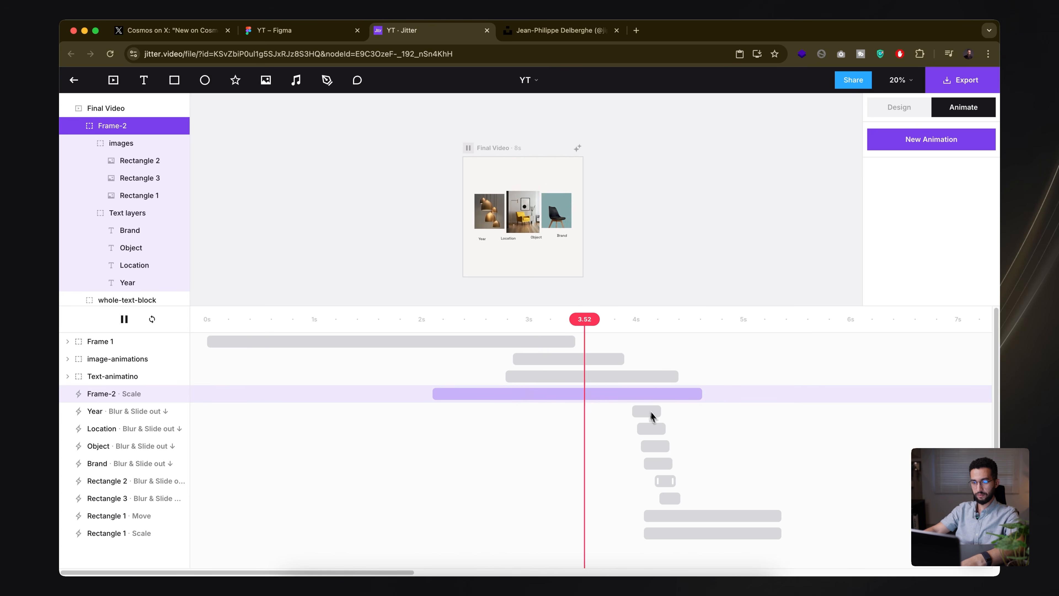
key(space)
- Try the Natural easing on Rectangle 1's Move and Scale animations and return both to Smooth
click(687, 517)
shift+click(681, 535)
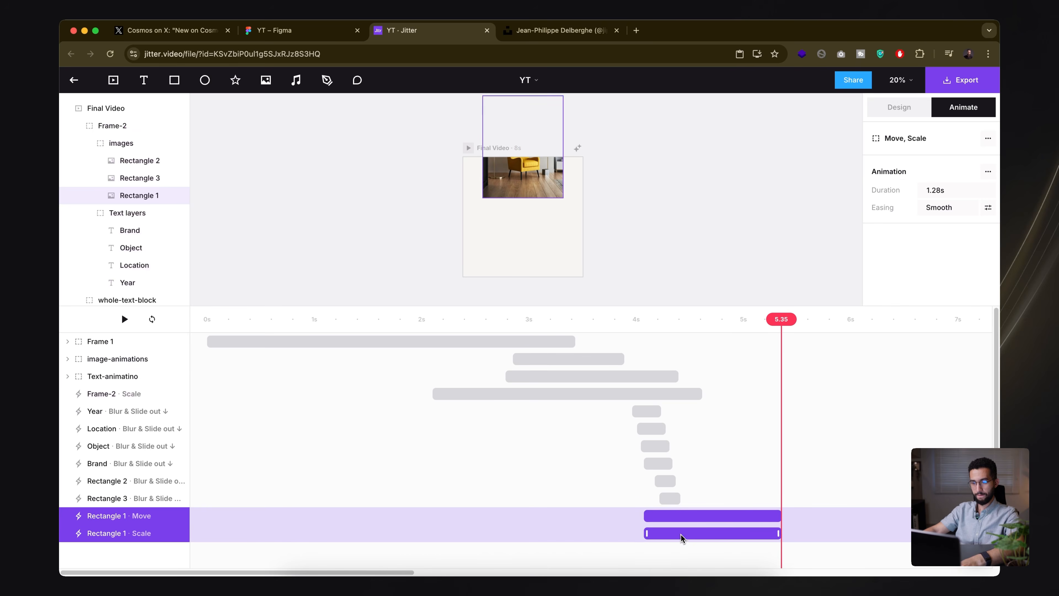
click(988, 208)
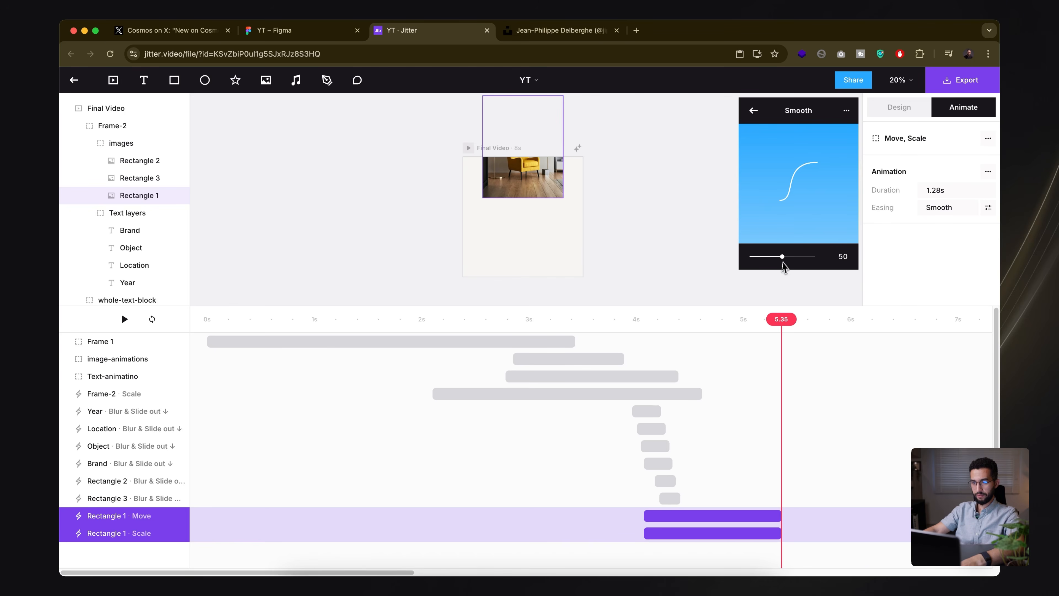
click(753, 110)
scroll(815, 214, down, 4)
scroll(814, 215, up, 3)
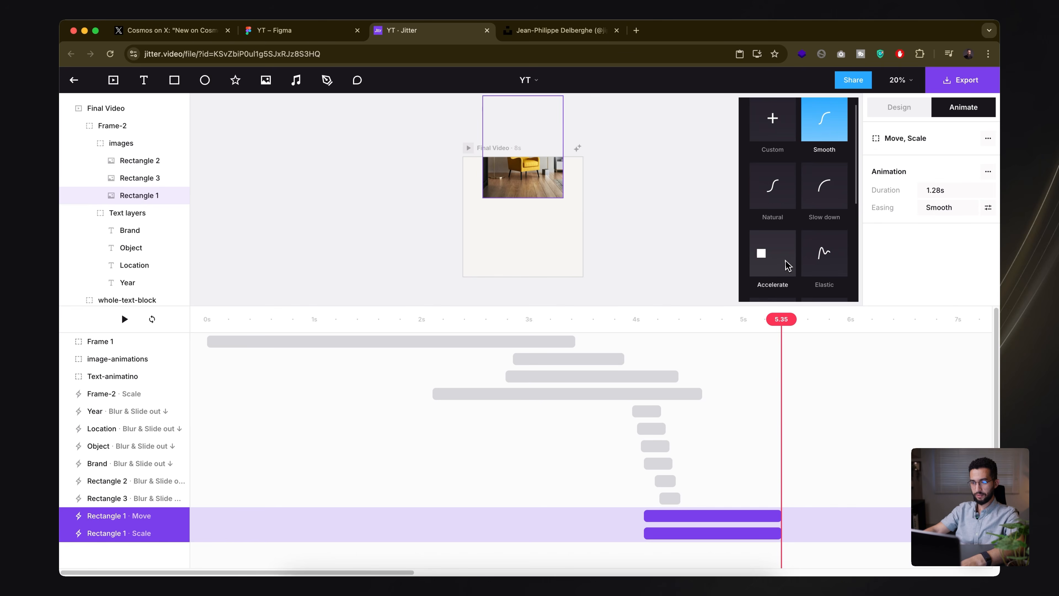
click(772, 254)
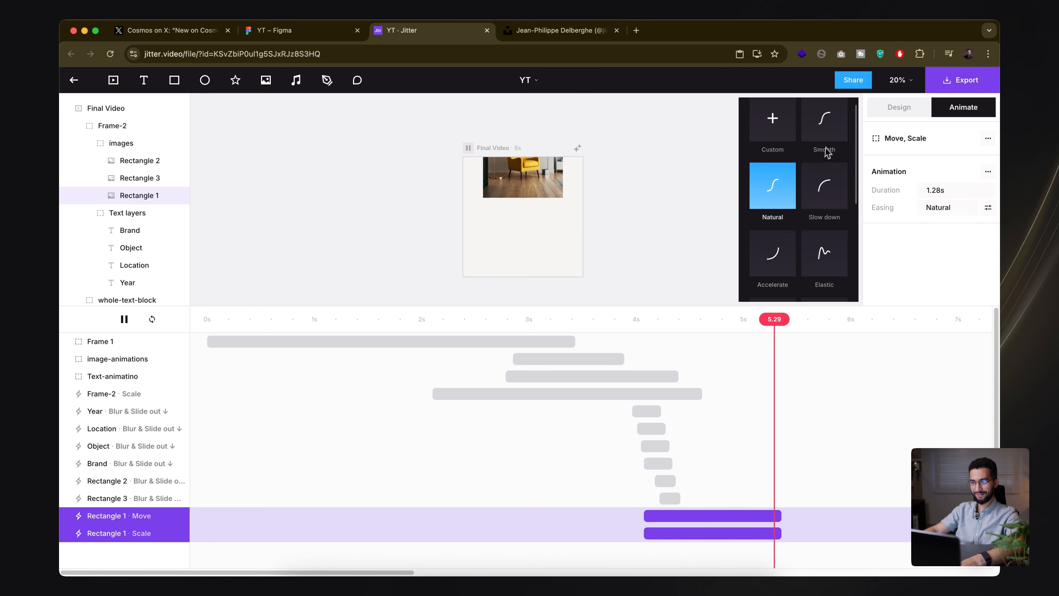
click(839, 132)
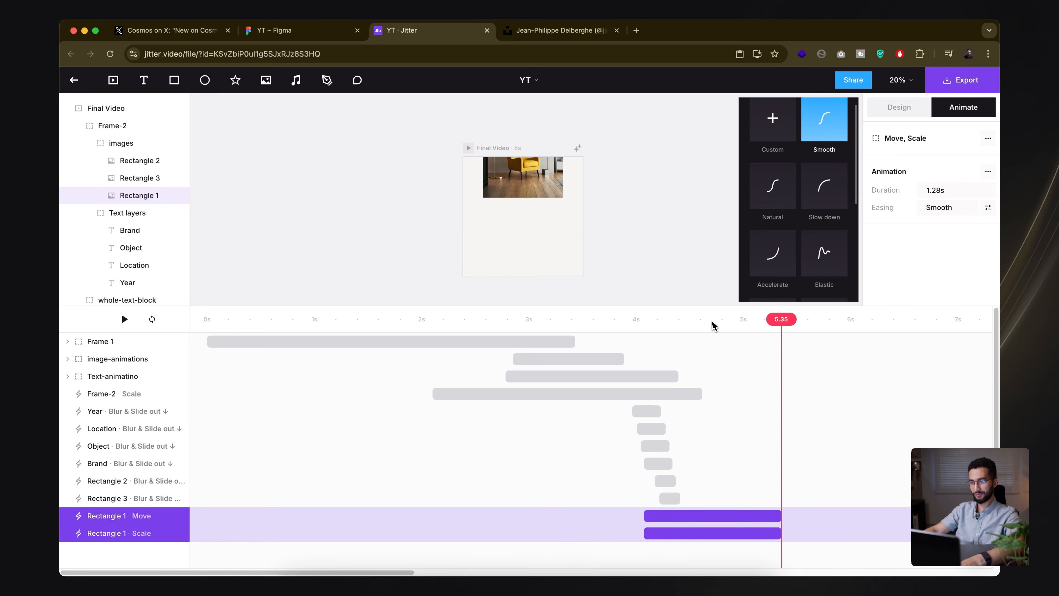
- Paste the copied Frame 5 caption into the Final Video artboard with the playhead at about 4.83 s, and replay the scene
click(631, 322)
click(723, 426)
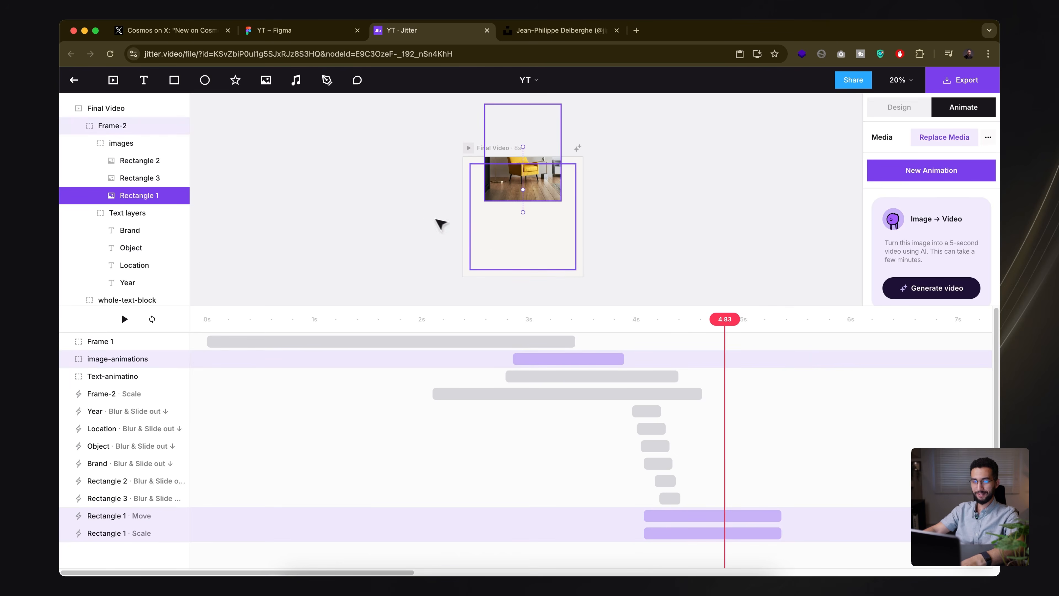
click(440, 200)
click(491, 149)
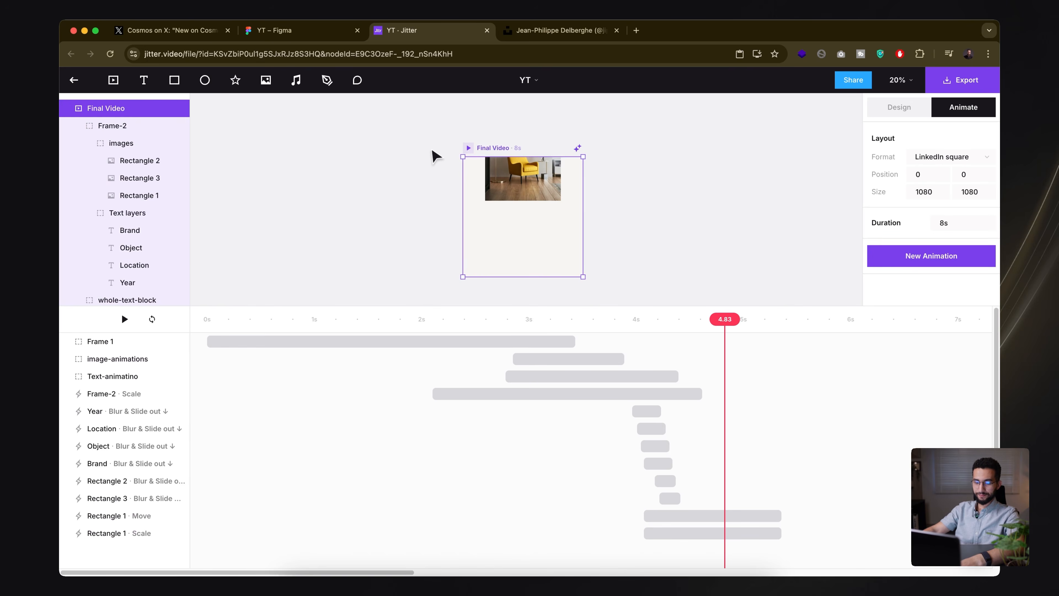
key(super+v)
scroll(509, 211, up, 6)
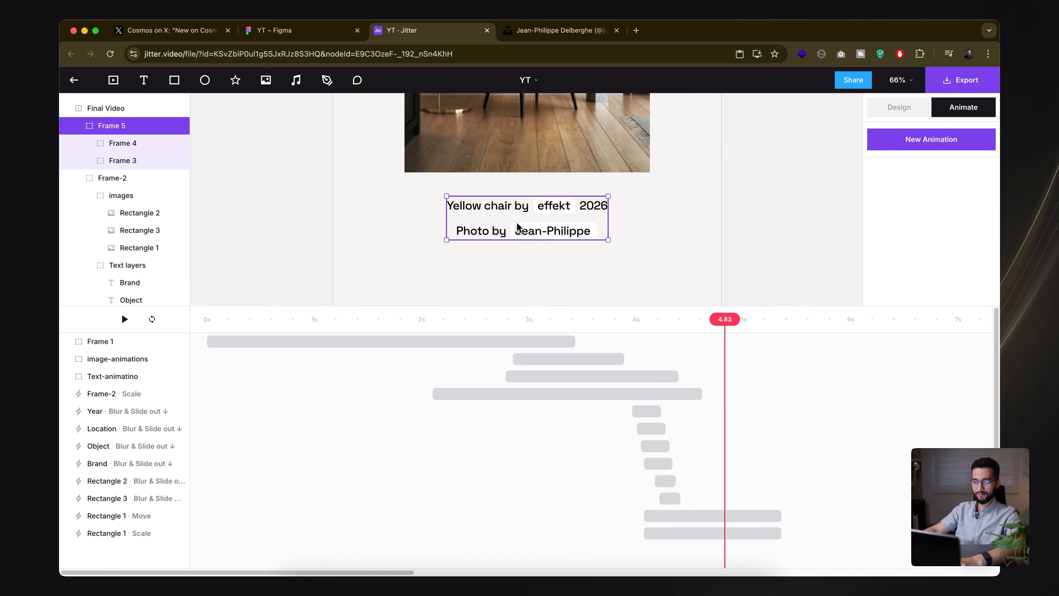
click(586, 231)
key(space)
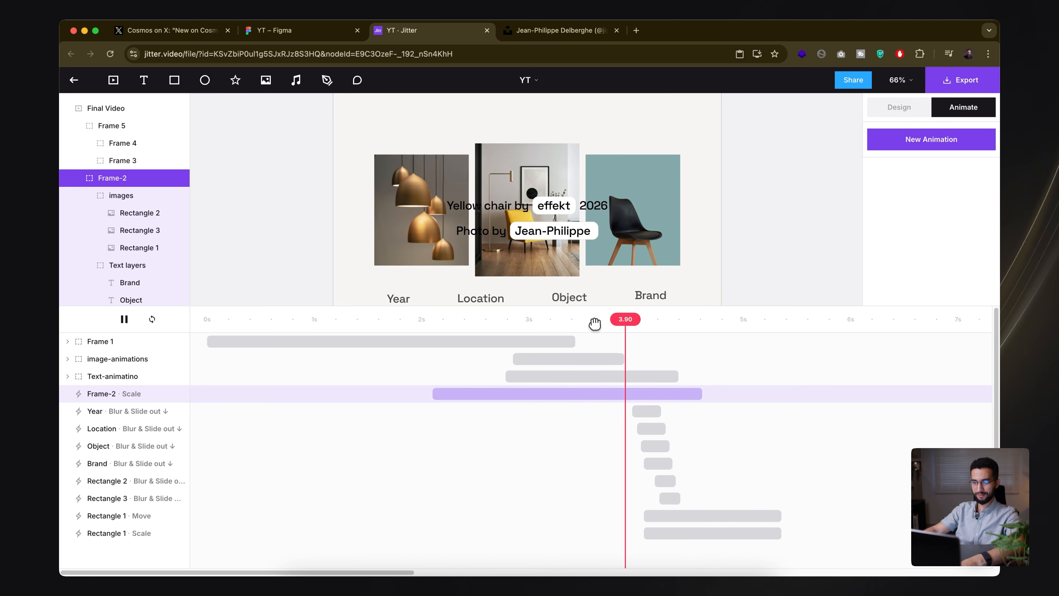
- Add the upward Blur & Slide in text animation to the caption's "Yellow chair by" text at about 5.10 s
click(492, 203)
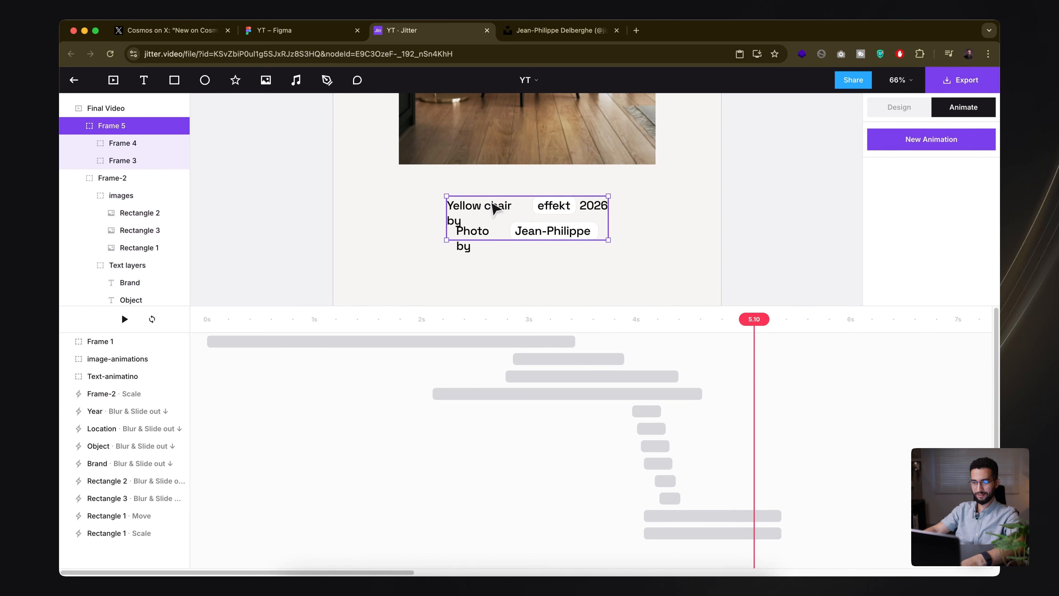
double_click(492, 206)
click(907, 142)
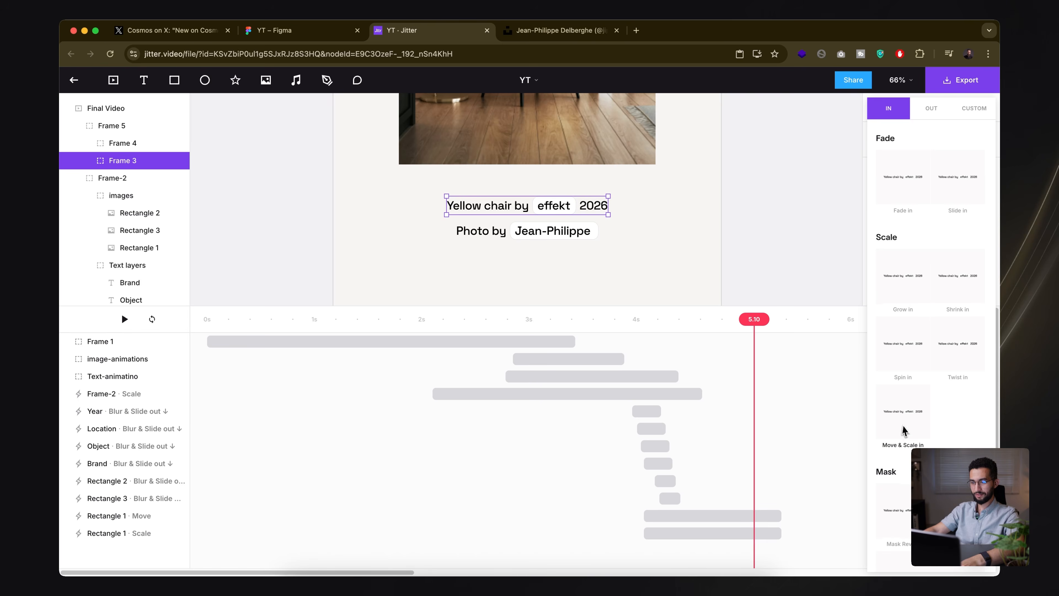
double_click(490, 206)
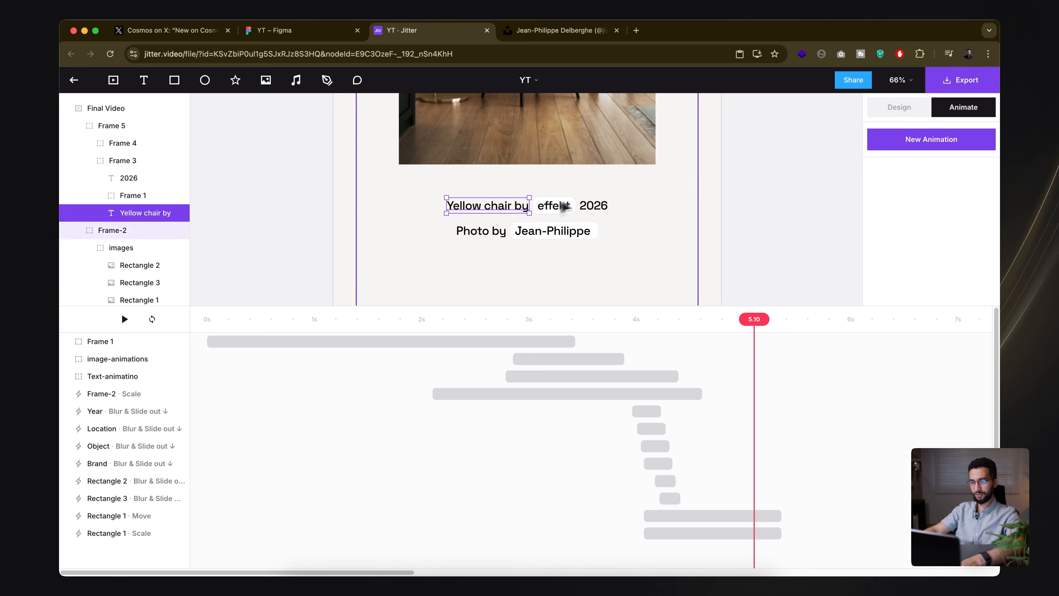
click(891, 140)
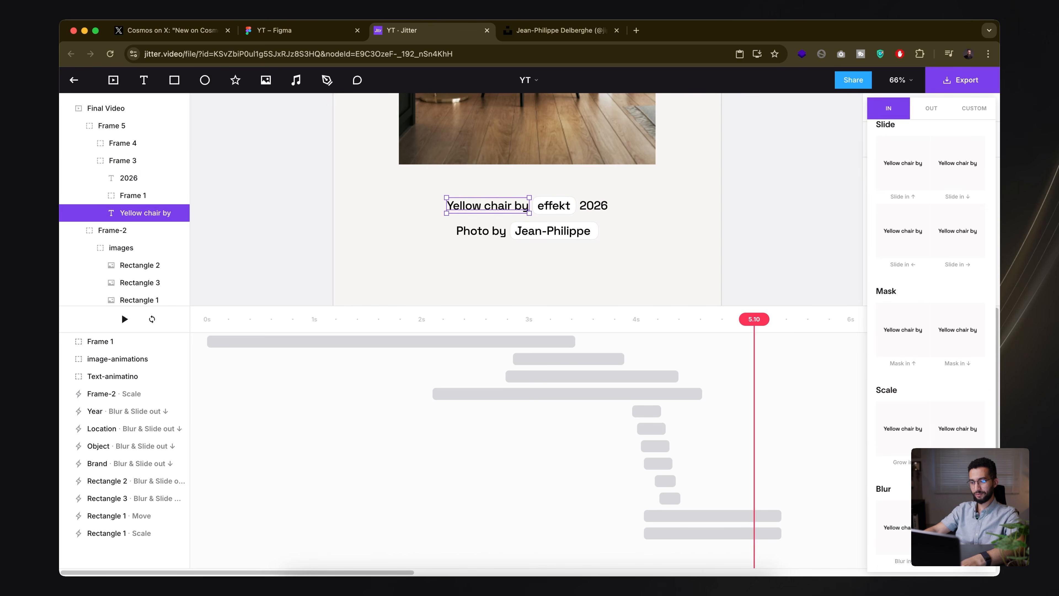
click(958, 527)
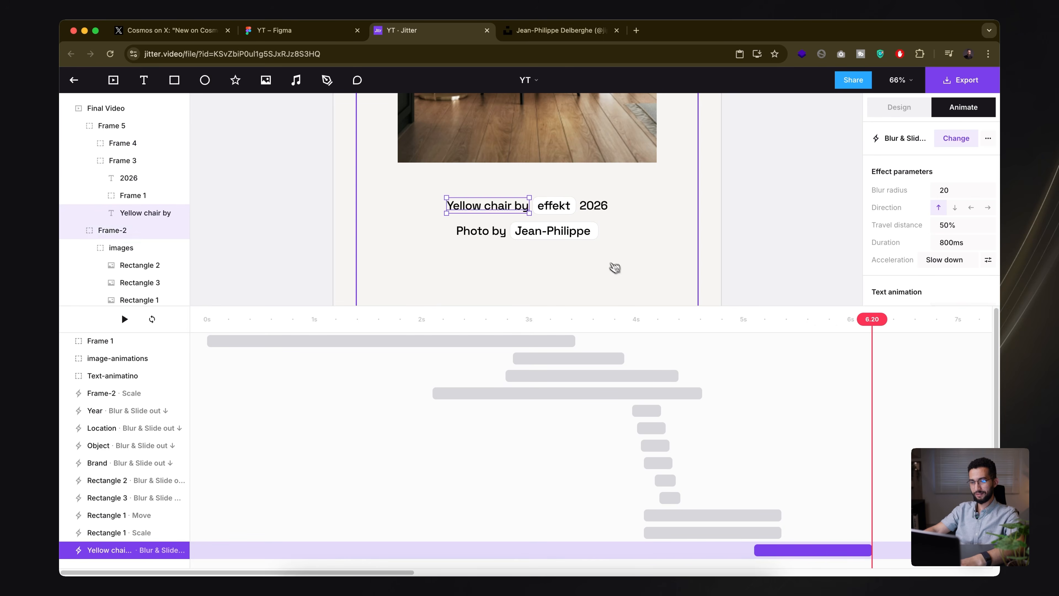
- Add the Blur & Slide in animation to the "effekt" pill frame in the caption's first line
click(554, 206)
click(911, 141)
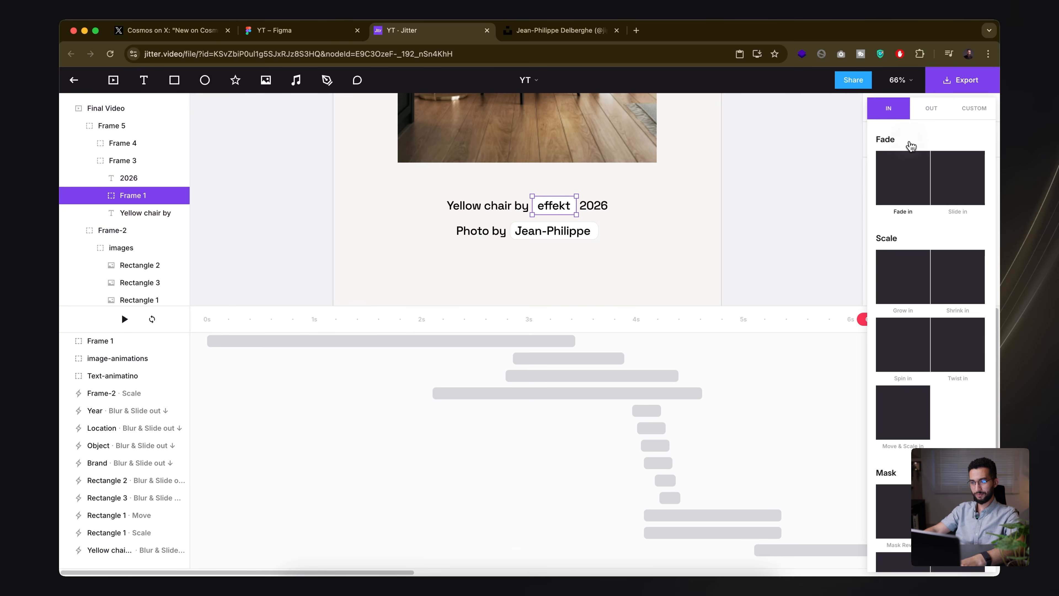
scroll(923, 379, down, 2)
click(900, 527)
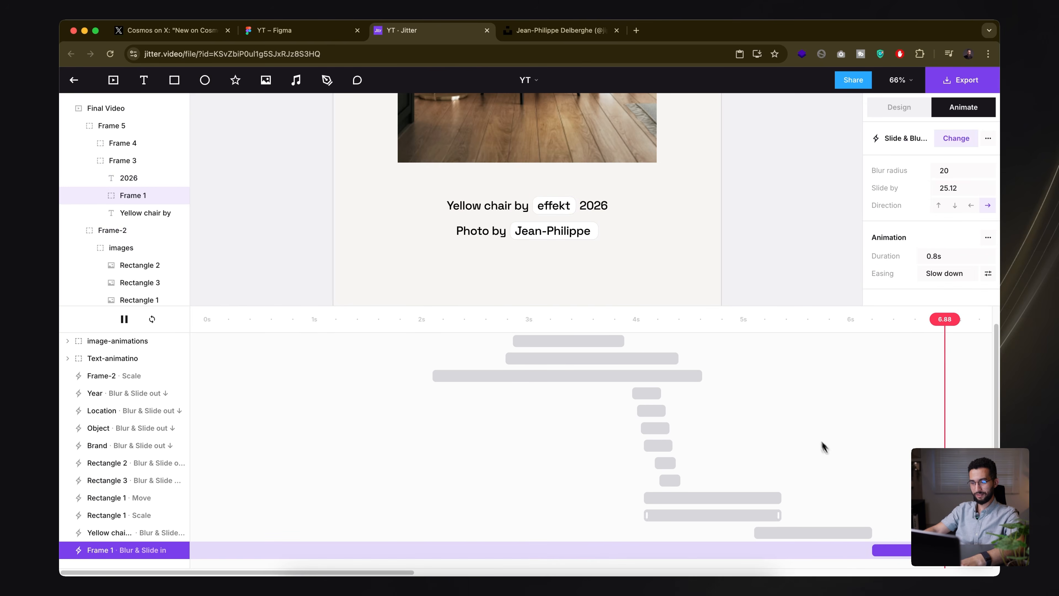
- Try to copy the "Yellow chair by" text's Blur & Slide in to "2026", starting it at about 5.81 s
key(super+v)
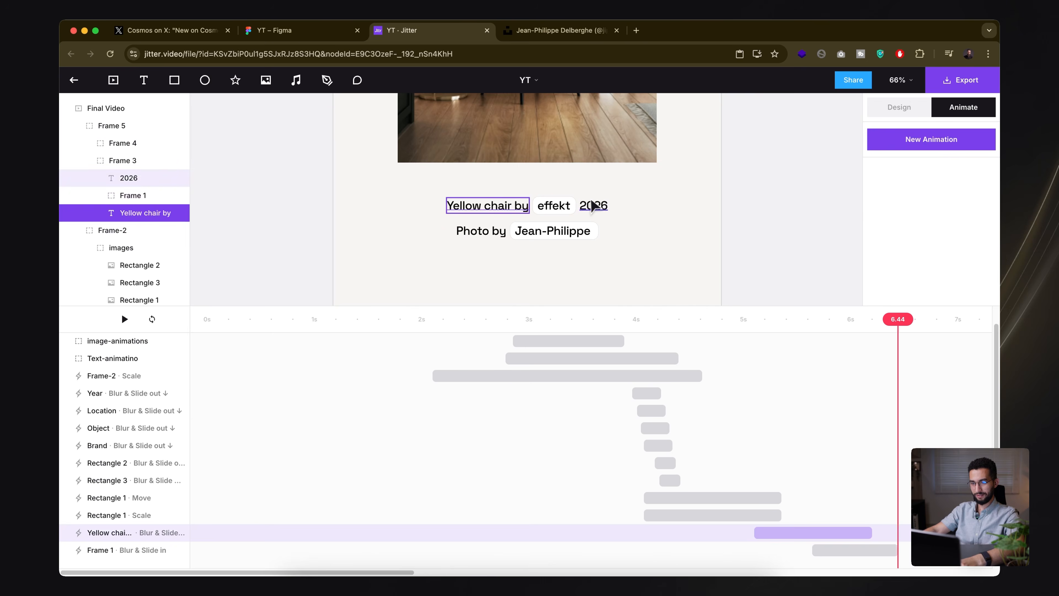
scroll(819, 555, down, 1)
drag(803, 548, 857, 546)
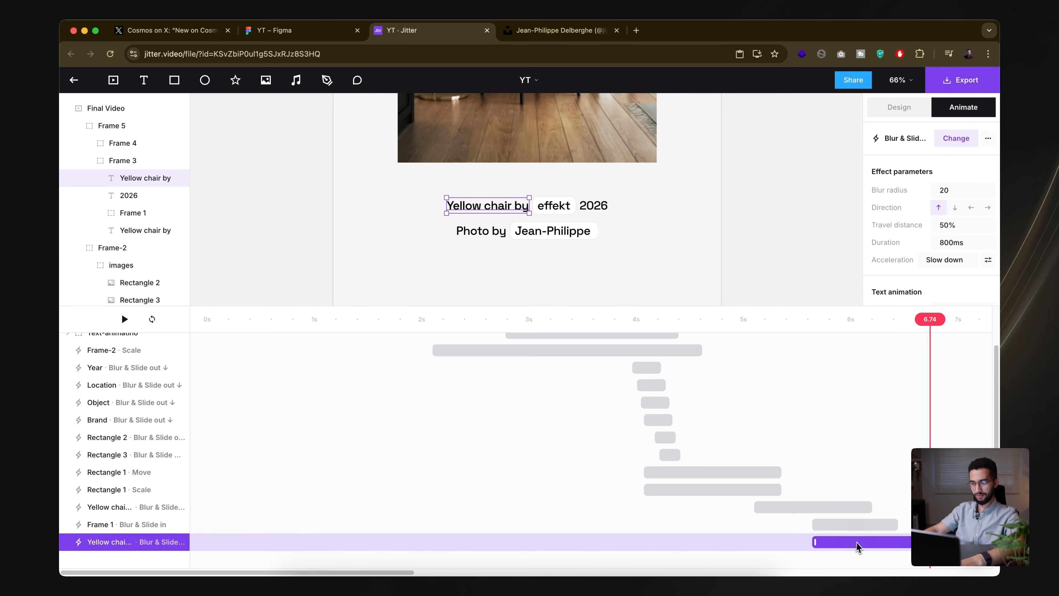
- Copy the "Yellow chair by" text's upward Blur & Slide in animation to the "Photo by" text
double_click(492, 234)
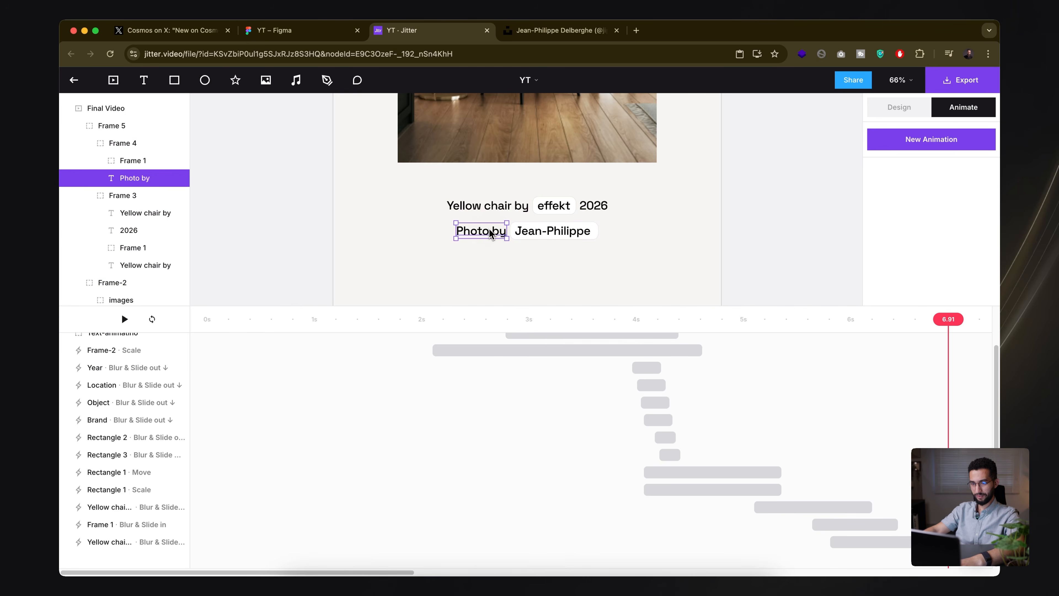
click(850, 541)
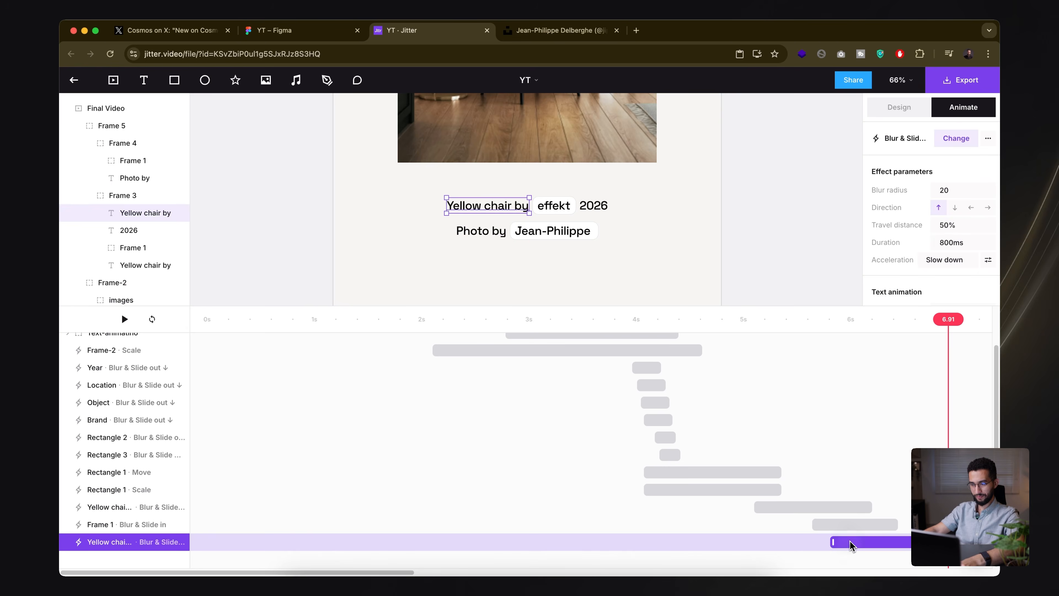
click(490, 236)
click(490, 236)
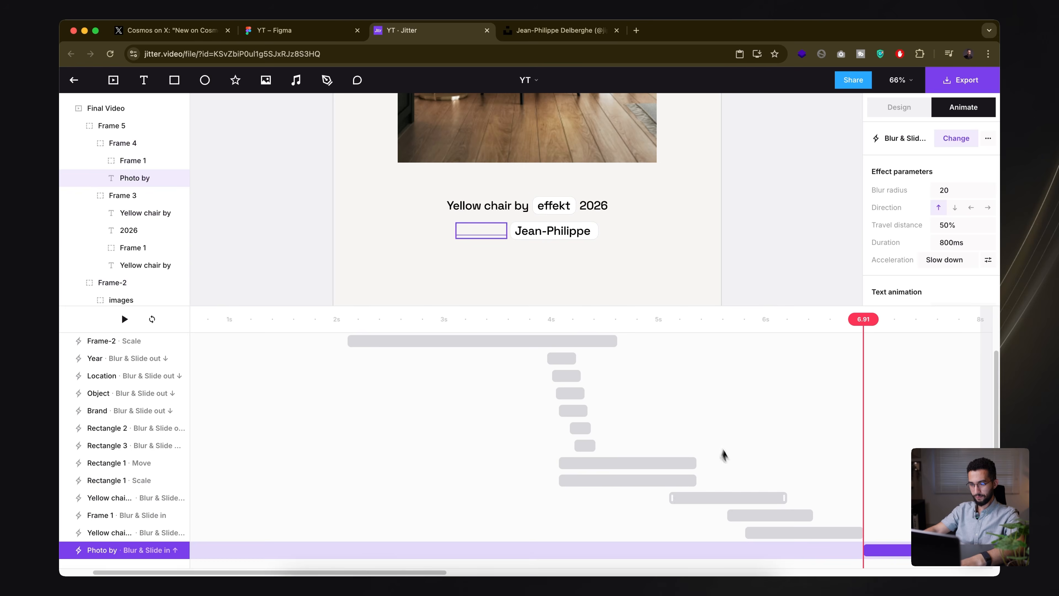
- Copy the "effekt" pill's Blur & Slide in to the photographer-name pill, and start the second line's two animations at about 6.20 s and 6.51 s
click(767, 515)
click(563, 236)
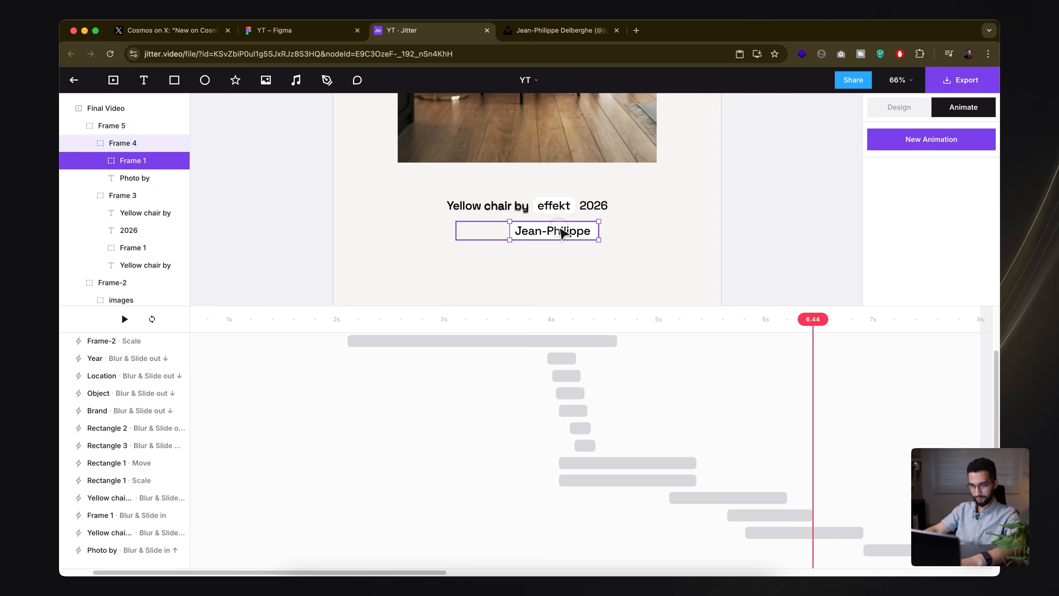
key(ctrl+v)
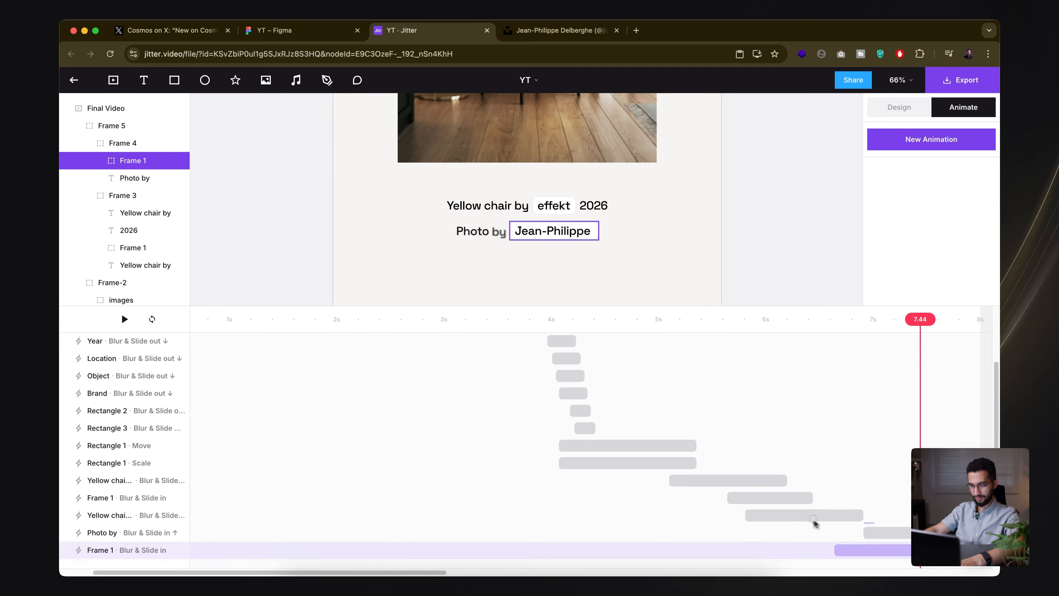
click(830, 515)
drag(885, 532, 855, 552)
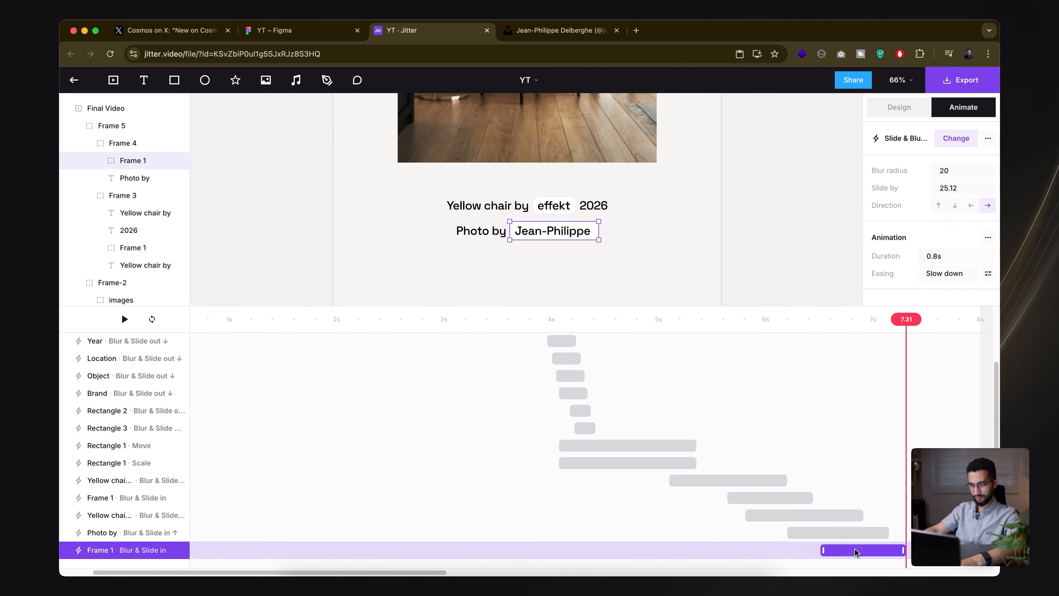
- Shift all five caption animations about 0.5 s earlier, with the first starting at about 4.62 s, and replay the caption
shift+click(749, 481)
drag(742, 487, 689, 486)
click(600, 319)
key(space)
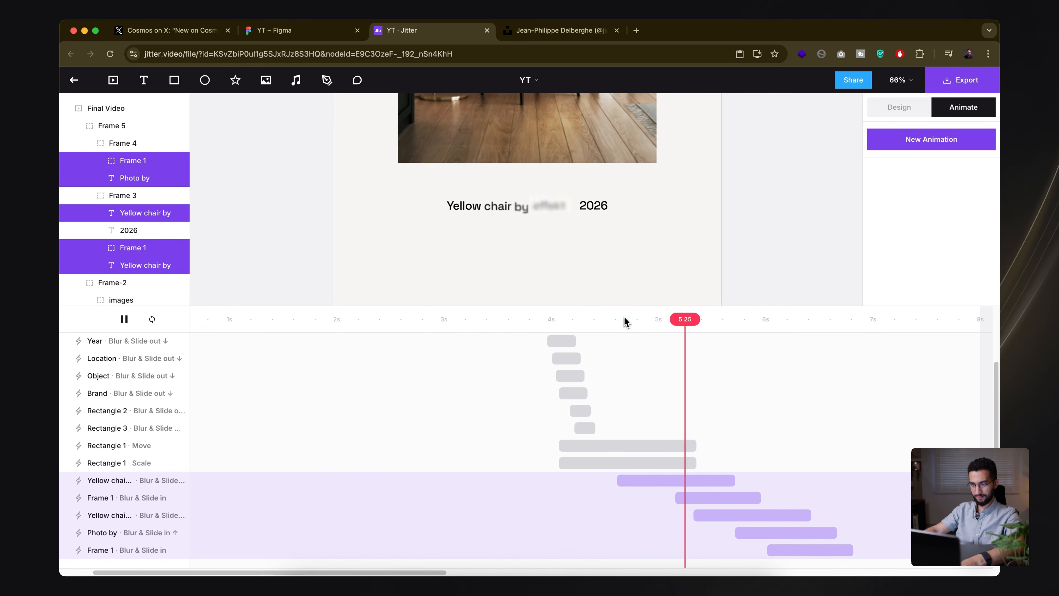
key(space)
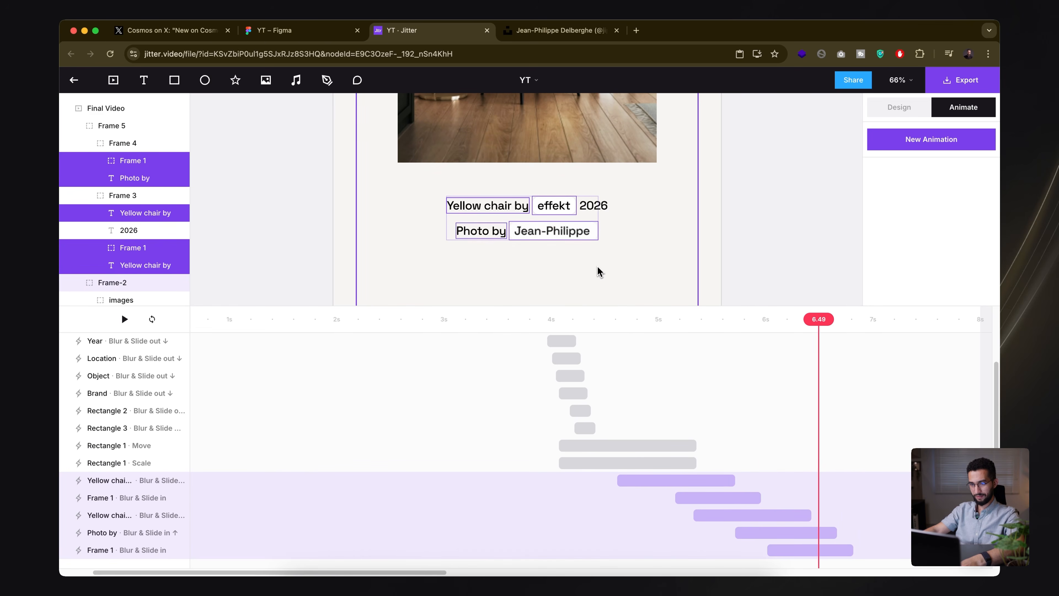
- Undo all the separate animations on the caption's texts and pills, along with the duplicated "Yellow chair by" text
key(ctrl+z)
key(ctrl+z)
key(ctrl+z)
key(ctrl+z)
key(ctrl+z)
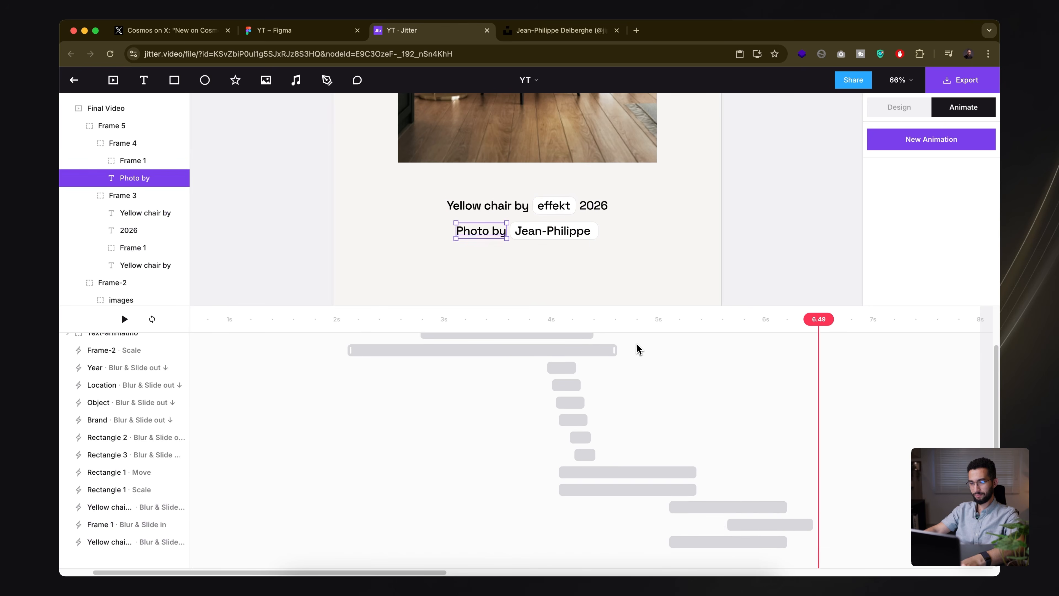
key(ctrl+z)
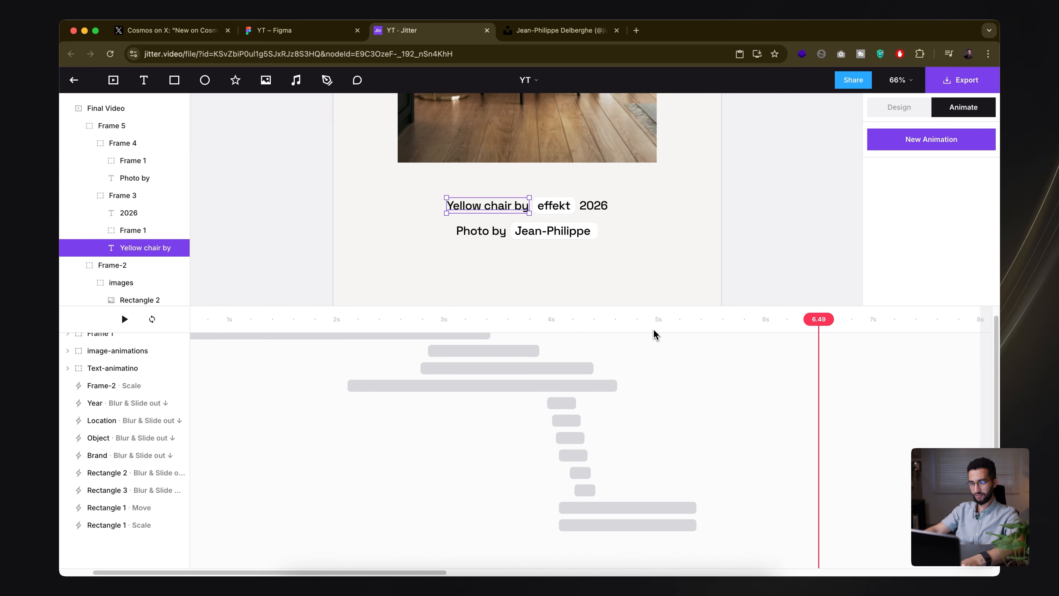
key(space)
key(ctrl+z)
key(ctrl+z)
key(ctrl+z)
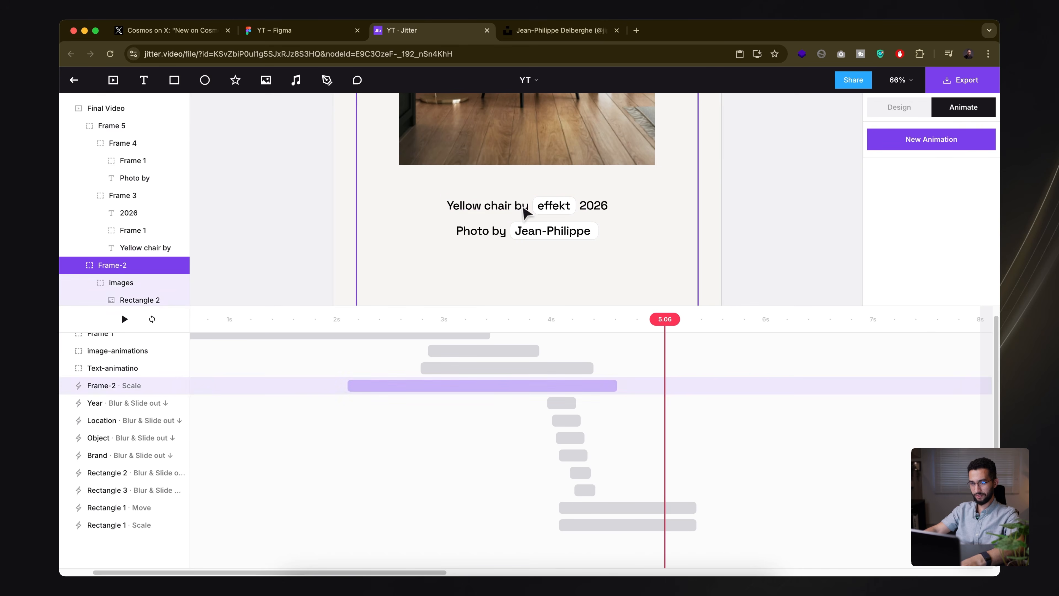
- Add the Blur & Slide in animation to Frame 3, the caption's whole first line, at about 5.06 s
click(932, 139)
scroll(948, 299, down, 6)
click(958, 459)
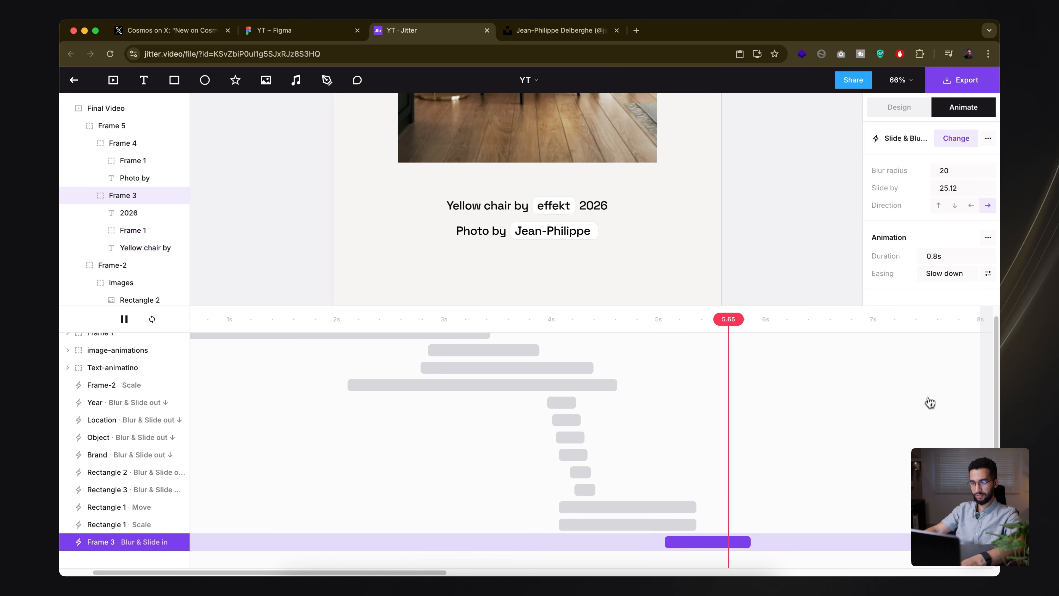
- Make Frame 3's Blur & Slide in move upward, with a slide distance of 80 and a duration of 1 s
click(966, 187)
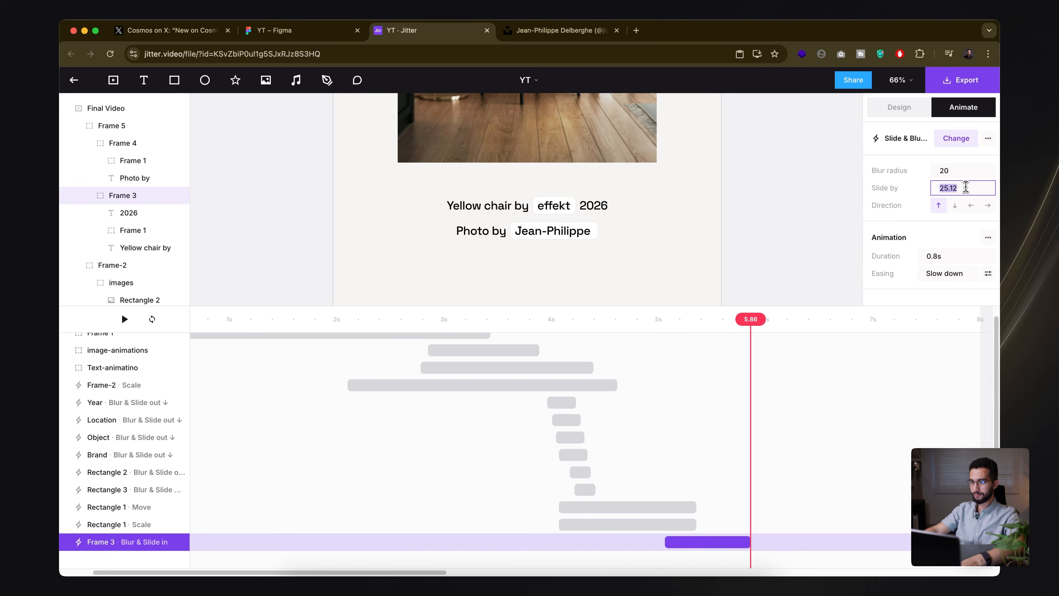
text(80)
key(Return)
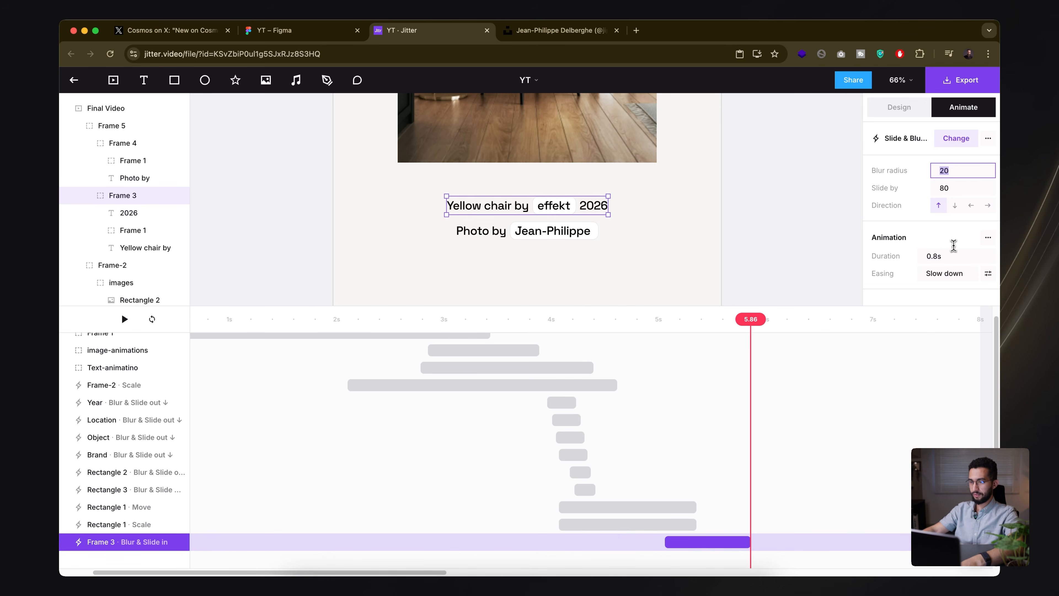
click(952, 257)
text(1)
key(Return)
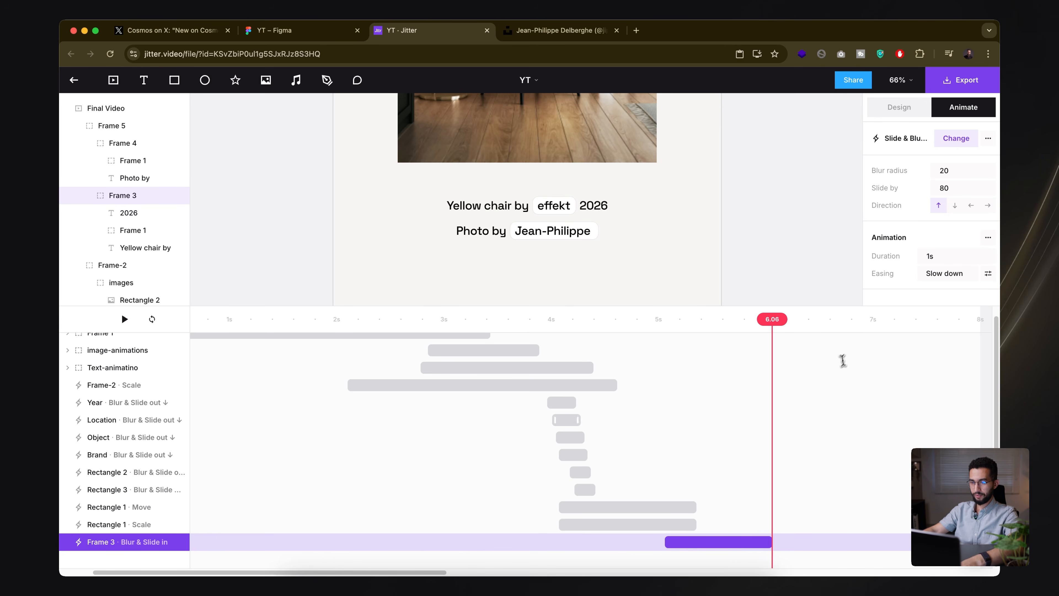
- Paste Blur & Slide in onto Frame 4, start it at about 5.38 s moving upward, and set both caption lines' durations to 1 s
click(519, 232)
key(super+v)
drag(791, 543, 720, 542)
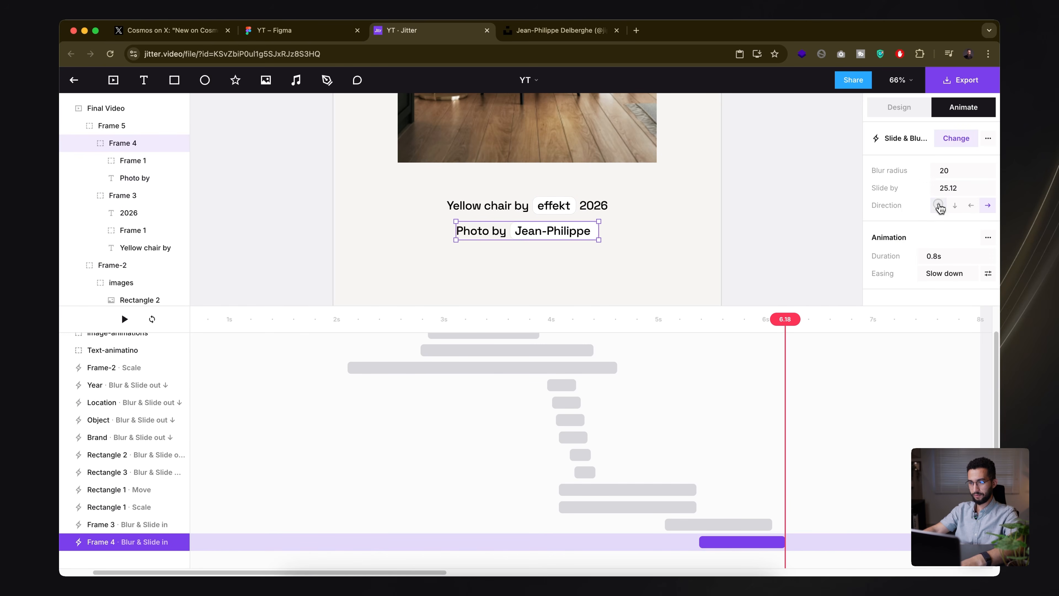
click(709, 320)
click(741, 527)
shift+click(746, 542)
click(938, 257)
text(1)
key(Return)
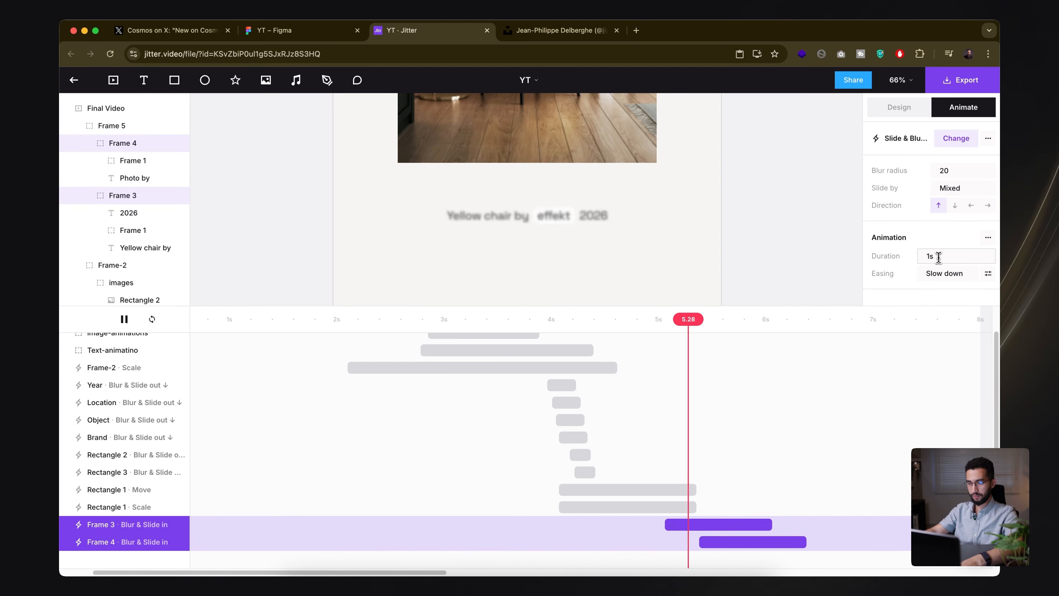
- Set both caption lines' animation durations to 0.65 s, and start Frame 4's about 0.25 s after Frame 3's
click(734, 542)
drag(730, 551, 717, 551)
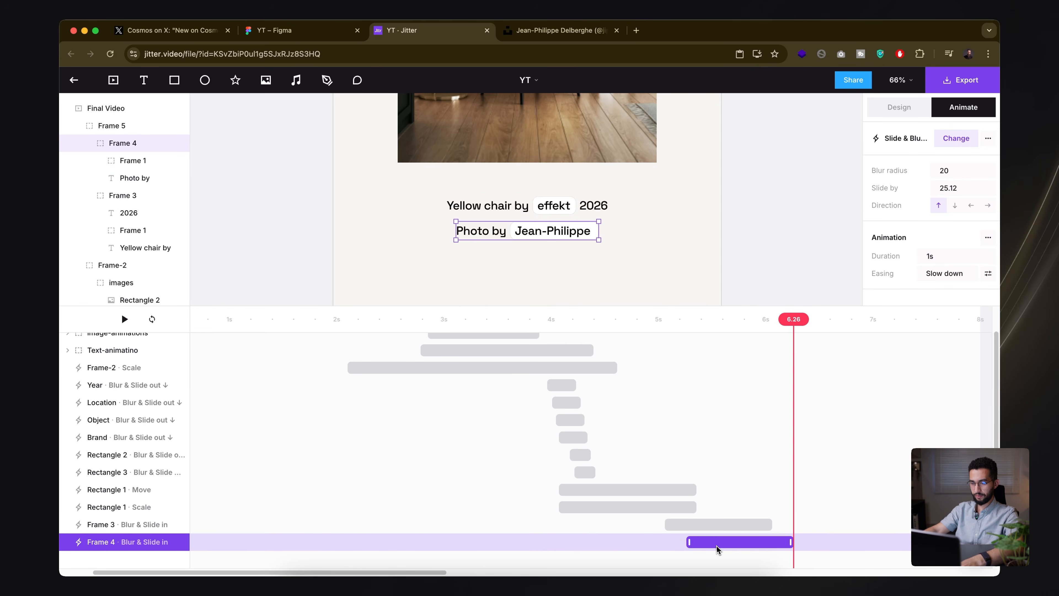
shift+click(723, 530)
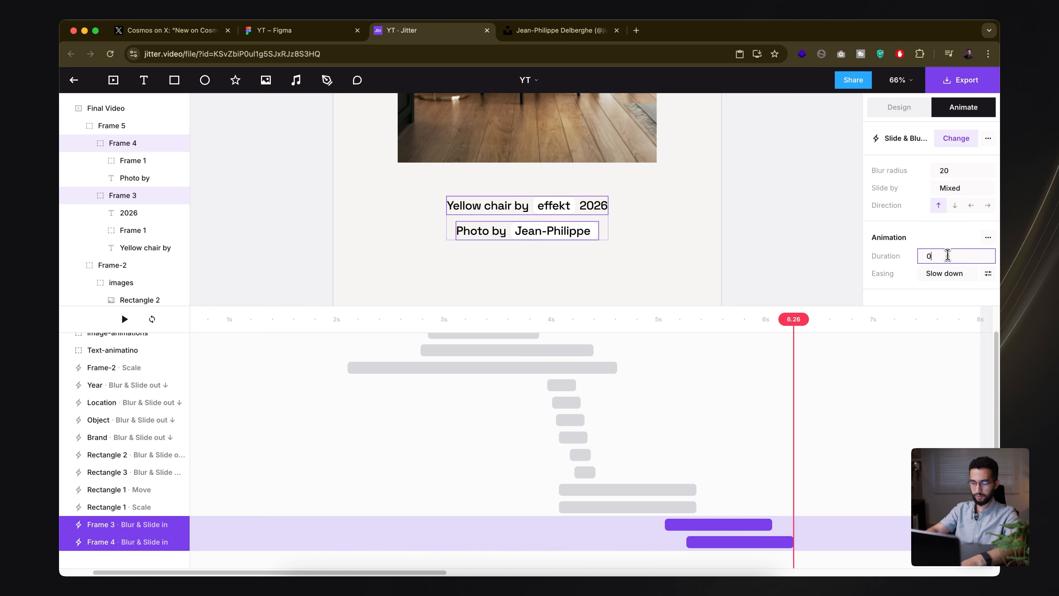
text(0.65)
key(Return)
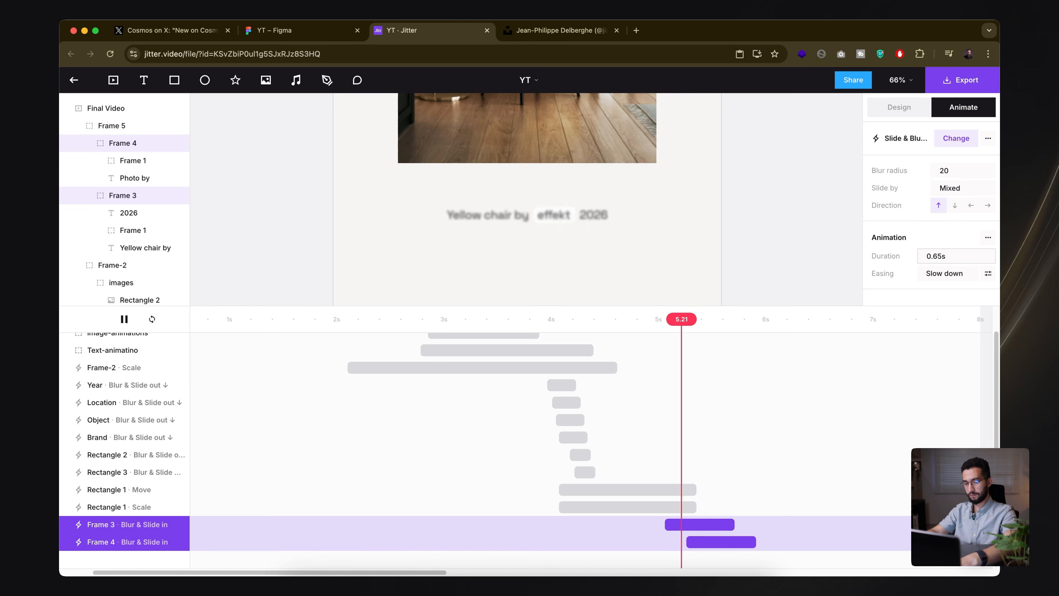
click(730, 543)
drag(729, 545, 734, 545)
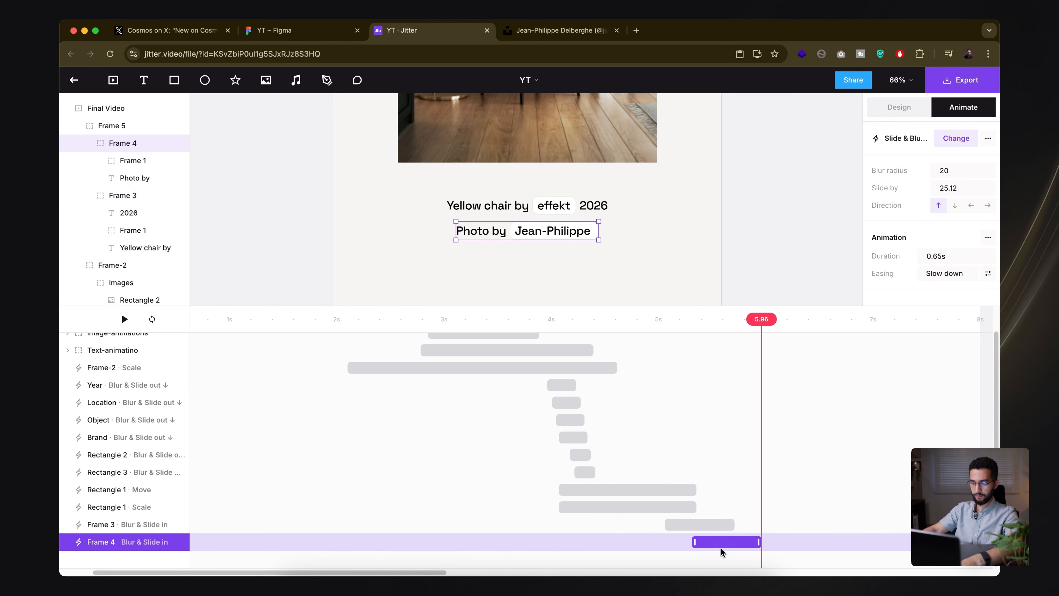
- Set the slide distance of both caption line animations to 80, and move Frame 4's to start at about 5.18 s
shift+click(700, 526)
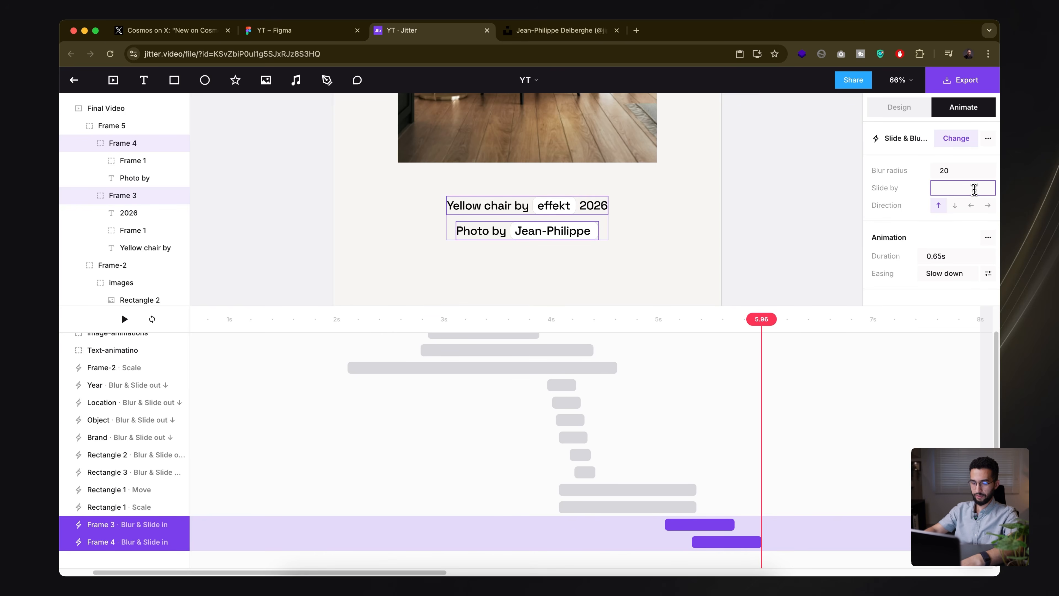
text(80)
key(Return)
click(757, 514)
drag(721, 545, 705, 547)
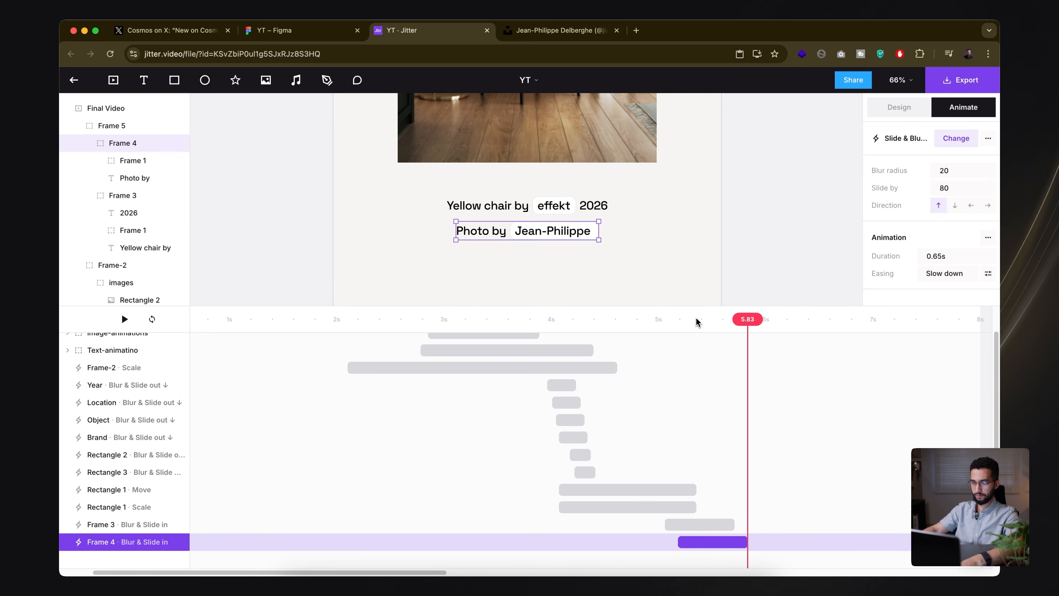
- Lengthen both caption line animations to 0.84 s, move them so Frame 3's starts at about 4.45 s, and replay
click(709, 528)
shift+click(703, 543)
drag(669, 527, 616, 527)
drag(589, 319, 634, 319)
drag(651, 528, 635, 529)
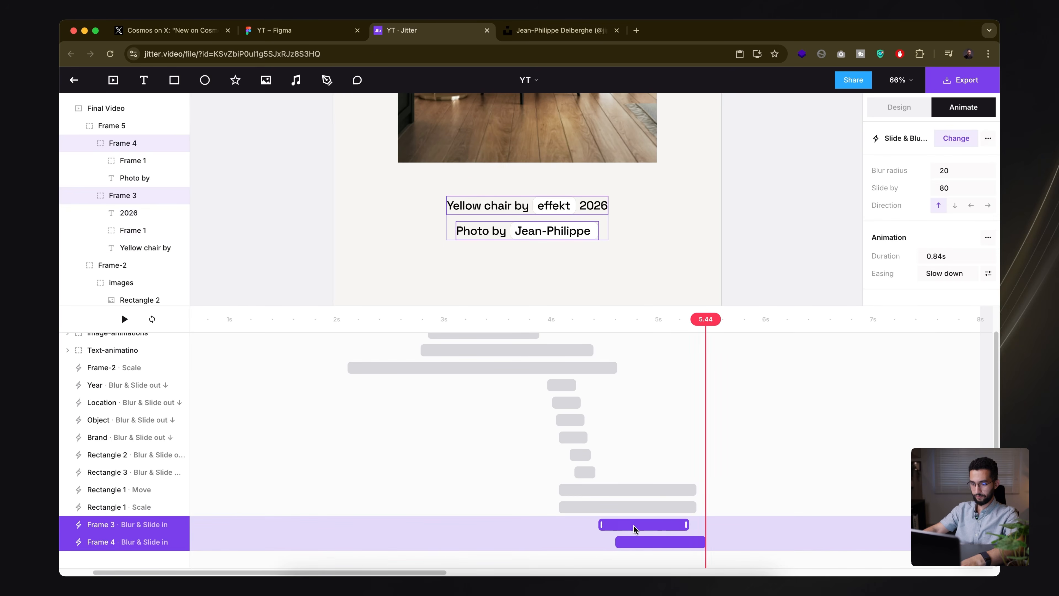
key(space)
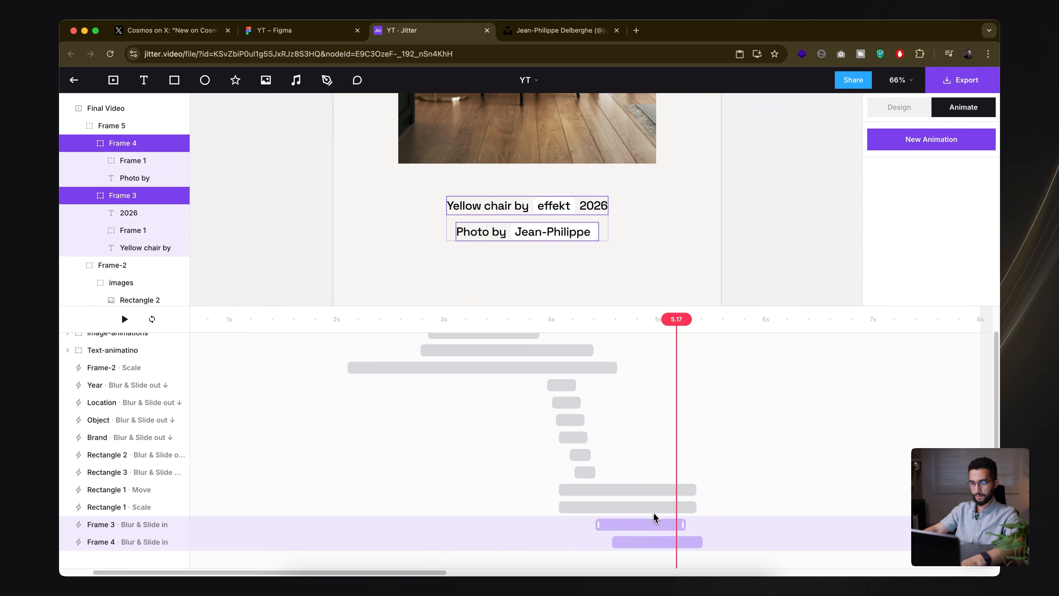
- Delay both caption line animations so Frame 3's starts at about 4.54 s, and replay from before the middle image's enlargement
click(656, 525)
shift+click(658, 543)
drag(659, 542, 672, 543)
key(space)
click(608, 324)
click(498, 325)
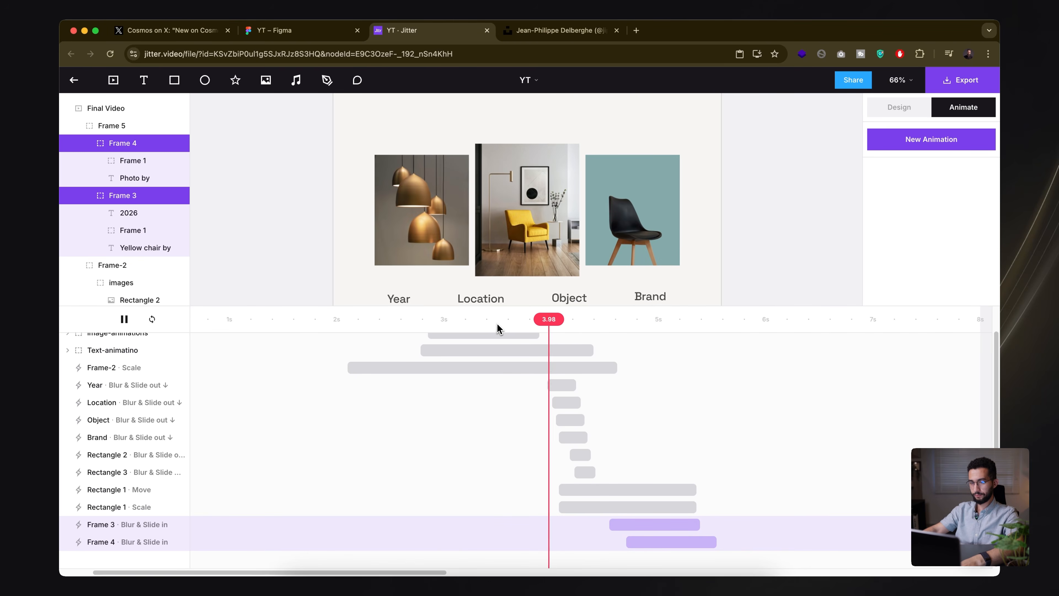
- Stop playback and shorten the upward travel of the middle image's Move animation to a Move Y of -616
scroll(558, 286, down, 5)
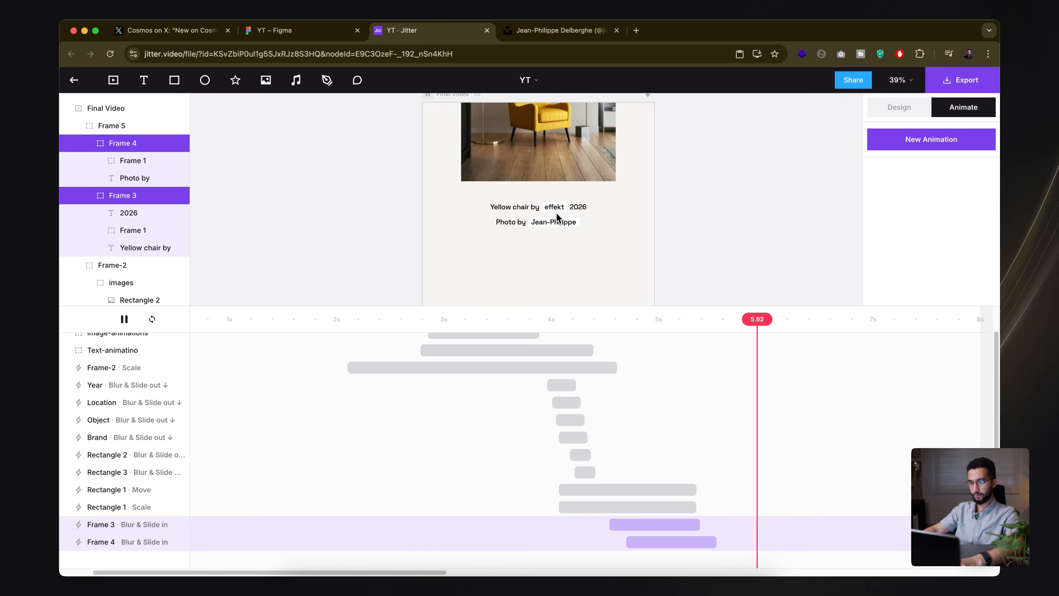
key(space)
click(558, 183)
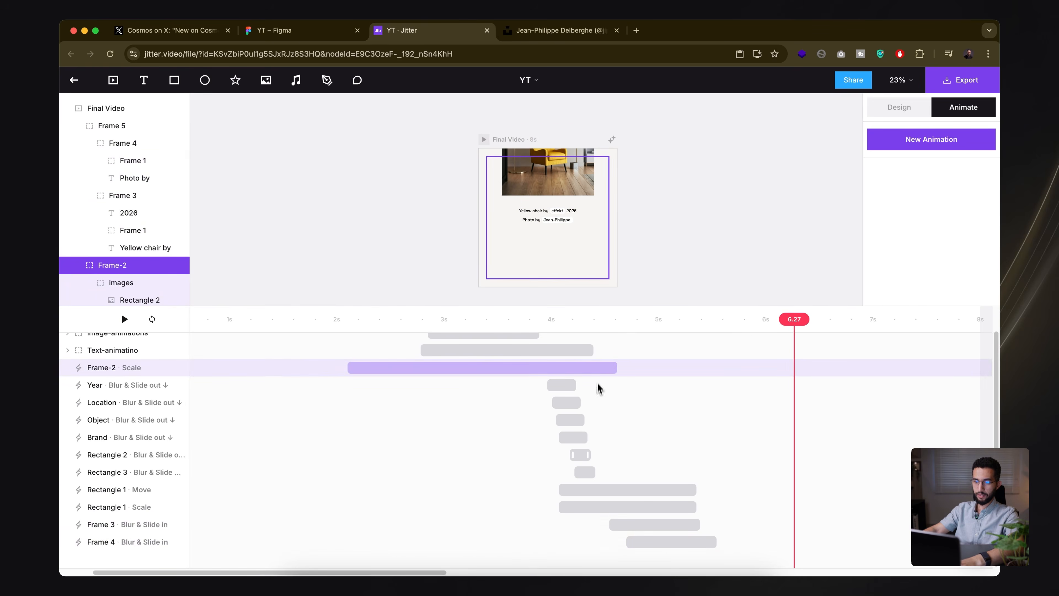
click(619, 489)
click(632, 491)
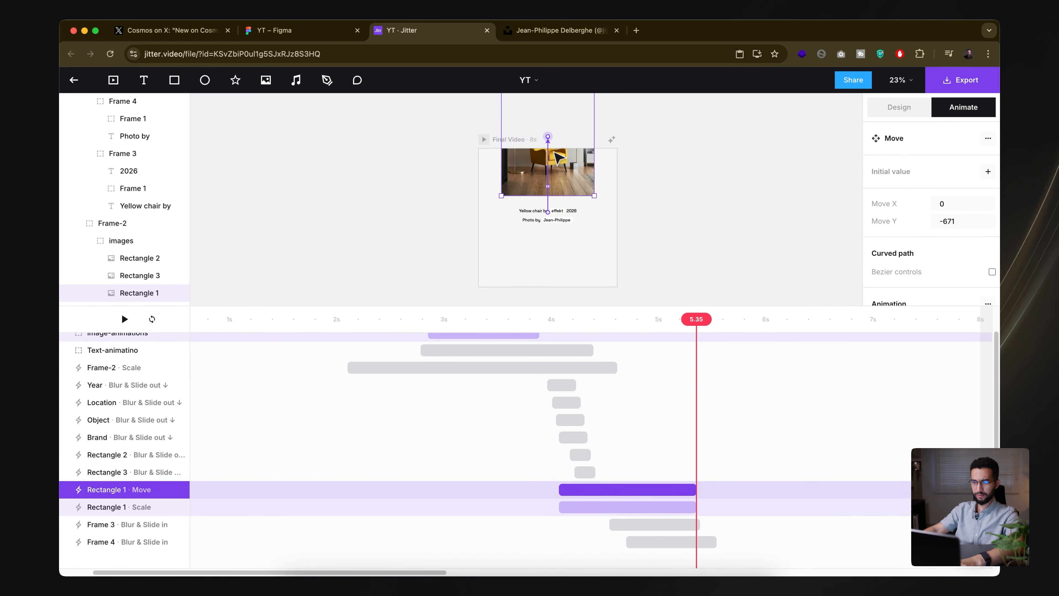
scroll(555, 155, up, 3)
drag(548, 138, 549, 146)
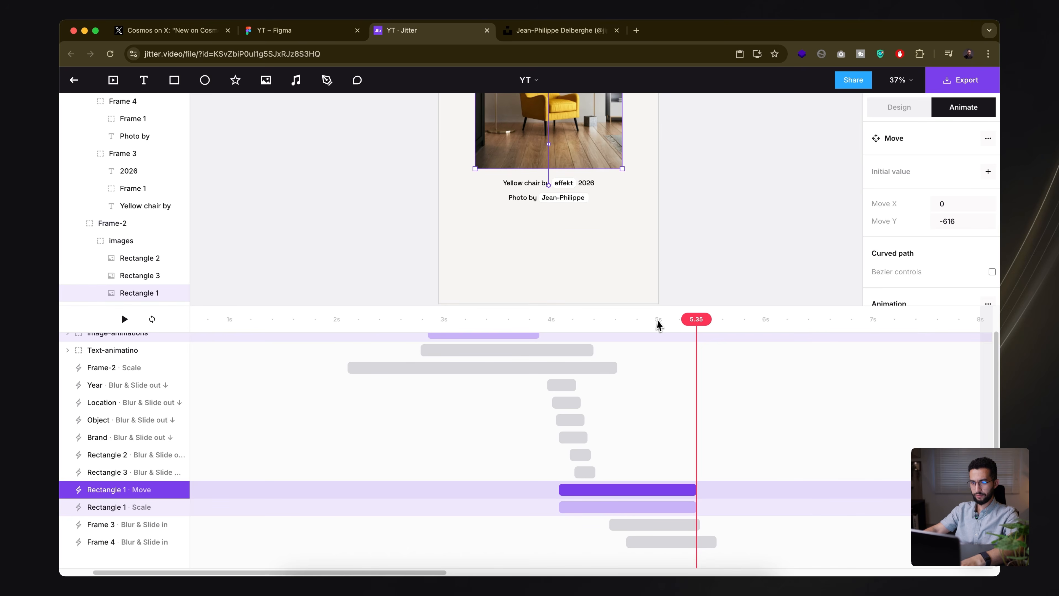
- Scrub from about 4 s to 5.3 s to check the middle image's enlargement against the caption
click(551, 318)
scroll(486, 228, down, 3)
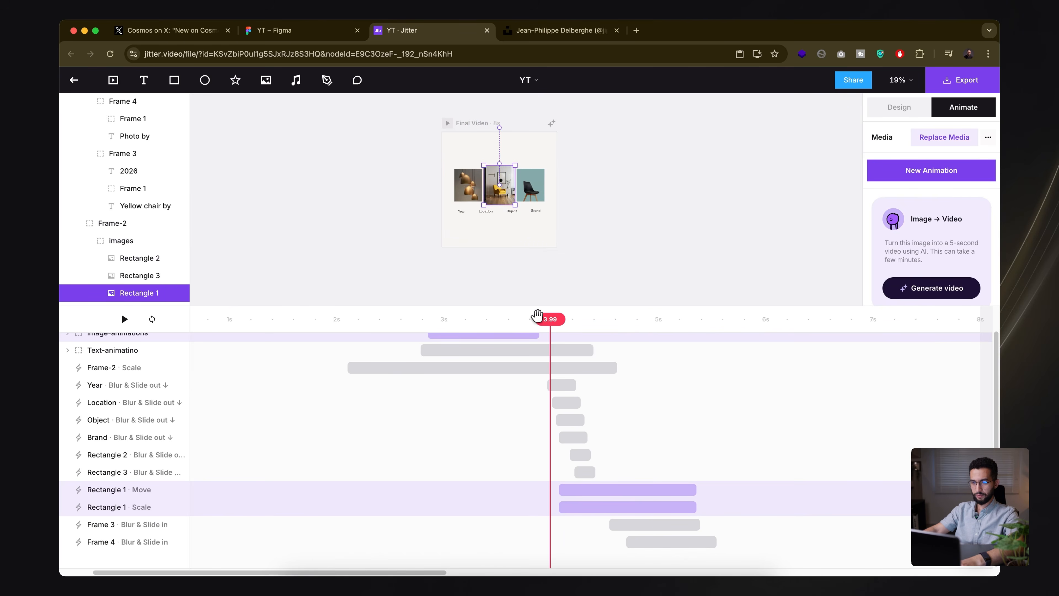
click(654, 340)
drag(663, 317, 694, 319)
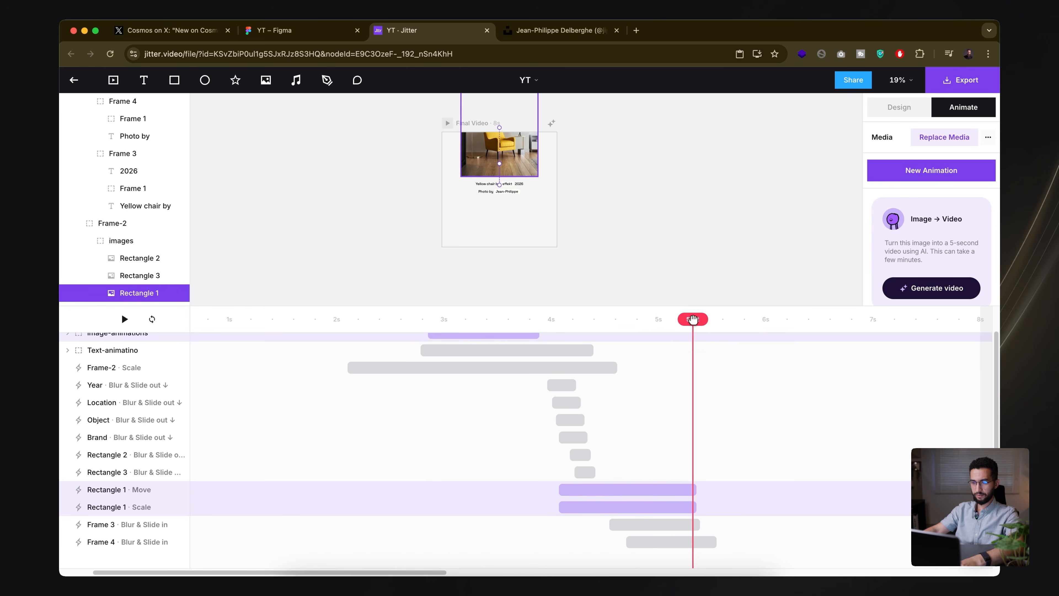
- Set the duration of the Final Video artboard to 6 s
scroll(125, 167, up, 2)
click(106, 109)
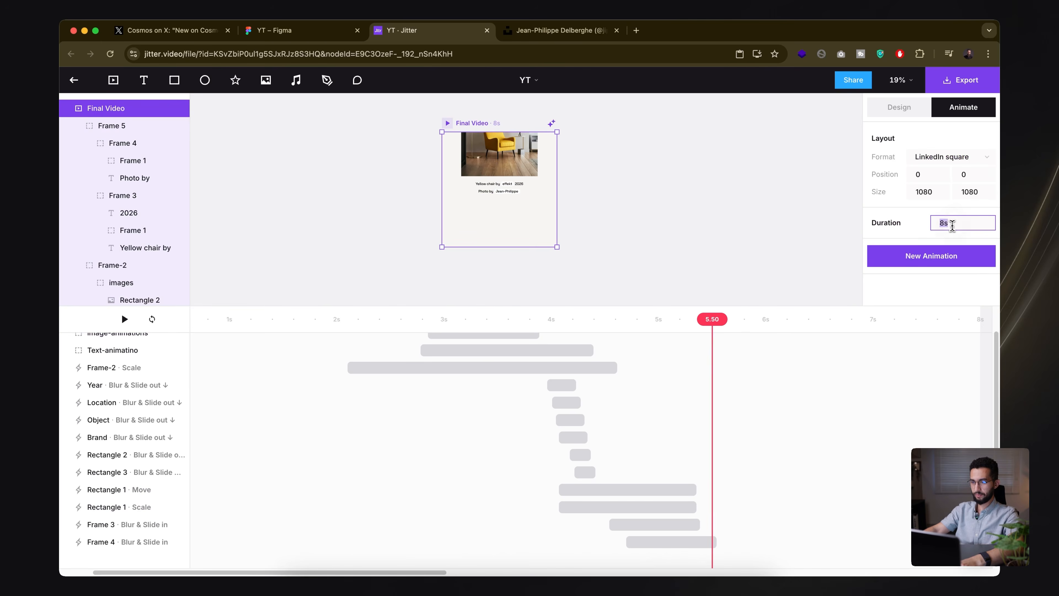
text(6)
key(Return)
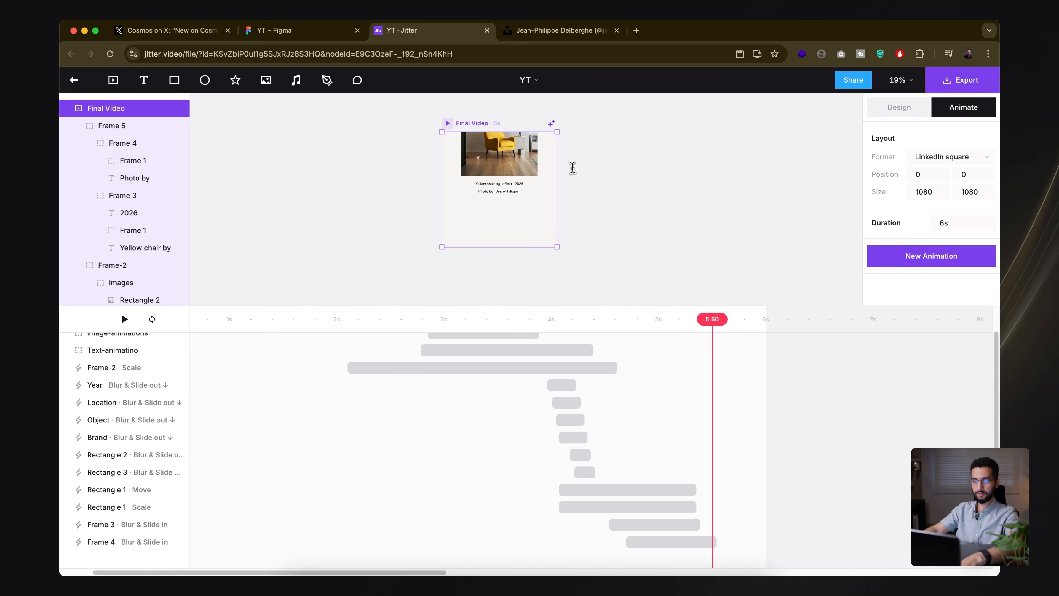
- Replay the whole composition from 0 s, and recheck the transition from "more context" to the three images
key(shift+1)
drag(610, 307, 628, 403)
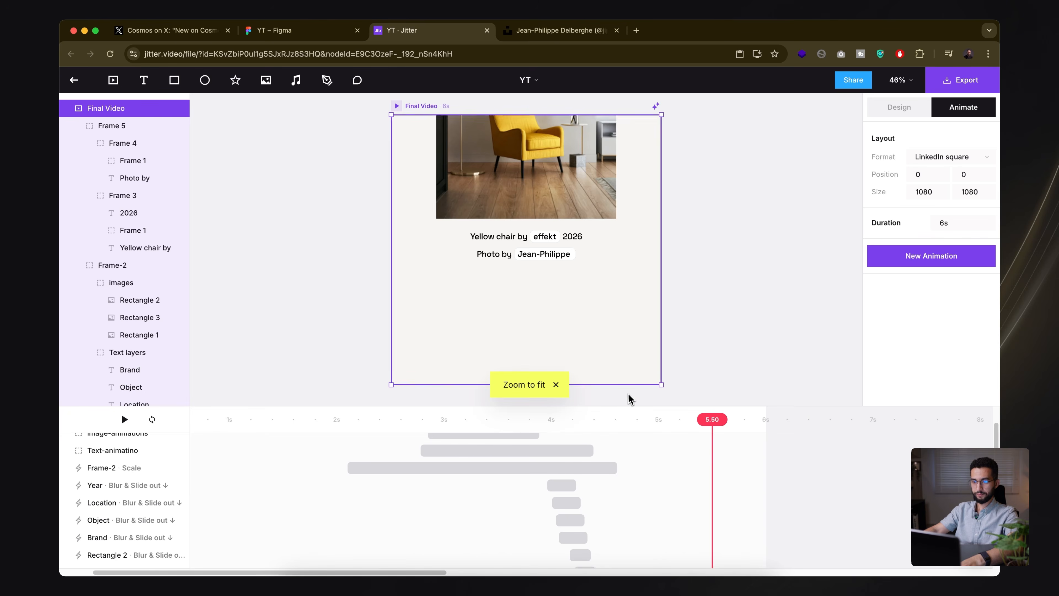
drag(712, 419, 175, 411)
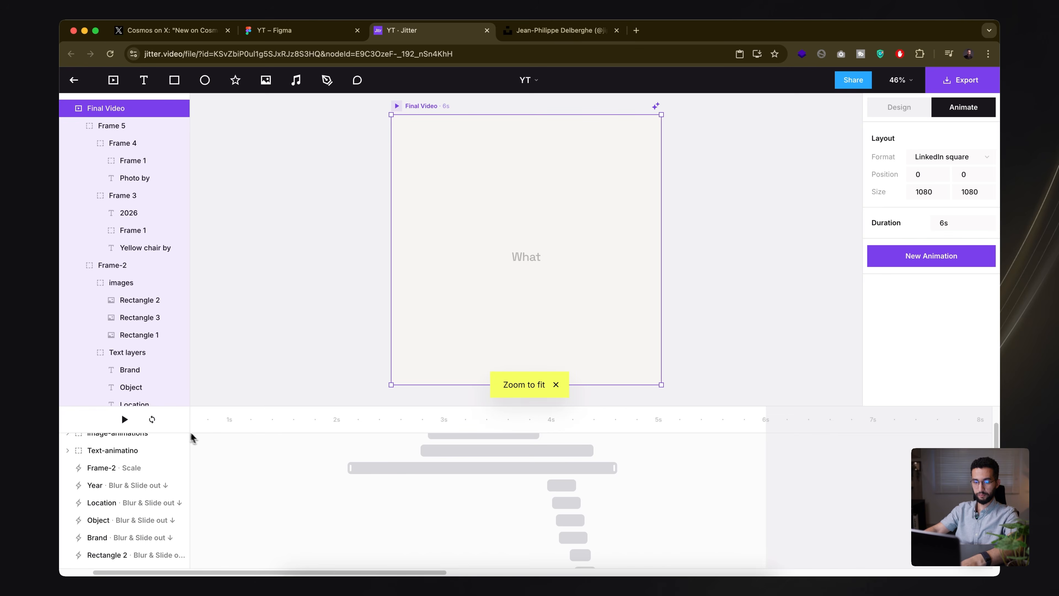
scroll(272, 480, down, 5)
scroll(277, 546, down, 5)
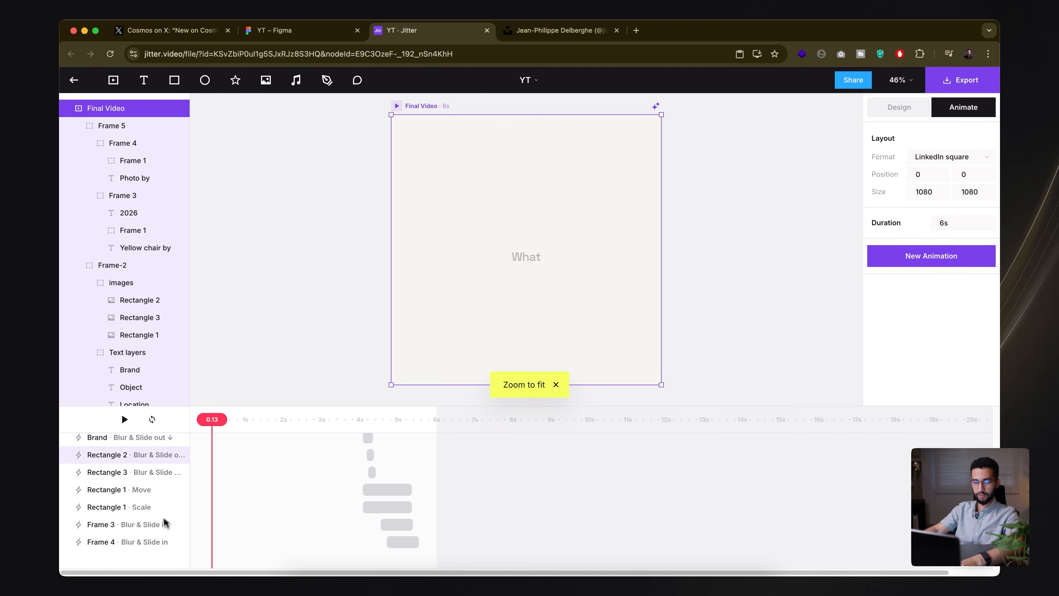
drag(212, 420, 173, 423)
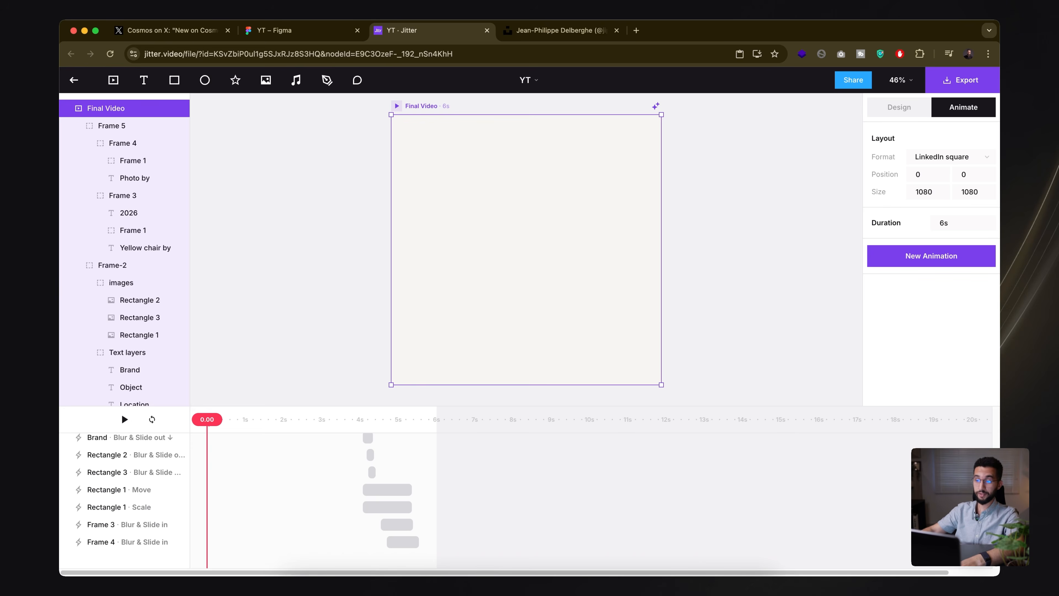
key(space)
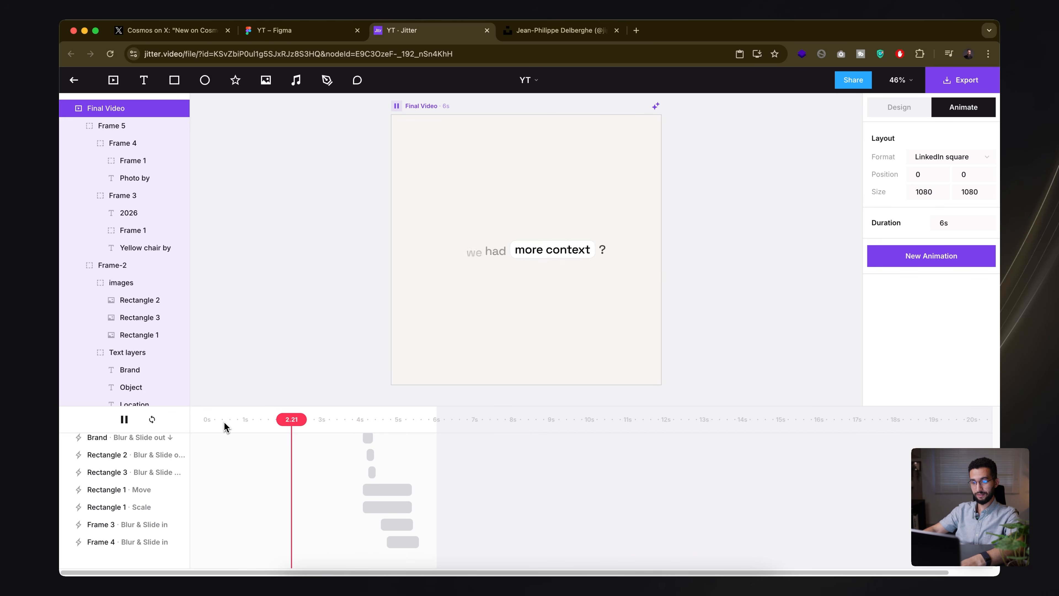
key(space)
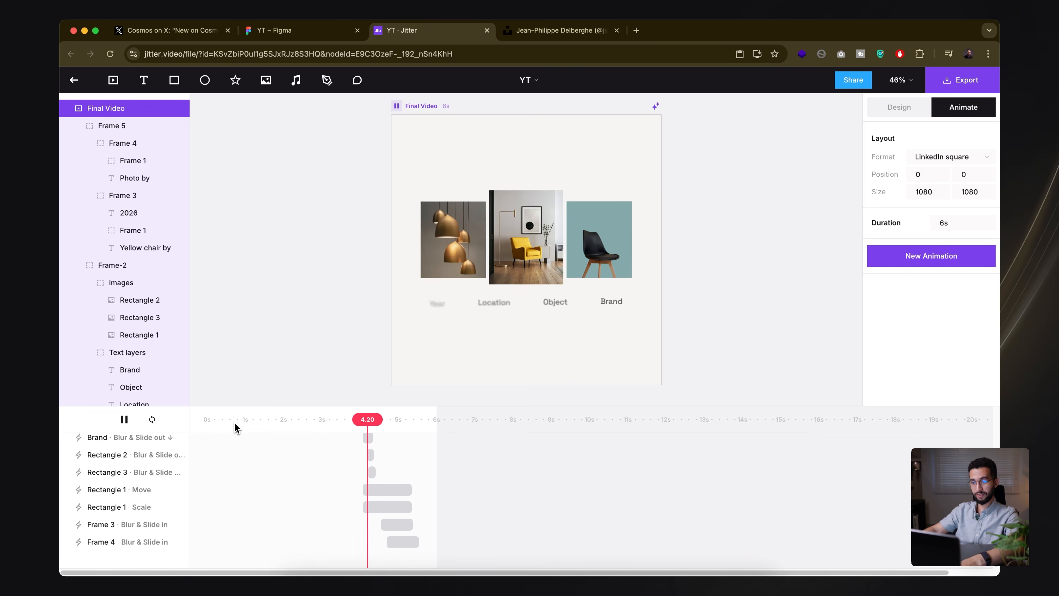
drag(357, 415, 302, 421)
key(space)
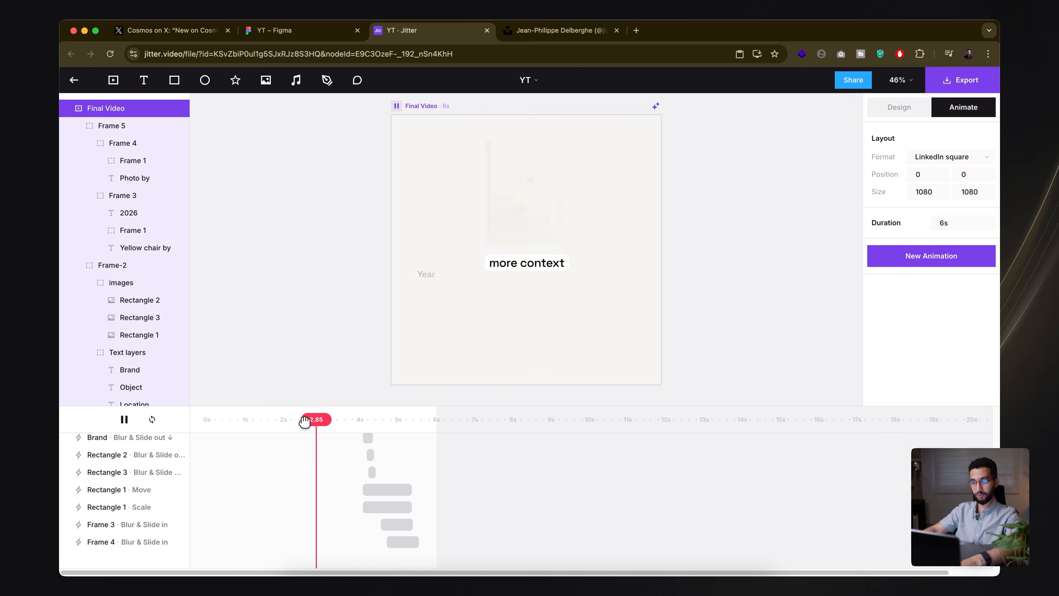
key(space)
- Group the animations from Year's exit through Frame 4's entrance, move the group to start at about 4.4 s, and replay
scroll(352, 440, up, 3)
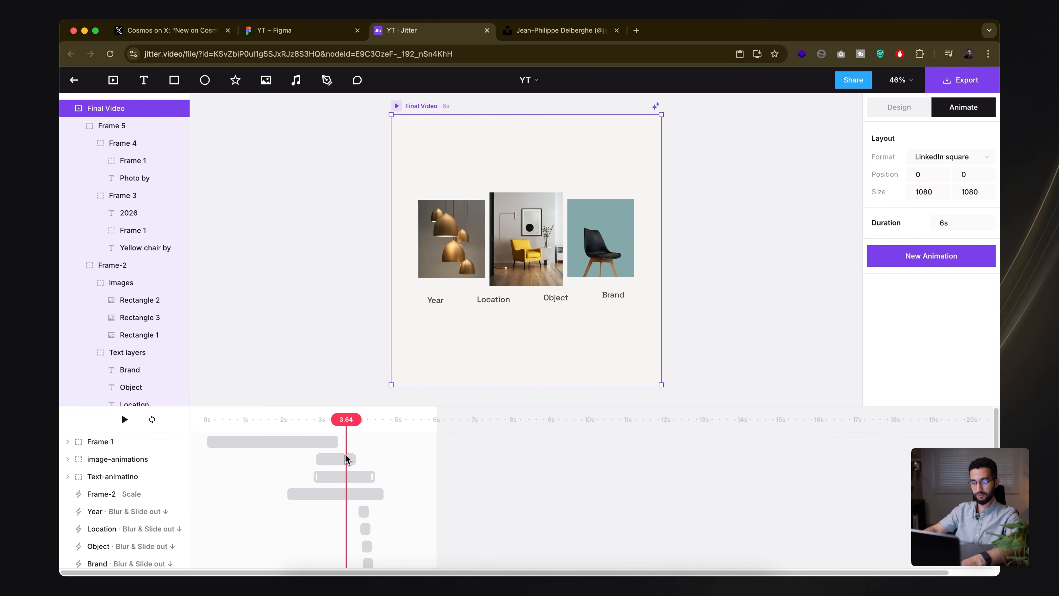
click(336, 494)
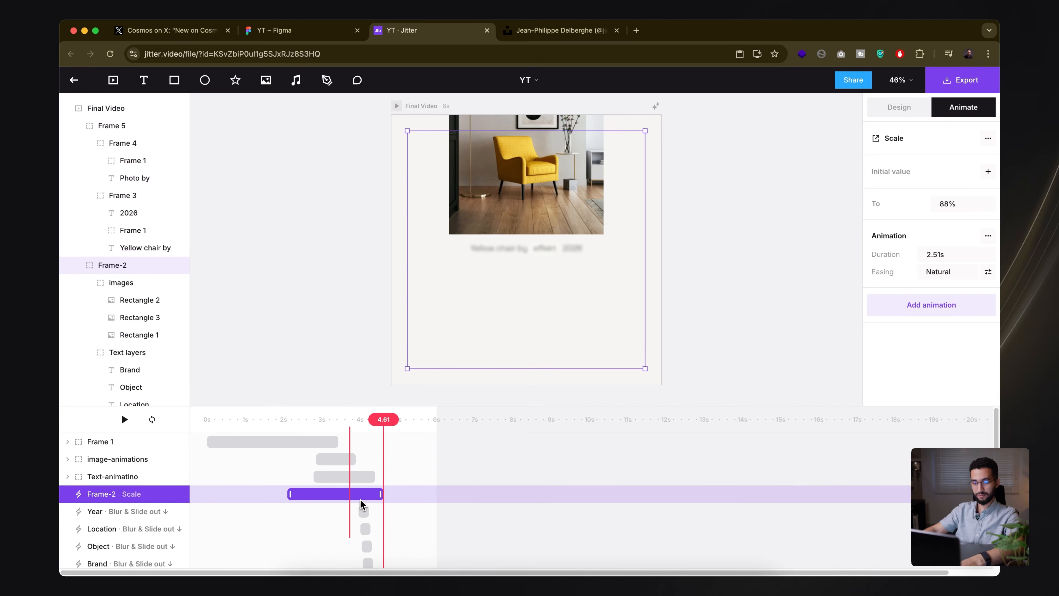
click(363, 510)
scroll(360, 509, down, 3)
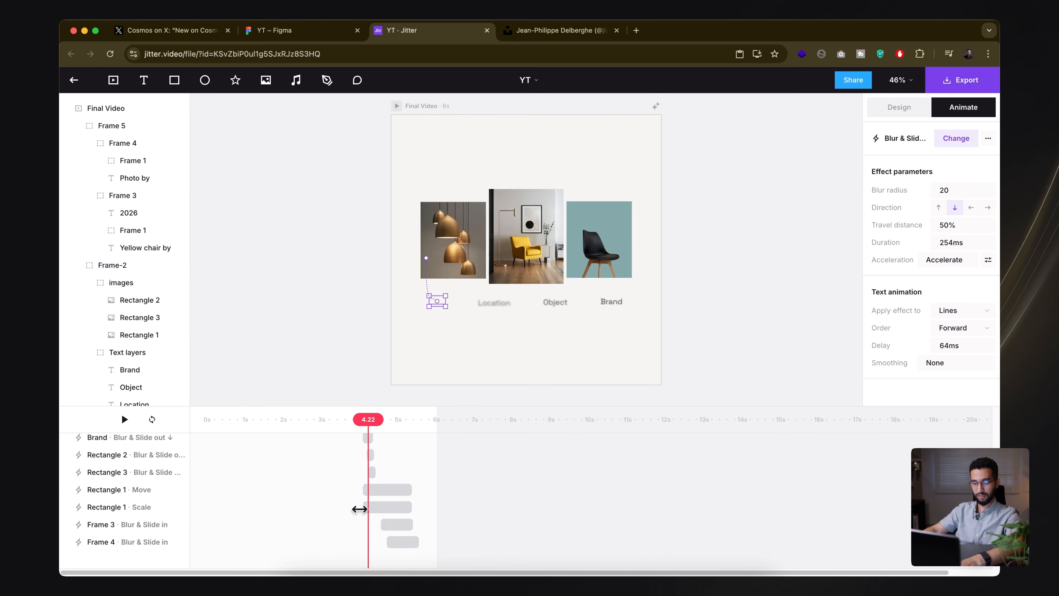
shift+click(400, 545)
key(super+g)
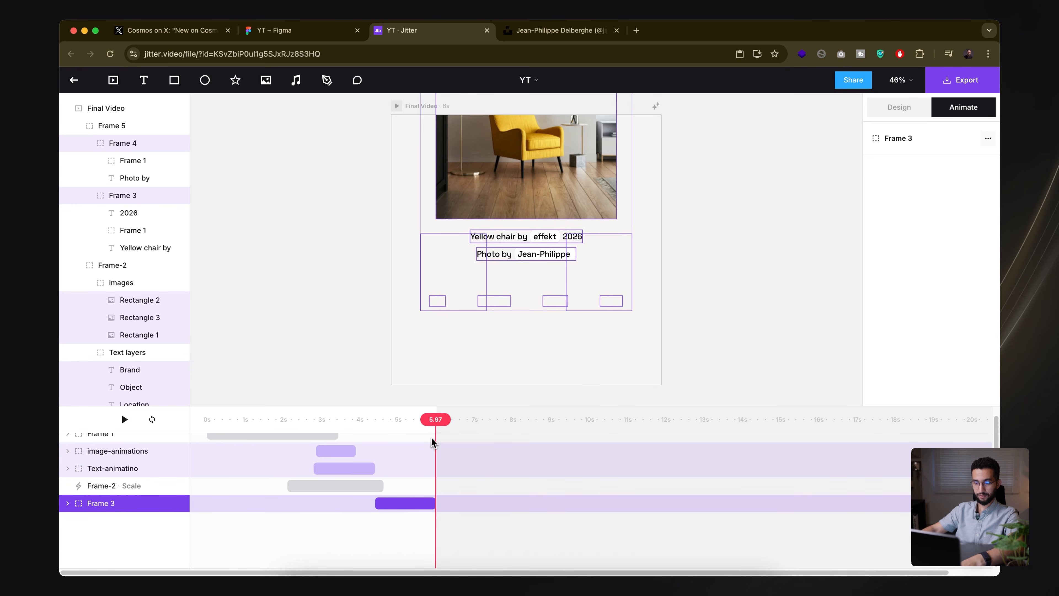
drag(444, 414, 259, 419)
key(space)
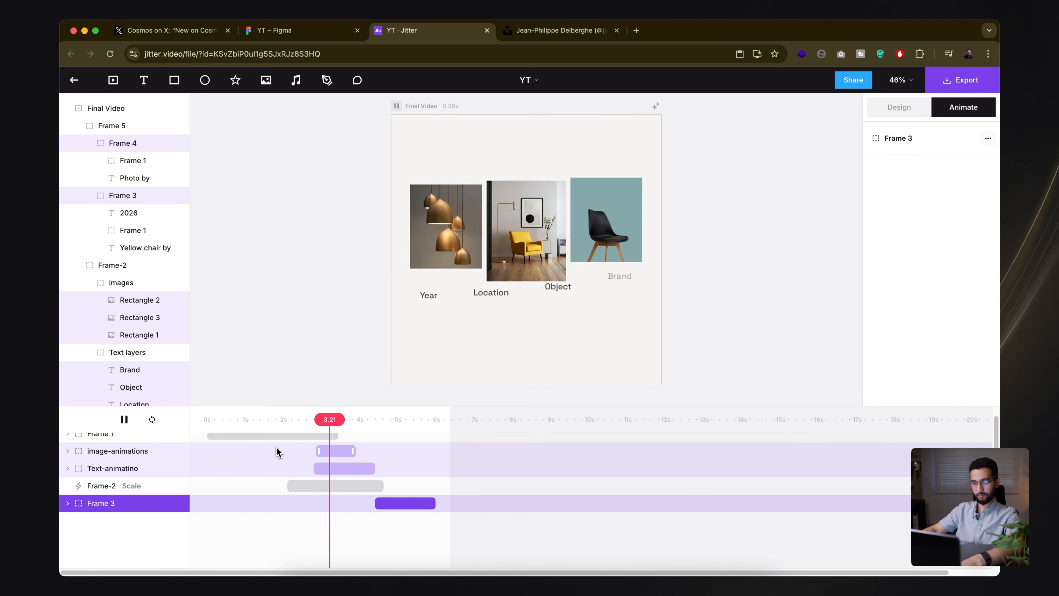
key(space)
- Lengthen Frame-2's Scale animation to 3.96 s without moving its start, and replay from near the beginning
drag(381, 489, 409, 483)
drag(396, 421, 283, 423)
key(space)
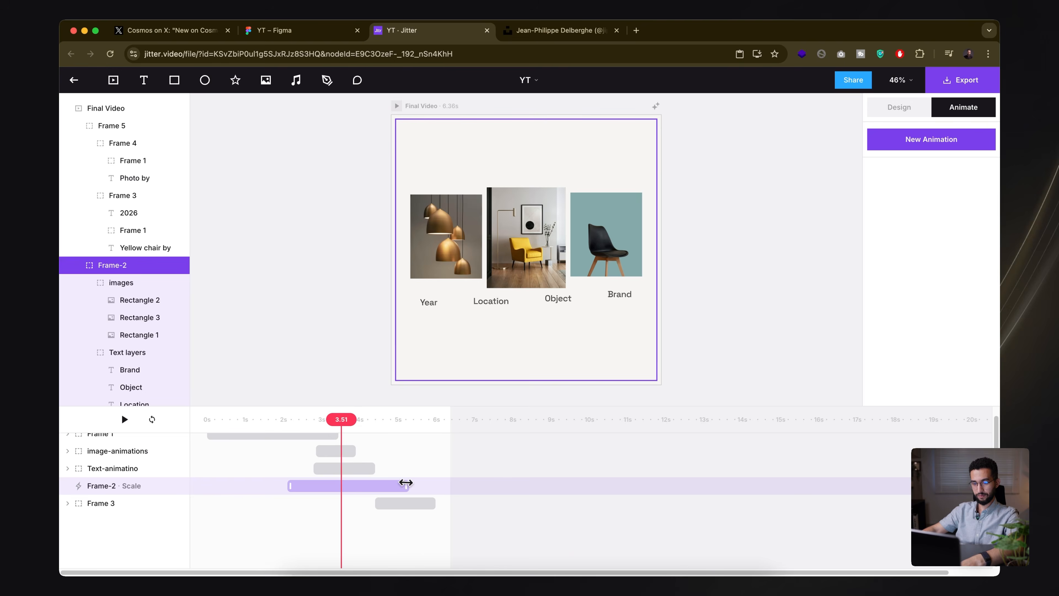
drag(408, 484, 436, 482)
drag(428, 416, 309, 420)
key(space)
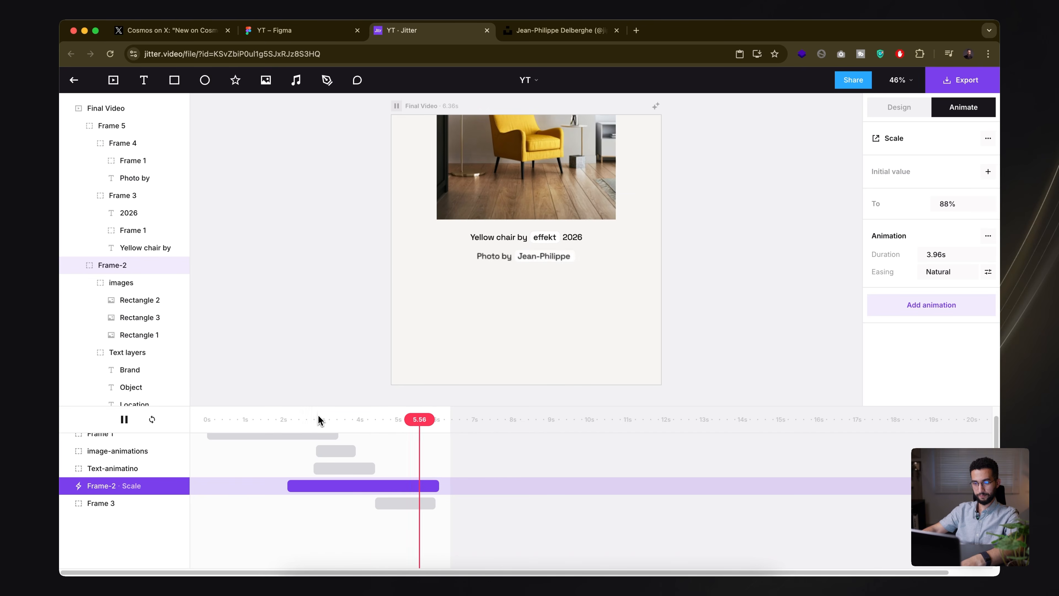
key(Escape)
drag(314, 420, 231, 418)
key(space)
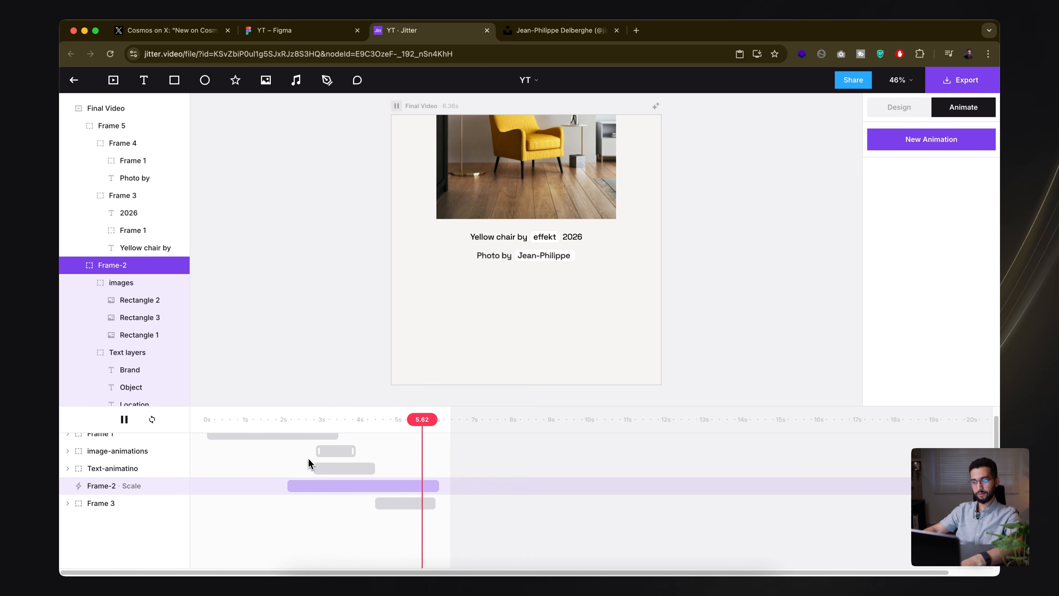
- Change the easing of Frame-2's Scale animation to Smooth and preview it
click(316, 485)
click(939, 272)
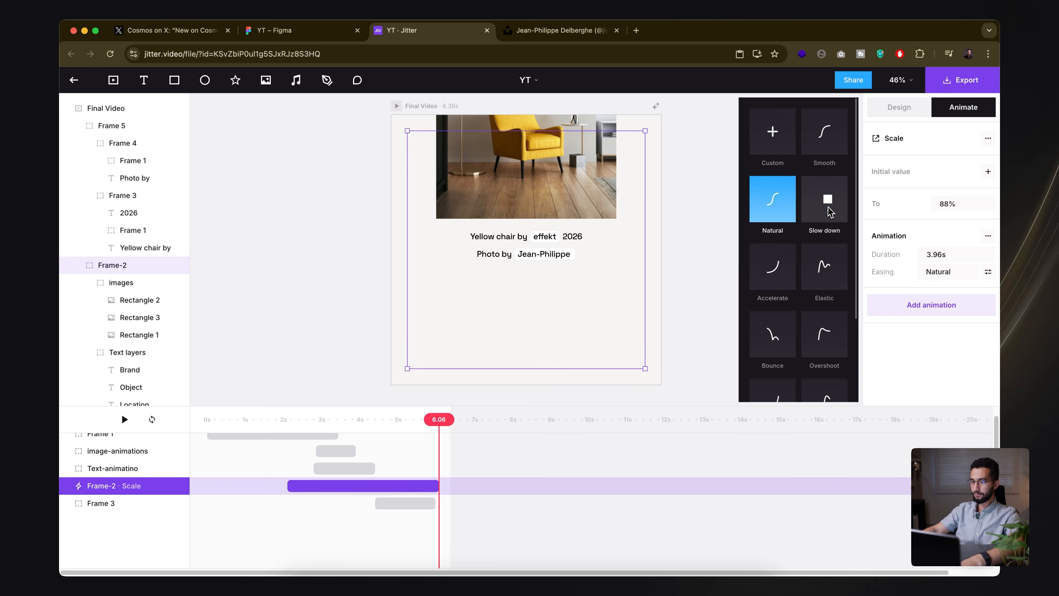
click(825, 138)
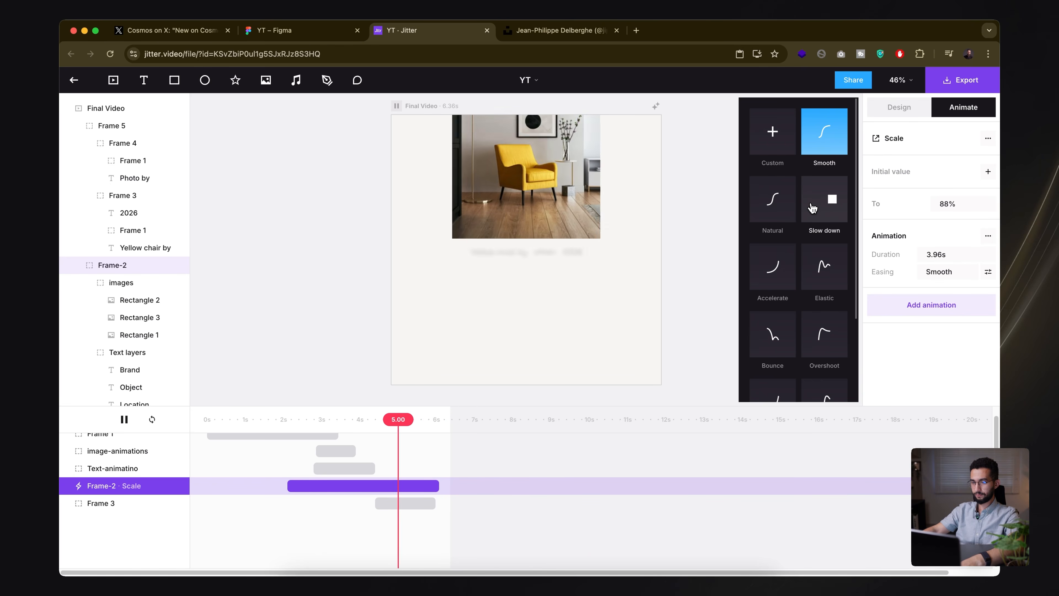
click(614, 327)
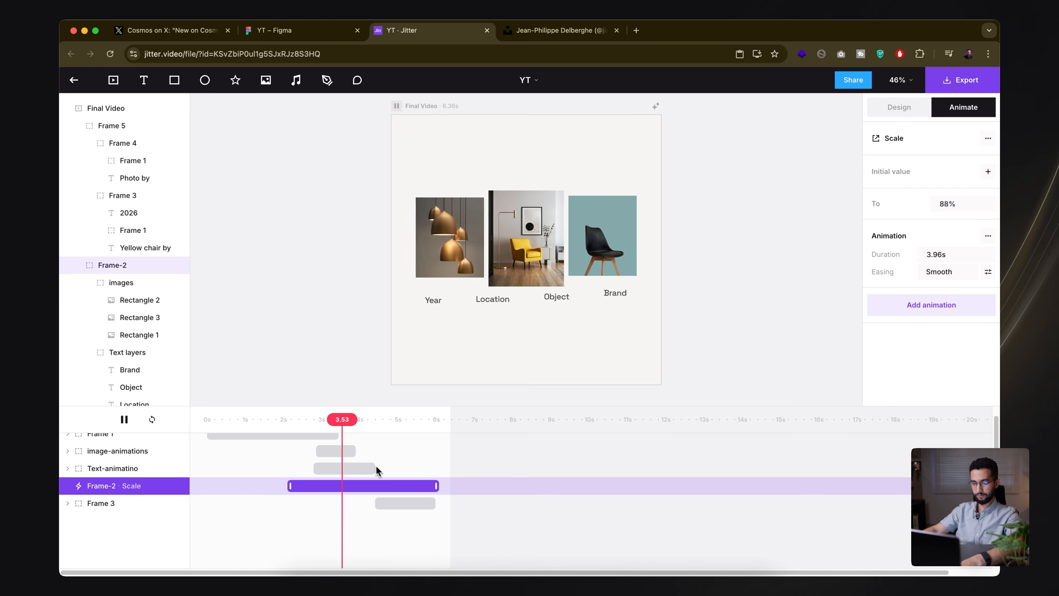
key(space)
- Expand the grouped animations, lengthen both caption line animations to 1.42 s, and replay
click(410, 504)
click(123, 503)
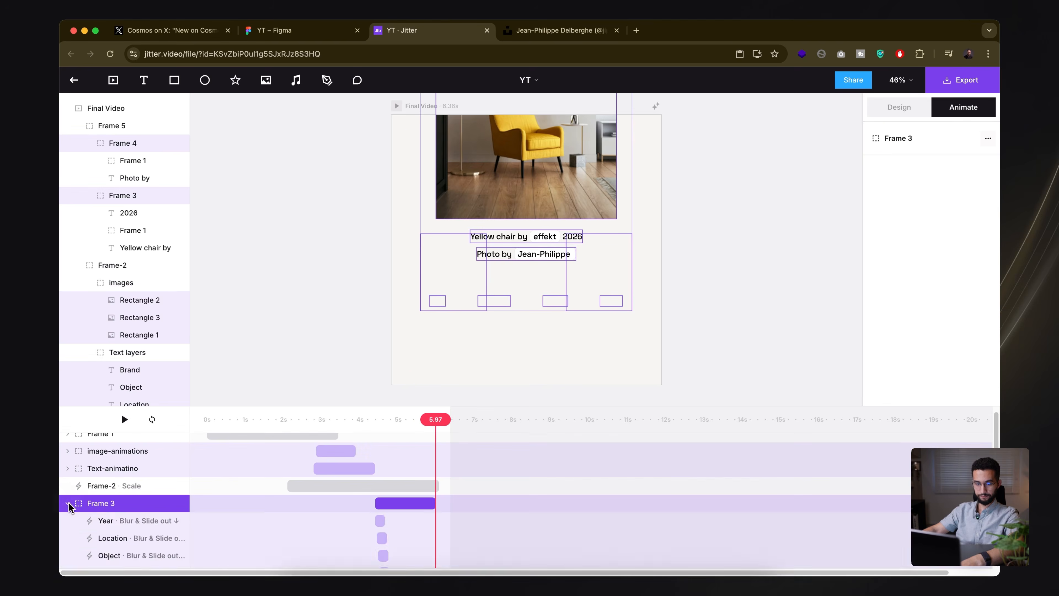
scroll(356, 529, down, 5)
click(422, 527)
shift+click(426, 542)
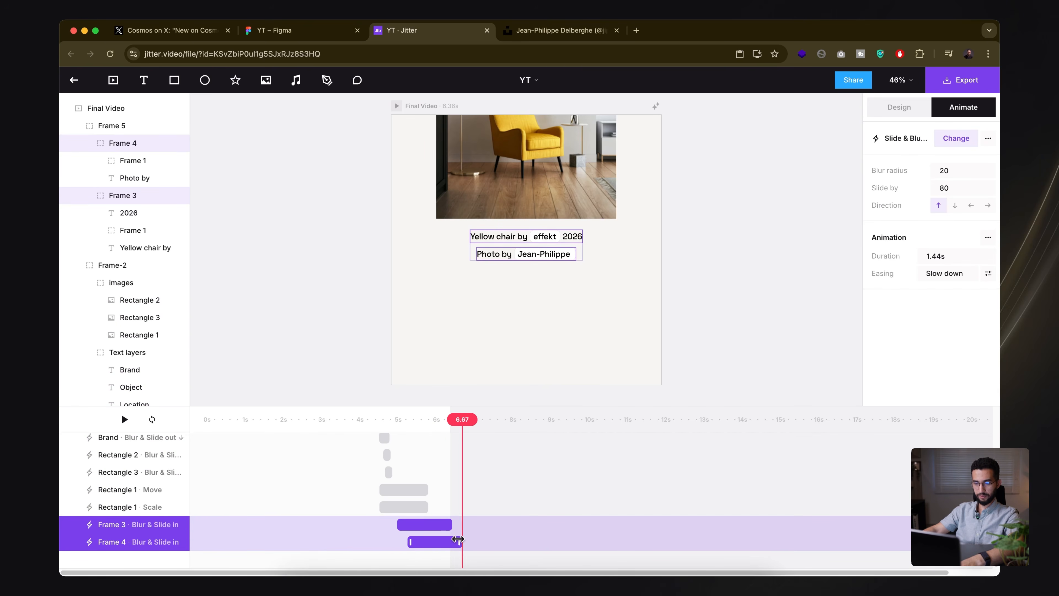
drag(464, 412, 331, 440)
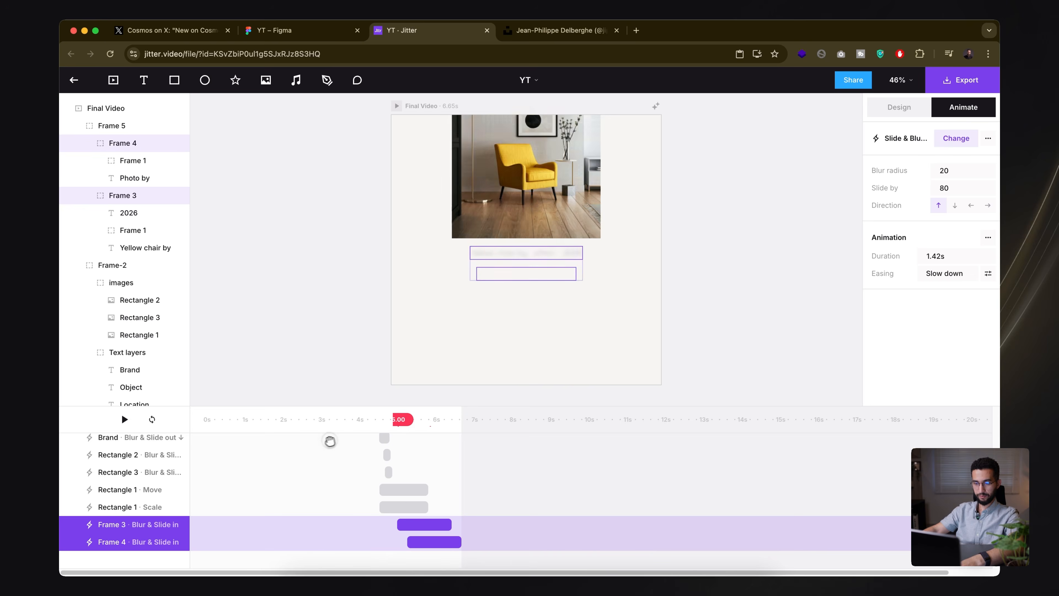
key(space)
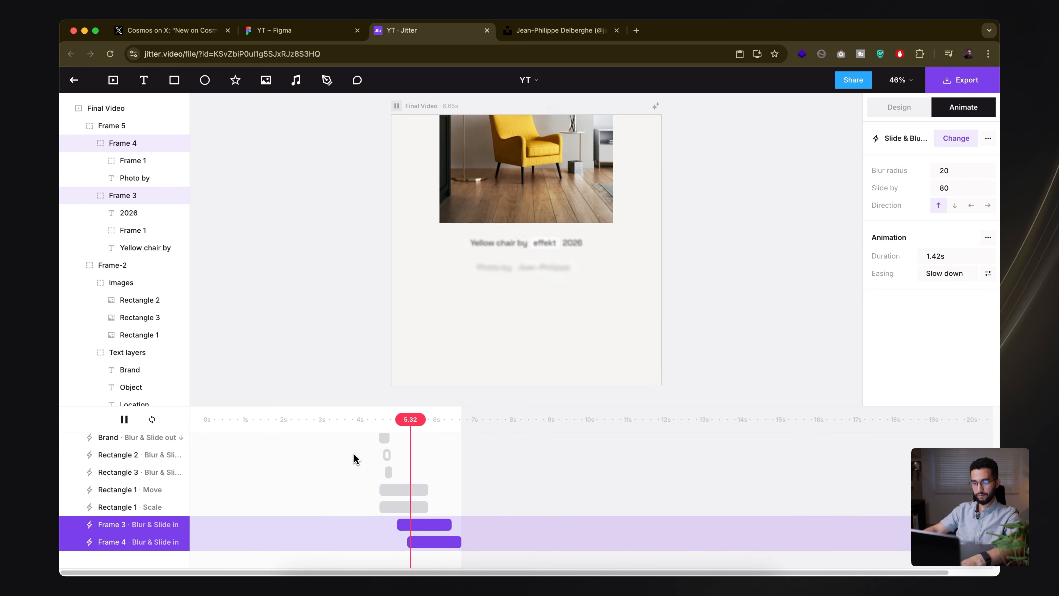
- Start Frame 3's animation at about 4.85 s and Frame 4's at 5 s, and lengthen Rectangle 1's Move and Scale to 1.56 s
click(419, 542)
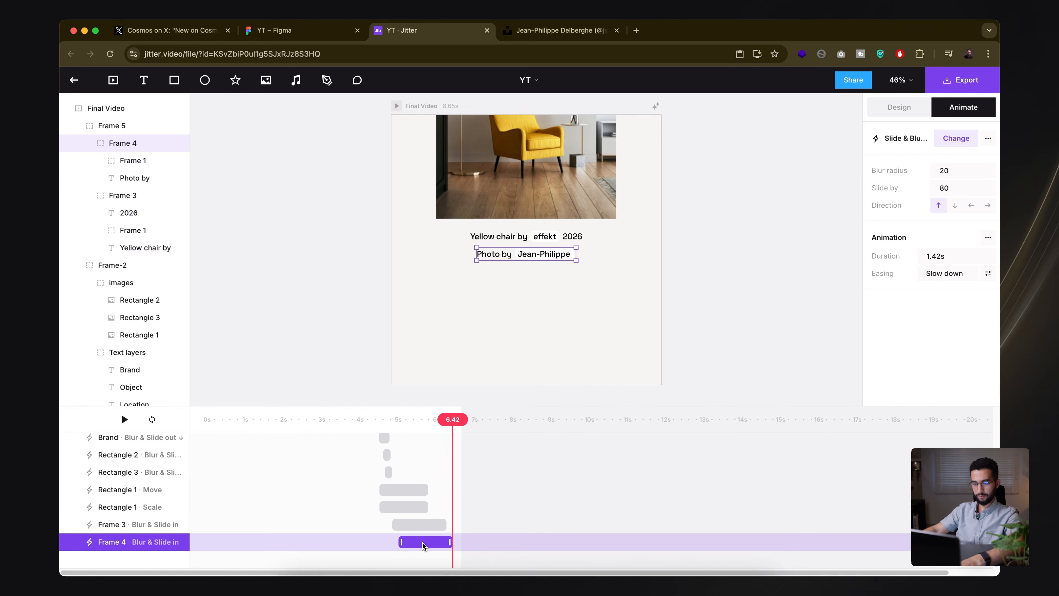
click(411, 506)
shift+click(426, 490)
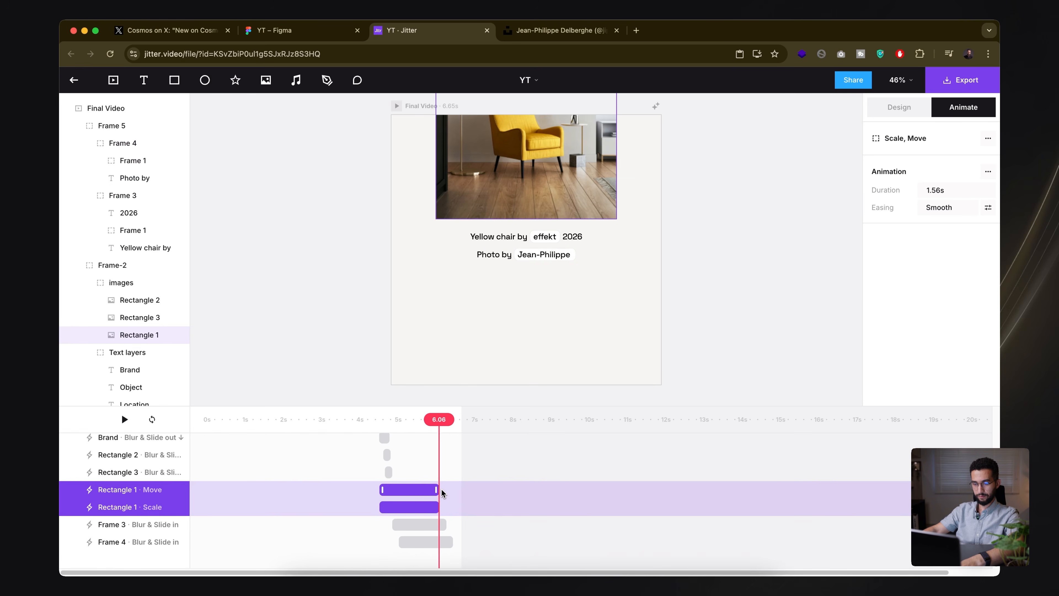
click(346, 420)
key(space)
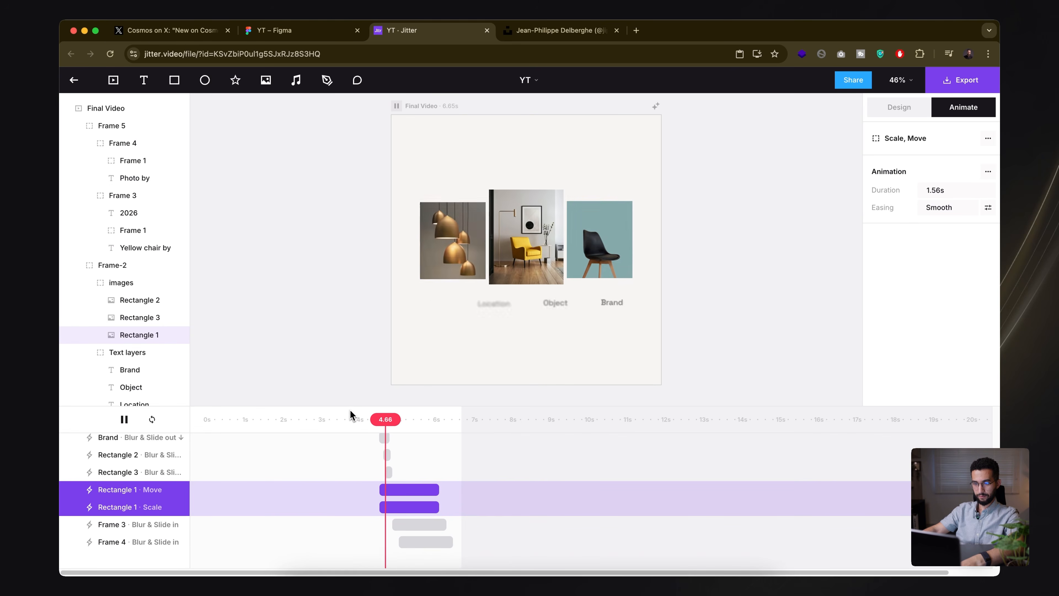
- Shift Frame 3's and Frame 4's Blur & Slide in animations about 0.1 s later together, and replay the transition
click(388, 419)
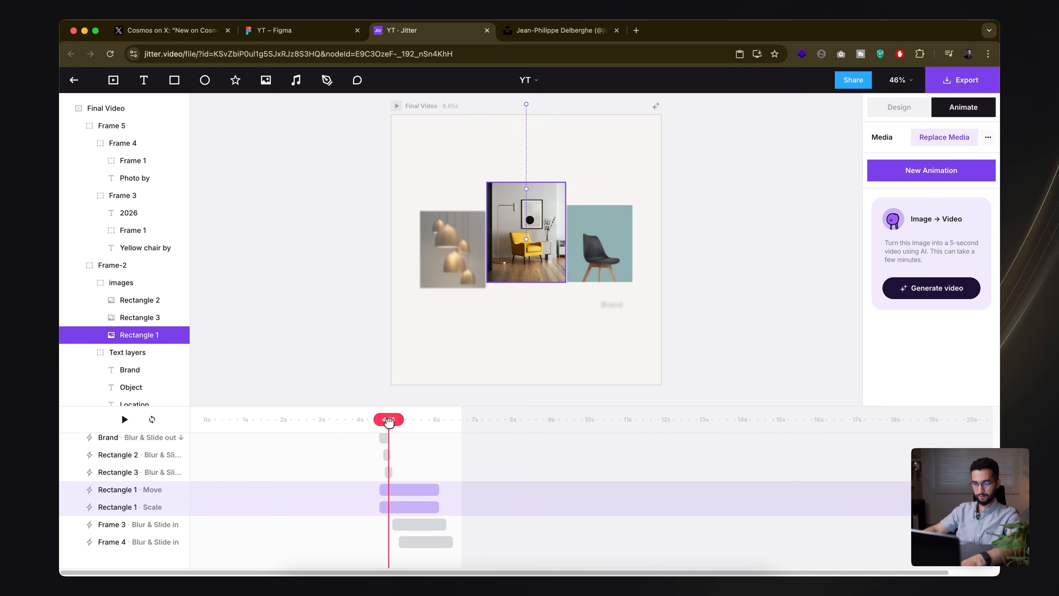
key(space)
click(419, 525)
shift+click(415, 540)
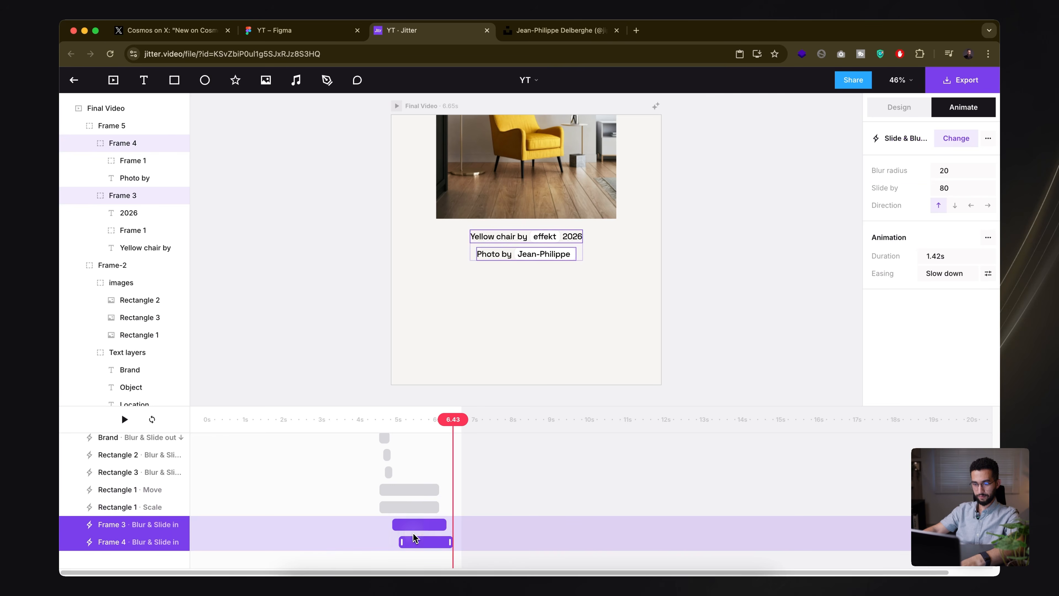
drag(408, 545, 366, 438)
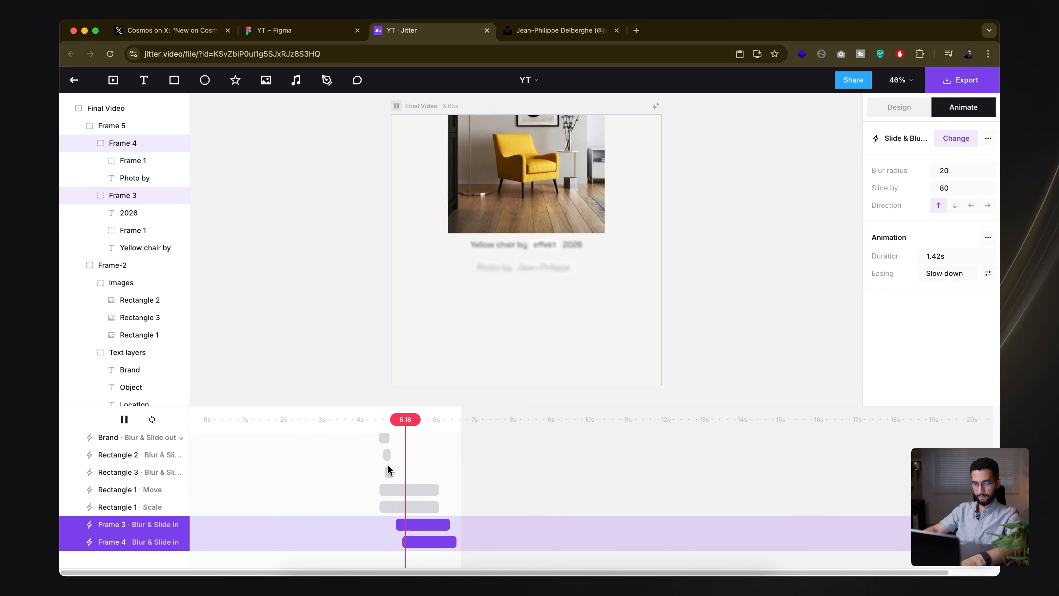
click(398, 419)
key(space)
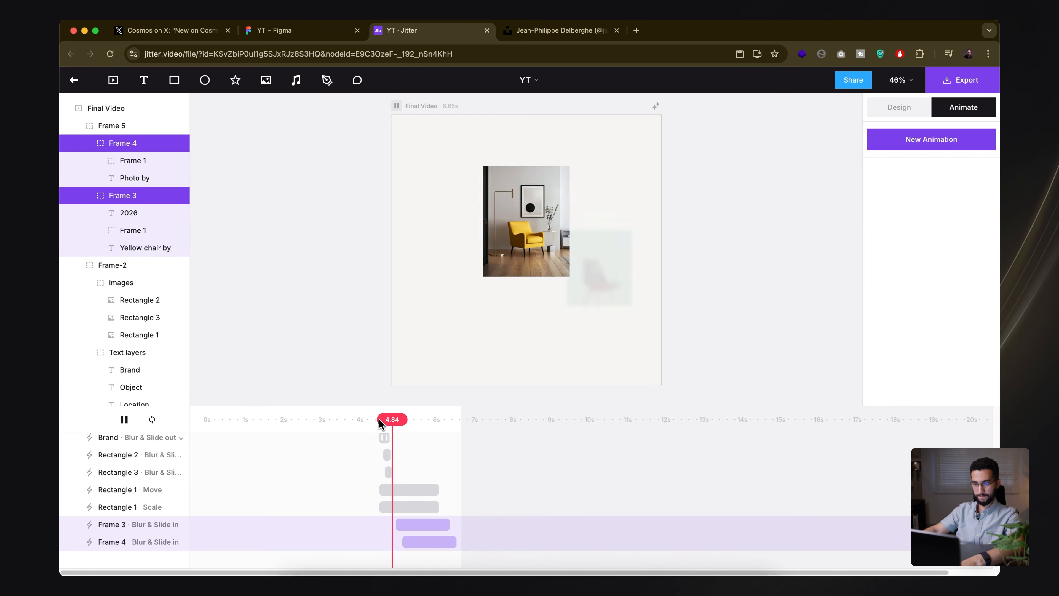
- Shorten Rectangle 1's Move and Scale animations to end at about 5.9 s without moving their start, and replay
click(390, 490)
shift+click(387, 508)
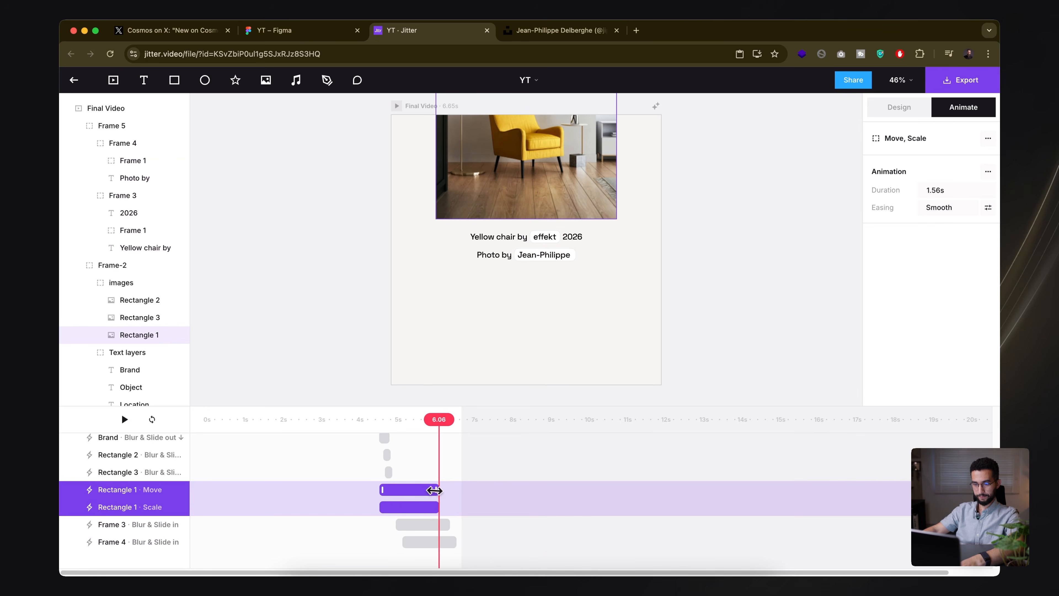
drag(435, 412, 393, 412)
click(371, 536)
key(space)
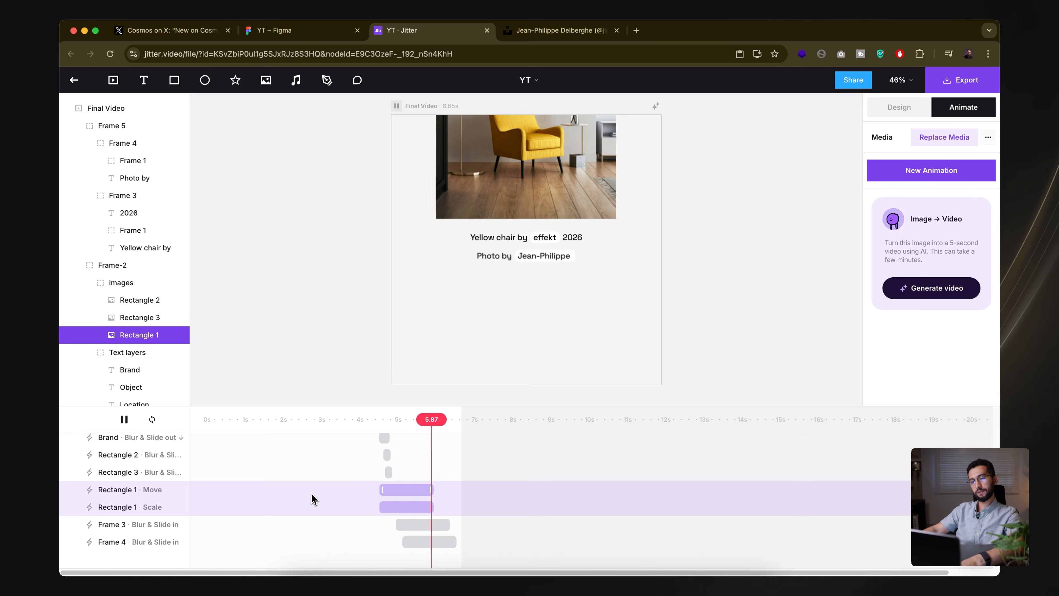
key(space)
key(space)
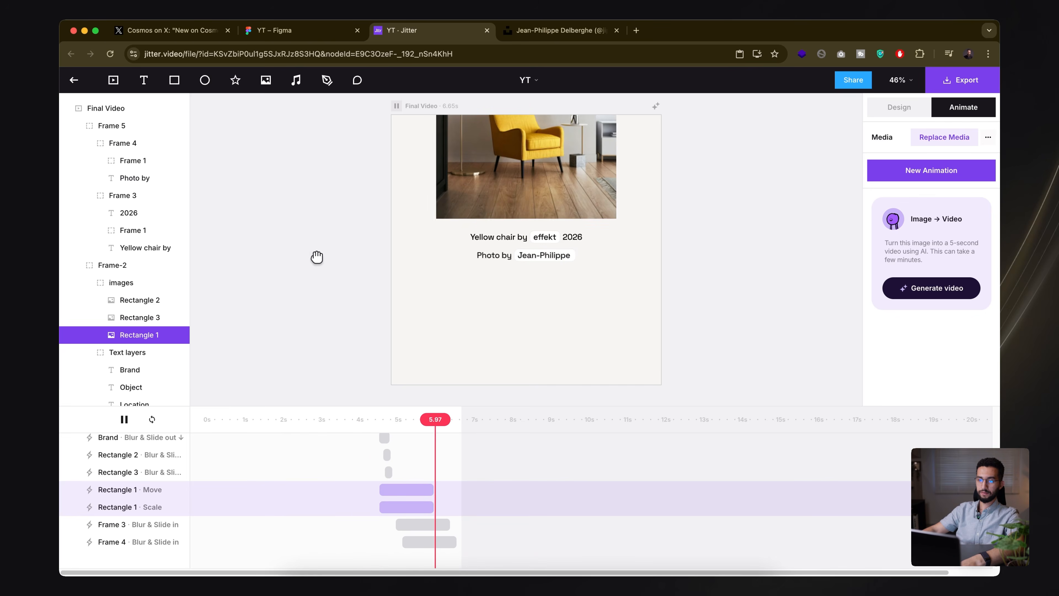
- Switch to the Cosmos post on X and replay its reference video from the start through the chair caption
click(193, 32)
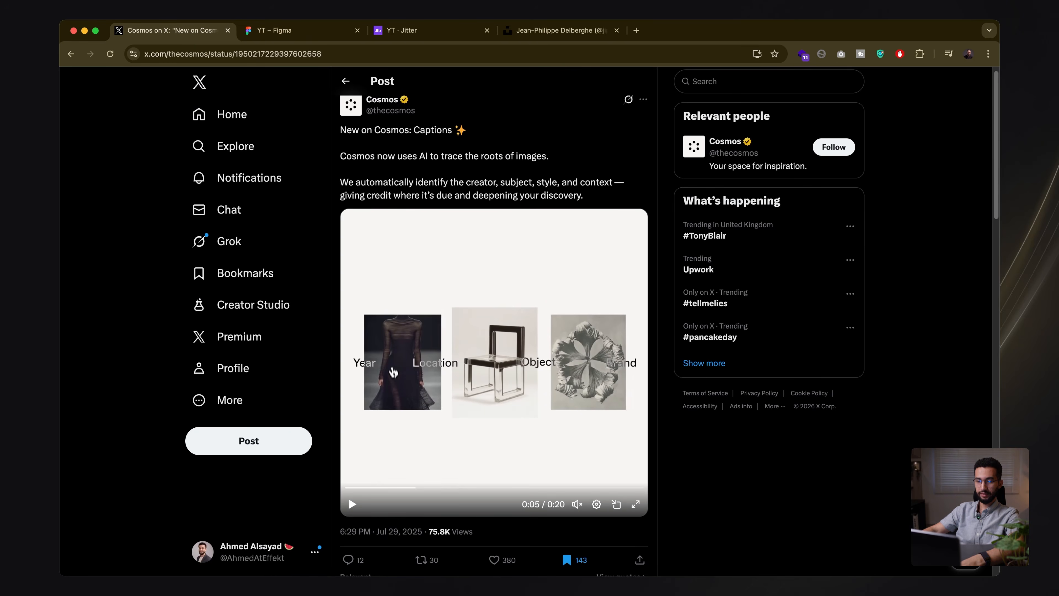
drag(387, 488, 311, 482)
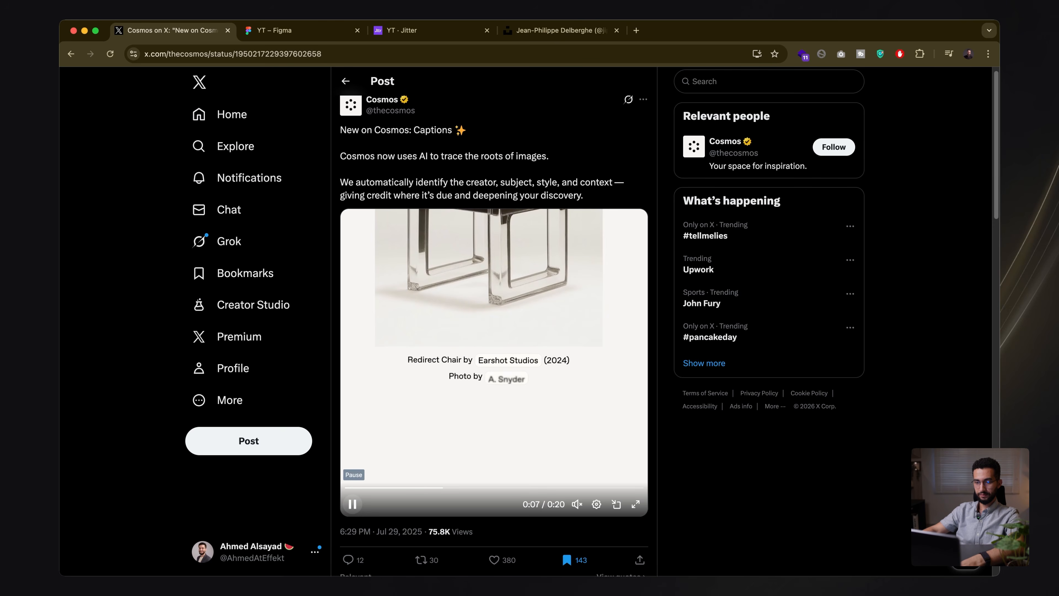
click(317, 32)
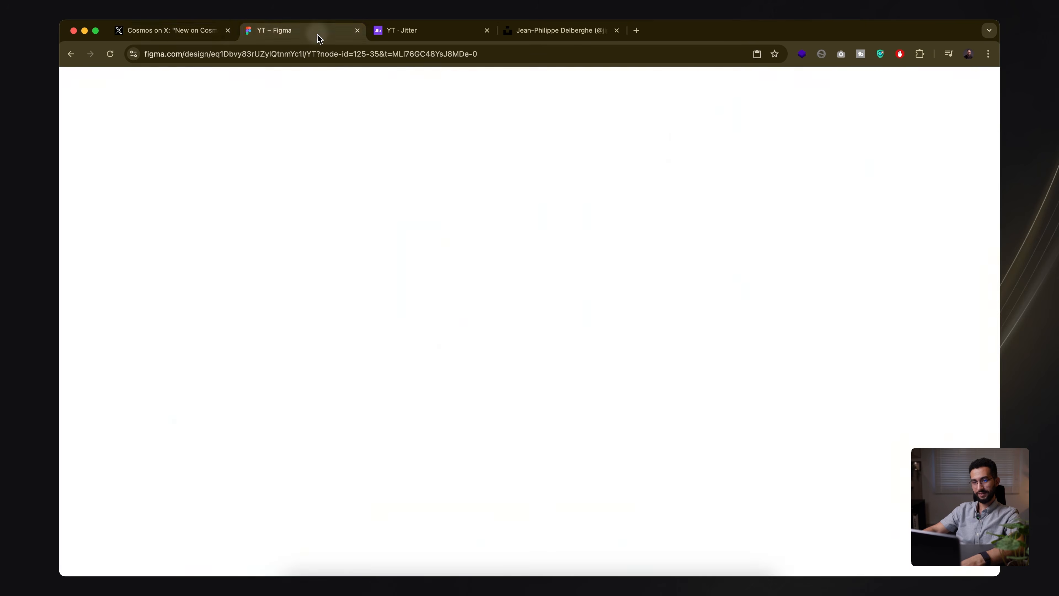
- Return to the Jitter project and play the Final Video from the beginning
click(401, 30)
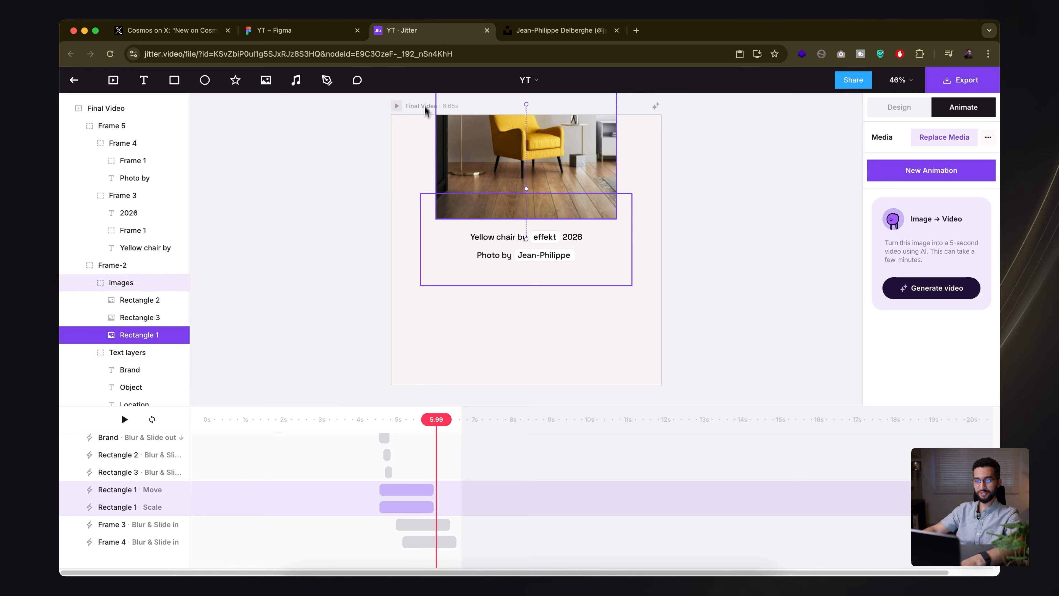
click(152, 418)
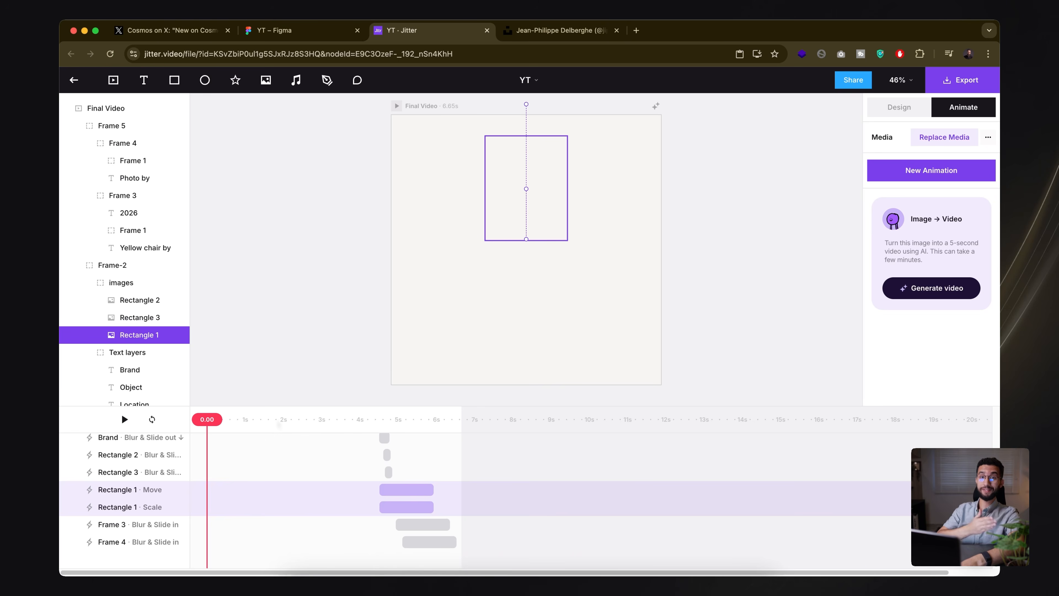
key(space)
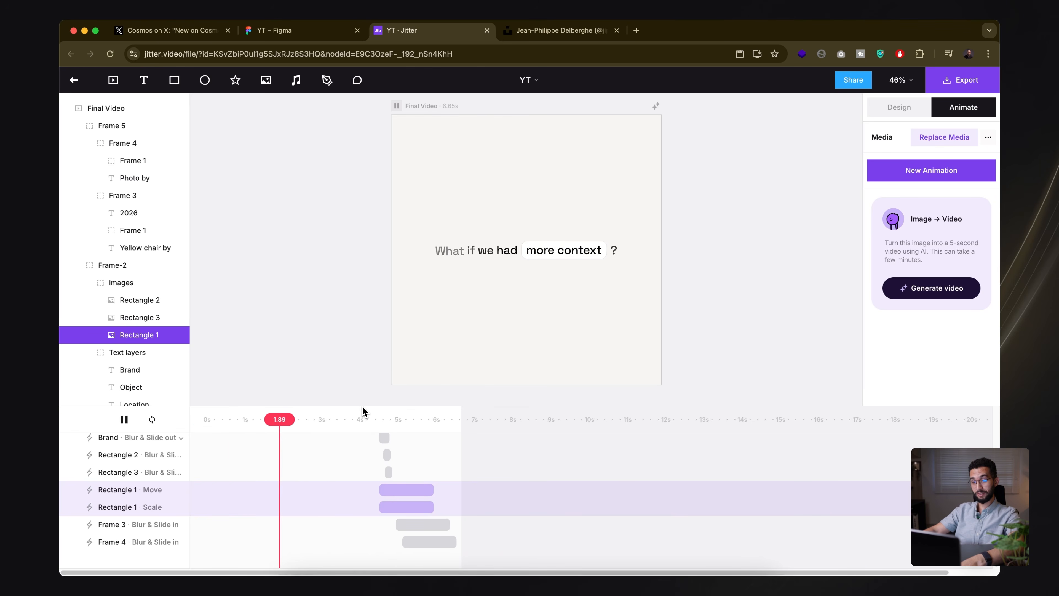